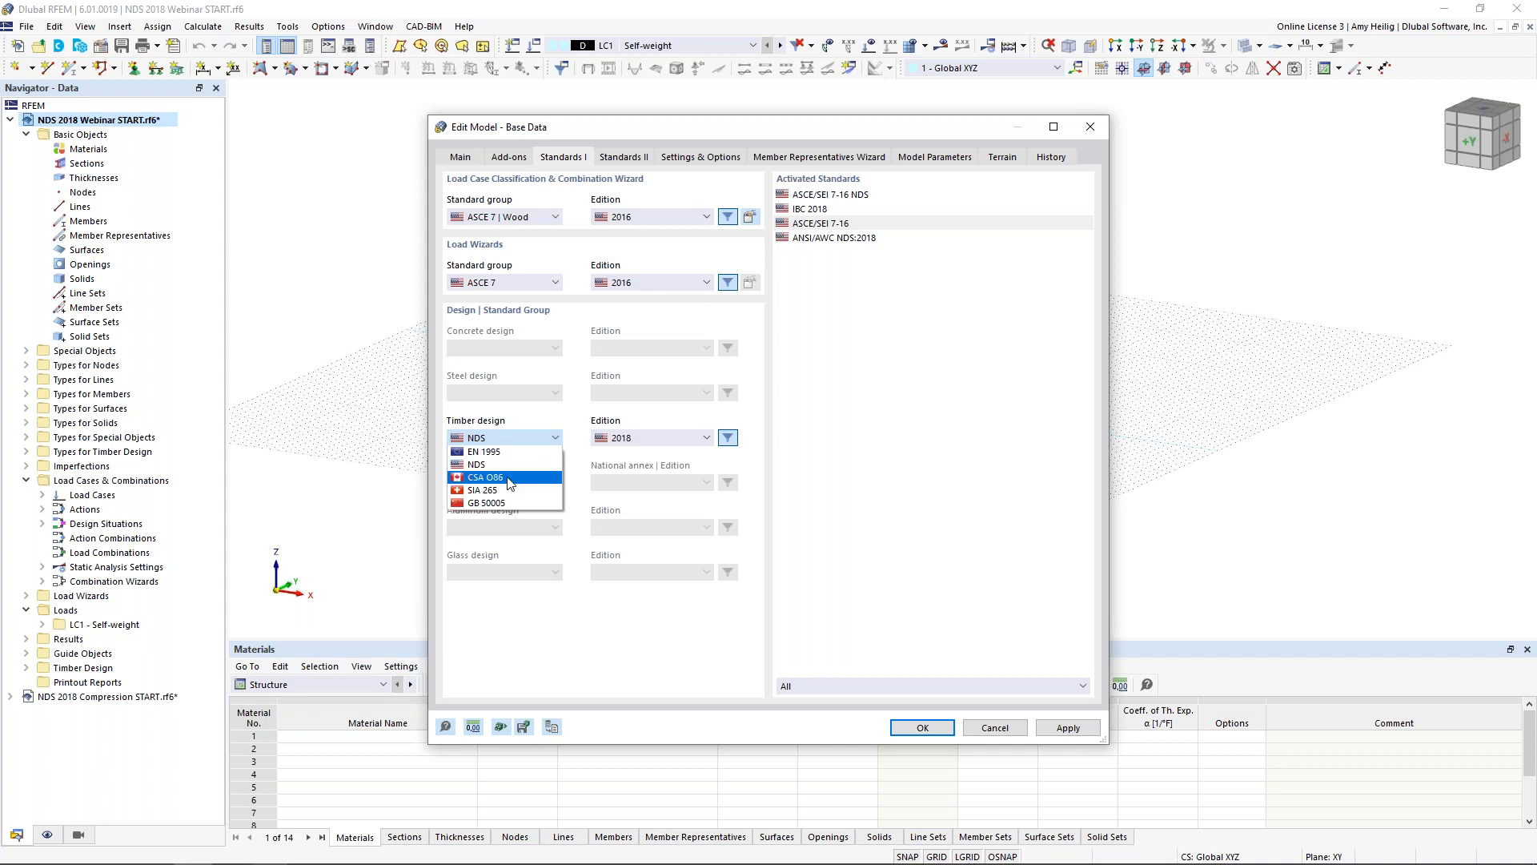
Review the available timber design standards, the load combination standard groups and the ASCE 7 | Wood creep factor setting
{"action": "left_click", "coordinate": [585, 466]}
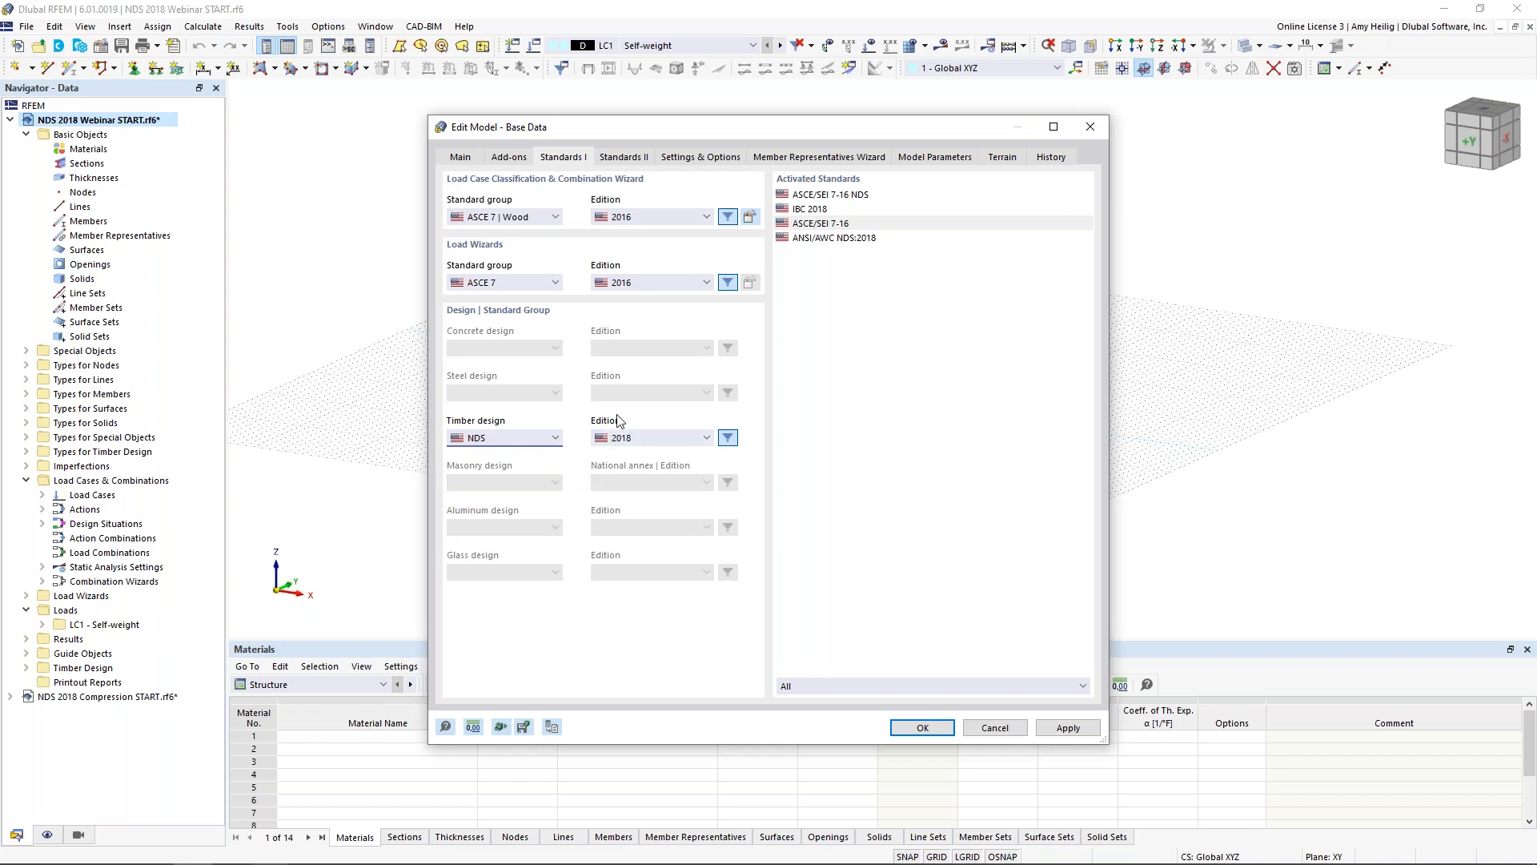
{"action": "left_click", "coordinate": [530, 217]}
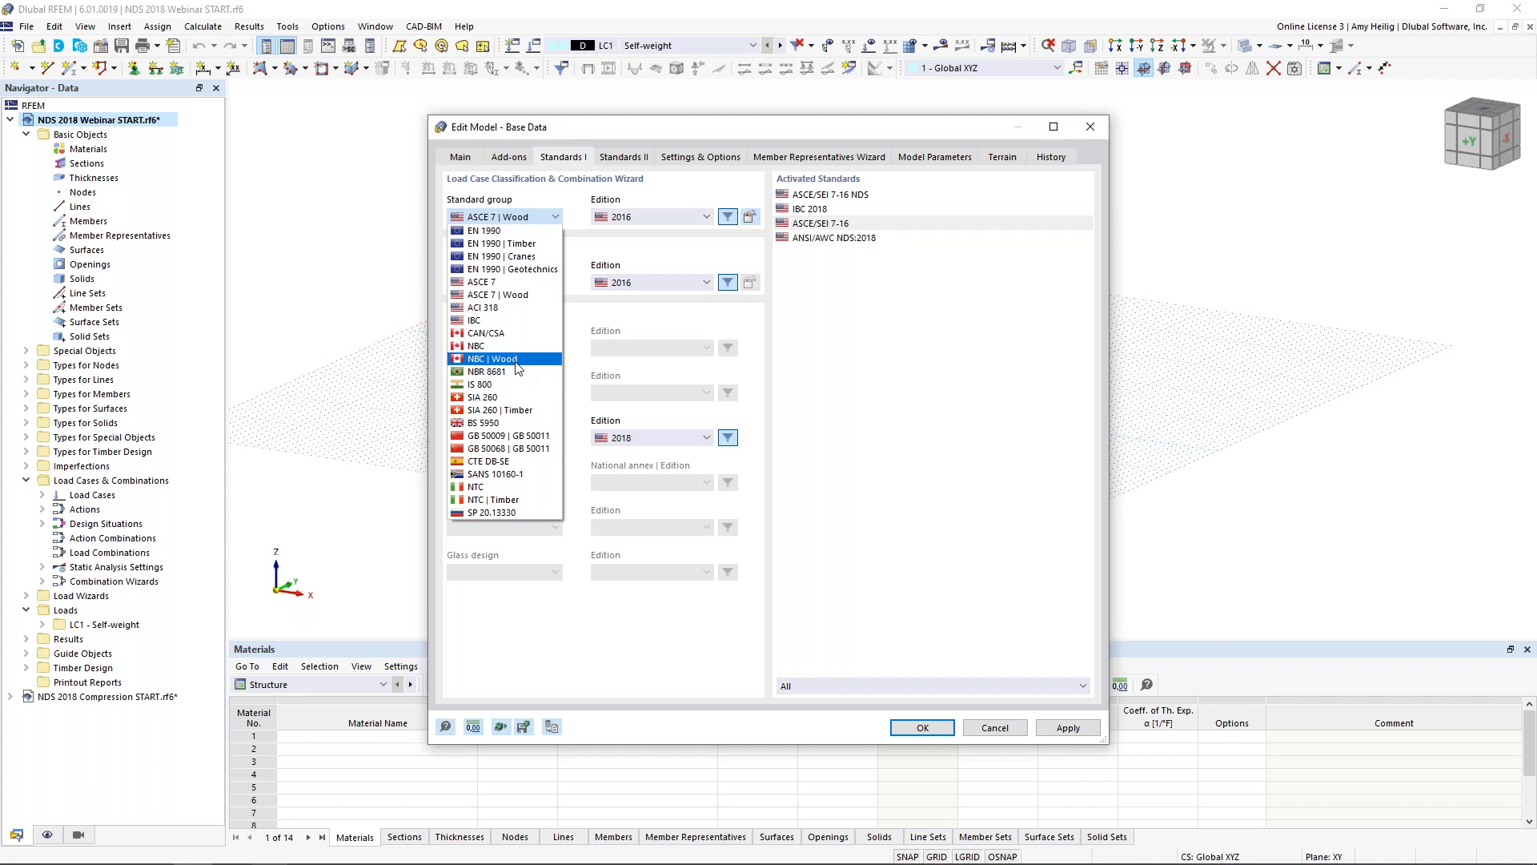
{"action": "left_click", "coordinate": [656, 258]}
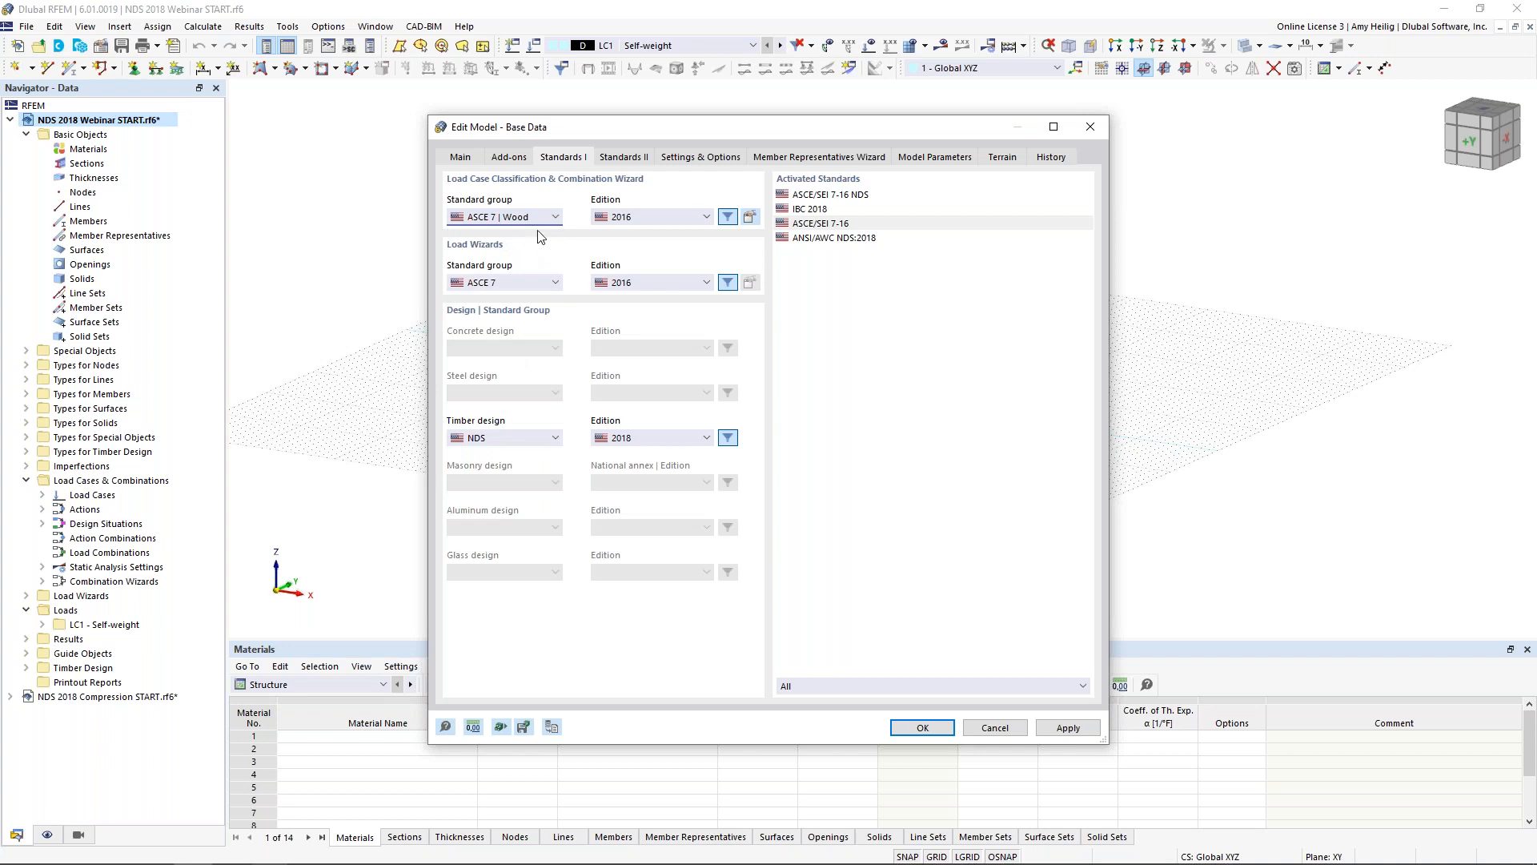
{"action": "left_click", "coordinate": [748, 218]}
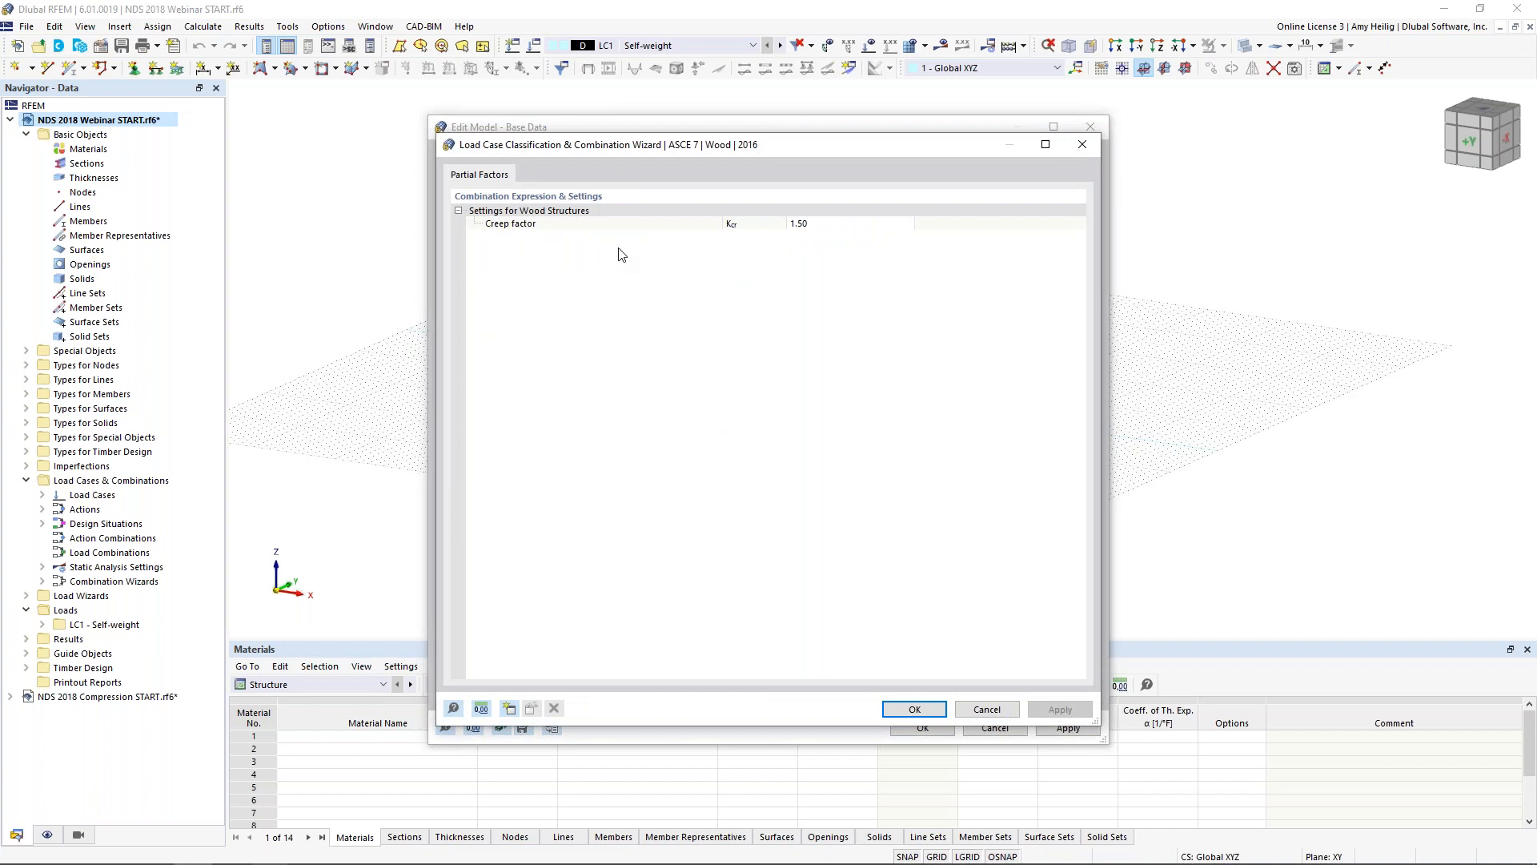
{"action": "left_click", "coordinate": [986, 710]}
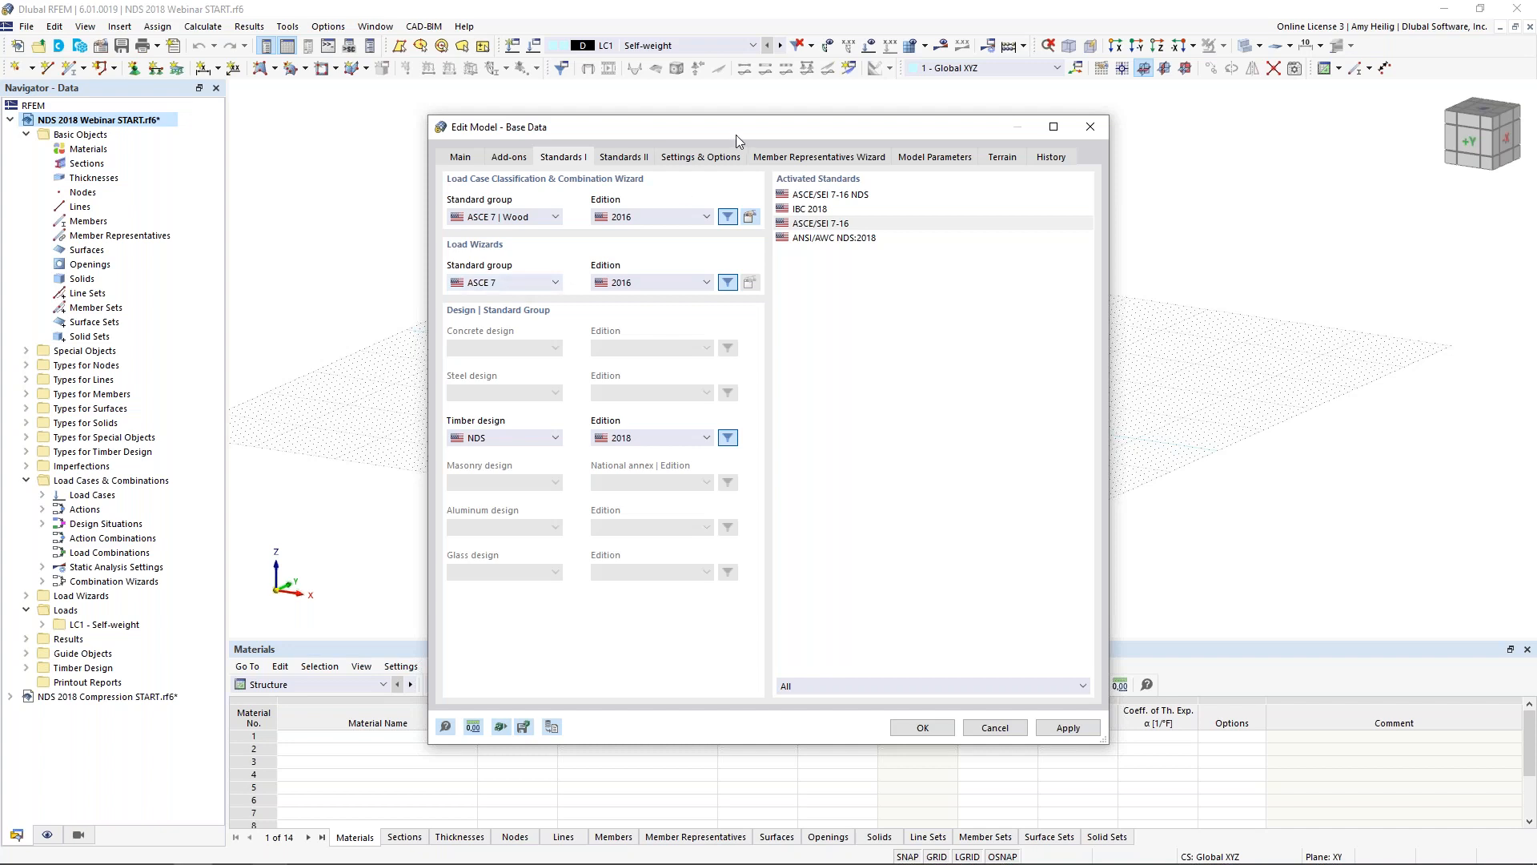
Examine the model's settings and options, the member representatives wizard properties and the model parameters
{"action": "left_click", "coordinate": [705, 158]}
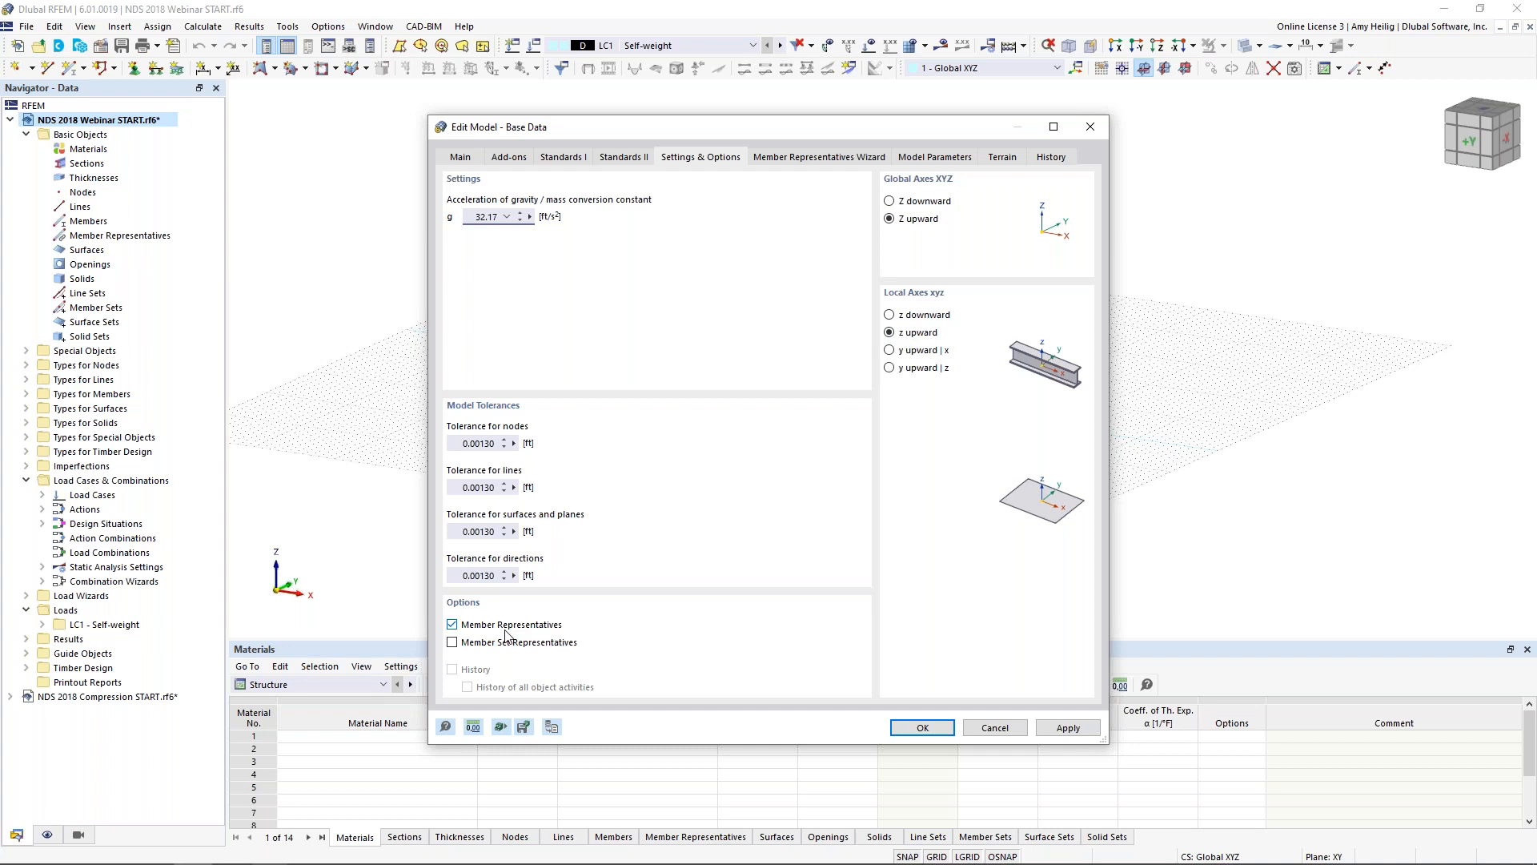
{"action": "left_click", "coordinate": [846, 165]}
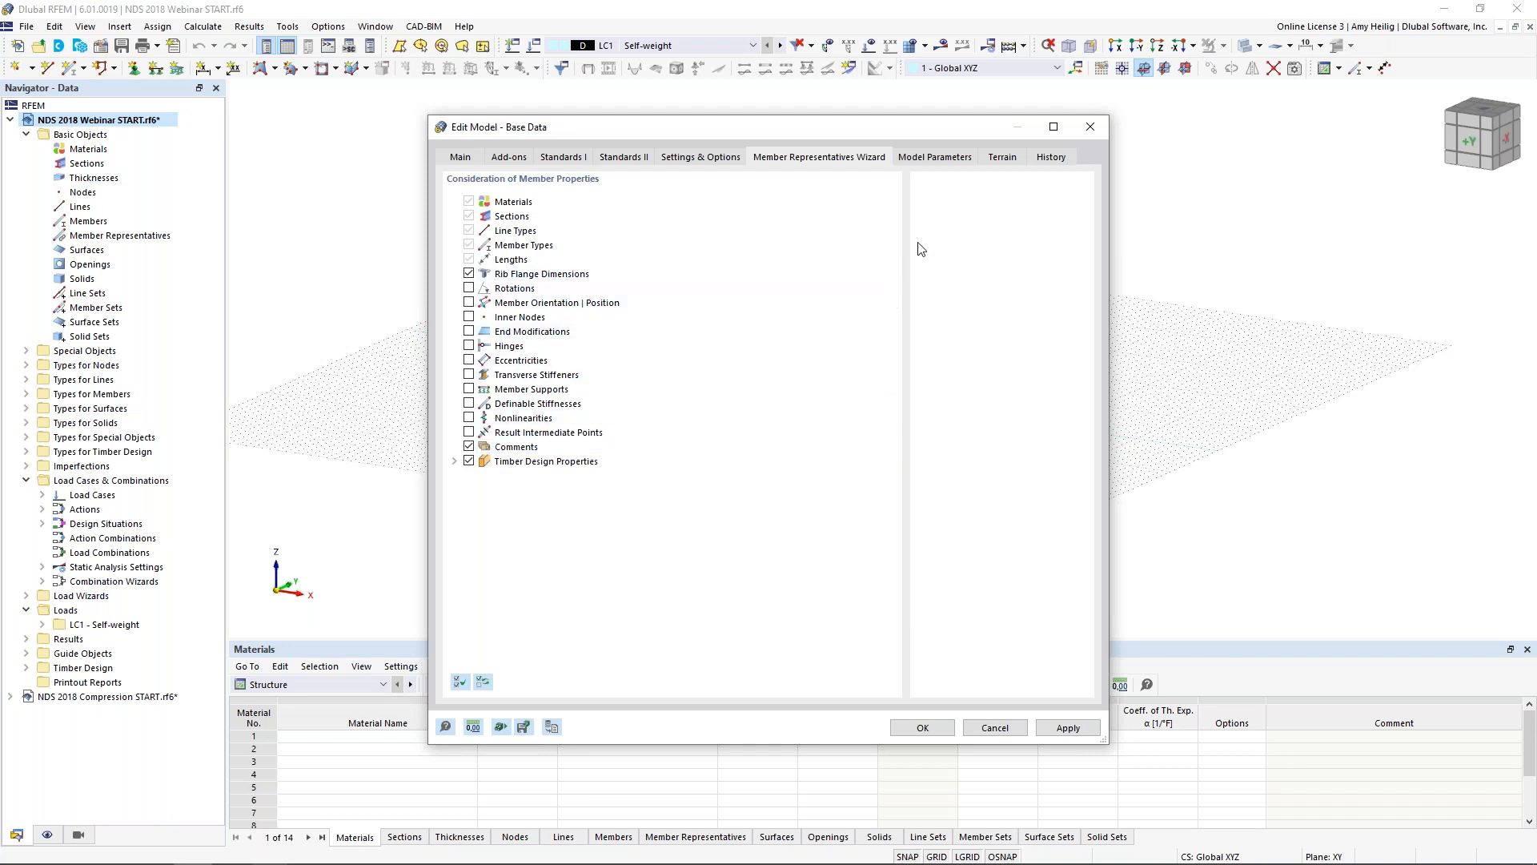
{"action": "left_click", "coordinate": [961, 160]}
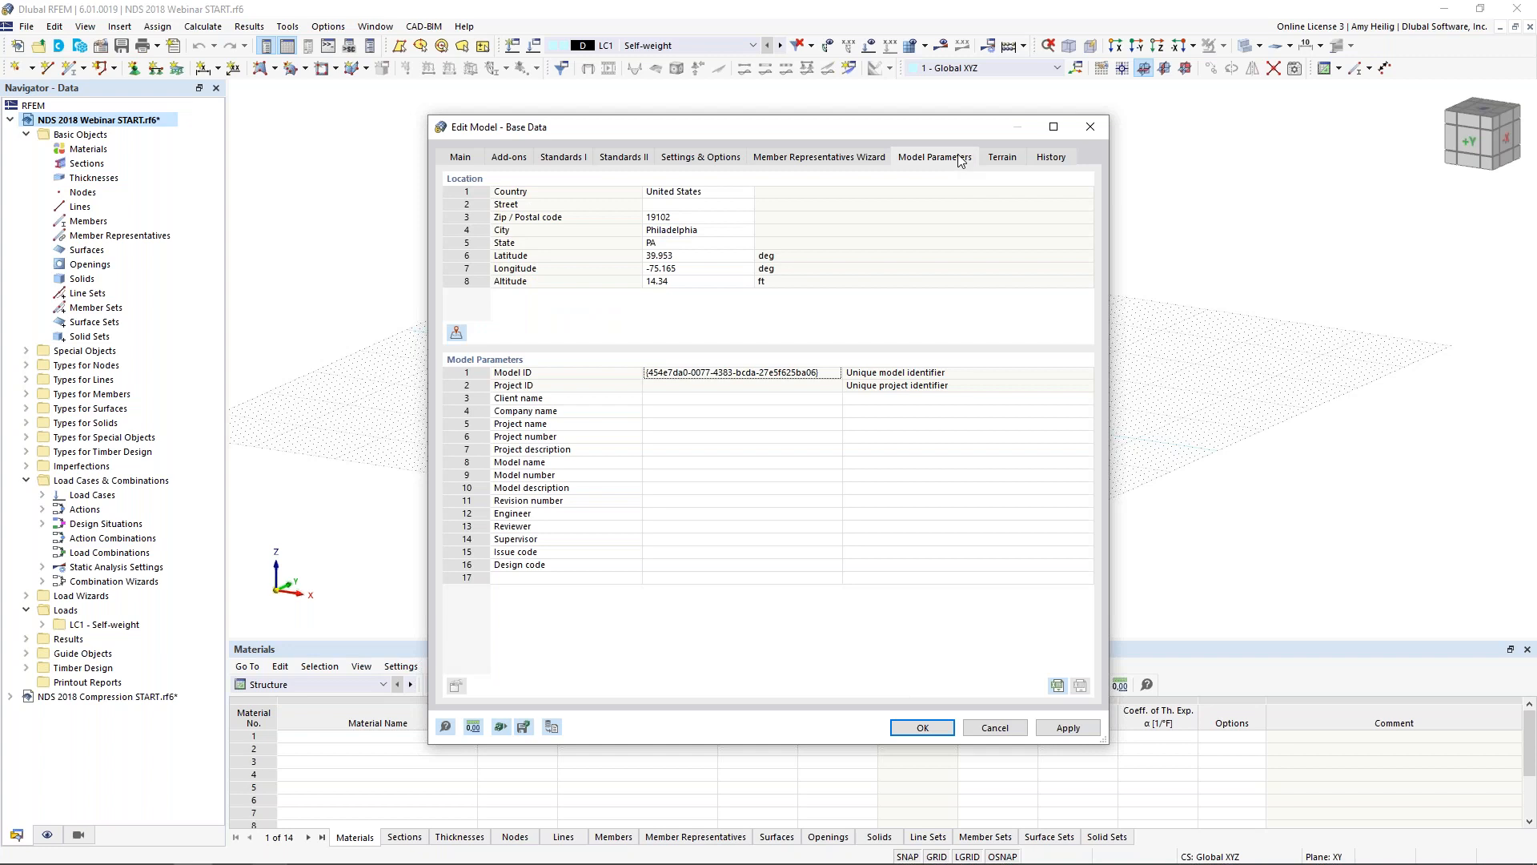
Look up Philadelphia, PA, USA on the snow load map for the model location, then leave the base data without applying changes
{"action": "left_click", "coordinate": [751, 197]}
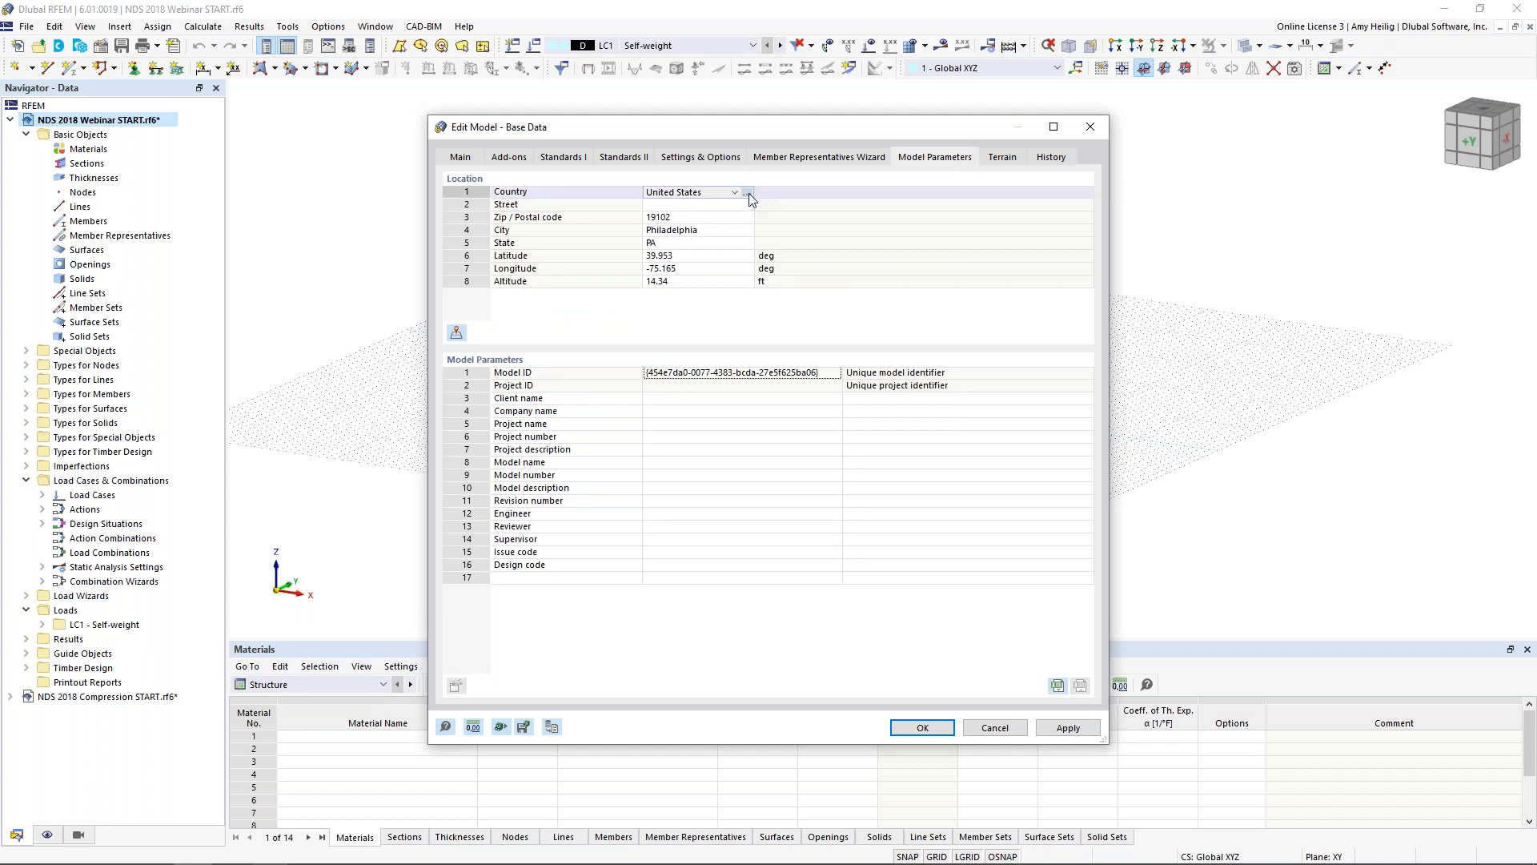
{"action": "left_click", "coordinate": [749, 194]}
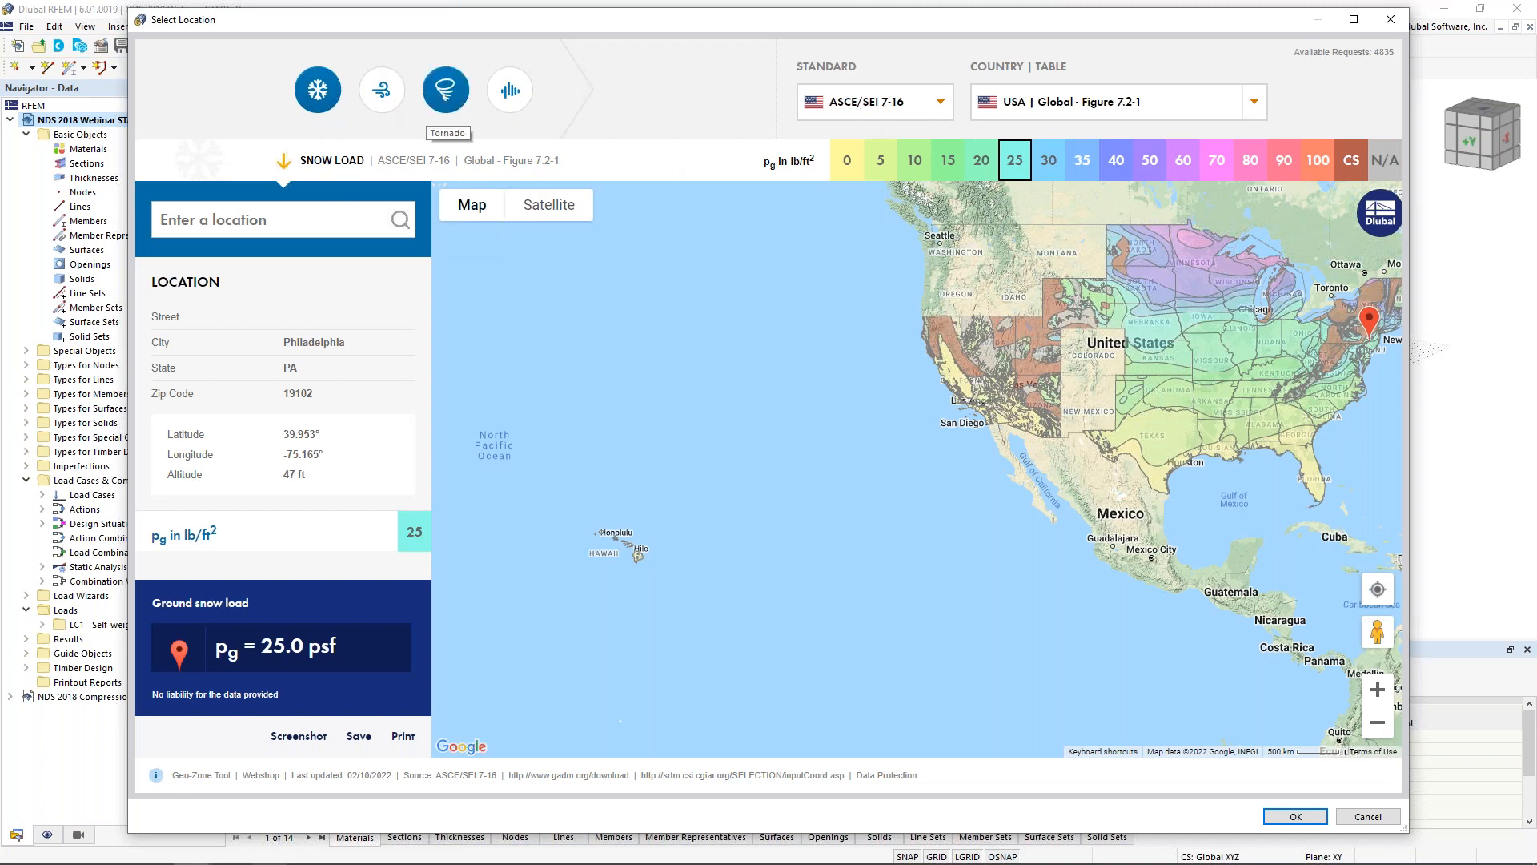
{"action": "left_click", "coordinate": [306, 219]}
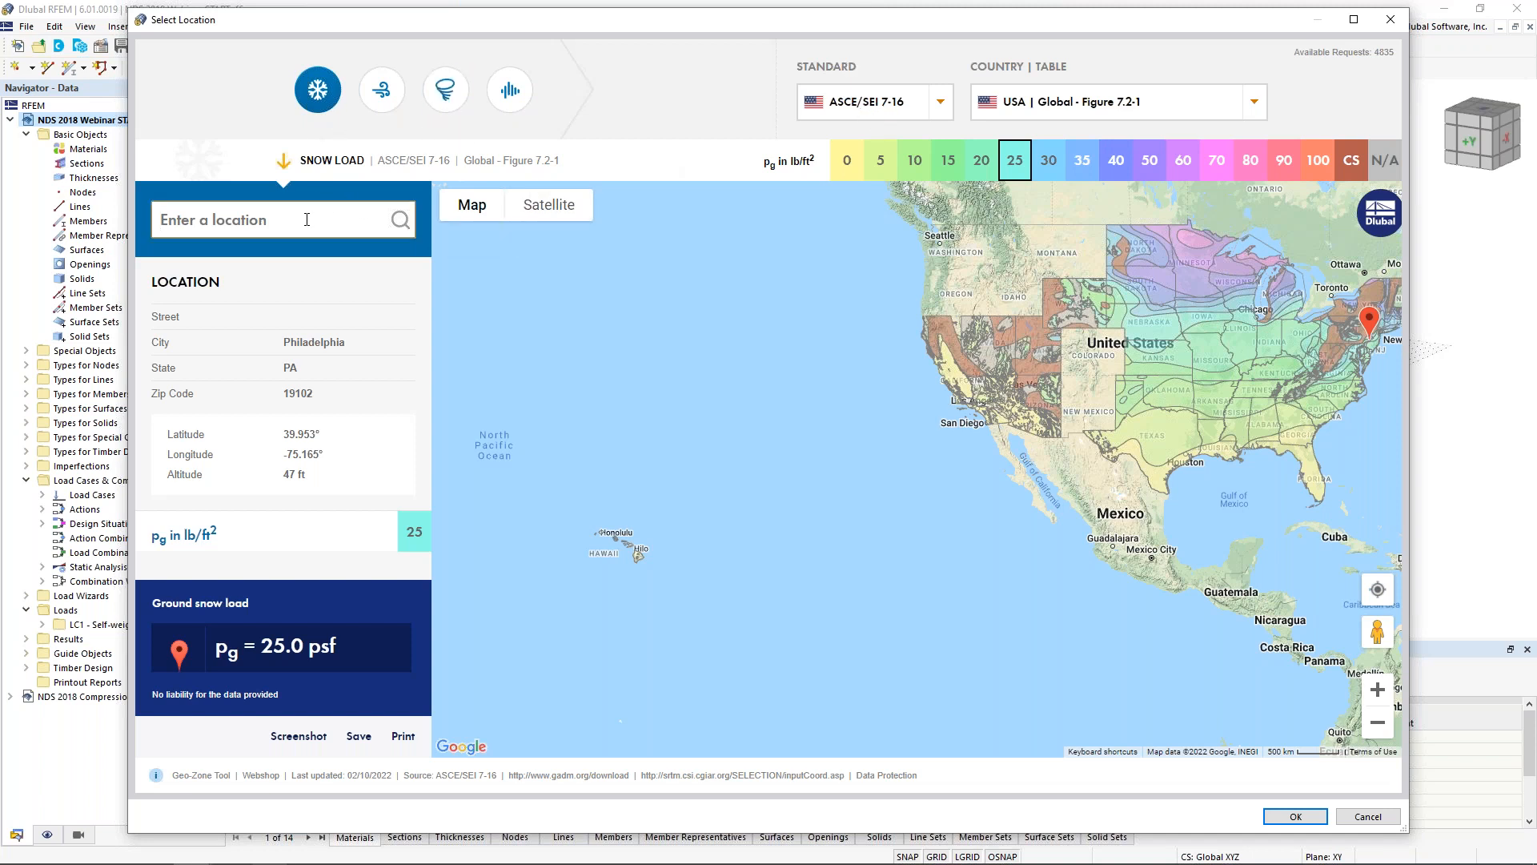
{"action": "type", "text": "philade"}
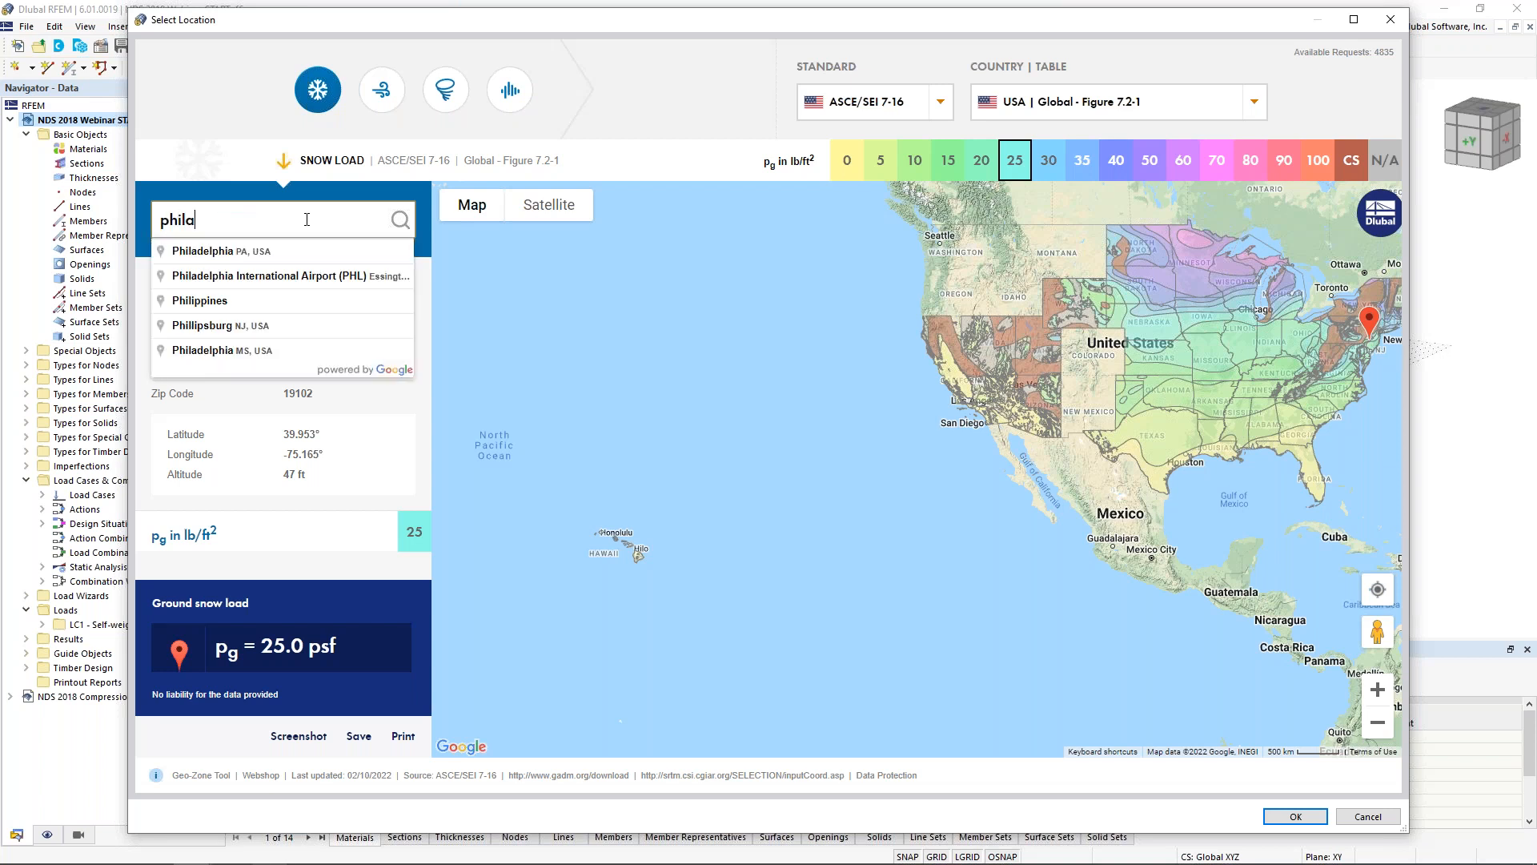
{"action": "left_click", "coordinate": [270, 254]}
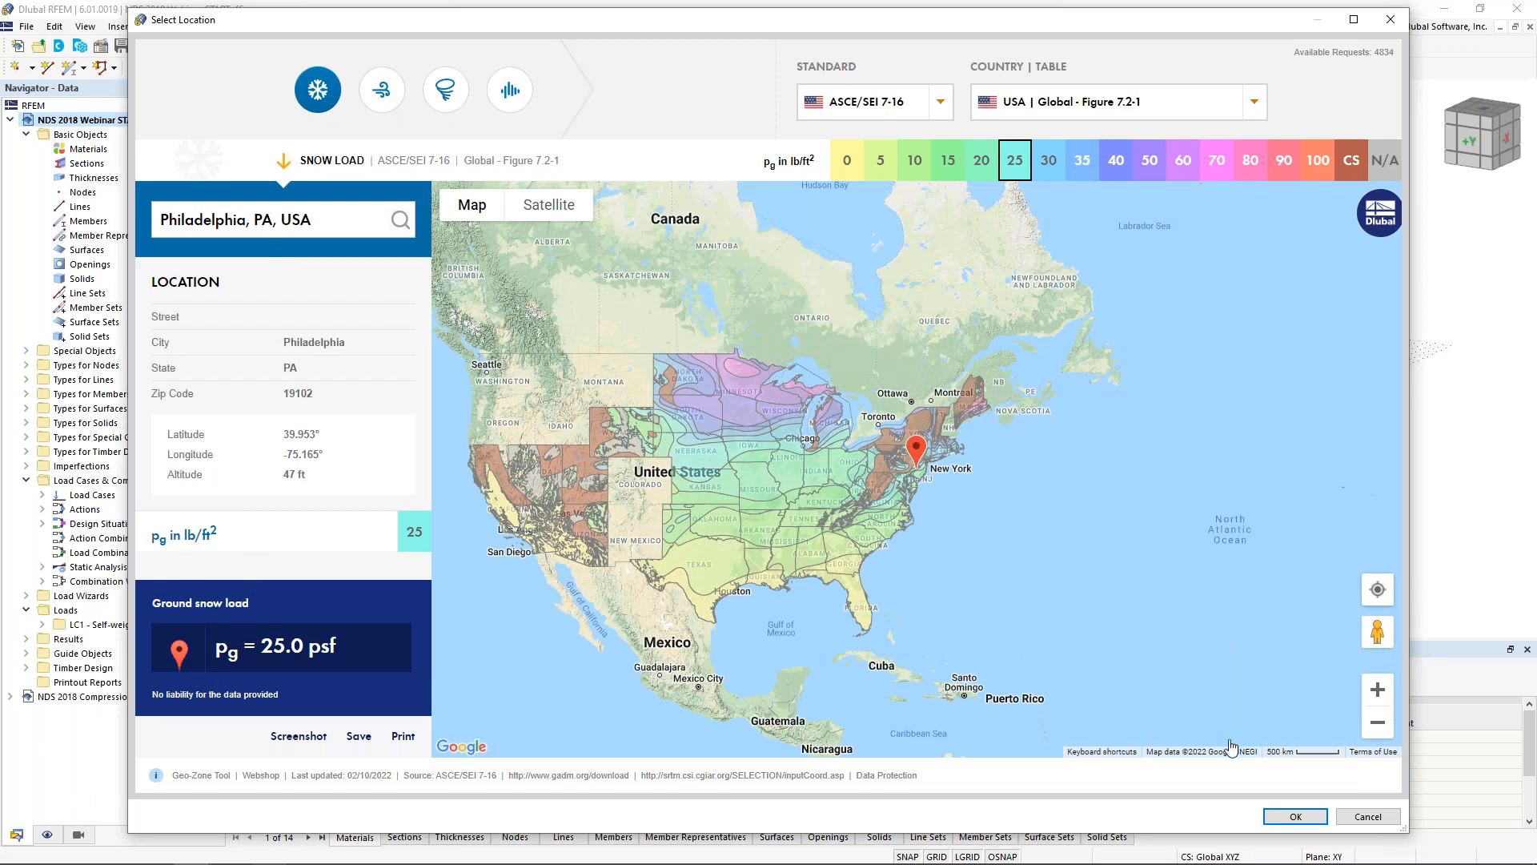
{"action": "left_click", "coordinate": [1371, 818]}
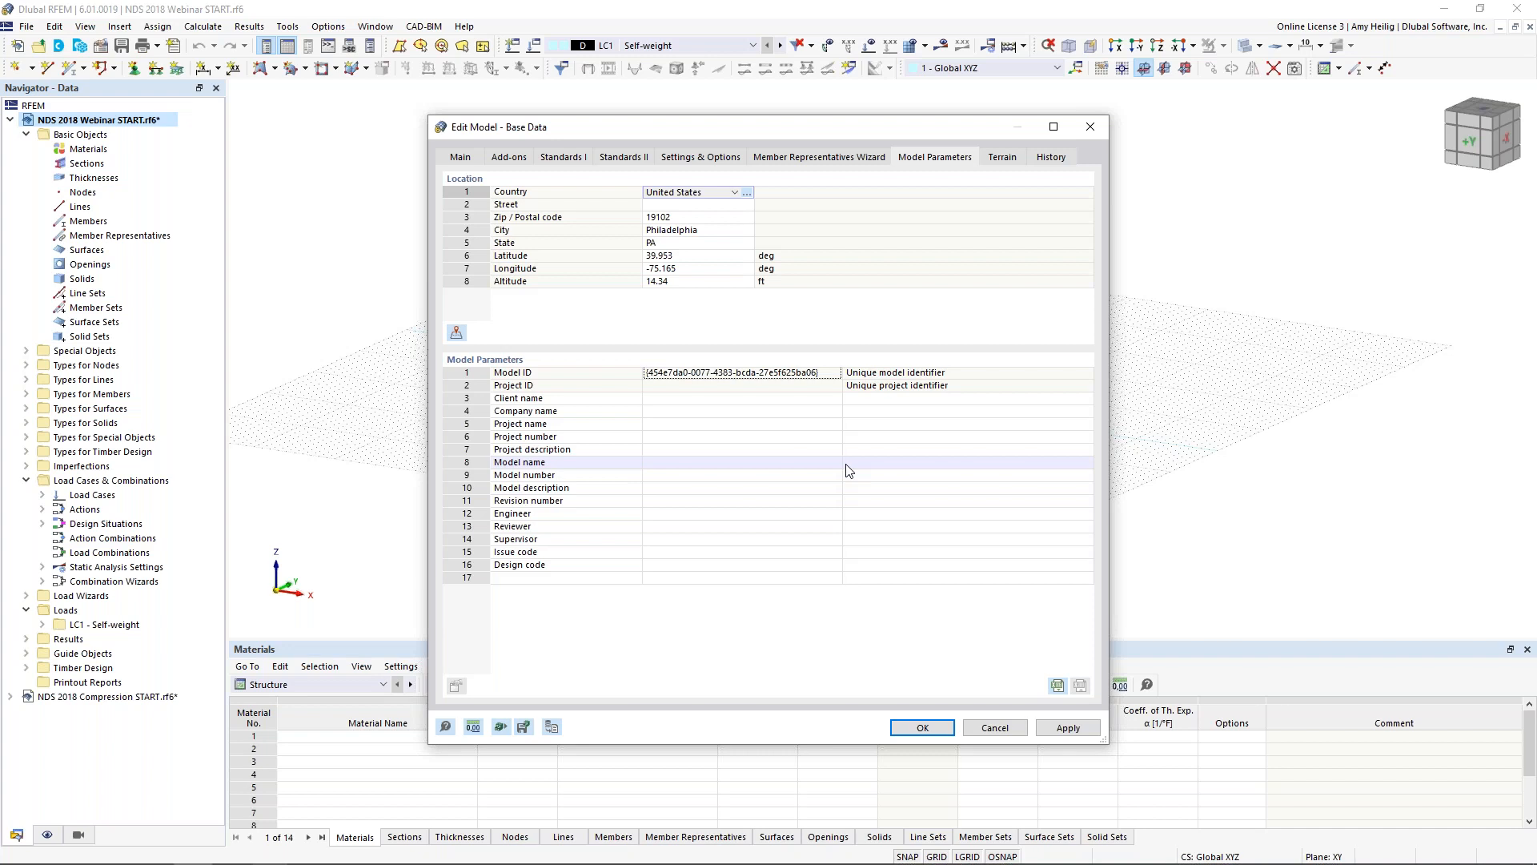
{"action": "left_click", "coordinate": [995, 726]}
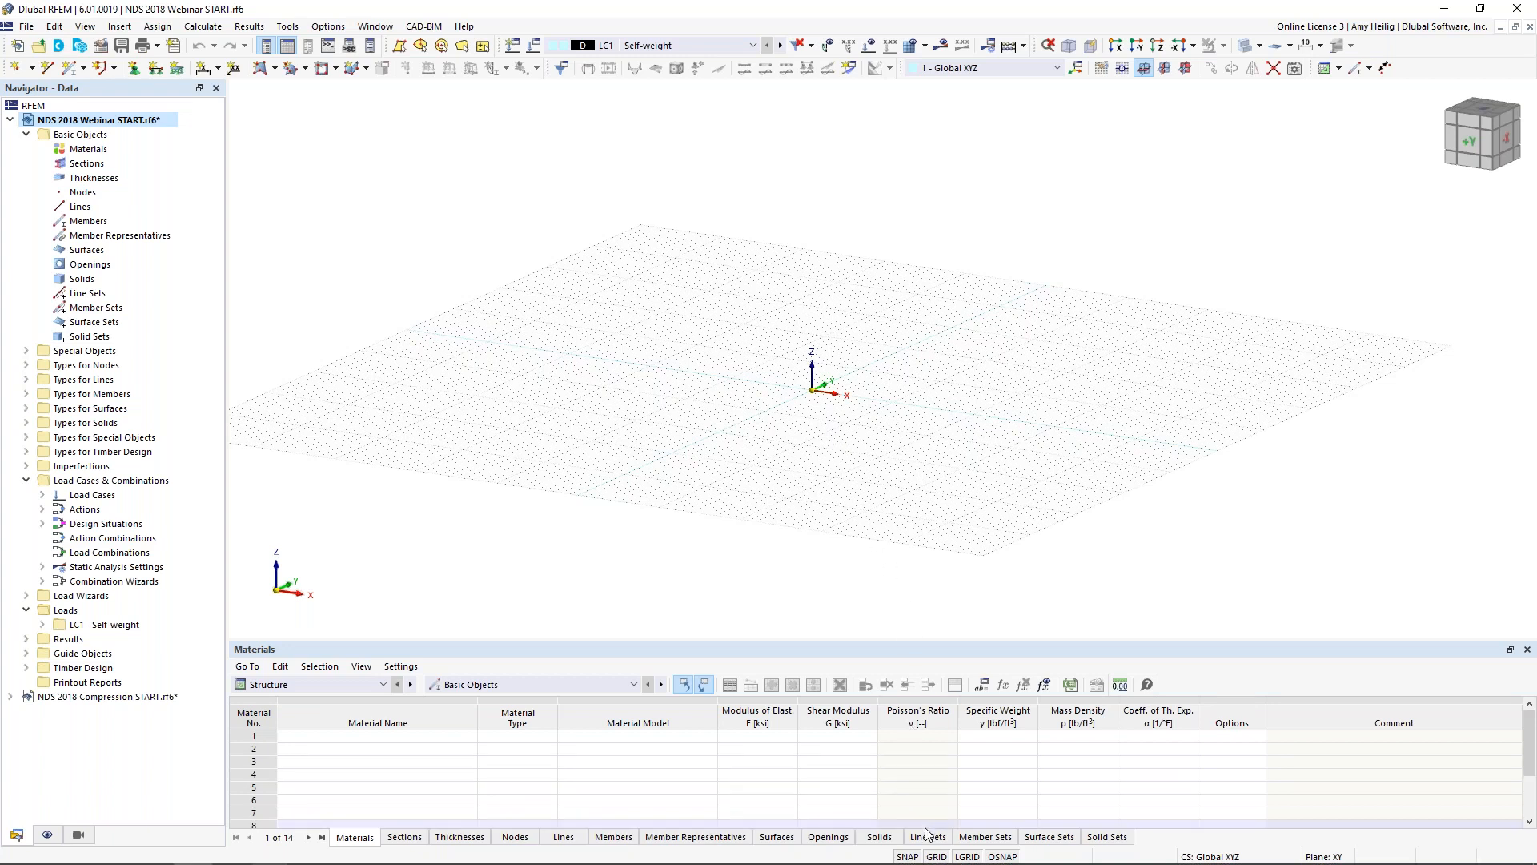
Review the work plane's grid and snap settings, then leave them without applying changes
{"action": "right_click", "coordinate": [938, 857]}
{"action": "left_click", "coordinate": [977, 845]}
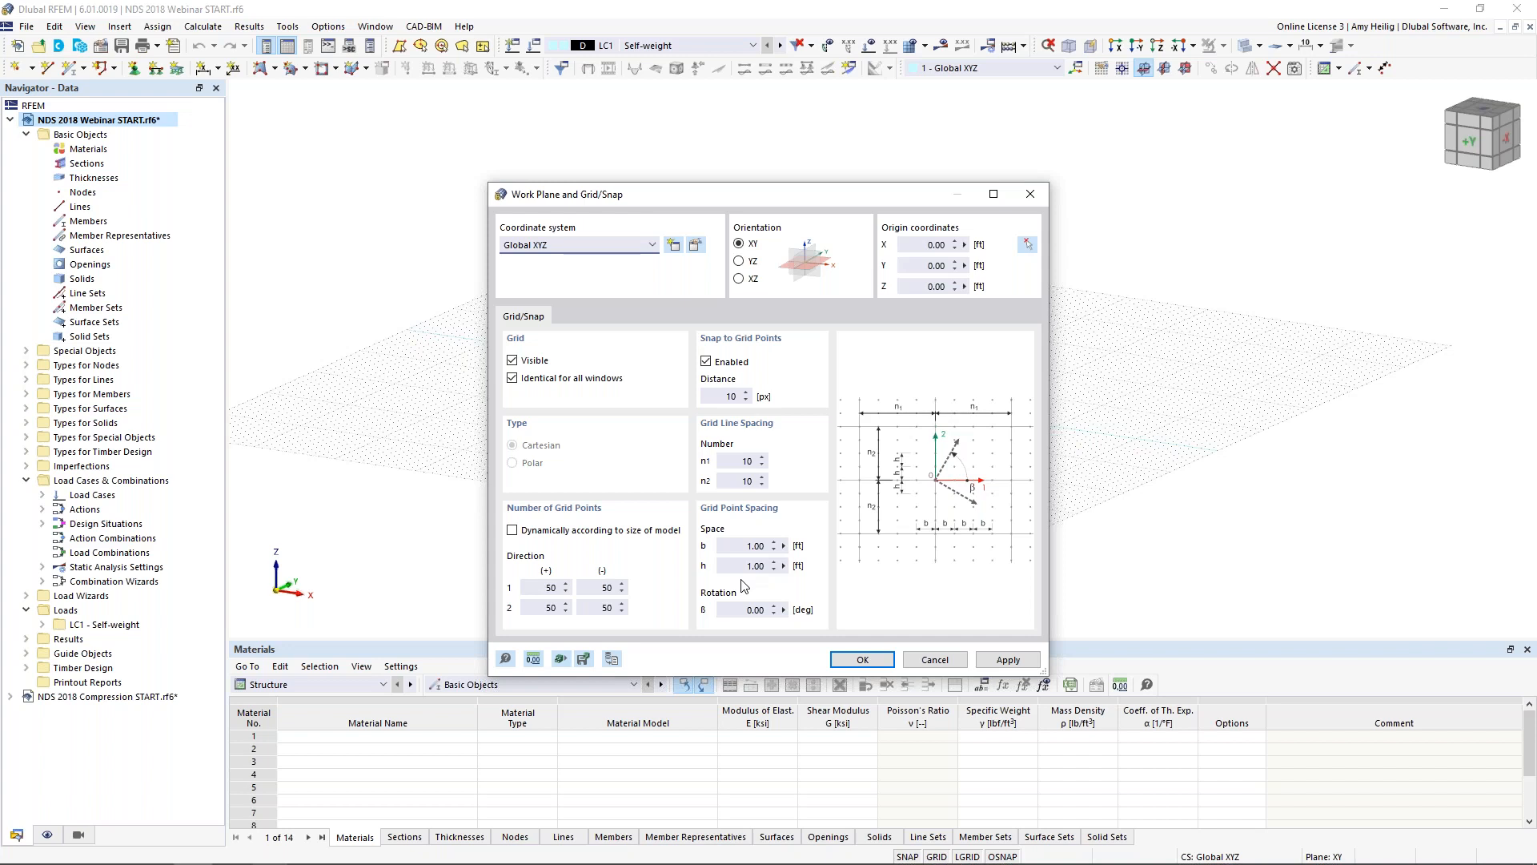
{"action": "left_click", "coordinate": [613, 660]}
{"action": "left_click", "coordinate": [935, 658]}
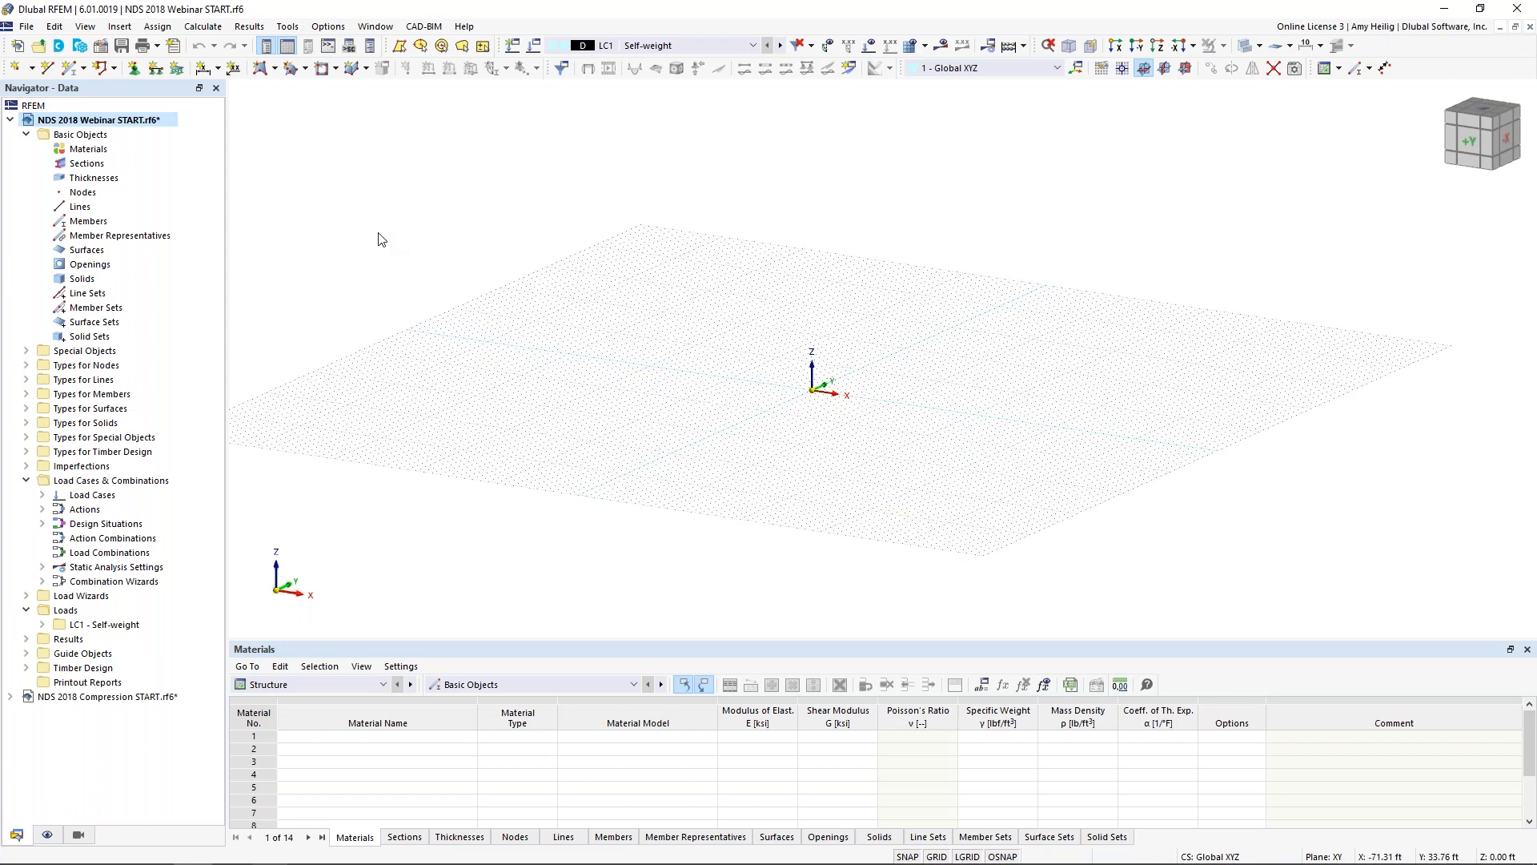
Create a new section and open the standardized timber sections in the section library
{"action": "right_click", "coordinate": [104, 166]}
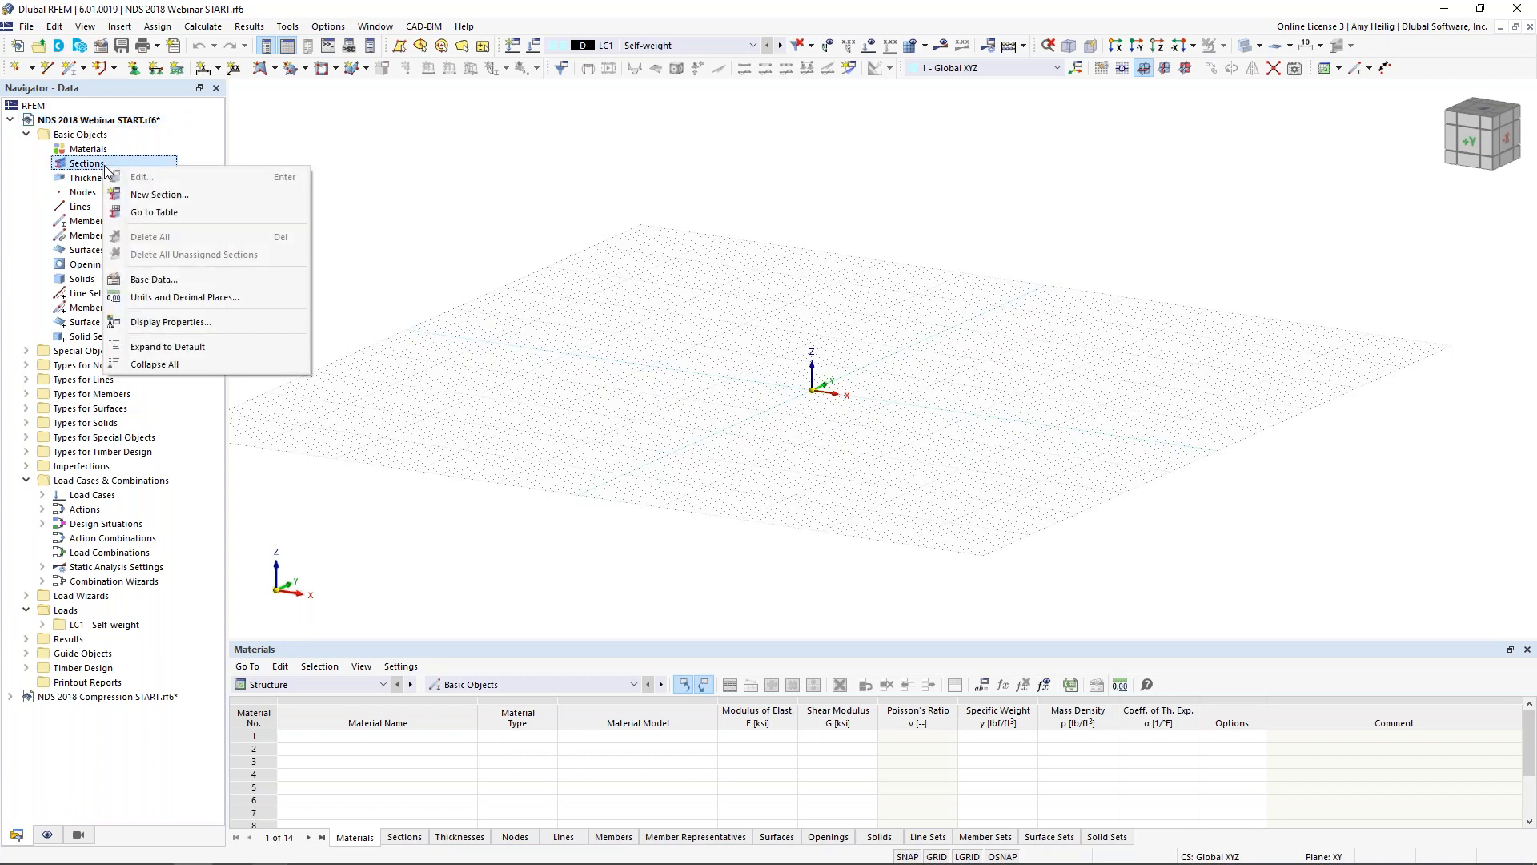
{"action": "left_click", "coordinate": [156, 195]}
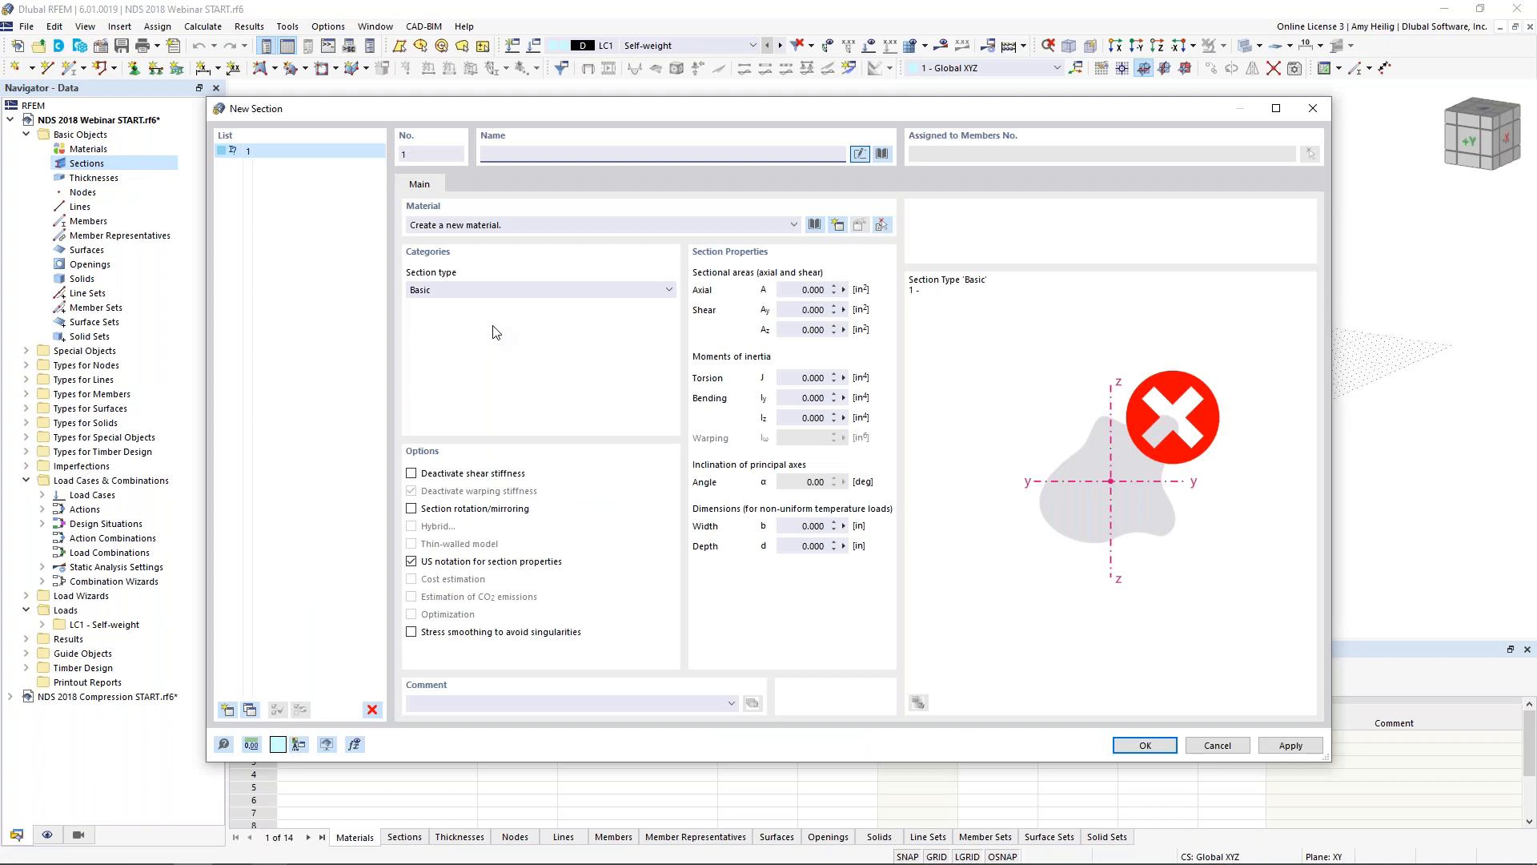
{"action": "left_click", "coordinate": [883, 156]}
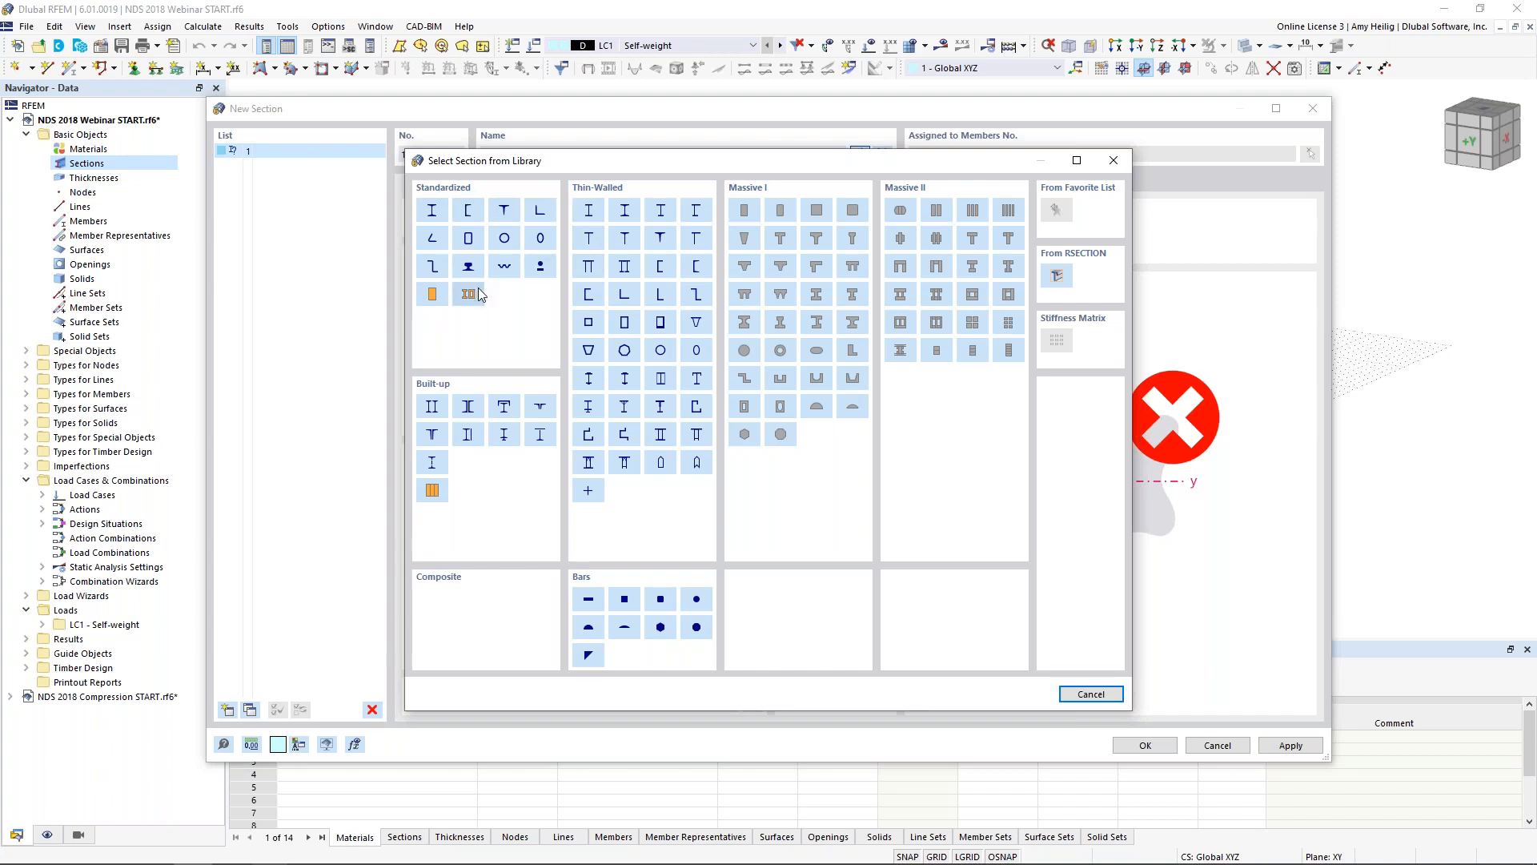
{"action": "left_click", "coordinate": [433, 296]}
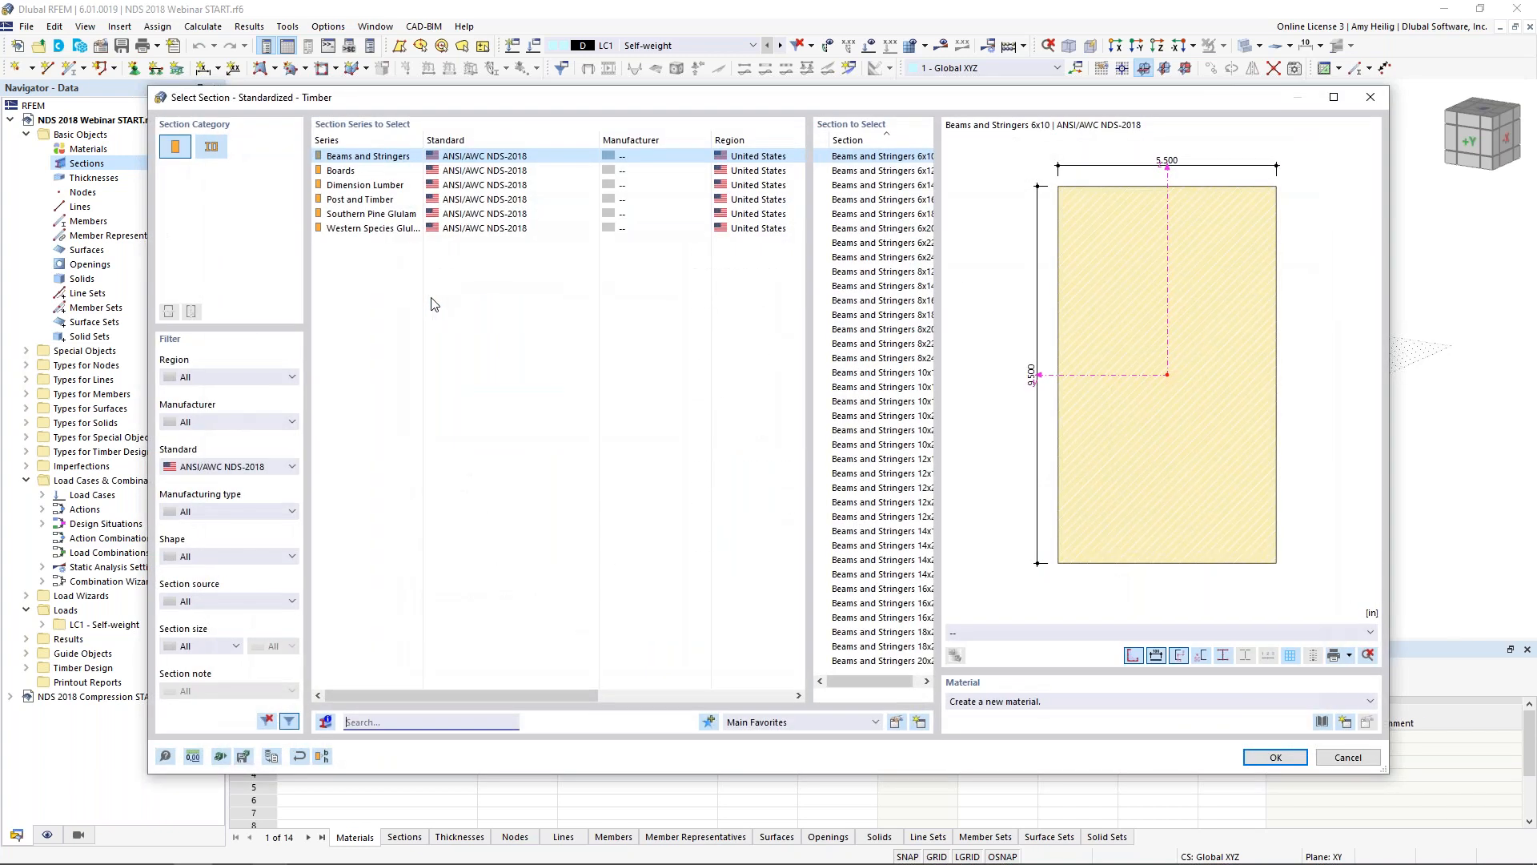
Browse the ANSI/AWC NDS-2018 timber section series, including the Southern Pine Glulam sizes, without selecting a section
{"action": "left_click", "coordinate": [203, 469]}
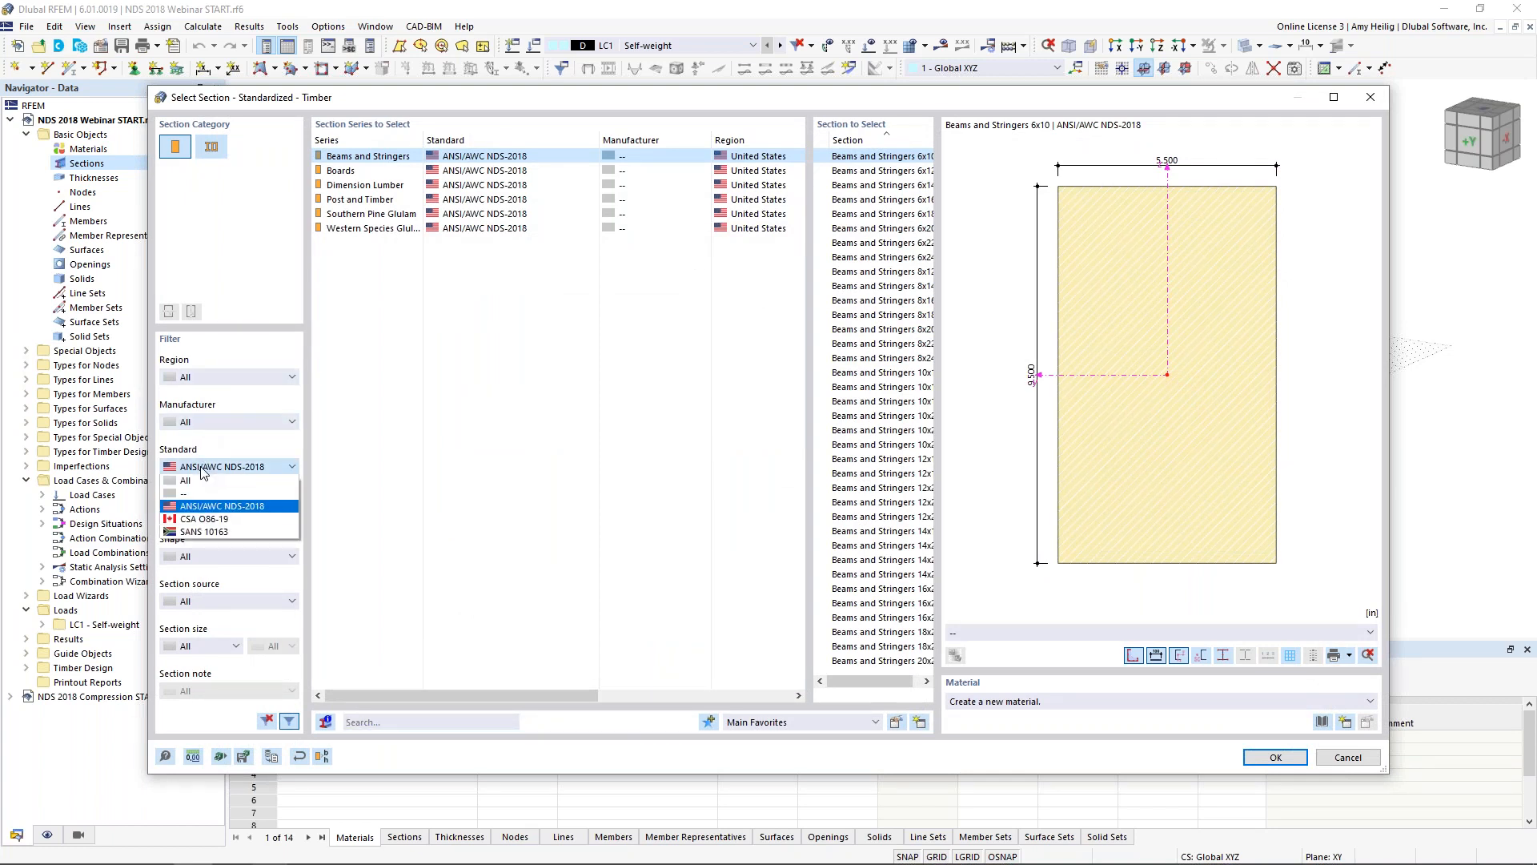
{"action": "left_click", "coordinate": [212, 508]}
{"action": "left_click", "coordinate": [353, 171]}
{"action": "left_click", "coordinate": [350, 186]}
{"action": "left_click", "coordinate": [352, 214]}
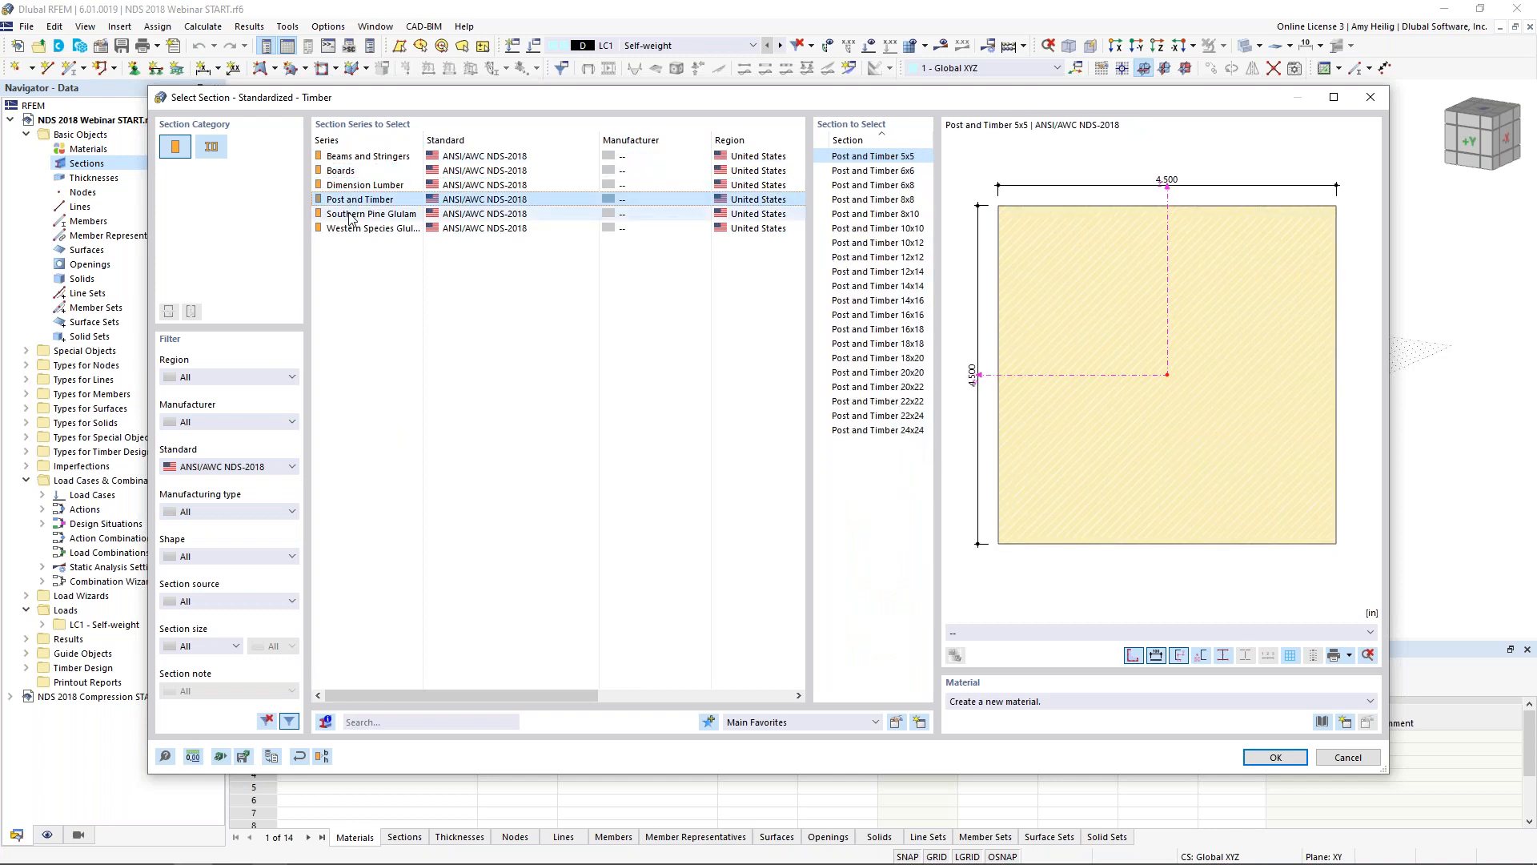
{"action": "left_click_drag", "start_coordinate": [851, 686], "coordinate": [880, 689]}
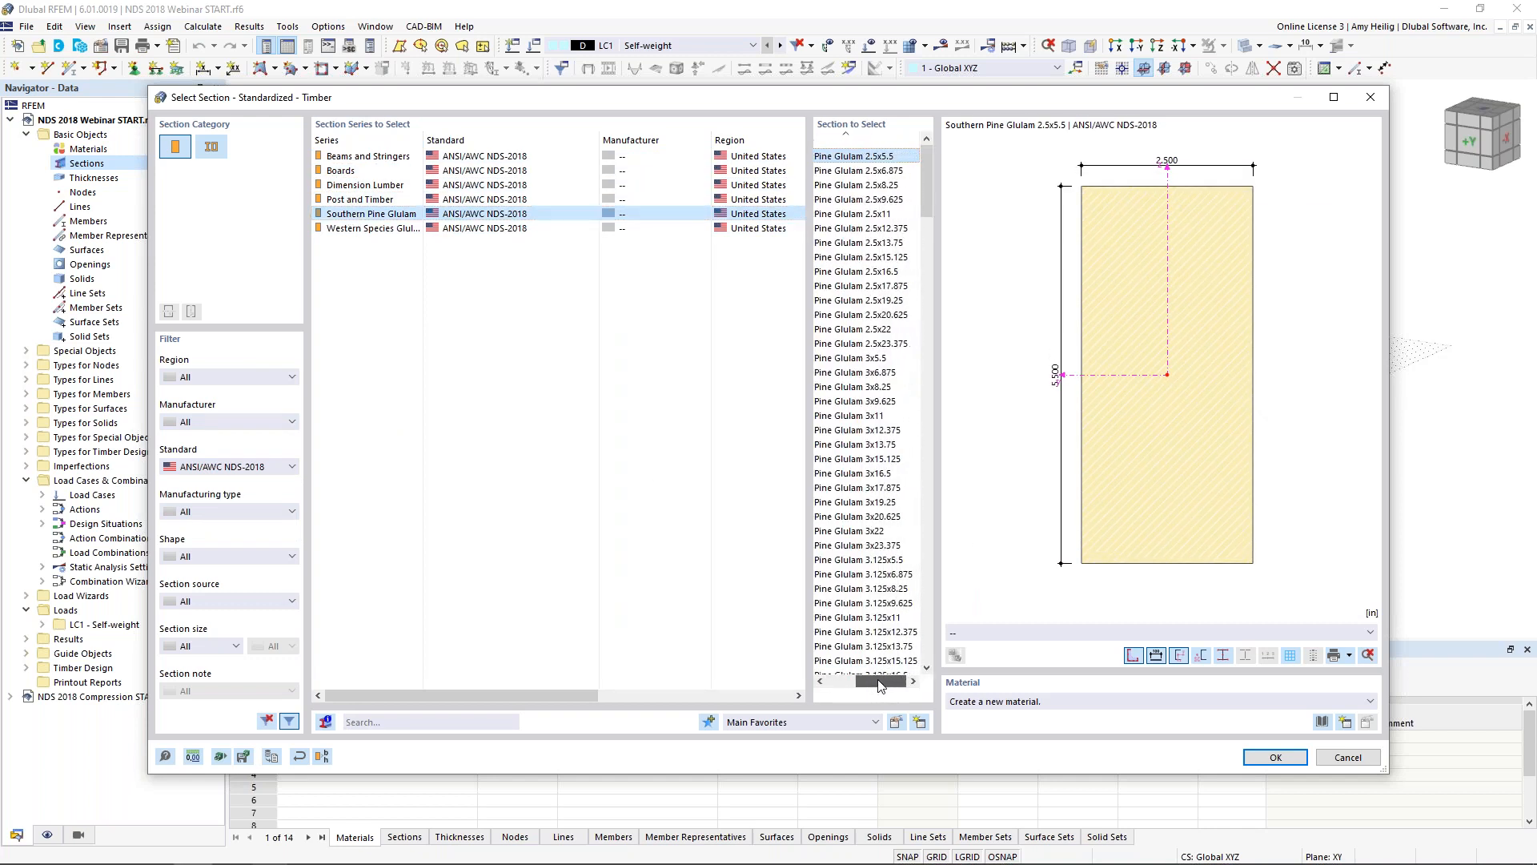
{"action": "left_click_drag", "start_coordinate": [927, 192], "coordinate": [903, 418]}
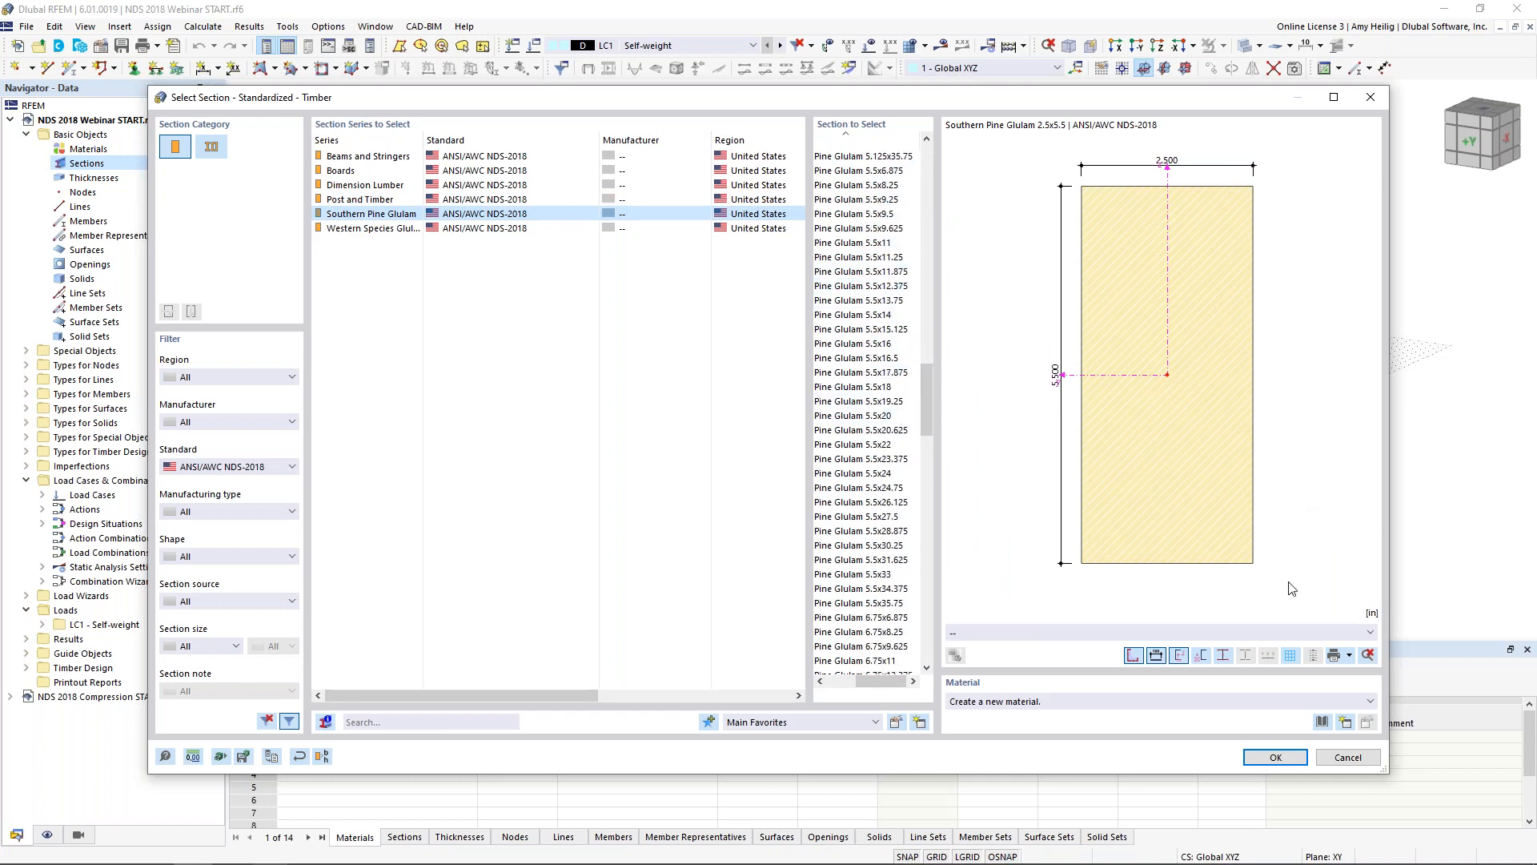
{"action": "left_click", "coordinate": [1348, 757]}
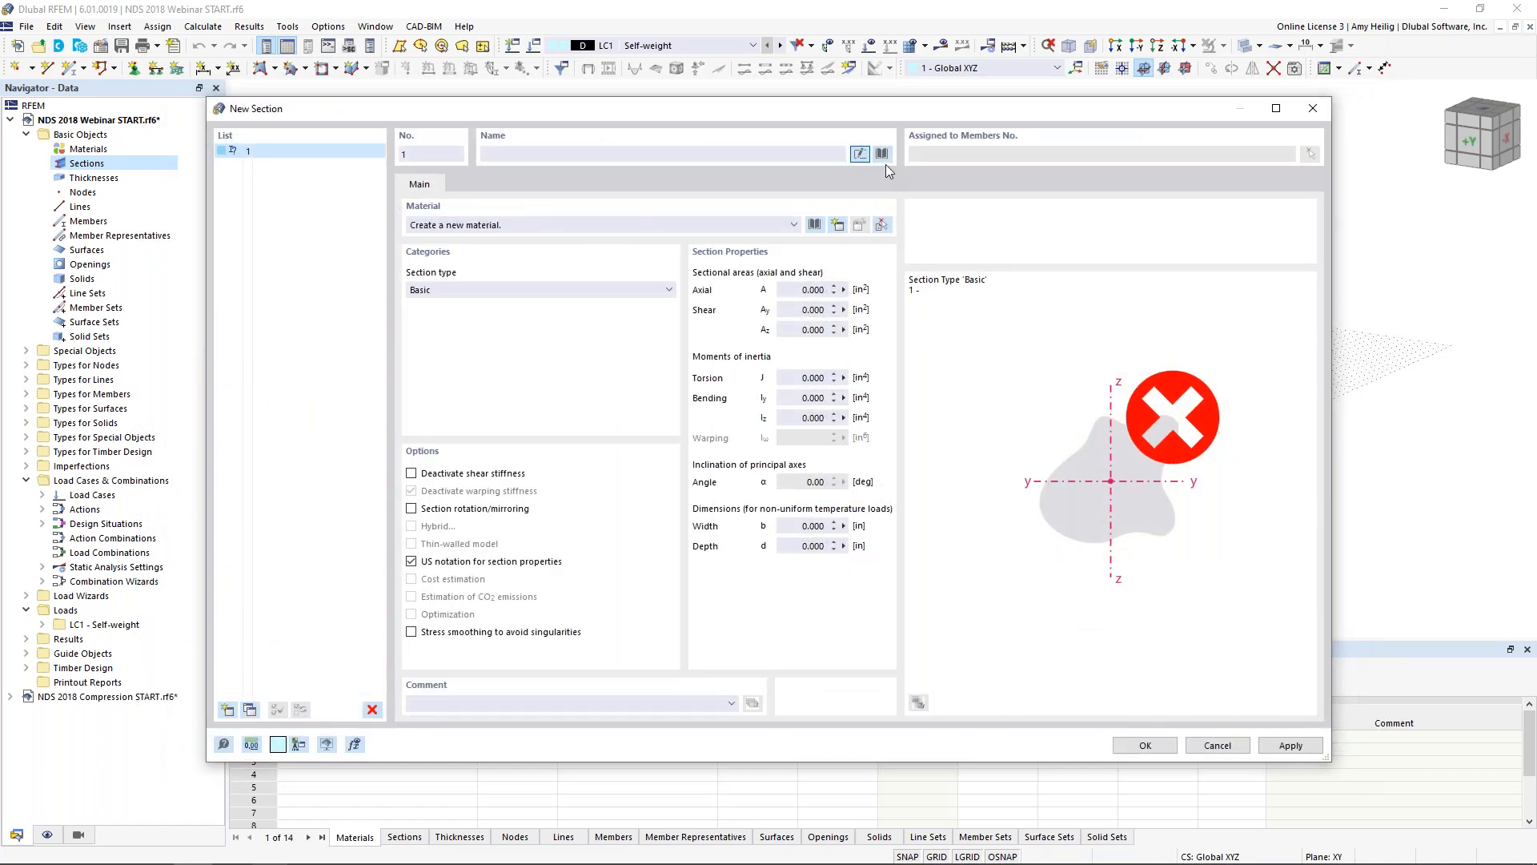
Define the section as a parametric massive rectangle with width b 8 in and depth d 15 in, and view its section values
{"action": "left_click", "coordinate": [885, 157]}
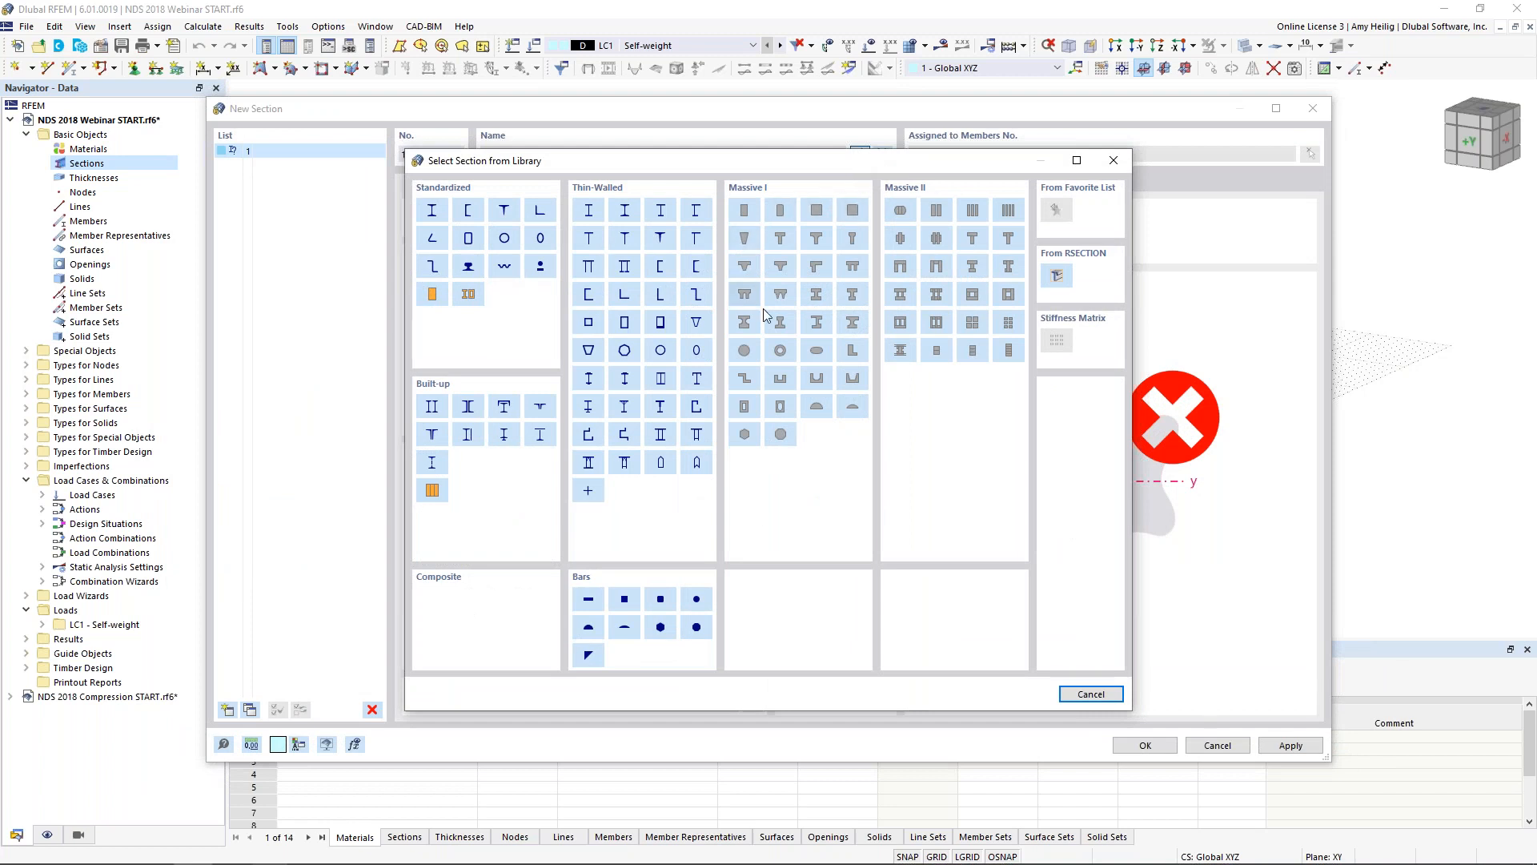
{"action": "left_click", "coordinate": [746, 212]}
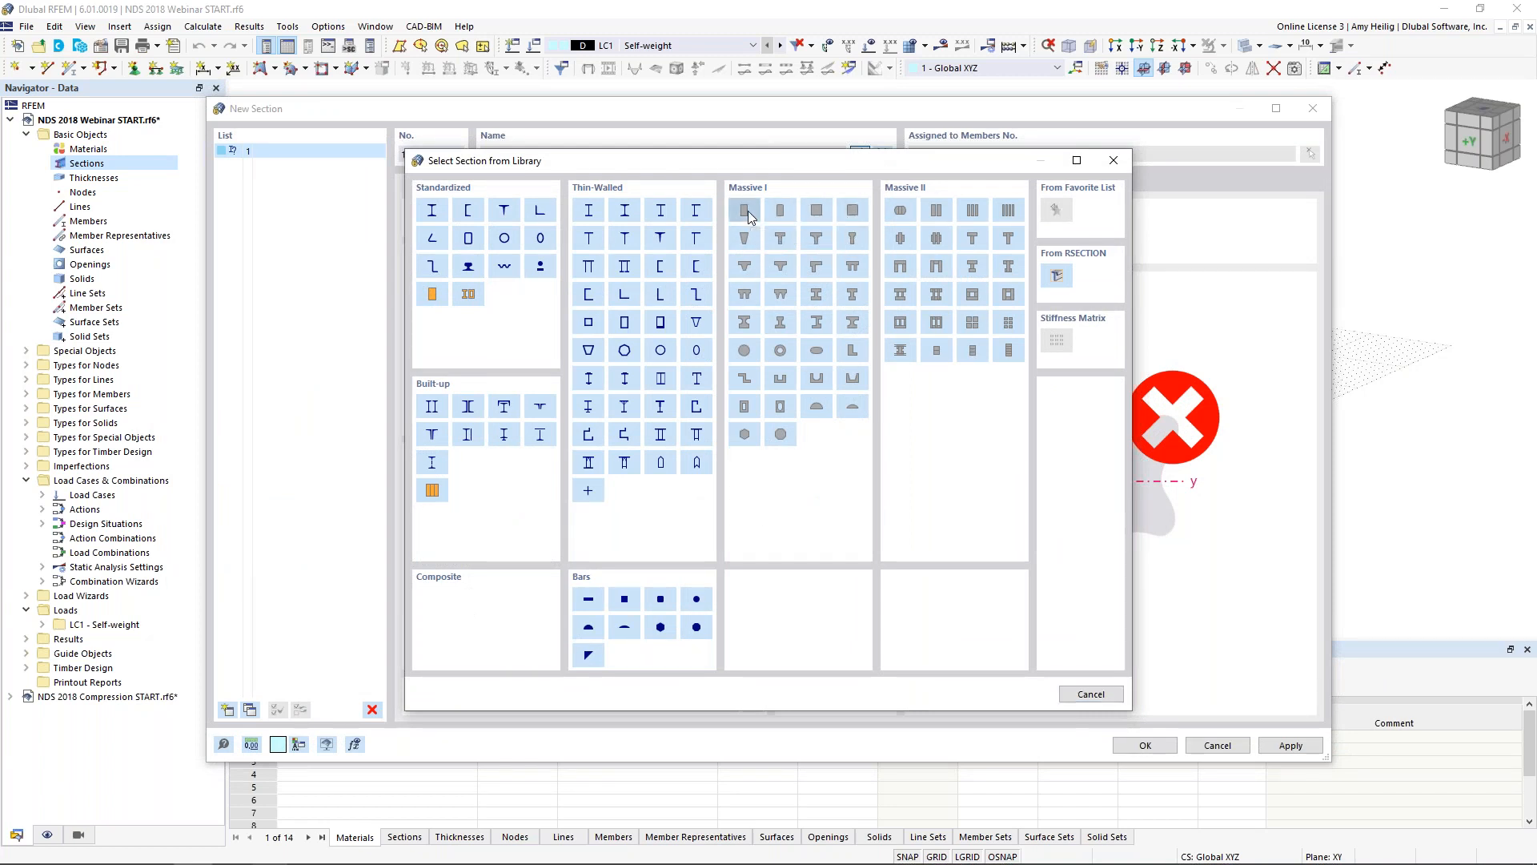
{"action": "left_click", "coordinate": [512, 233]}
{"action": "left_click_drag", "start_coordinate": [507, 233], "coordinate": [538, 227]}
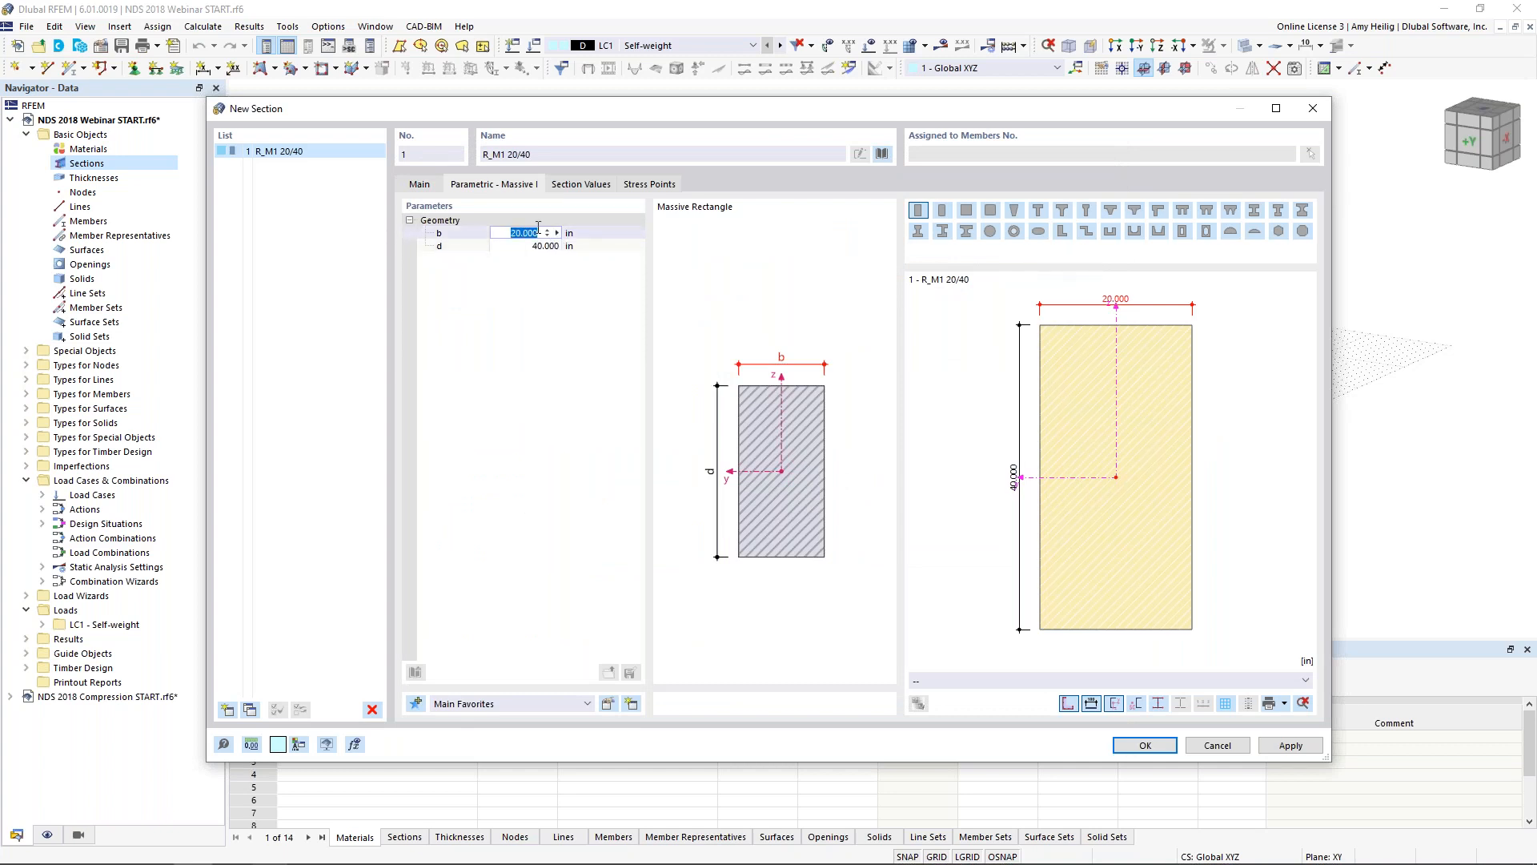
{"action": "type", "text": "8"}
{"action": "key", "text": "Tab"}
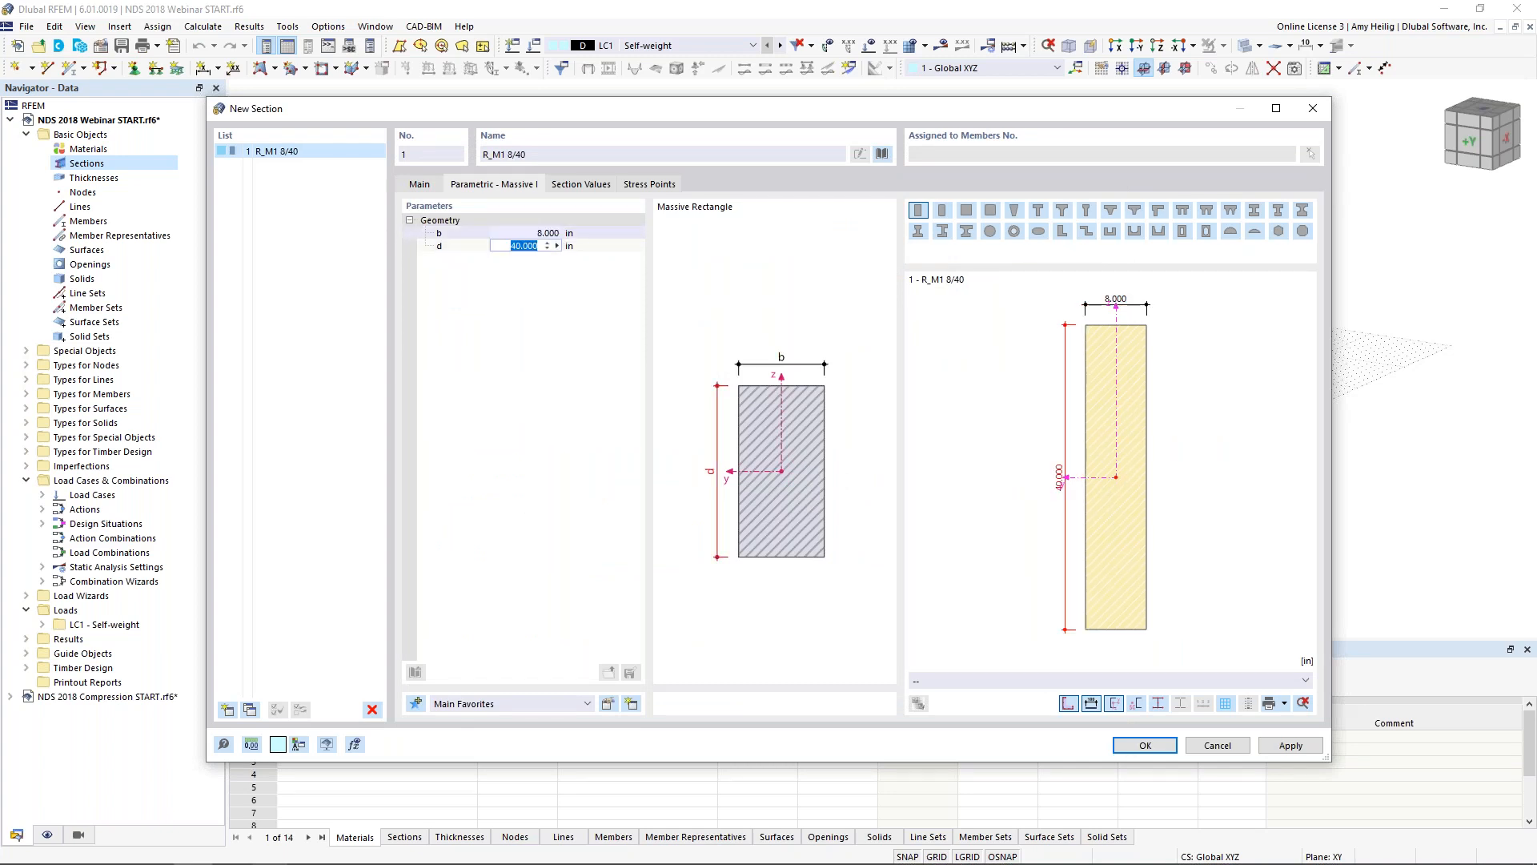
{"action": "type", "text": "15"}
{"action": "key", "text": "Tab"}
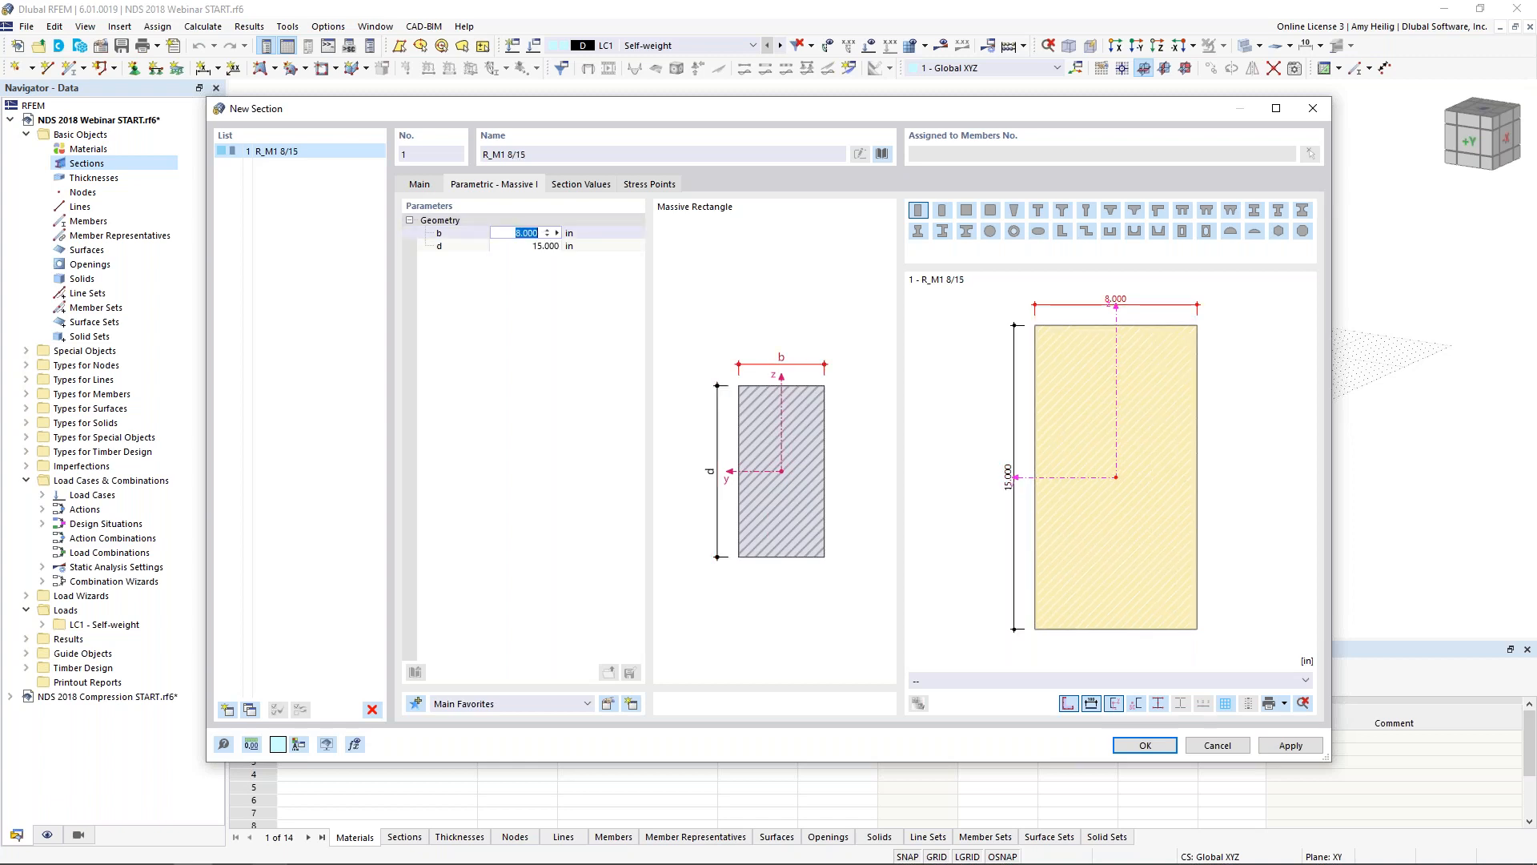
{"action": "left_click", "coordinate": [580, 184]}
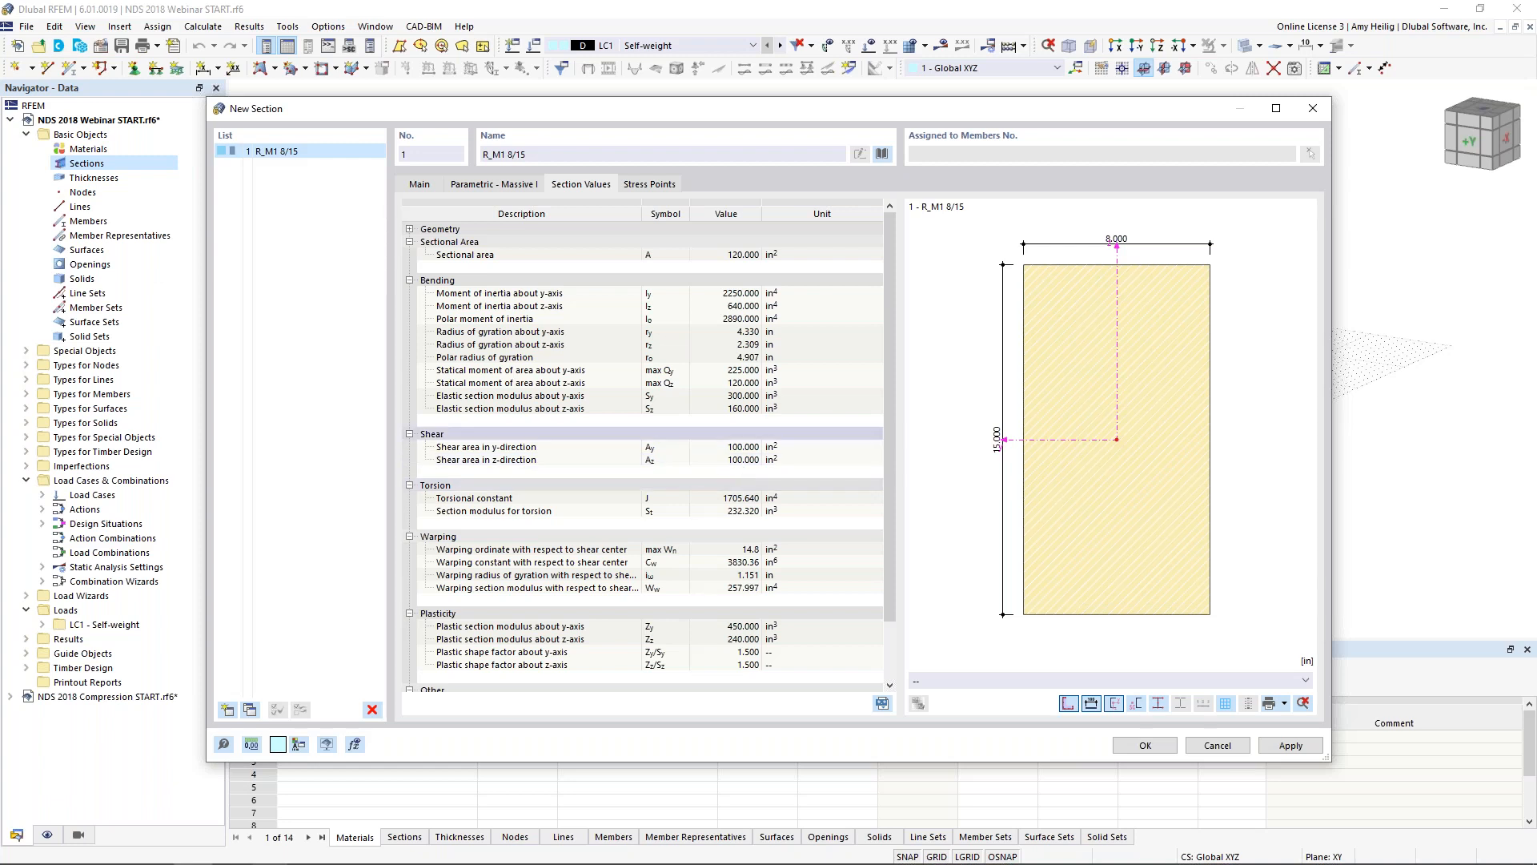
Open the material library for the 8 x 15 in section and browse all ANSI/AWC NDS-2018 timber materials with the Species I filter set to All
{"action": "left_click", "coordinate": [418, 185]}
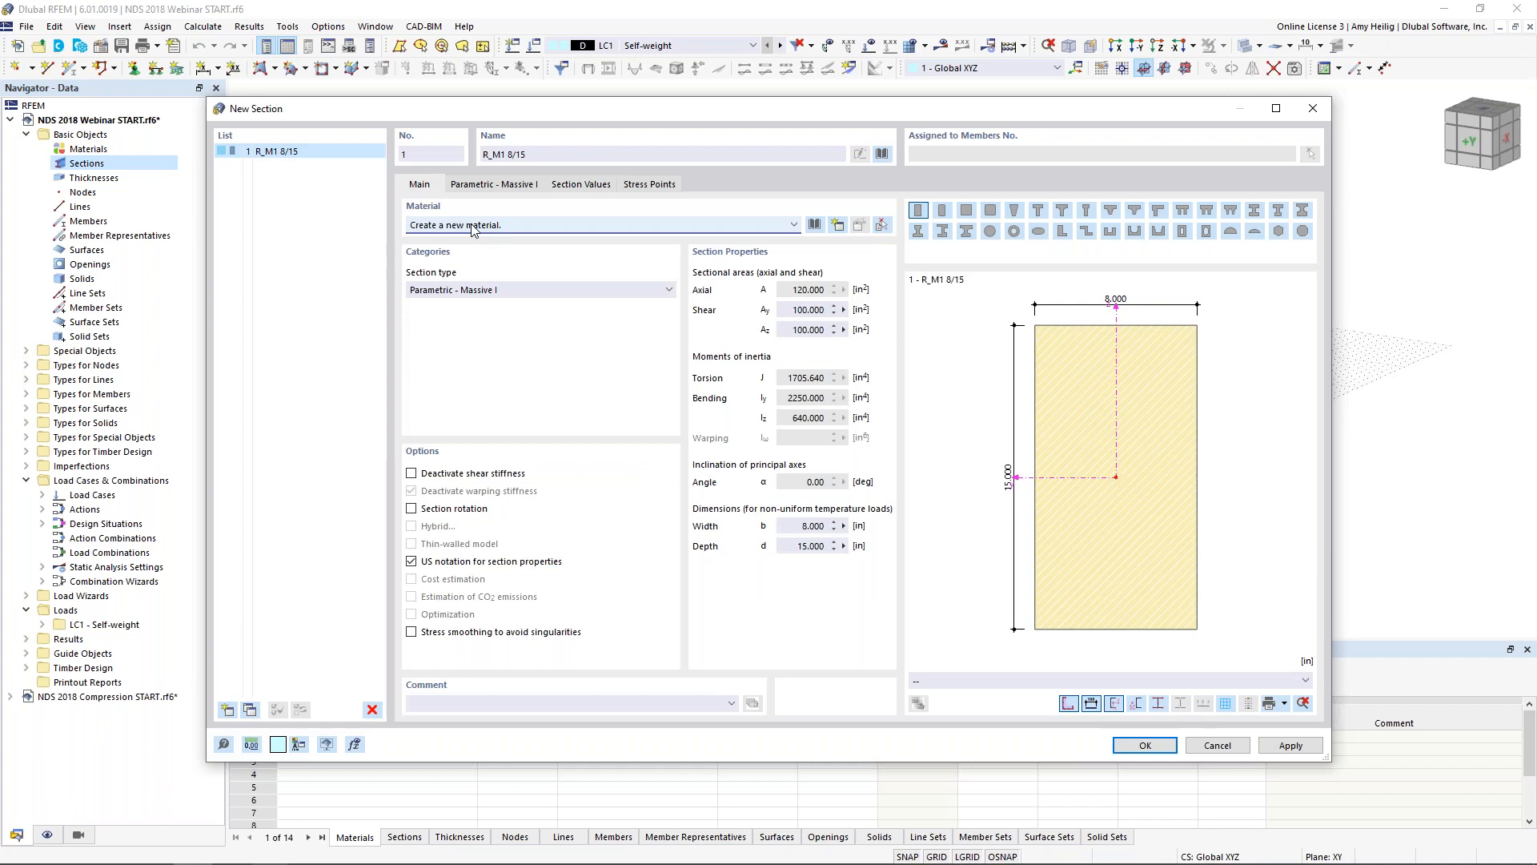
{"action": "left_click", "coordinate": [814, 226]}
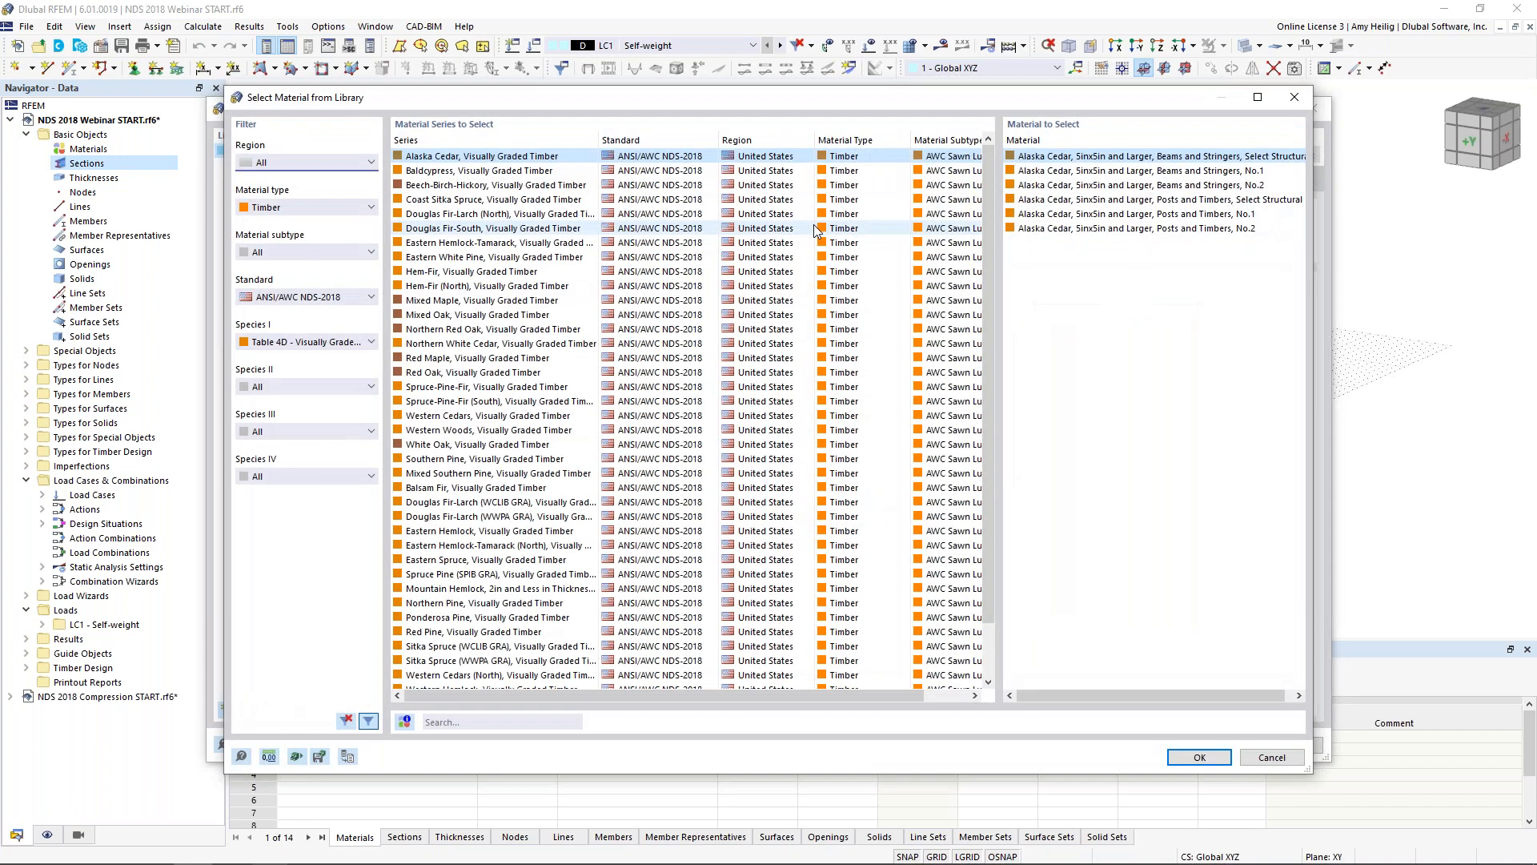
{"action": "left_click", "coordinate": [317, 342]}
{"action": "left_click", "coordinate": [316, 356]}
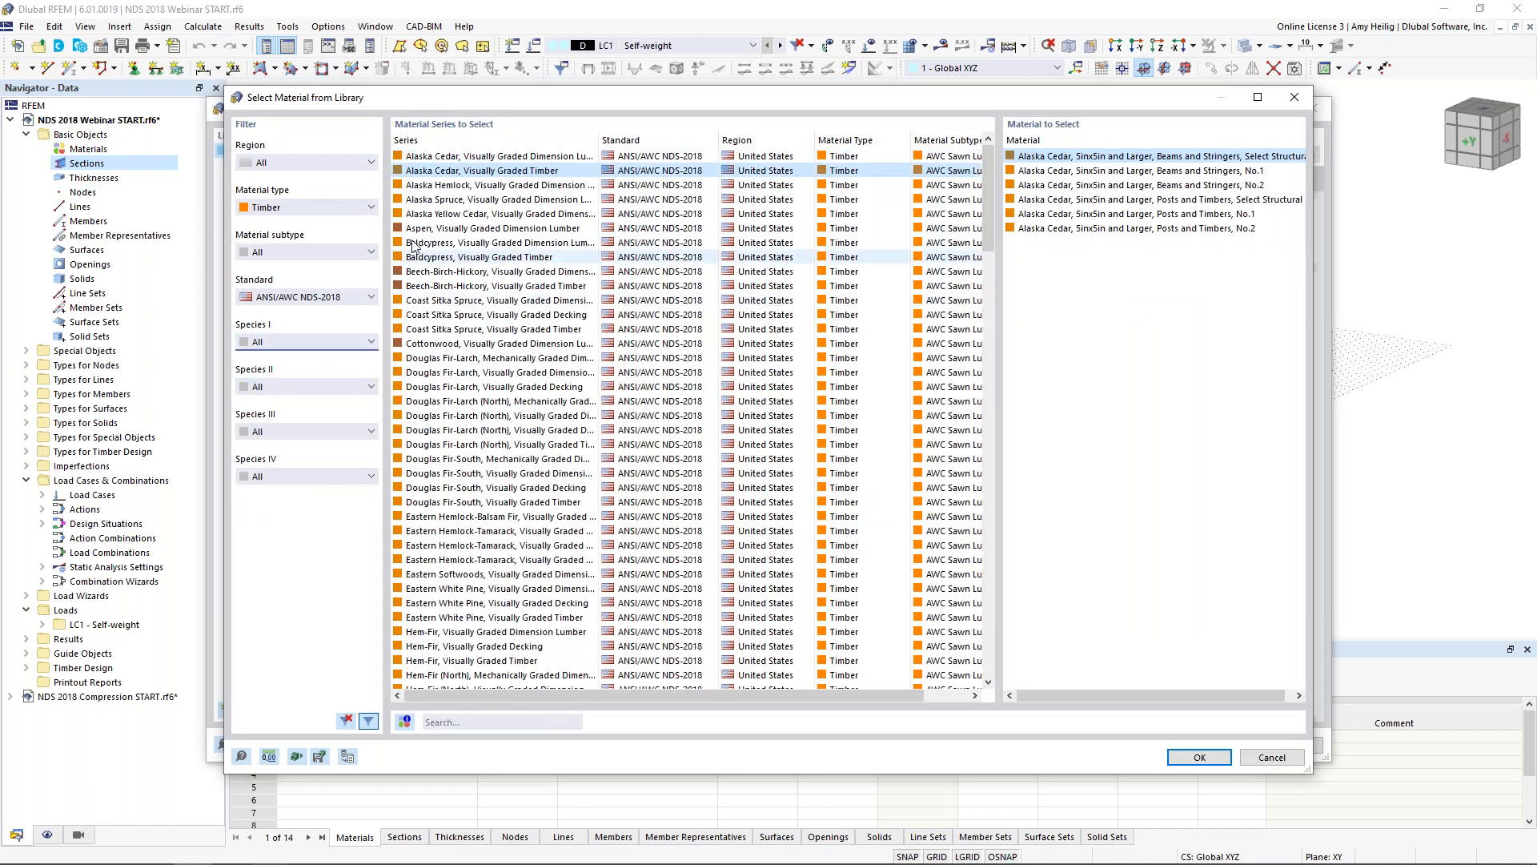
{"action": "left_click", "coordinate": [319, 210]}
{"action": "left_click", "coordinate": [319, 215]}
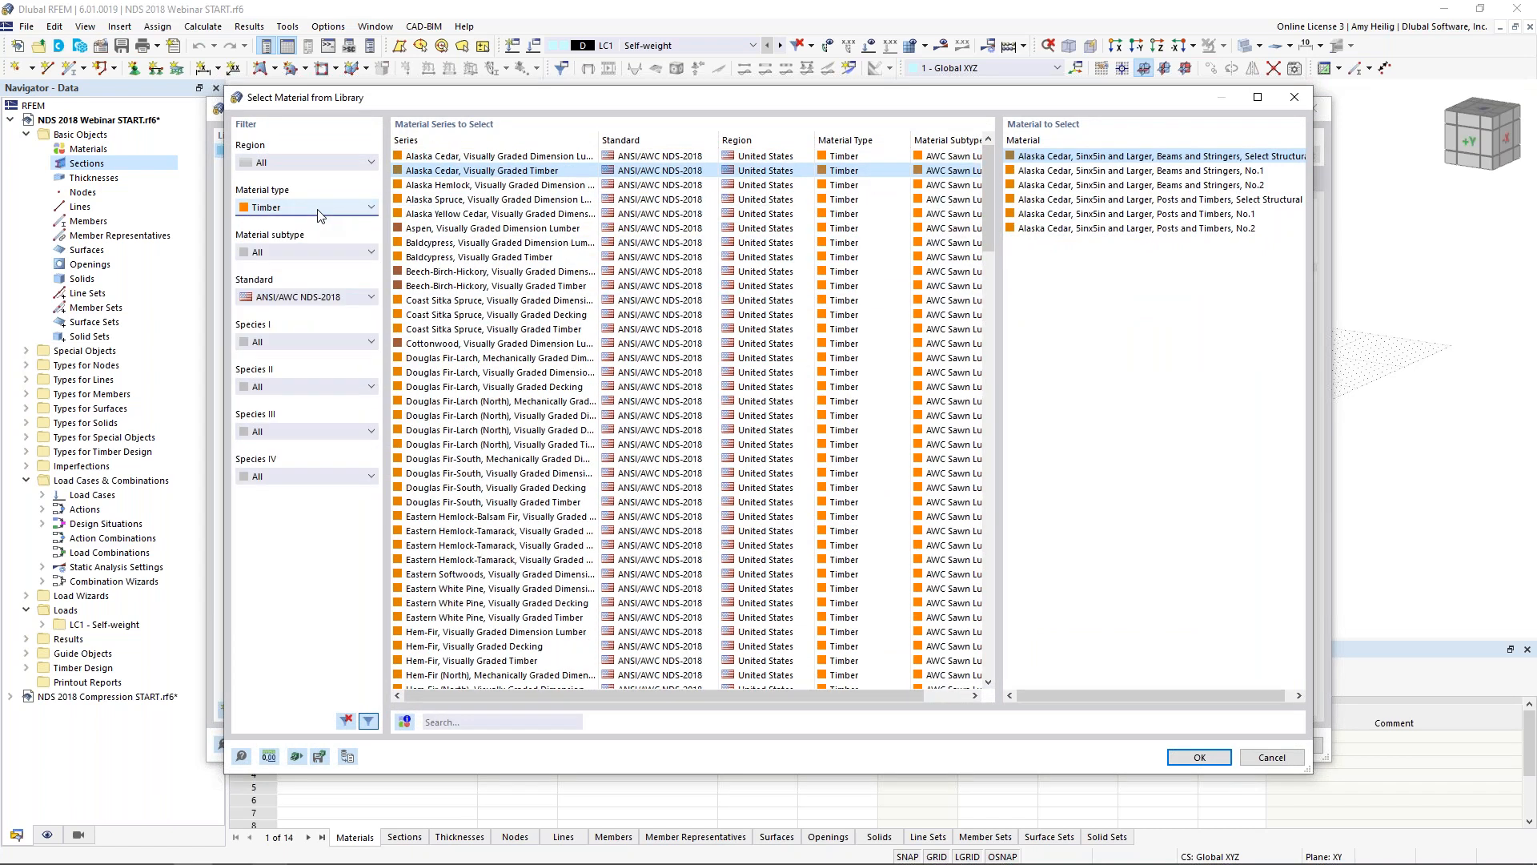
{"action": "left_click", "coordinate": [304, 298]}
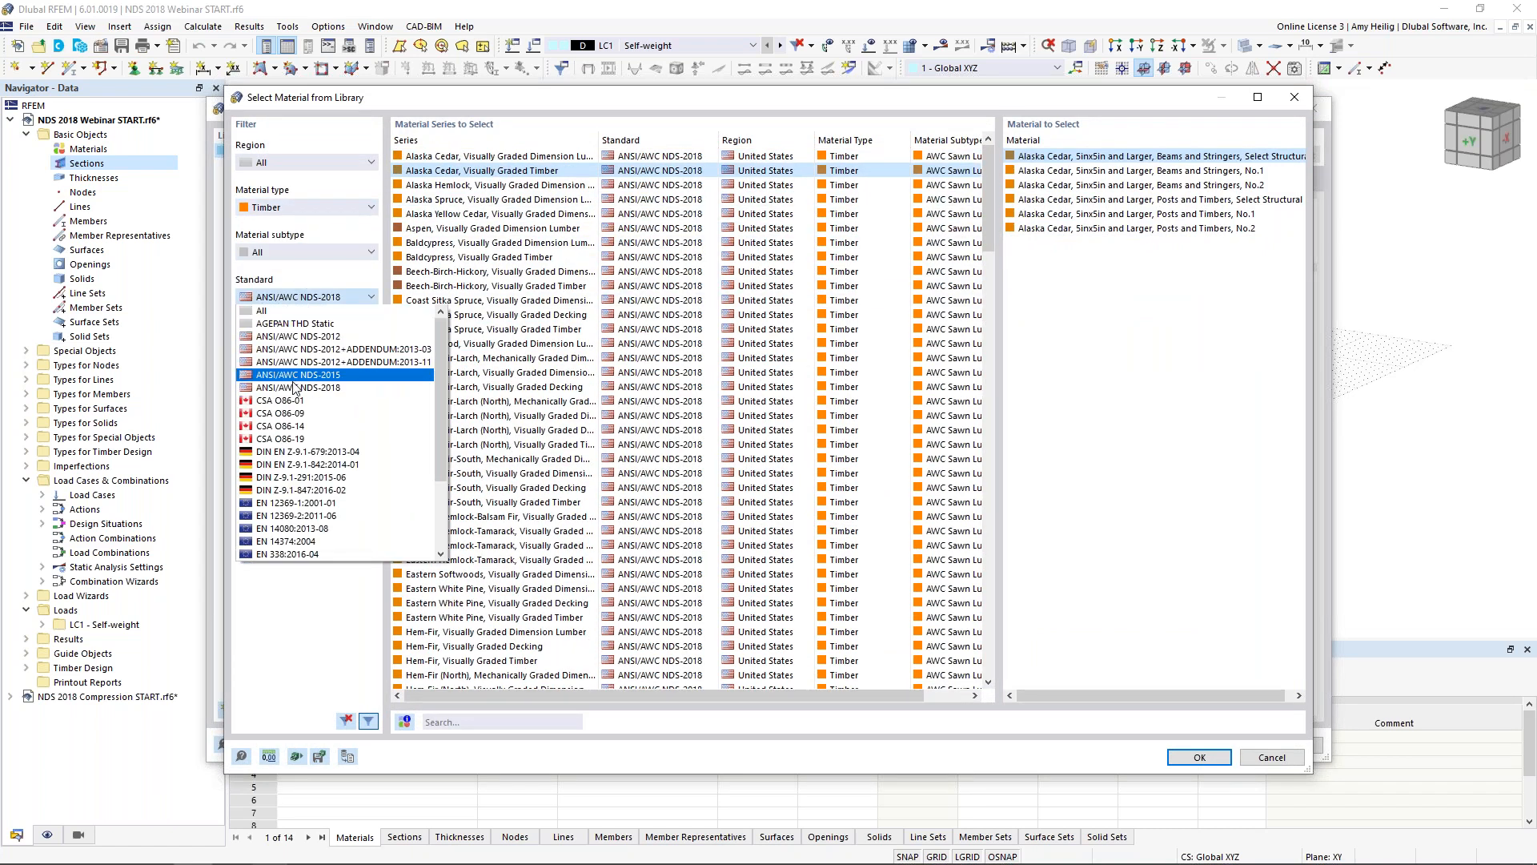
{"action": "left_click", "coordinate": [294, 388]}
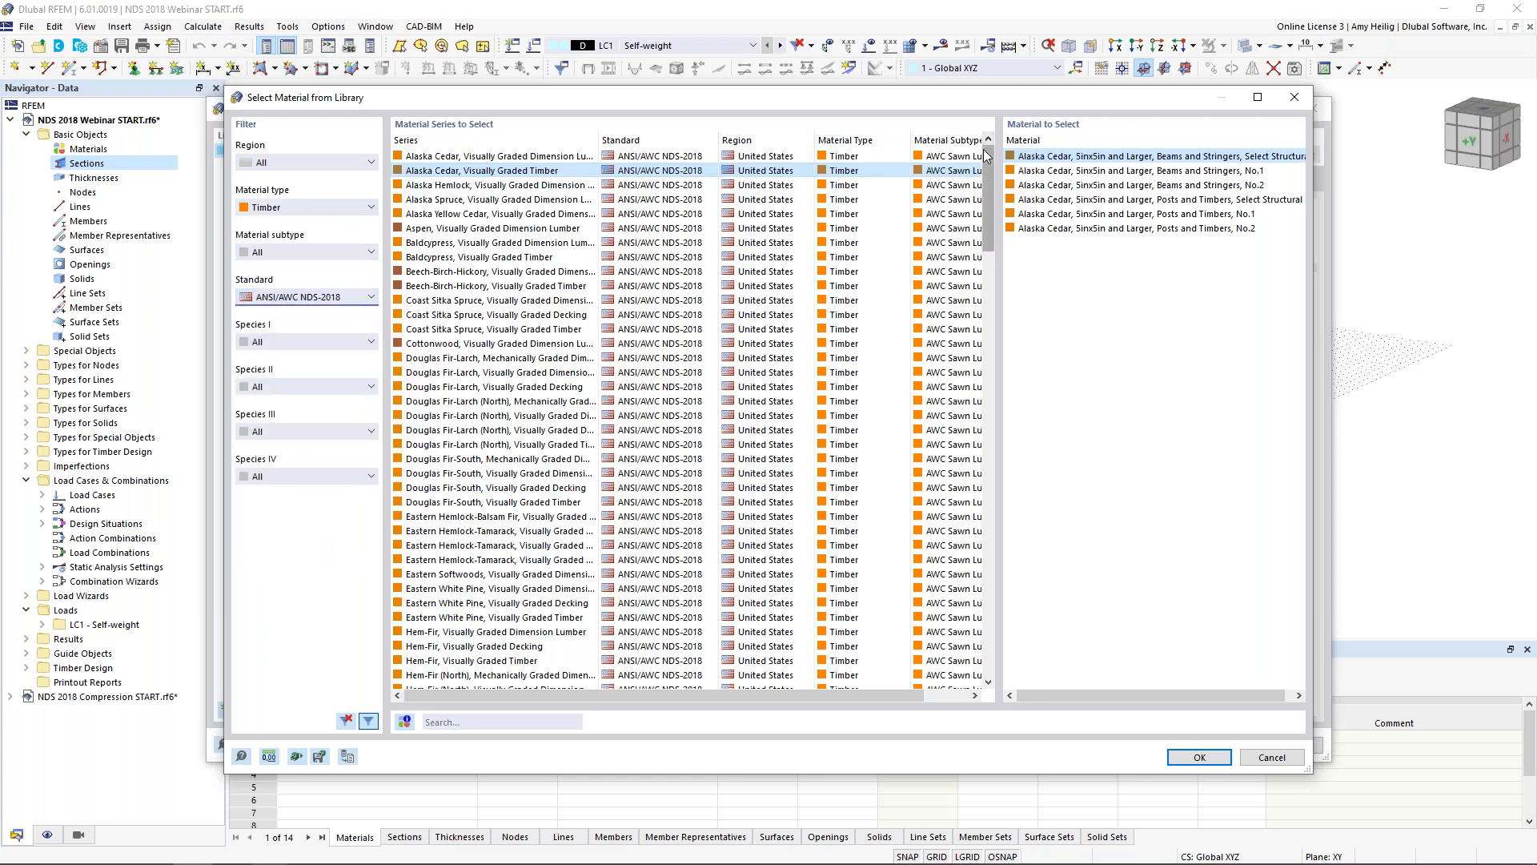
{"action": "left_click_drag", "start_coordinate": [986, 199], "coordinate": [972, 510]}
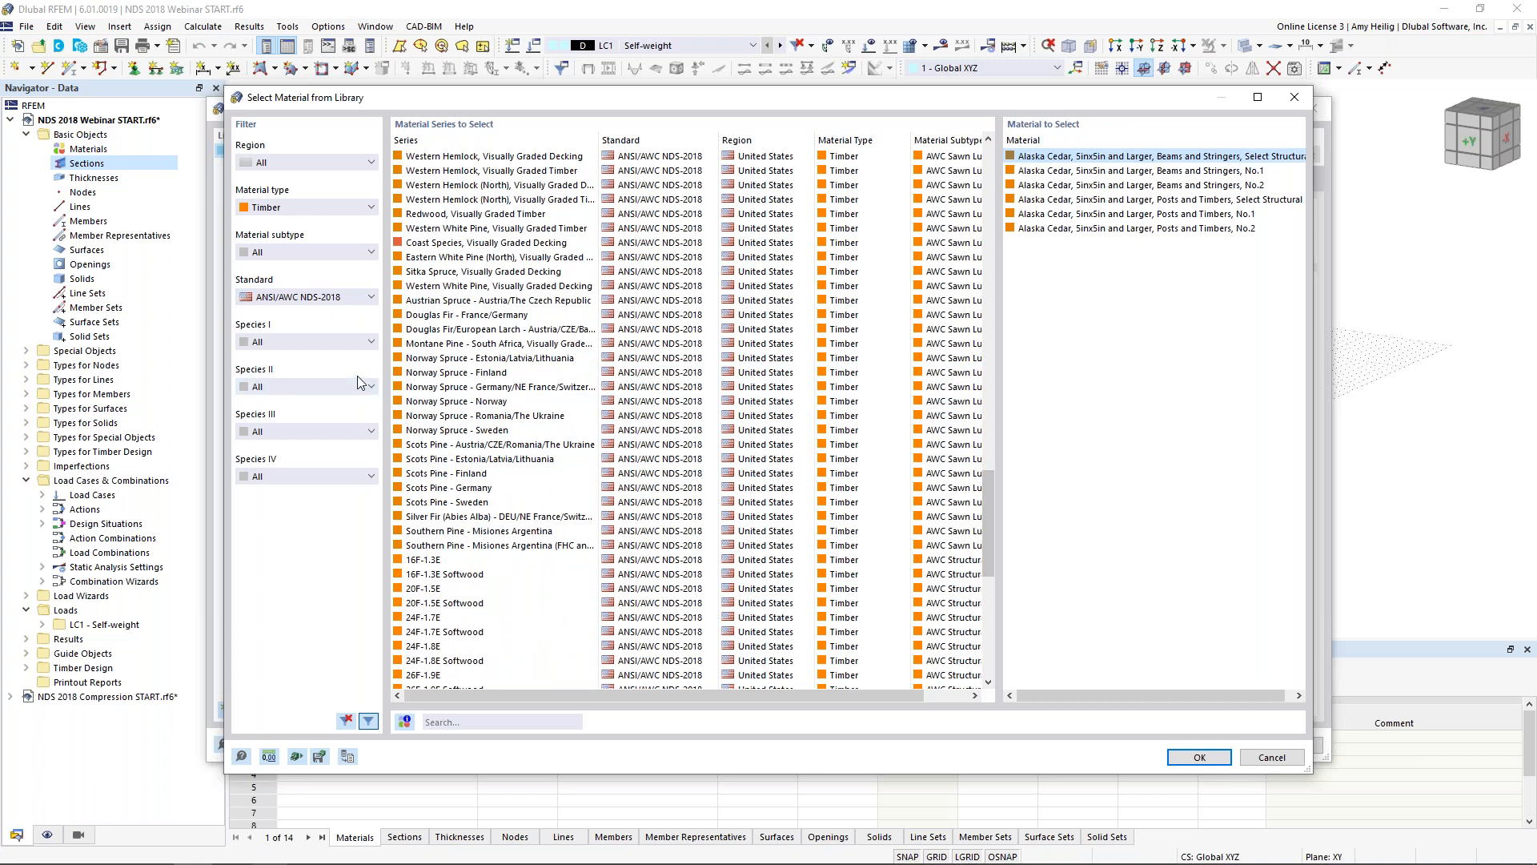
Filter the materials to Table 5A structural glued laminated softwood and assign 24F-1.7E, 24F-V1, SP/SP, 4 or More Lams to the section
{"action": "left_click", "coordinate": [350, 343]}
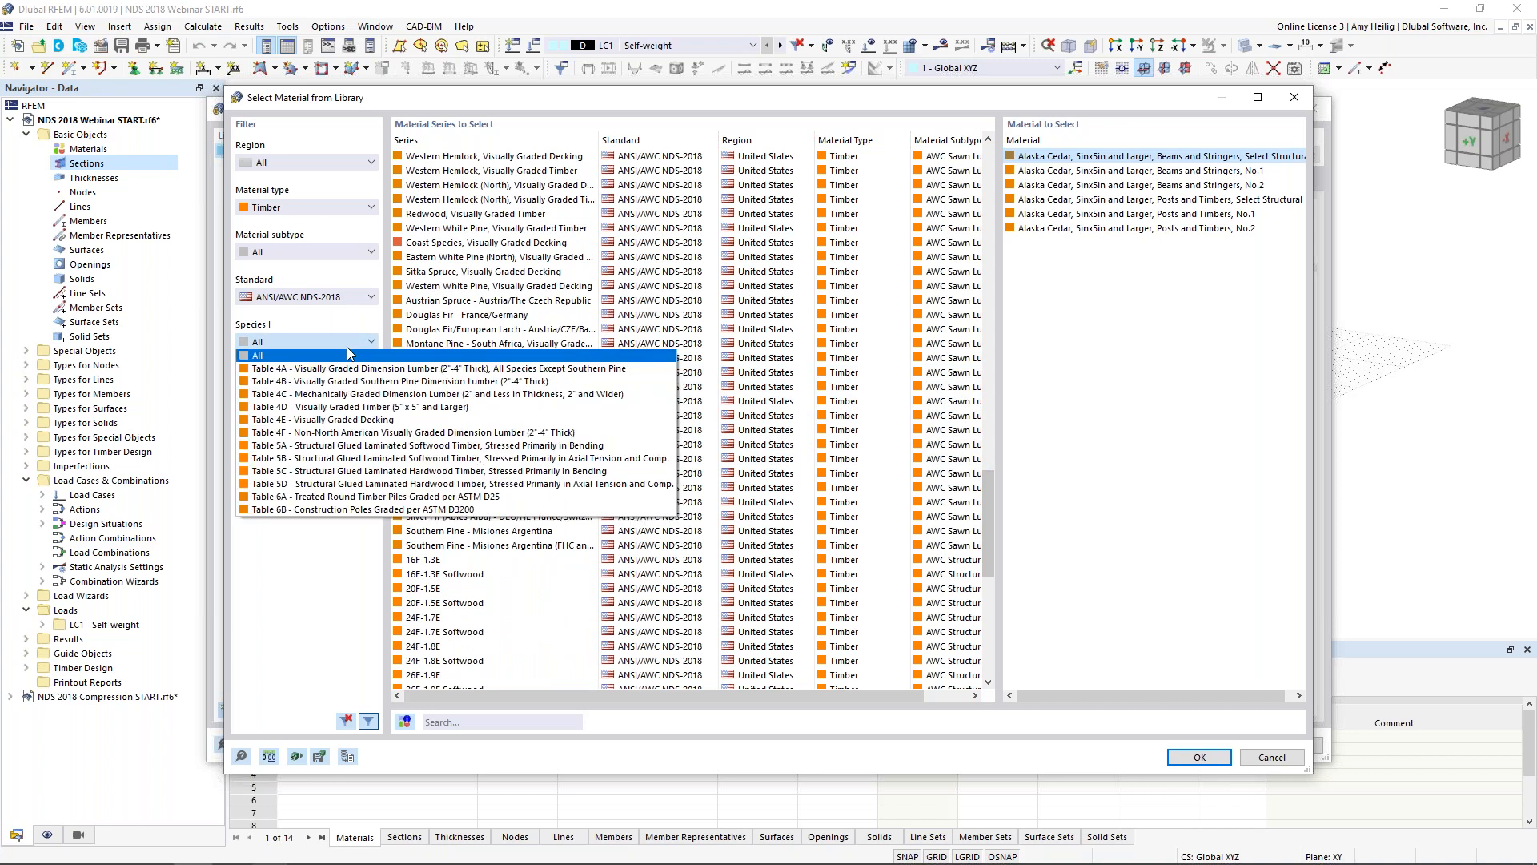
{"action": "left_click", "coordinate": [328, 446]}
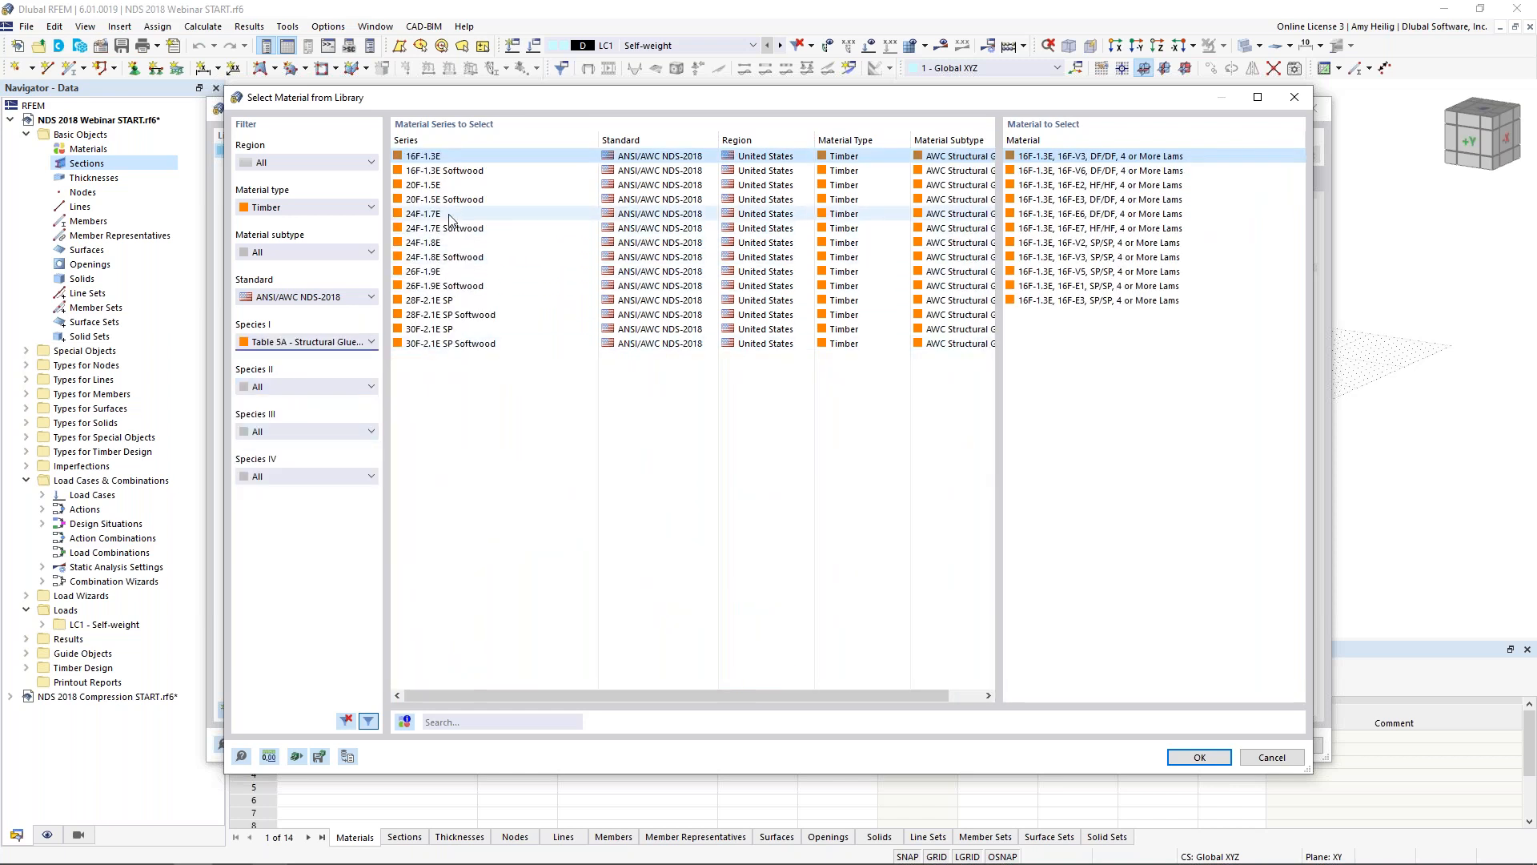
{"action": "left_click", "coordinate": [433, 216]}
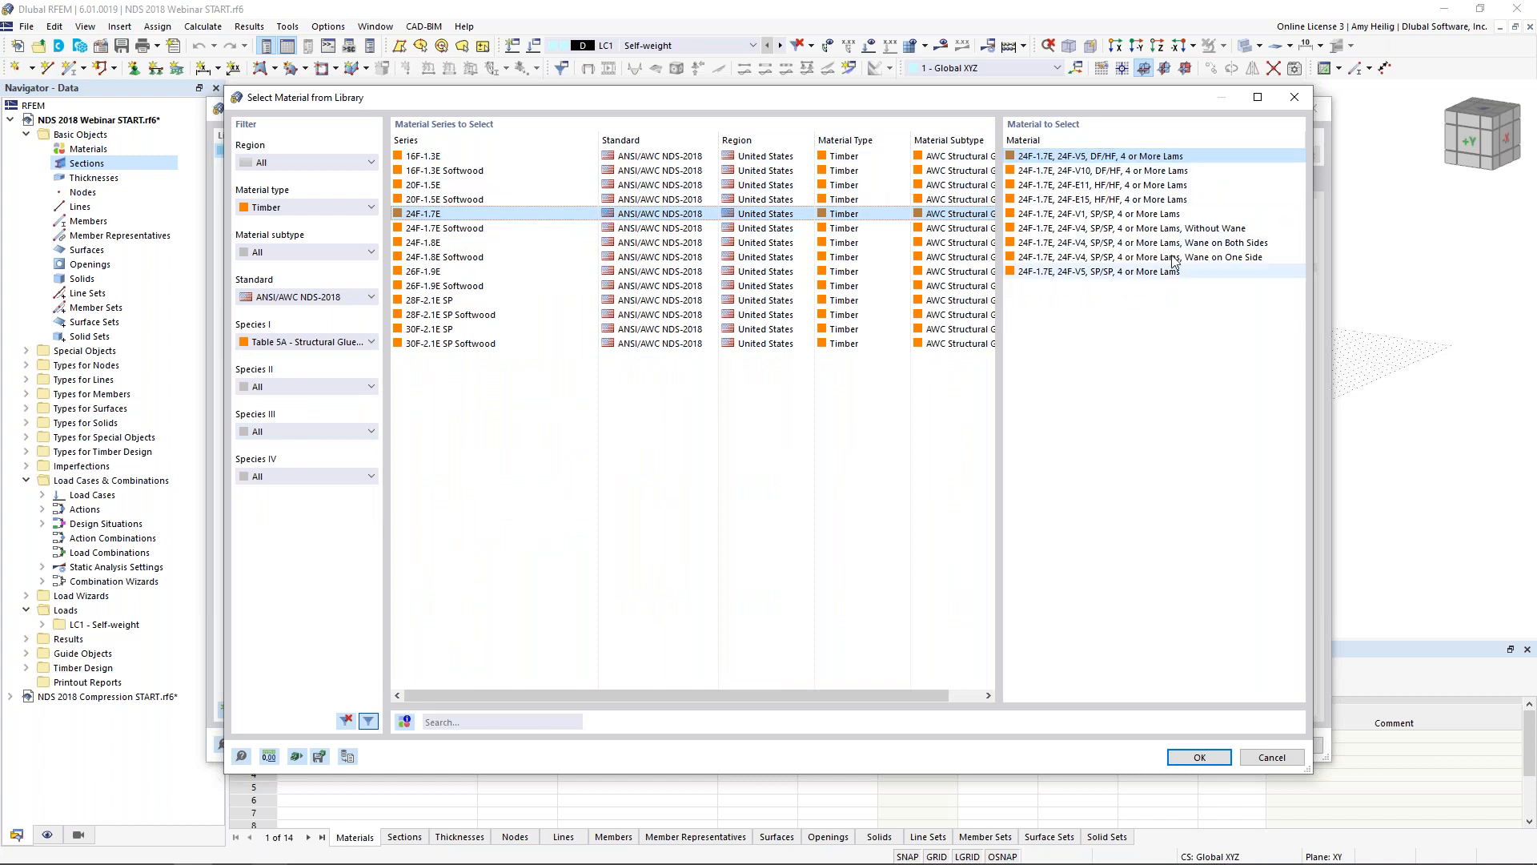
{"action": "left_click", "coordinate": [1105, 215]}
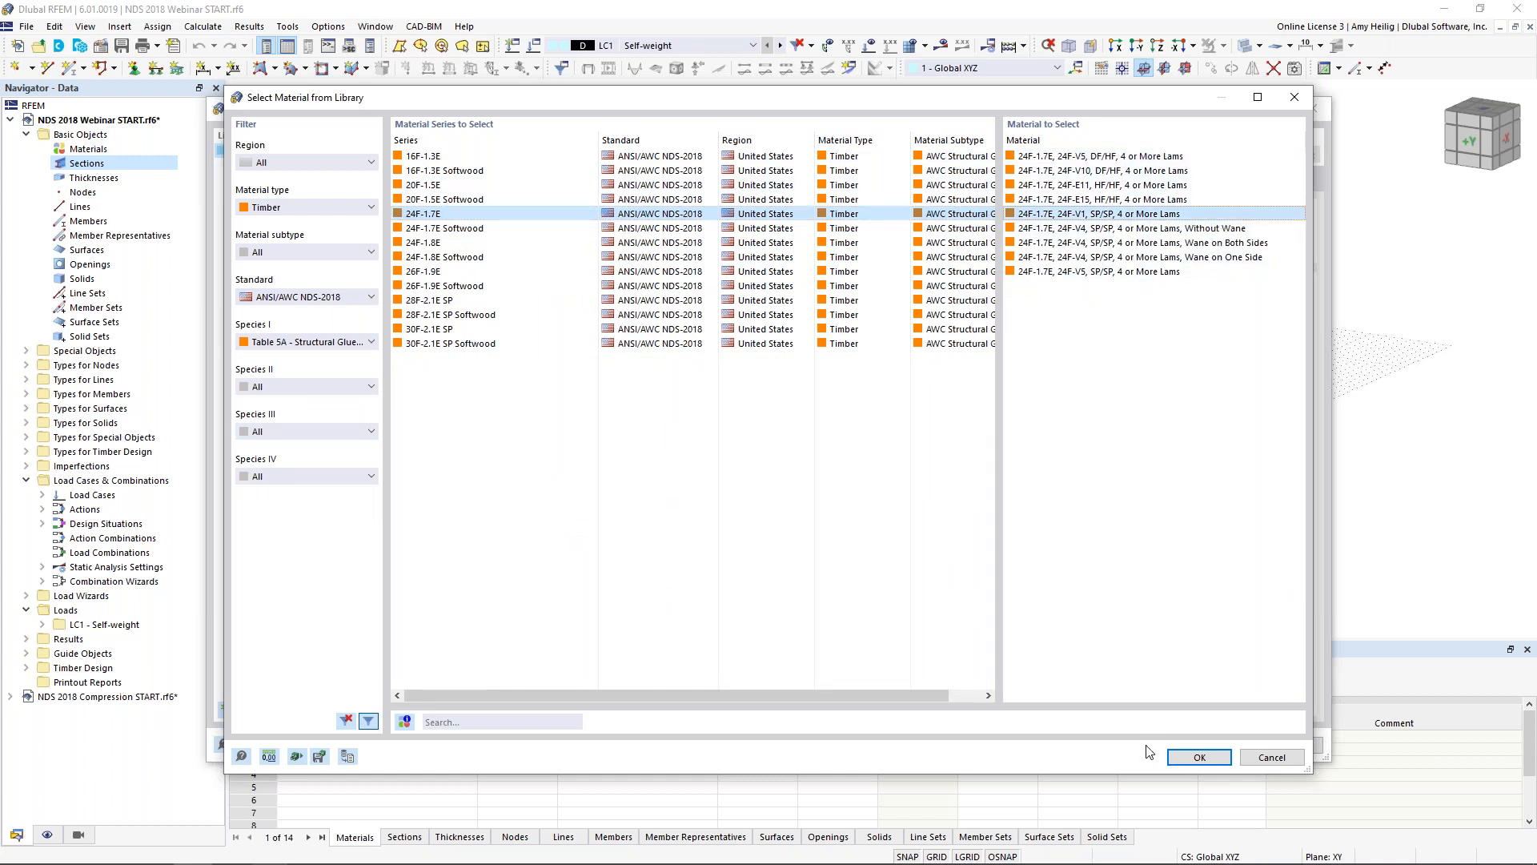
{"action": "left_click", "coordinate": [1199, 756]}
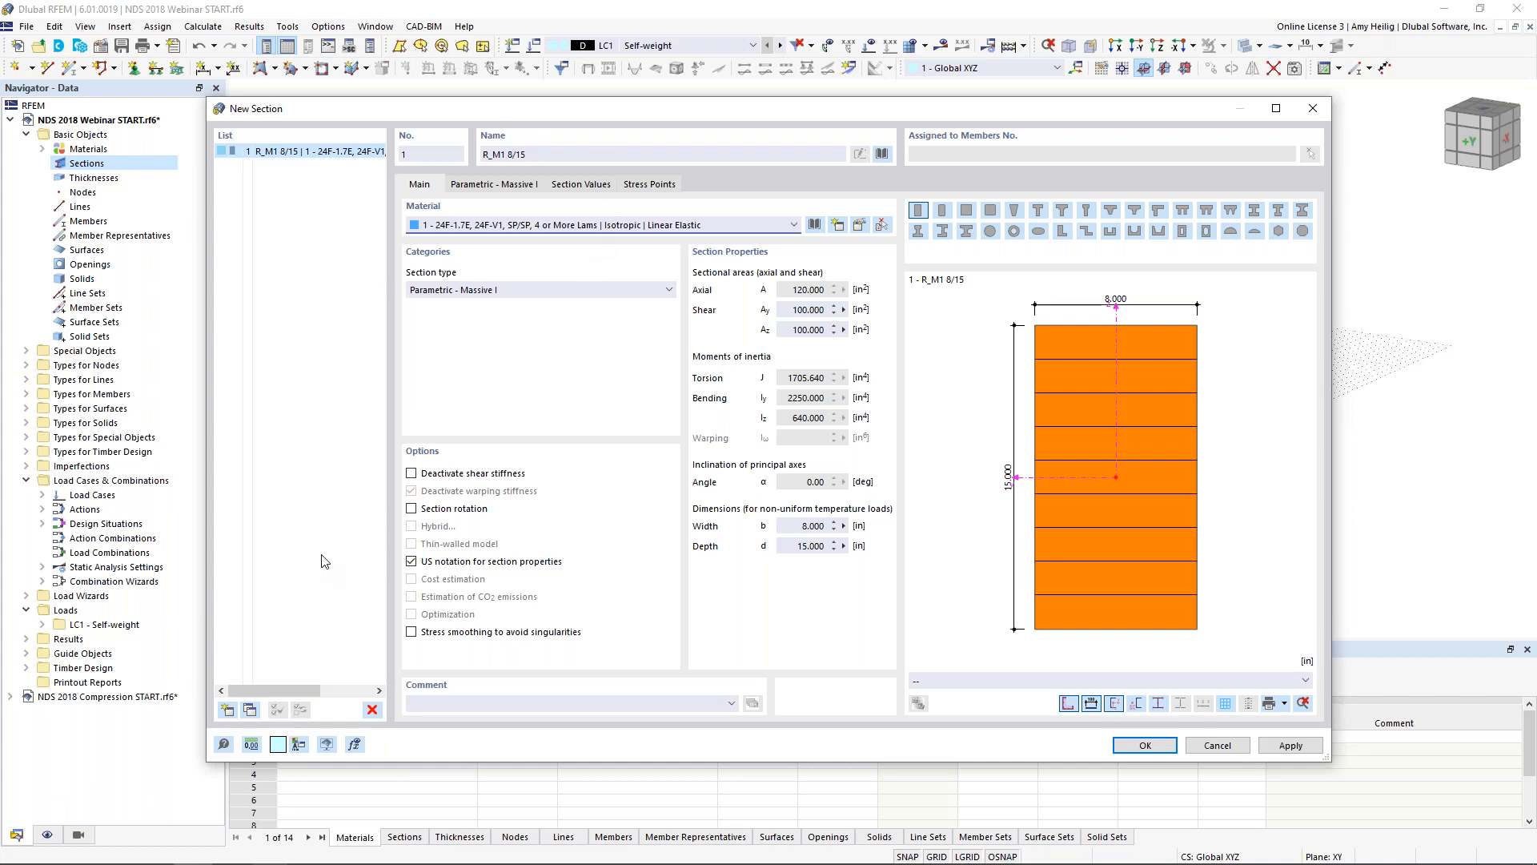
Copy the section and rename the copy R_M1 8/26, and add a new massive square section with width b 6 in
{"action": "left_click", "coordinate": [249, 709]}
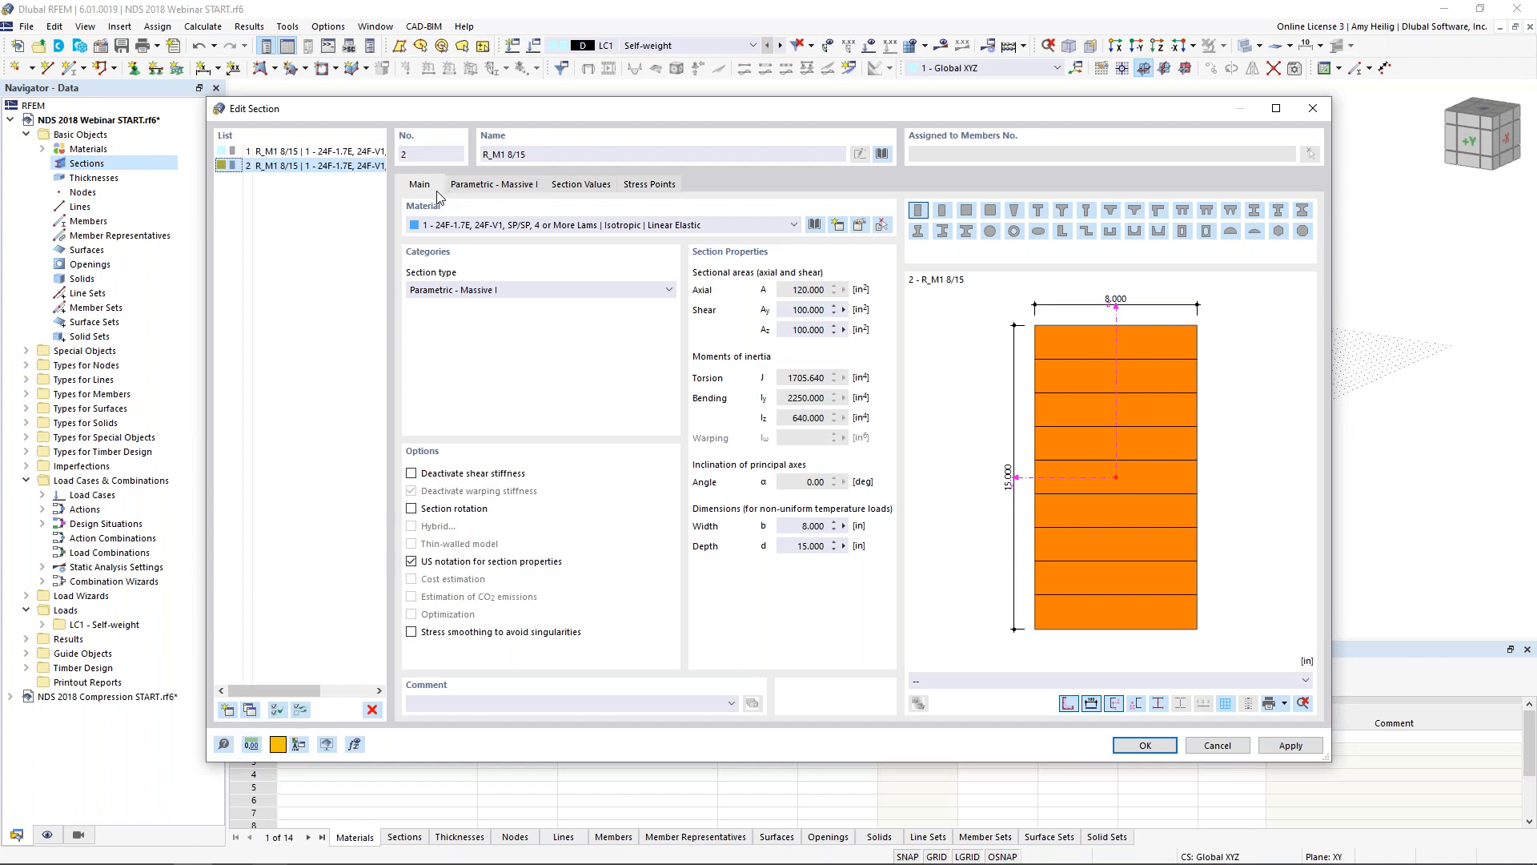
{"action": "left_click", "coordinate": [526, 156]}
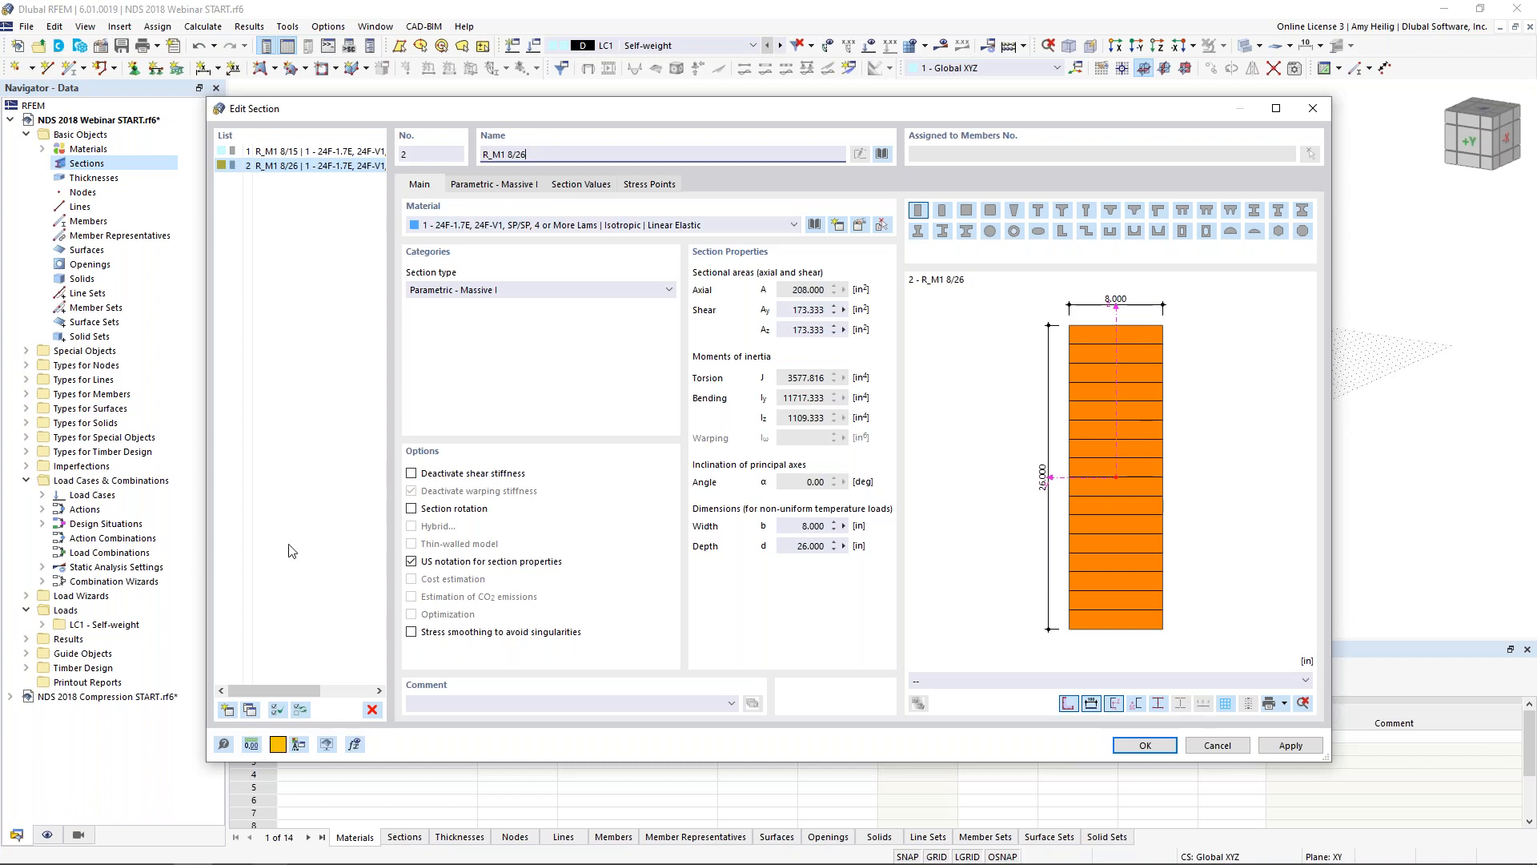
{"action": "left_click", "coordinate": [228, 710]}
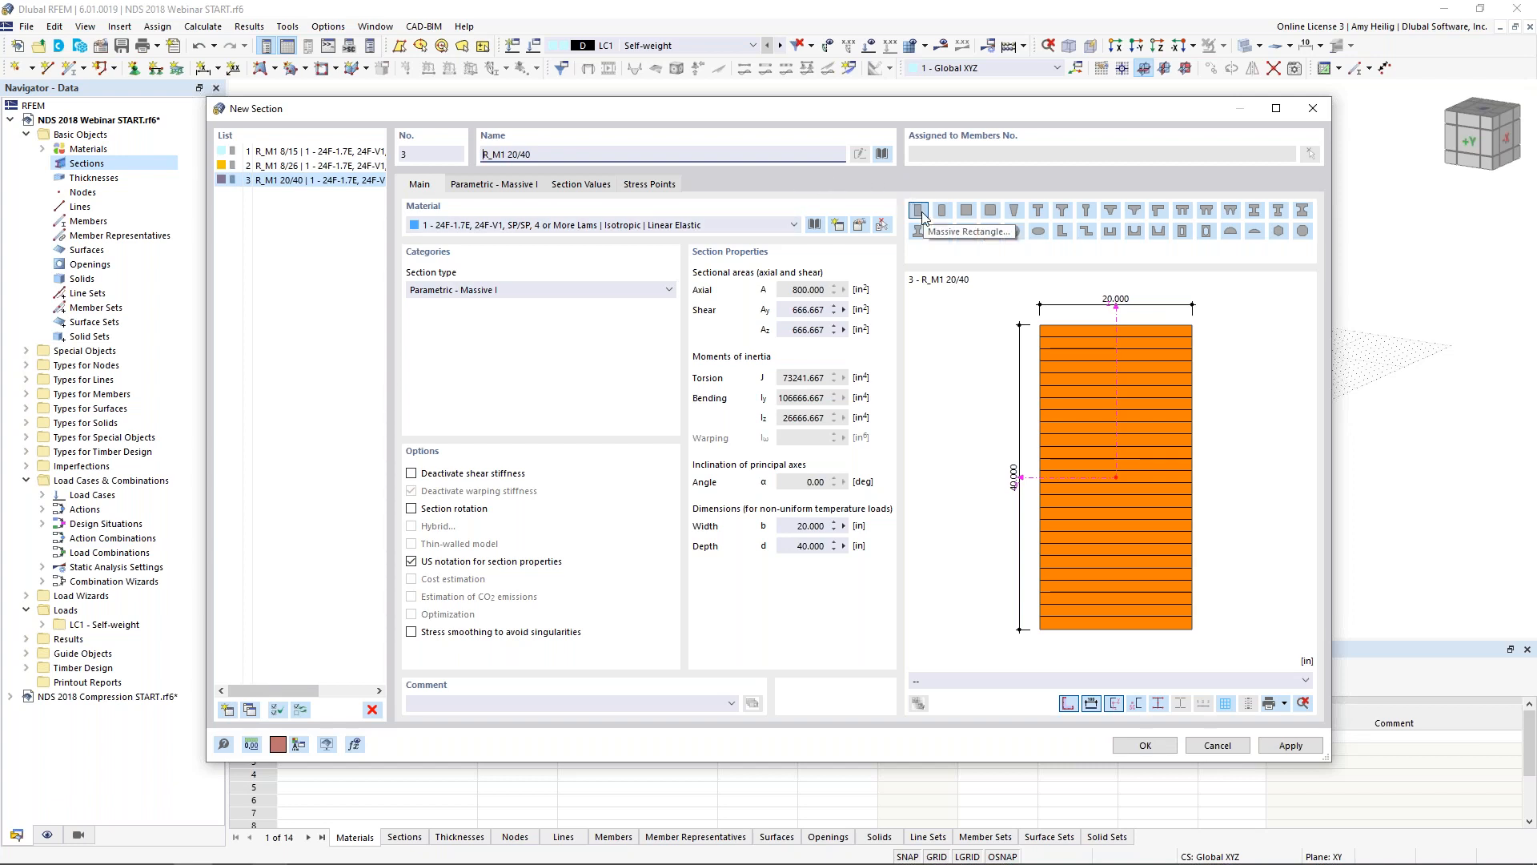
{"action": "left_click", "coordinate": [967, 211]}
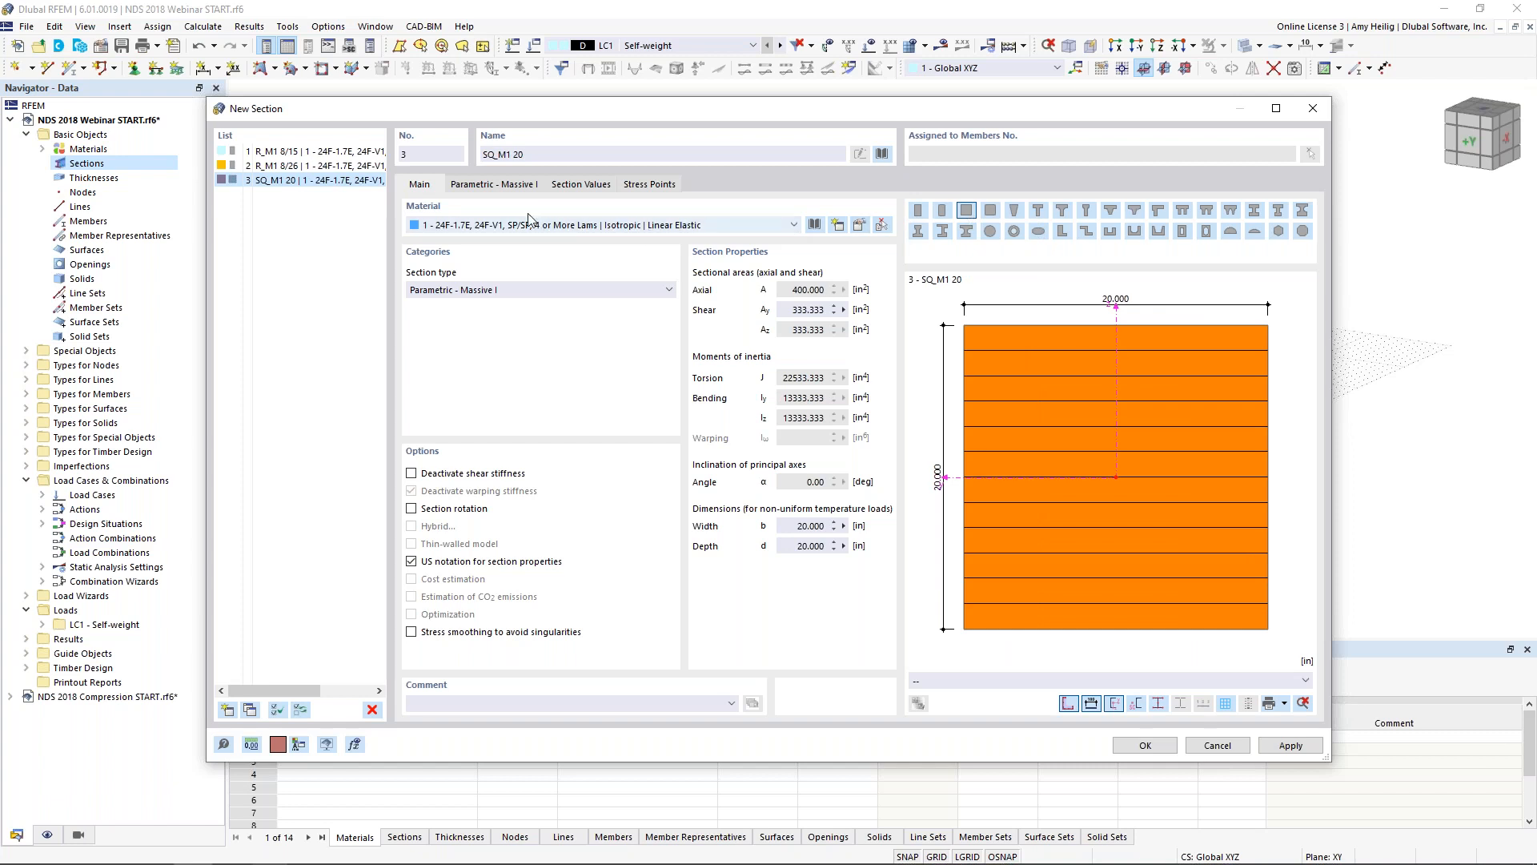
{"action": "left_click", "coordinate": [519, 186]}
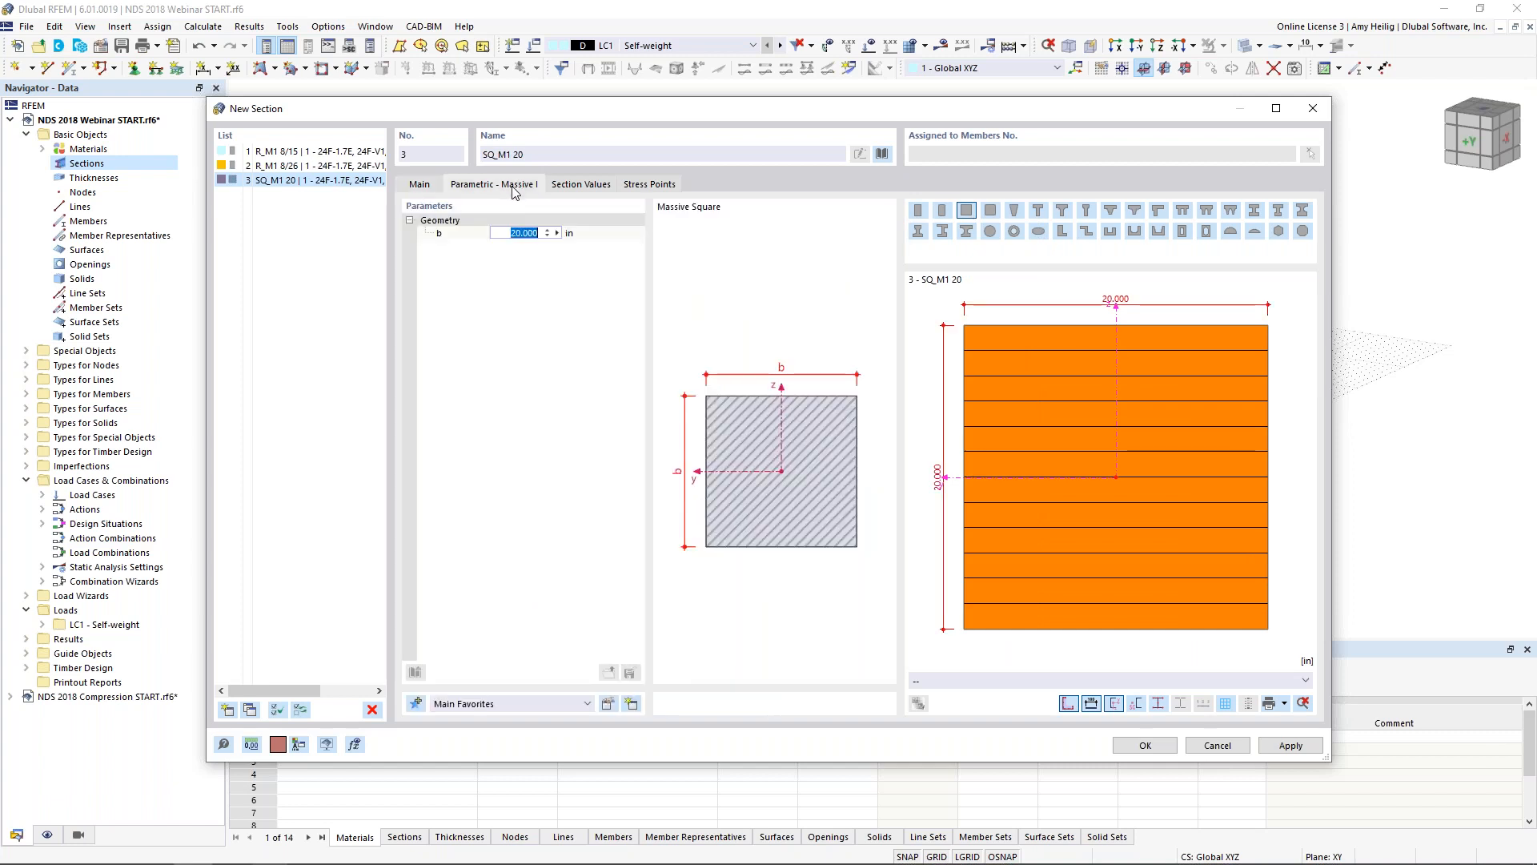
{"action": "type", "text": "6"}
{"action": "left_click", "coordinate": [419, 186]}
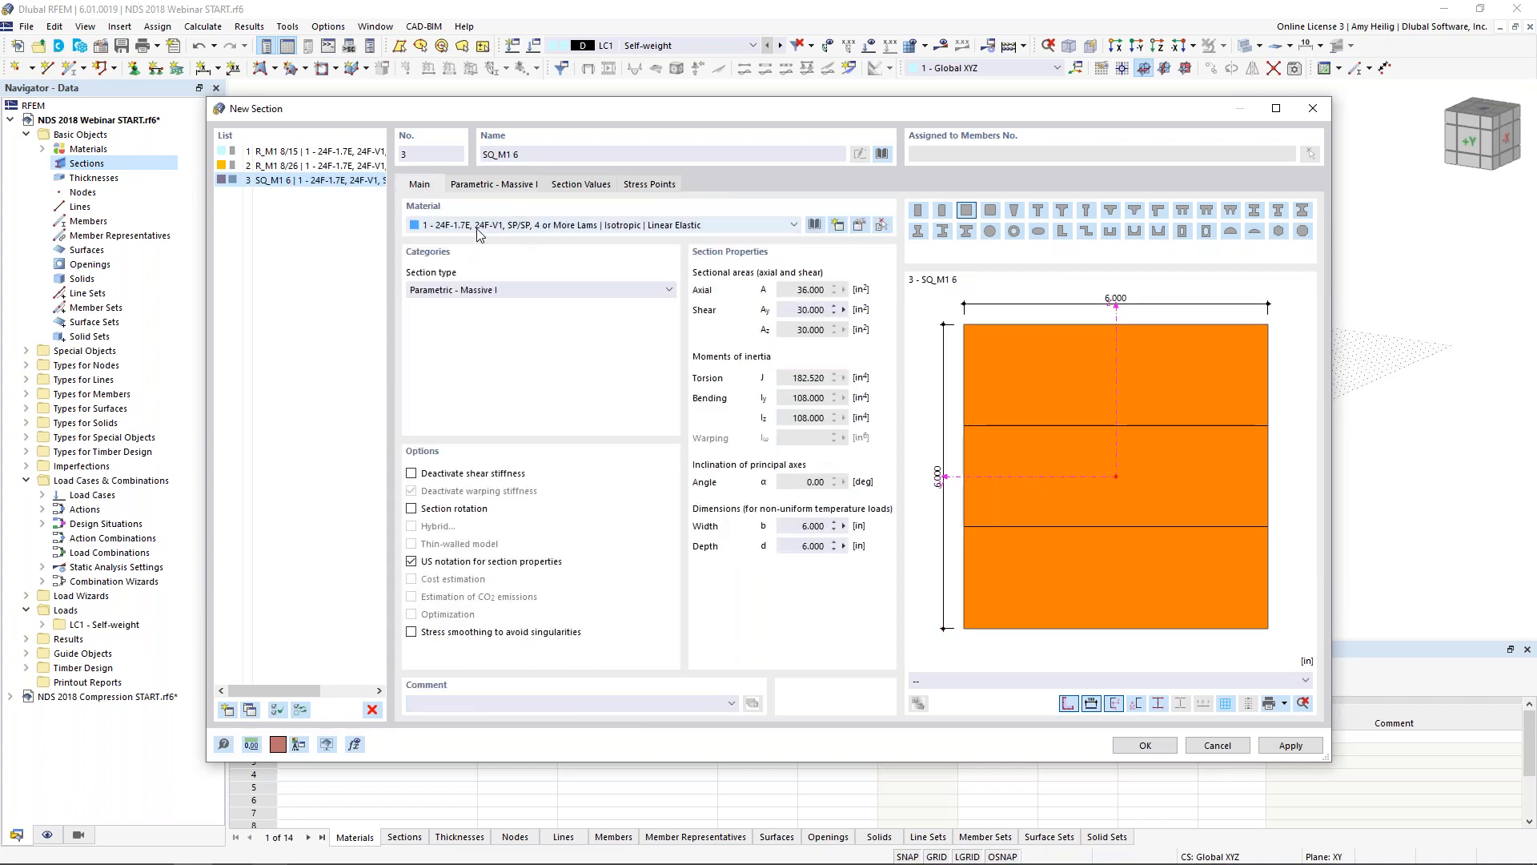
Assign the Table 4D material Douglas Fir-Larch (North), 5inx5in and Larger, Beams and Stringers, No.2 to the square section and accept the sections
{"action": "left_click", "coordinate": [813, 225]}
{"action": "left_click", "coordinate": [282, 343]}
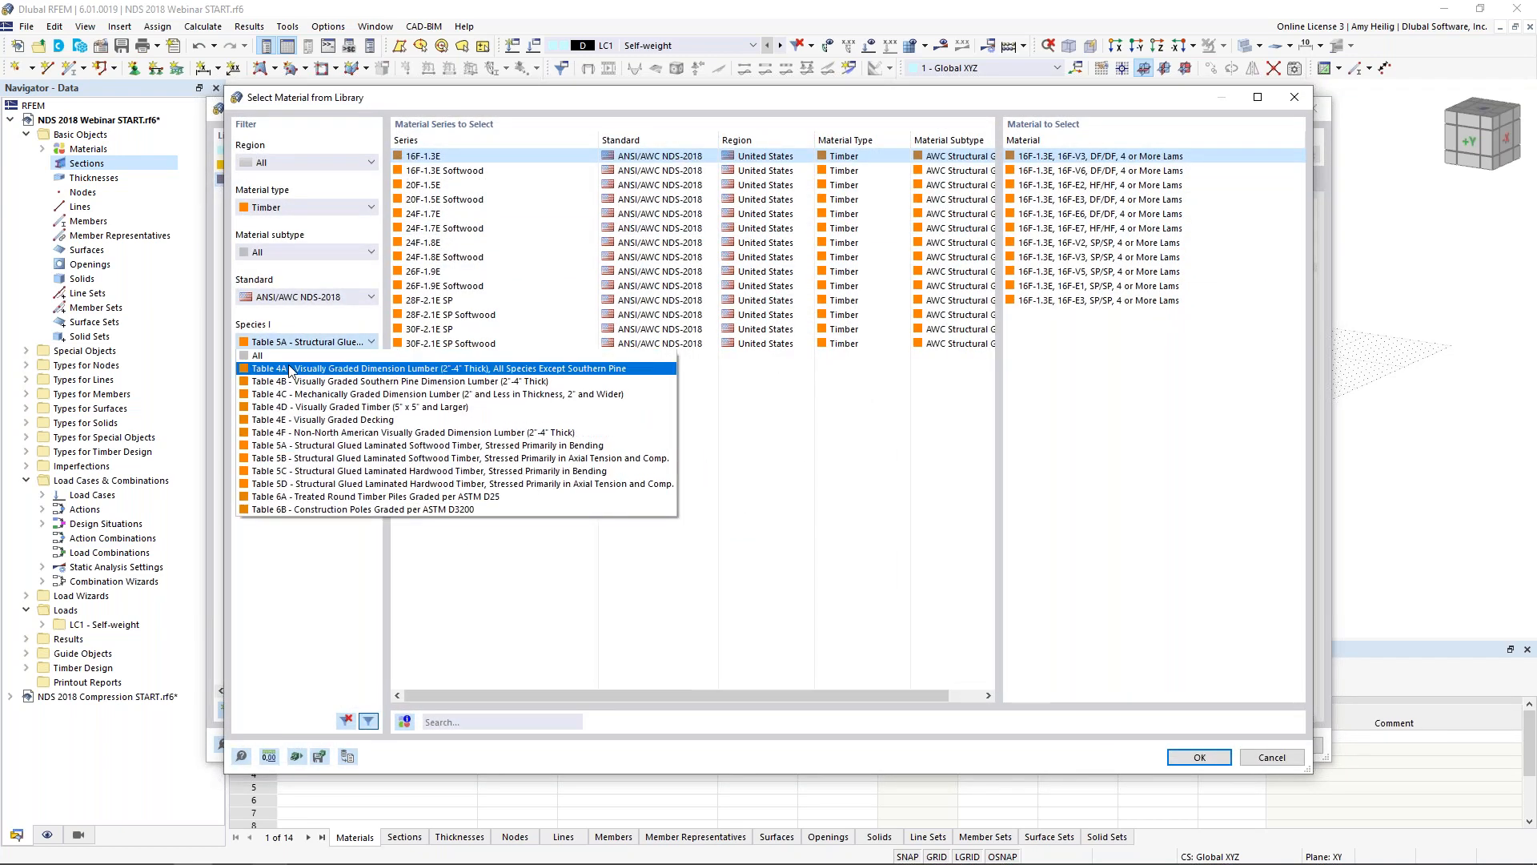
{"action": "left_click", "coordinate": [290, 411]}
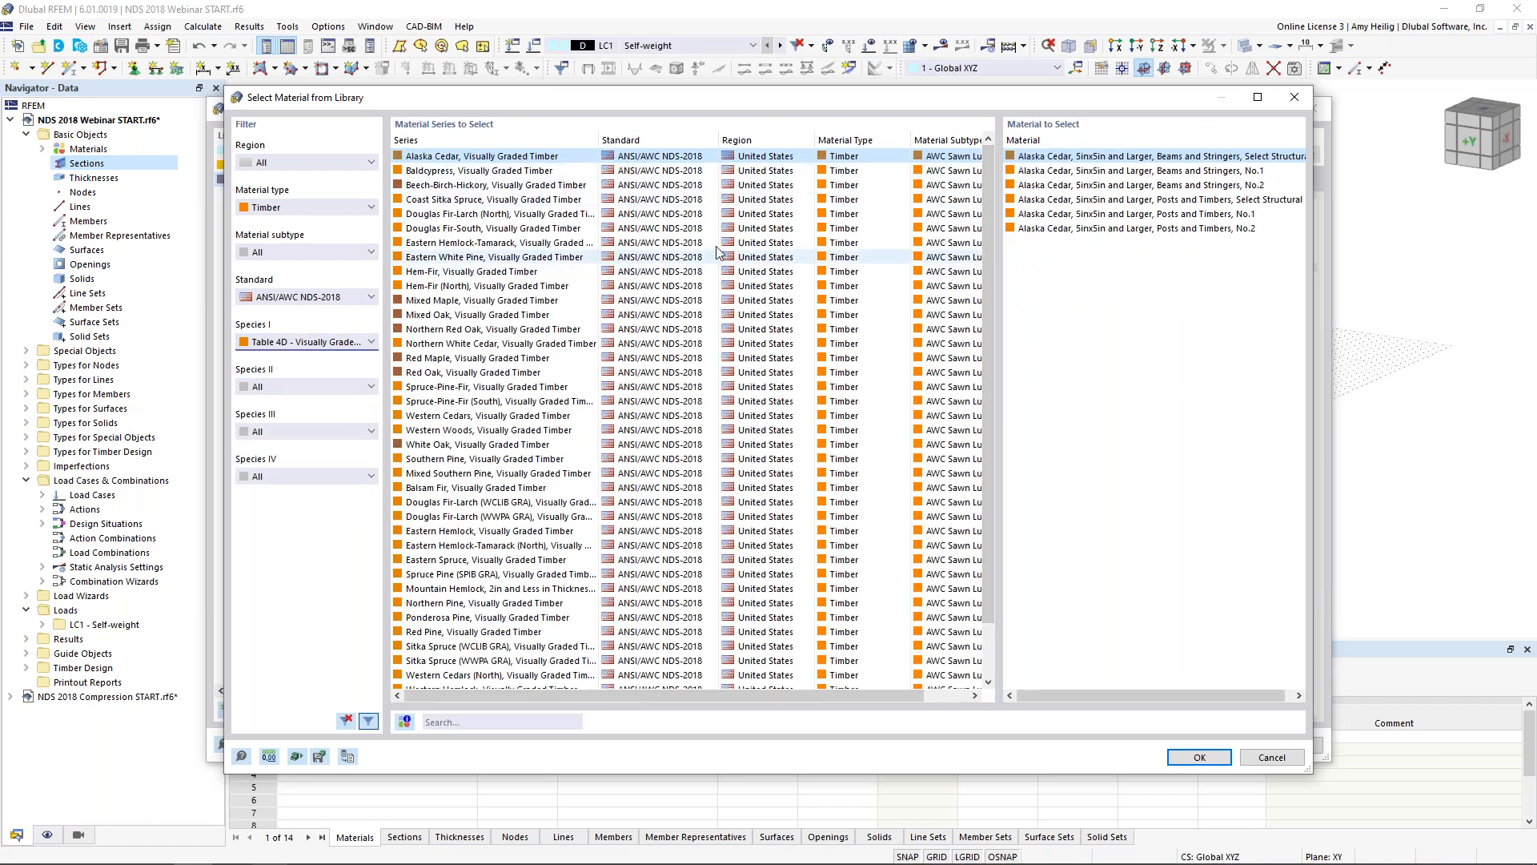
{"action": "left_click", "coordinate": [514, 719]}
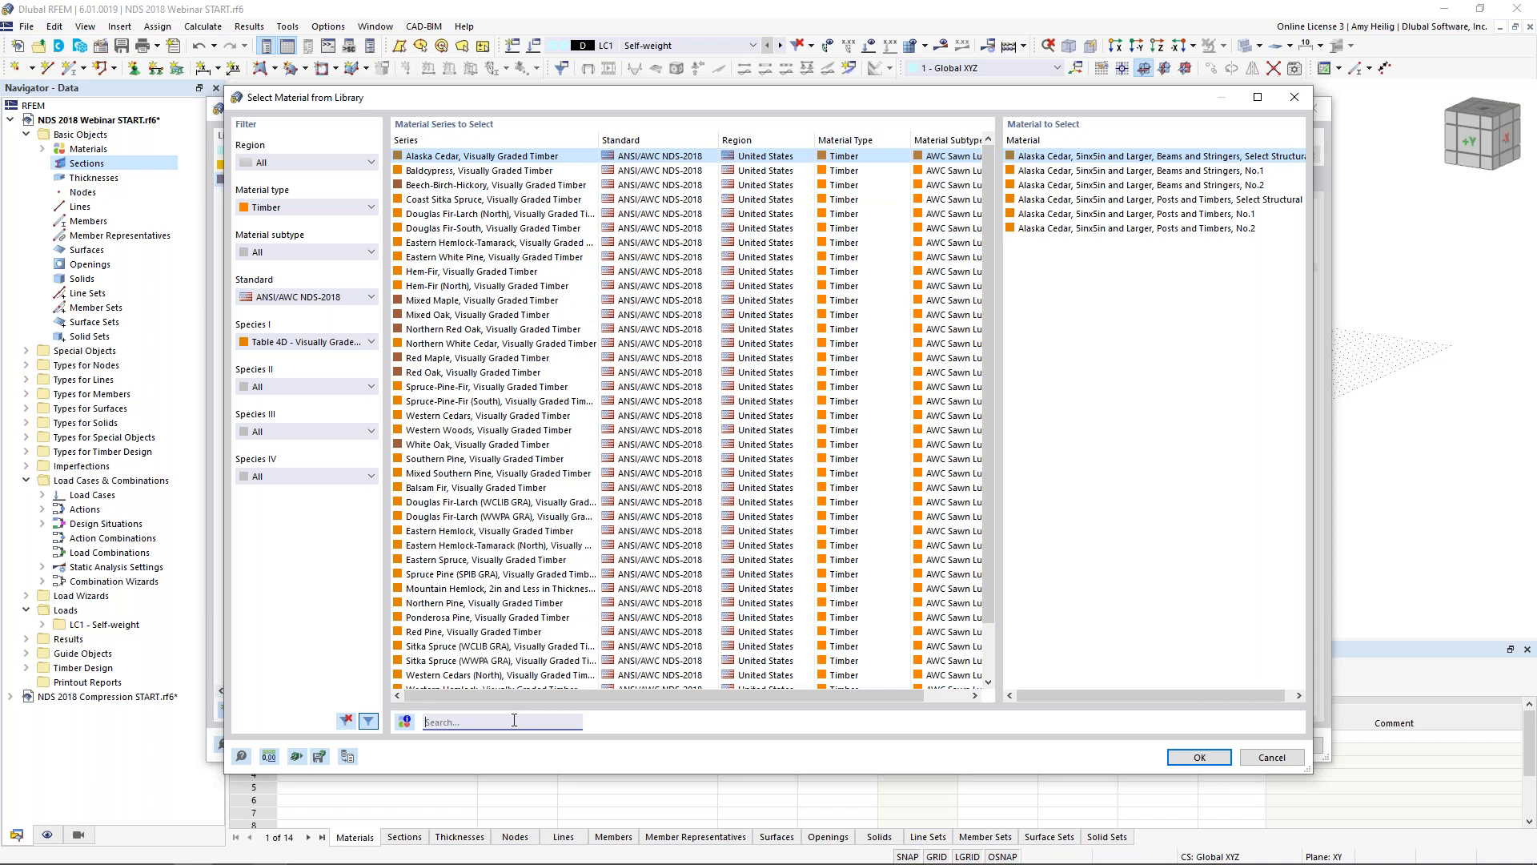
{"action": "type", "text": "douglas"}
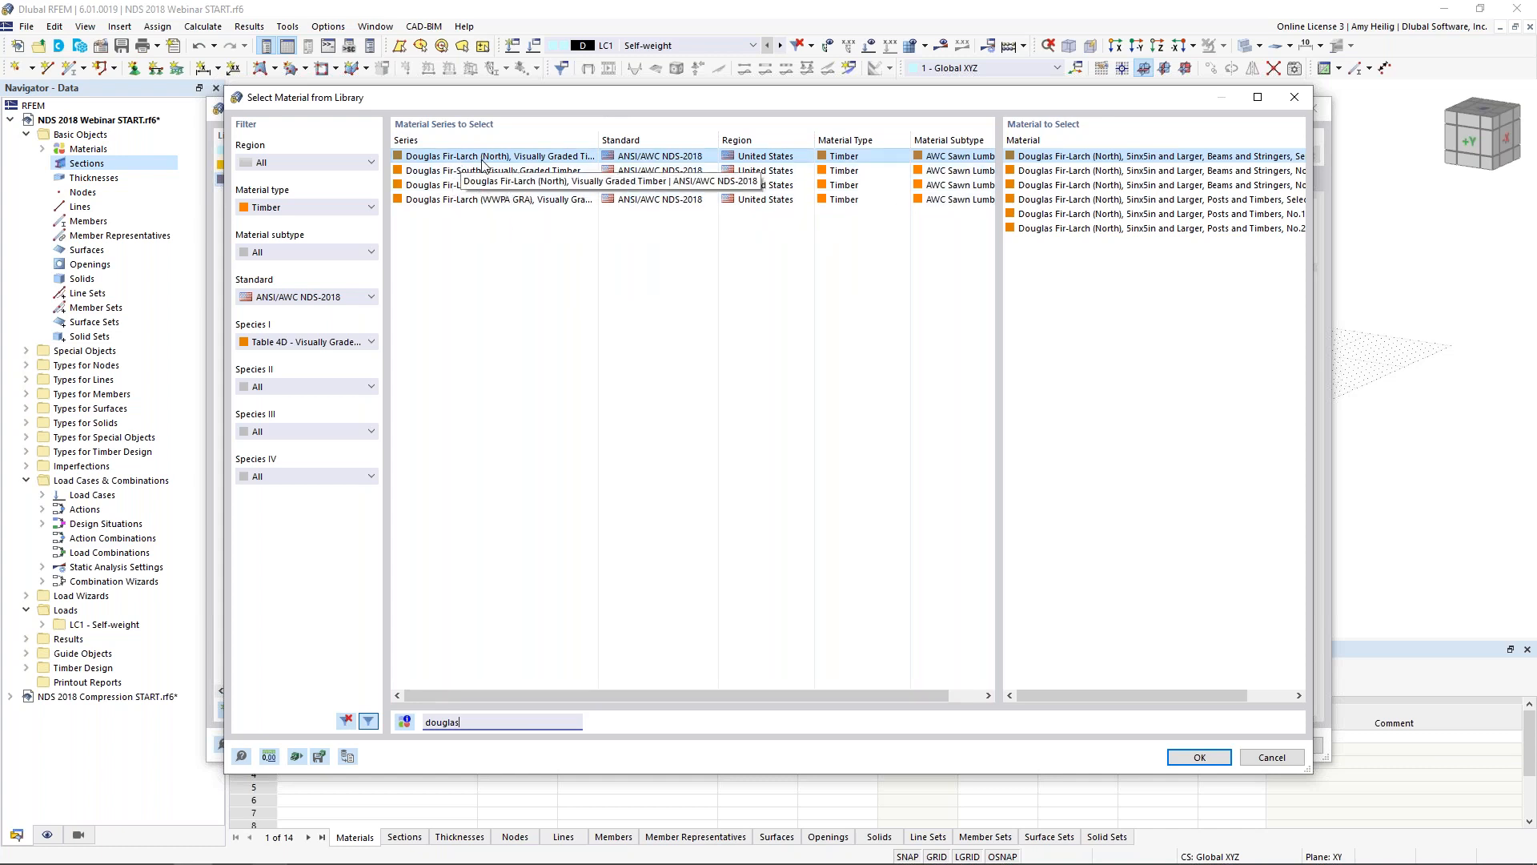
{"action": "left_click_drag", "start_coordinate": [1053, 689], "coordinate": [1103, 691]}
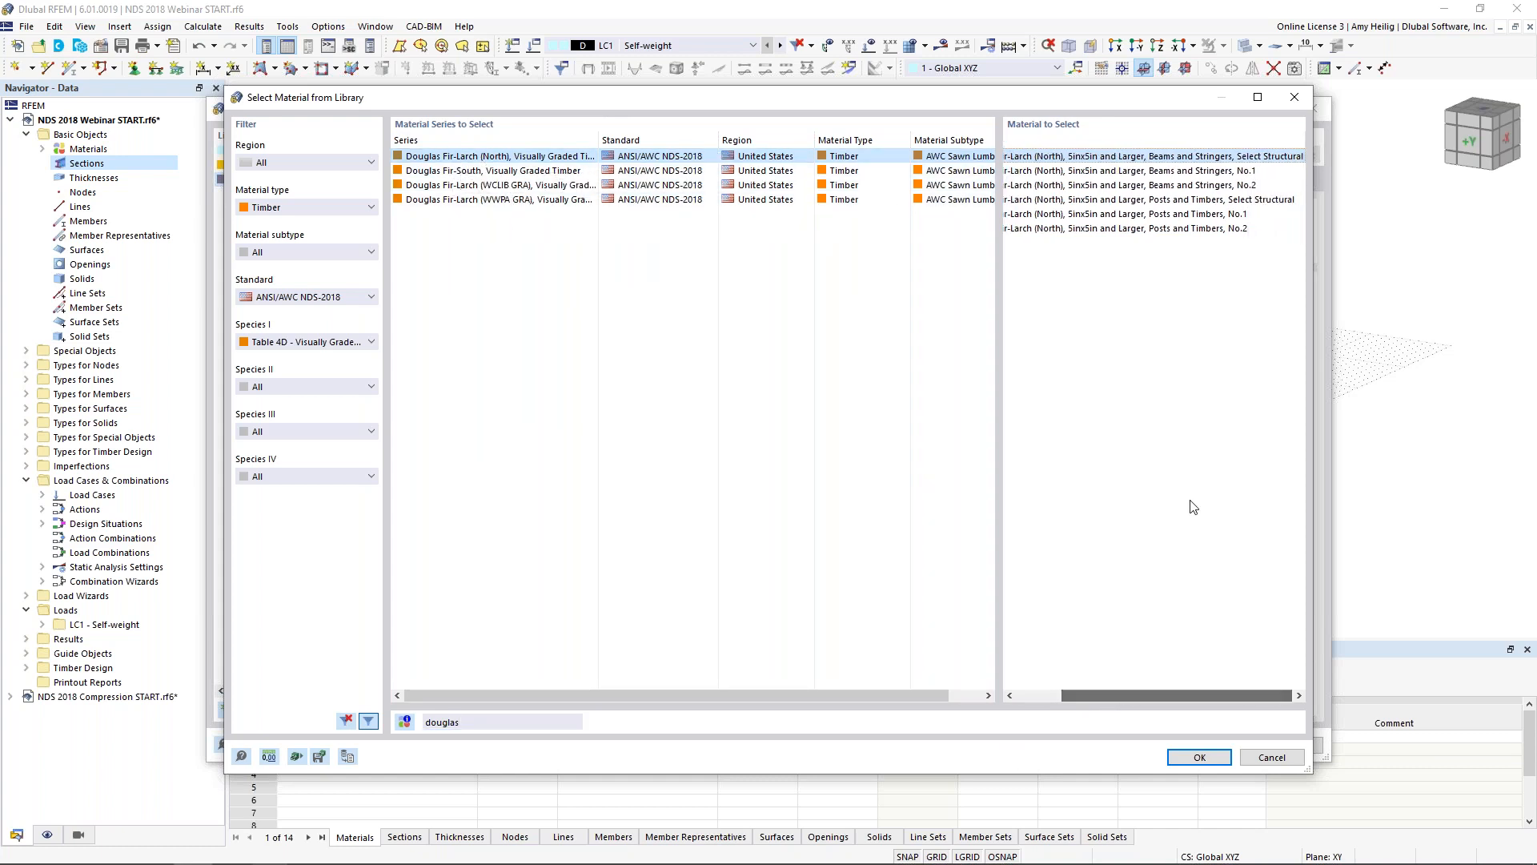
{"action": "left_click", "coordinate": [1185, 185]}
{"action": "left_click", "coordinate": [1183, 755]}
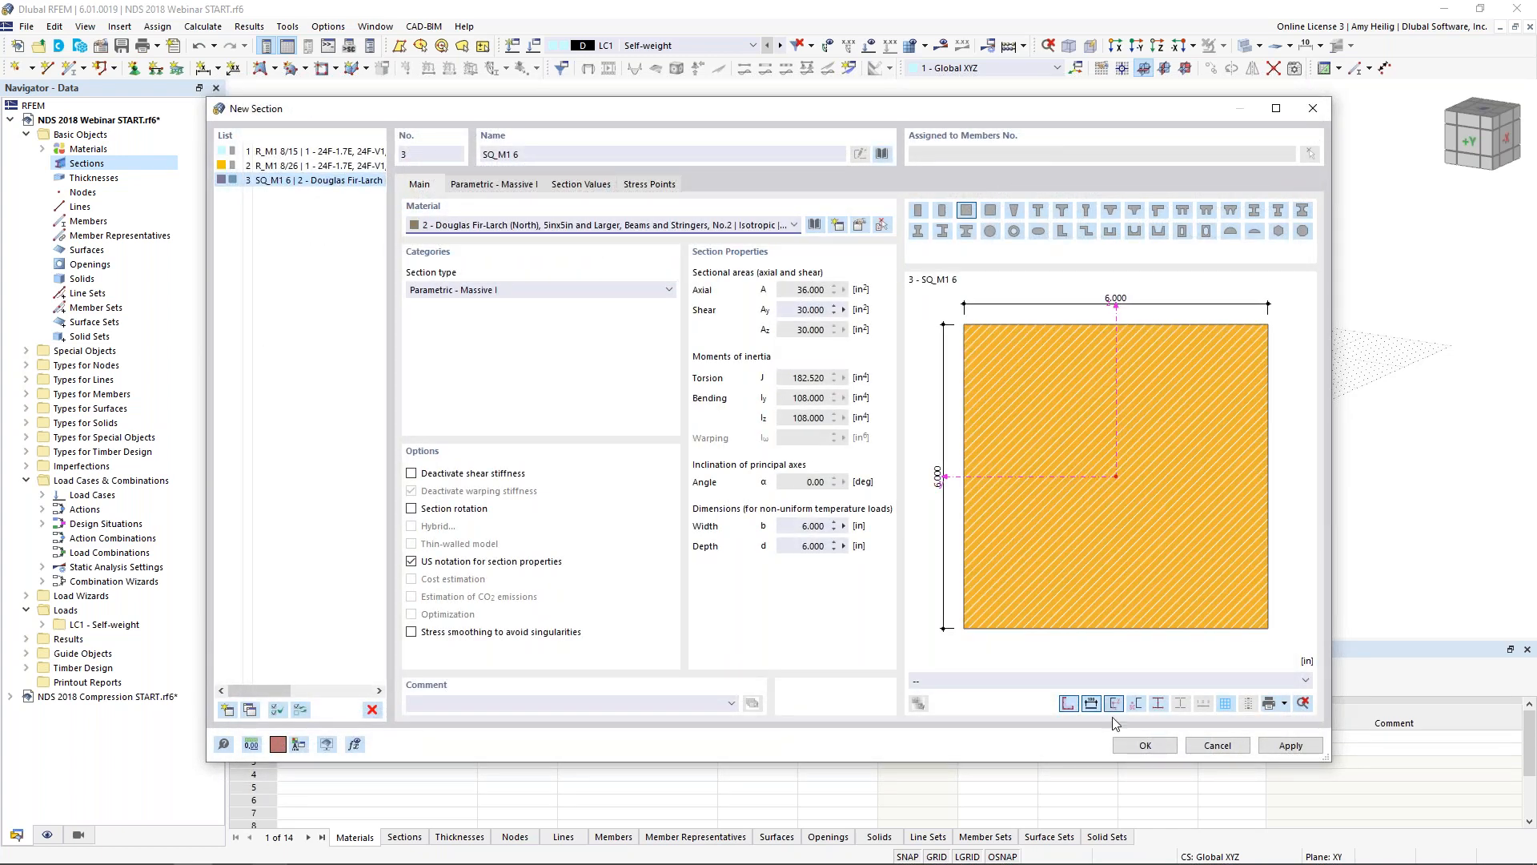
{"action": "left_click", "coordinate": [1131, 746]}
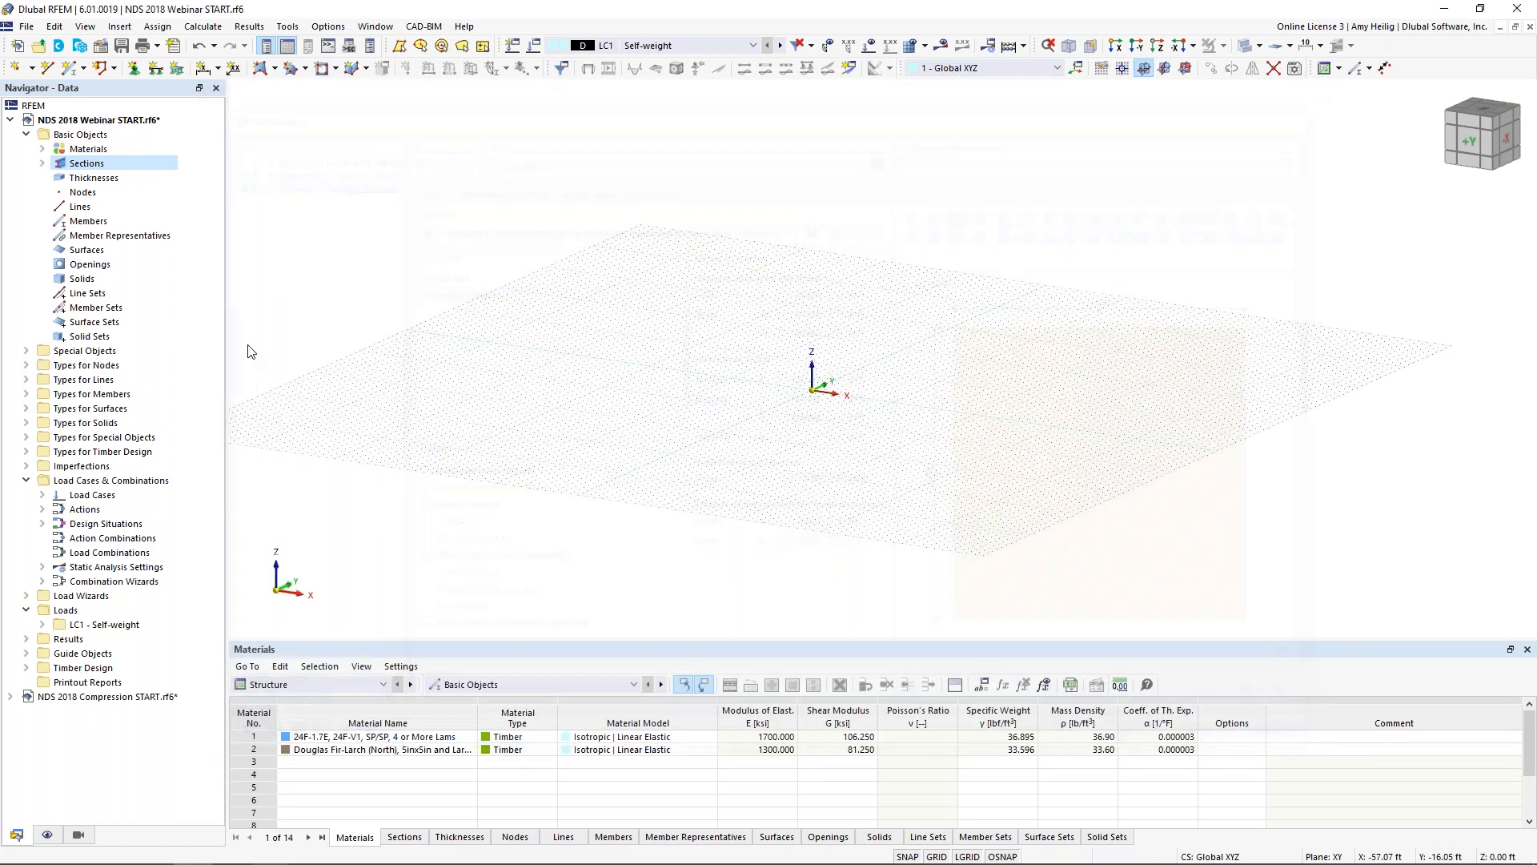
Expand the defined materials and sections in the navigator, and set the XZ plane as the current work plane
{"action": "left_click", "coordinate": [42, 163]}
{"action": "left_click", "coordinate": [42, 150]}
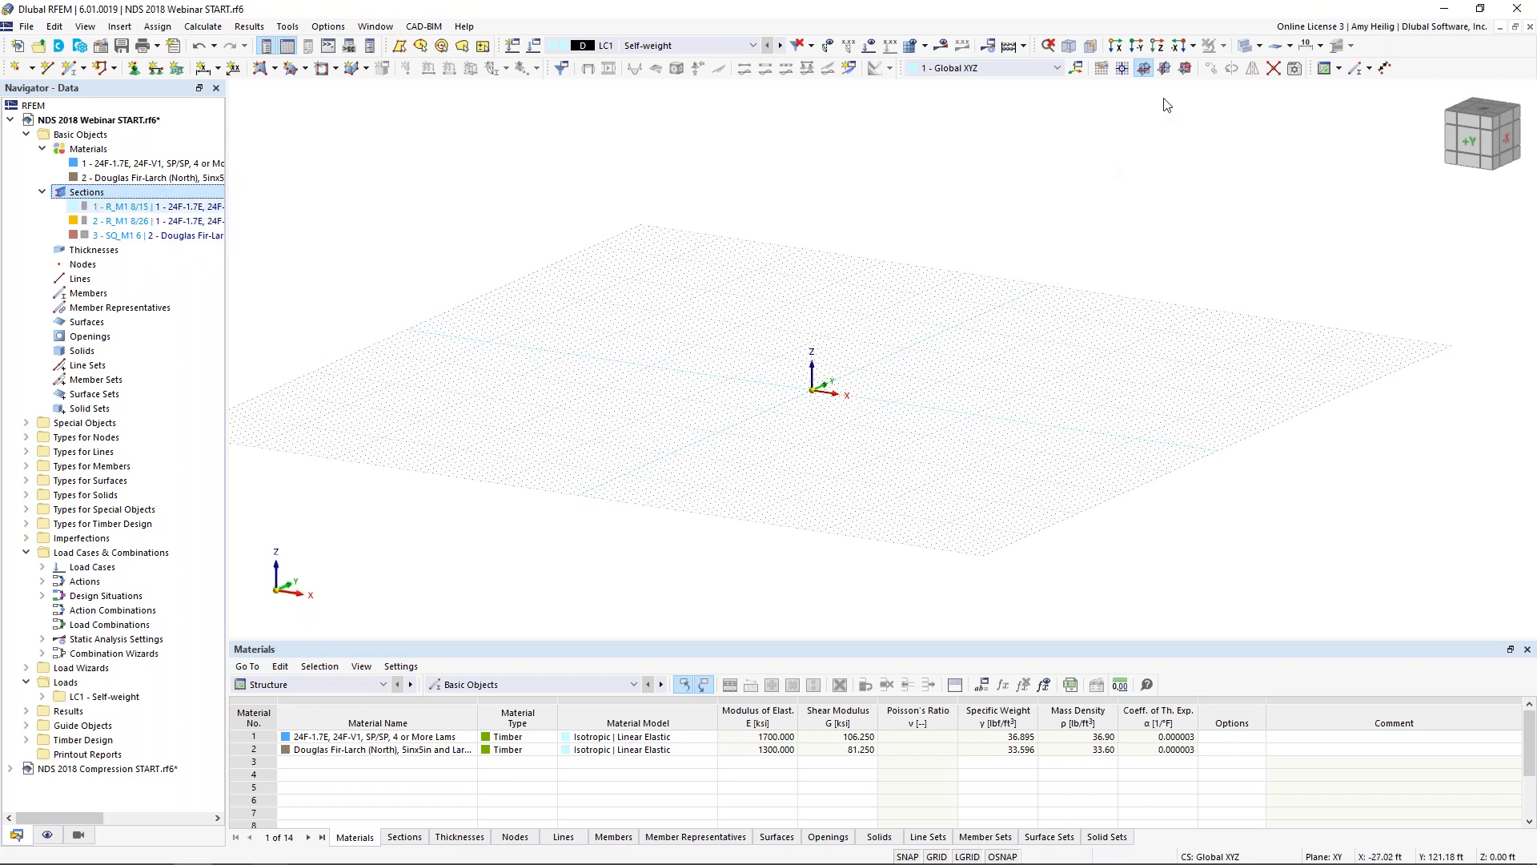
{"action": "left_click", "coordinate": [1184, 69]}
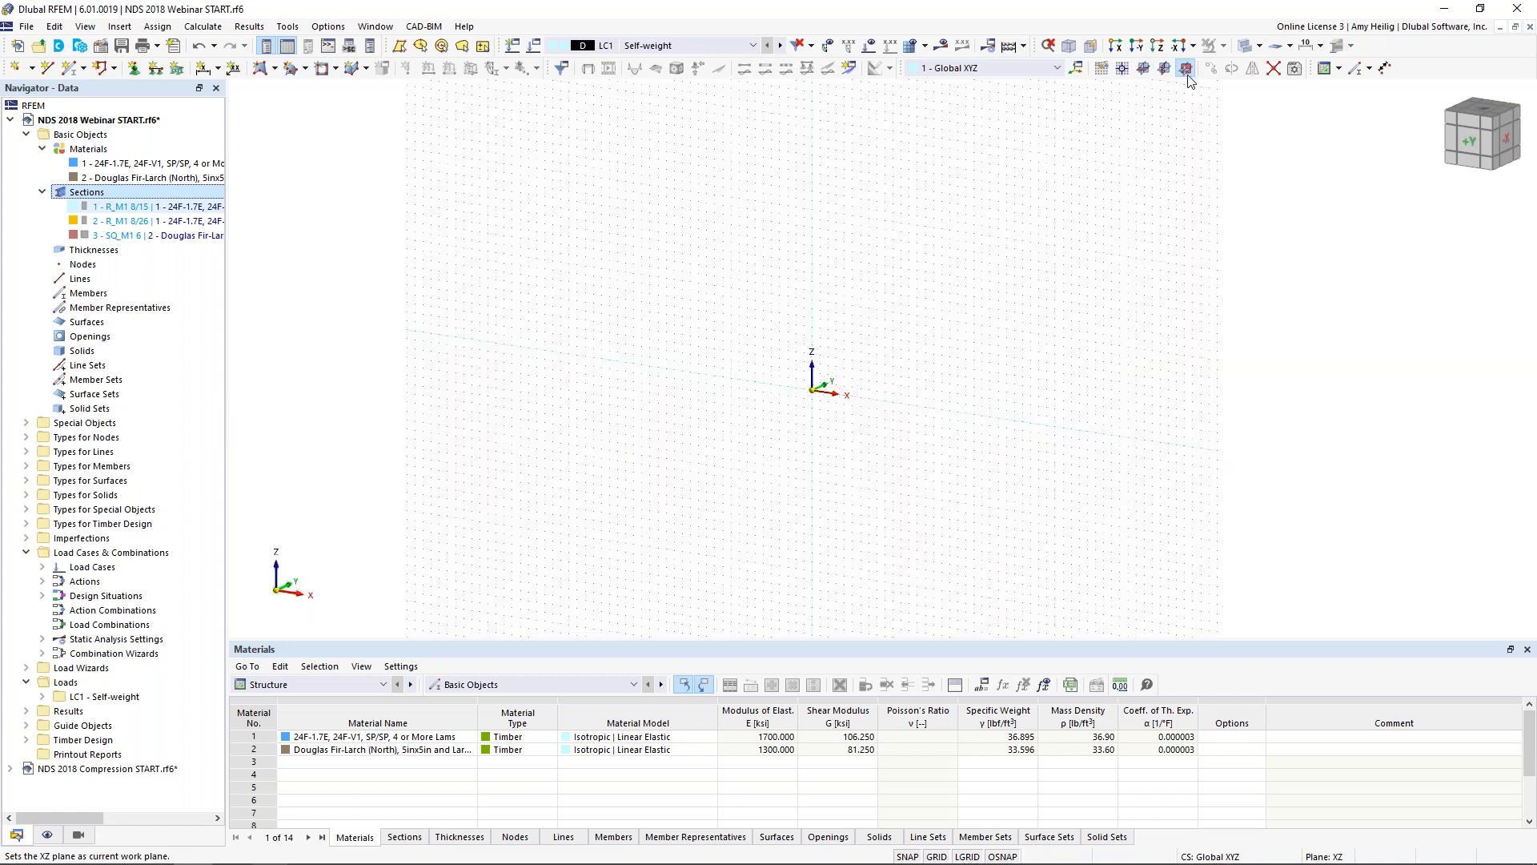
{"action": "middle_click_drag", "start_coordinate": [721, 477], "coordinate": [751, 484], "text": "ctrl"}
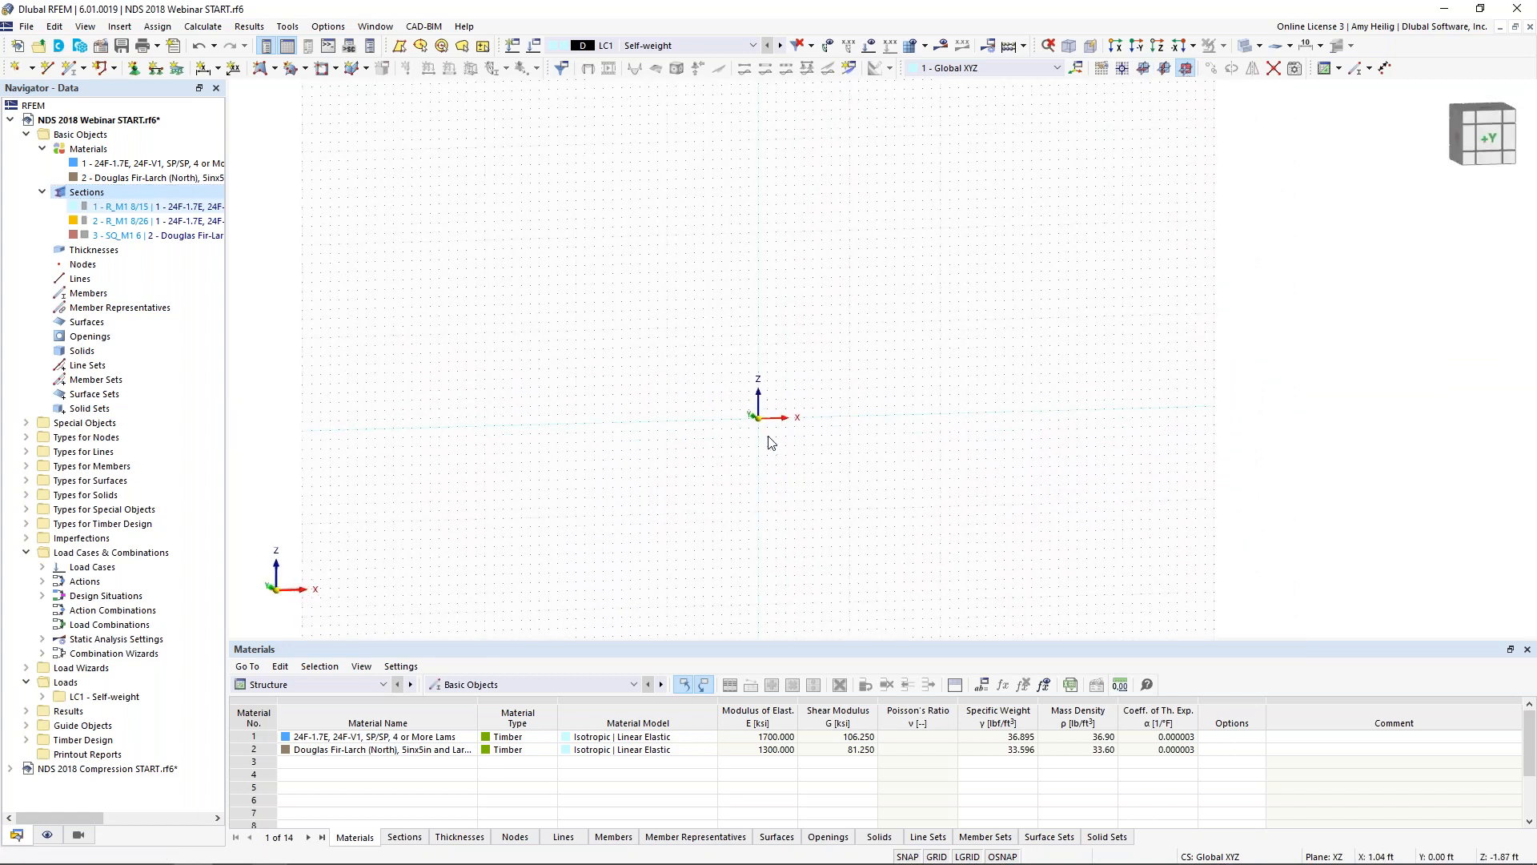
Start a new beam member with a linear, top-aligned section distribution from R_M1 8/15 at its start to R_M1 8/26 at its end
{"action": "left_click", "coordinate": [68, 69]}
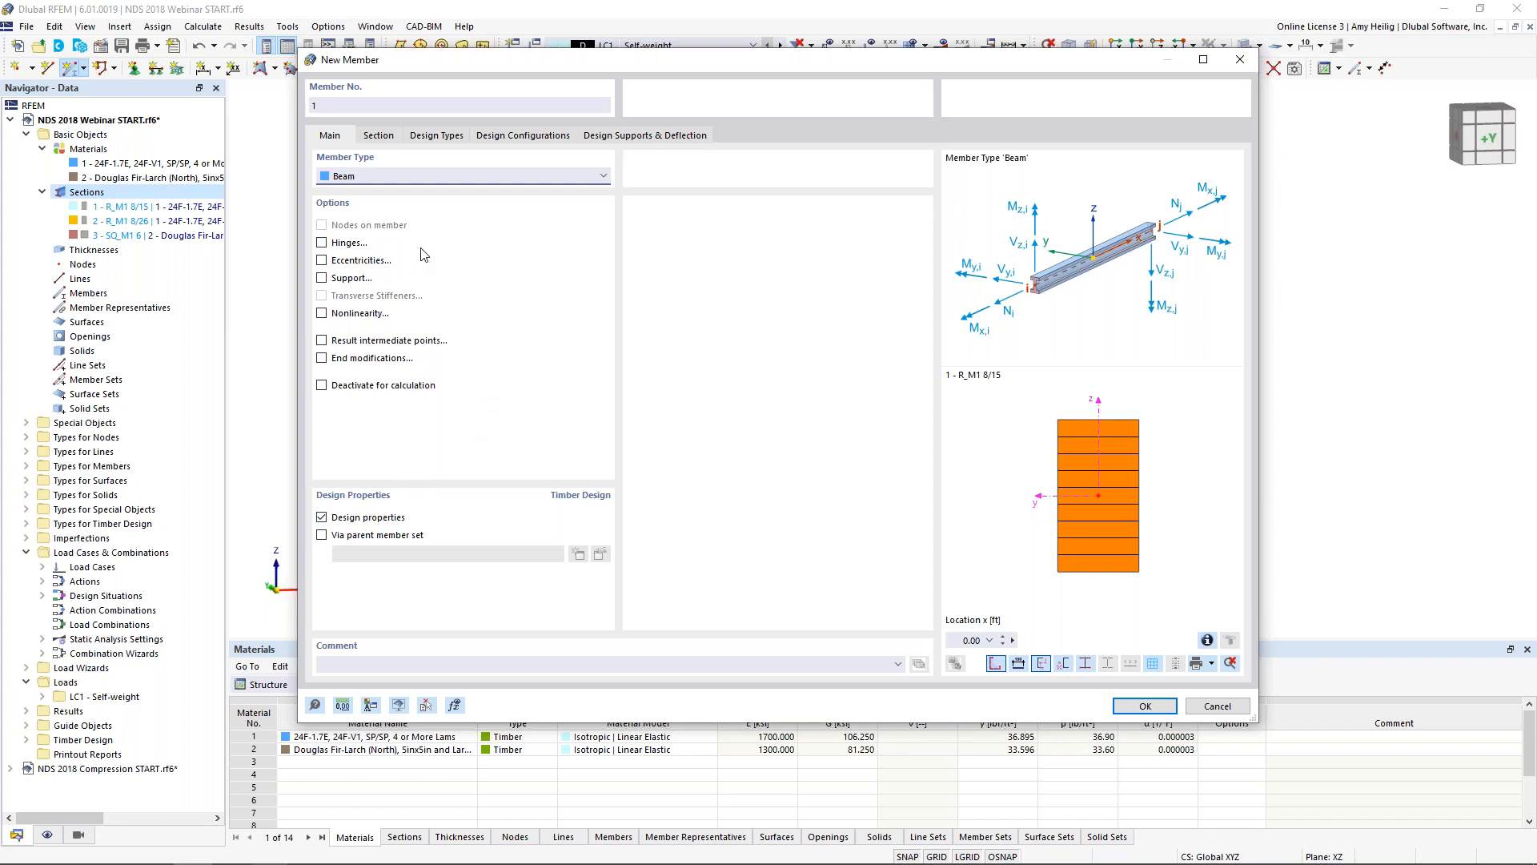
{"action": "left_click", "coordinate": [392, 138]}
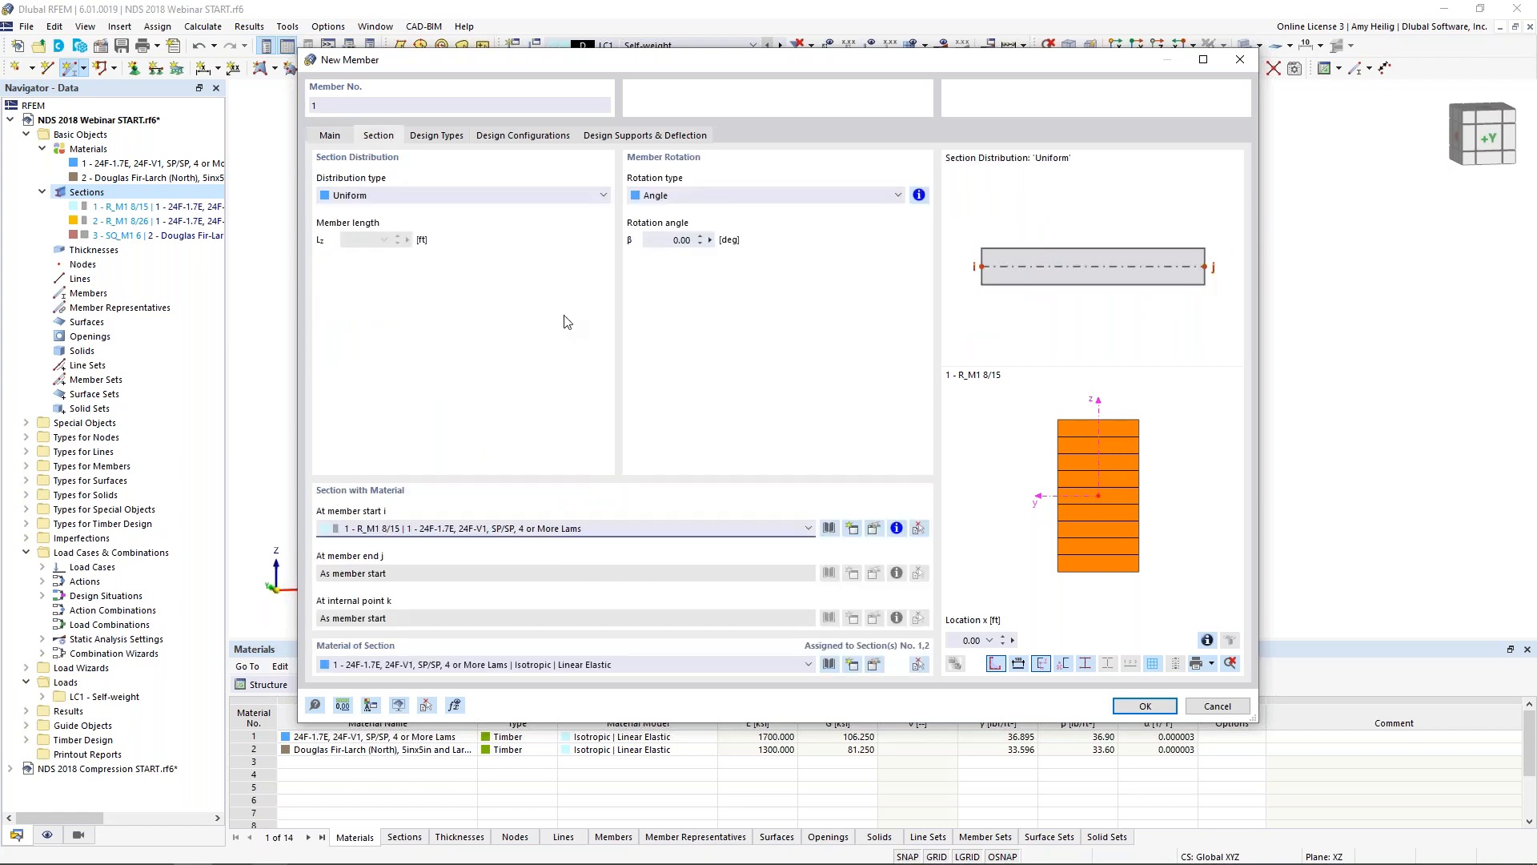
{"action": "left_click", "coordinate": [363, 194]}
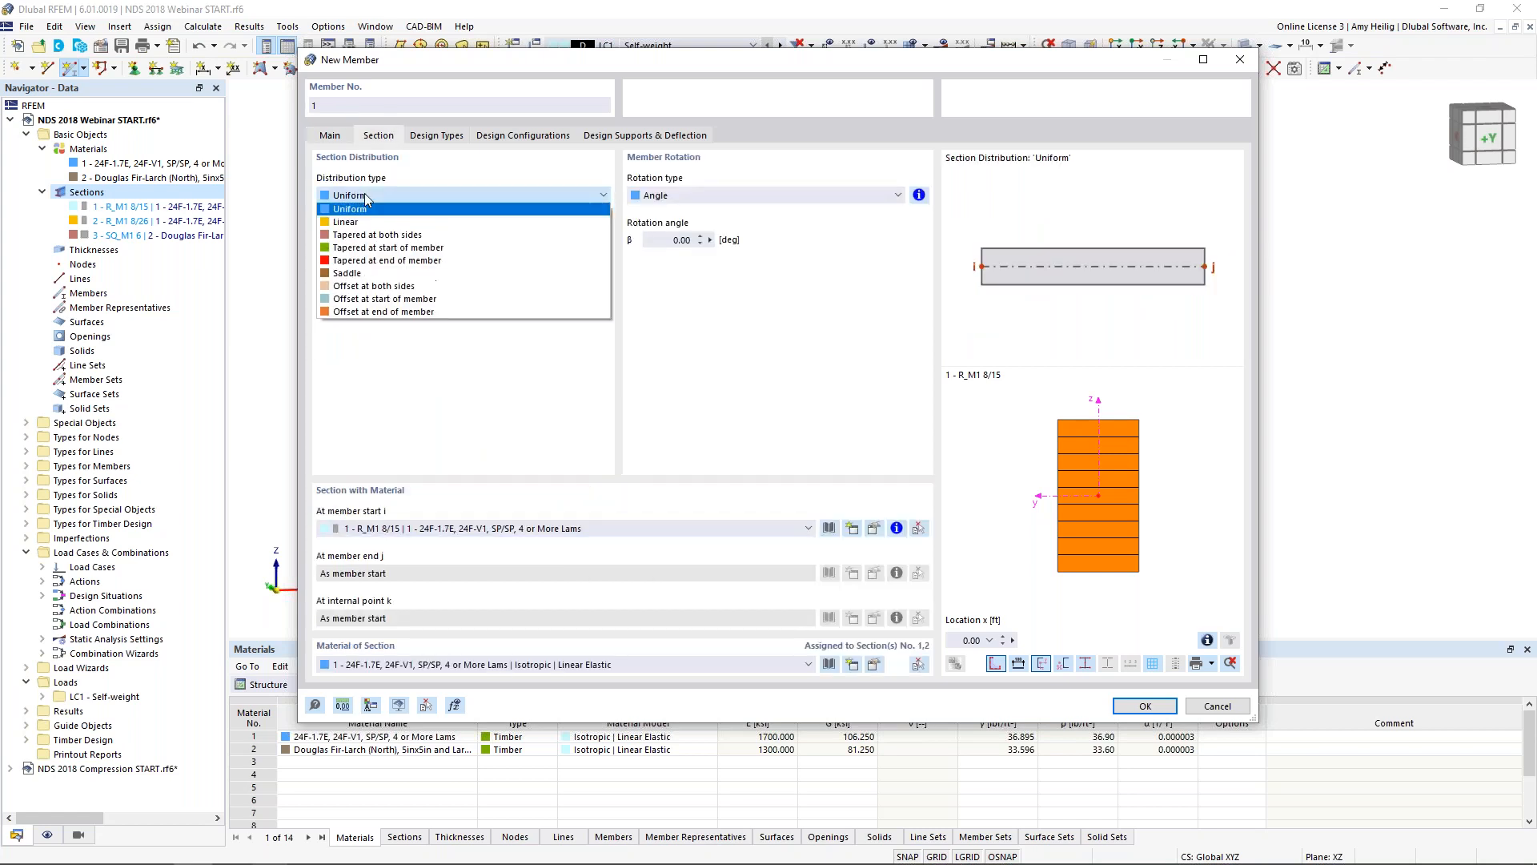
{"action": "left_click", "coordinate": [371, 222]}
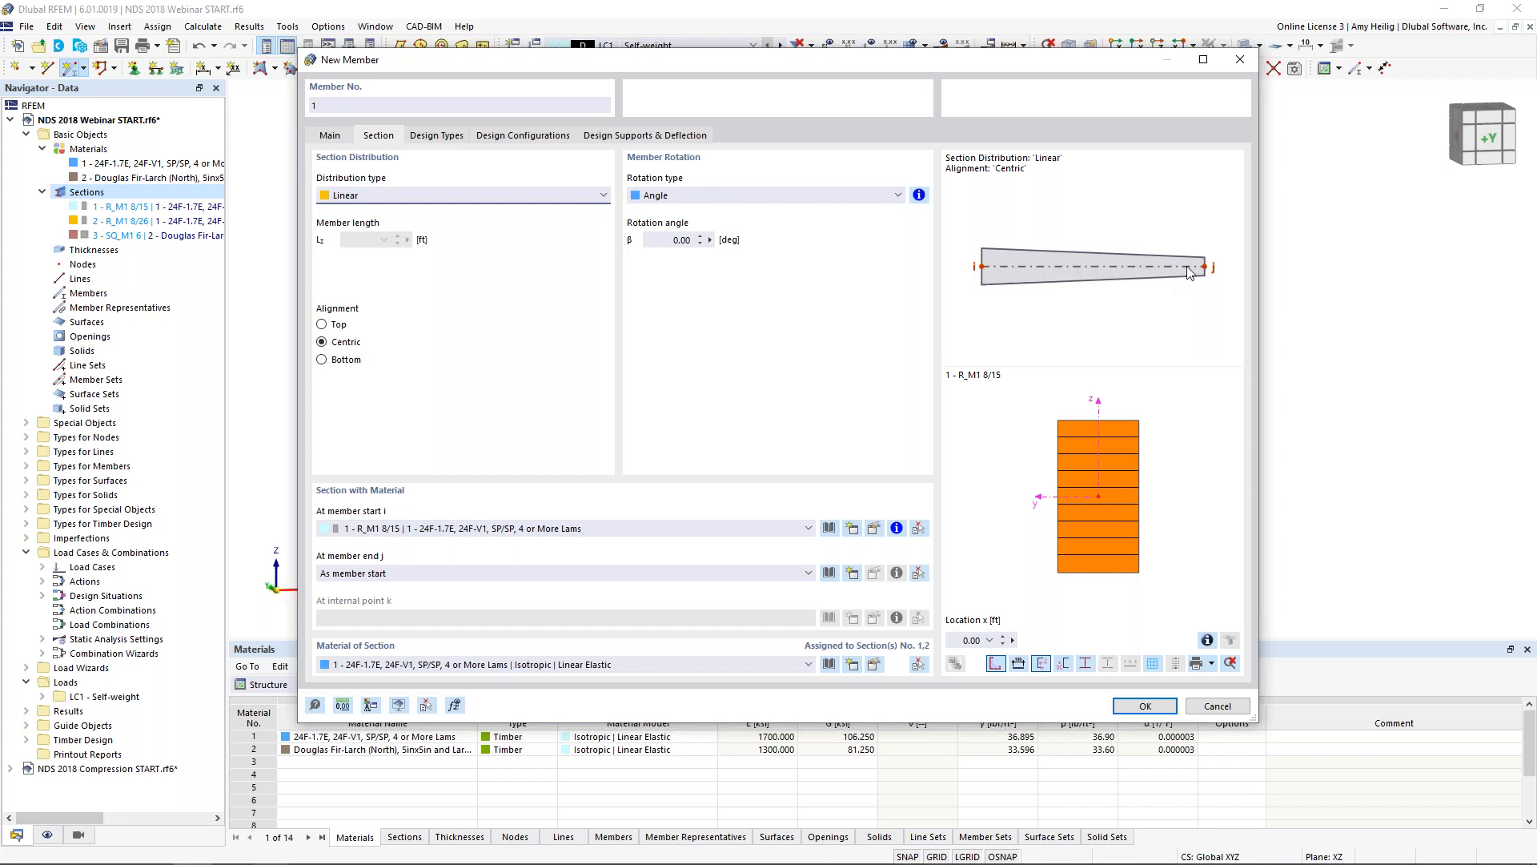
{"action": "left_click", "coordinate": [322, 325]}
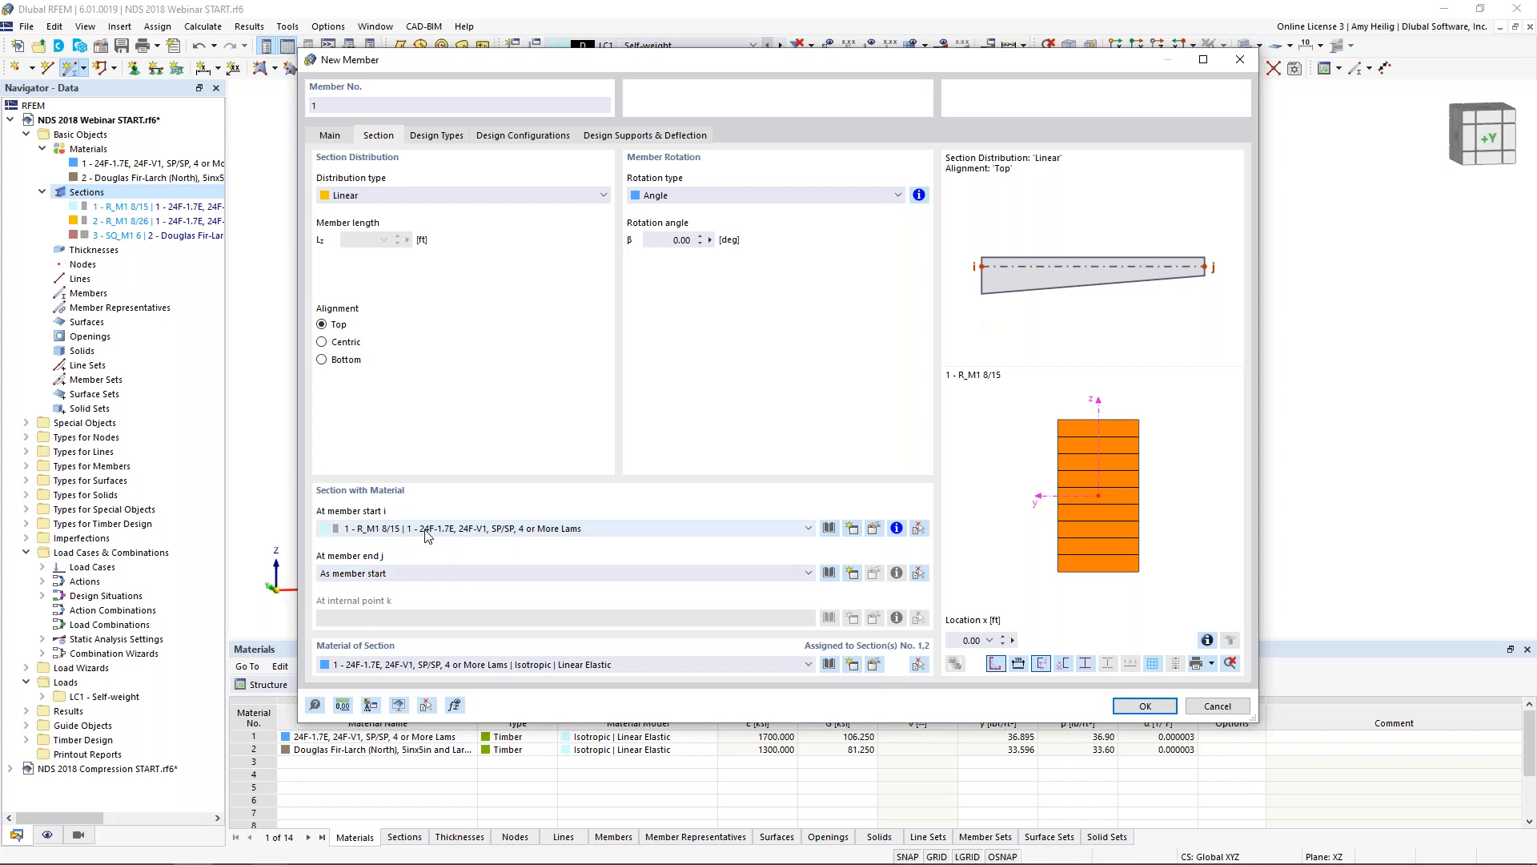
{"action": "left_click", "coordinate": [411, 574]}
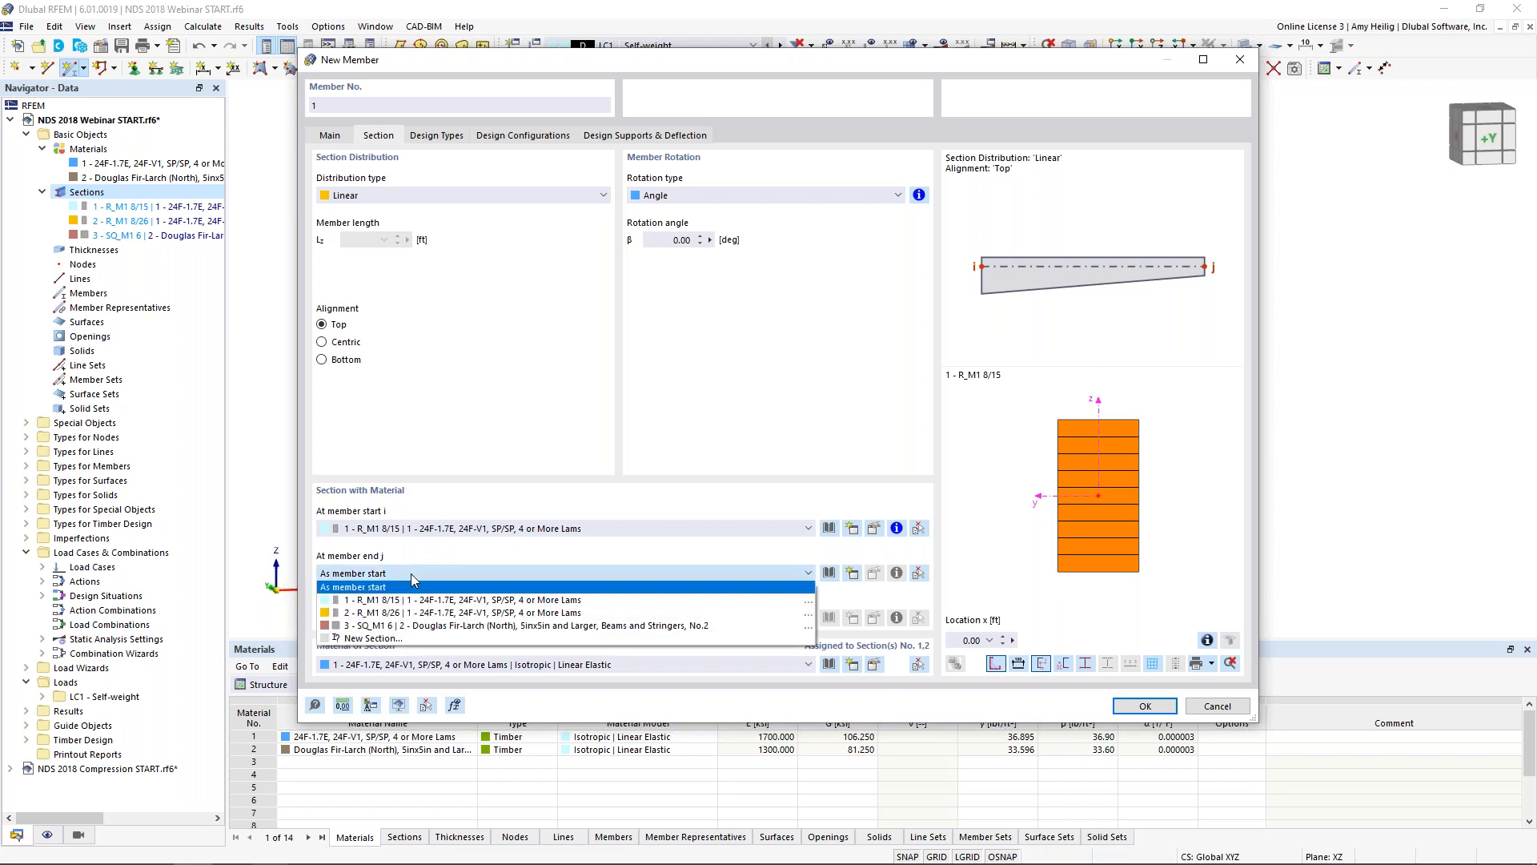
{"action": "left_click", "coordinate": [408, 612]}
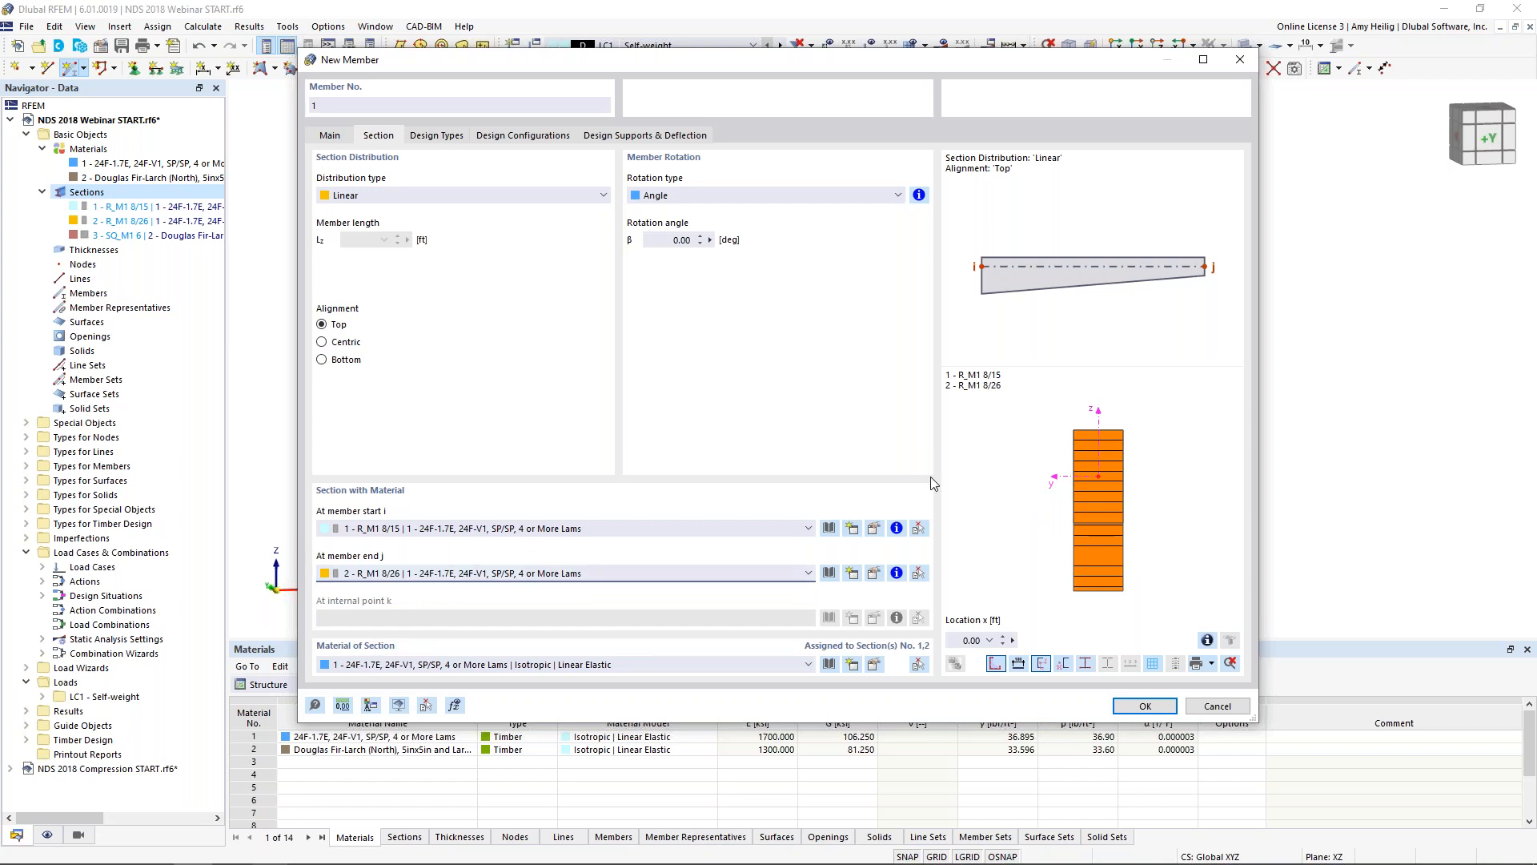
Accept the member settings and place a tapered column from the origin up to X 0, Y 0, Z 15 ft
{"action": "left_click", "coordinate": [1126, 708]}
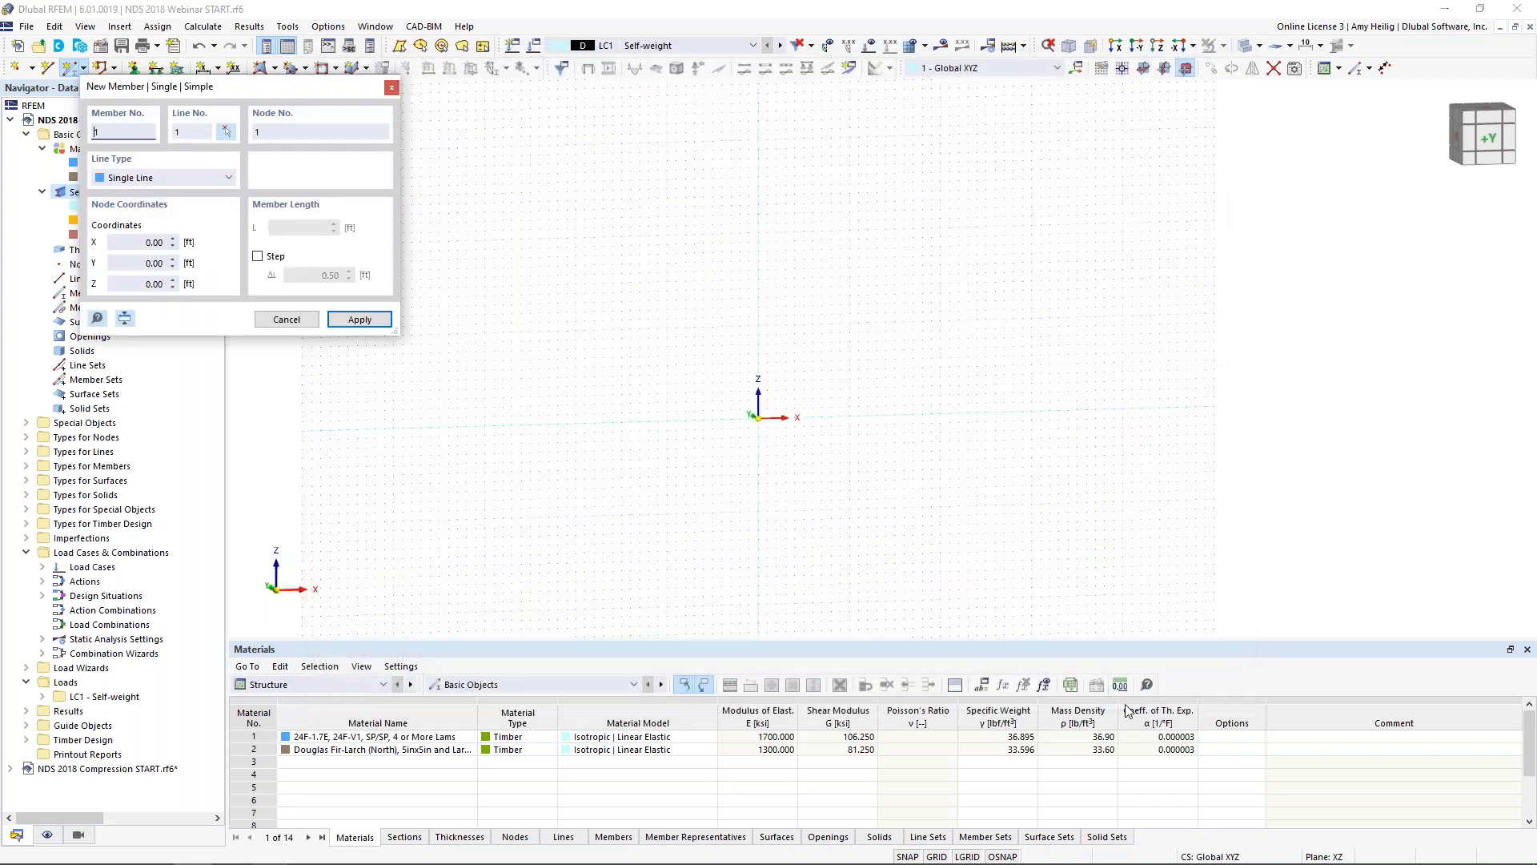
{"action": "left_click", "coordinate": [757, 417]}
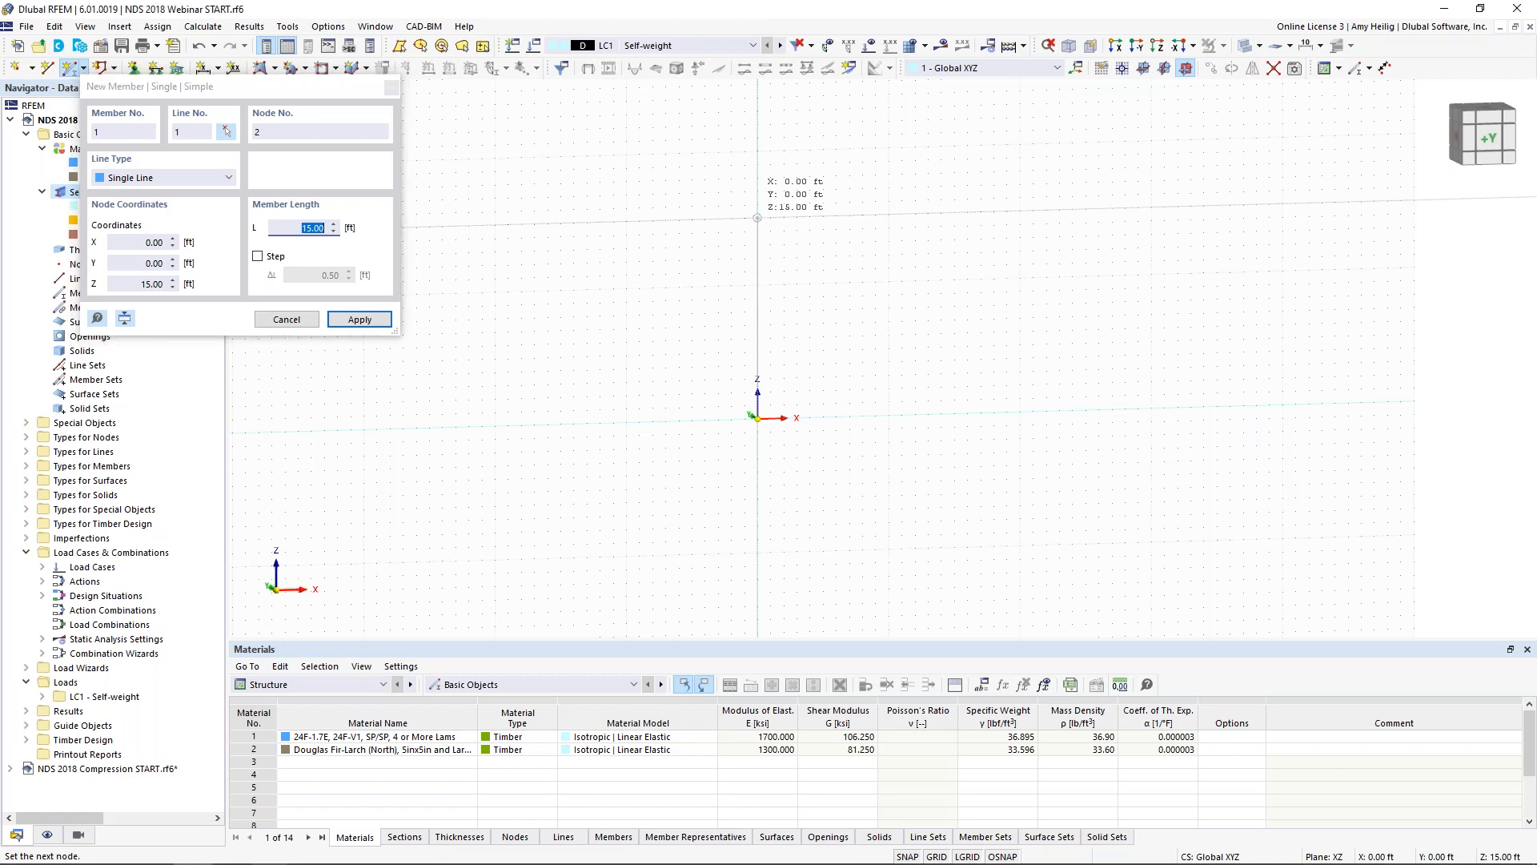
{"action": "left_click", "coordinate": [757, 217]}
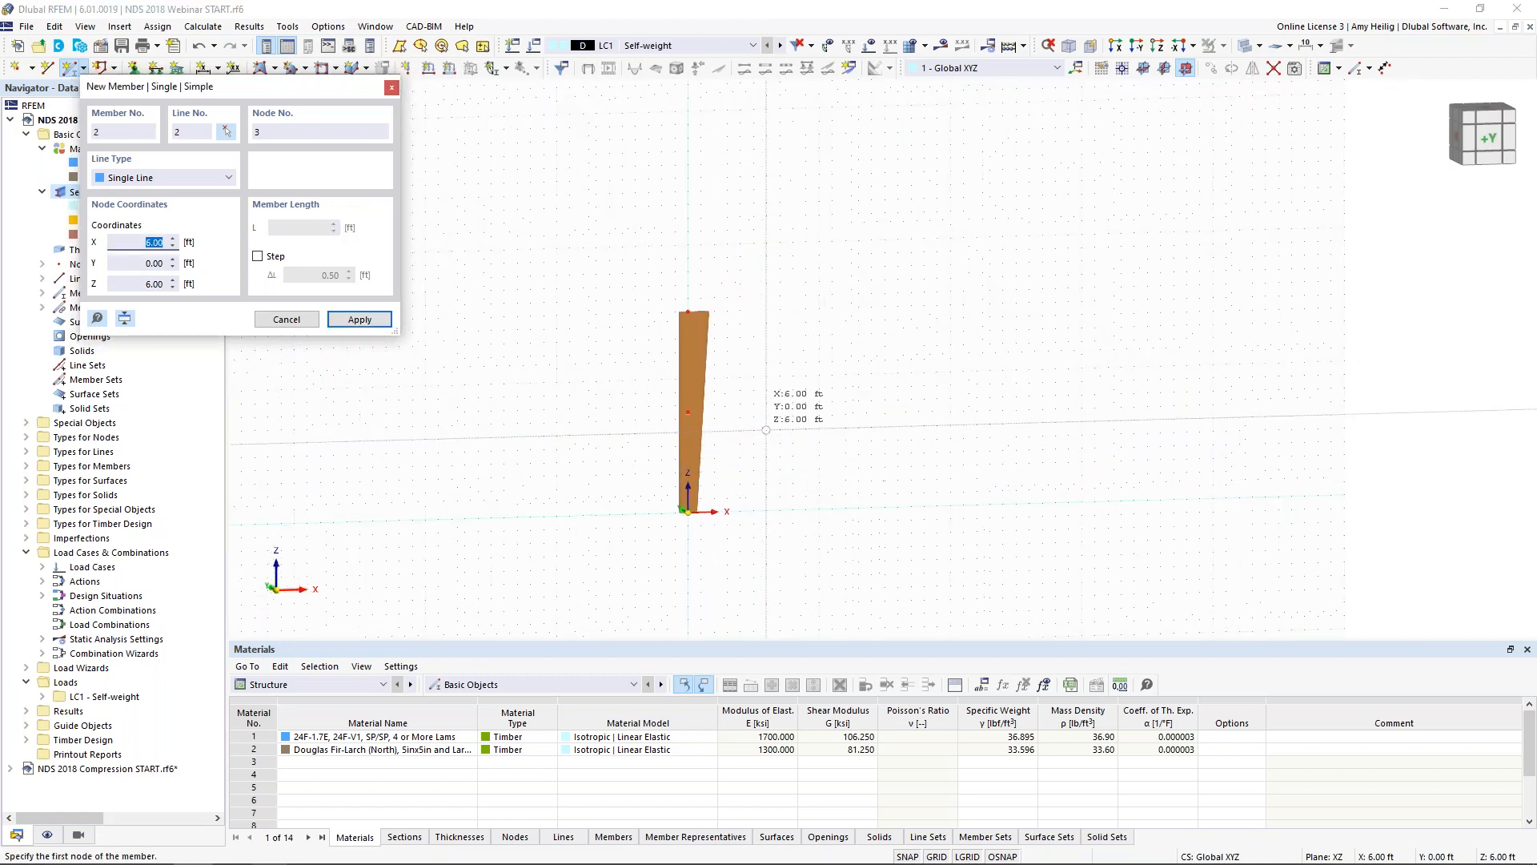
Place a 23 ft long tapered horizontal rafter at Z 15 ft, running from X 23 ft back to the column top, and end member placement
{"action": "scroll", "coordinate": [766, 430], "scroll_direction": "up", "scroll_amount": 1}
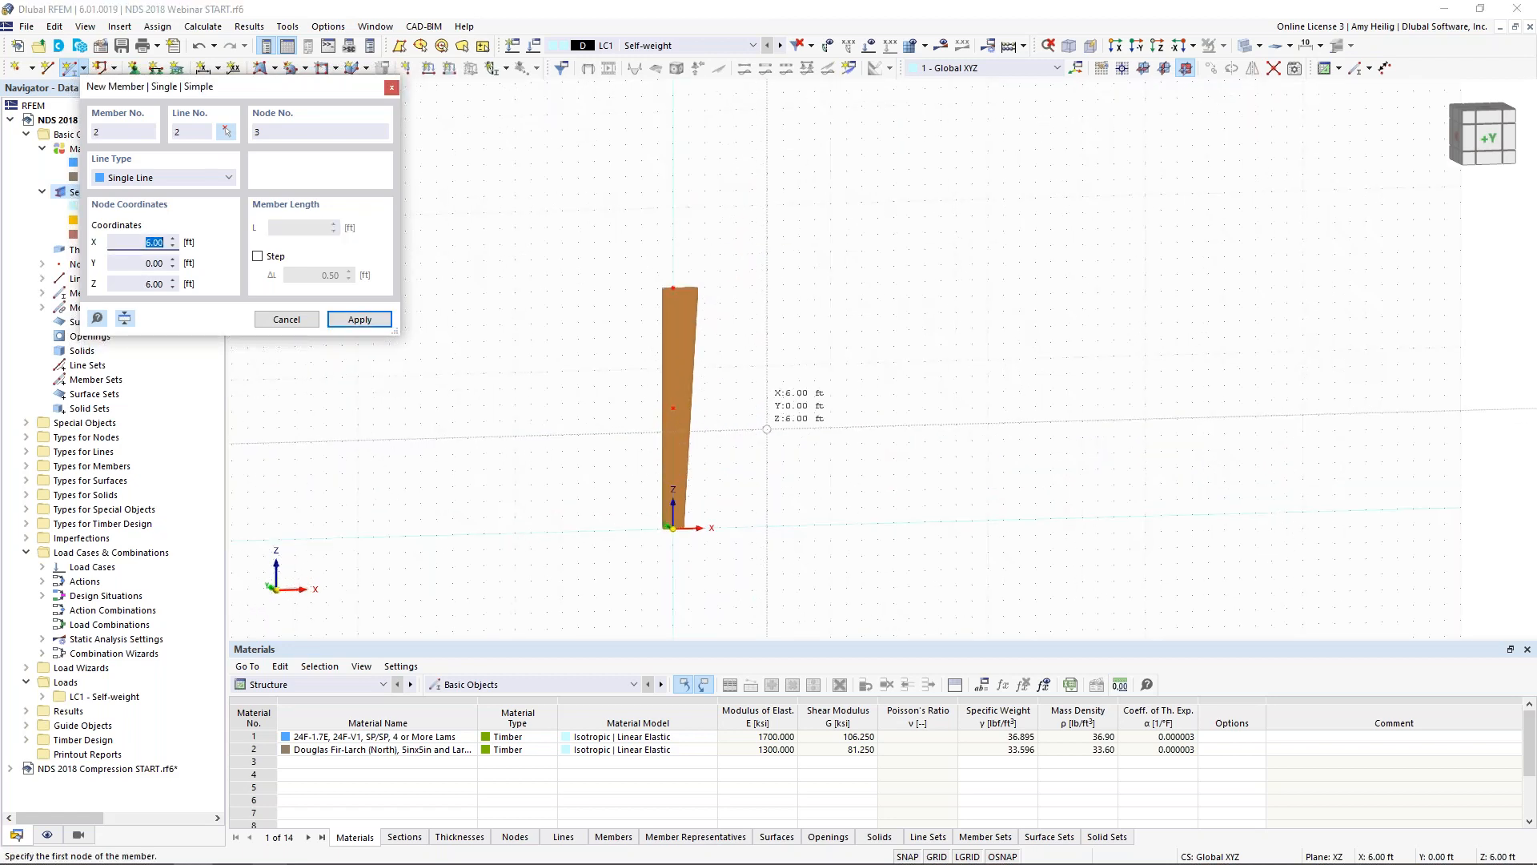
{"action": "left_click", "coordinate": [1035, 277]}
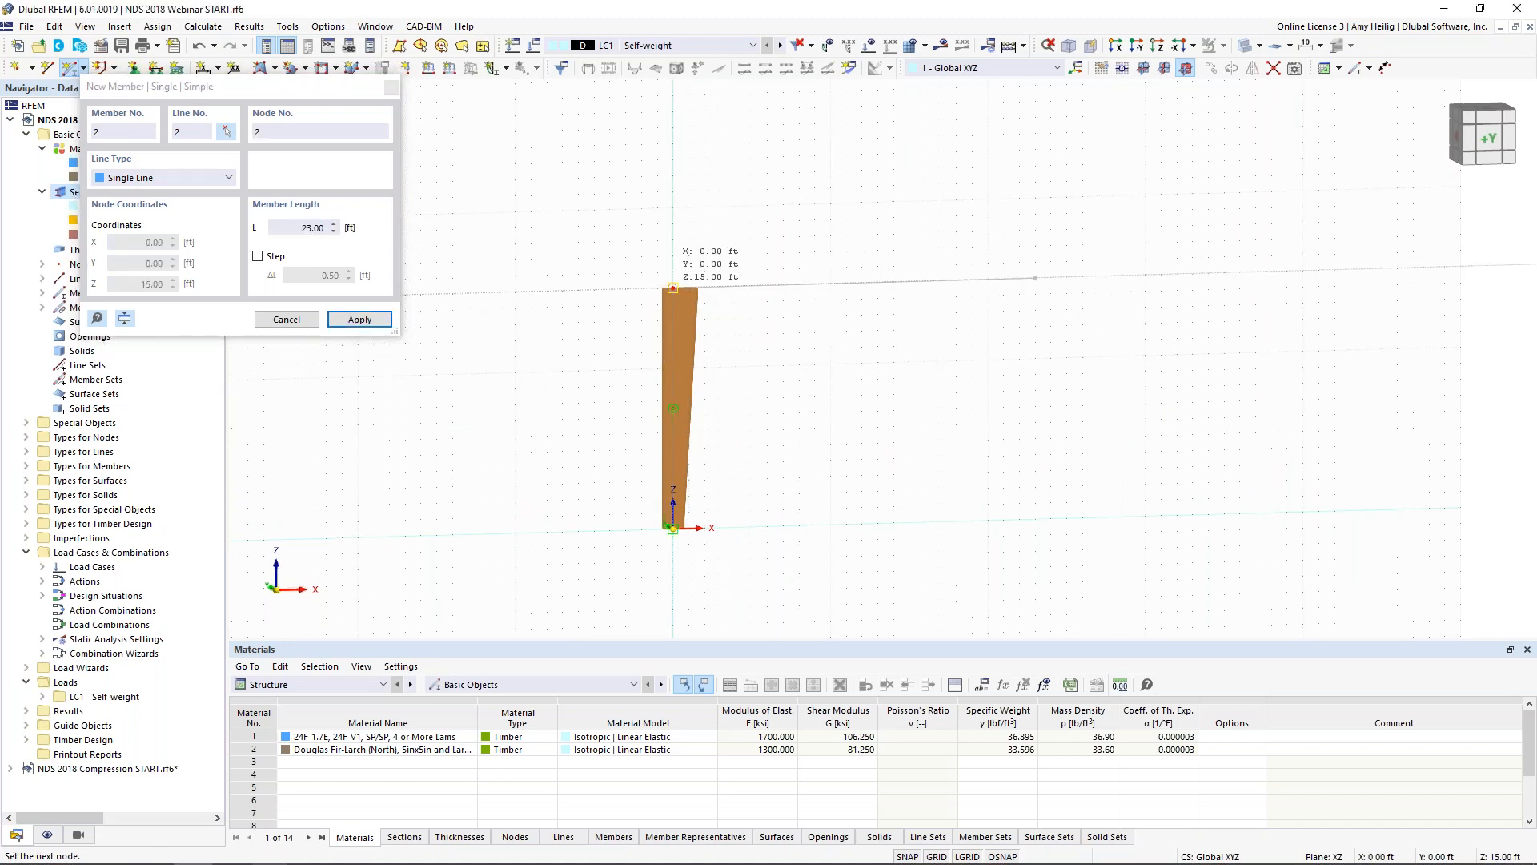
{"action": "key", "text": "Escape"}
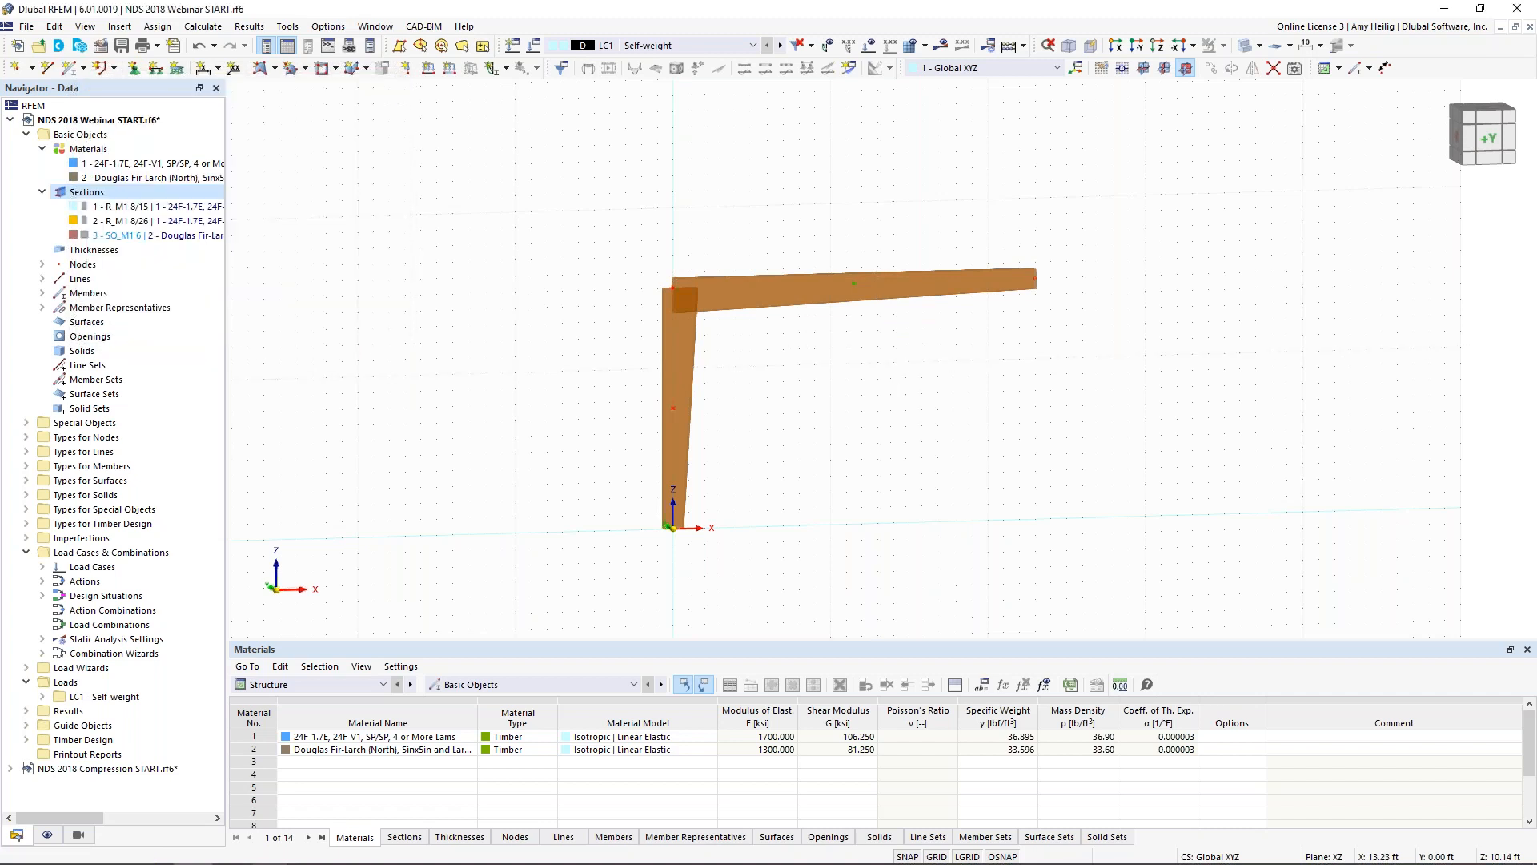
Select the rafter and begin a Chamfer of it with a rotation angle of -14°
{"action": "middle_click_drag", "start_coordinate": [875, 435], "coordinate": [685, 441]}
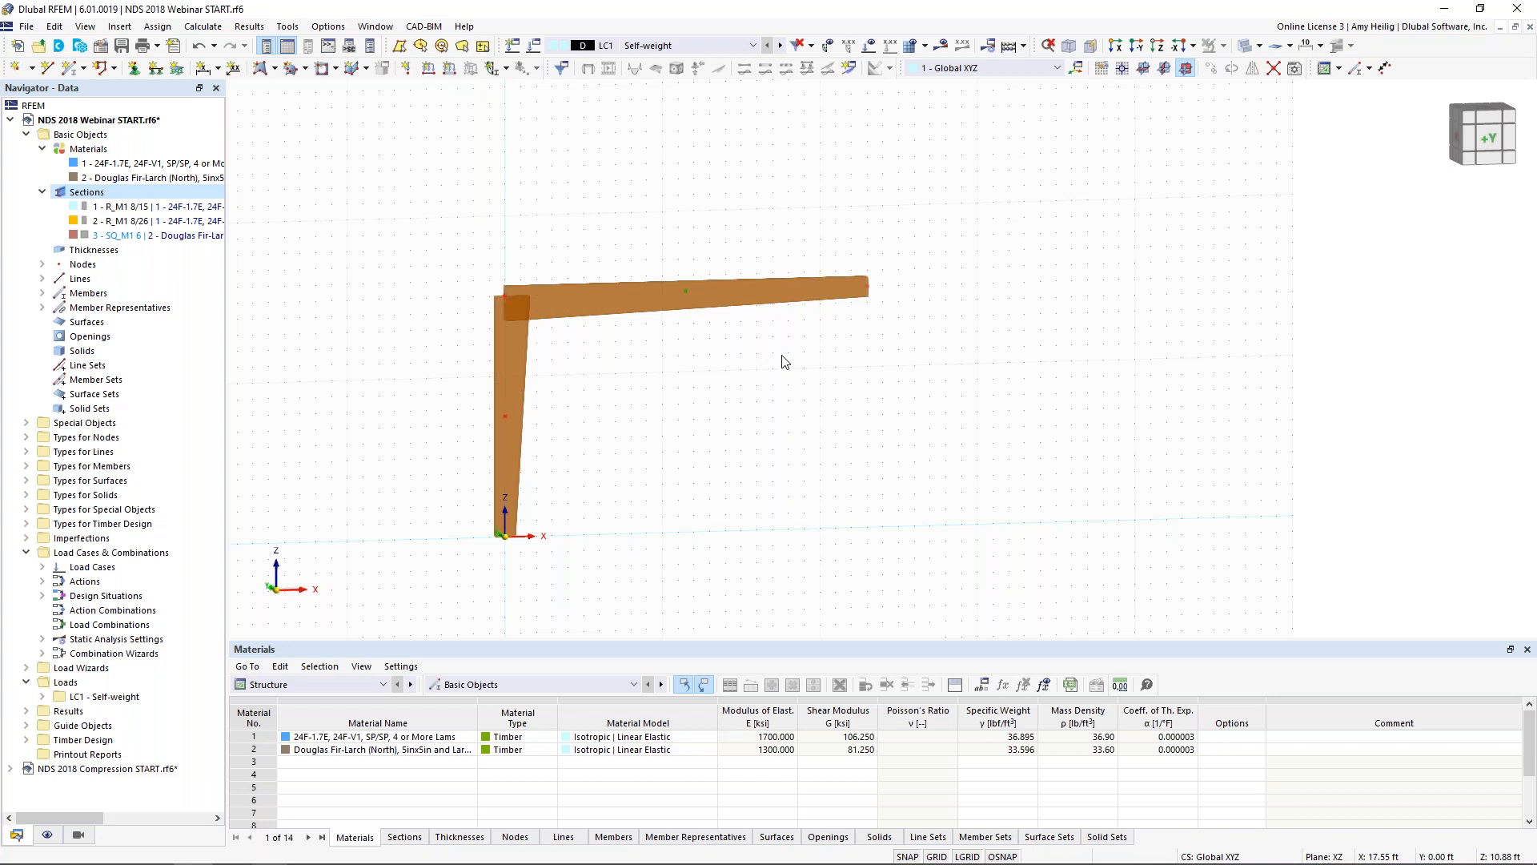
{"action": "left_click_drag", "start_coordinate": [792, 376], "coordinate": [723, 211]}
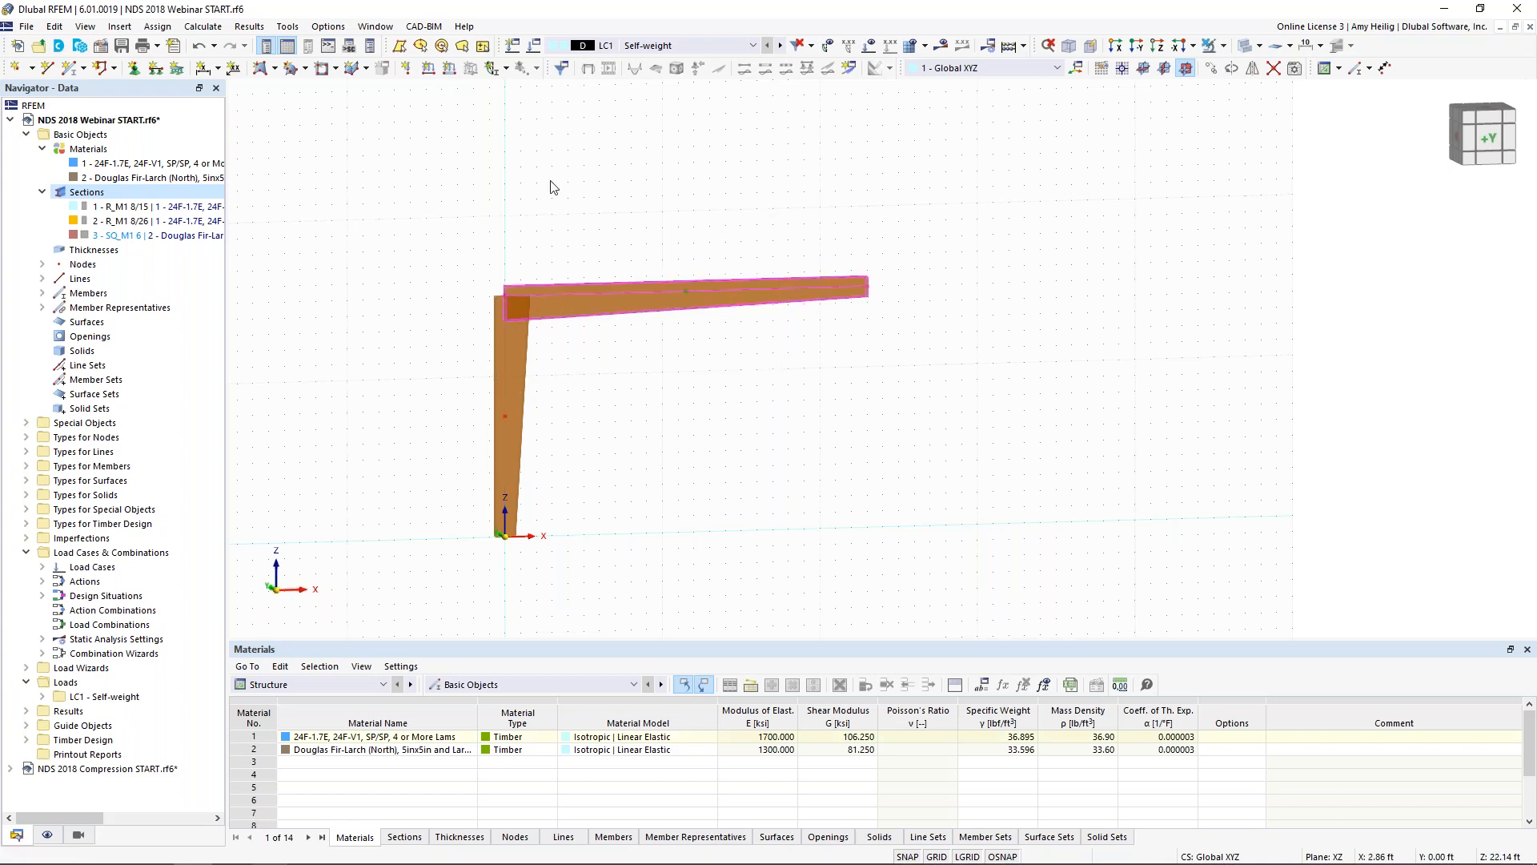
{"action": "left_click", "coordinate": [60, 28]}
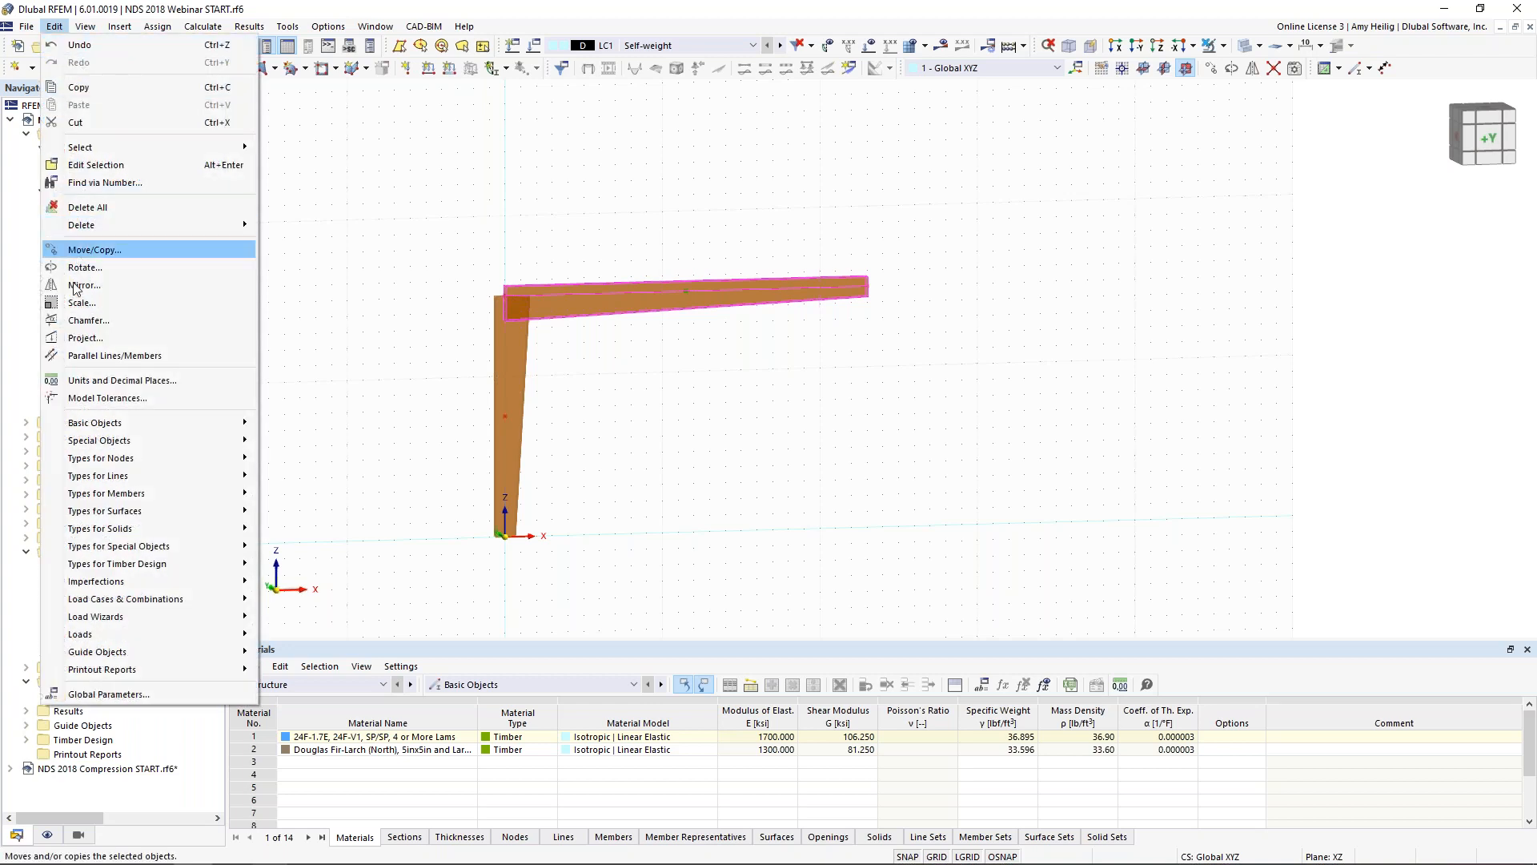
{"action": "left_click", "coordinate": [160, 320]}
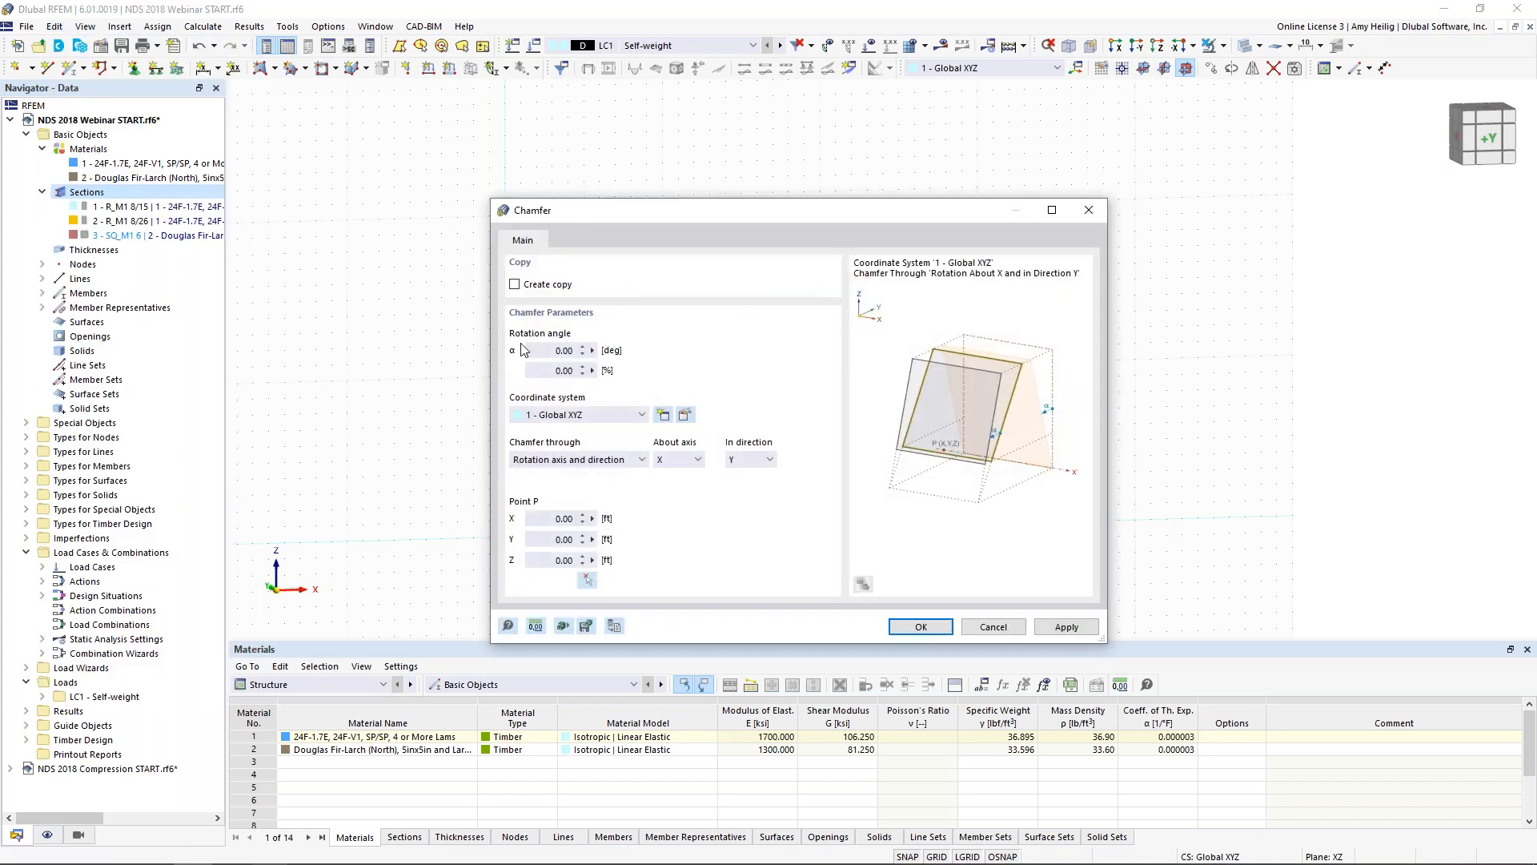
{"action": "left_click", "coordinate": [560, 350]}
{"action": "key", "text": "BackSpace"}
{"action": "type", "text": "-14"}
Chamfer the rafter about axis Y in direction Z, with the column top at Z 15 ft as point P
{"action": "left_click", "coordinate": [698, 460]}
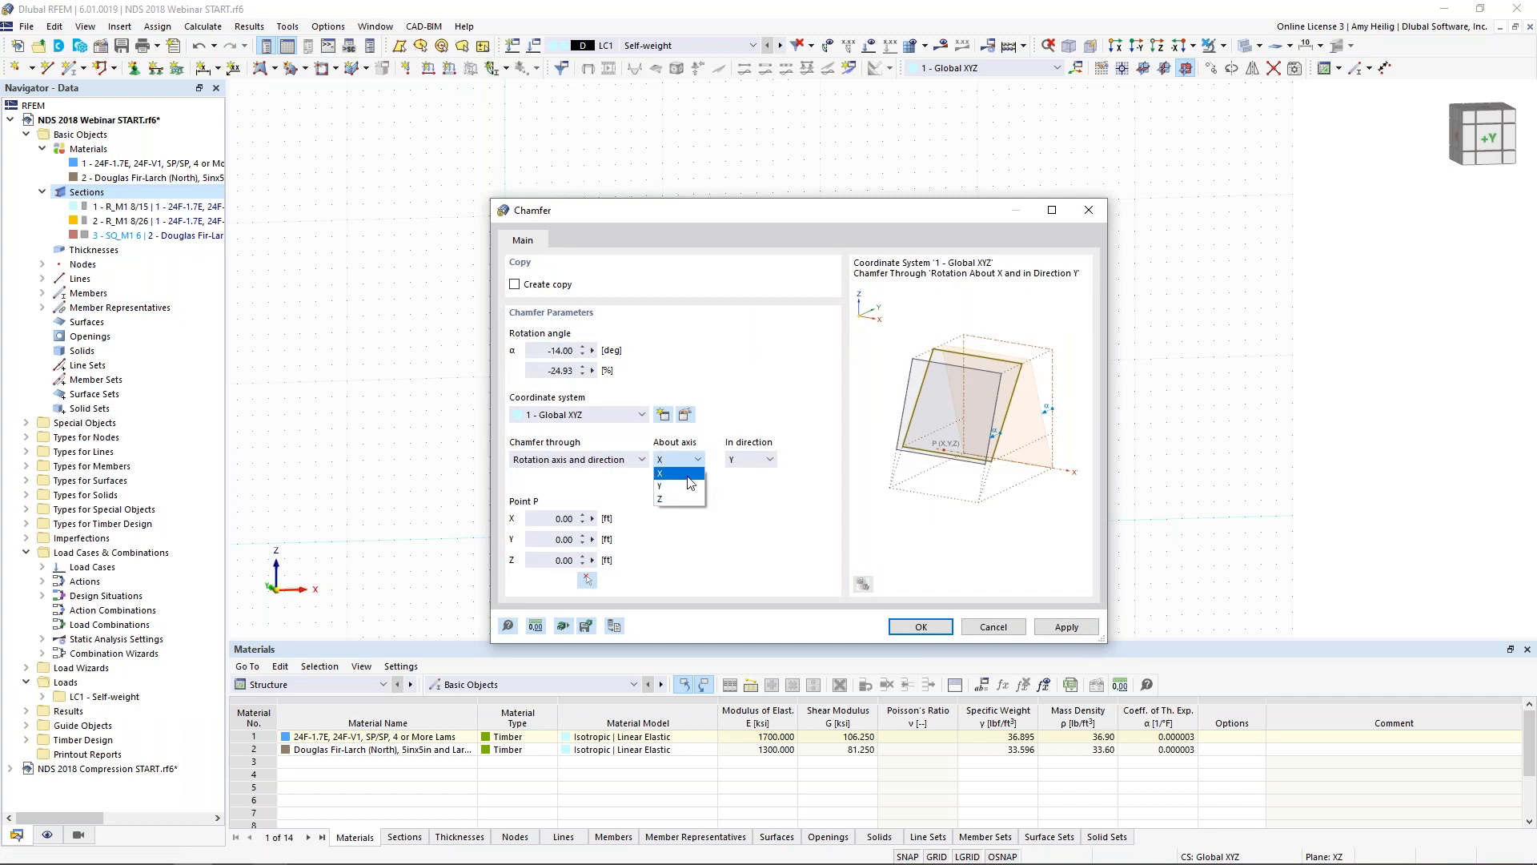
{"action": "left_click", "coordinate": [687, 486]}
{"action": "left_click", "coordinate": [748, 459]}
{"action": "left_click", "coordinate": [751, 485]}
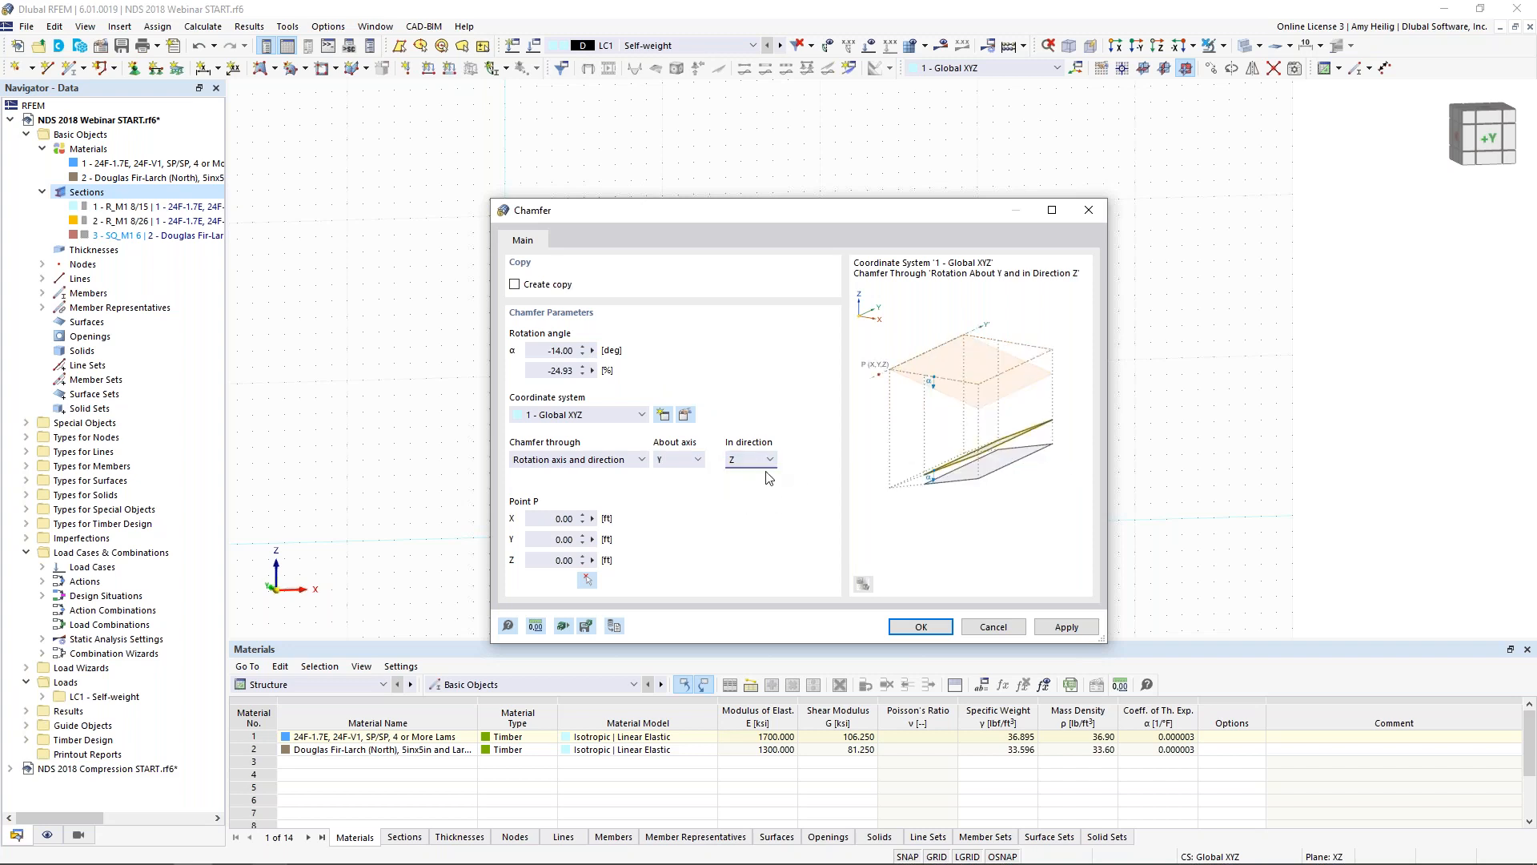
{"action": "left_click", "coordinate": [587, 580]}
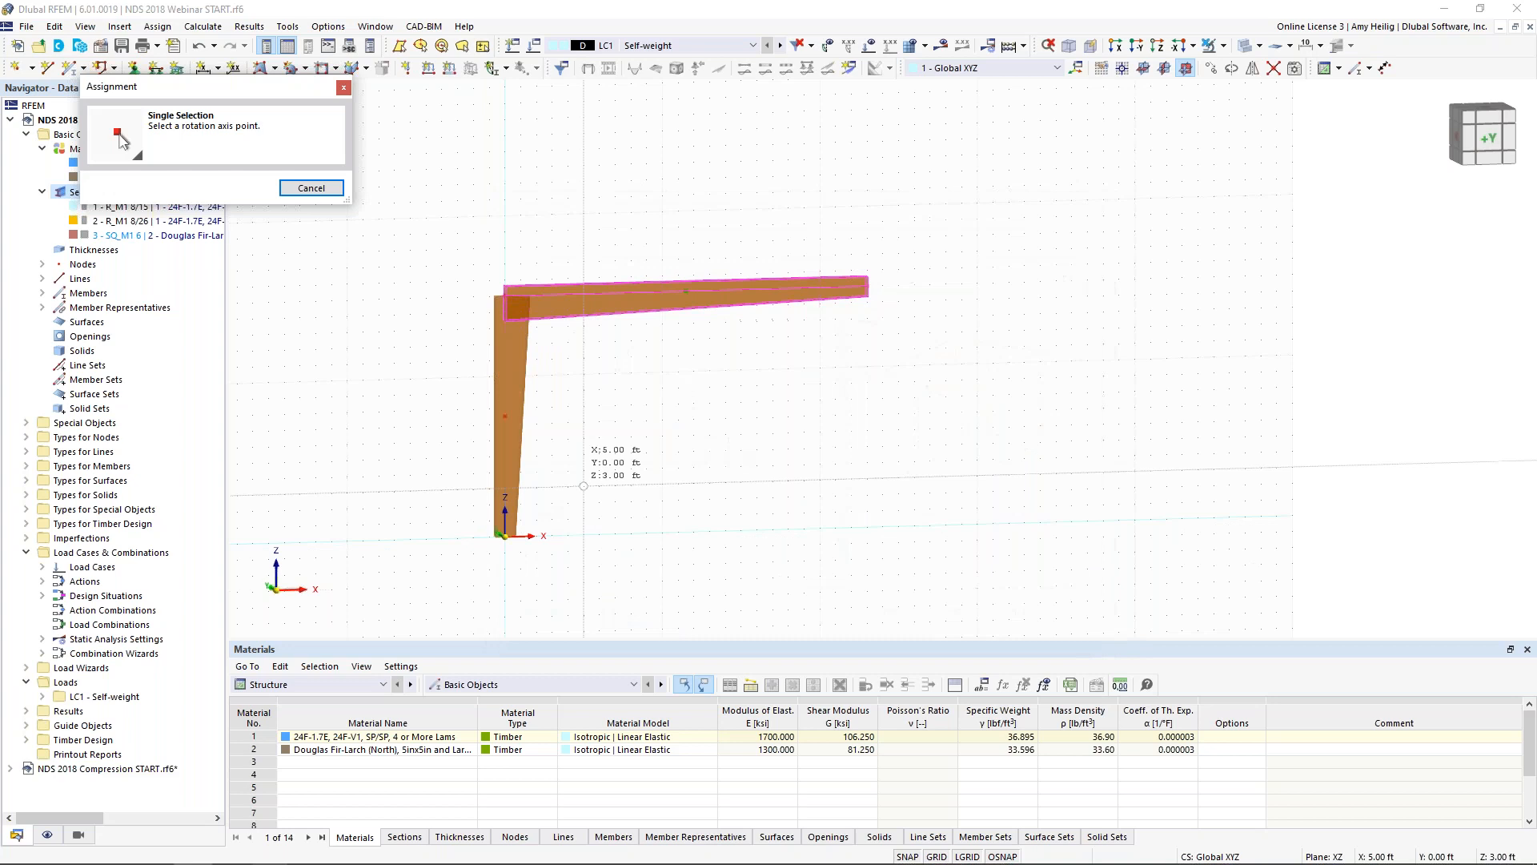
{"action": "left_click", "coordinate": [506, 290]}
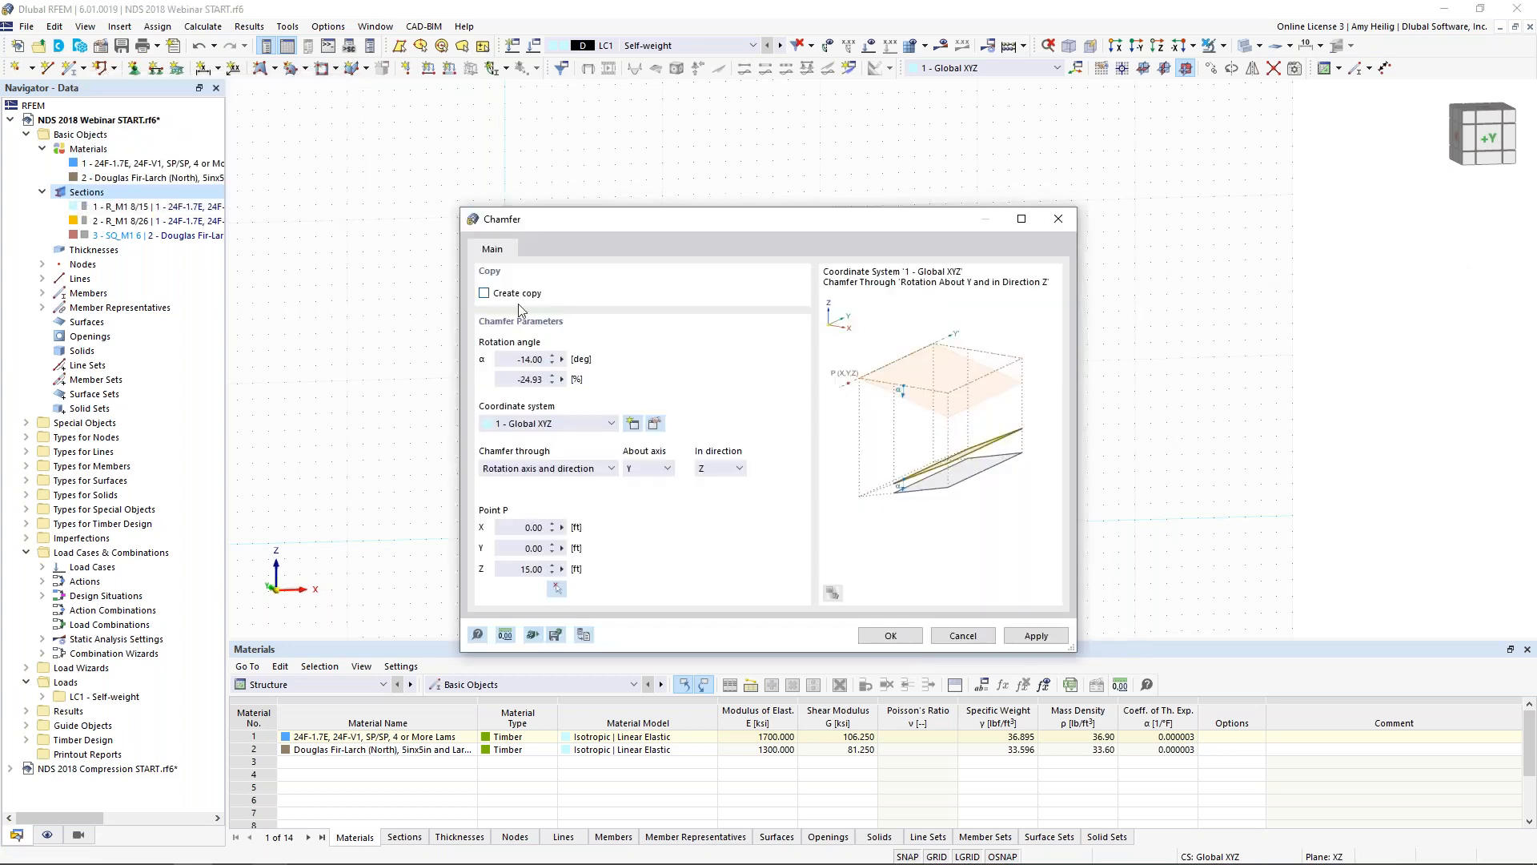
{"action": "left_click", "coordinate": [889, 636]}
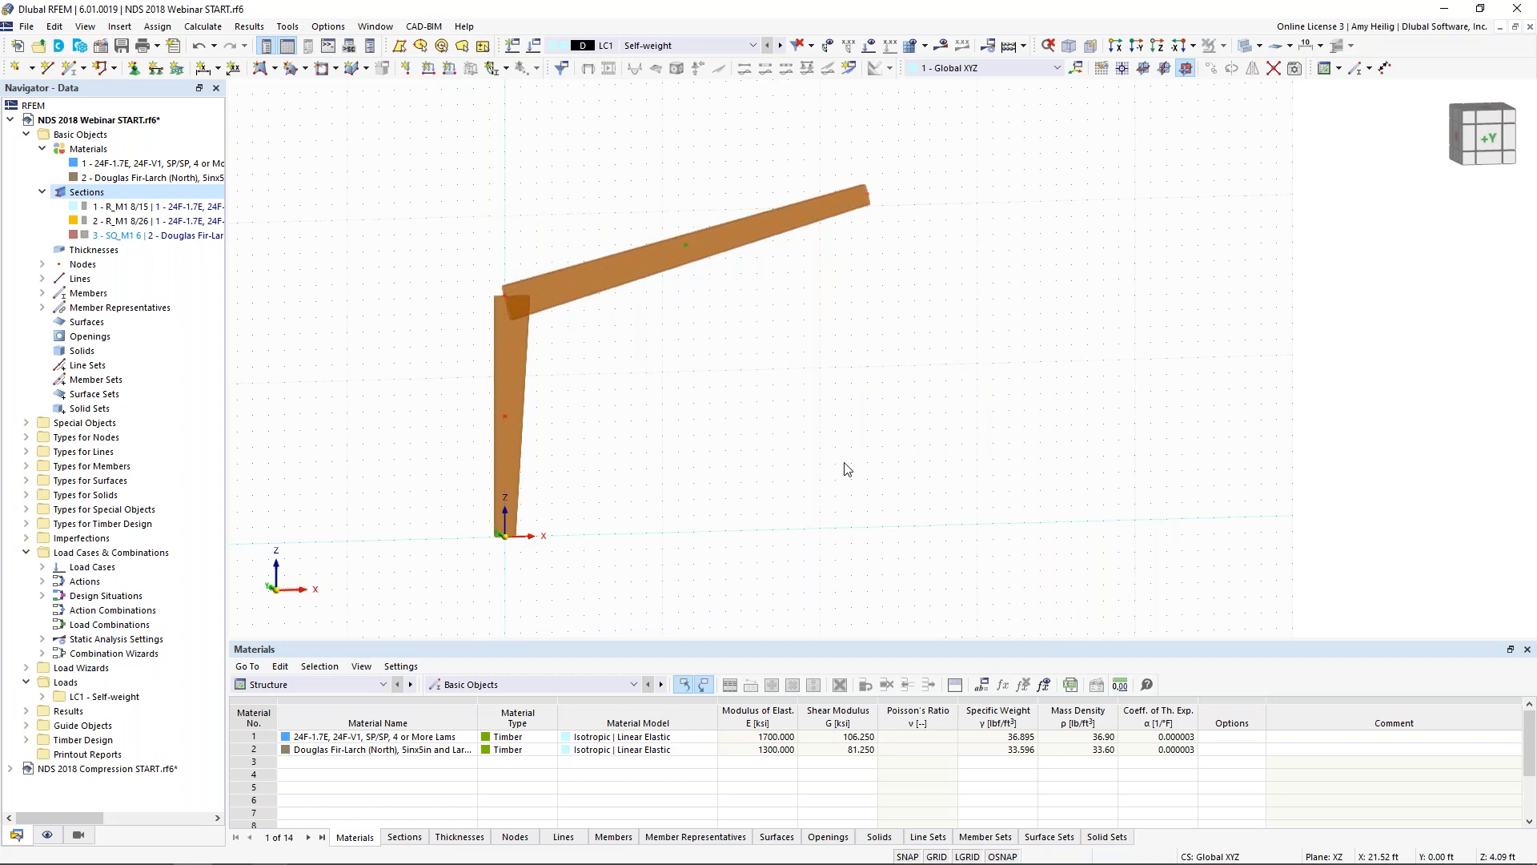
Mirror the column and rafter as a copy about the YZ plane through the rafter's upper end node at X 23 ft
{"action": "left_click_drag", "start_coordinate": [575, 360], "coordinate": [460, 235]}
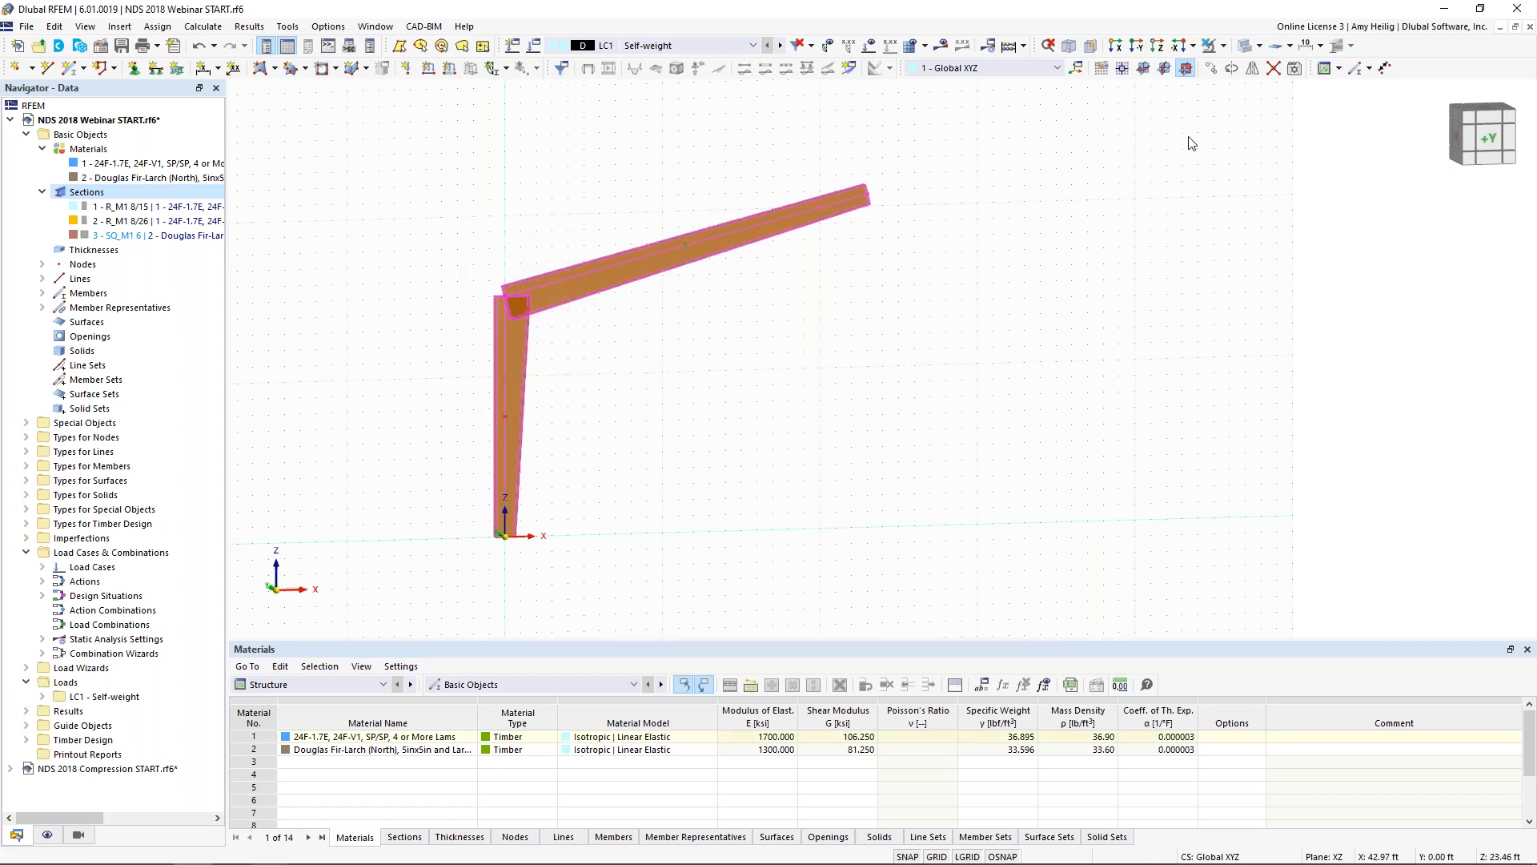
{"action": "left_click", "coordinate": [1253, 71]}
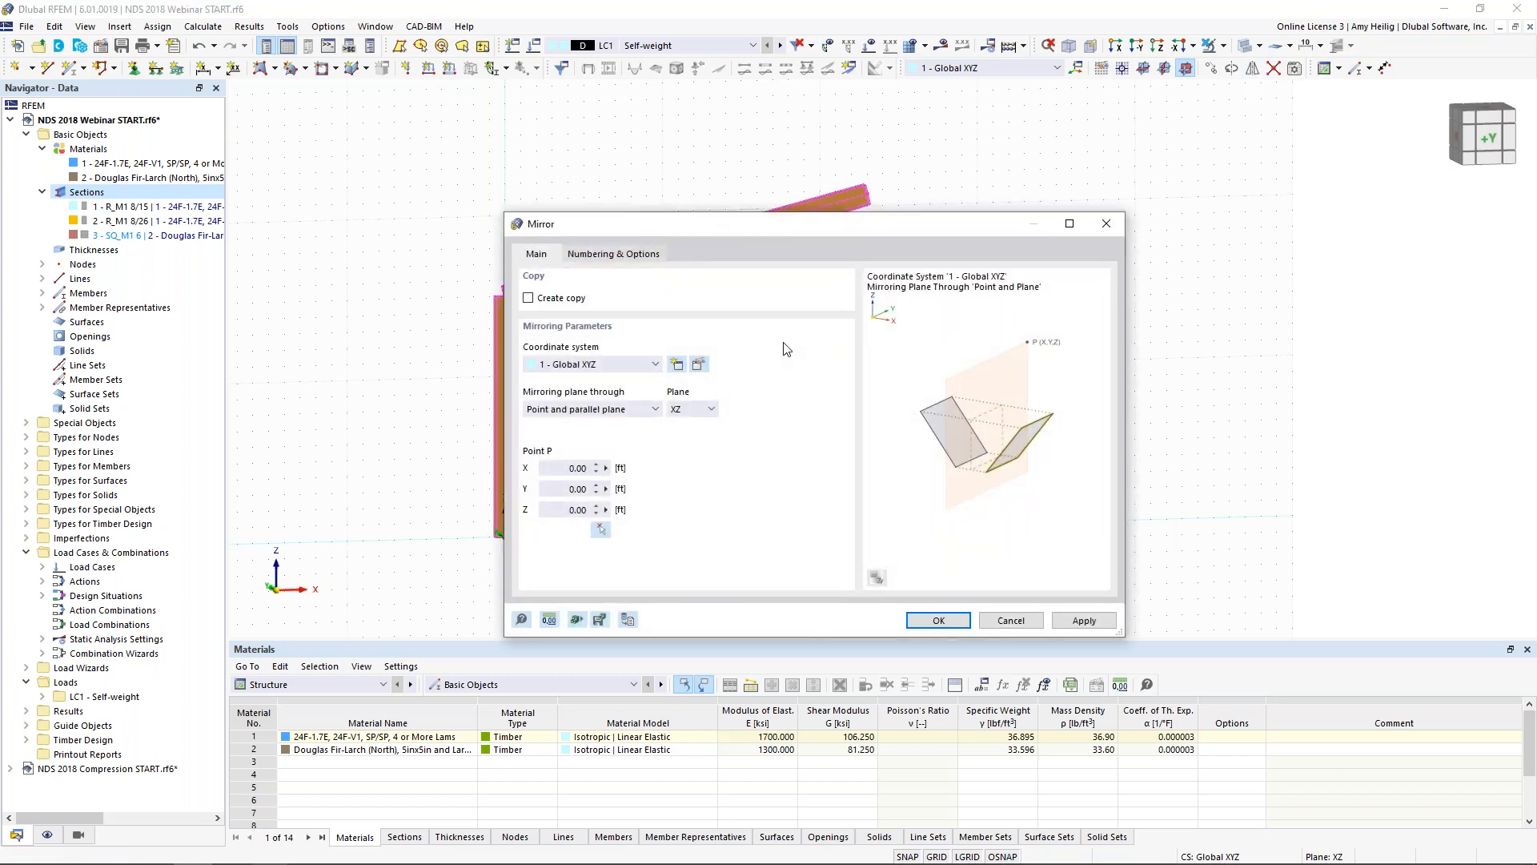
{"action": "left_click", "coordinate": [529, 299]}
{"action": "left_click", "coordinate": [690, 417]}
{"action": "left_click", "coordinate": [690, 438]}
{"action": "left_click", "coordinate": [600, 531]}
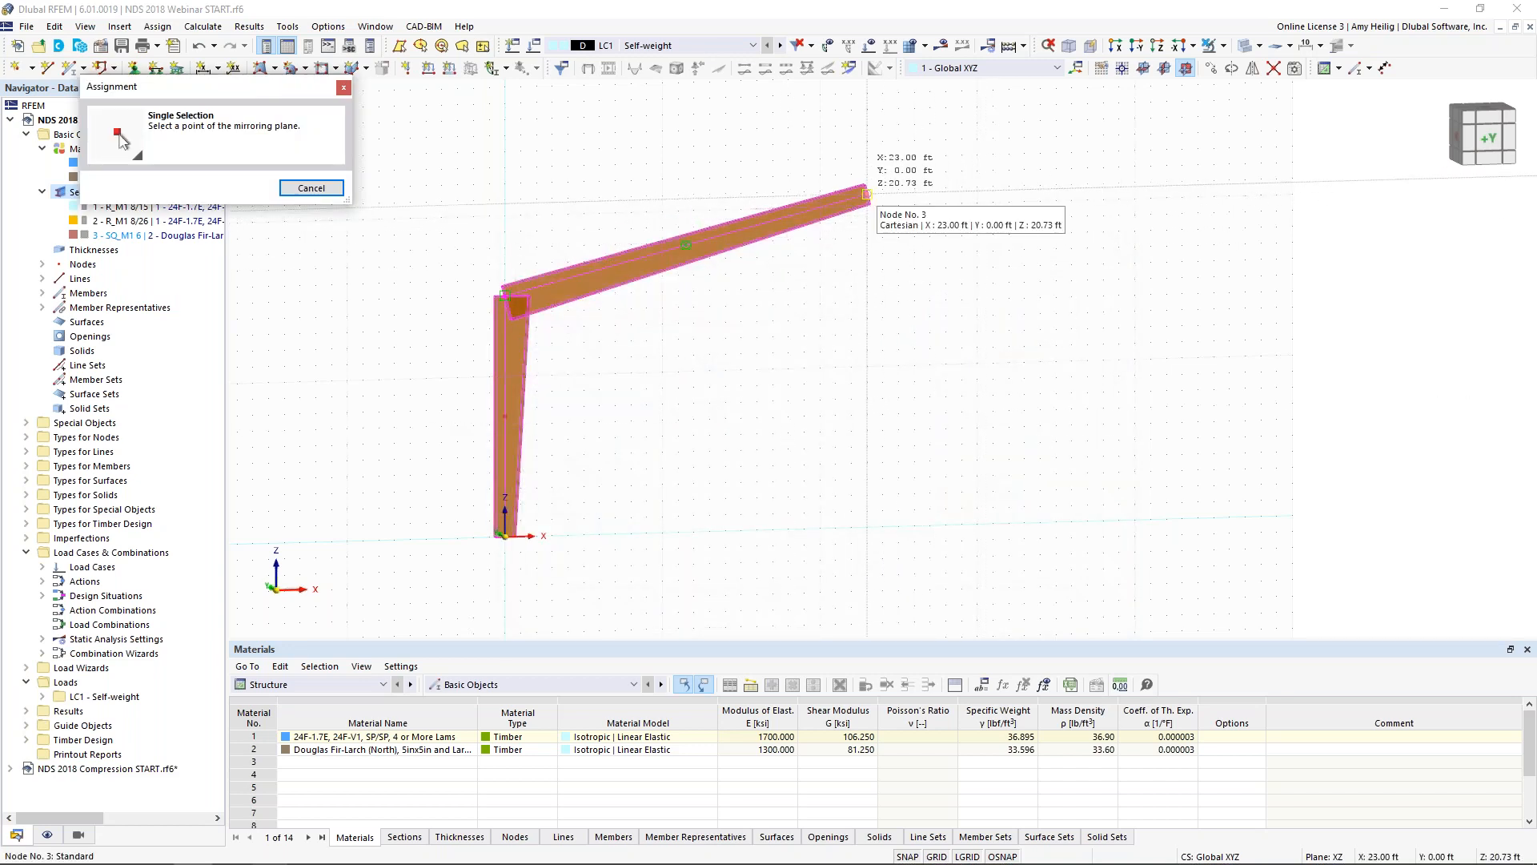
{"action": "left_click", "coordinate": [876, 202]}
{"action": "left_click", "coordinate": [887, 629]}
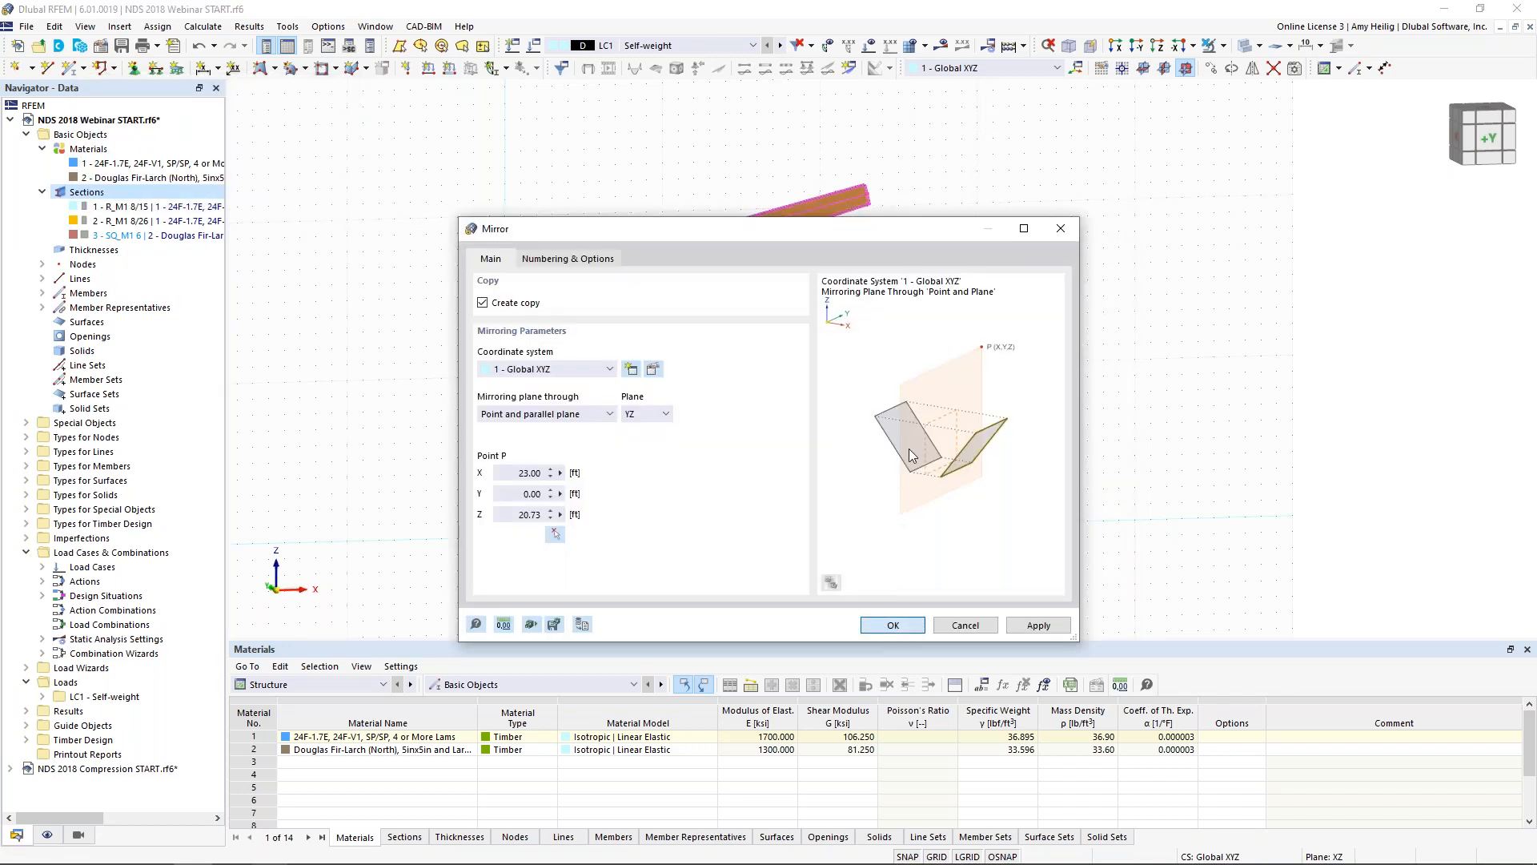
{"action": "left_click", "coordinate": [919, 431]}
Give the original rafter a new member hinge at its ridge end (member start i), releasing rotations φy and φz in local xyz
{"action": "middle_click_drag", "start_coordinate": [963, 406], "coordinate": [834, 395], "text": "ctrl"}
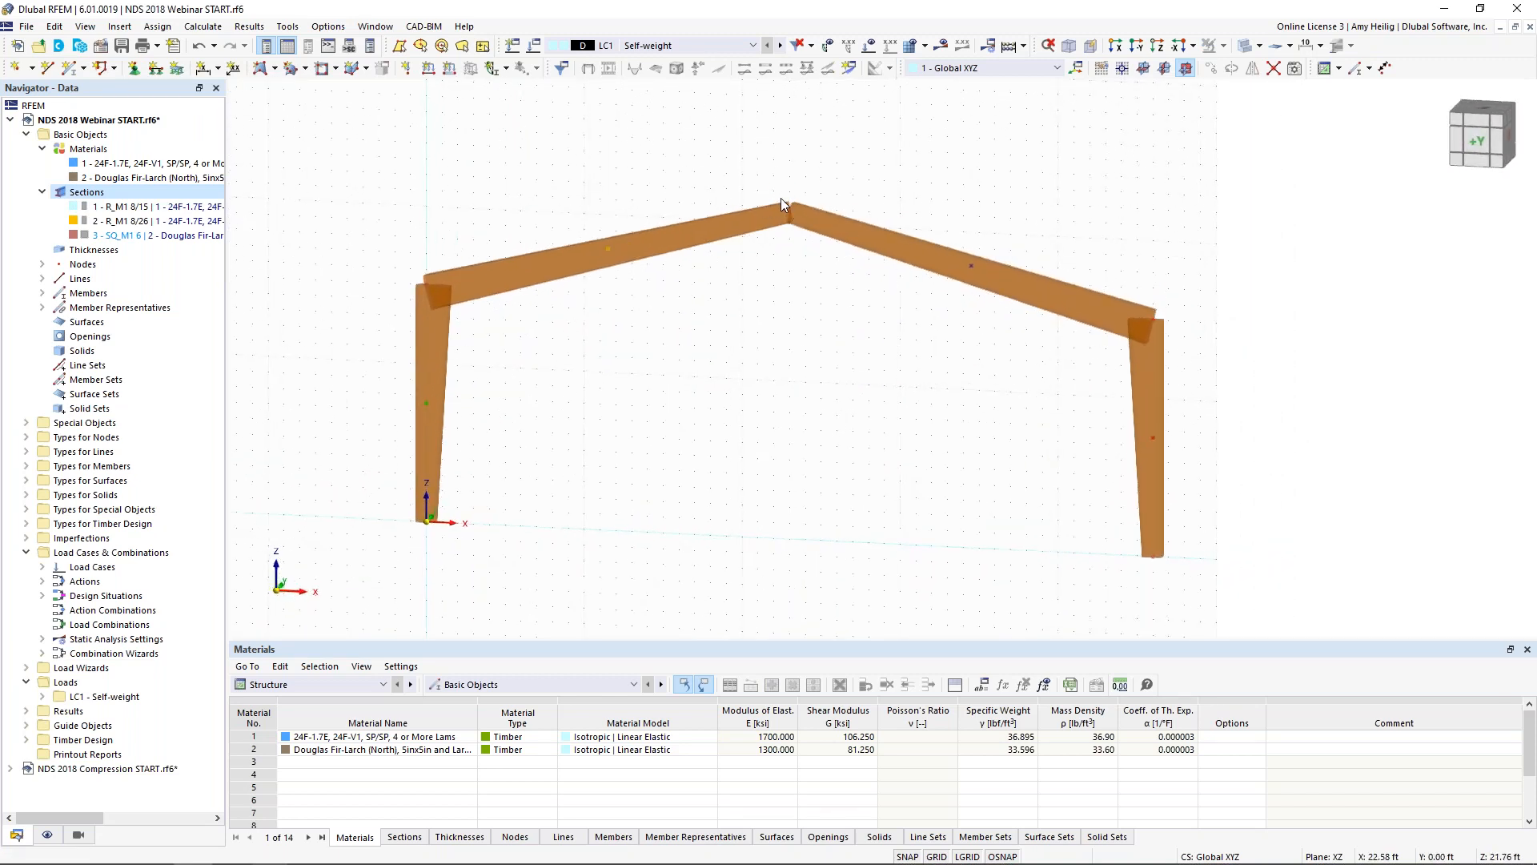
{"action": "left_click", "coordinate": [724, 218]}
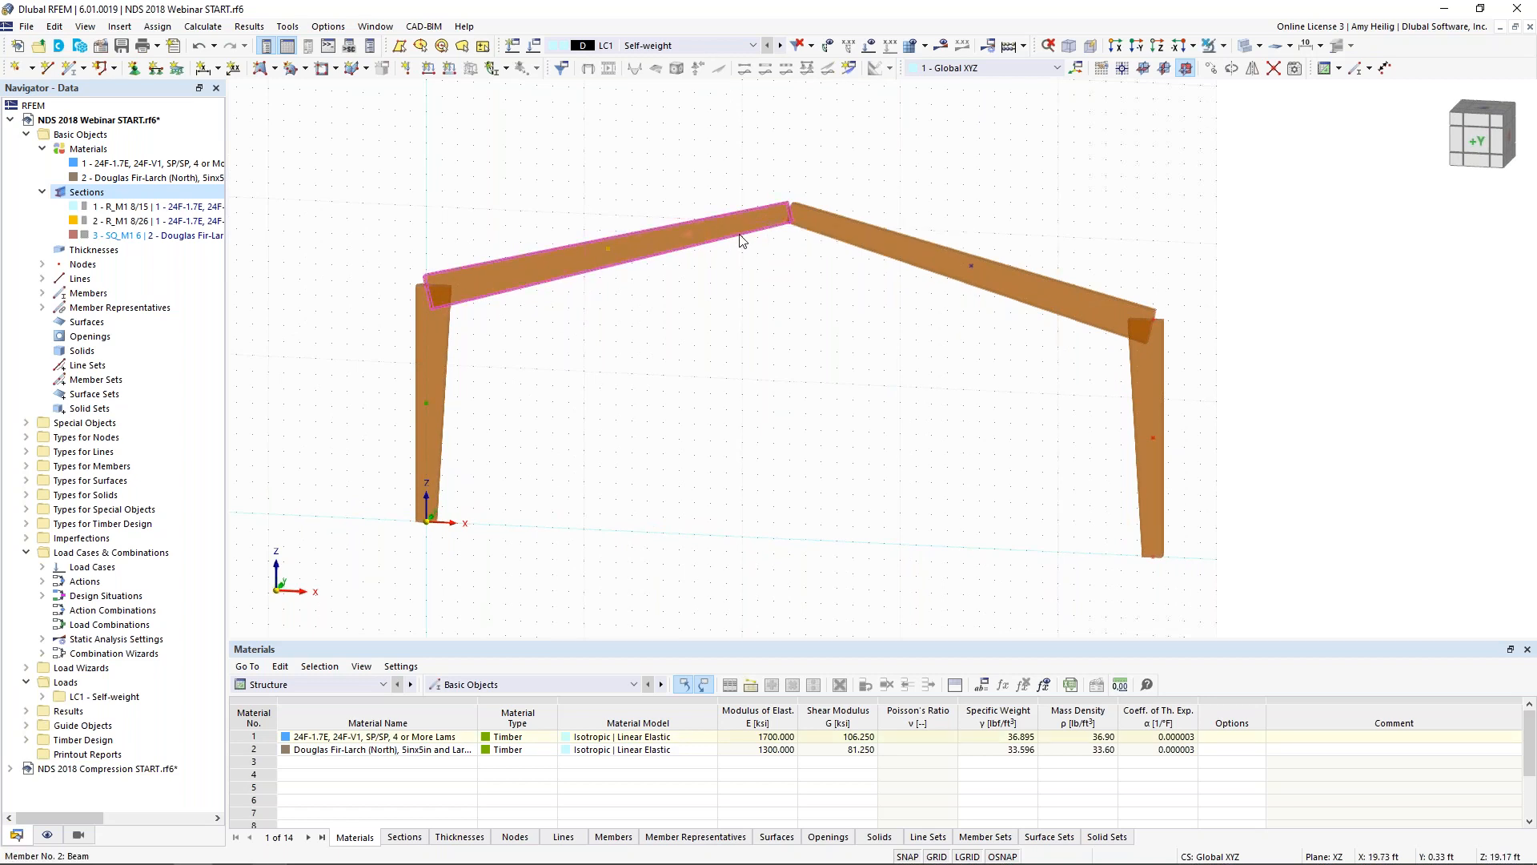
{"action": "double_click", "coordinate": [736, 233]}
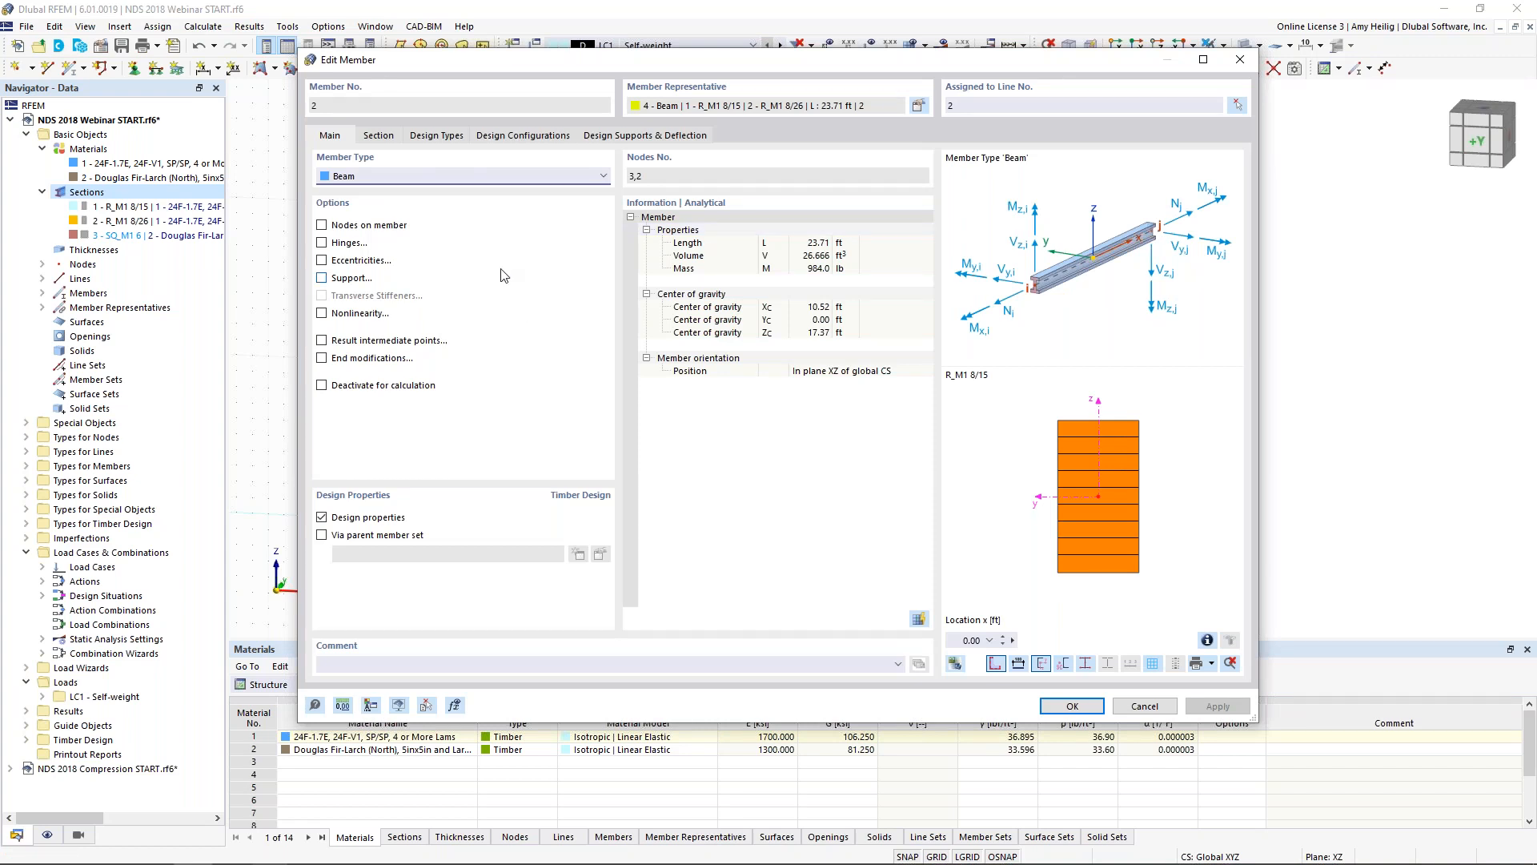
{"action": "left_click", "coordinate": [325, 245]}
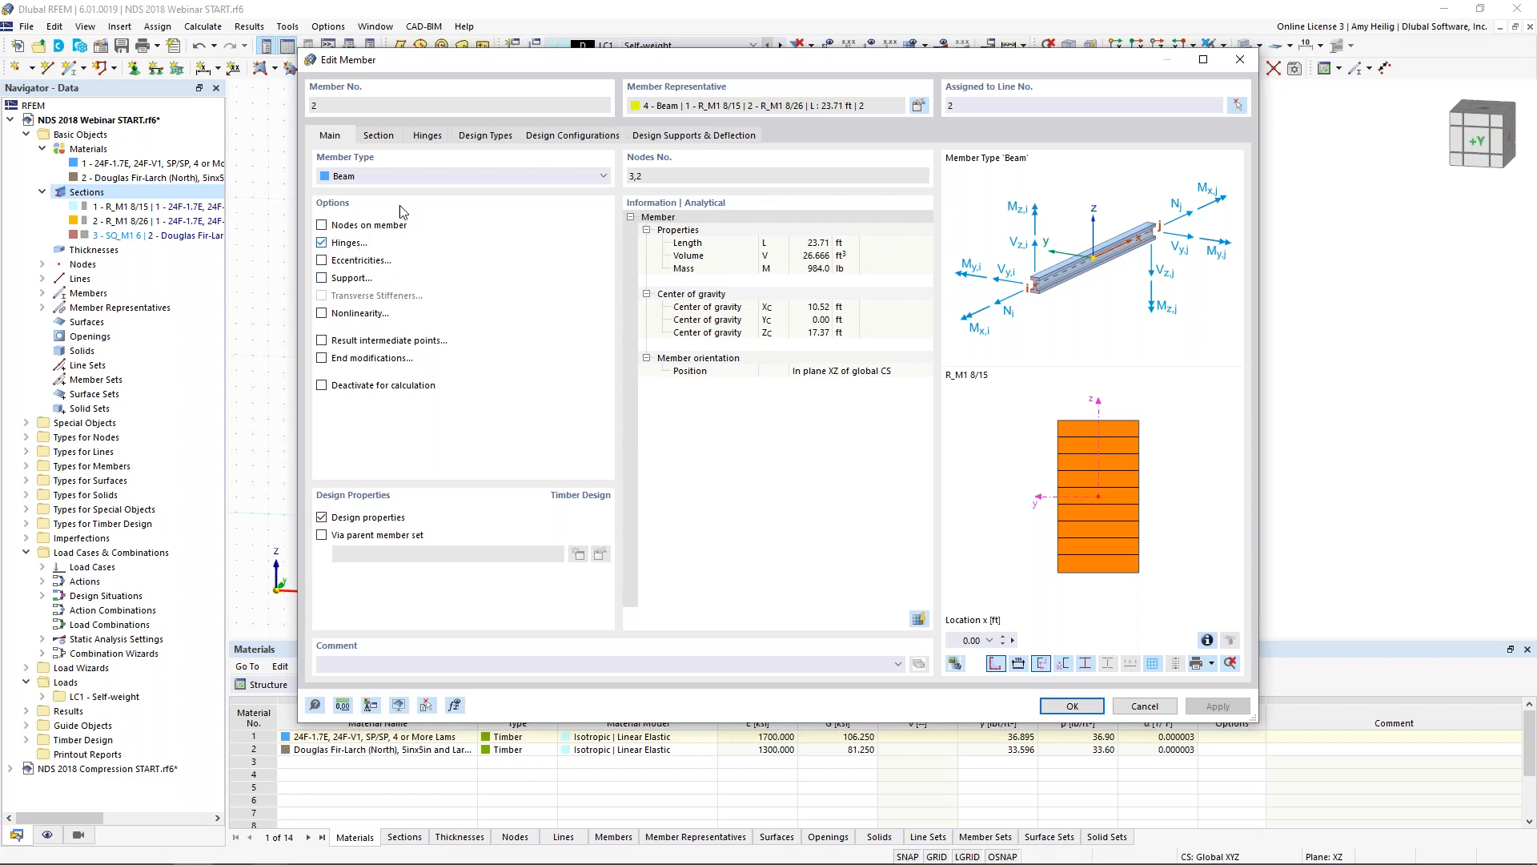
{"action": "left_click", "coordinate": [427, 138]}
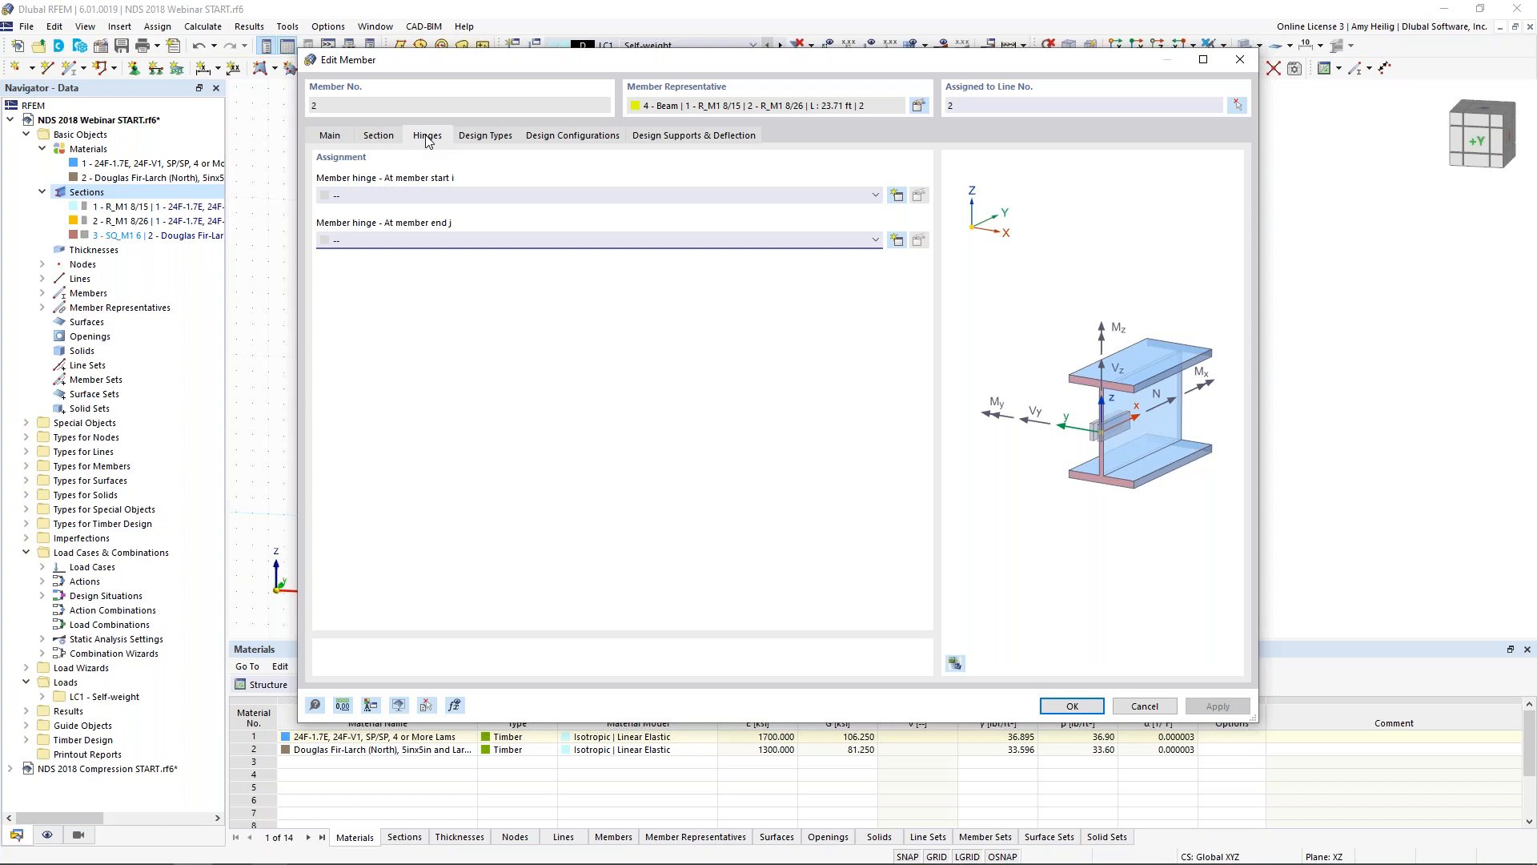
{"action": "left_click", "coordinate": [898, 196]}
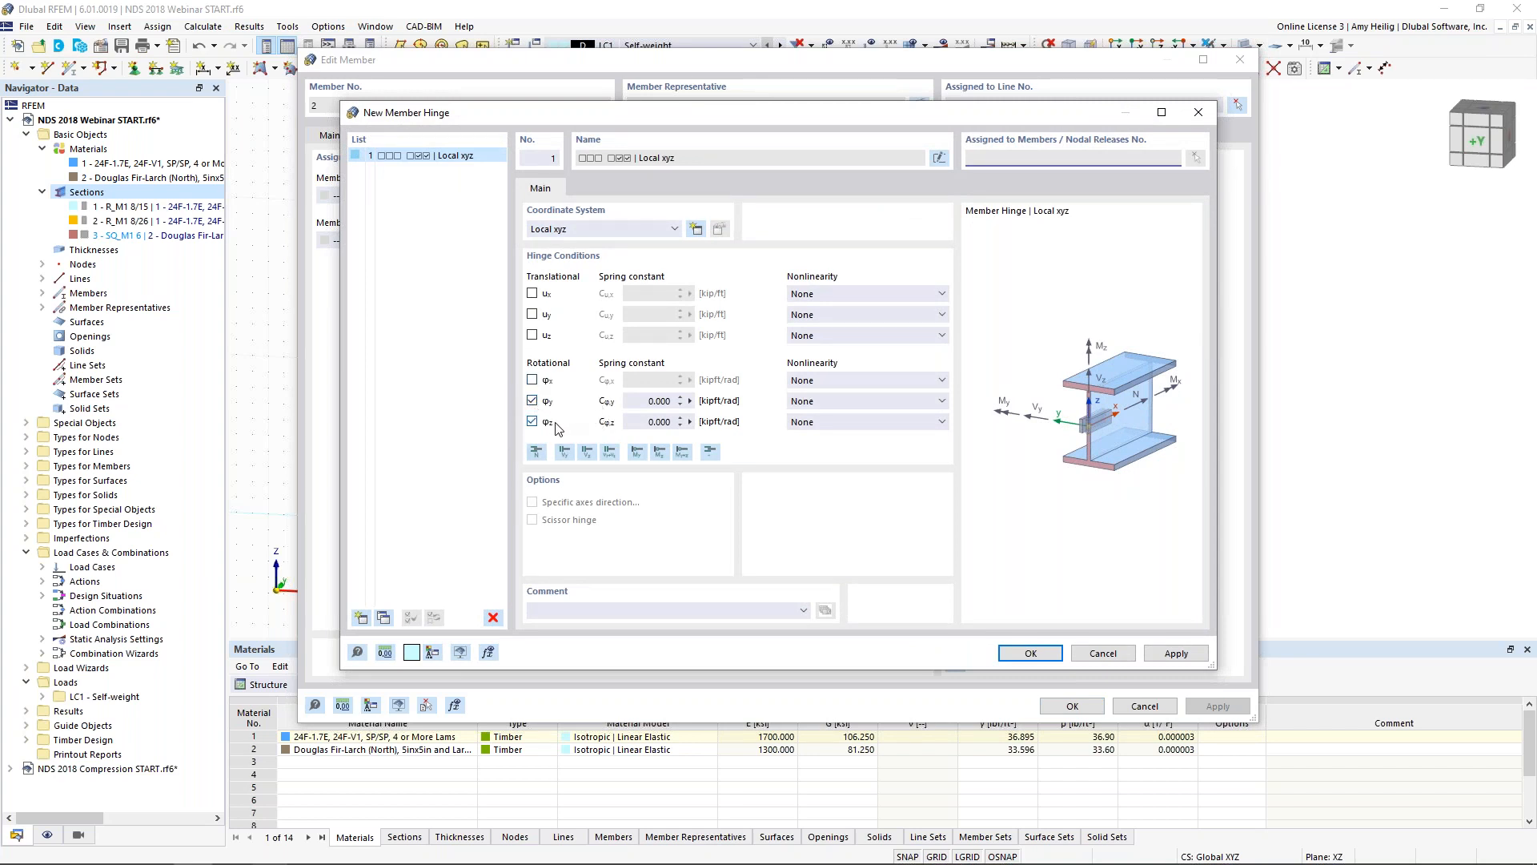
{"action": "left_click", "coordinate": [1031, 653]}
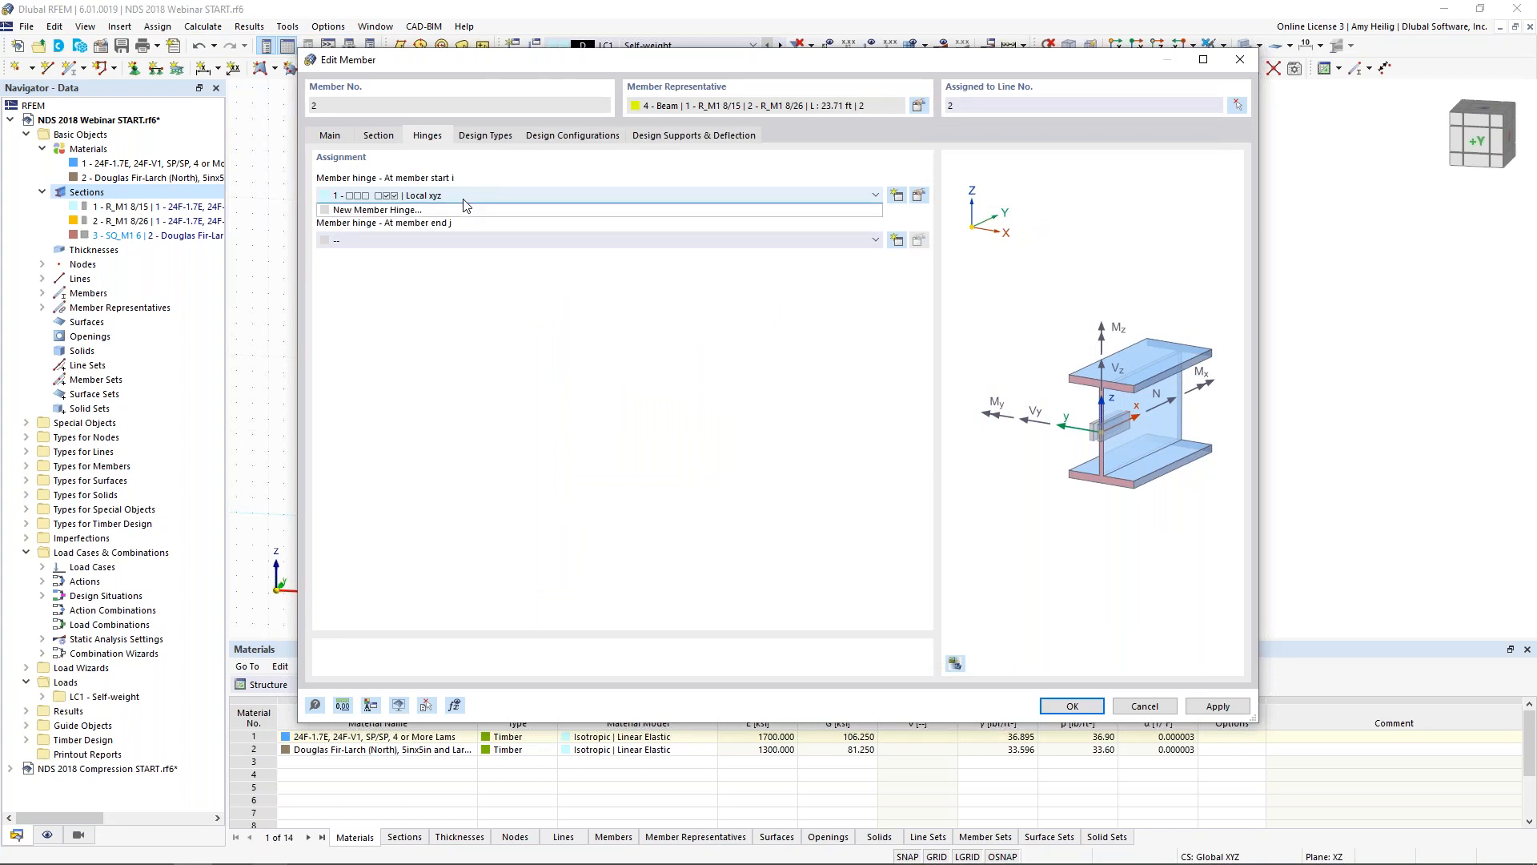
{"action": "left_click", "coordinate": [463, 200]}
{"action": "left_click", "coordinate": [564, 304]}
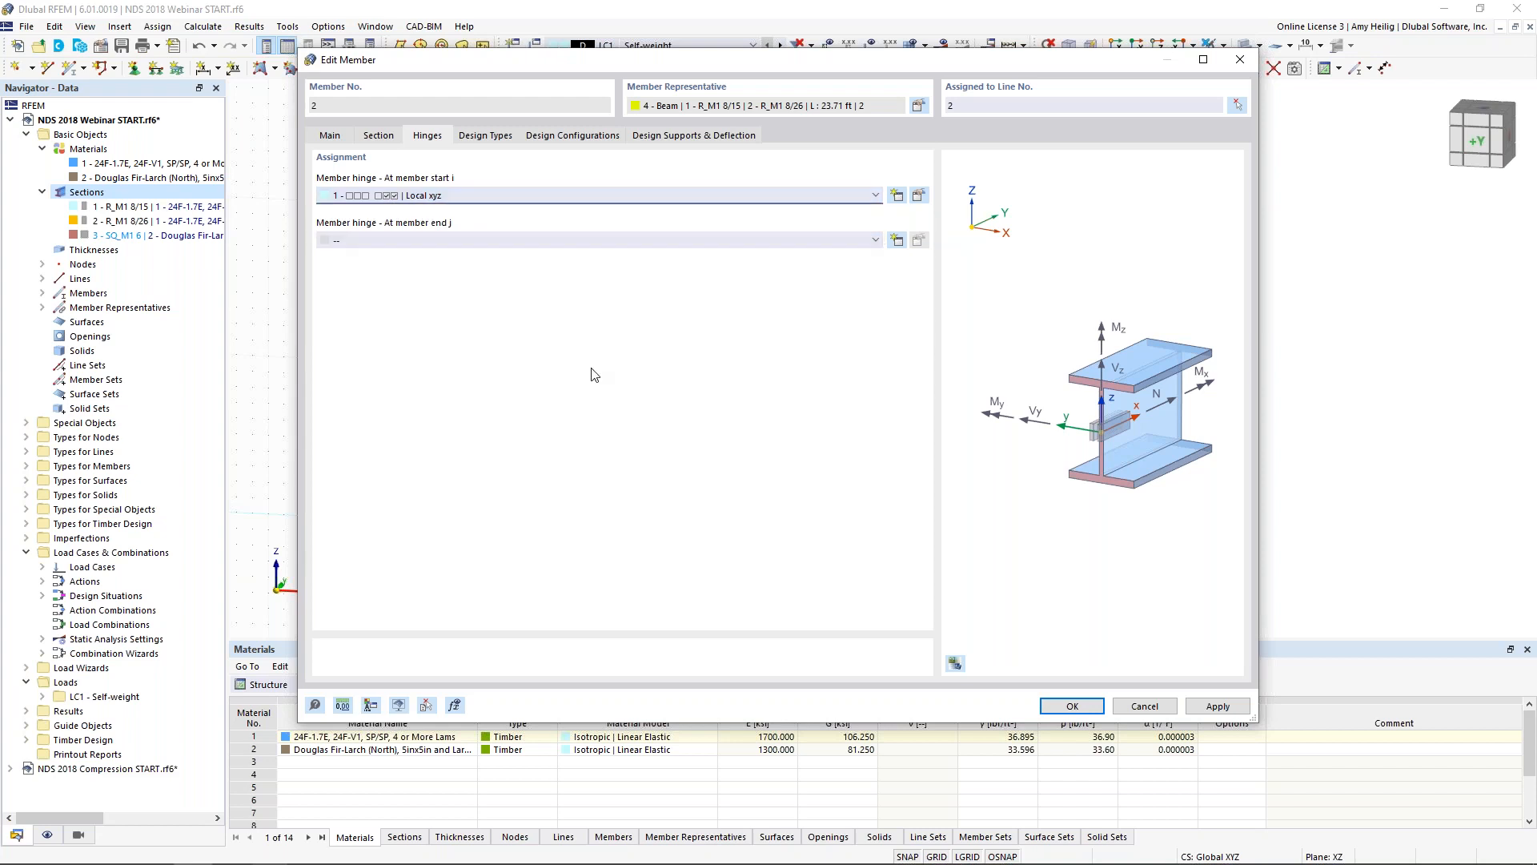
{"action": "left_click", "coordinate": [1059, 708]}
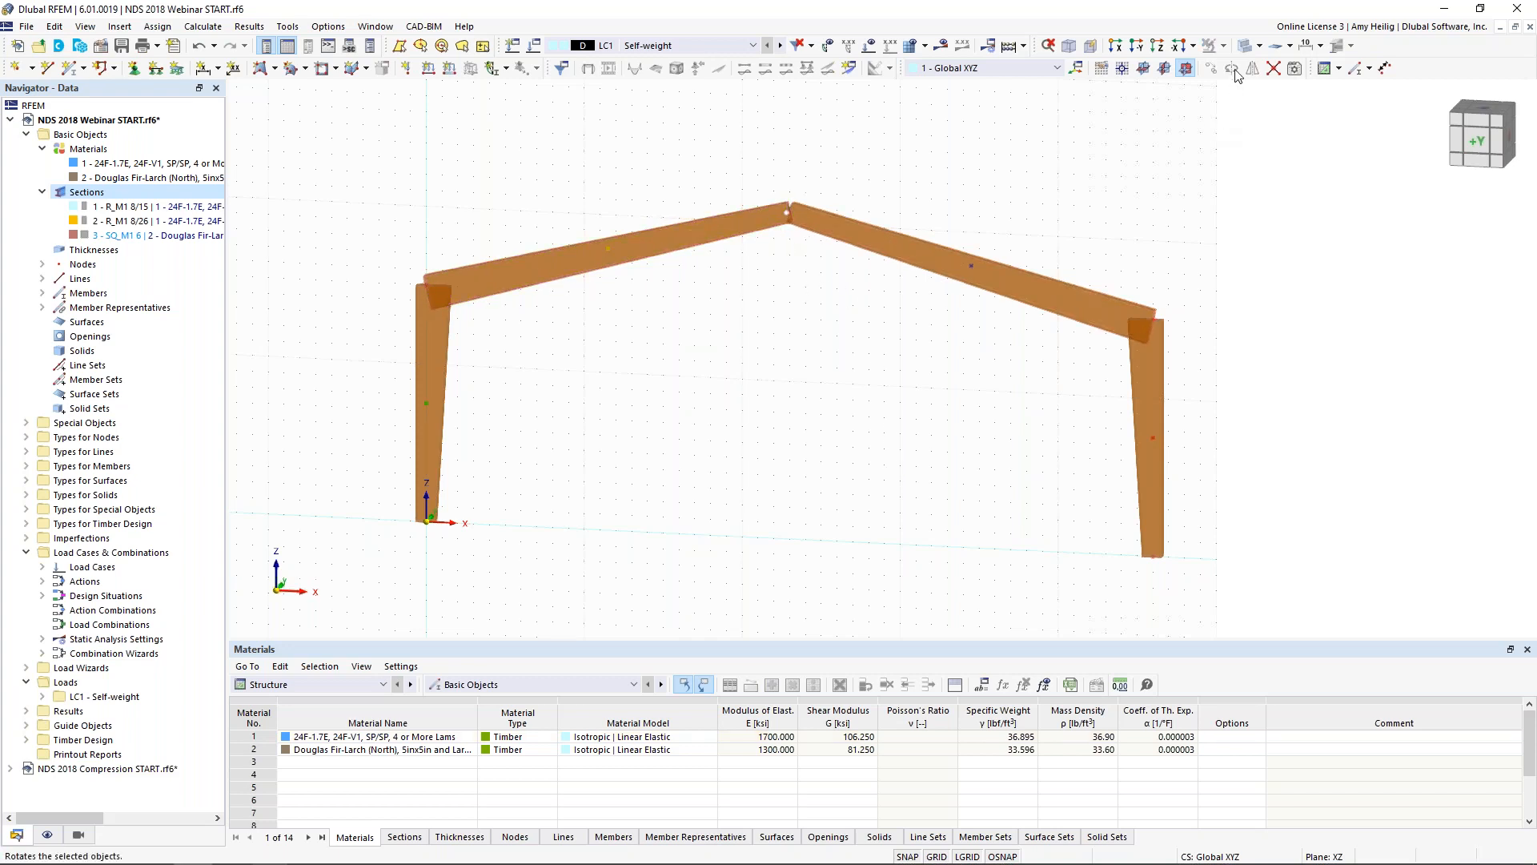
Show the model as wireframe lines and turn off the display of member representatives
{"action": "left_click", "coordinate": [1245, 45]}
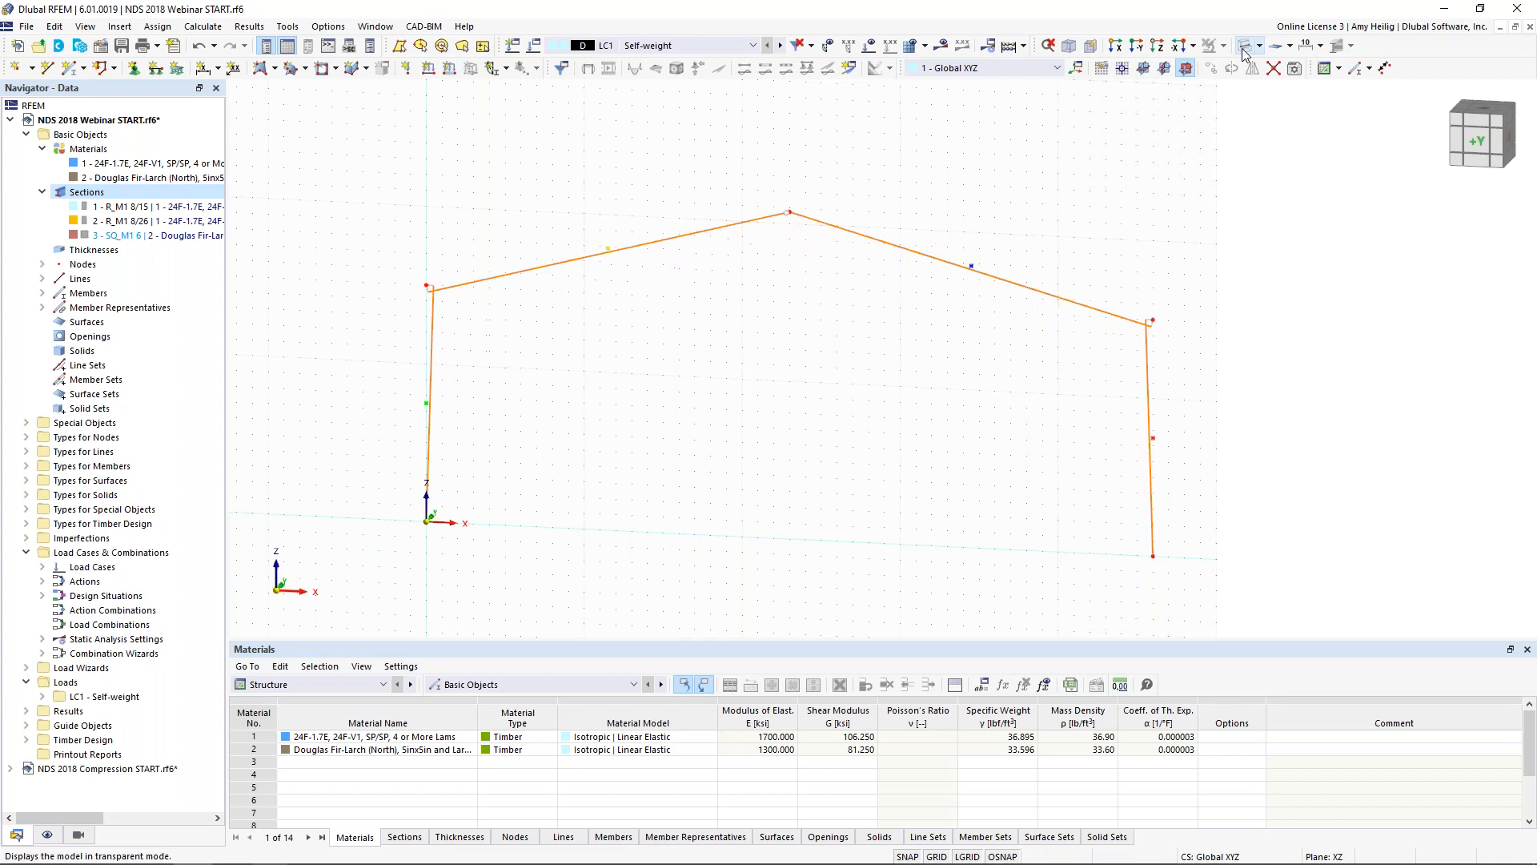
{"action": "left_click", "coordinate": [47, 834]}
{"action": "left_click", "coordinate": [56, 177]}
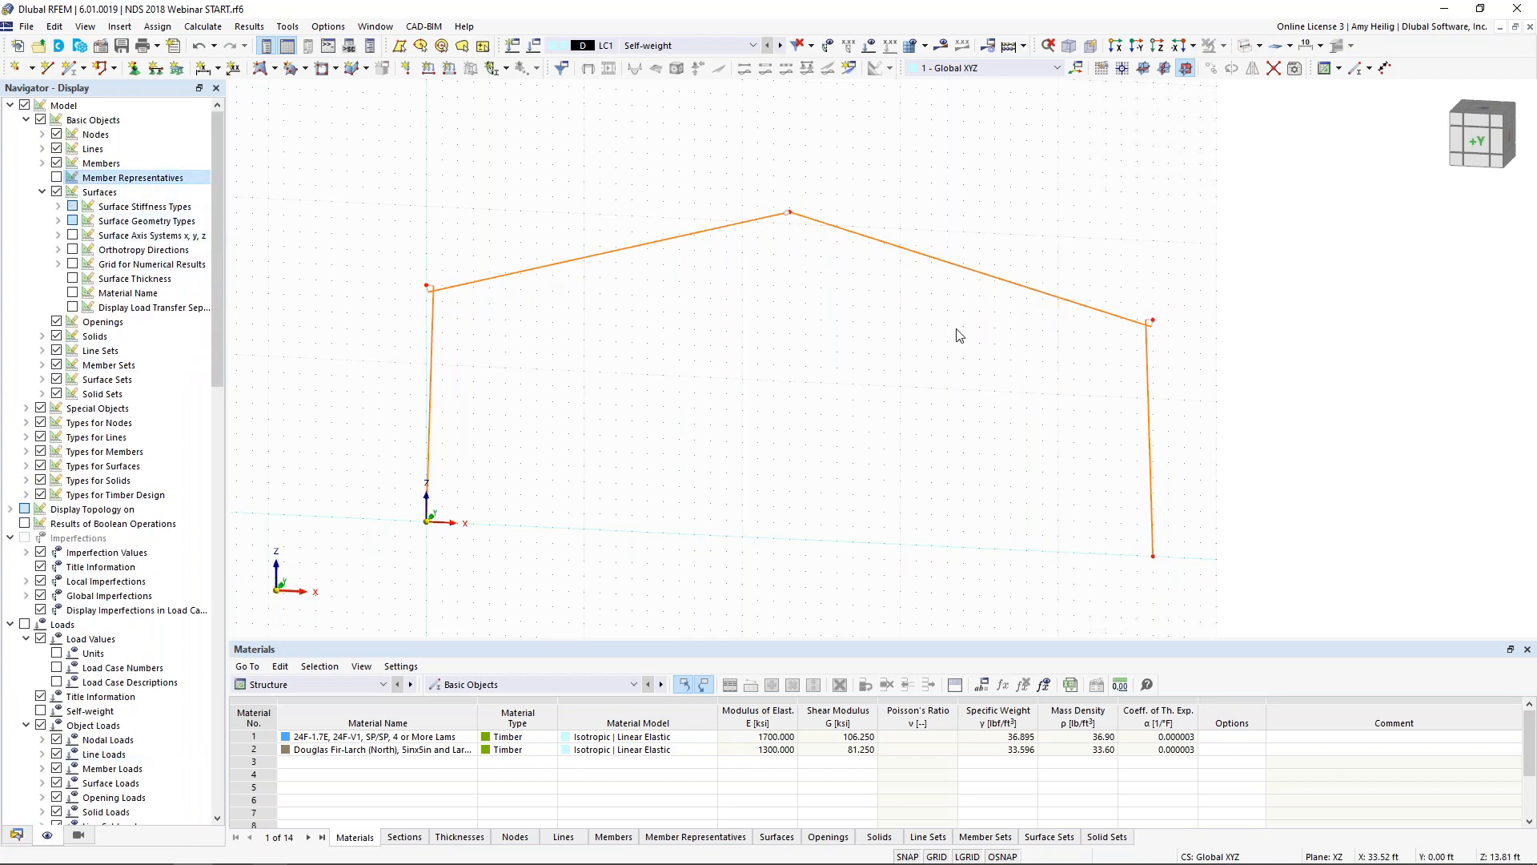
Add 2 intermediate nodes to both rafters, creating them as 'On Member' nodes without dividing the members
{"action": "left_click", "coordinate": [973, 277]}
{"action": "left_click", "coordinate": [698, 231], "text": "ctrl"}
{"action": "middle_click_drag", "start_coordinate": [808, 383], "coordinate": [844, 377], "text": "ctrl"}
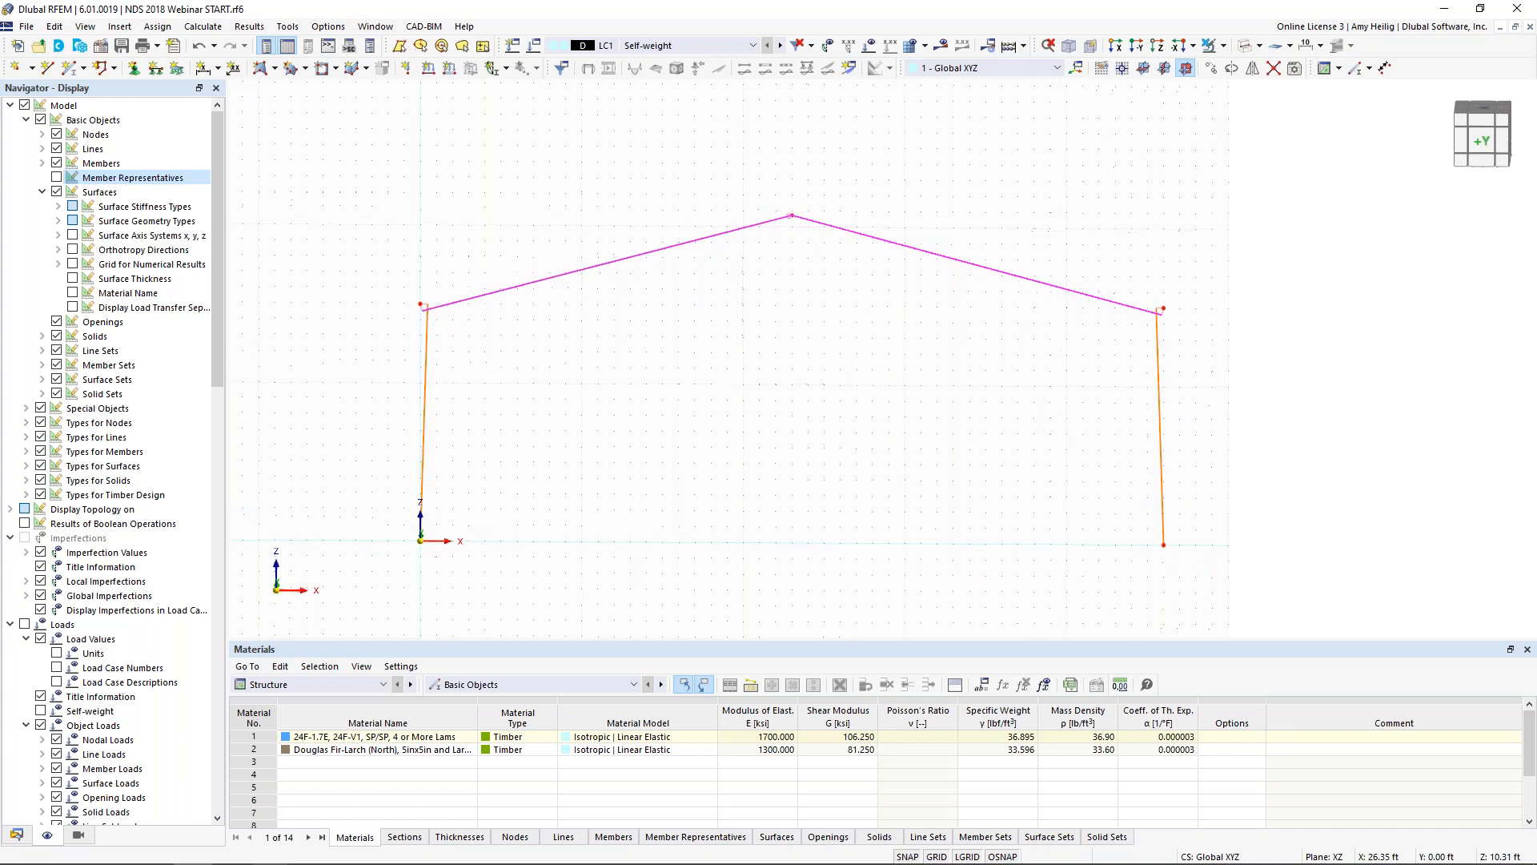
{"action": "right_click", "coordinate": [952, 262]}
{"action": "mouse_move", "coordinate": [984, 315]}
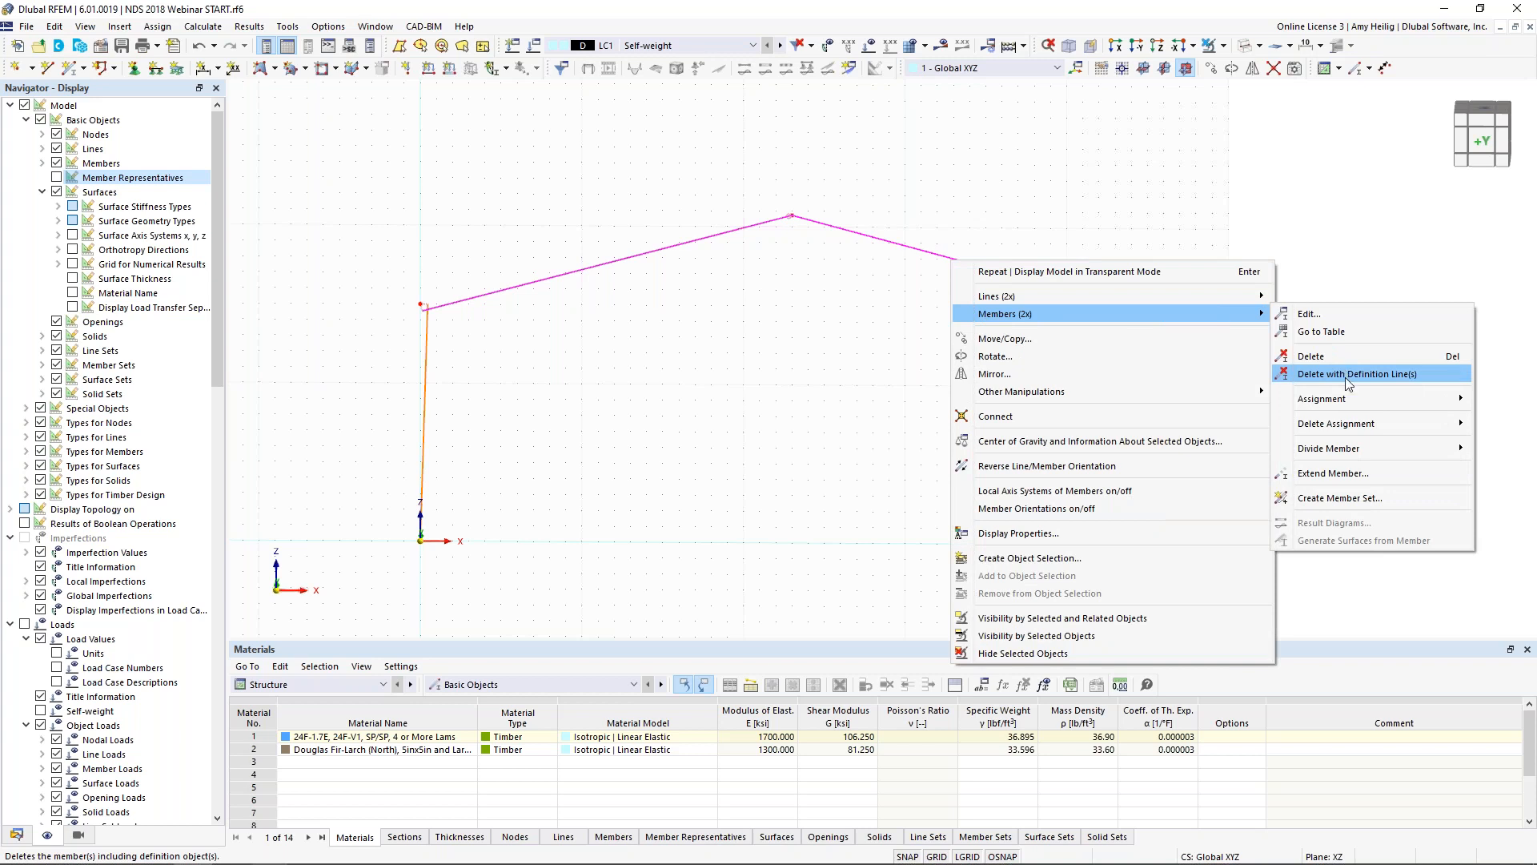
{"action": "mouse_move", "coordinate": [1334, 450]}
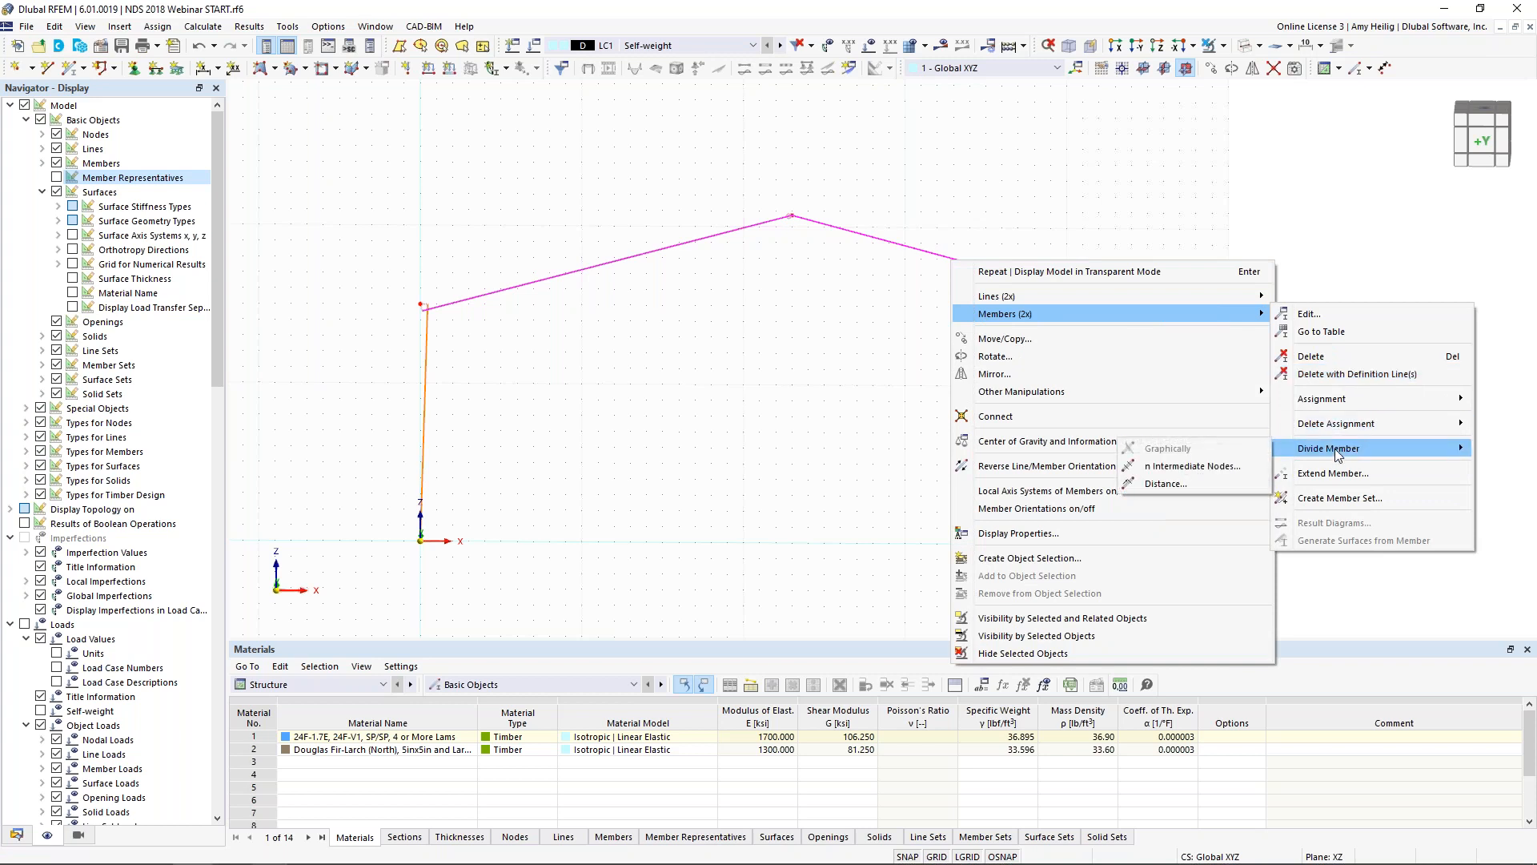
{"action": "left_click", "coordinate": [1211, 469]}
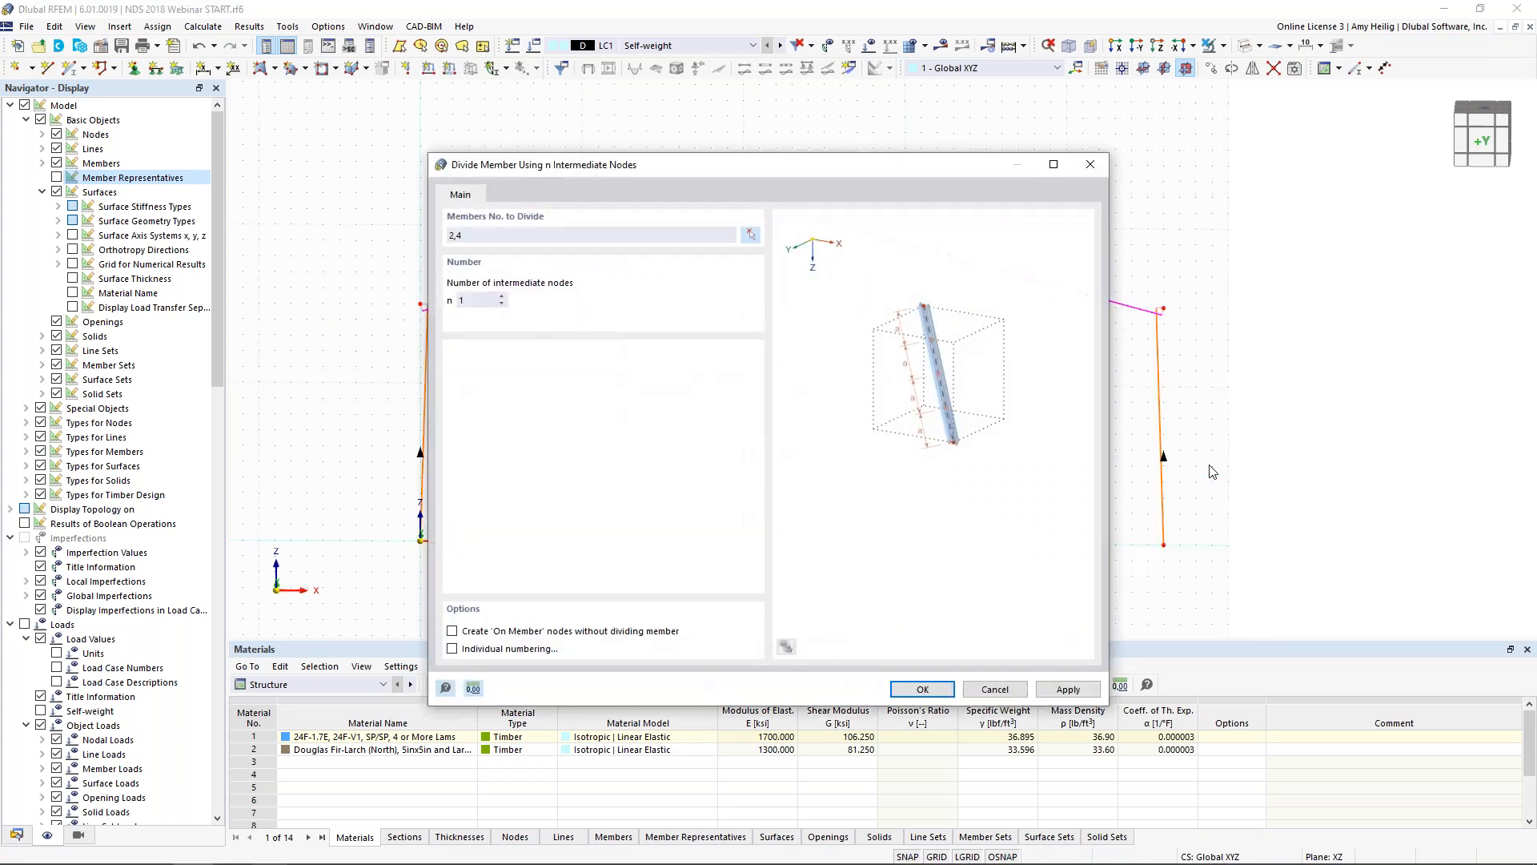
{"action": "left_click", "coordinate": [501, 296]}
{"action": "left_click", "coordinate": [453, 632]}
{"action": "key", "text": "Return"}
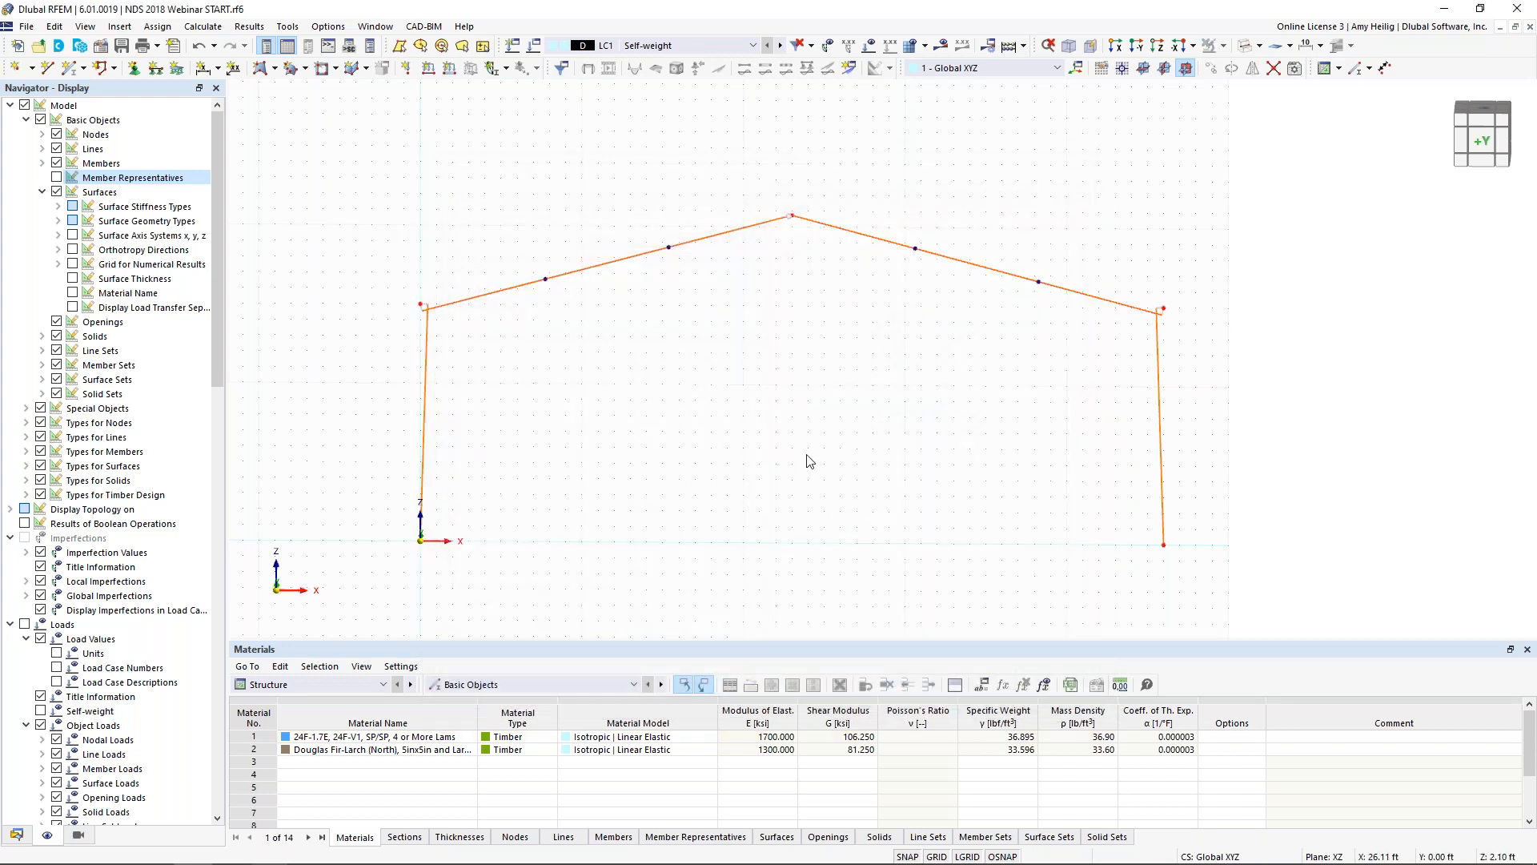
Examine the node type options of the lower intermediate node on the original rafter, keeping it set to On Member
{"action": "double_click", "coordinate": [547, 286]}
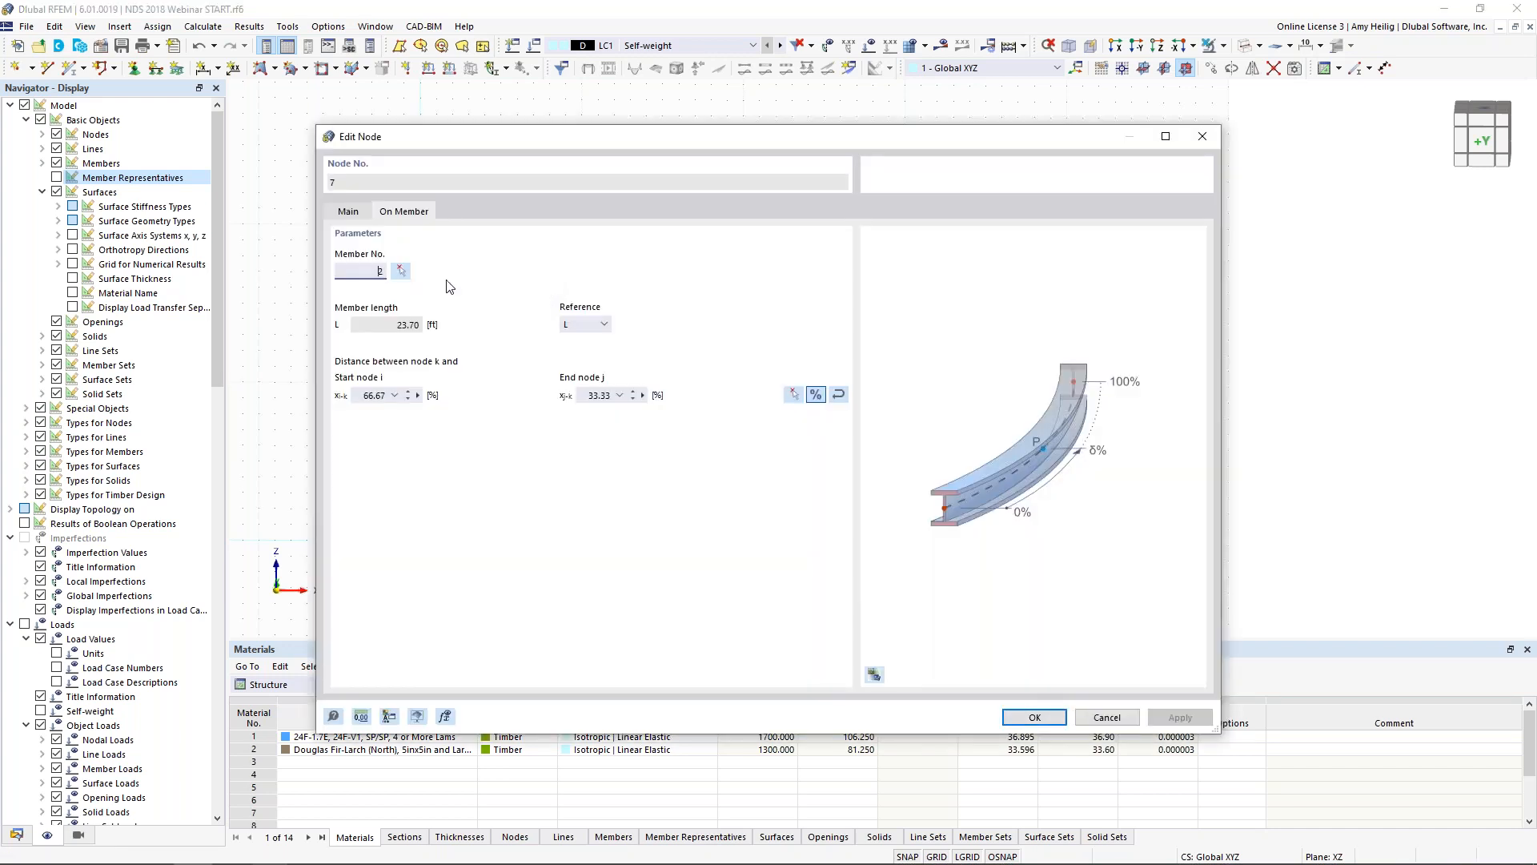
{"action": "left_click", "coordinate": [349, 212]}
{"action": "left_click", "coordinate": [376, 272]}
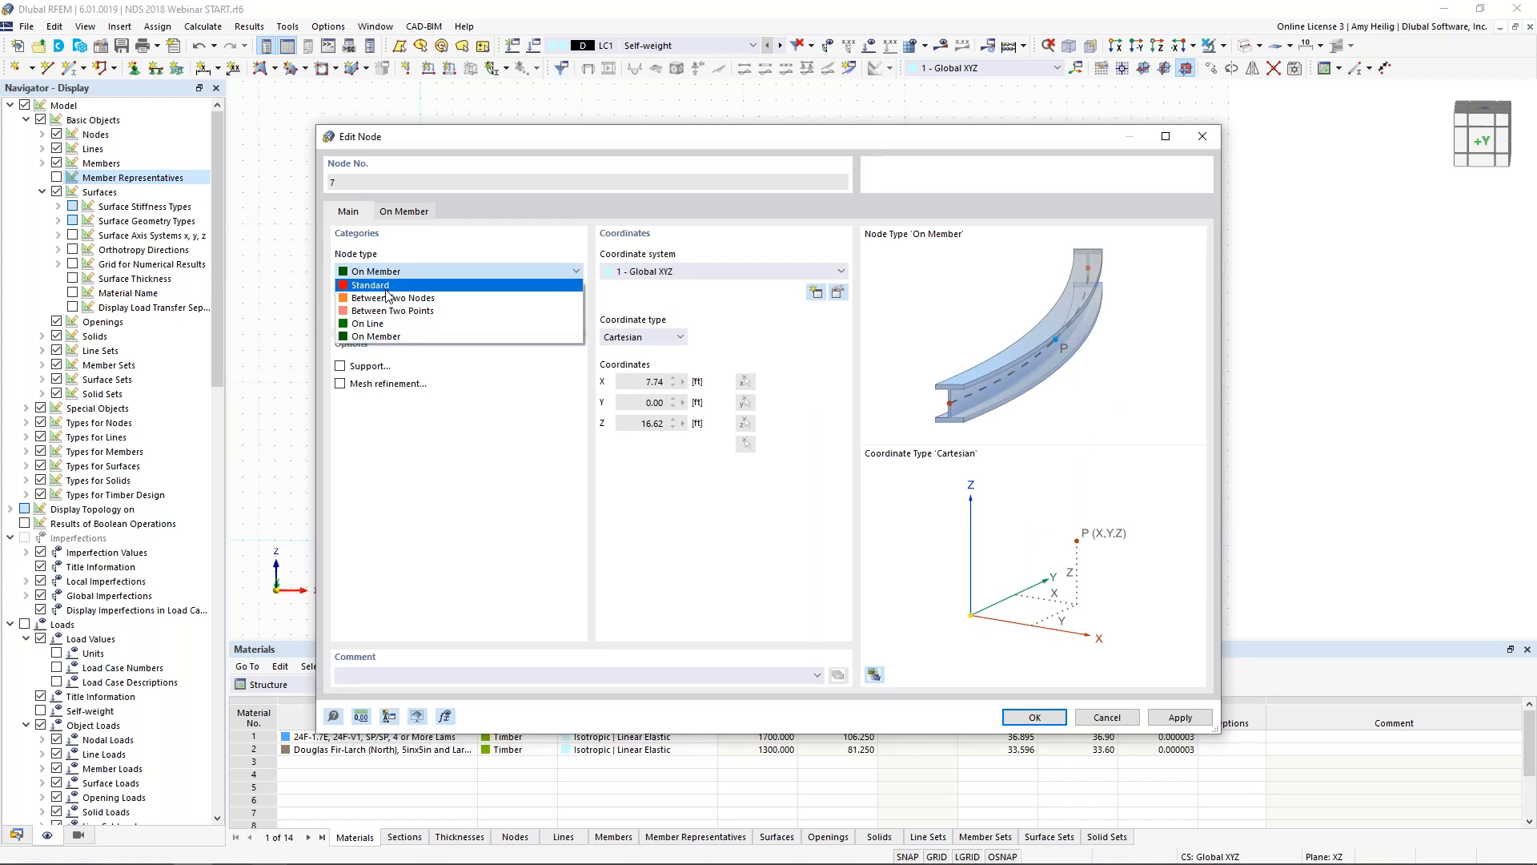
{"action": "left_click", "coordinate": [392, 336]}
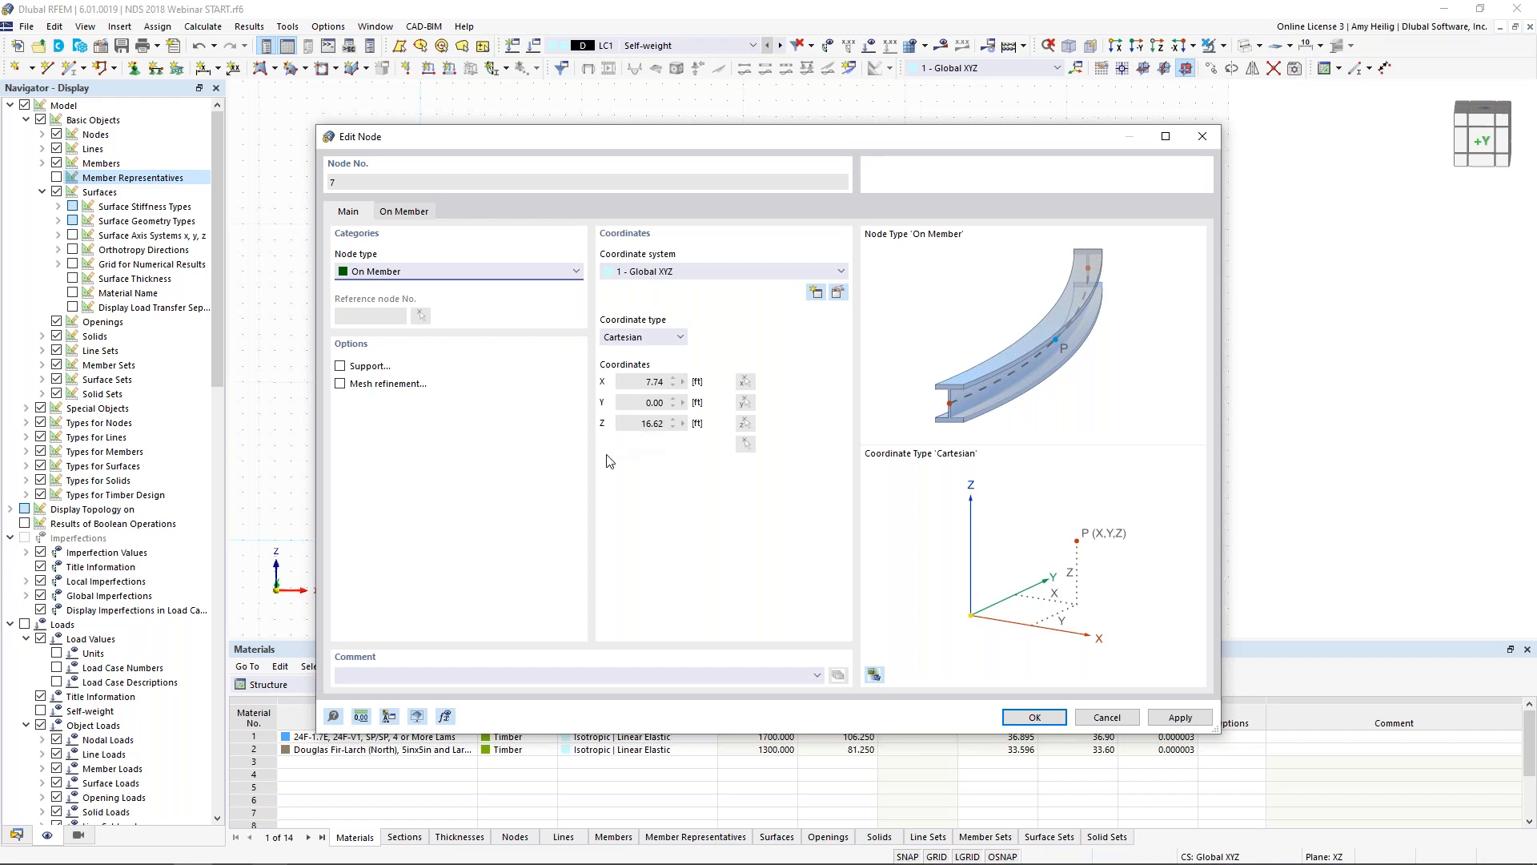
{"action": "left_click", "coordinate": [1109, 717]}
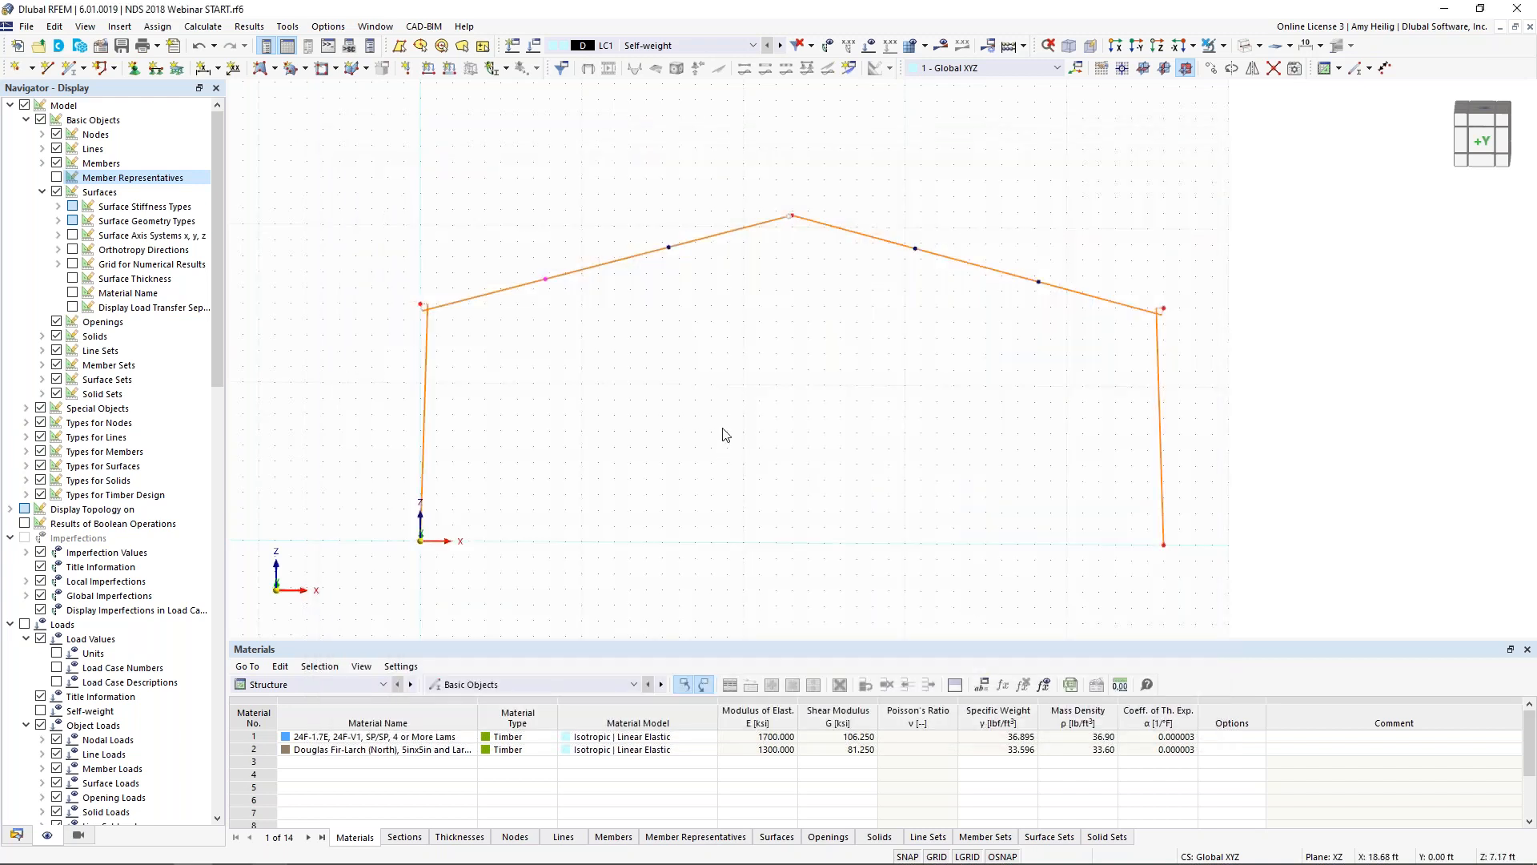
Select the whole gable frame and set it up for copying in 4 steps with a Y displacement of 16 ft
{"action": "left_click_drag", "start_coordinate": [1267, 450], "coordinate": [343, 173]}
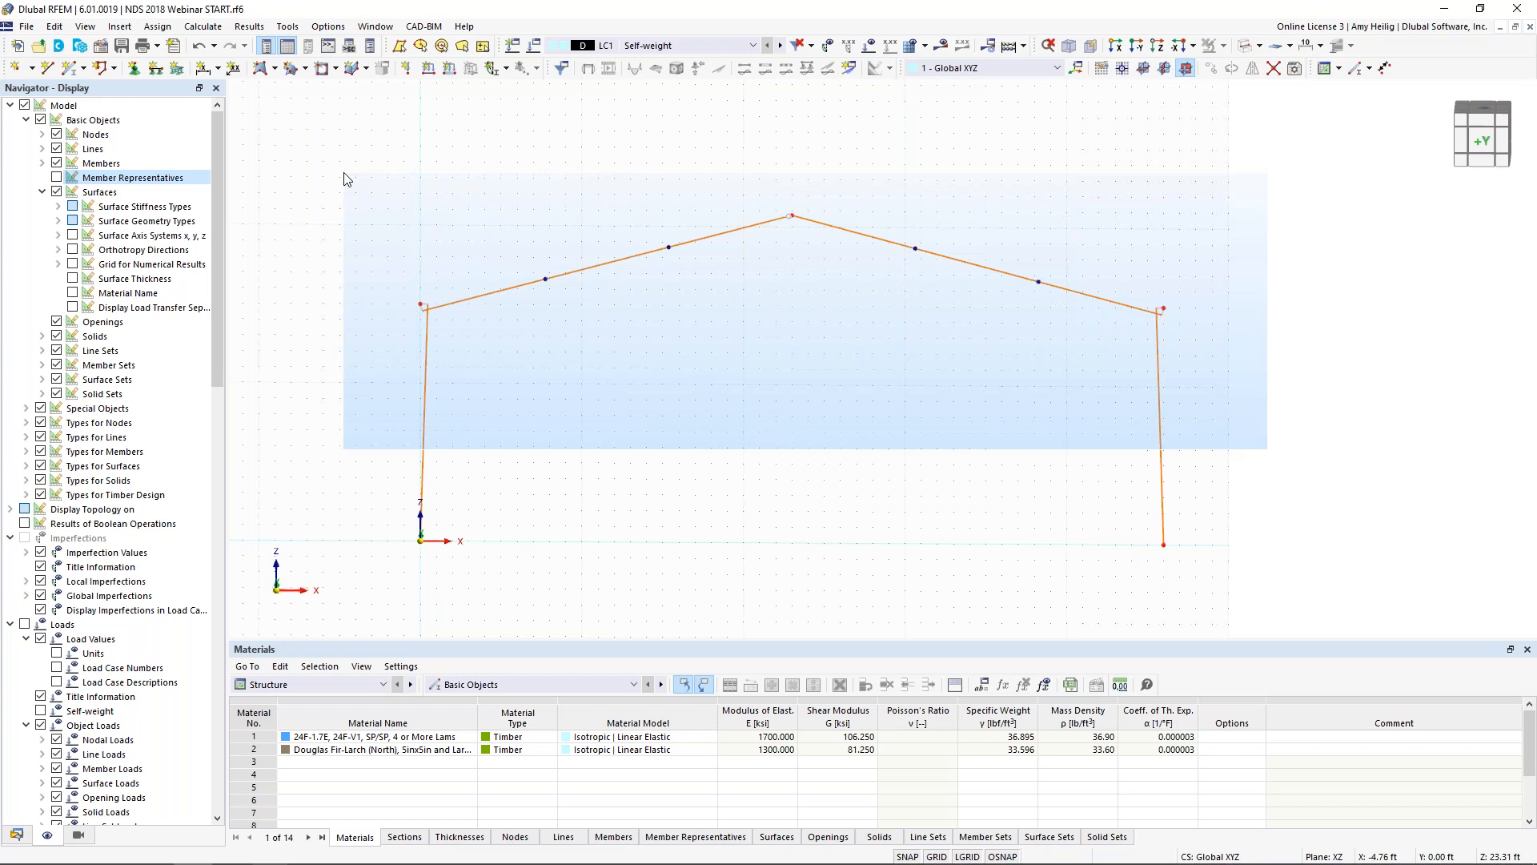
{"action": "left_click_drag", "start_coordinate": [344, 179], "coordinate": [345, 178]}
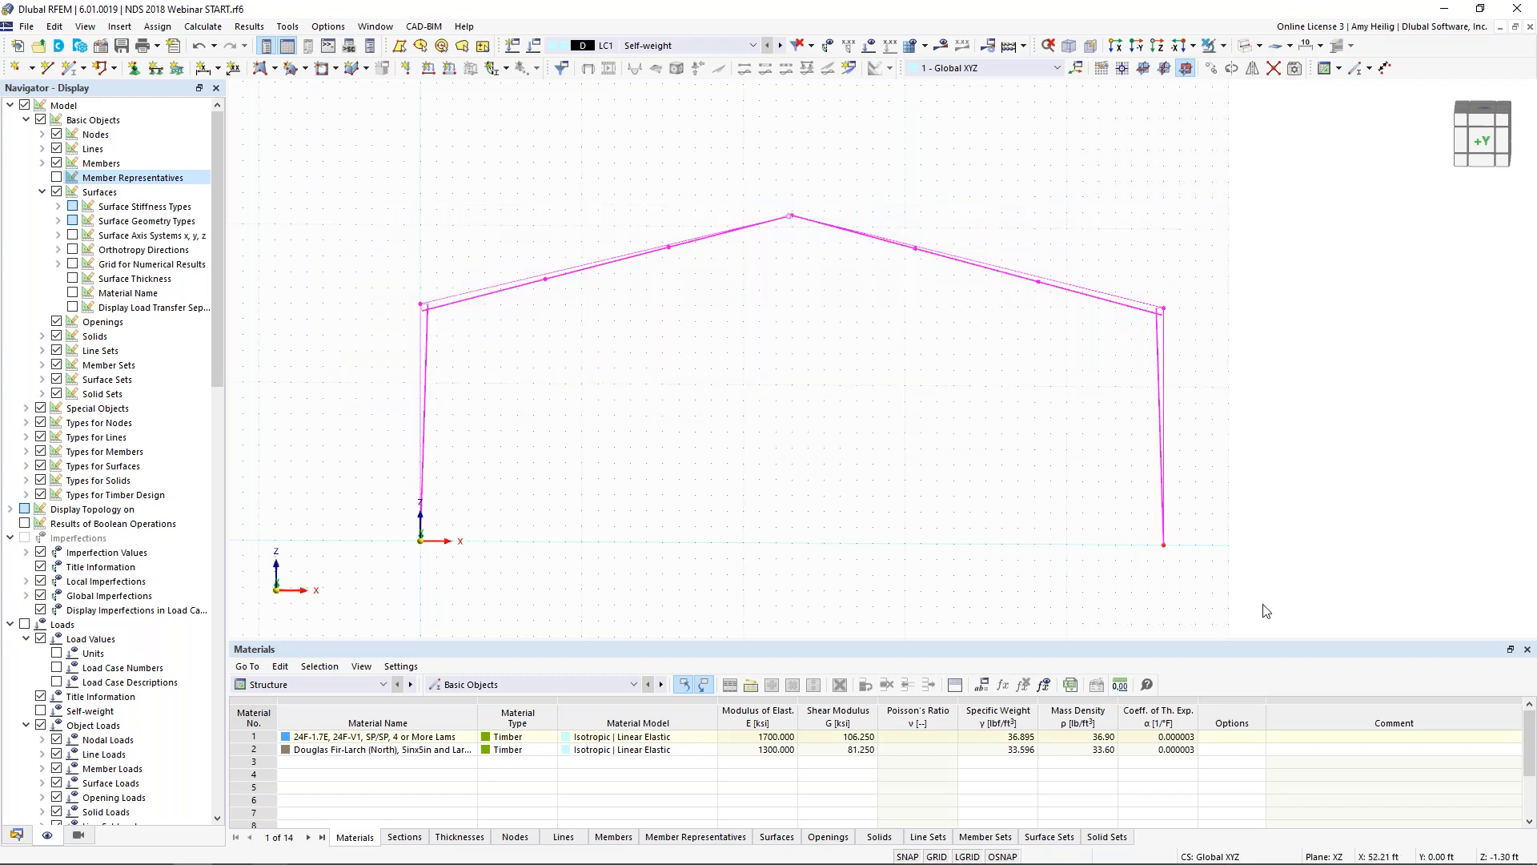
{"action": "left_click", "coordinate": [1211, 69]}
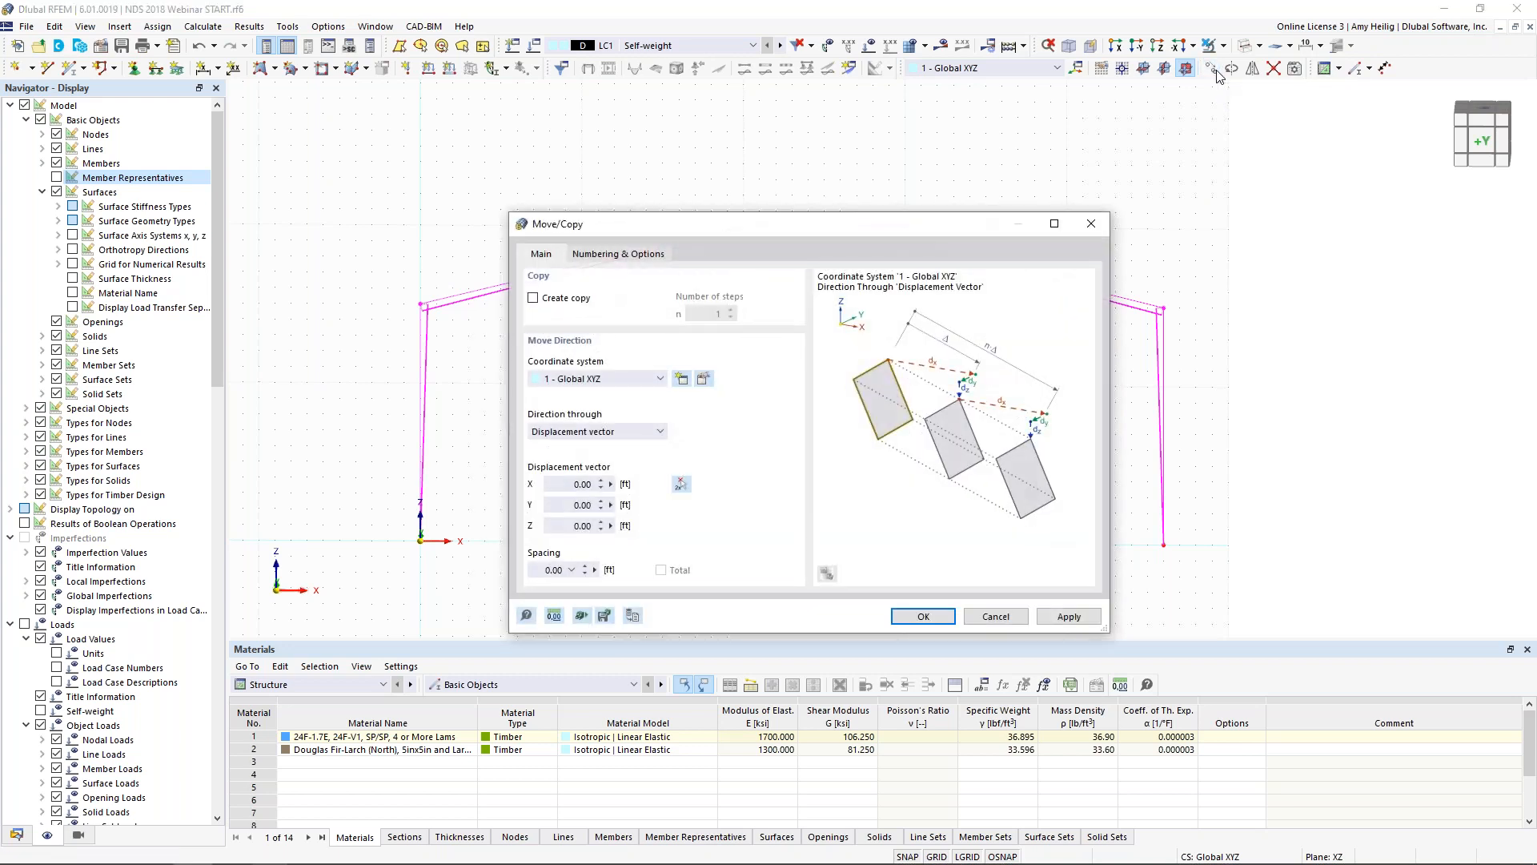
{"action": "left_click", "coordinate": [533, 297]}
{"action": "left_click", "coordinate": [730, 310]}
{"action": "left_click", "coordinate": [730, 309]}
{"action": "left_click", "coordinate": [580, 504]}
{"action": "type", "text": "16"}
Enable step links that connect the copied nodes with members, and give the new template member the type Truss
{"action": "left_click", "coordinate": [638, 258]}
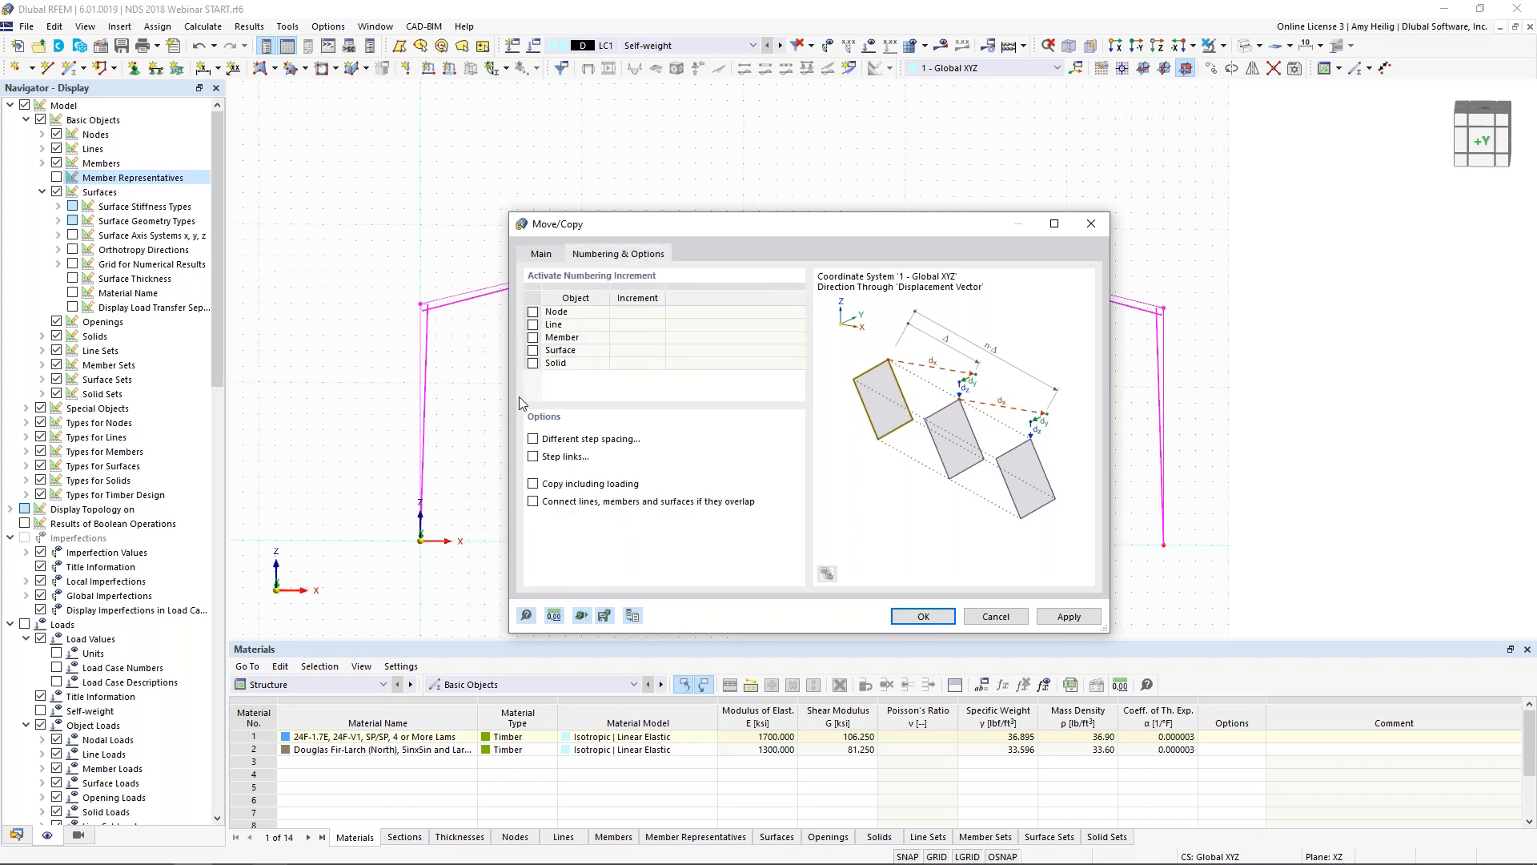
{"action": "left_click", "coordinate": [533, 458]}
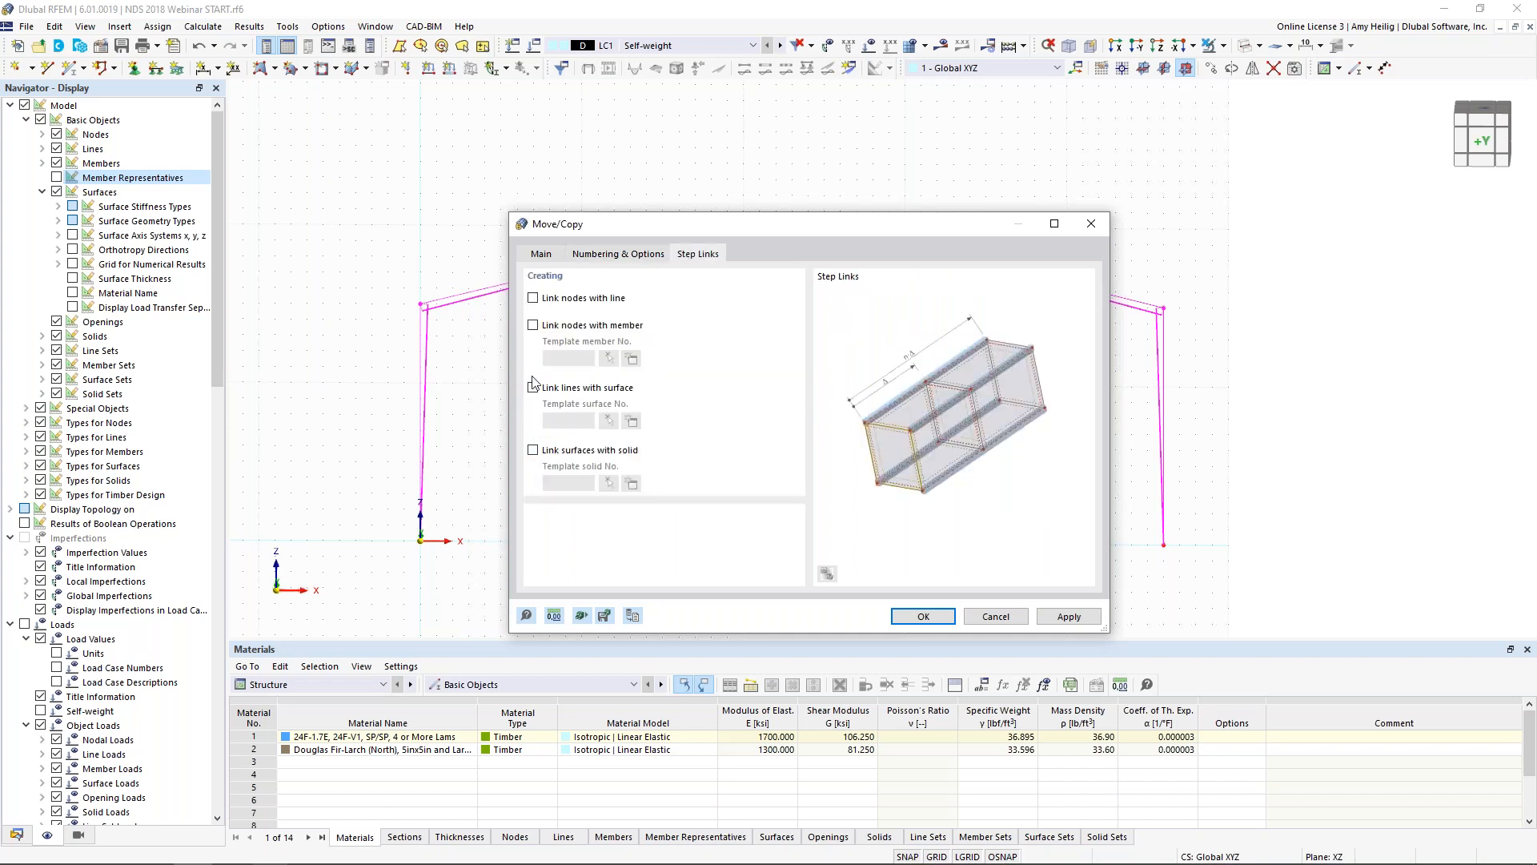
{"action": "left_click", "coordinate": [533, 325]}
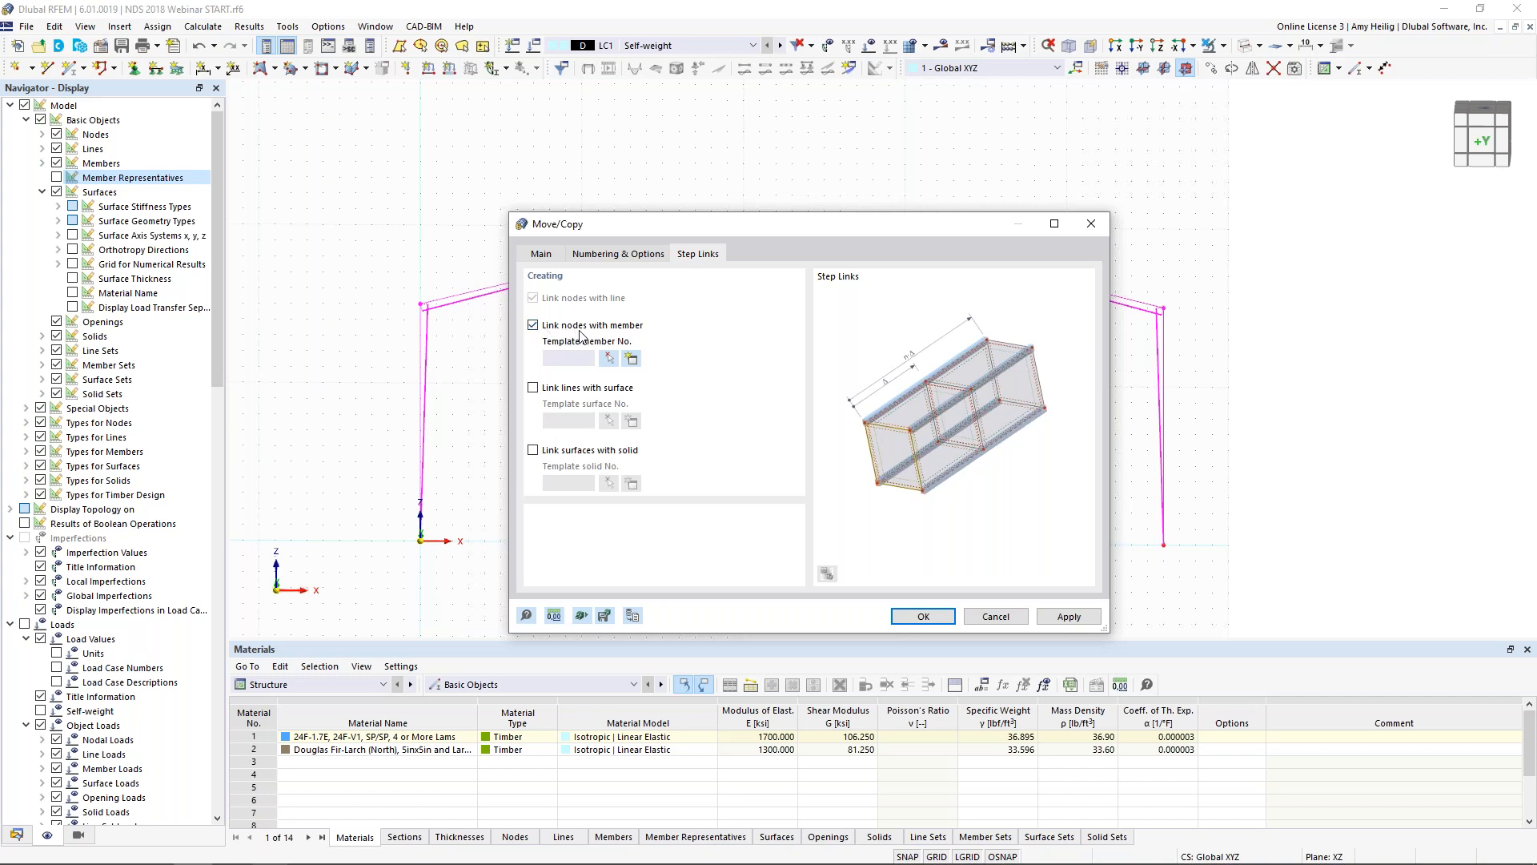
{"action": "left_click", "coordinate": [630, 359]}
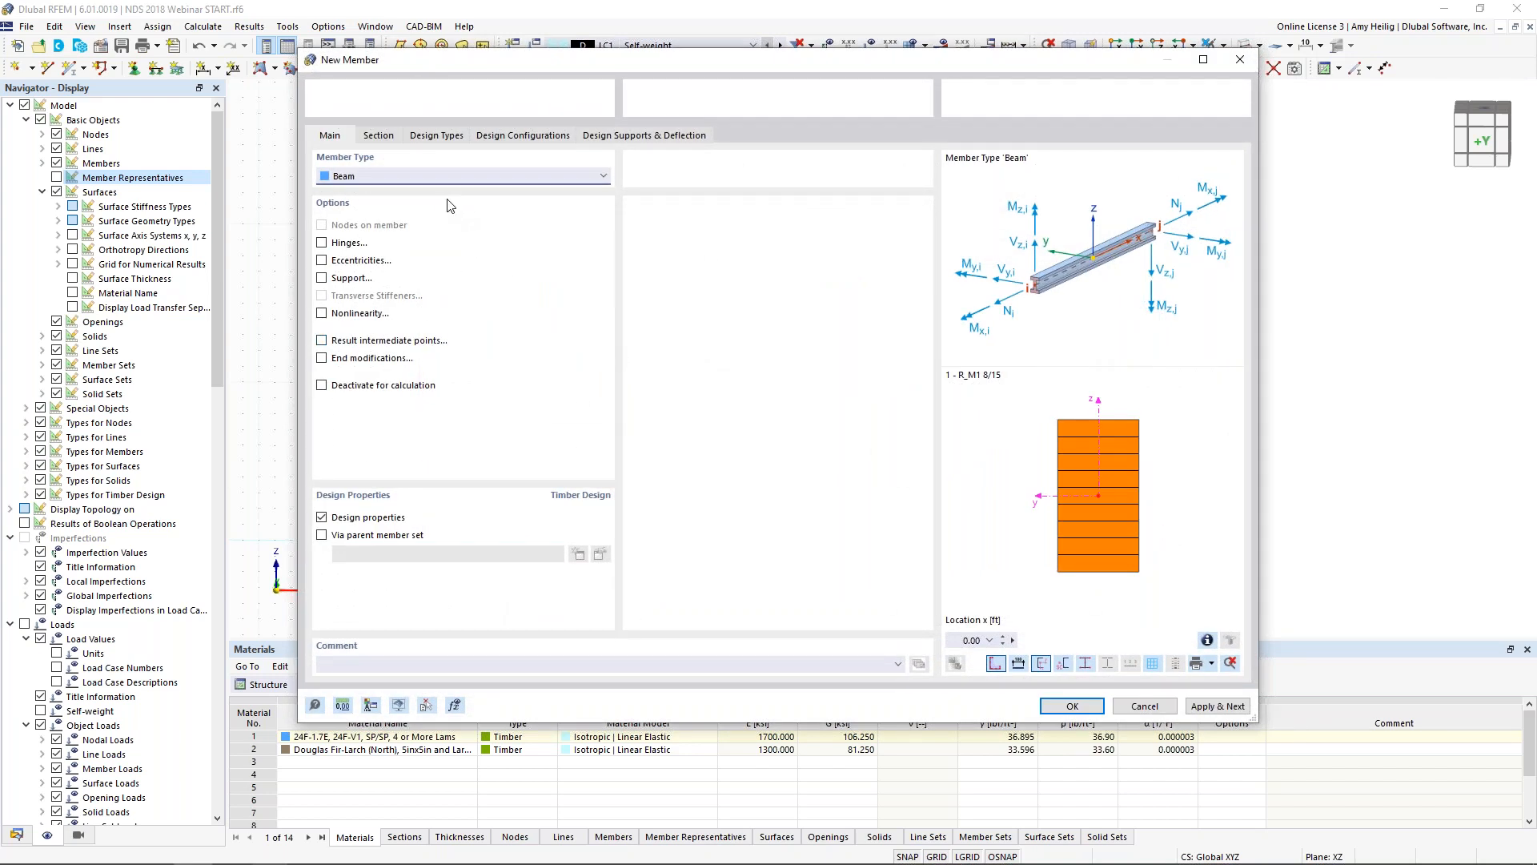
{"action": "left_click", "coordinate": [456, 179]}
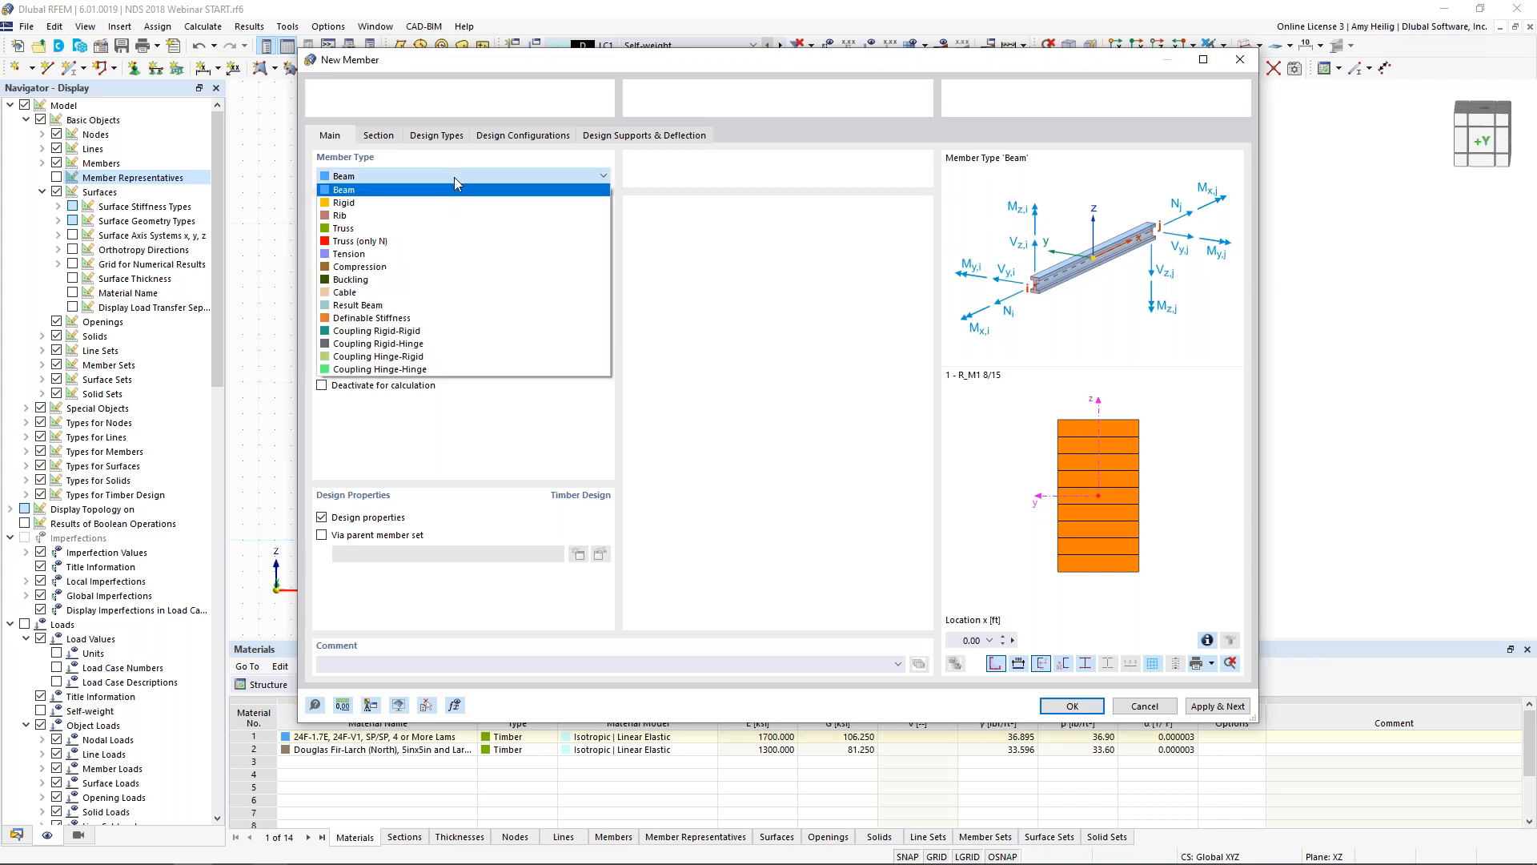
{"action": "left_click", "coordinate": [441, 230]}
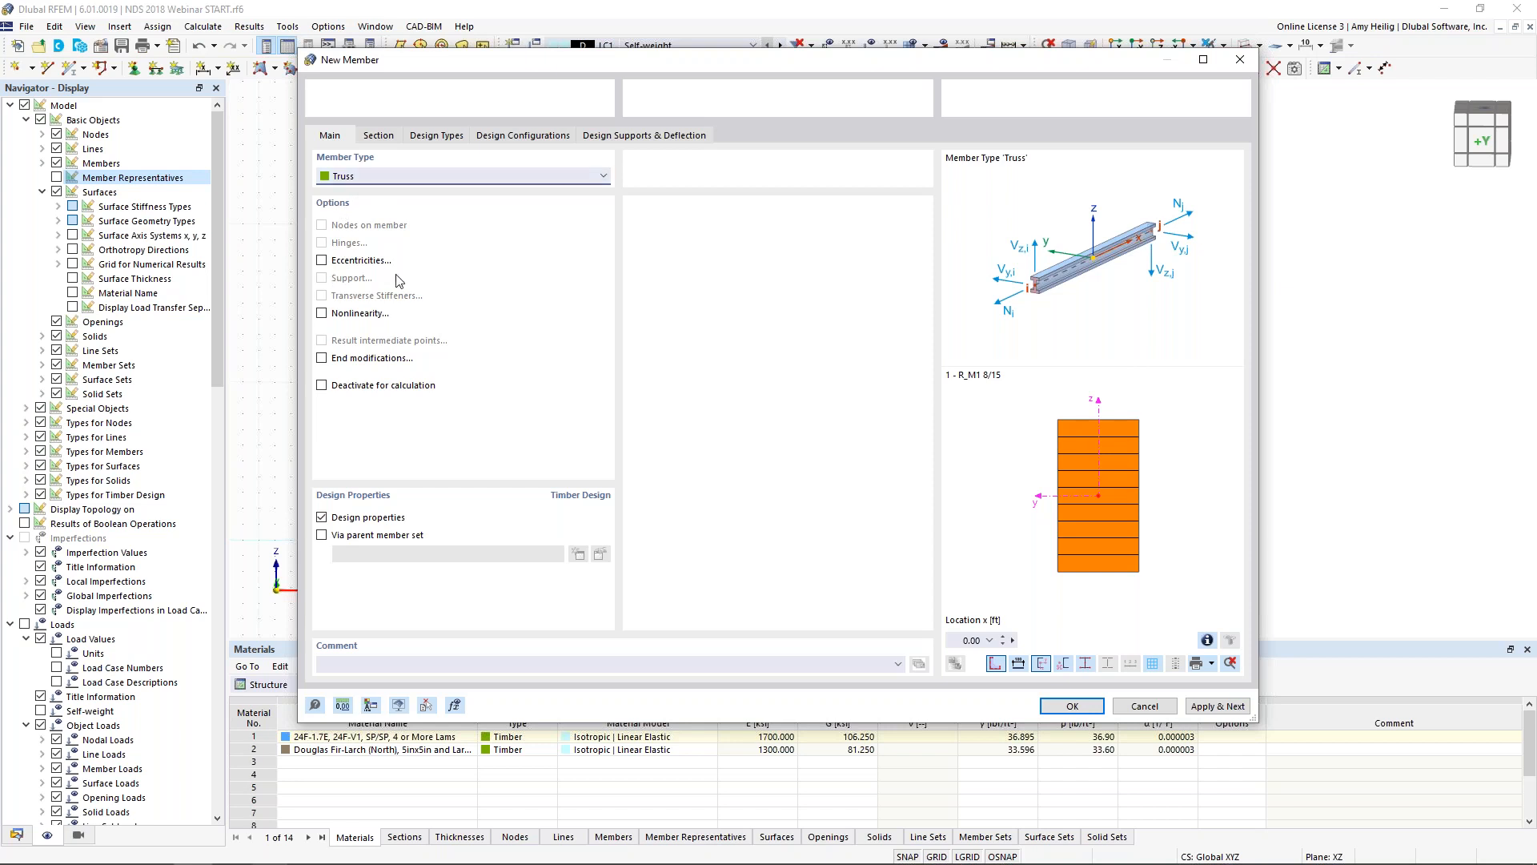
Assign section 3 - SQ_M1 6 in Douglas Fir-Larch (North) to the template member and create the linked frame copies
{"action": "left_click", "coordinate": [379, 136]}
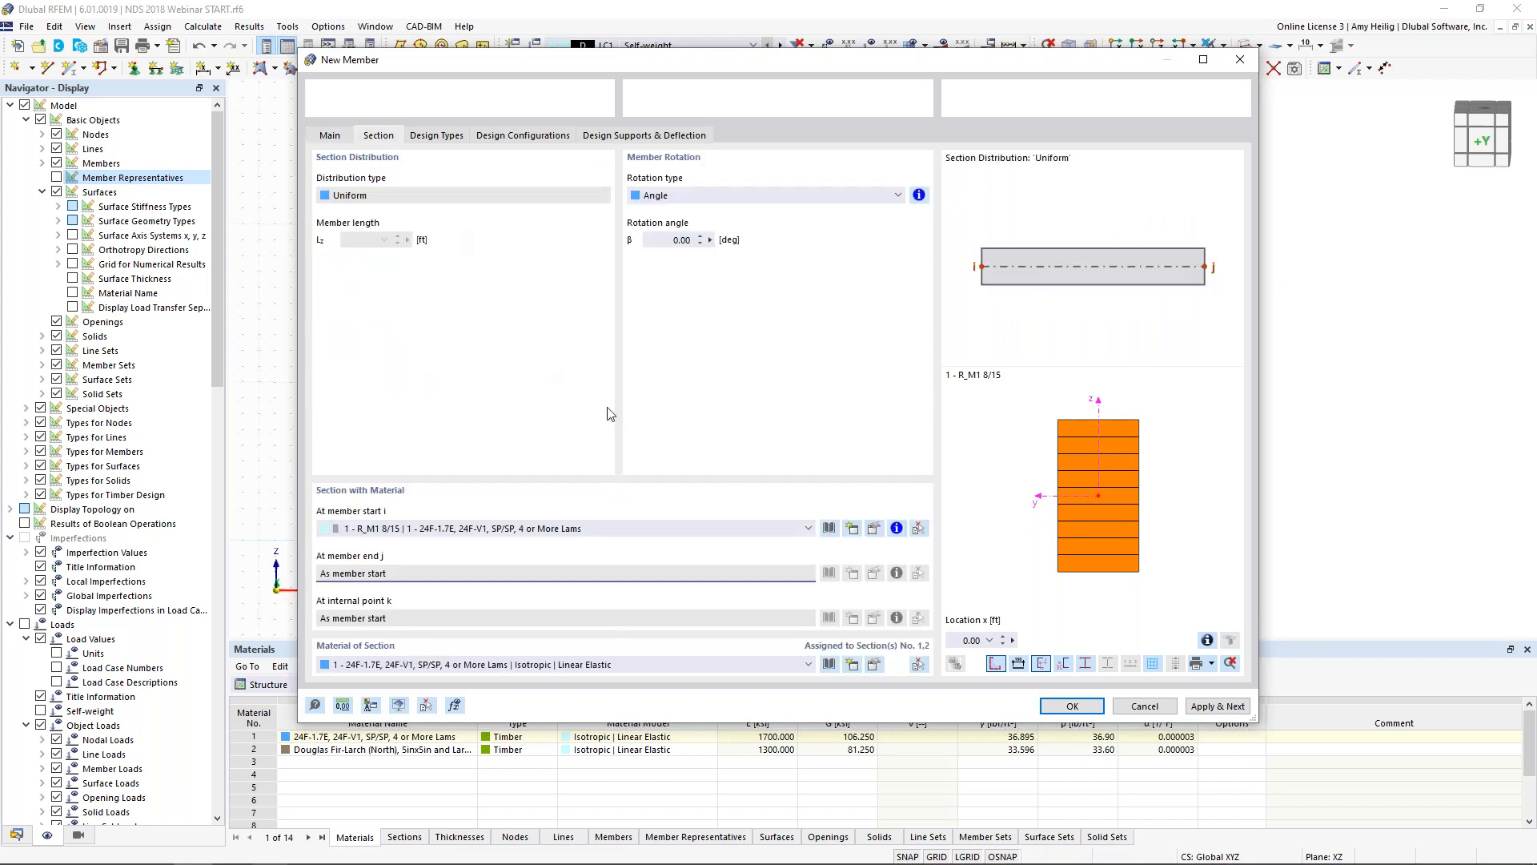
{"action": "left_click", "coordinate": [610, 529]}
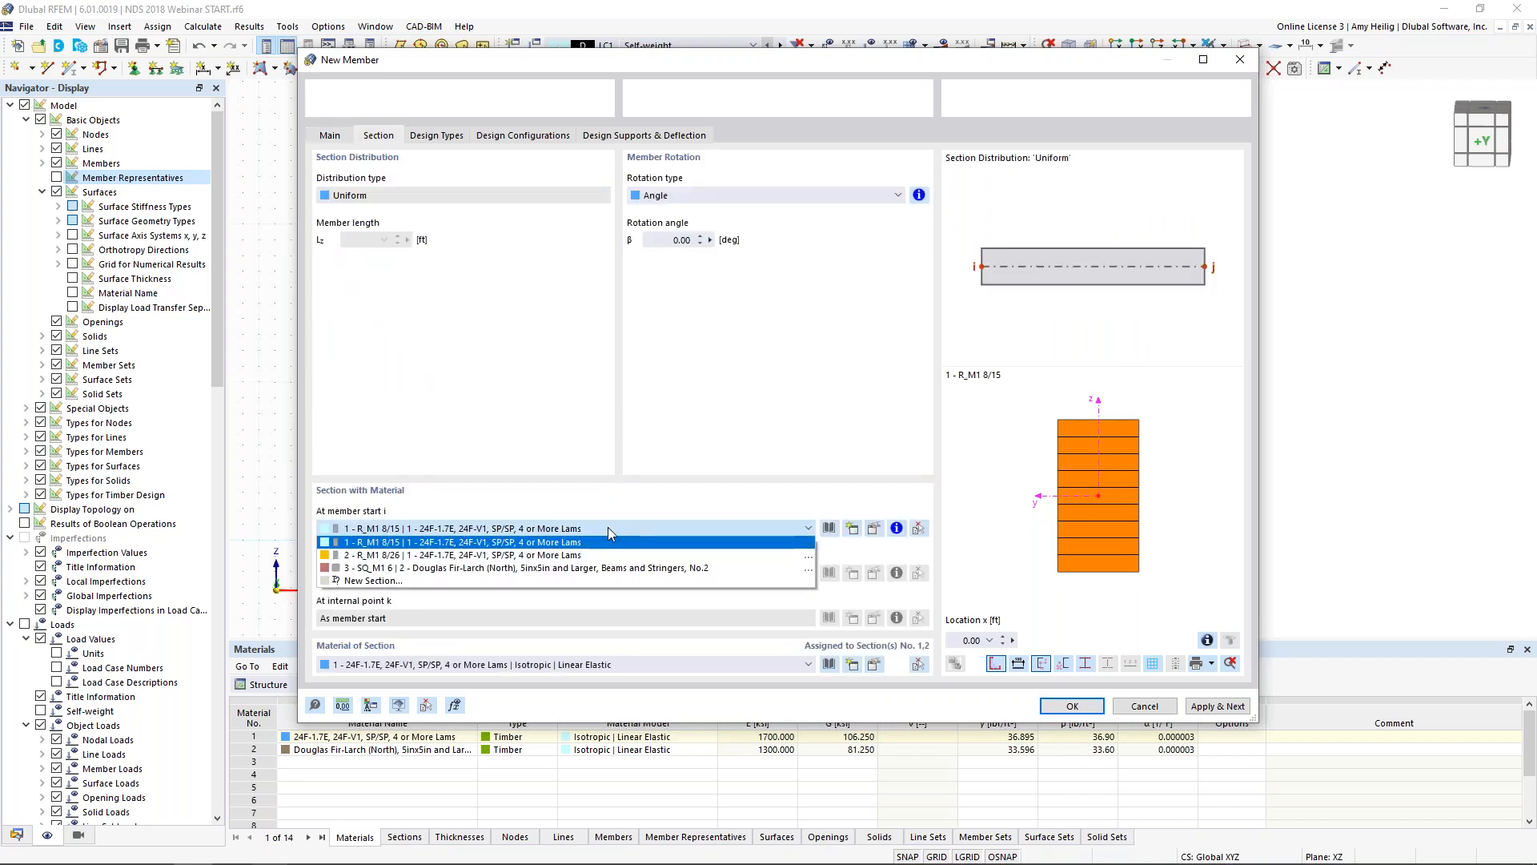
{"action": "left_click", "coordinate": [588, 568]}
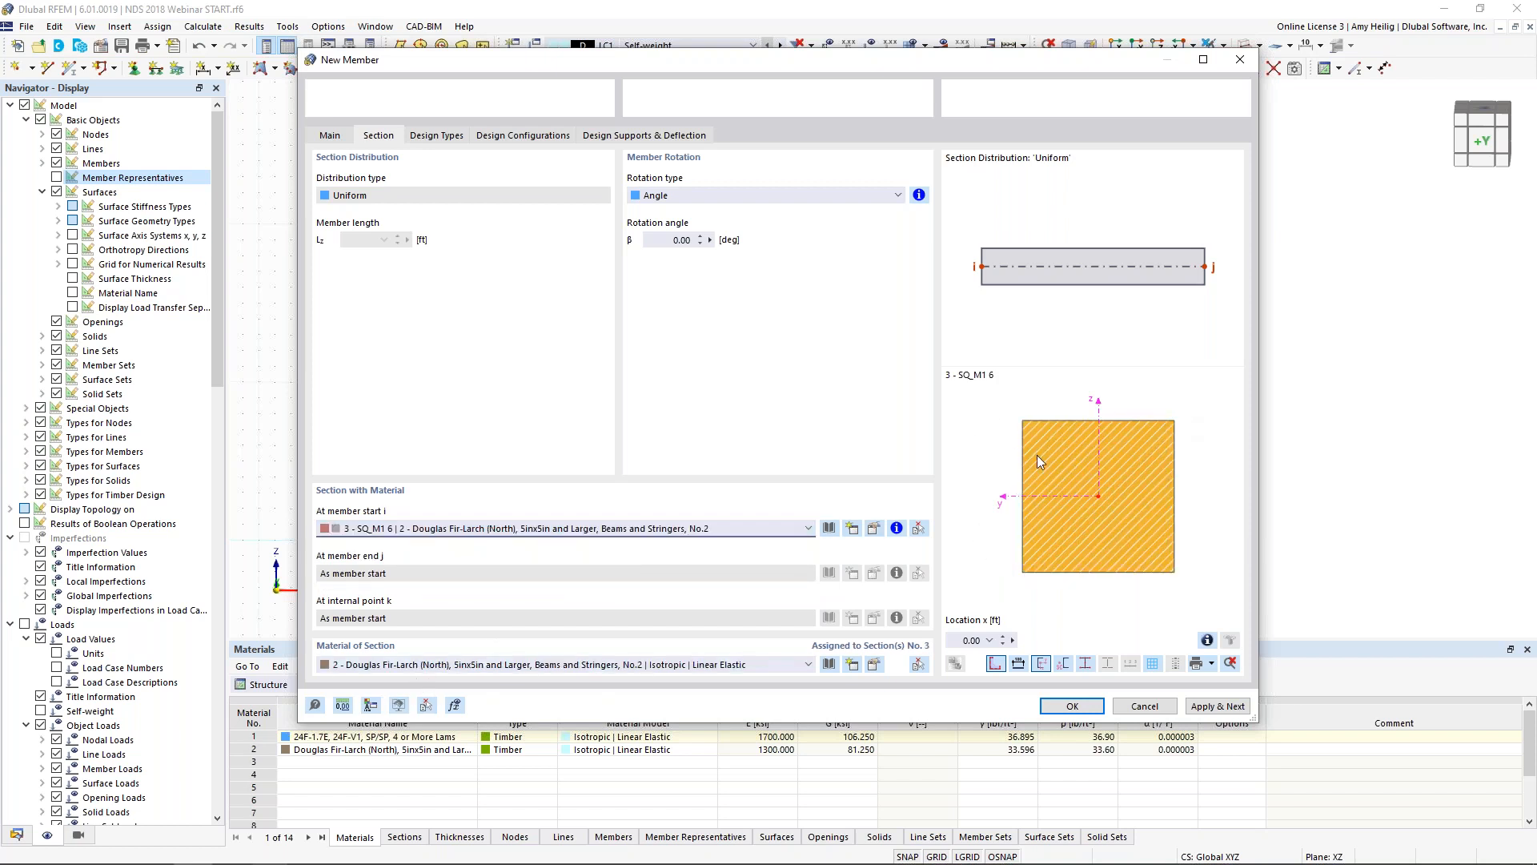
{"action": "left_click", "coordinate": [1072, 705]}
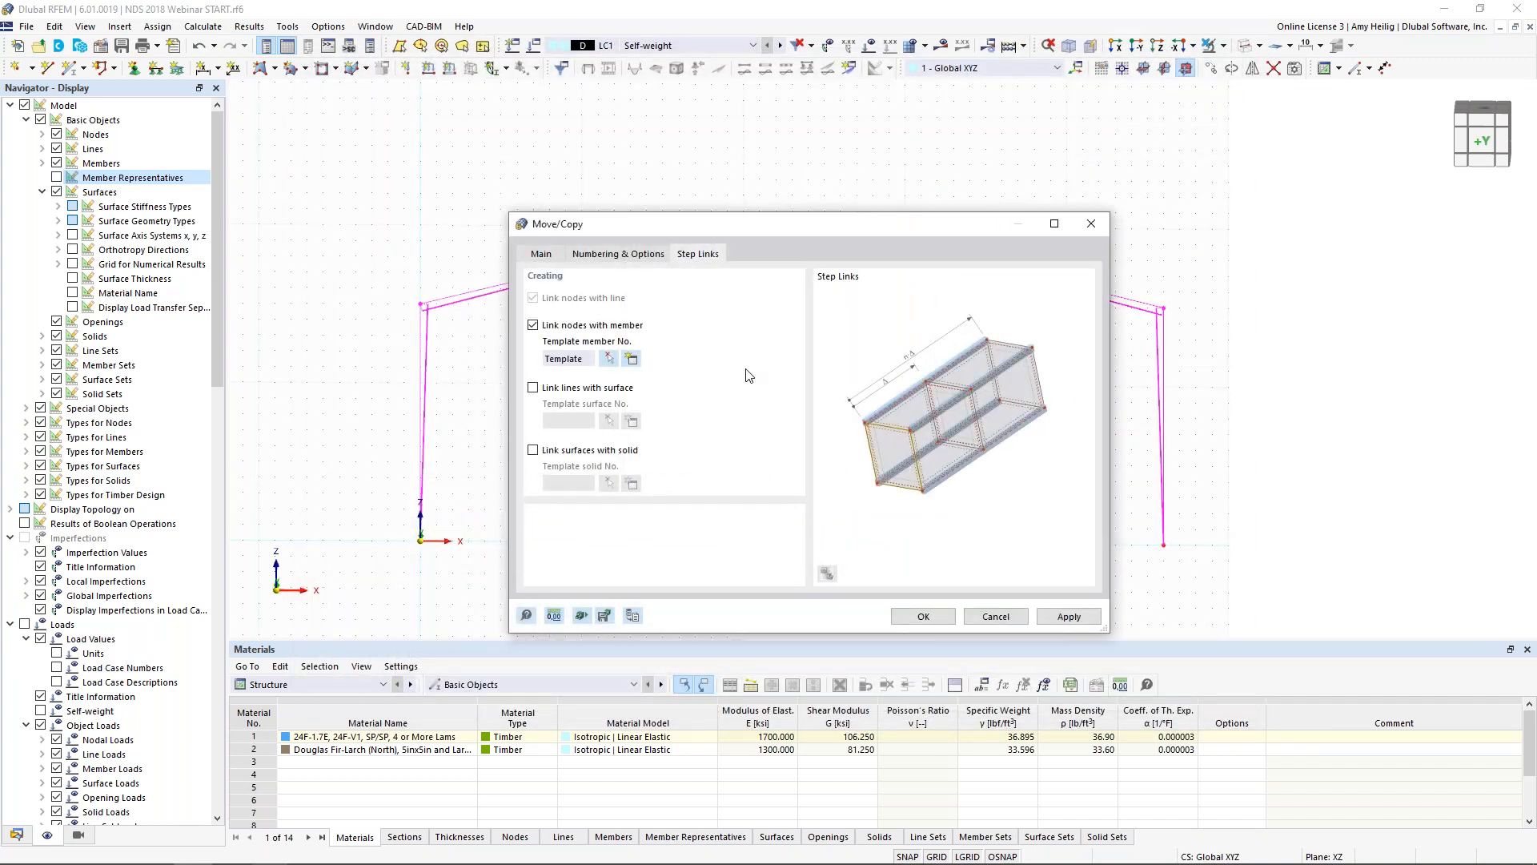
{"action": "left_click", "coordinate": [914, 618]}
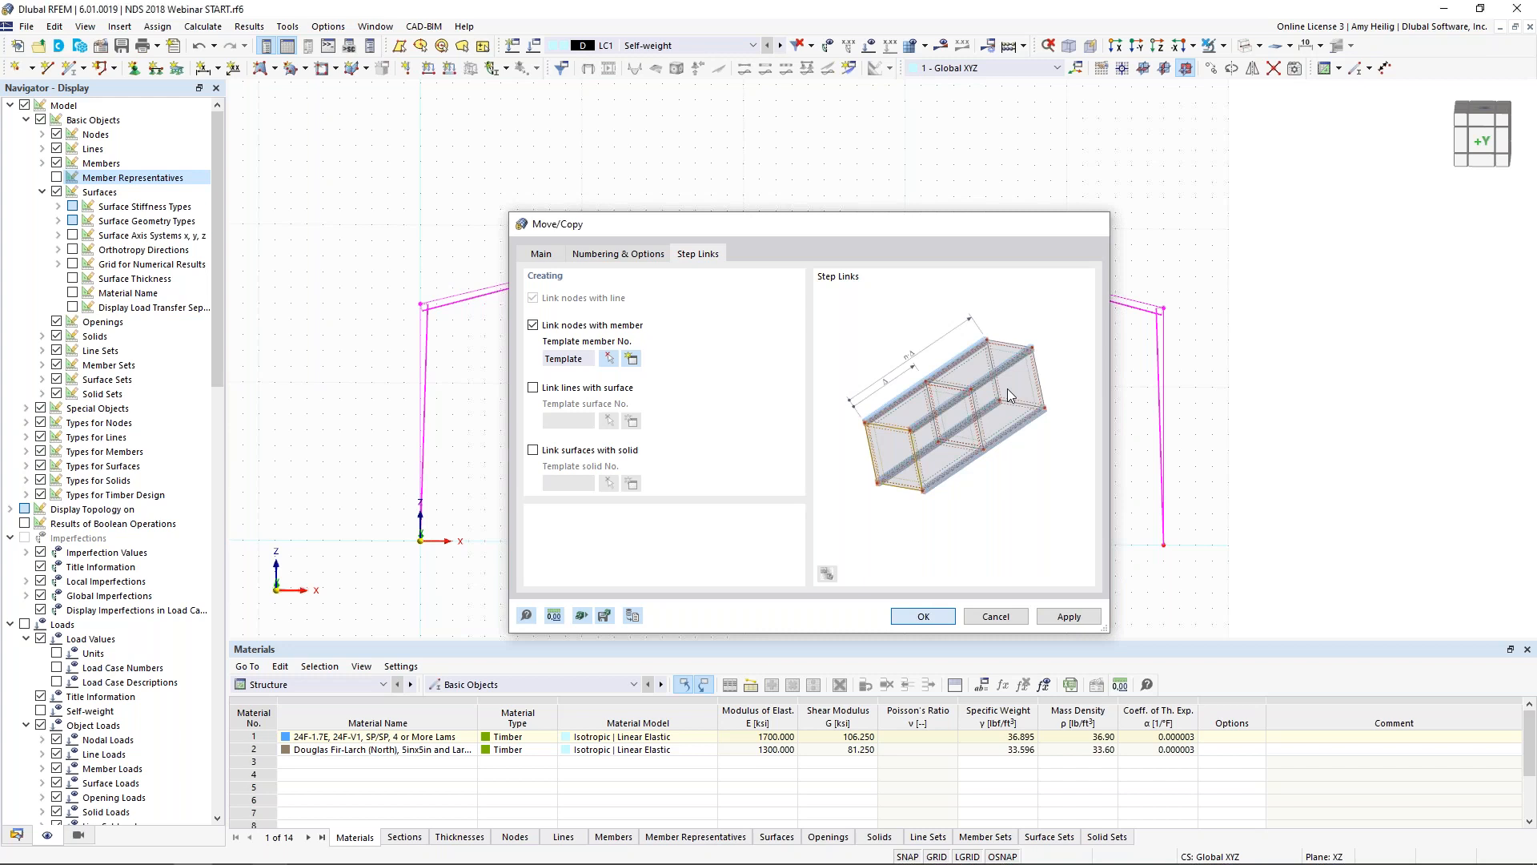
Inspect the copied frames and connecting members in 3D with solid rendering, and return to the wireframe display
{"action": "left_click", "coordinate": [1033, 383]}
{"action": "middle_click_drag", "start_coordinate": [1034, 383], "coordinate": [911, 398], "text": "ctrl"}
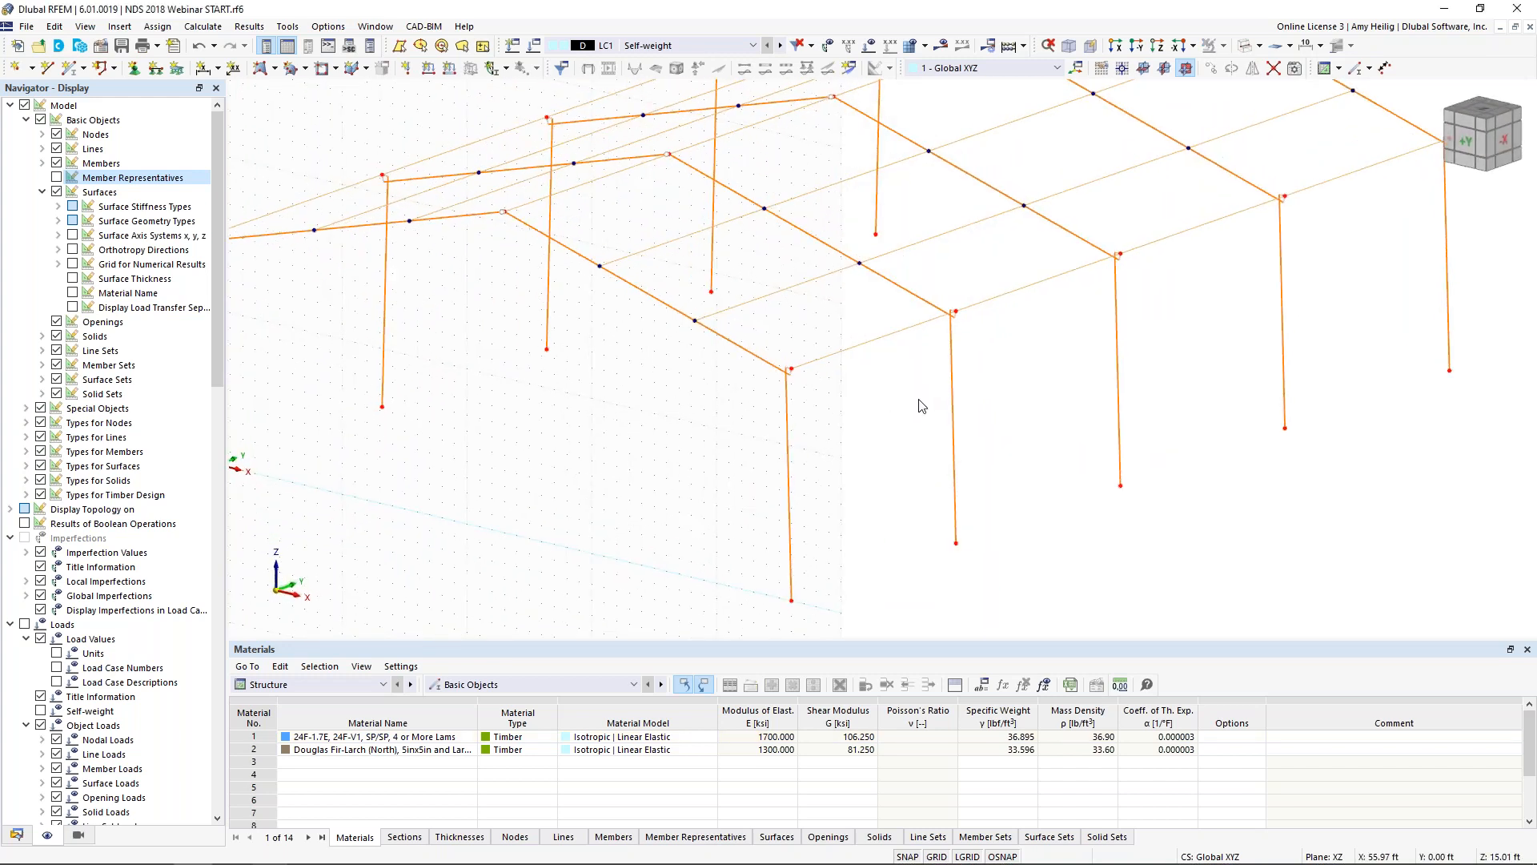
{"action": "scroll", "coordinate": [911, 400], "scroll_direction": "down", "scroll_amount": 2}
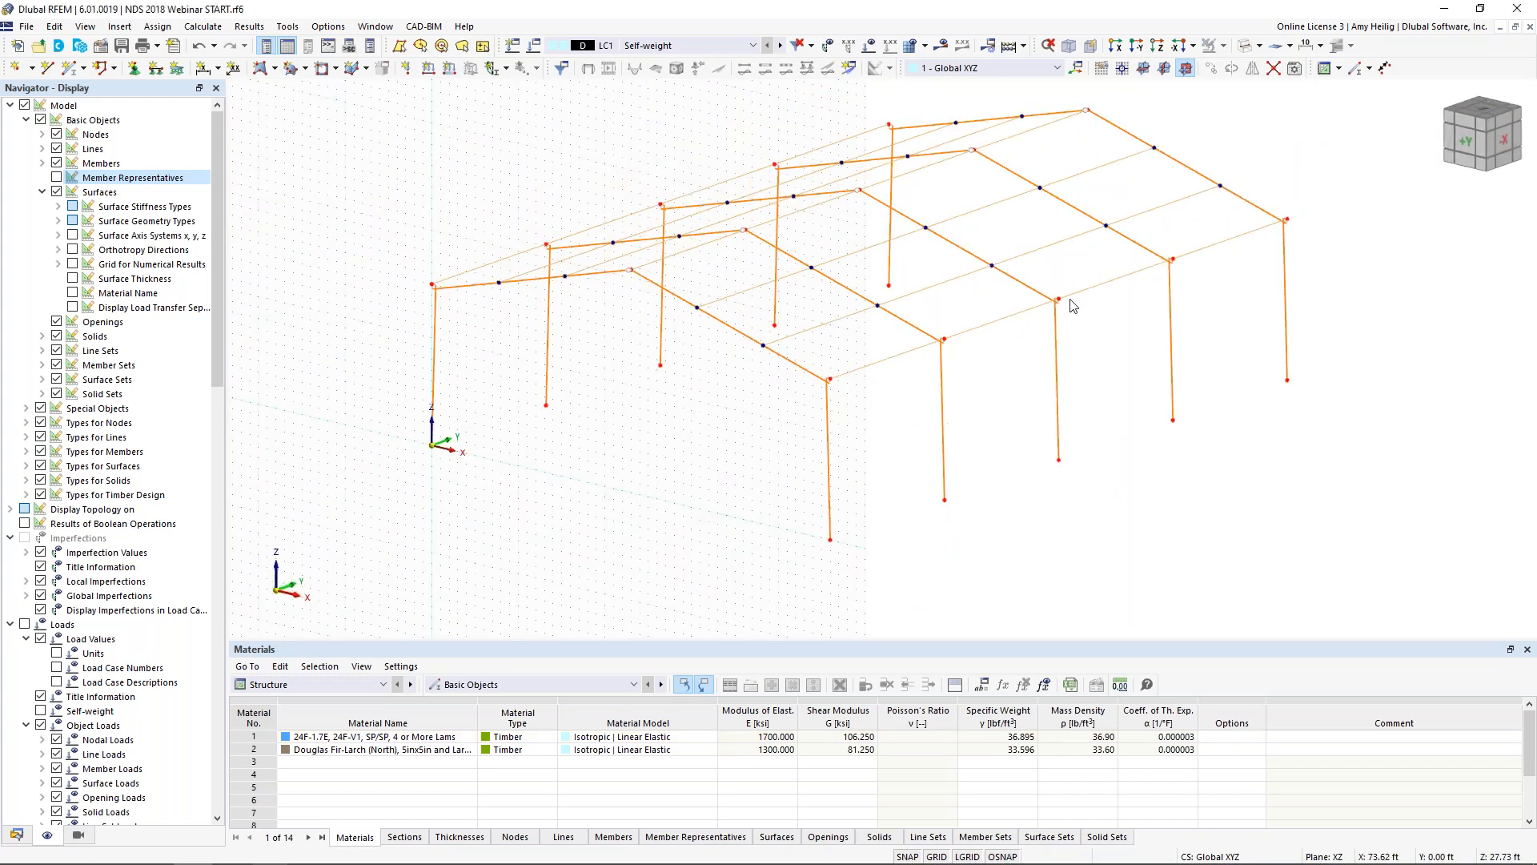
{"action": "left_click", "coordinate": [1245, 46]}
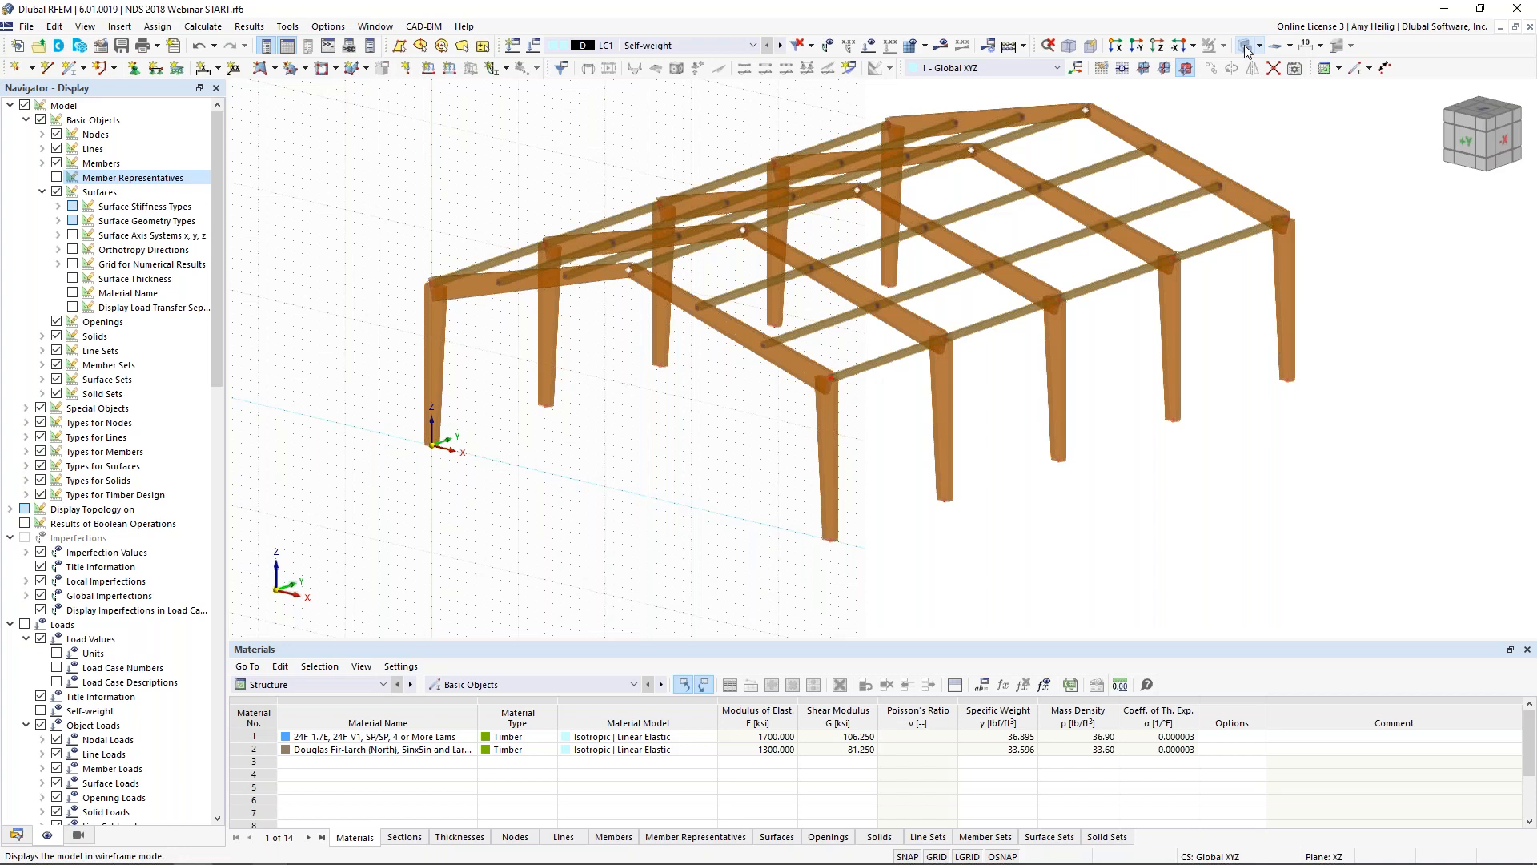
{"action": "left_click", "coordinate": [1244, 46]}
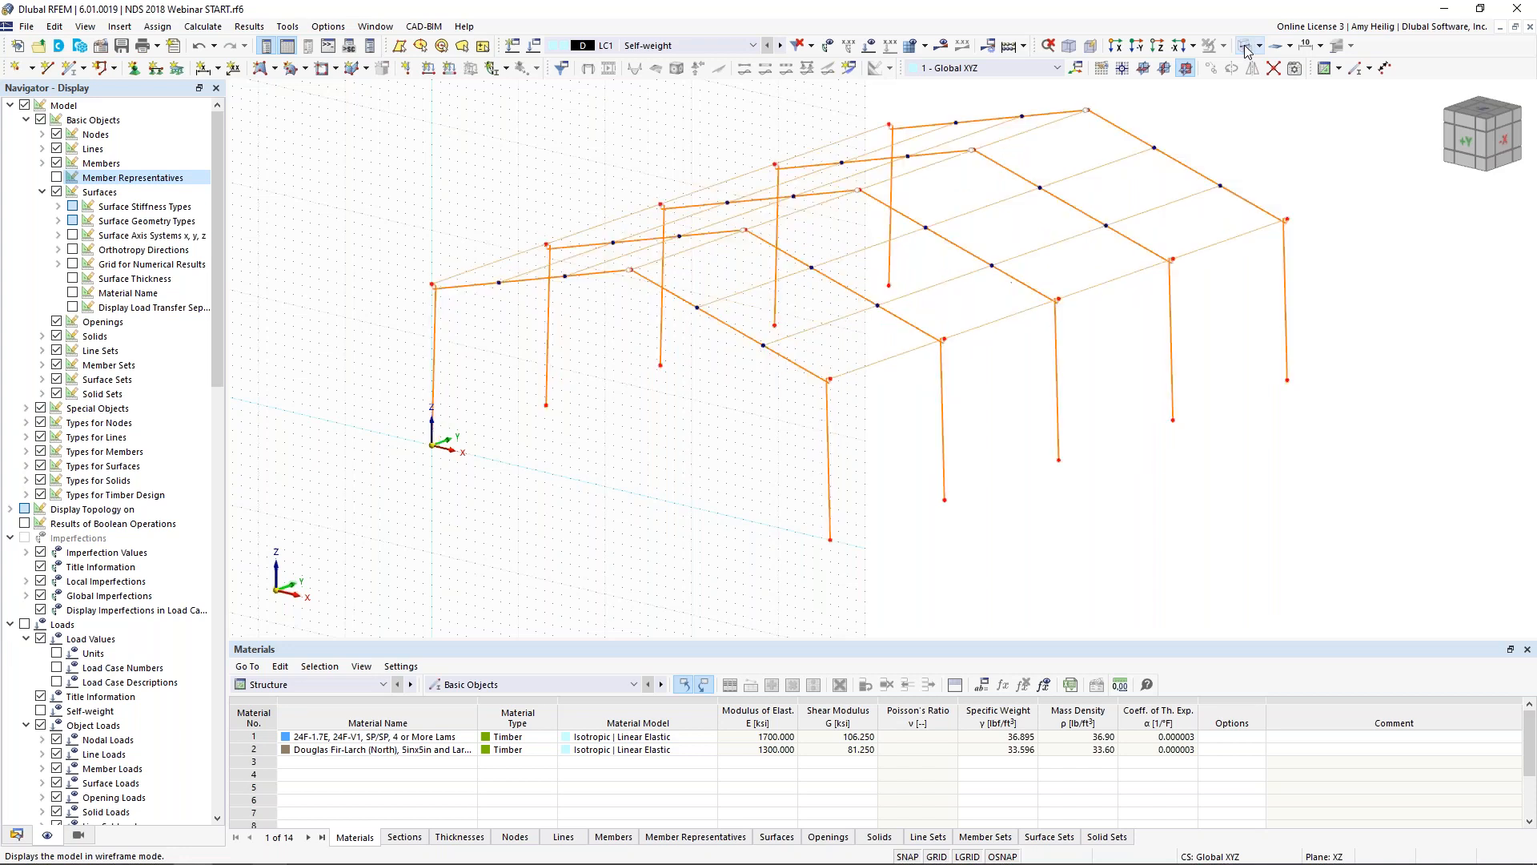
Place the work plane origin at the upper intermediate node (X 15.37 ft) of the front frame's original rafter
{"action": "middle_click_drag", "start_coordinate": [699, 449], "coordinate": [767, 444], "text": "ctrl"}
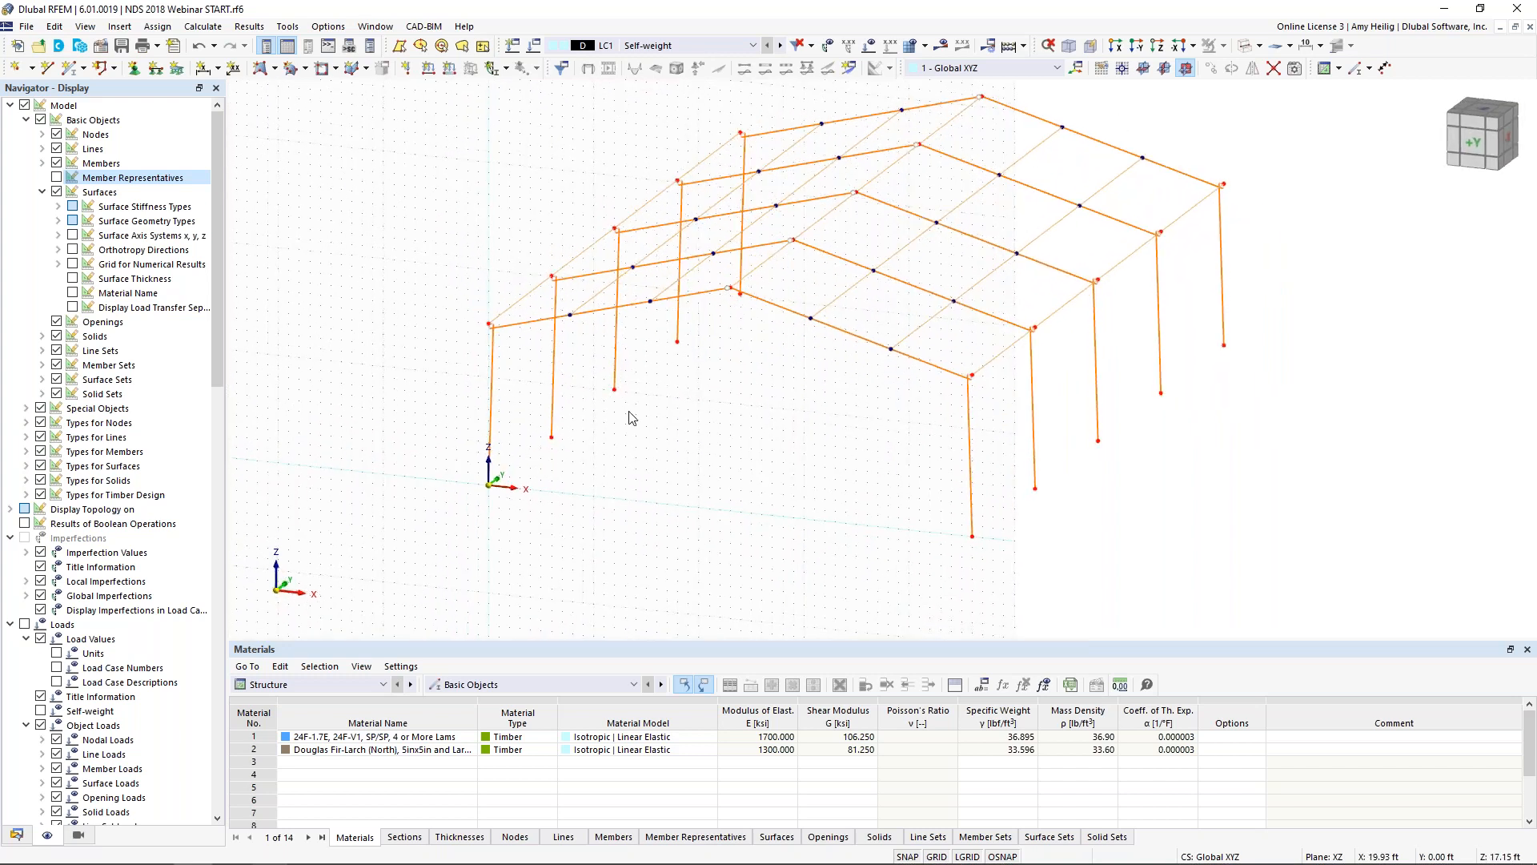
{"action": "left_click", "coordinate": [1123, 70]}
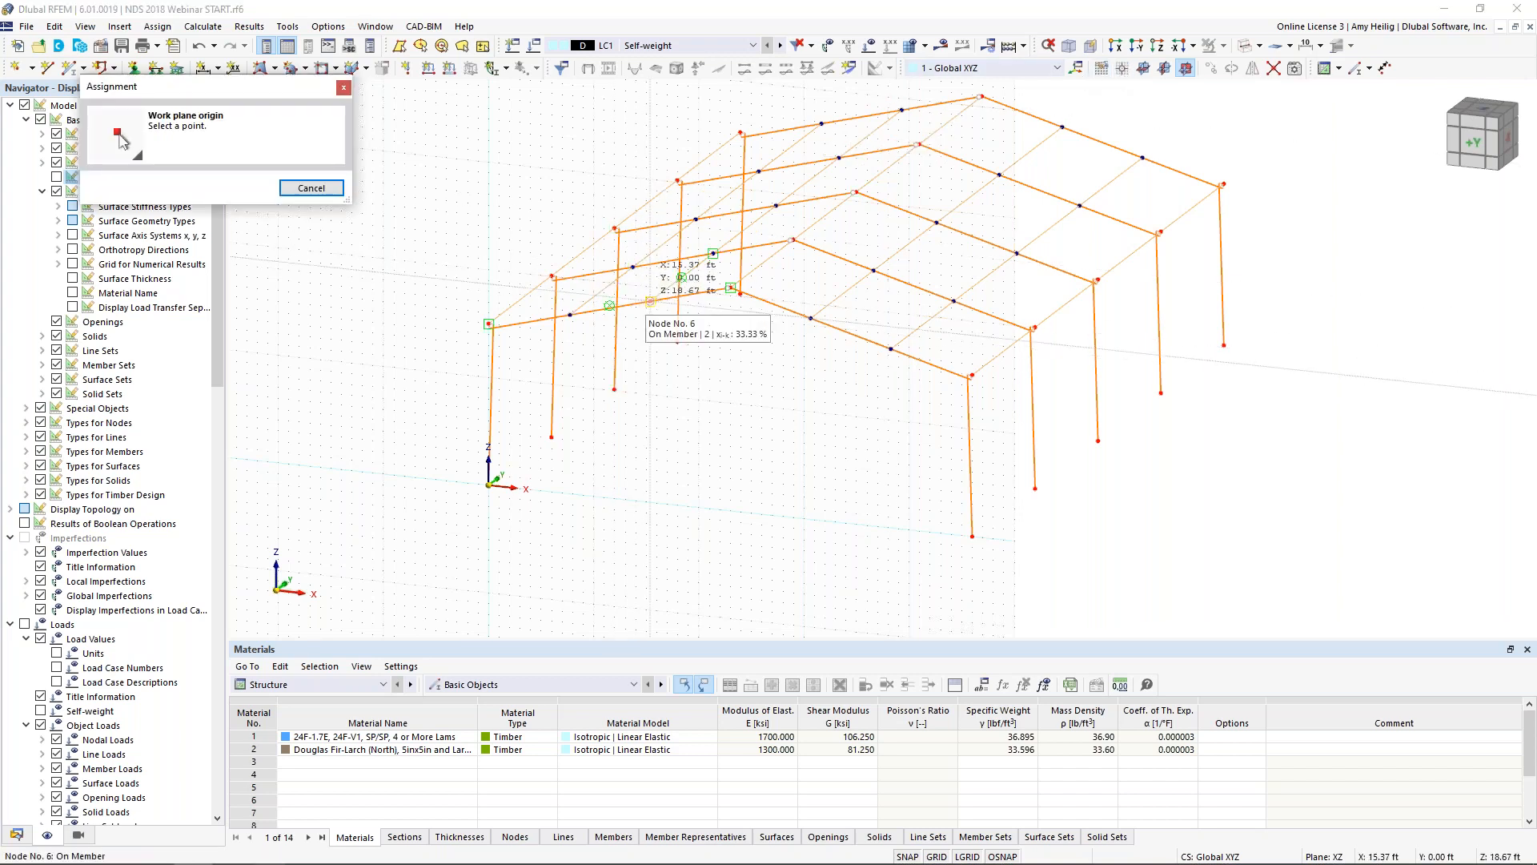
{"action": "left_click", "coordinate": [650, 302]}
{"action": "scroll", "coordinate": [643, 386], "scroll_direction": "down", "scroll_amount": 2}
{"action": "mouse_move", "coordinate": [642, 387]}
{"action": "middle_mouse_down", "text": "ctrl"}
{"action": "mouse_move", "coordinate": [824, 353]}
{"action": "mouse_move", "coordinate": [991, 350]}
{"action": "mouse_move", "coordinate": [699, 391]}
{"action": "mouse_move", "coordinate": [668, 373]}
{"action": "middle_mouse_up", "text": "ctrl"}
{"action": "scroll", "coordinate": [690, 365], "scroll_direction": "up", "scroll_amount": 2}
{"action": "scroll", "coordinate": [690, 359], "scroll_direction": "up", "scroll_amount": 2}
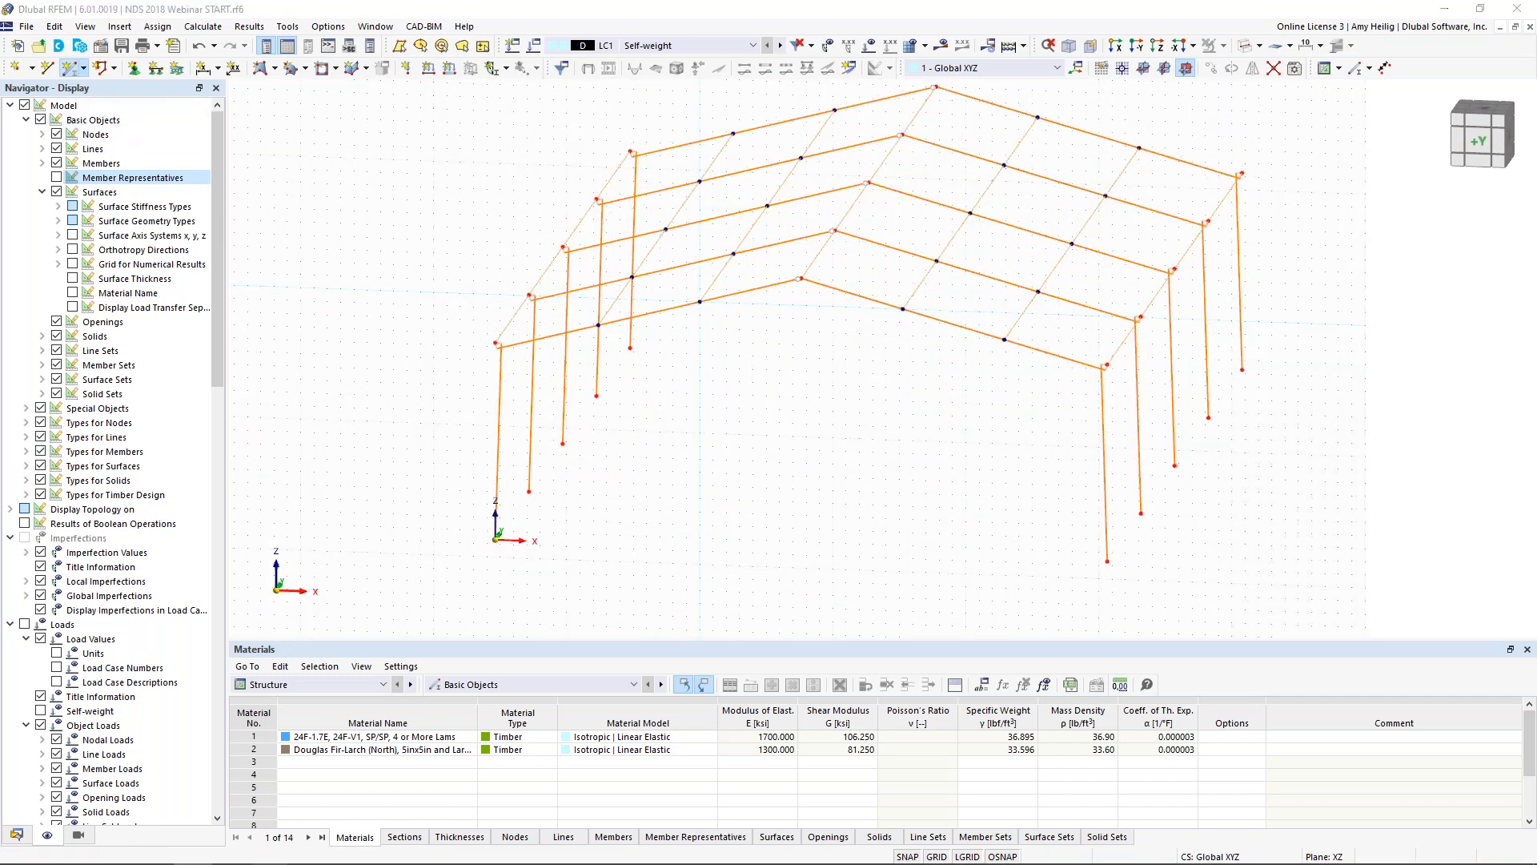
Define a new Beam member with section R_M1 8/15 and assign the existing local xyz member hinge at its end j
{"action": "left_click", "coordinate": [72, 72]}
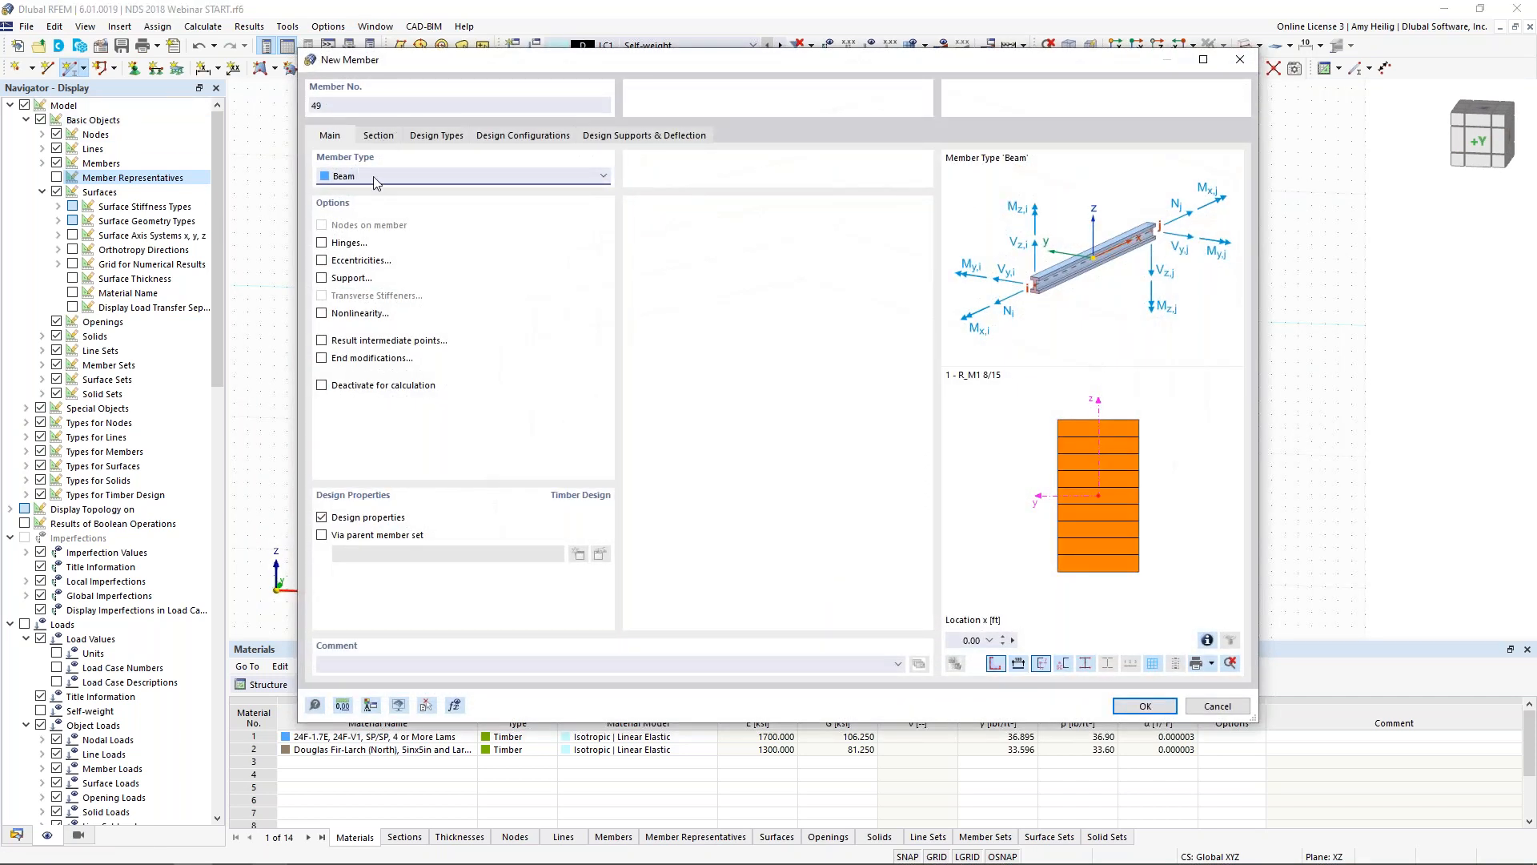
{"action": "left_click", "coordinate": [321, 242]}
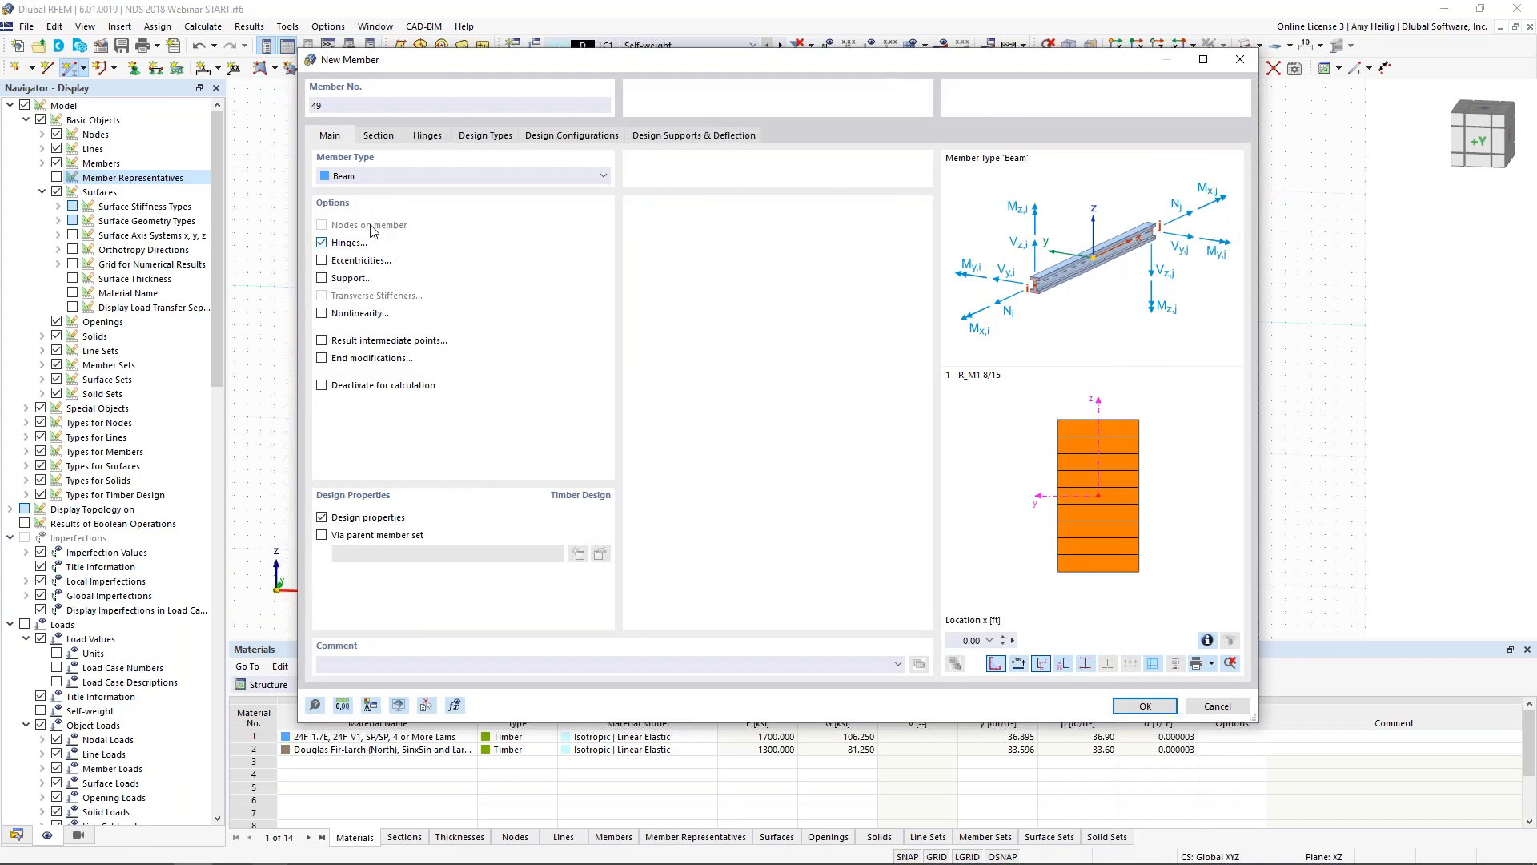
{"action": "left_click", "coordinate": [391, 140]}
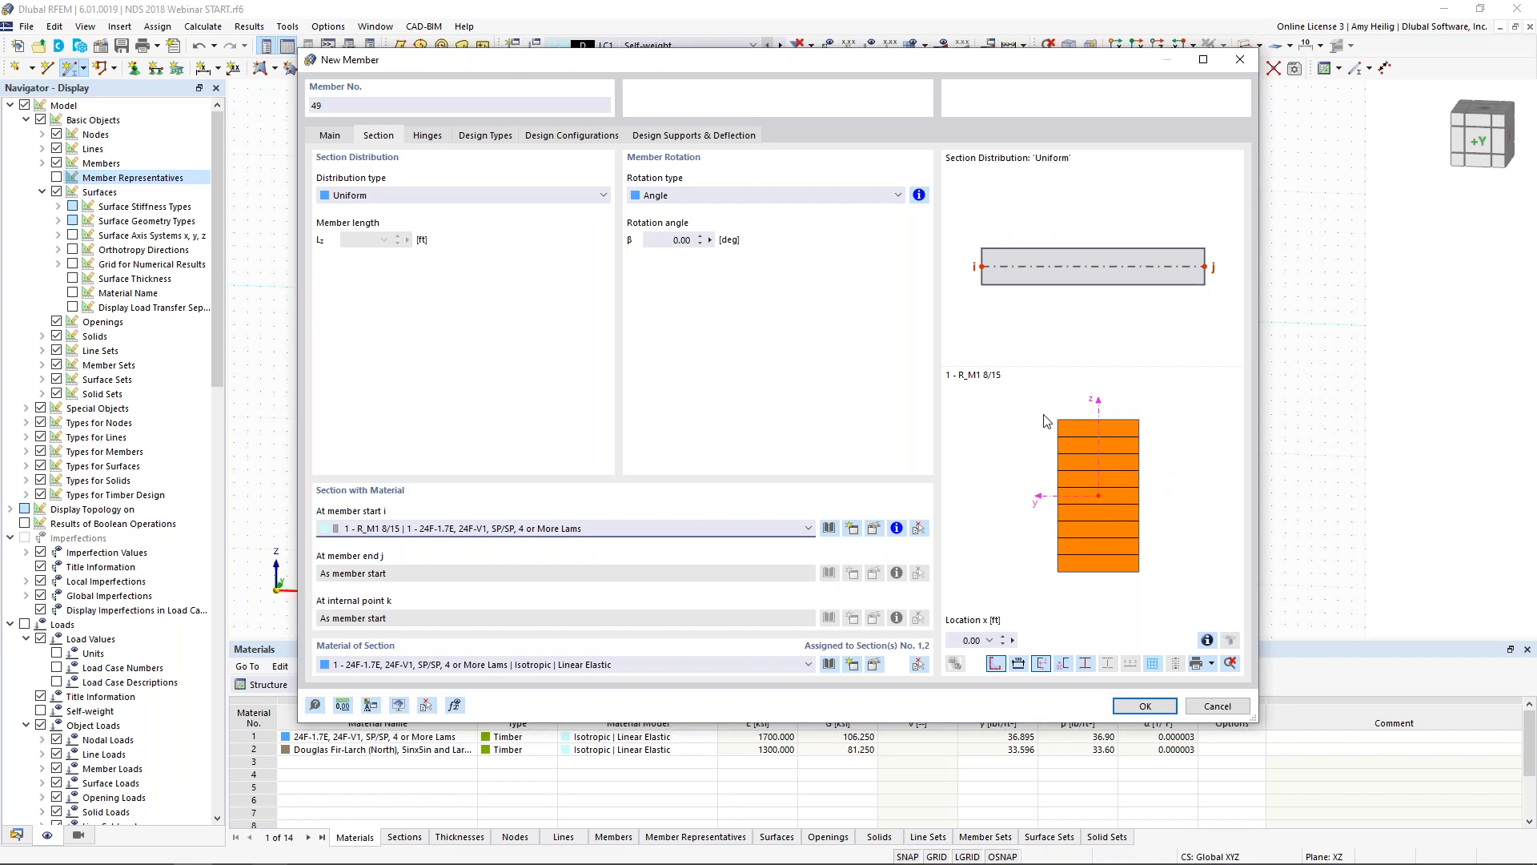
{"action": "left_click", "coordinate": [429, 136]}
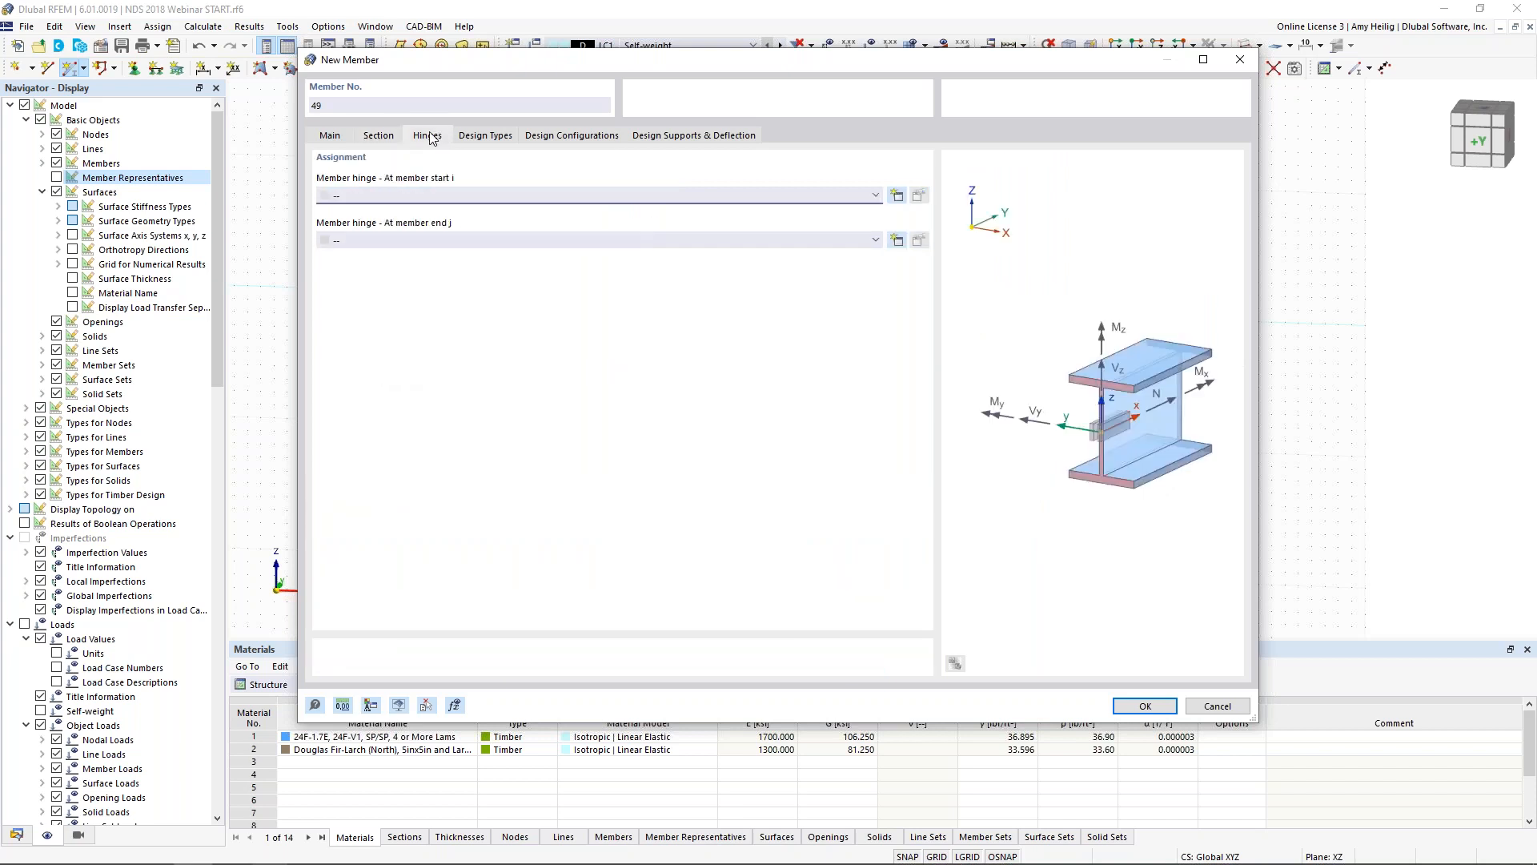
{"action": "left_click", "coordinate": [402, 242]}
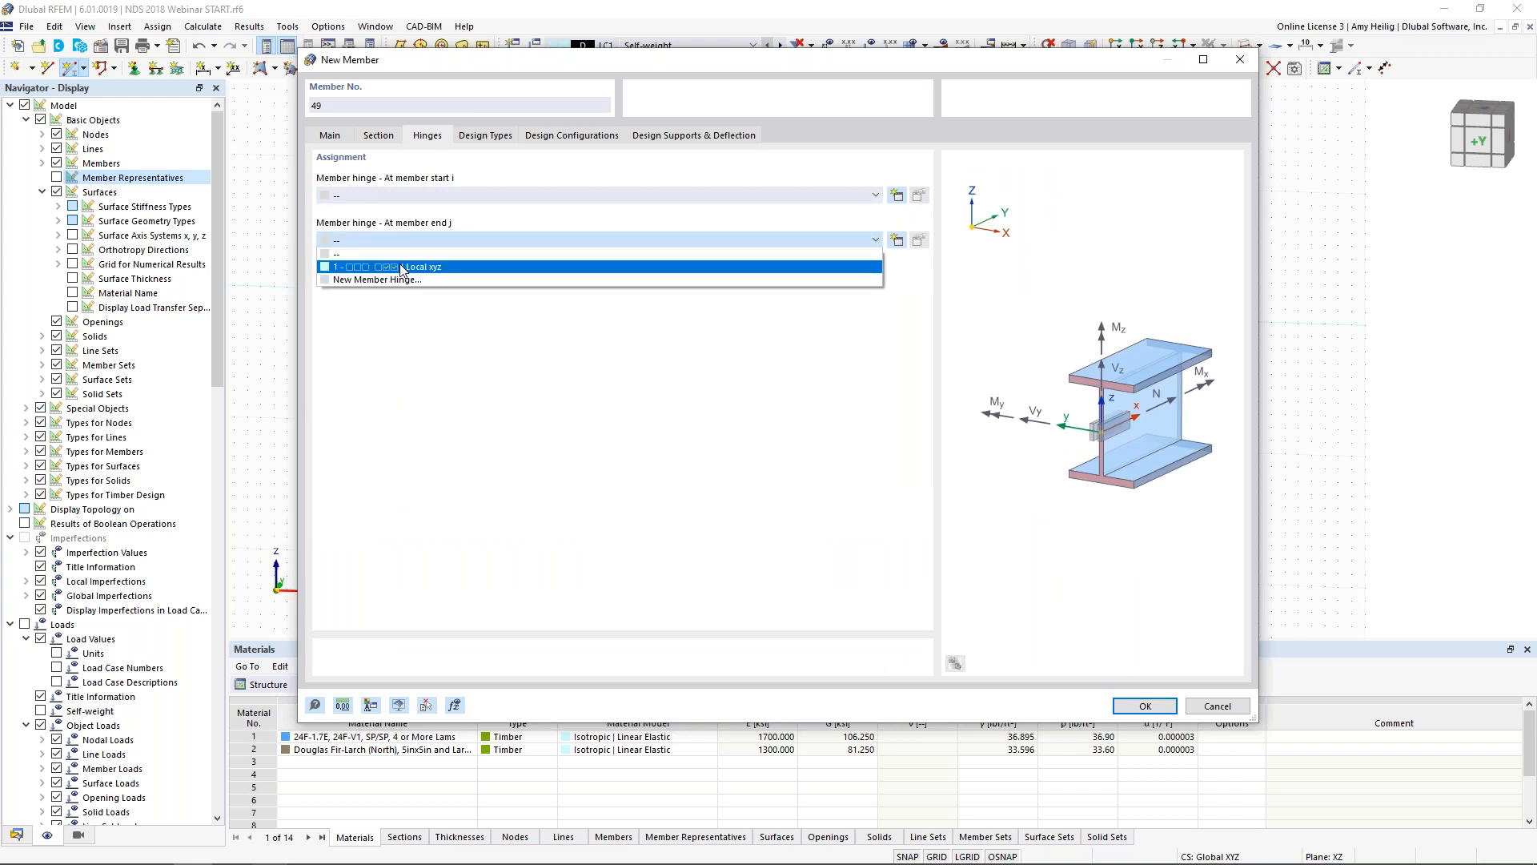
{"action": "left_click", "coordinate": [402, 267]}
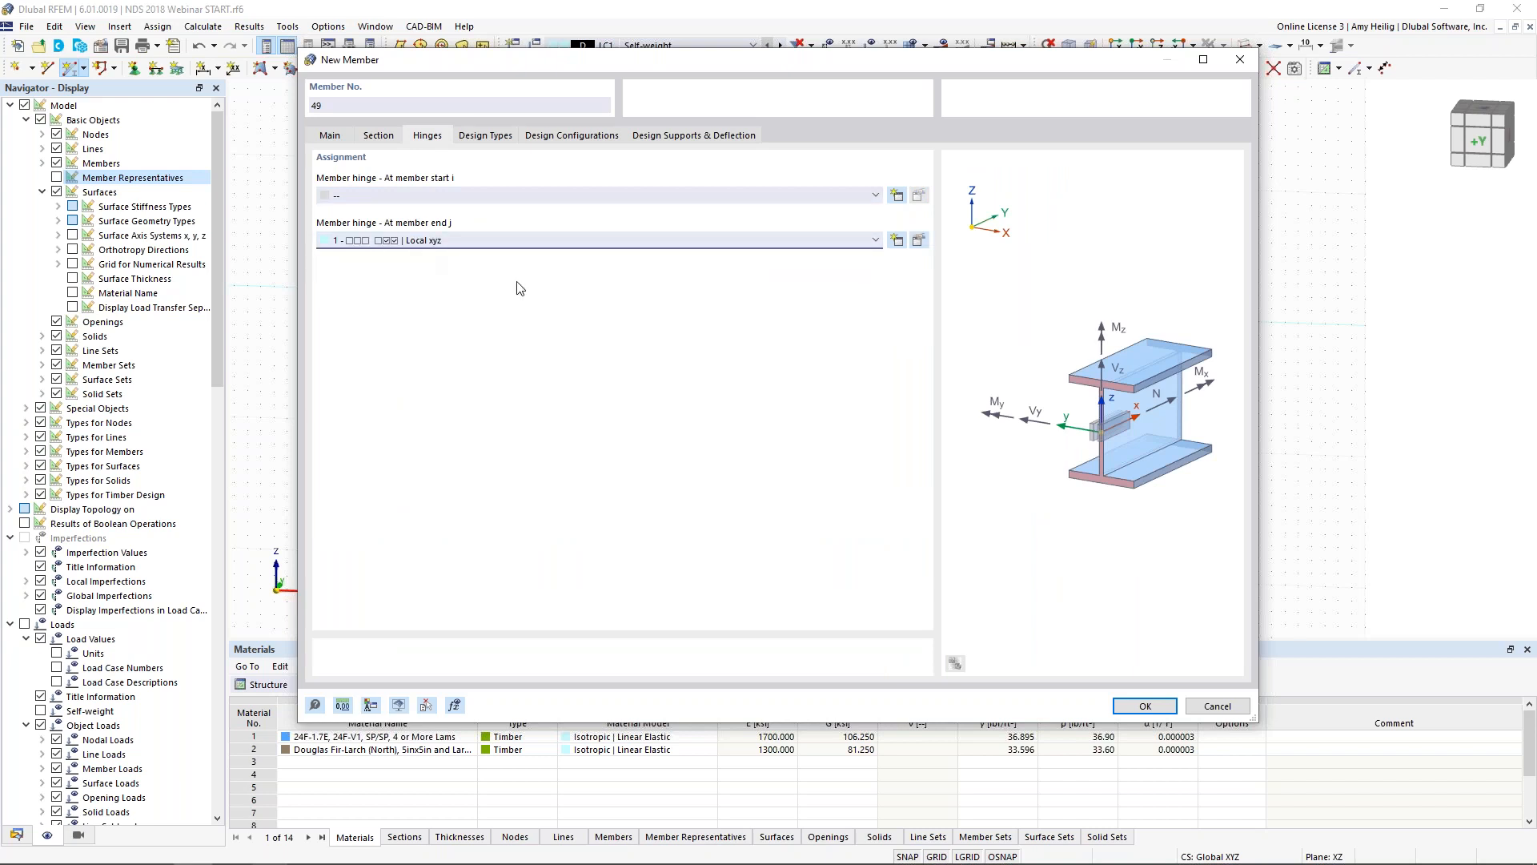
{"action": "left_click", "coordinate": [1135, 707]}
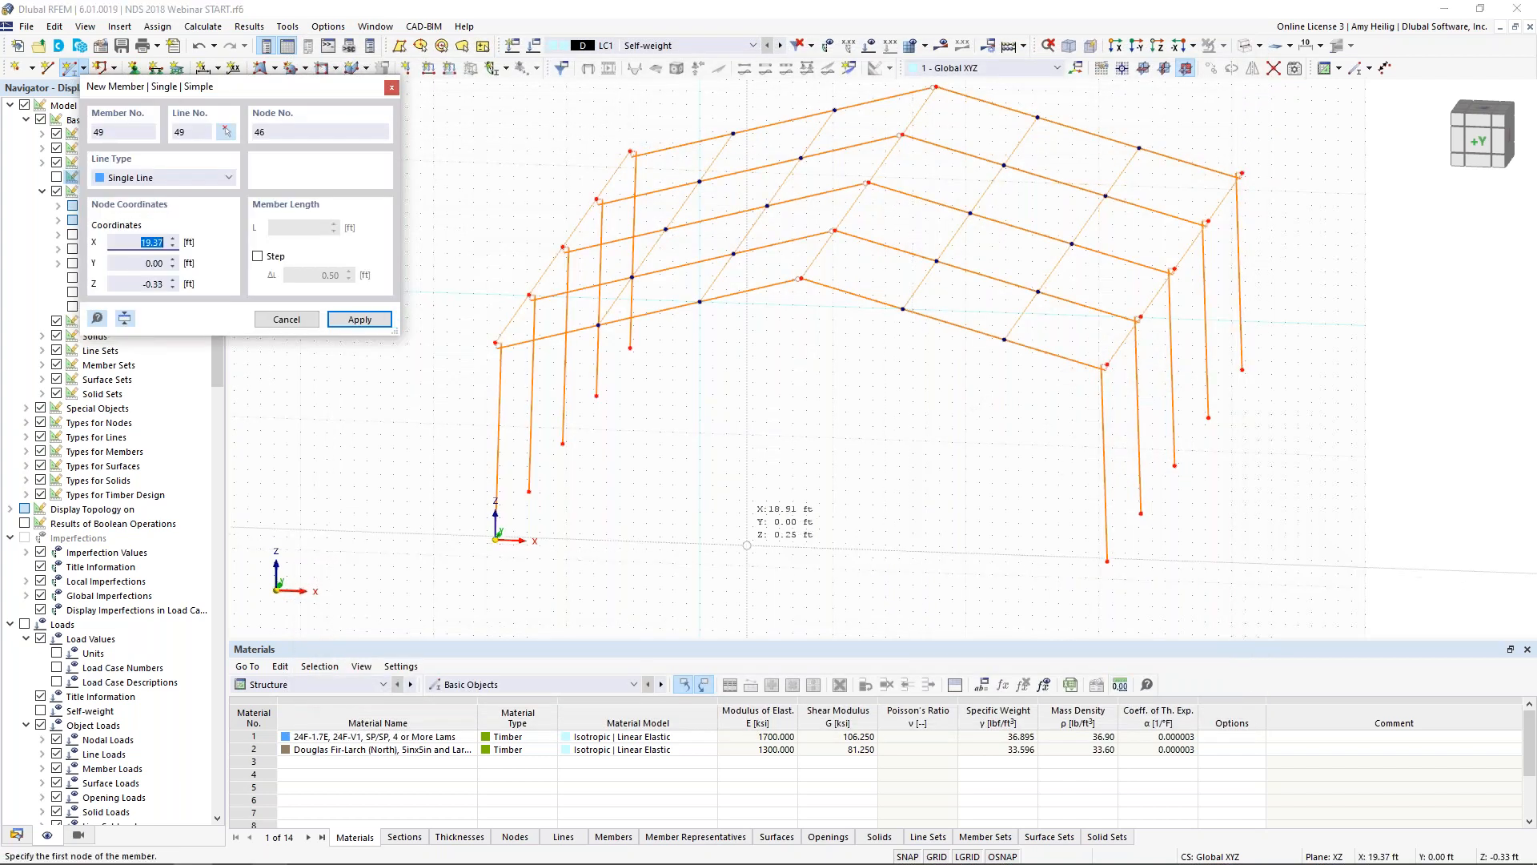
Draw a vertical column about 19 ft long from base level up to the front rafter's node at X 15.37 ft
{"action": "left_click", "coordinate": [700, 551]}
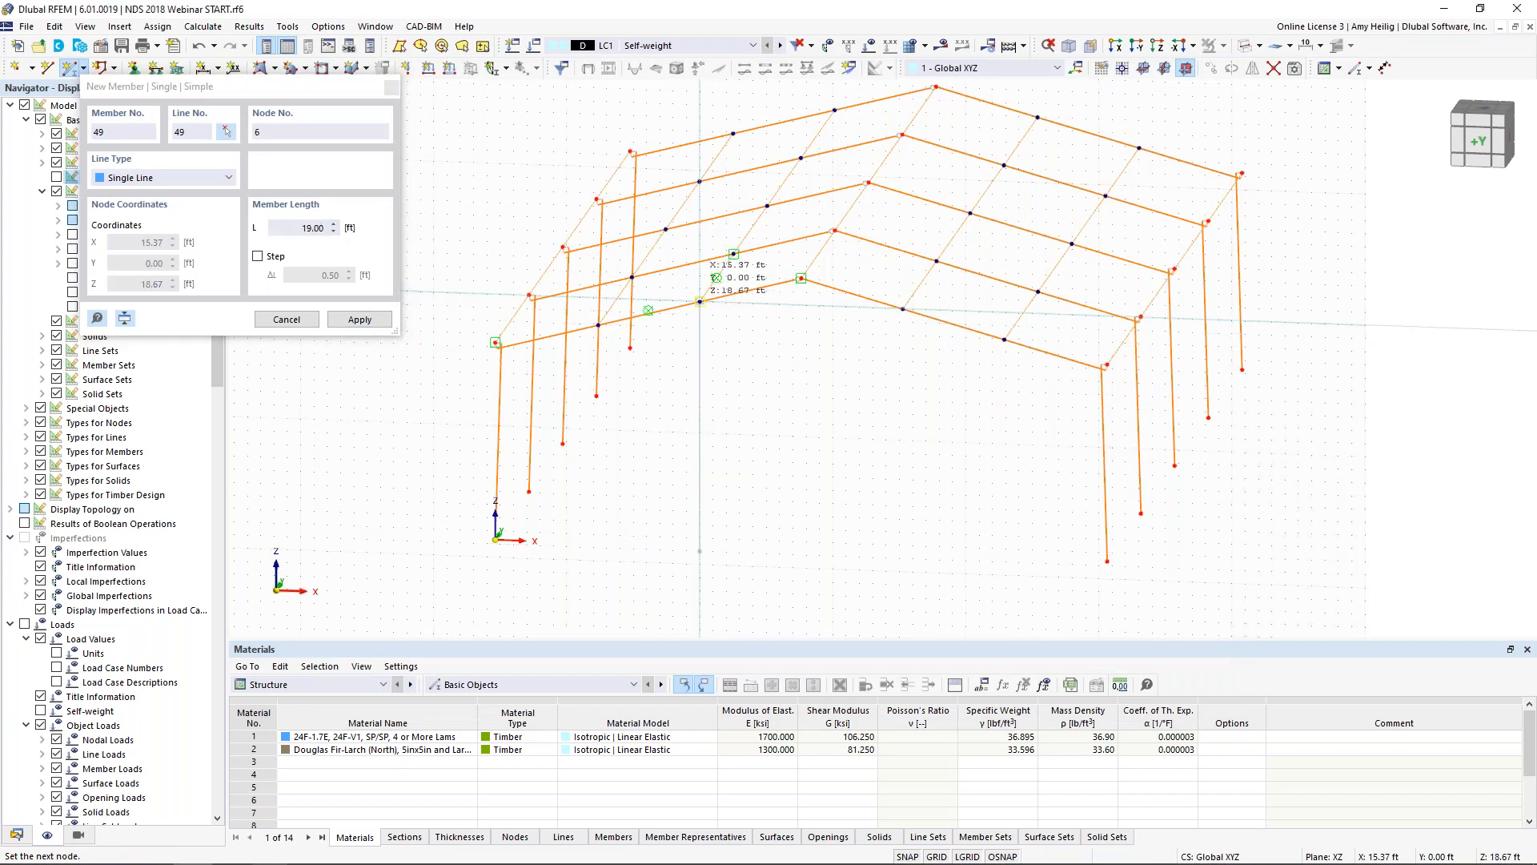
{"action": "left_click", "coordinate": [700, 302]}
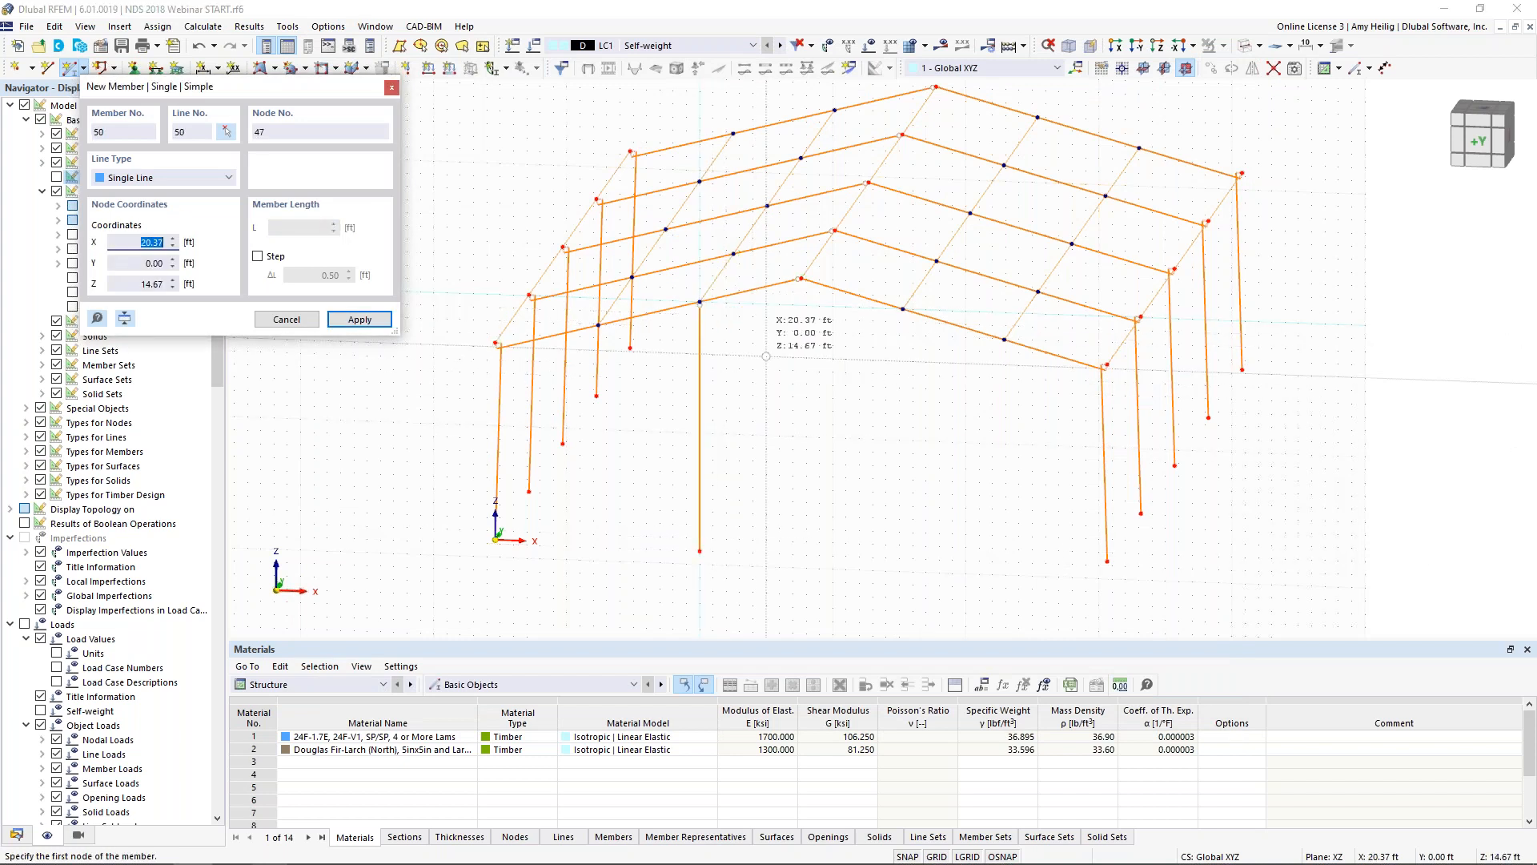
{"action": "key", "text": "Escape"}
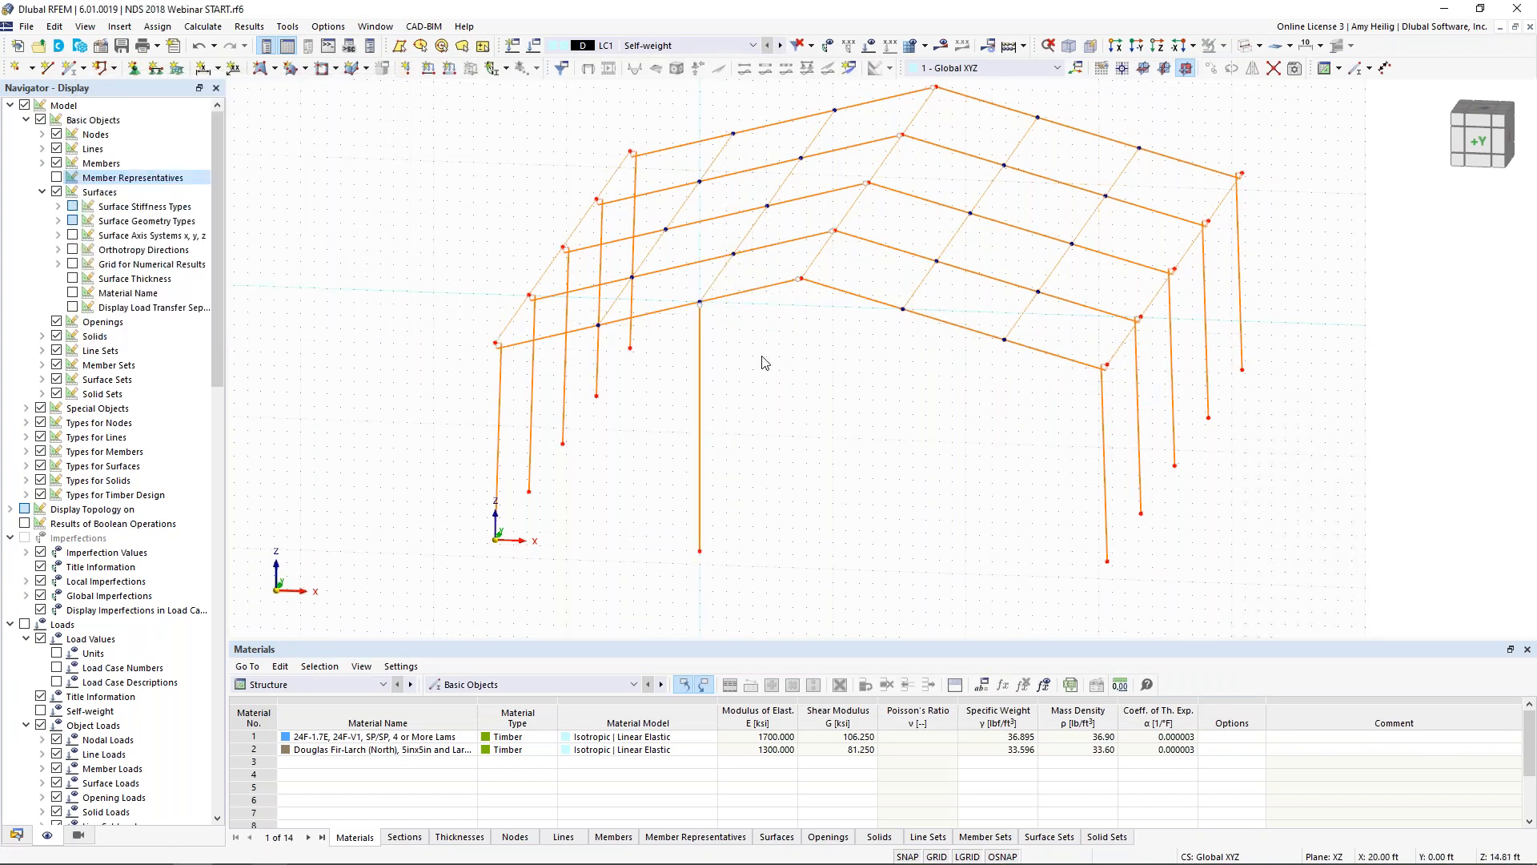
Set the Z coordinate of the new end-wall column's base node to 0 ft
{"action": "double_click", "coordinate": [700, 552]}
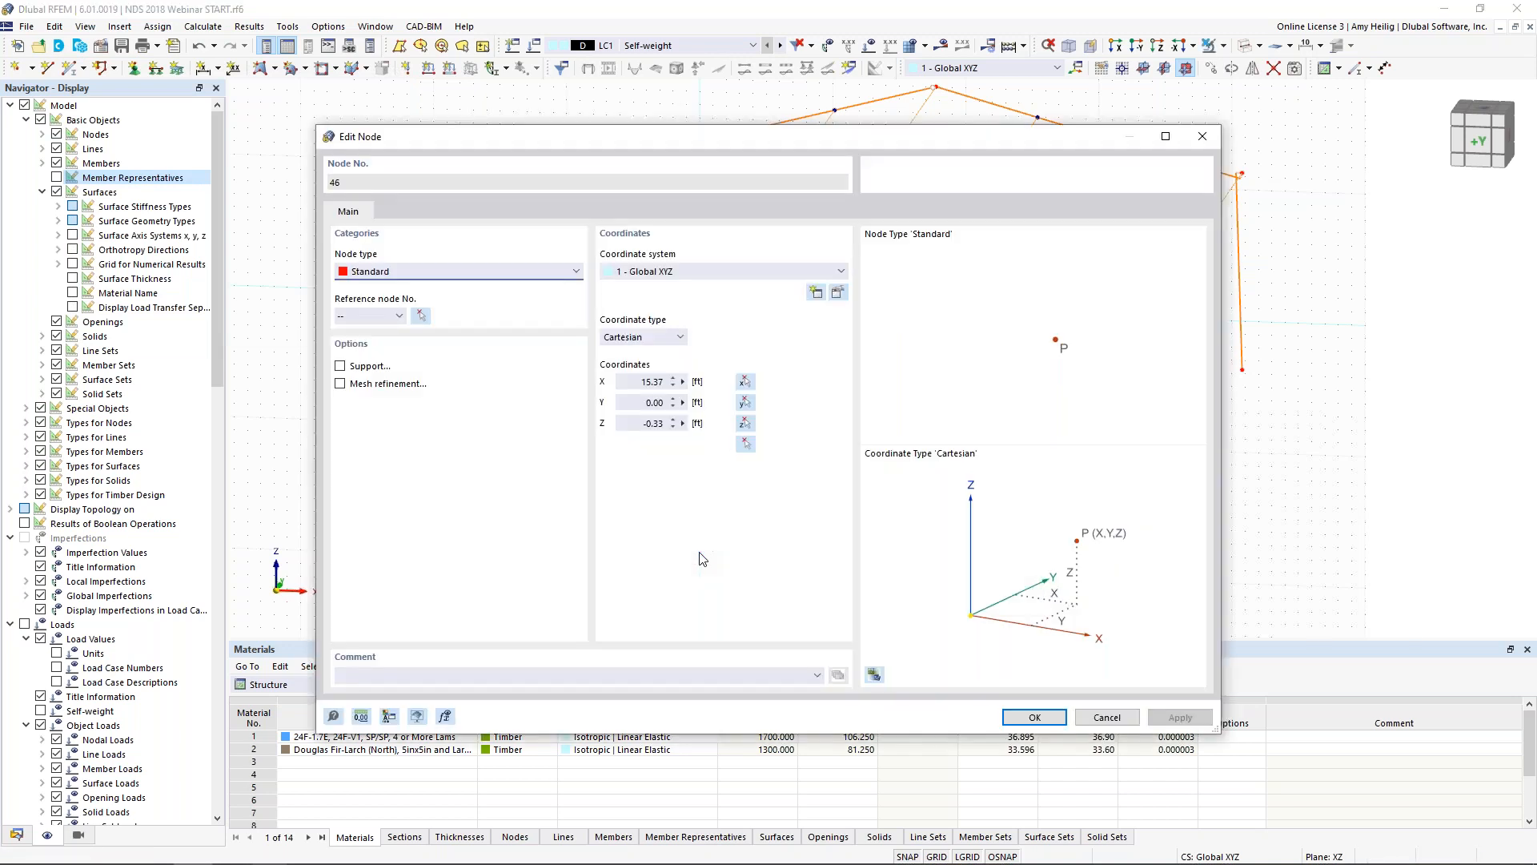
{"action": "key", "text": "Tab"}
{"action": "type", "text": "0"}
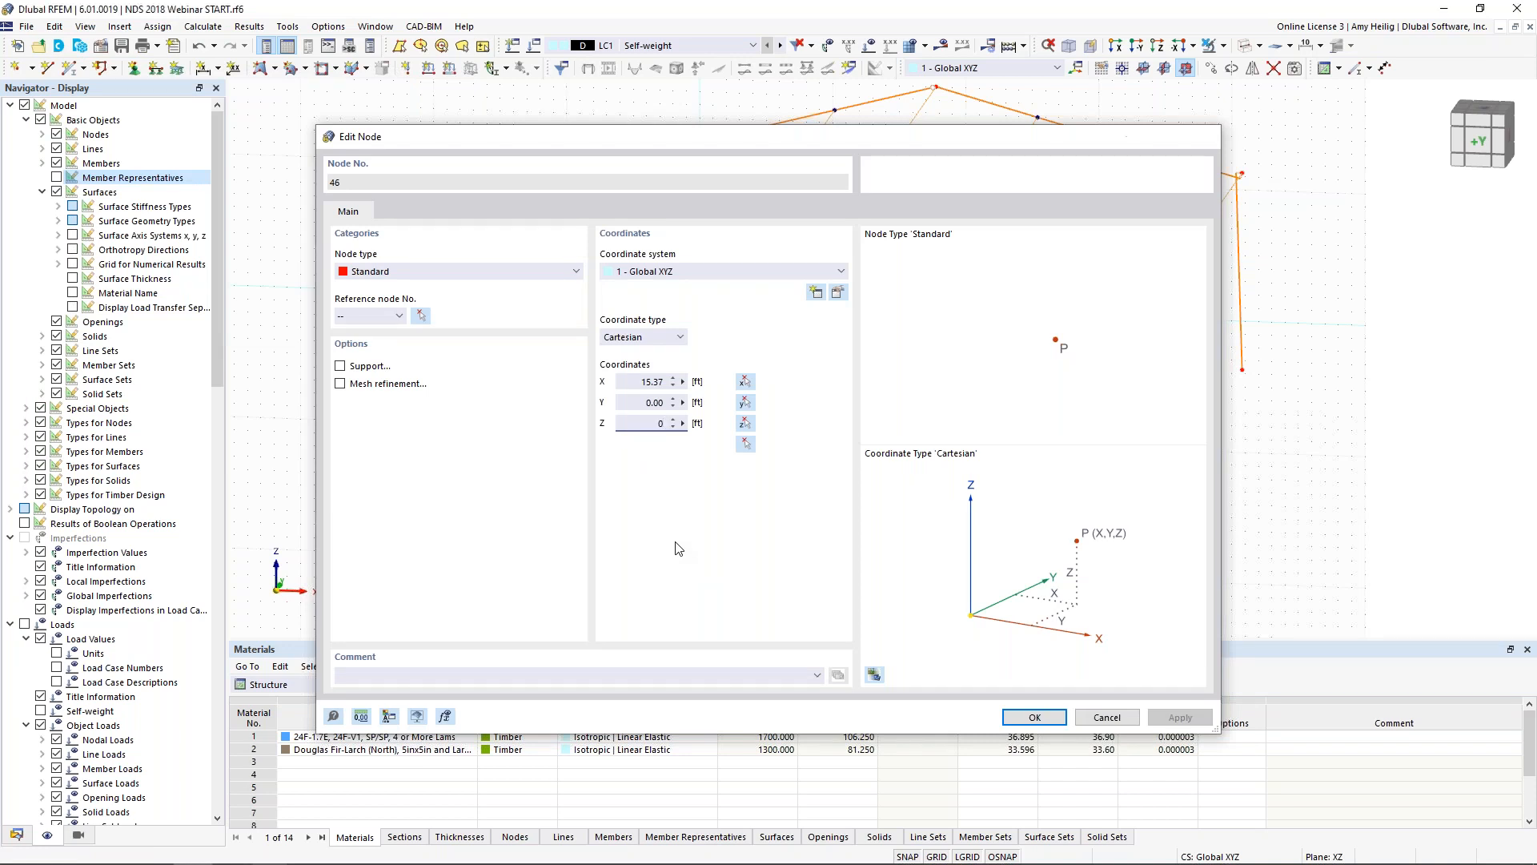
{"action": "key", "text": "Return"}
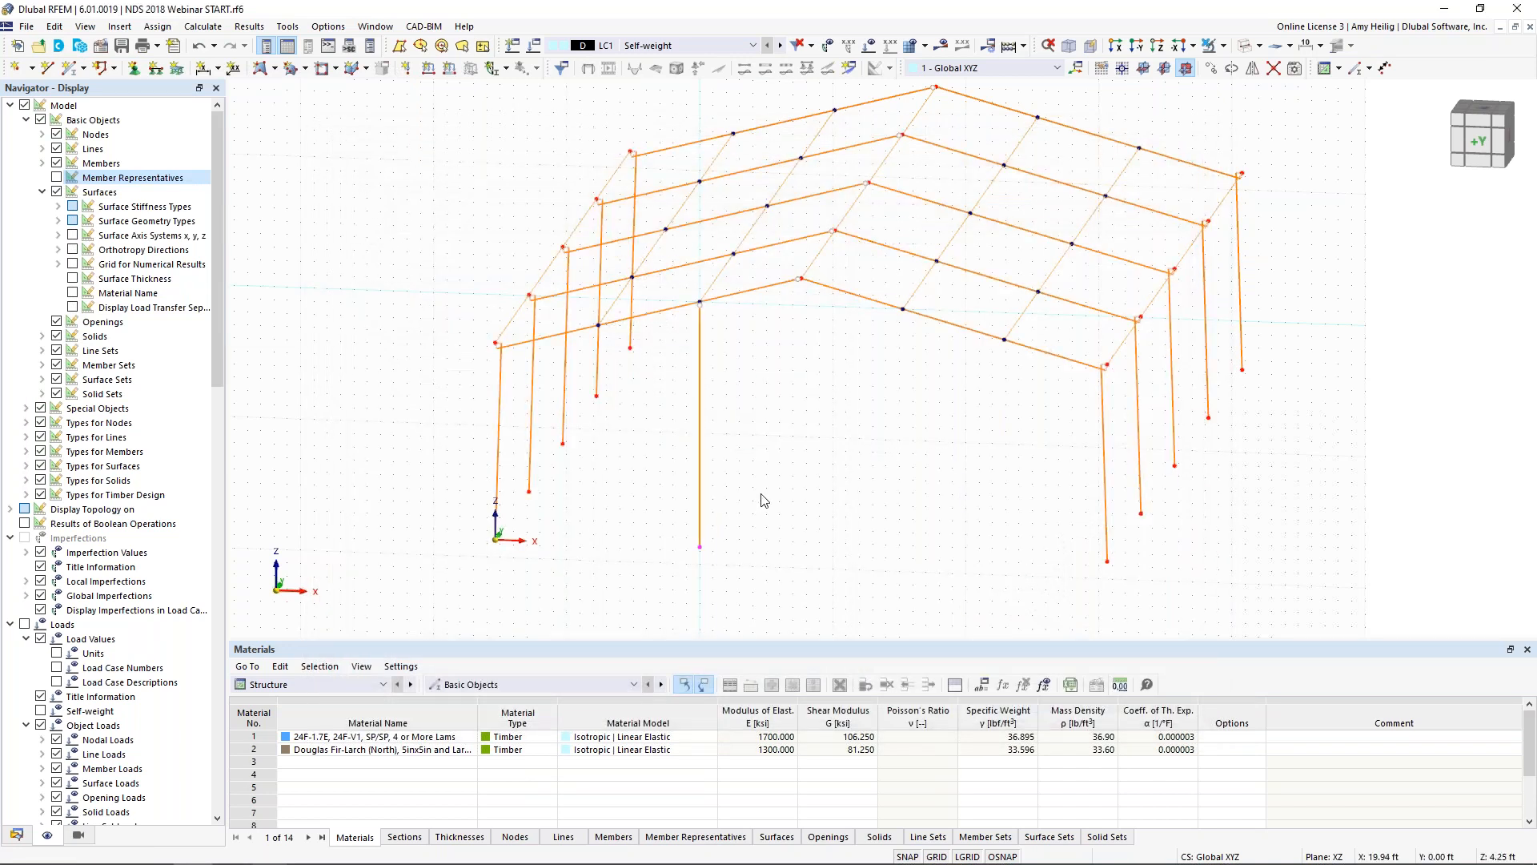
{"action": "middle_click_drag", "start_coordinate": [761, 501], "coordinate": [776, 422], "text": "ctrl"}
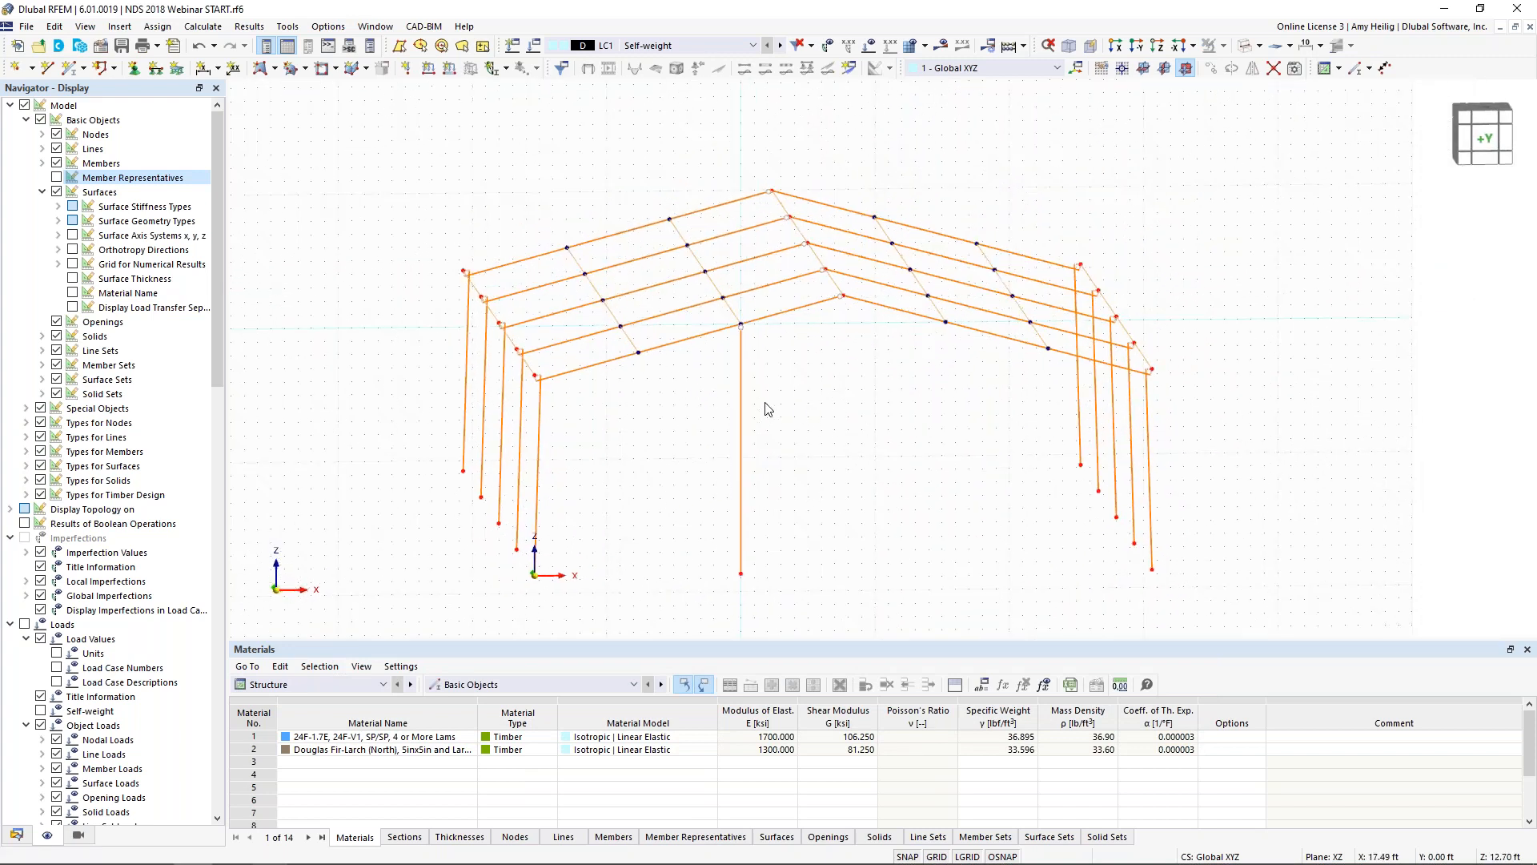
Copy the end-wall column to the matching intermediate node on the opposite rafter of the front frame
{"action": "left_click_drag", "start_coordinate": [789, 483], "coordinate": [700, 435]}
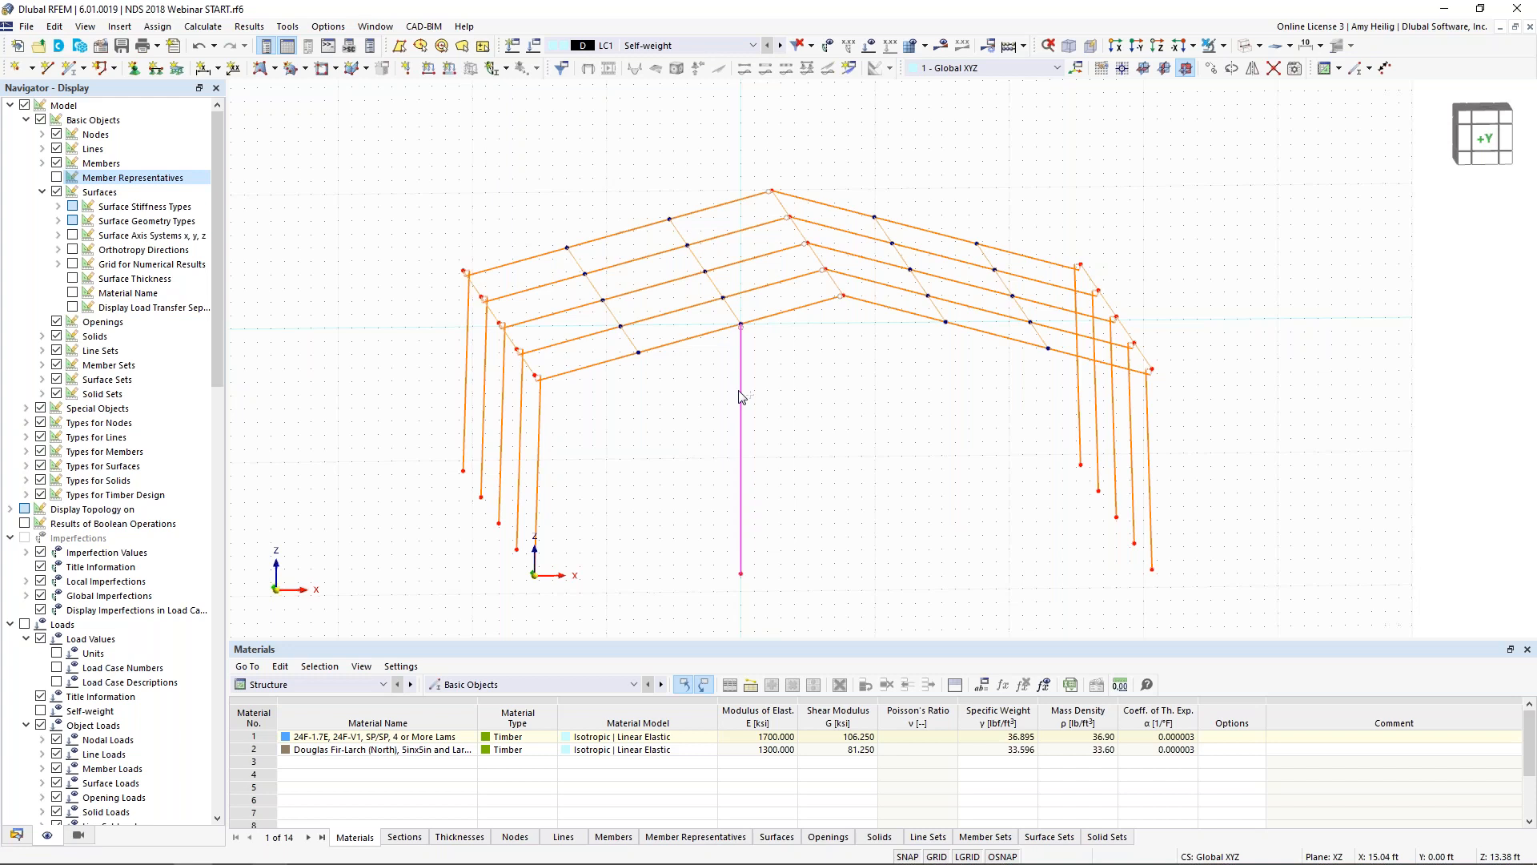
{"action": "left_click_drag", "start_coordinate": [742, 328], "coordinate": [946, 329], "text": "ctrl"}
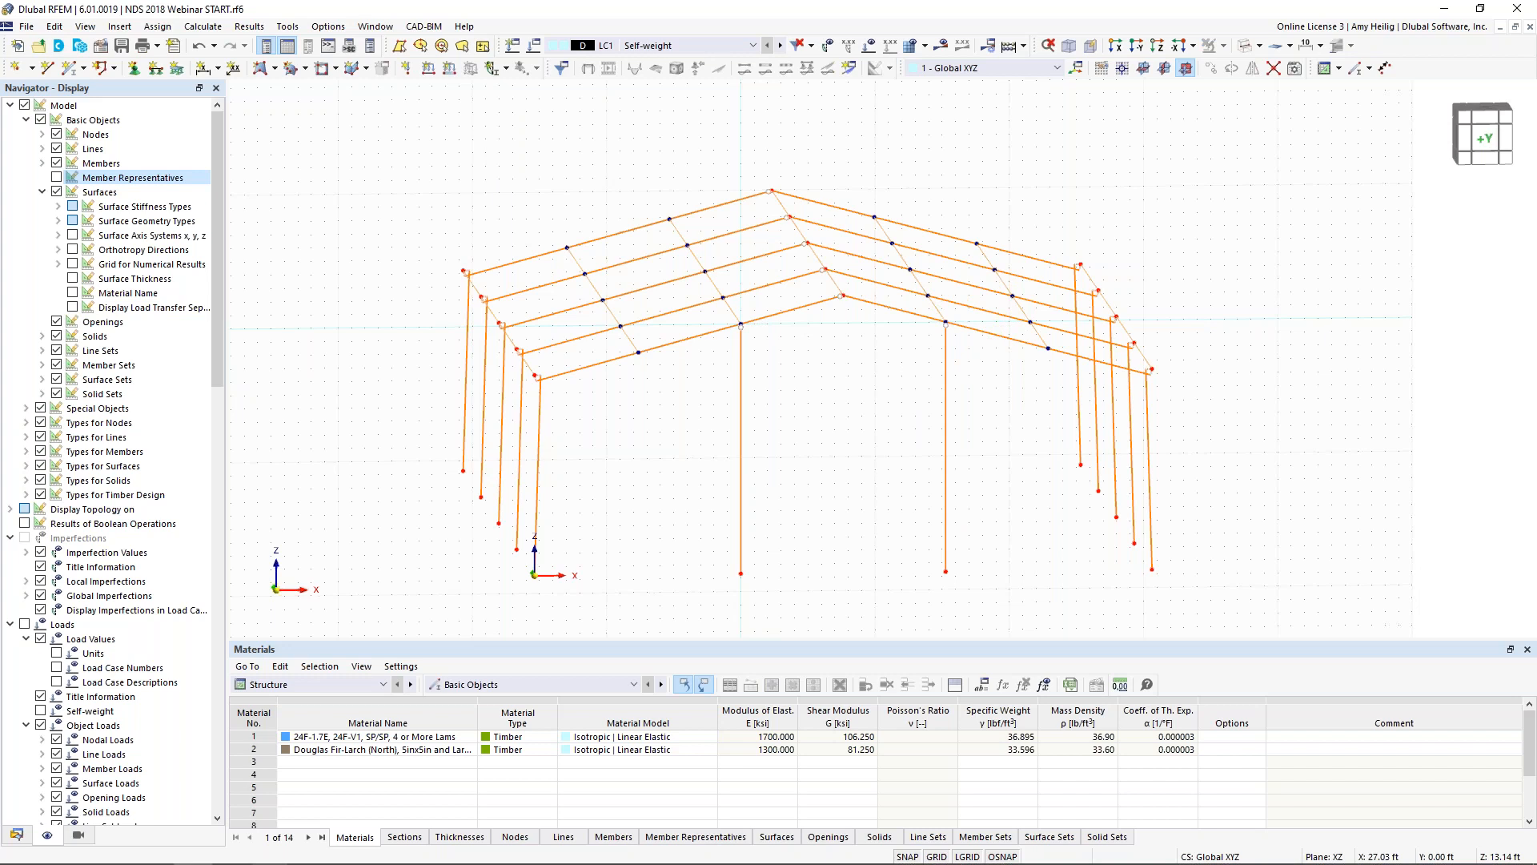
{"action": "middle_click_drag", "start_coordinate": [876, 420], "coordinate": [880, 364], "text": "ctrl"}
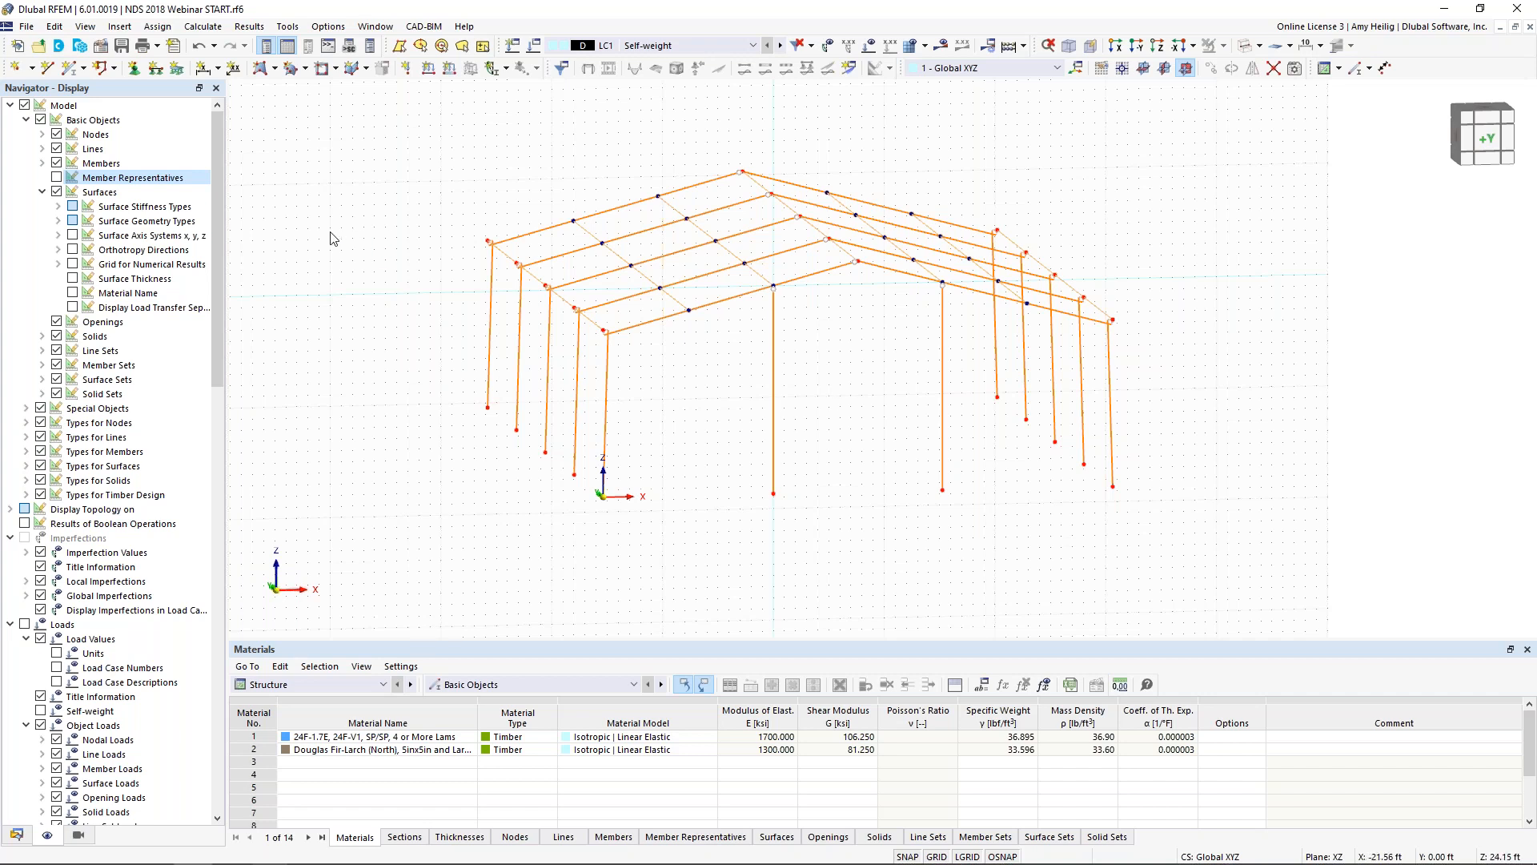
Define a new Truss member with section SQ_M1 6 in Douglas Fir-Larch (North), Beams and Stringers, No.2
{"action": "left_click", "coordinate": [69, 76]}
{"action": "left_click", "coordinate": [341, 177]}
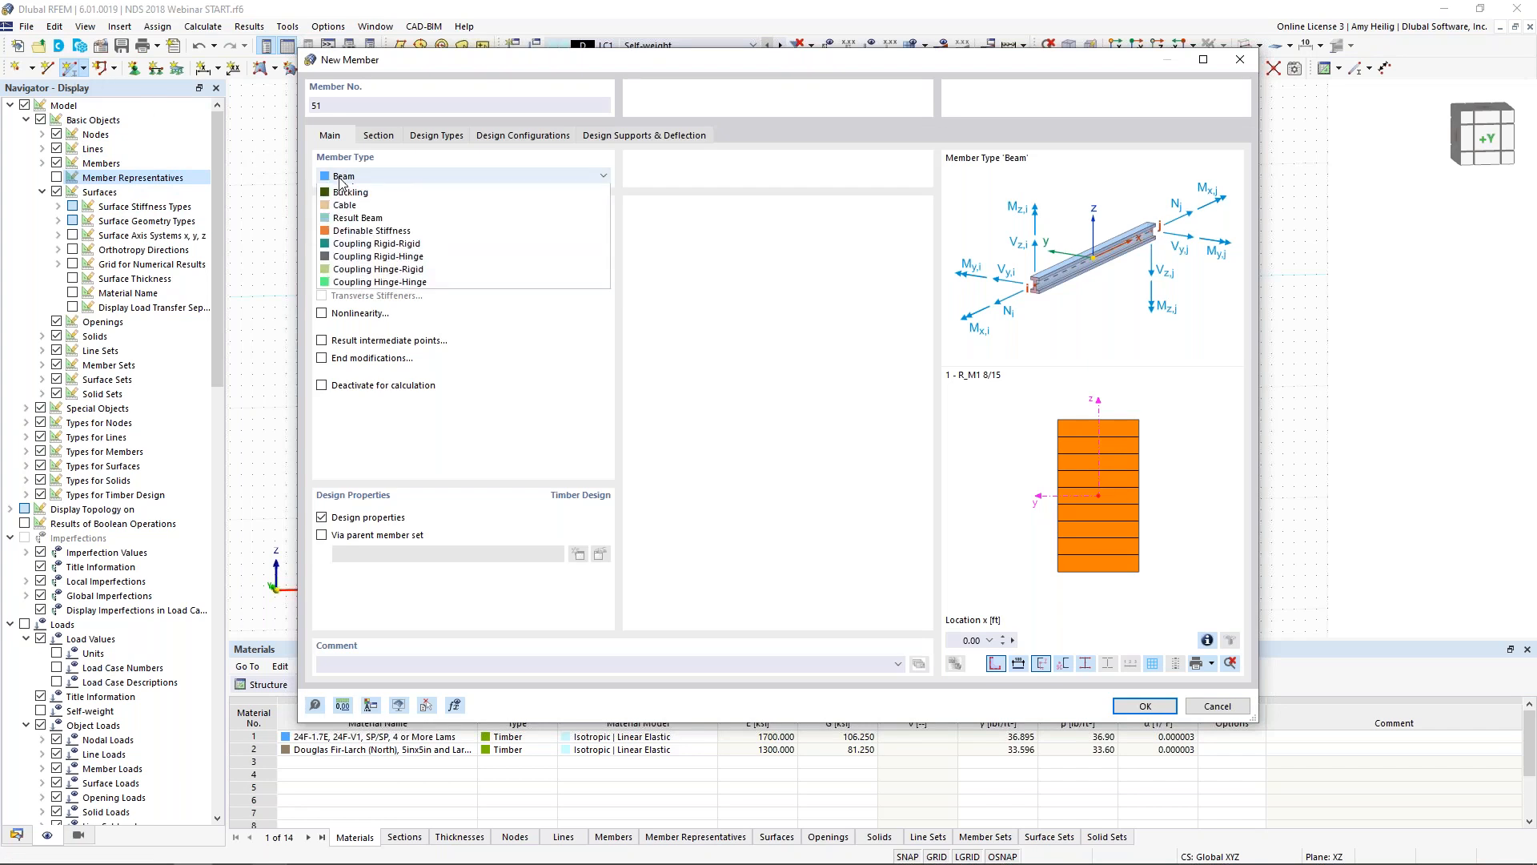
{"action": "left_click", "coordinate": [350, 230]}
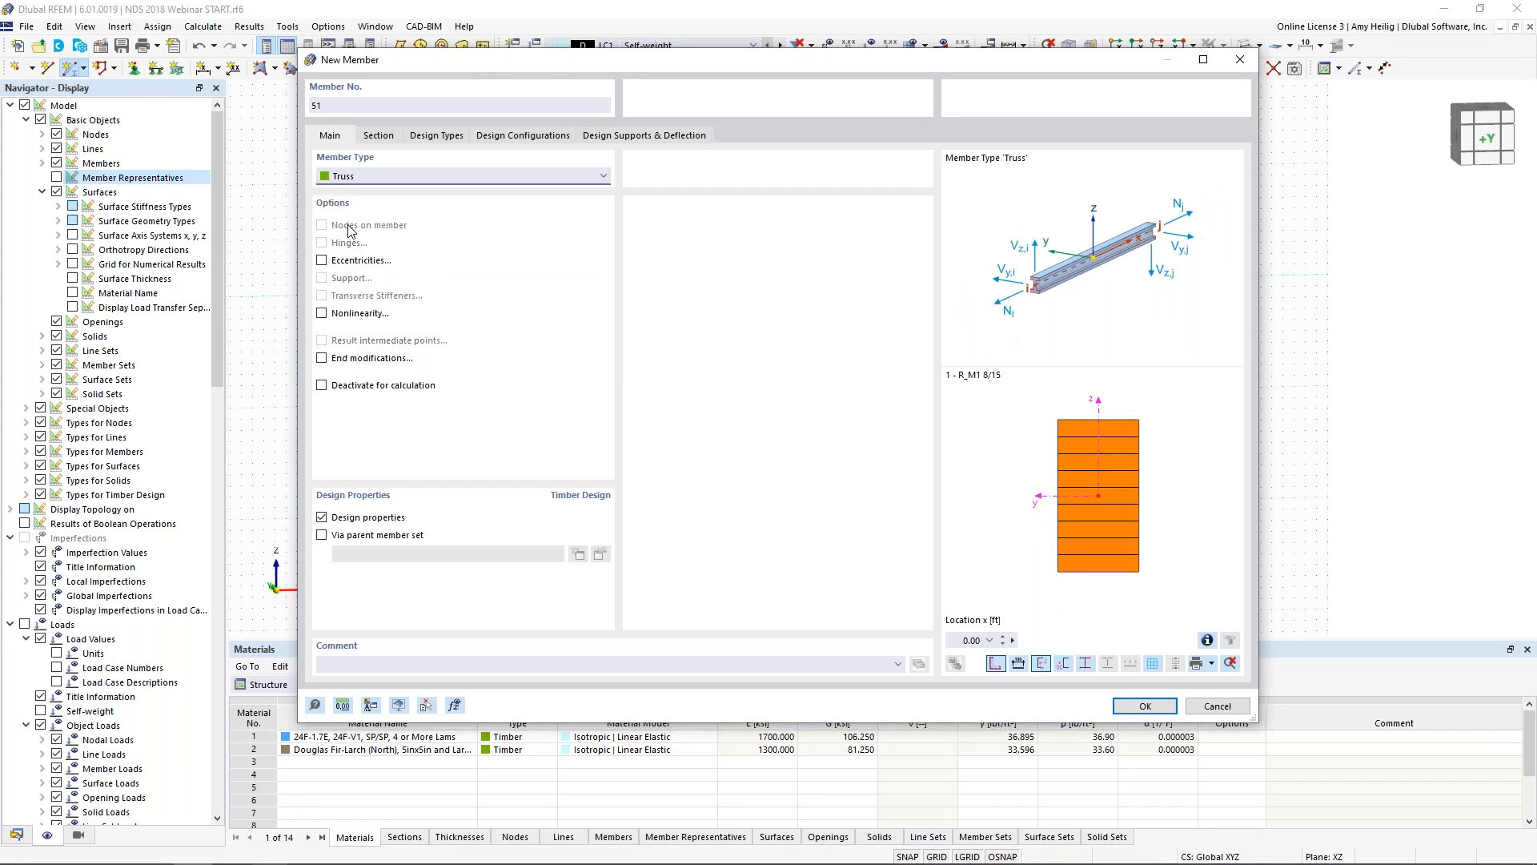
{"action": "left_click", "coordinate": [384, 136]}
{"action": "left_click", "coordinate": [469, 529]}
{"action": "left_click", "coordinate": [736, 551]}
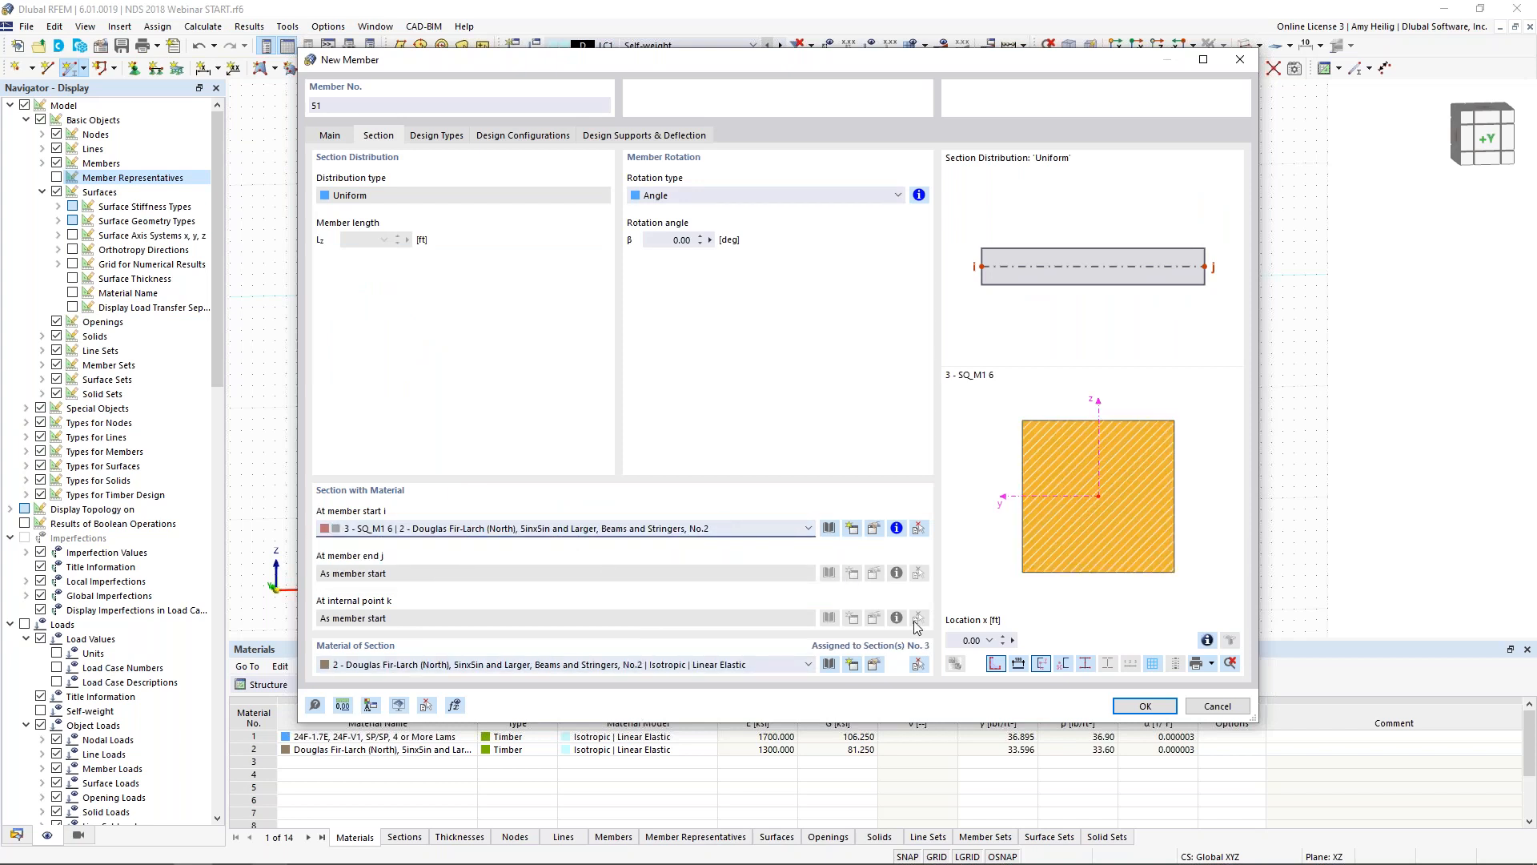
{"action": "left_click", "coordinate": [1127, 709]}
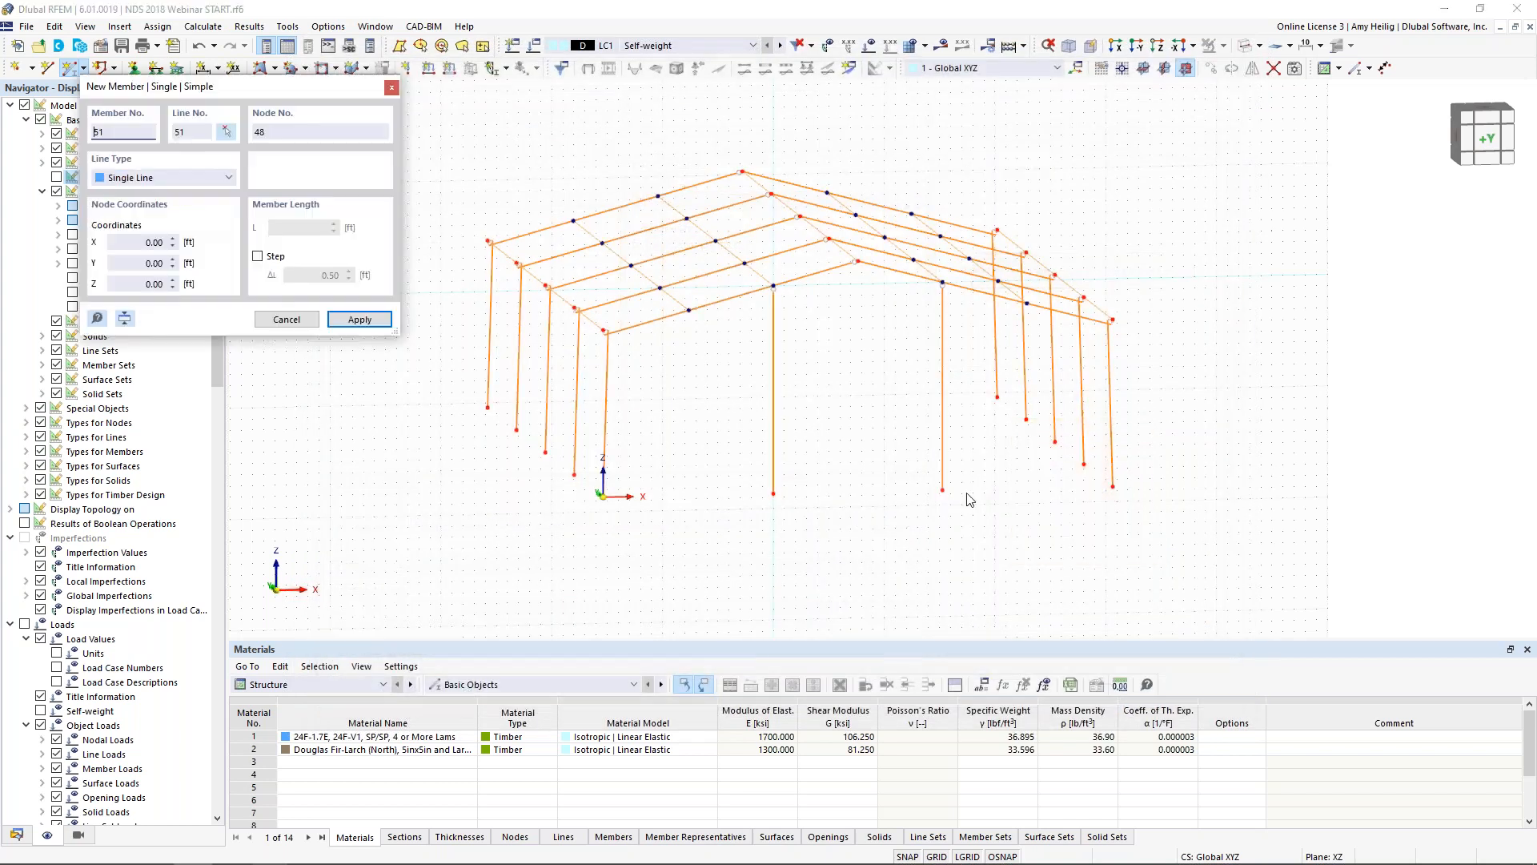
Draw inverted-V truss bracing in both outer bays of the front end wall, from the column bases up to the rafter nodes between them
{"action": "left_click", "coordinate": [603, 496]}
{"action": "left_click", "coordinate": [688, 310]}
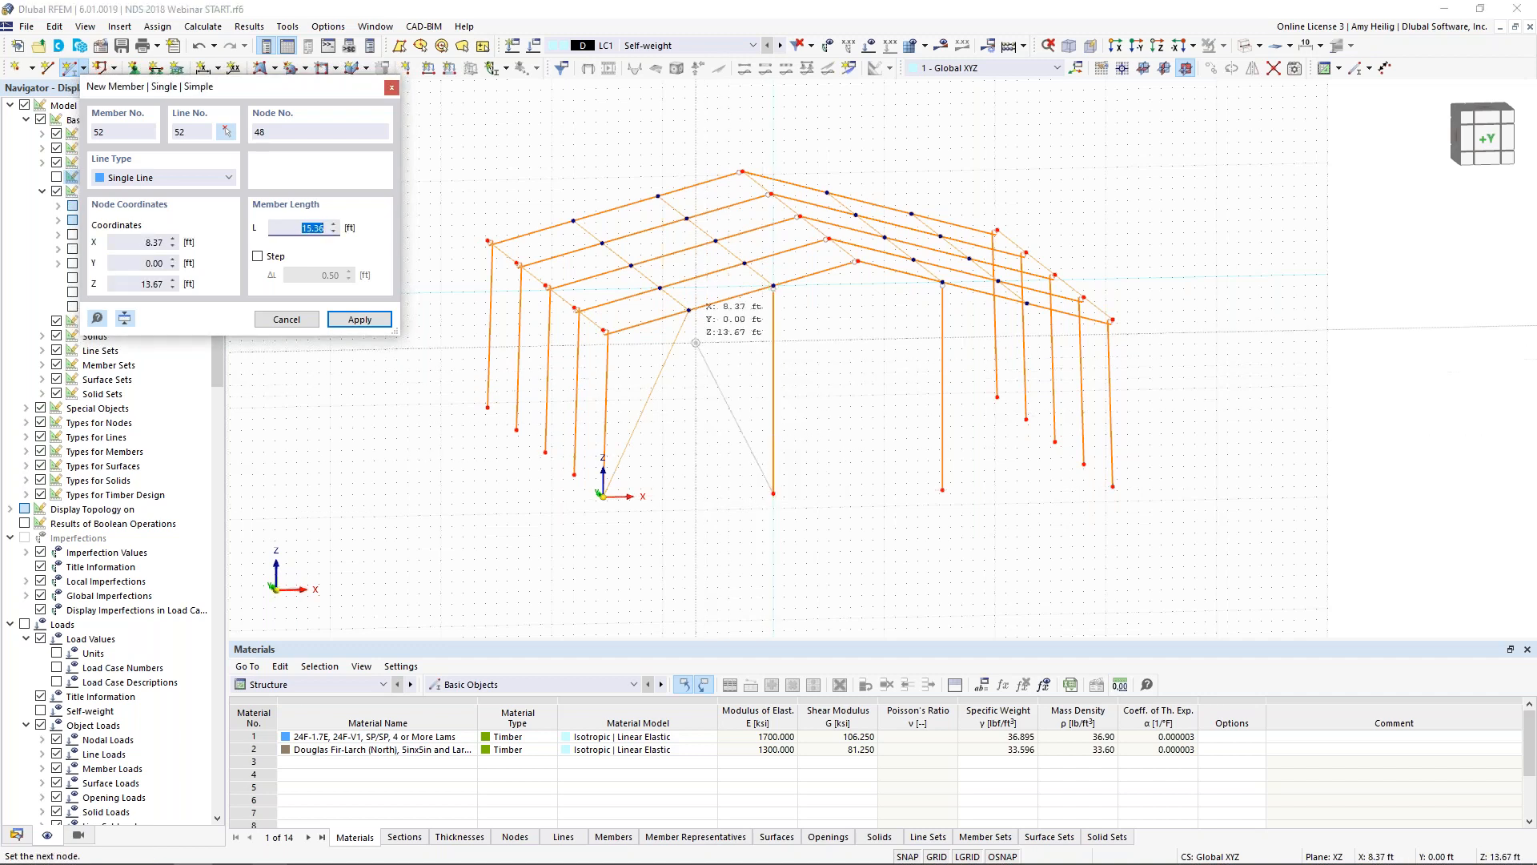
{"action": "left_click", "coordinate": [773, 493]}
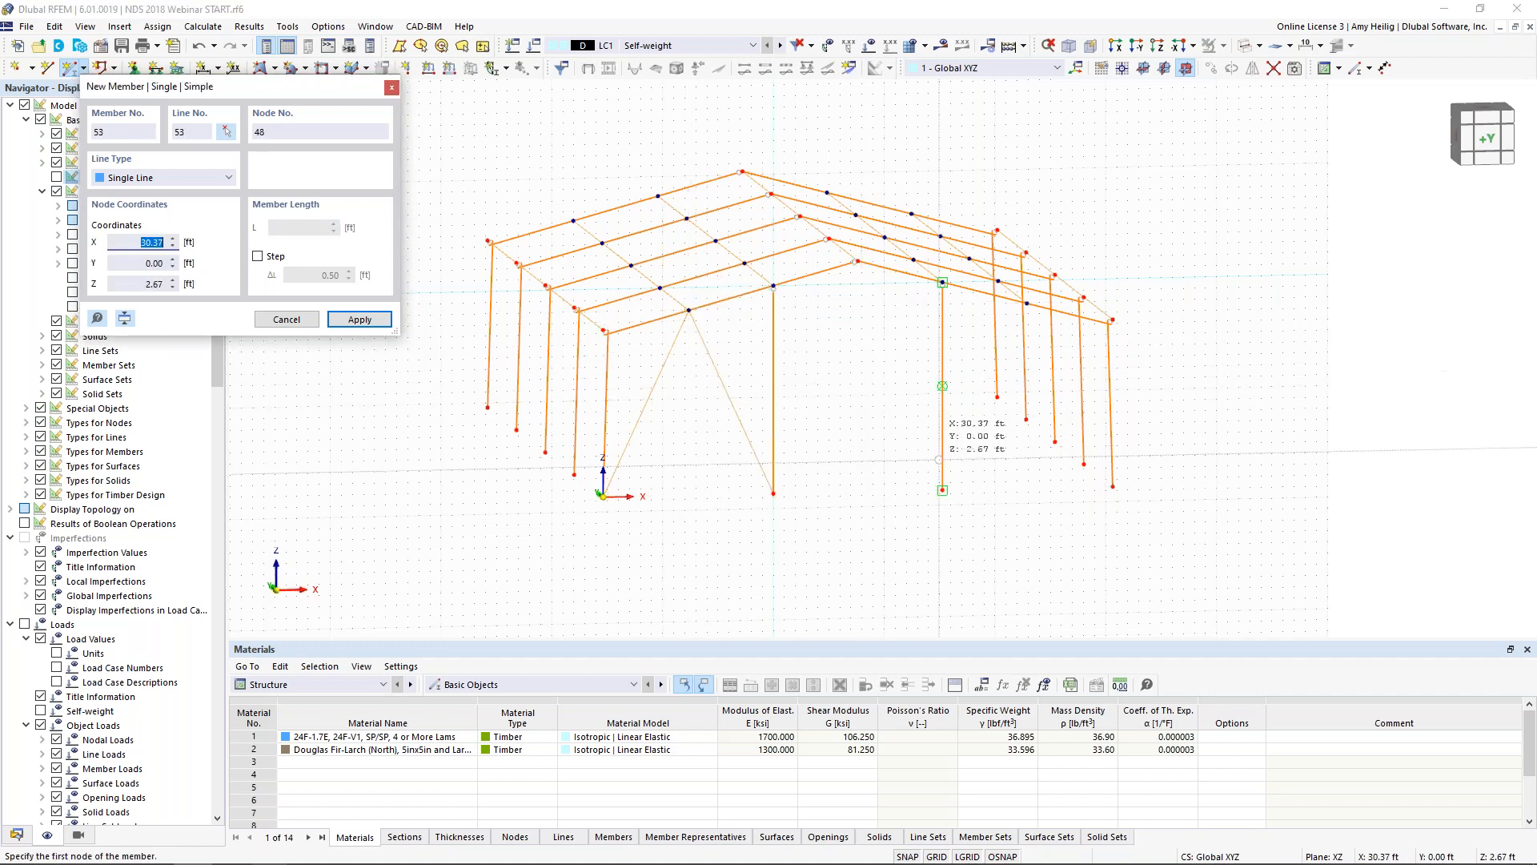
{"action": "left_click", "coordinate": [942, 489]}
{"action": "middle_click_drag", "start_coordinate": [995, 394], "coordinate": [964, 396], "text": "ctrl"}
{"action": "left_click", "coordinate": [974, 312]}
{"action": "left_click", "coordinate": [1060, 497]}
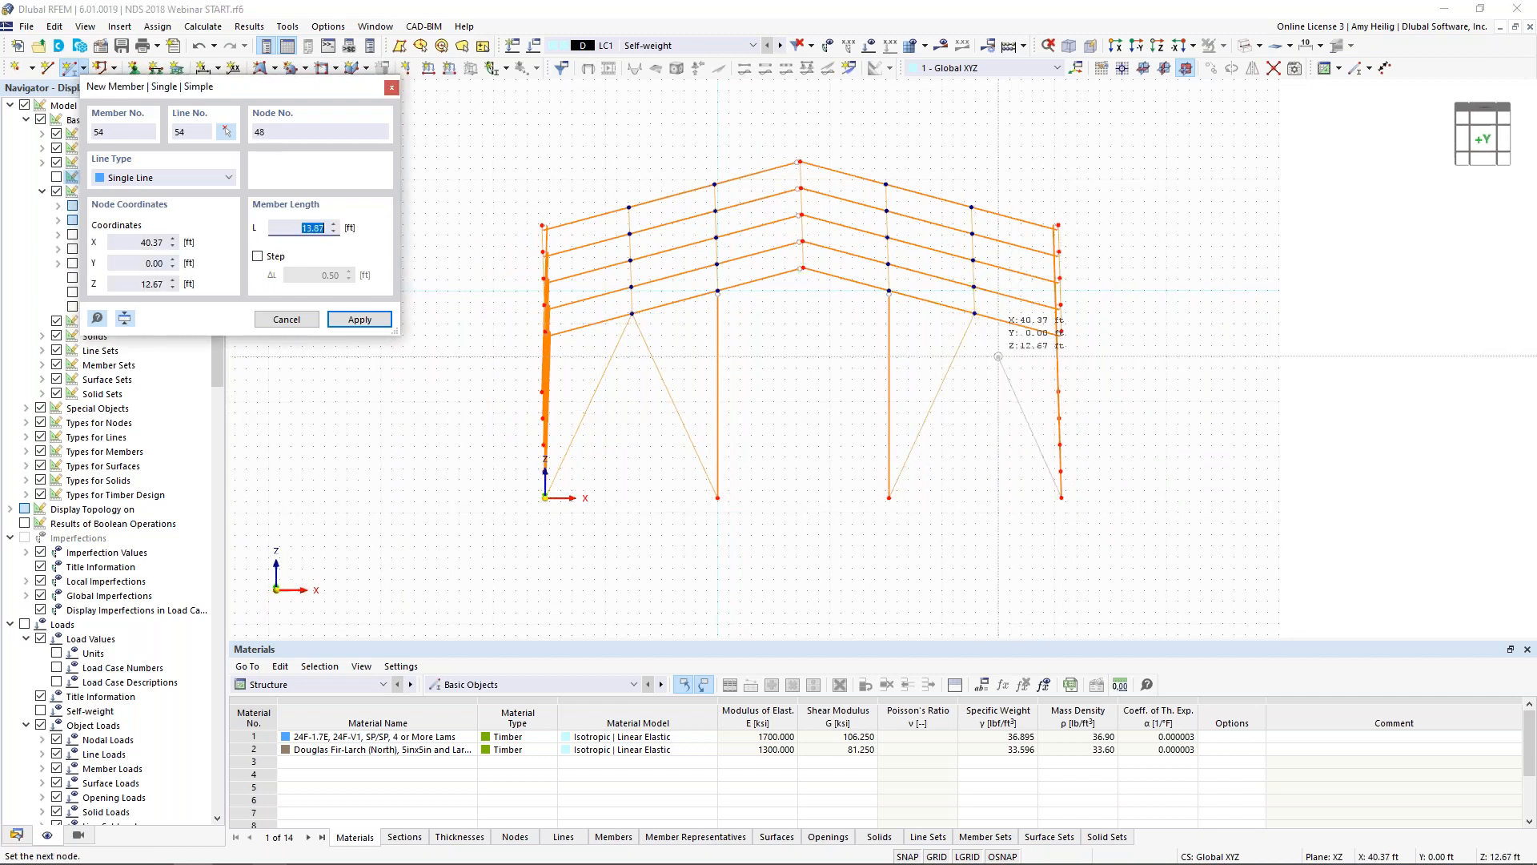
{"action": "left_click", "coordinate": [974, 313]}
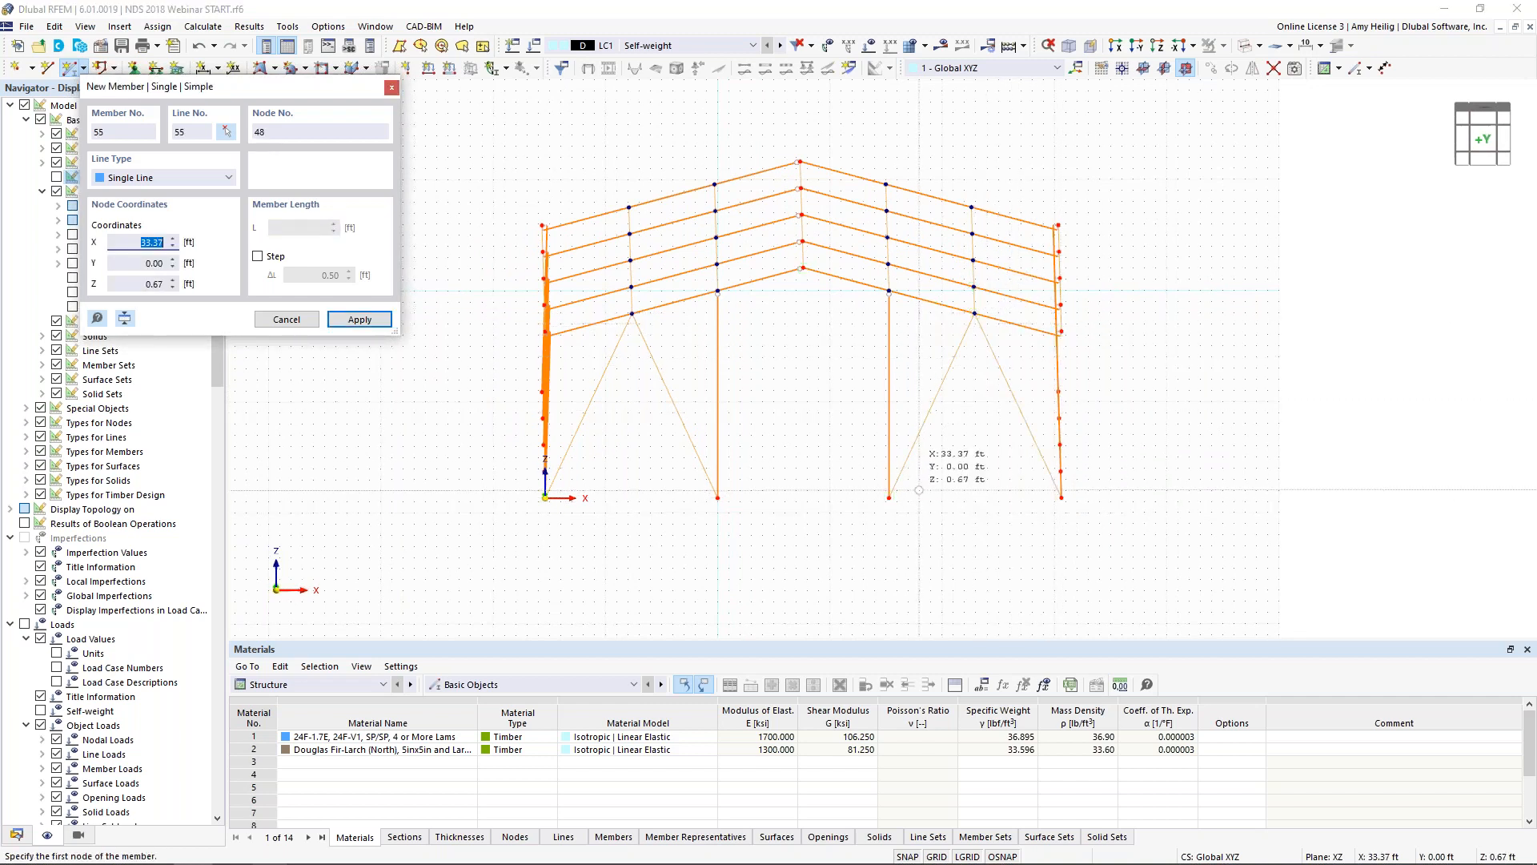
Draw inverted-V truss bracing in the third bay of the X 46 ft side wall, with its apex at the eave midpoint (Y 40 ft)
{"action": "middle_click_drag", "start_coordinate": [953, 483], "coordinate": [729, 477], "text": "ctrl"}
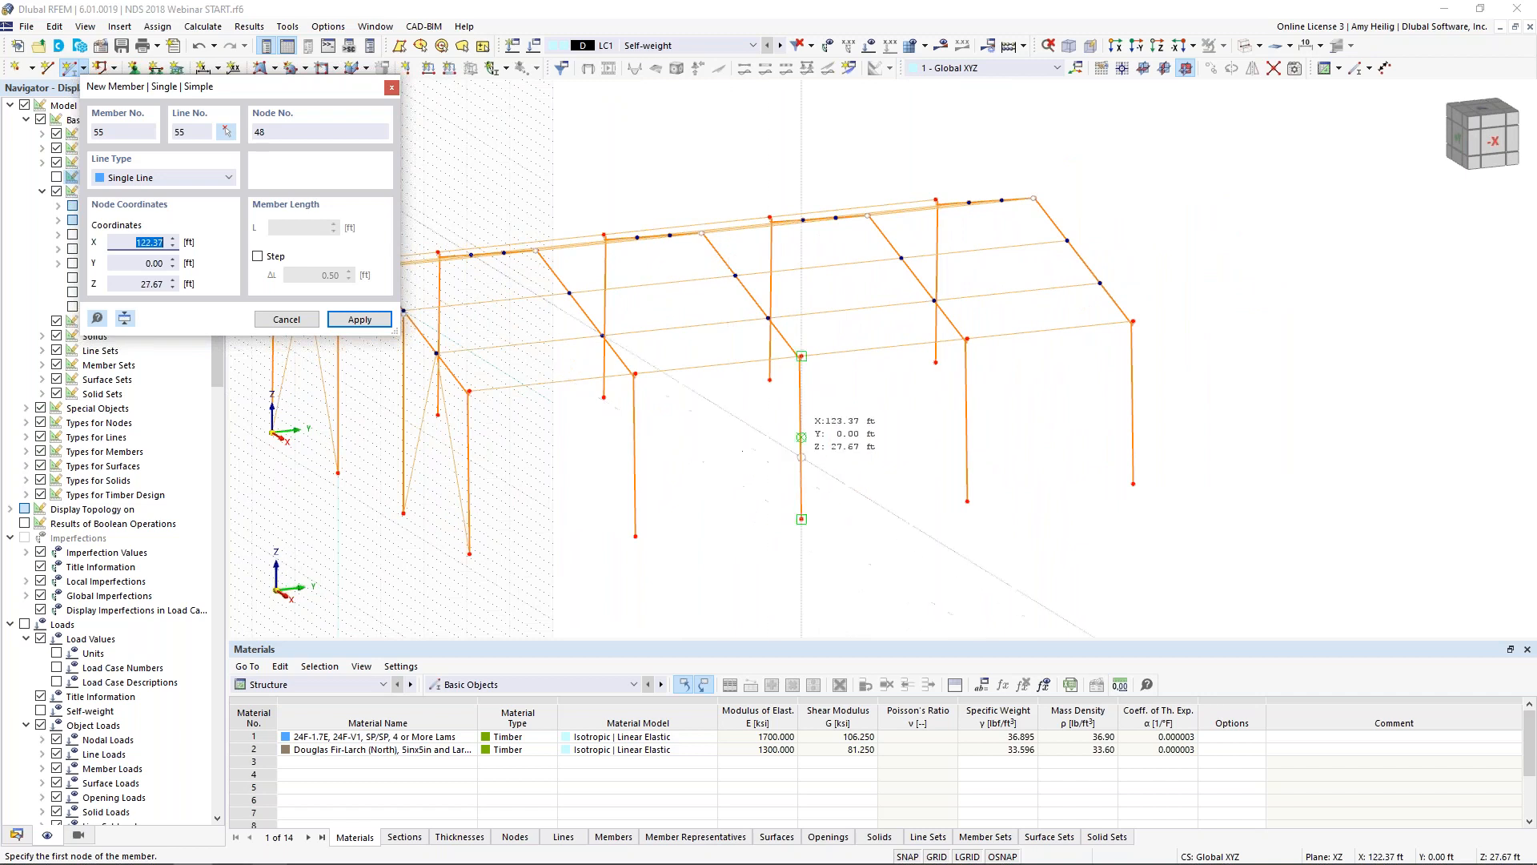
{"action": "left_click", "coordinate": [801, 518]}
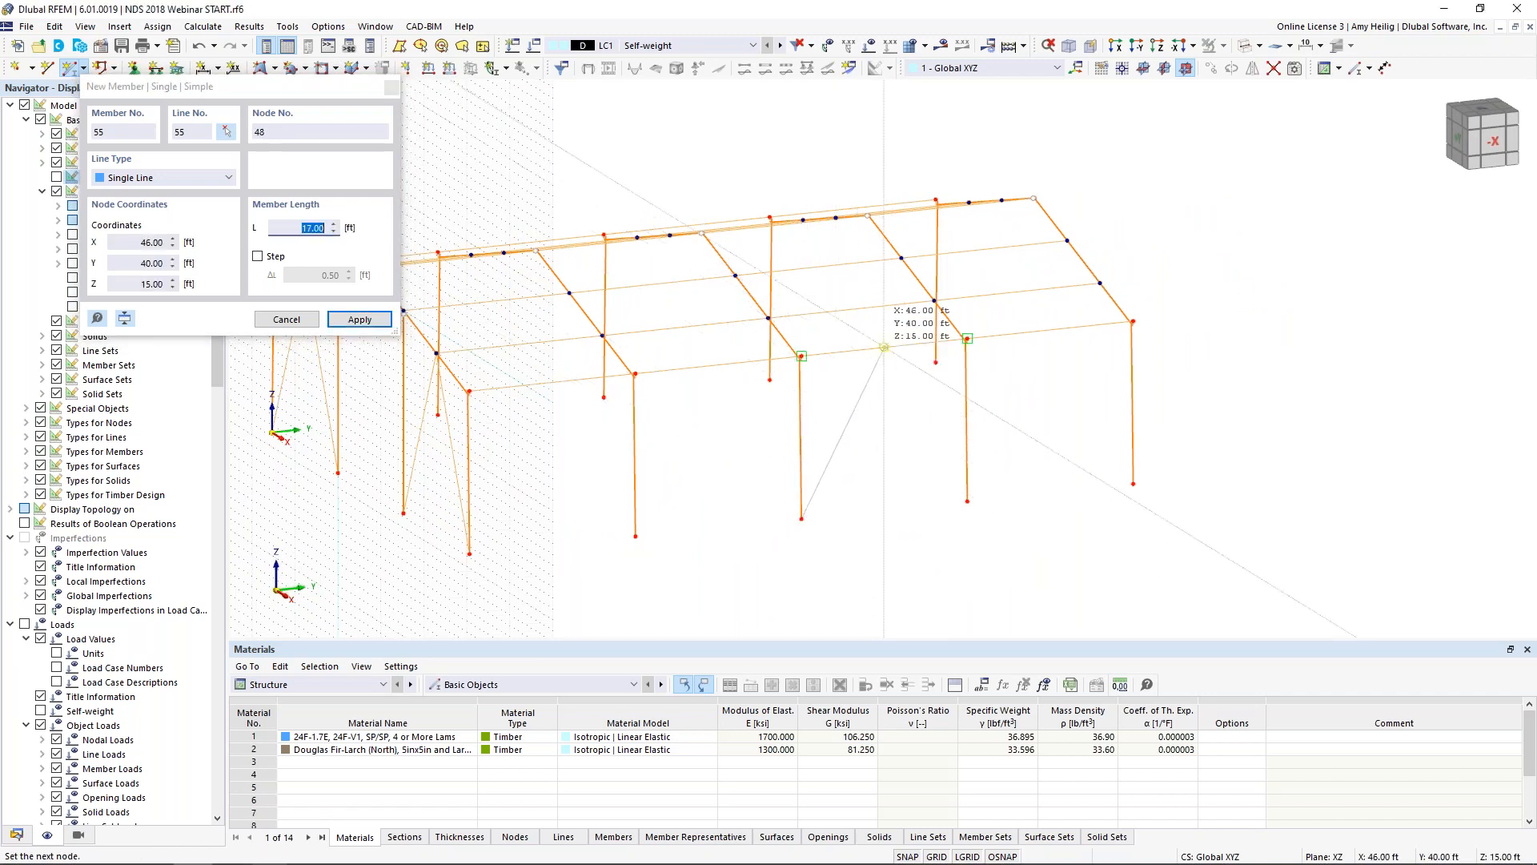
{"action": "left_click", "coordinate": [883, 347]}
{"action": "left_click", "coordinate": [967, 501]}
{"action": "left_click", "coordinate": [884, 347]}
Draw three zigzag truss braces across the third roof bay from the X 46 ft eave to the ridge, and end member drawing
{"action": "middle_click_drag", "start_coordinate": [884, 347], "coordinate": [816, 405], "text": "ctrl"}
{"action": "left_click", "coordinate": [816, 405]}
{"action": "left_click", "coordinate": [940, 320]}
{"action": "left_click", "coordinate": [940, 320]}
{"action": "left_click", "coordinate": [741, 300]}
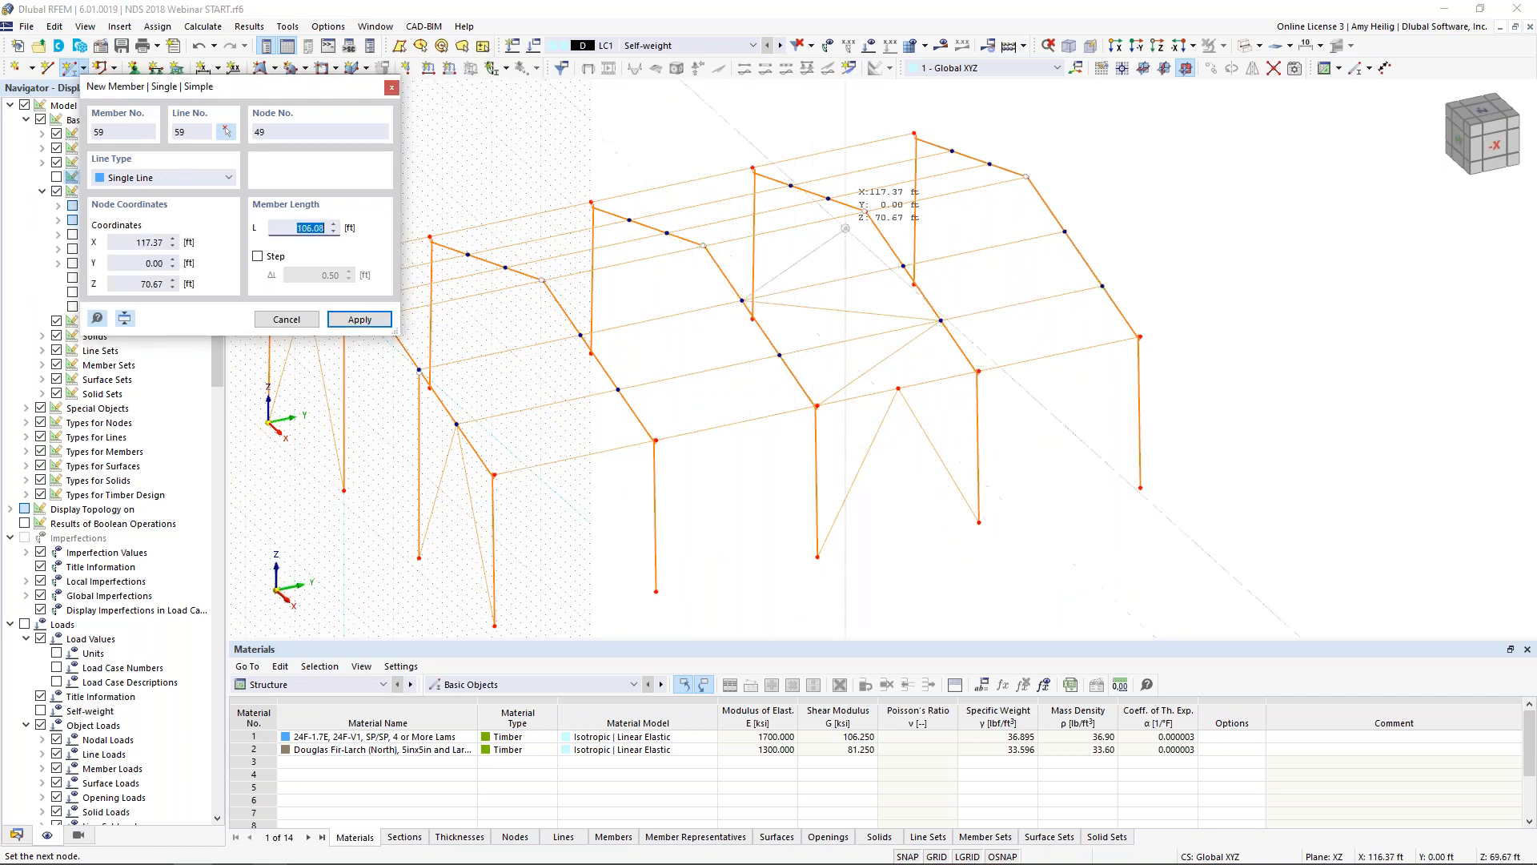
{"action": "key", "text": "Escape"}
{"action": "right_click", "coordinate": [895, 152]}
{"action": "right_click", "coordinate": [895, 152]}
{"action": "left_click", "coordinate": [809, 337]}
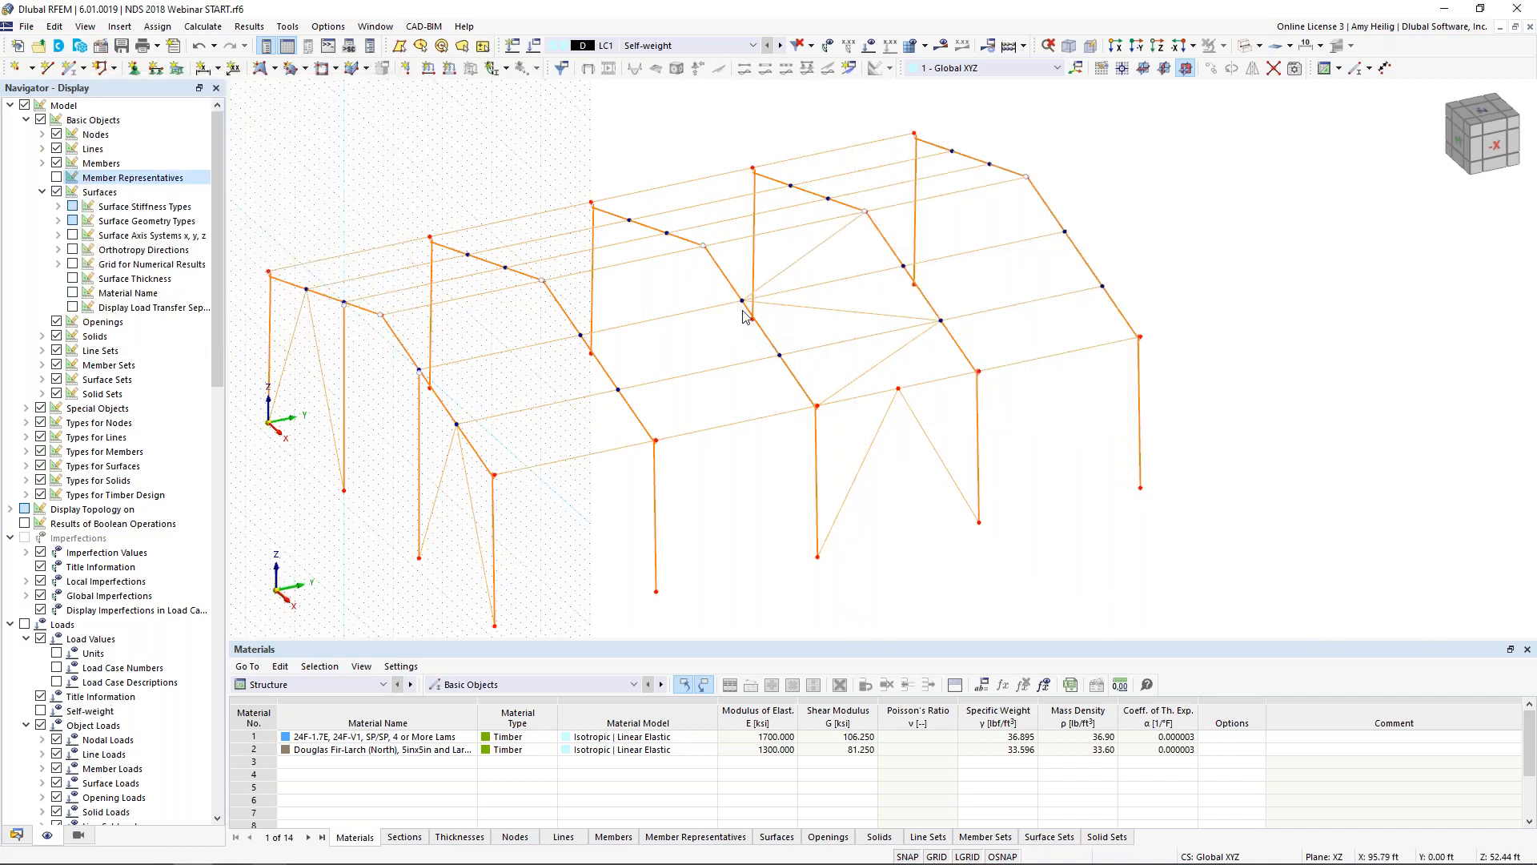
Mirror a copy of the side-wall and roof bracing about the YZ plane through the ridge node (X 23.00, Y 48.00, Z 20.73 ft)
{"action": "scroll", "coordinate": [742, 311], "scroll_direction": "up", "scroll_amount": 7}
{"action": "scroll", "coordinate": [746, 299], "scroll_direction": "down", "scroll_amount": 3}
{"action": "scroll", "coordinate": [1119, 323], "scroll_direction": "up", "scroll_amount": 3}
{"action": "scroll", "coordinate": [1123, 331], "scroll_direction": "down", "scroll_amount": 4}
{"action": "scroll", "coordinate": [576, 627], "scroll_direction": "up", "scroll_amount": 3}
{"action": "scroll", "coordinate": [489, 500], "scroll_direction": "up", "scroll_amount": 3}
{"action": "scroll", "coordinate": [488, 500], "scroll_direction": "down", "scroll_amount": 4}
{"action": "left_click_drag", "start_coordinate": [943, 506], "coordinate": [843, 475]}
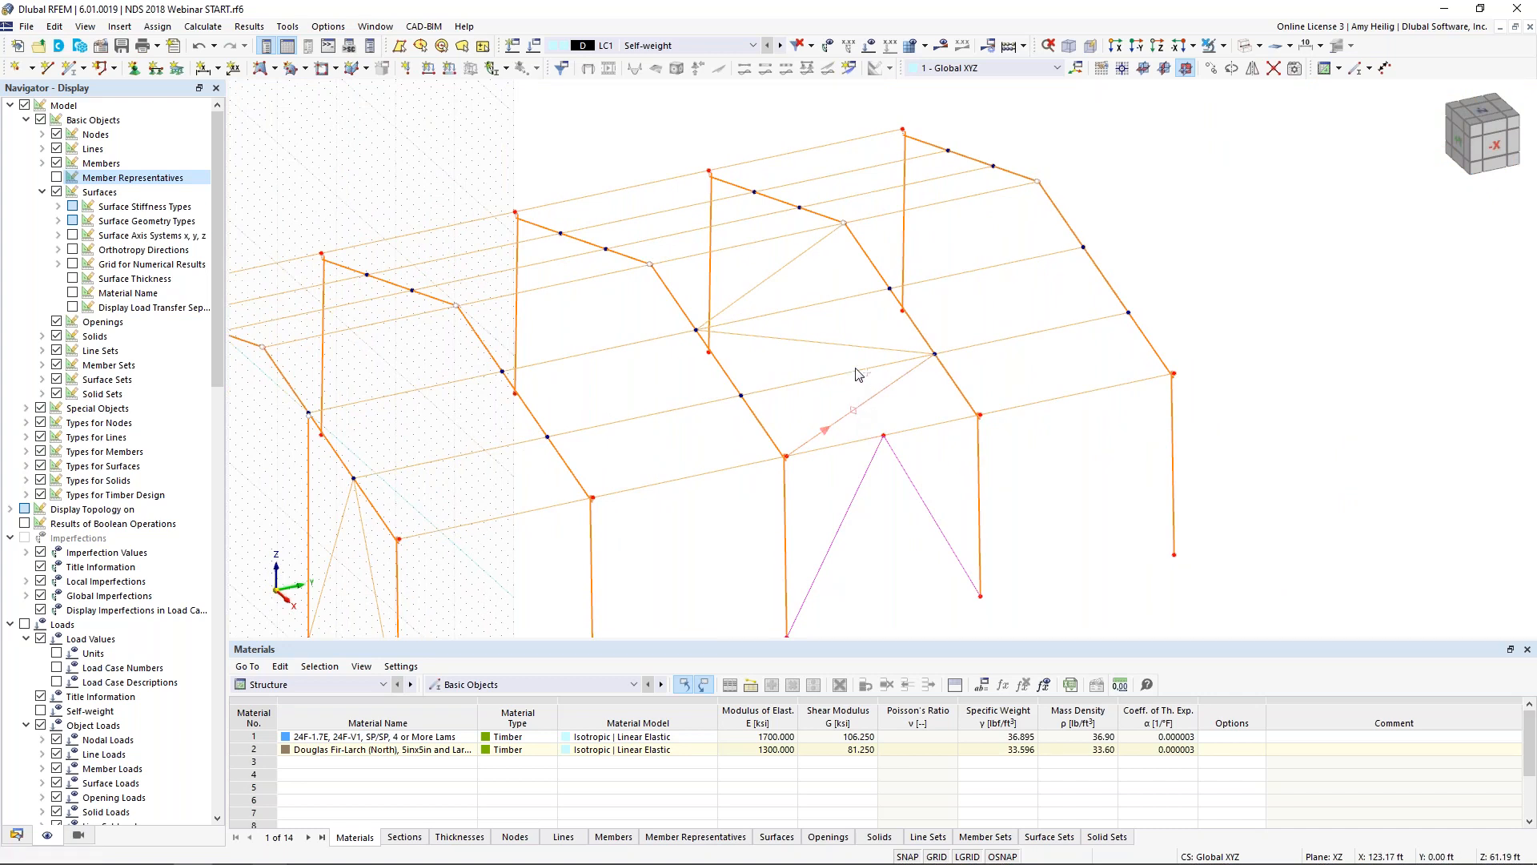
{"action": "left_click", "coordinate": [855, 348], "text": "ctrl"}
{"action": "left_click", "coordinate": [774, 282], "text": "ctrl"}
{"action": "left_click", "coordinate": [1253, 69]}
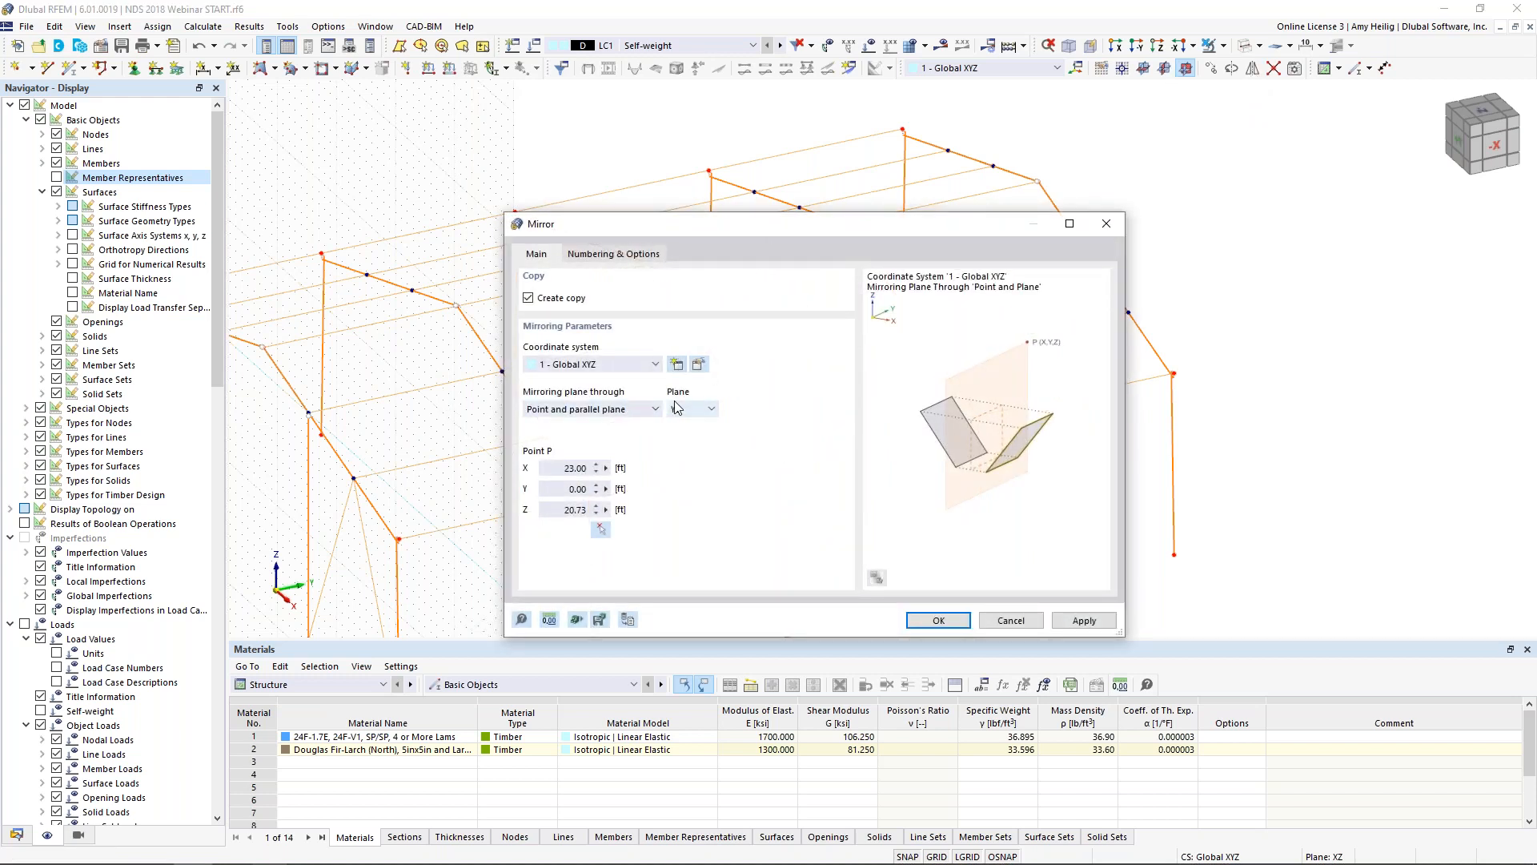
{"action": "left_click", "coordinate": [600, 529]}
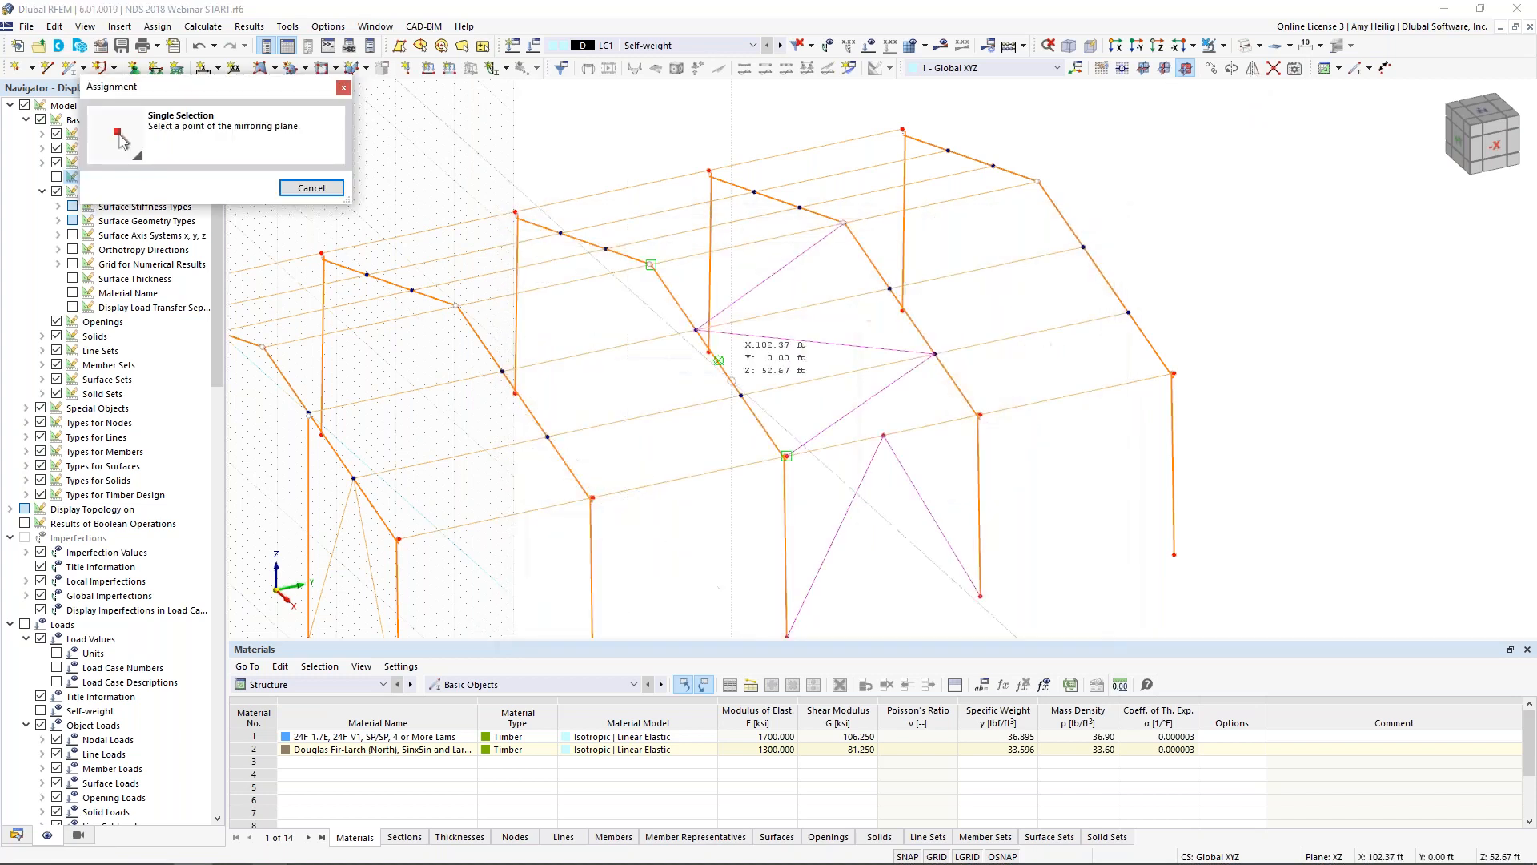
{"action": "left_click", "coordinate": [845, 225]}
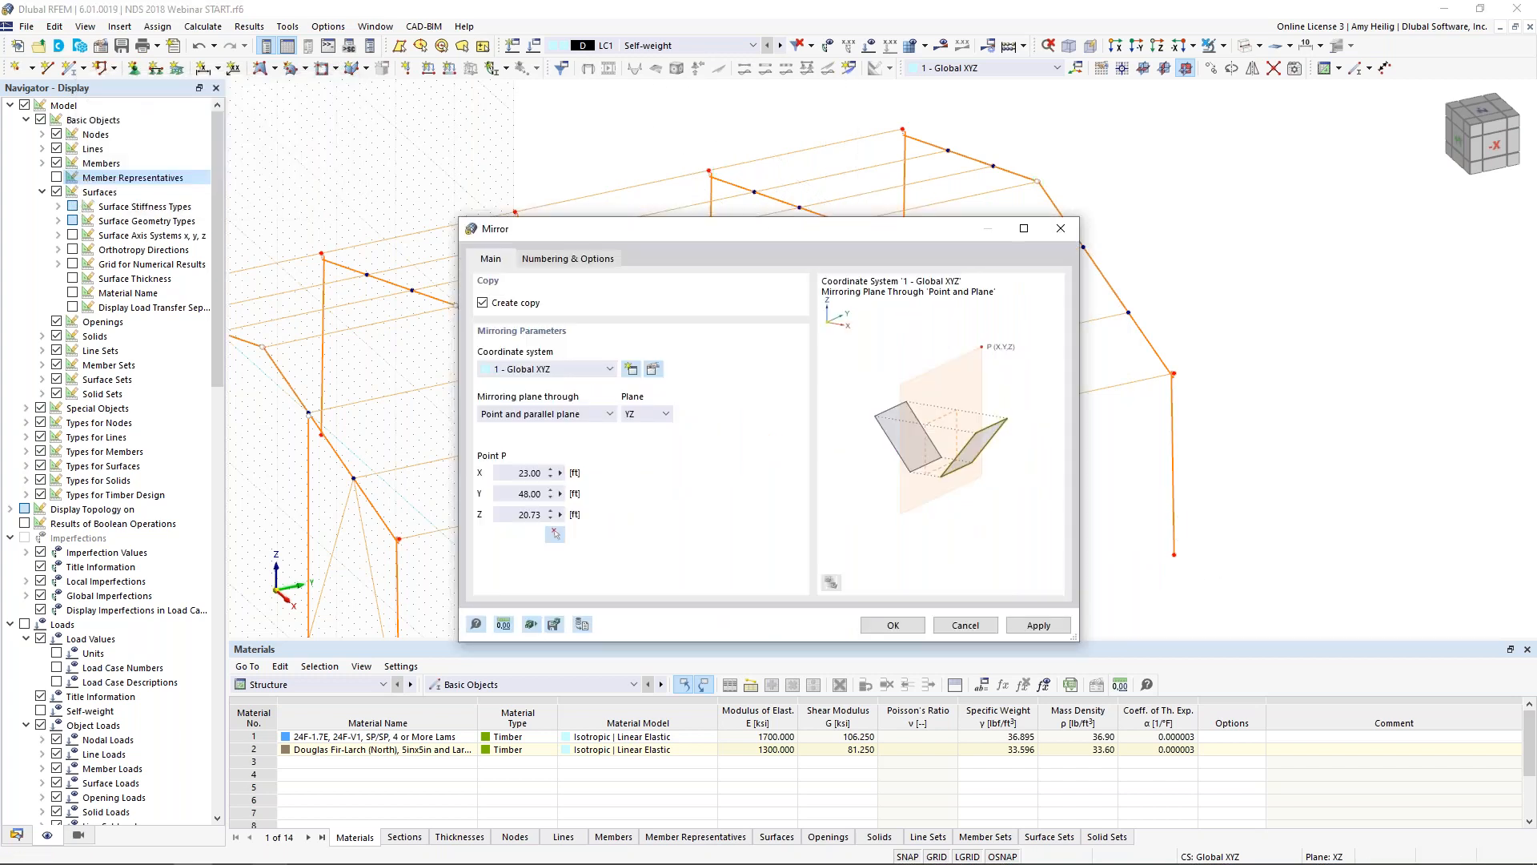
{"action": "left_click", "coordinate": [895, 626]}
{"action": "scroll", "coordinate": [865, 399], "scroll_direction": "down", "scroll_amount": 2}
{"action": "middle_click_drag", "start_coordinate": [741, 442], "coordinate": [919, 389], "text": "ctrl"}
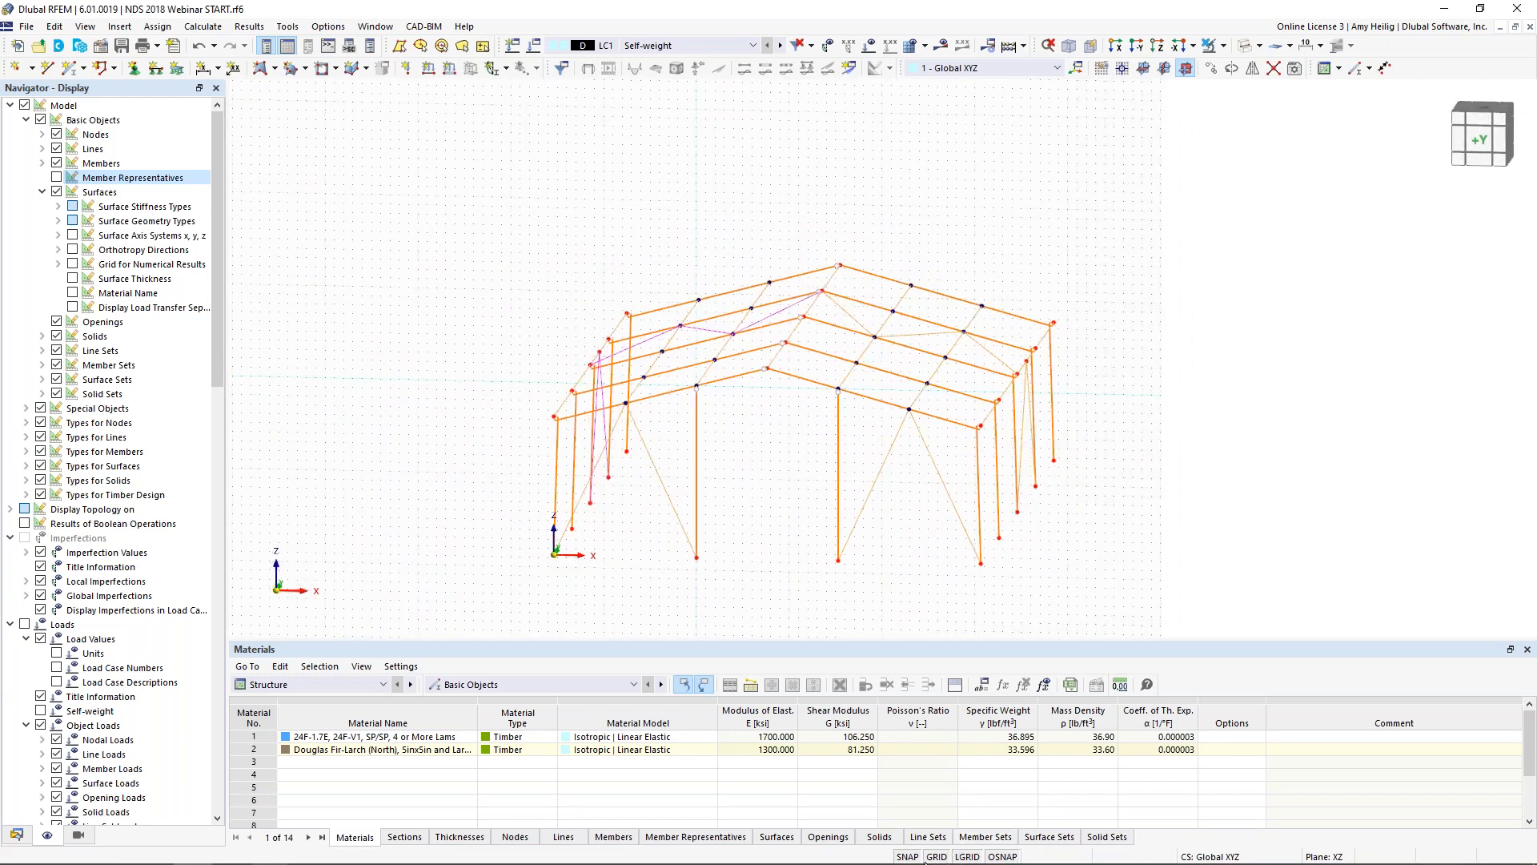
{"action": "left_click", "coordinate": [781, 484]}
Copy the front end wall's intermediate columns and inverted-V bracing to the rear frame, using the column's top node as reference
{"action": "middle_click_drag", "start_coordinate": [781, 485], "coordinate": [800, 478], "text": "ctrl"}
{"action": "left_click_drag", "start_coordinate": [996, 445], "coordinate": [638, 432]}
{"action": "middle_click_drag", "start_coordinate": [795, 439], "coordinate": [840, 450], "text": "ctrl"}
{"action": "scroll", "coordinate": [840, 450], "scroll_direction": "up", "scroll_amount": 3}
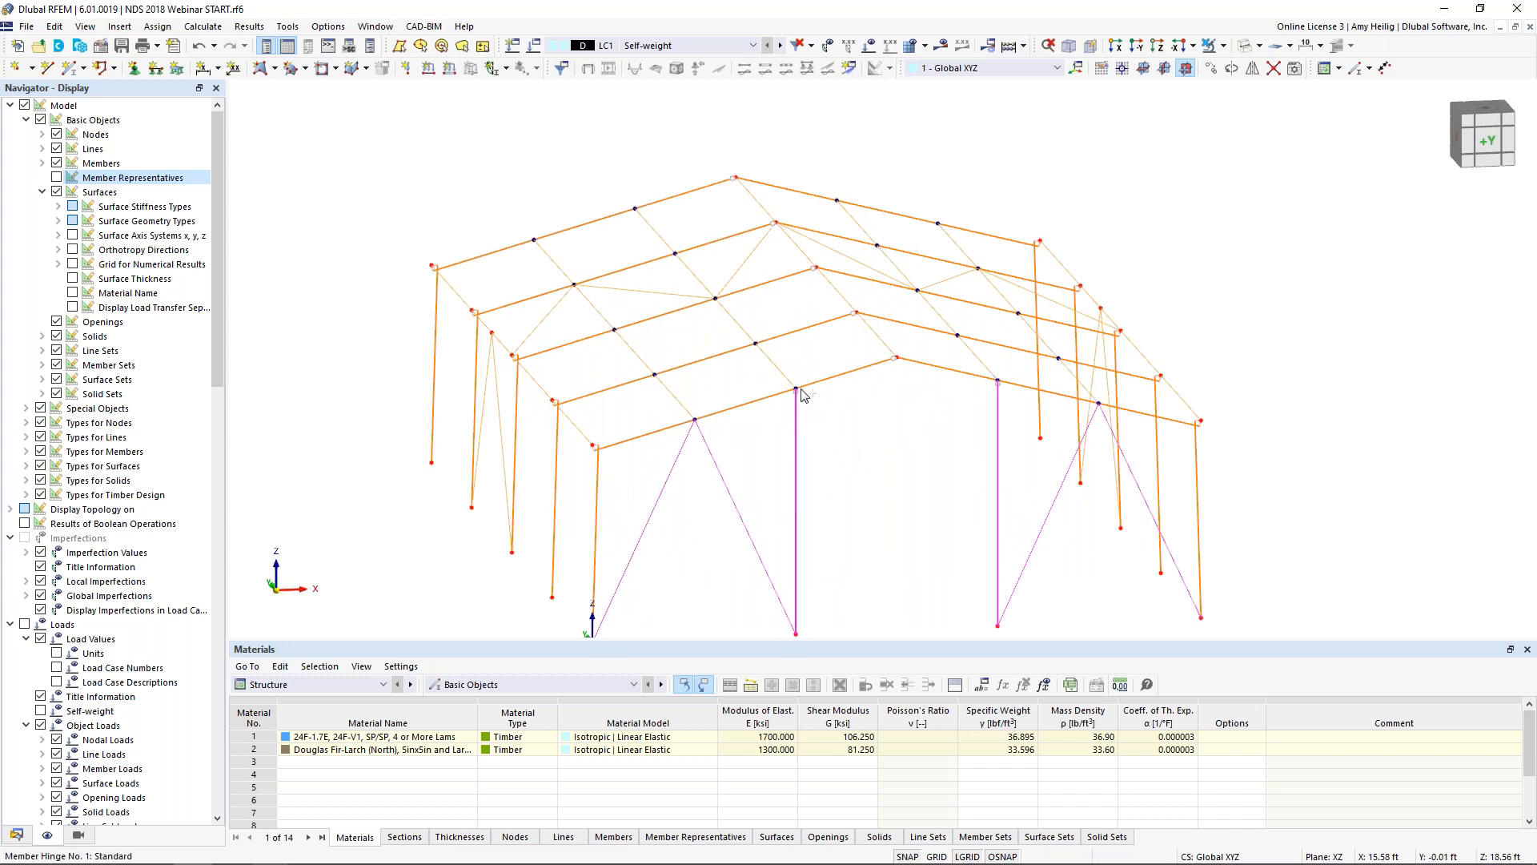
{"action": "left_click_drag", "start_coordinate": [803, 393], "coordinate": [635, 213]}
{"action": "left_click", "coordinate": [868, 531]}
{"action": "middle_click_drag", "start_coordinate": [1298, 352], "coordinate": [1181, 362], "text": "ctrl"}
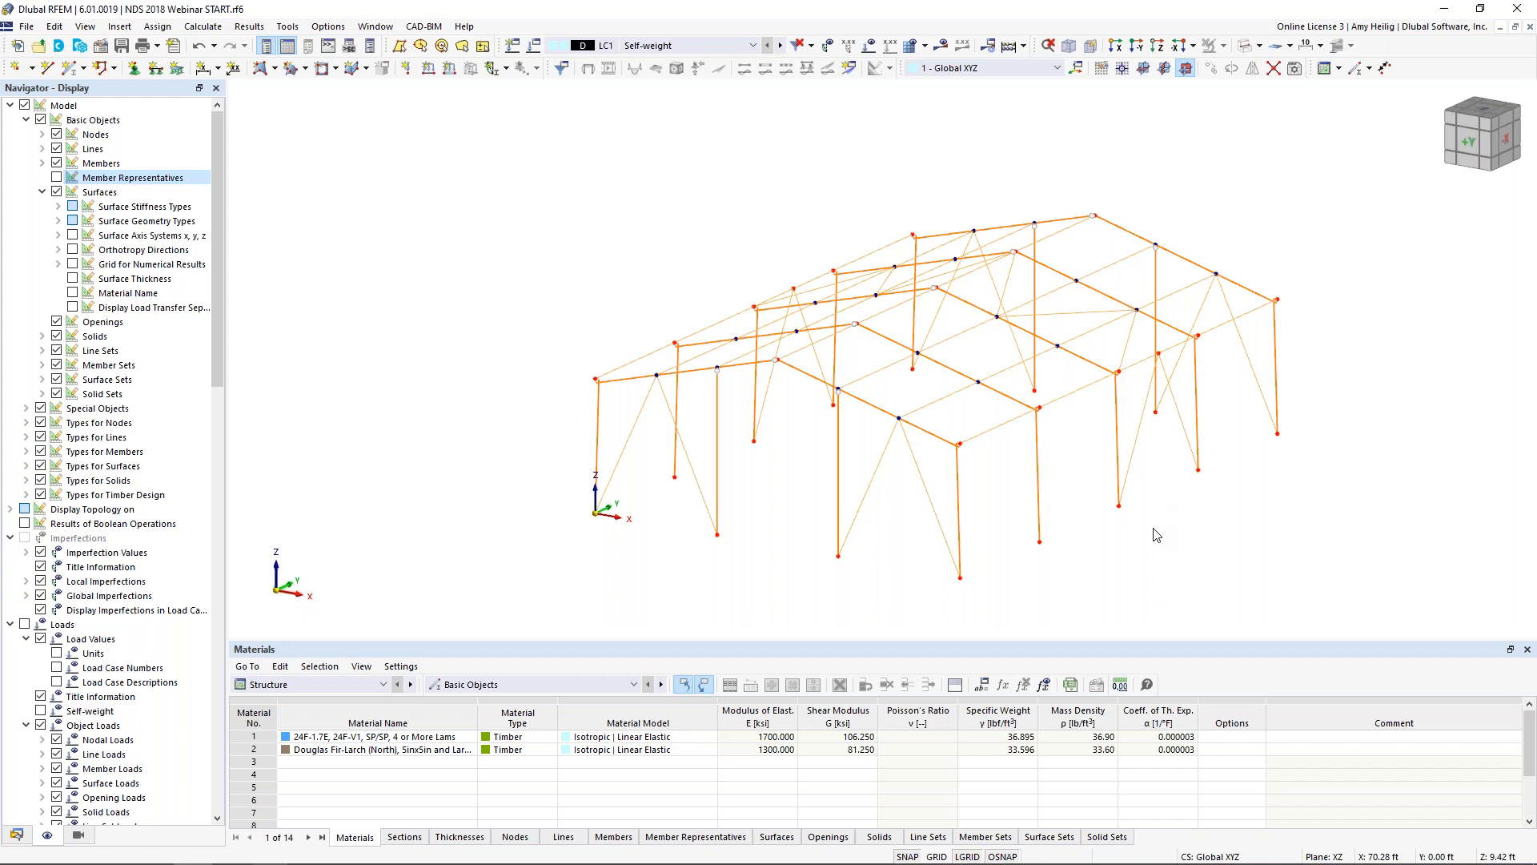
Assign the Hinged nodal support to all column base nodes of the building
{"action": "middle_click_drag", "start_coordinate": [1129, 538], "coordinate": [1049, 520]}
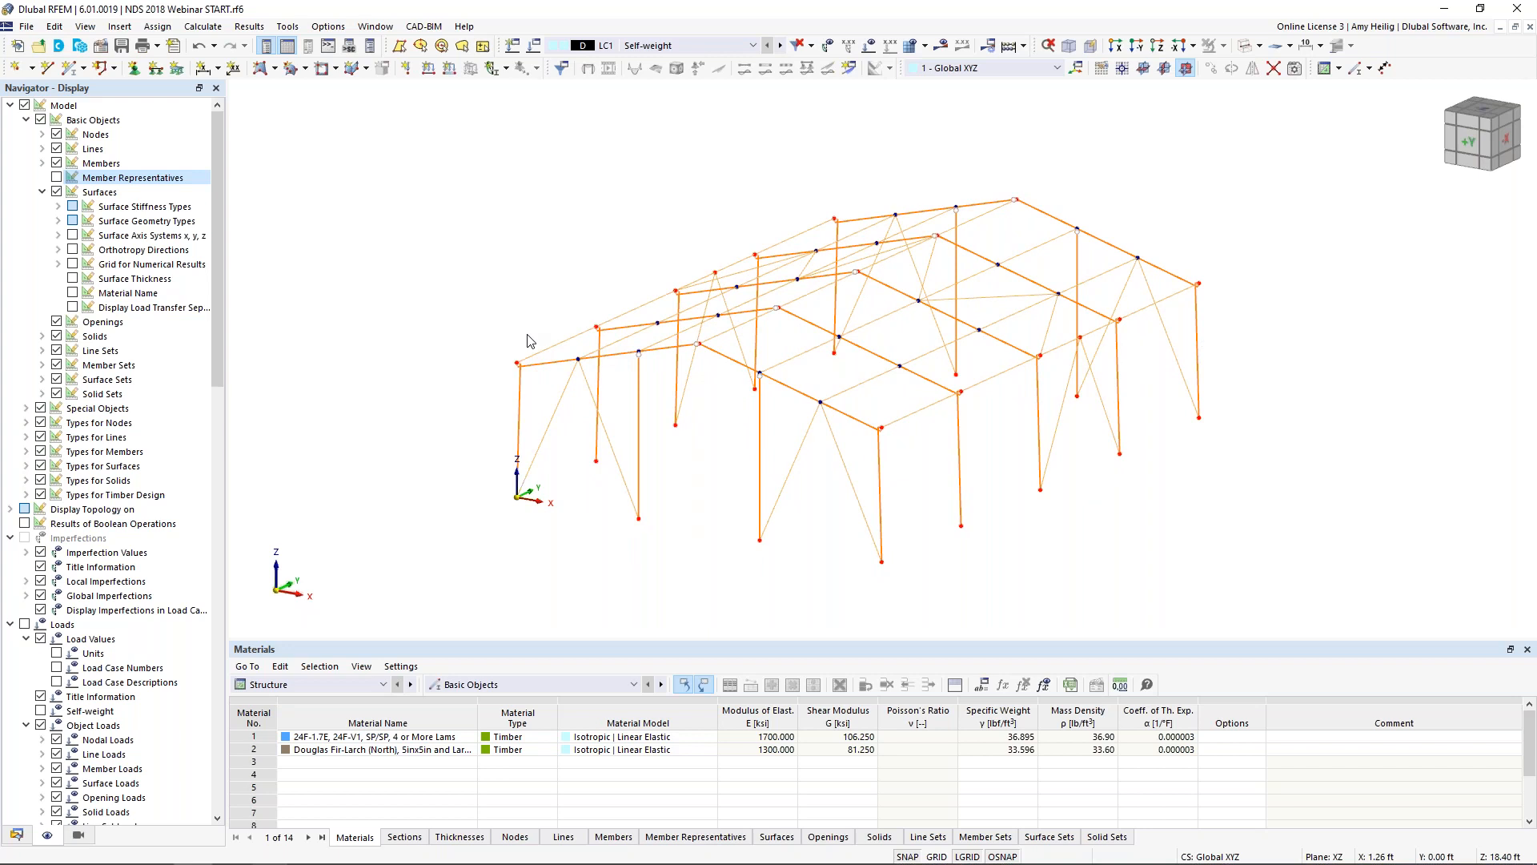
{"action": "left_click", "coordinate": [135, 69]}
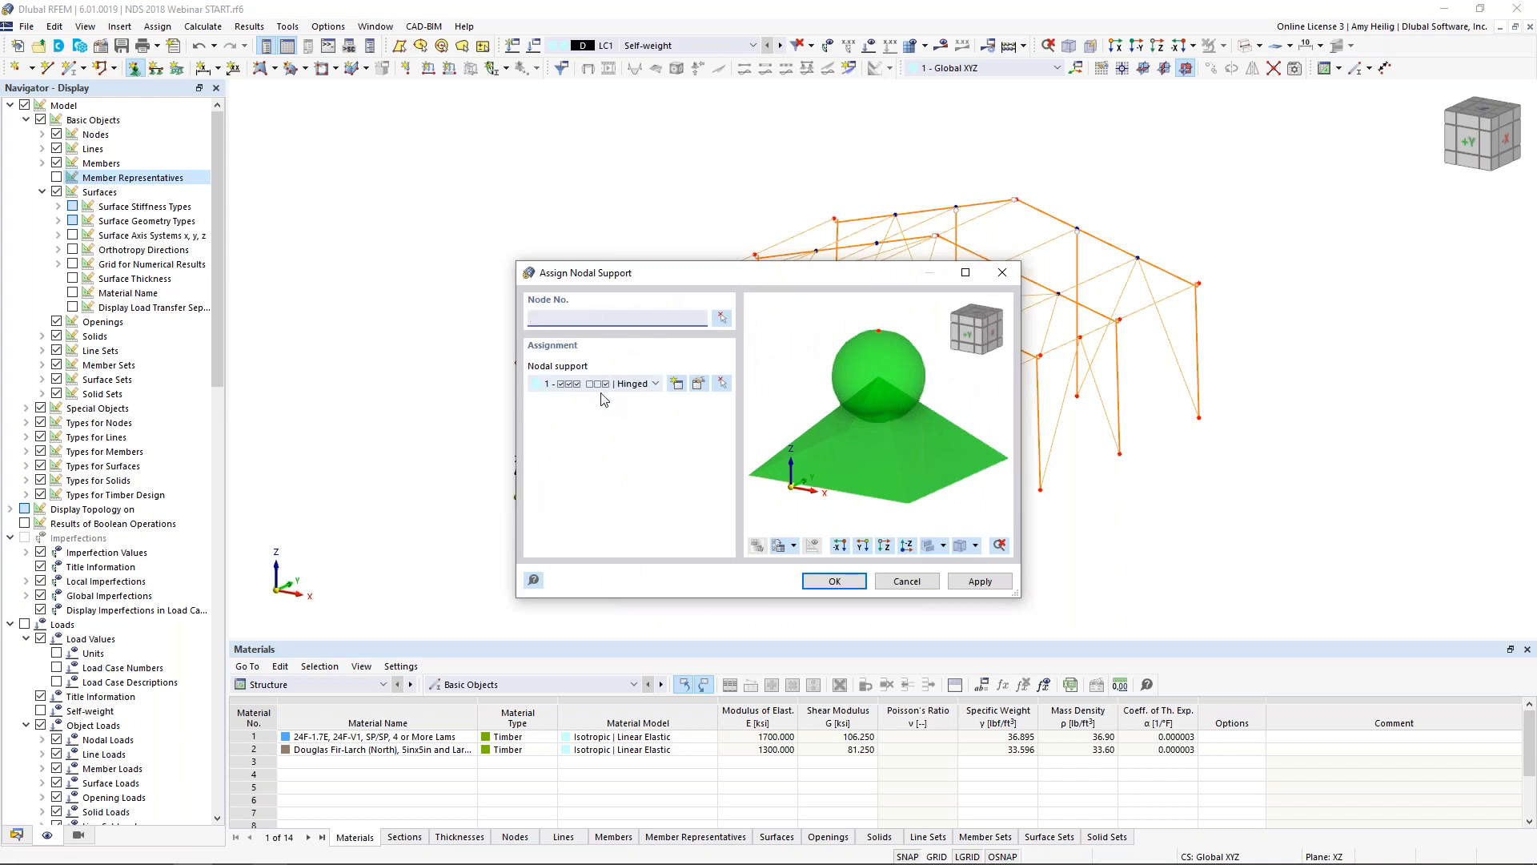
{"action": "left_click", "coordinate": [642, 385]}
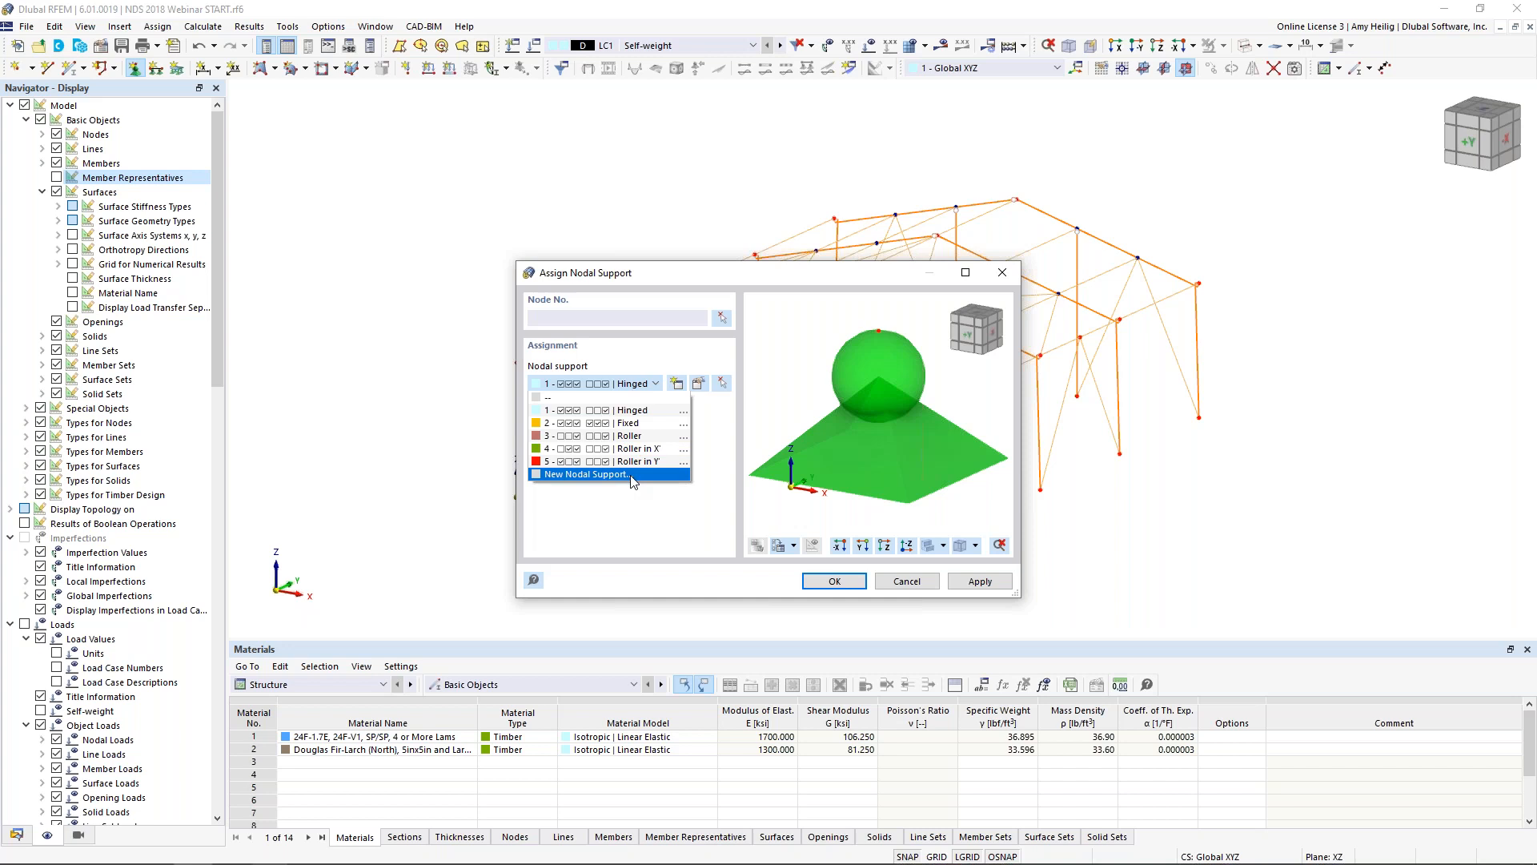
{"action": "left_click", "coordinate": [646, 412]}
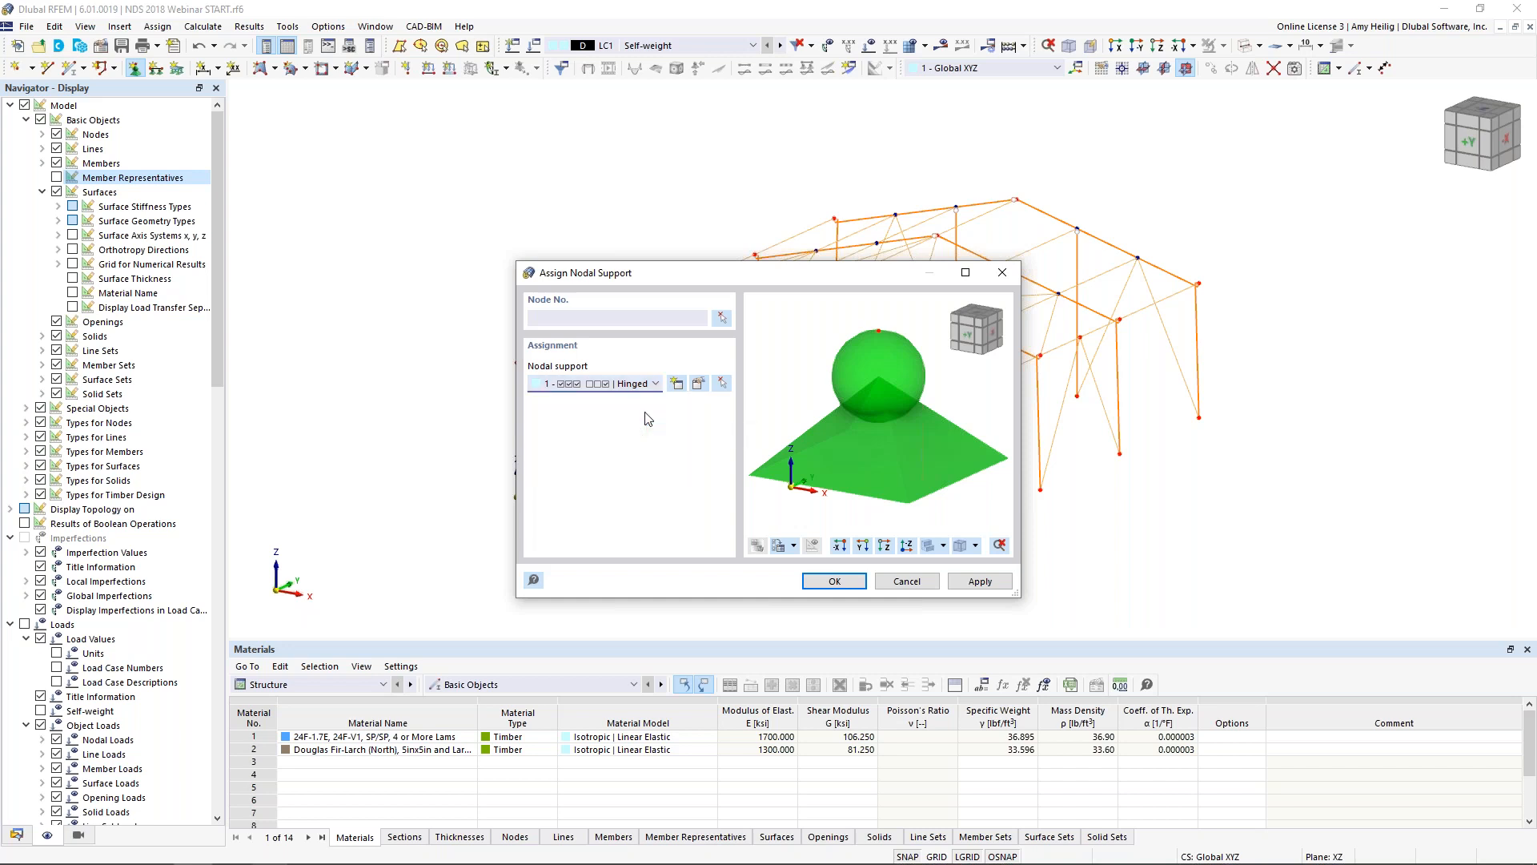
{"action": "left_click", "coordinate": [834, 580]}
{"action": "middle_click_drag", "start_coordinate": [856, 539], "coordinate": [940, 495]}
{"action": "left_click_drag", "start_coordinate": [620, 437], "coordinate": [1137, 512]}
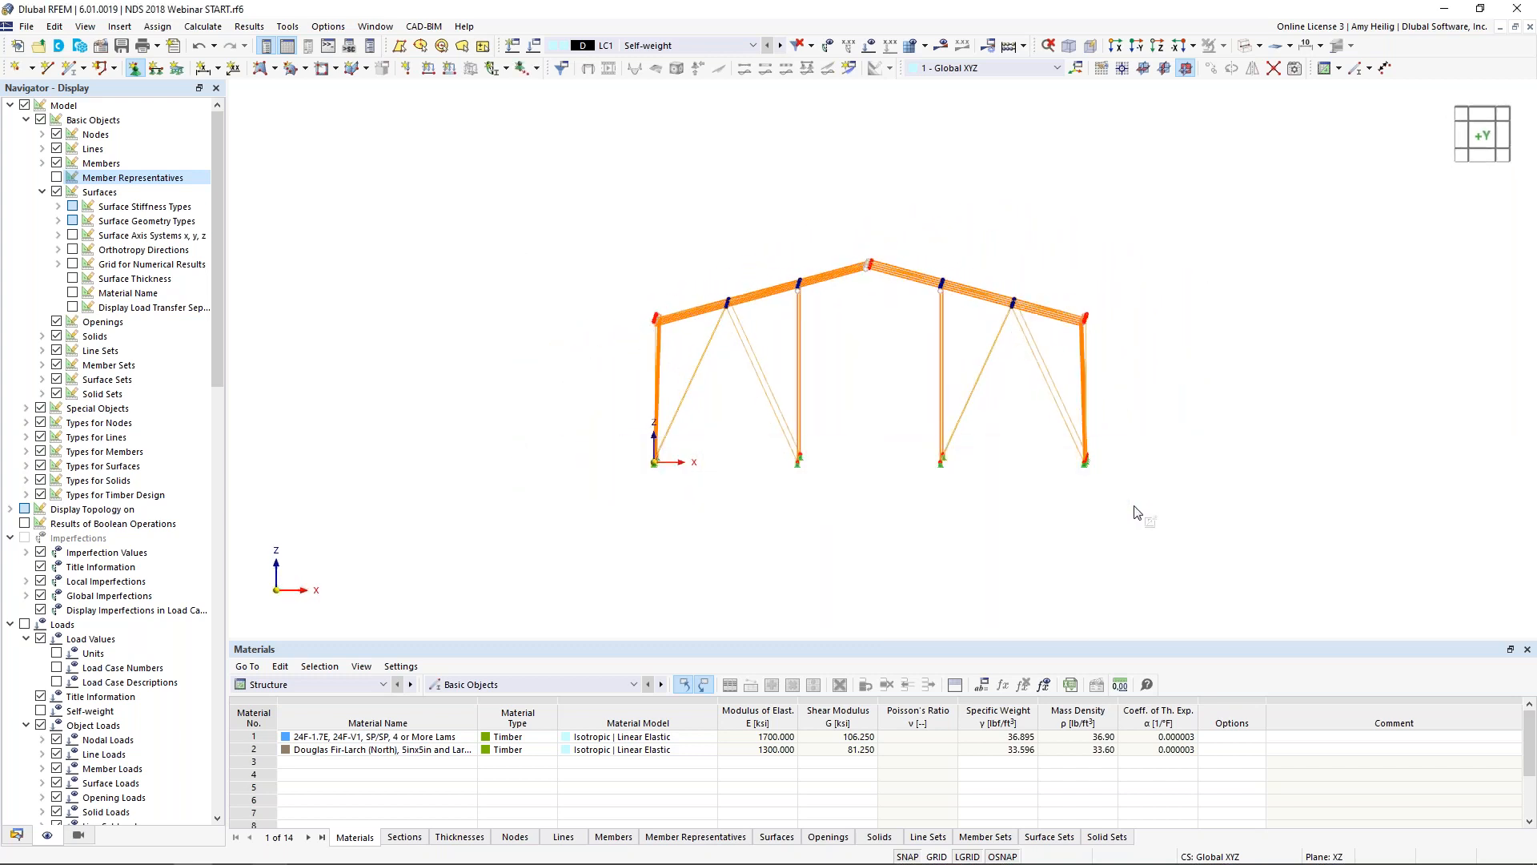
Enlarge the nodal support symbols in the graphic from the support's display settings
{"action": "middle_click_drag", "start_coordinate": [1148, 486], "coordinate": [839, 502]}
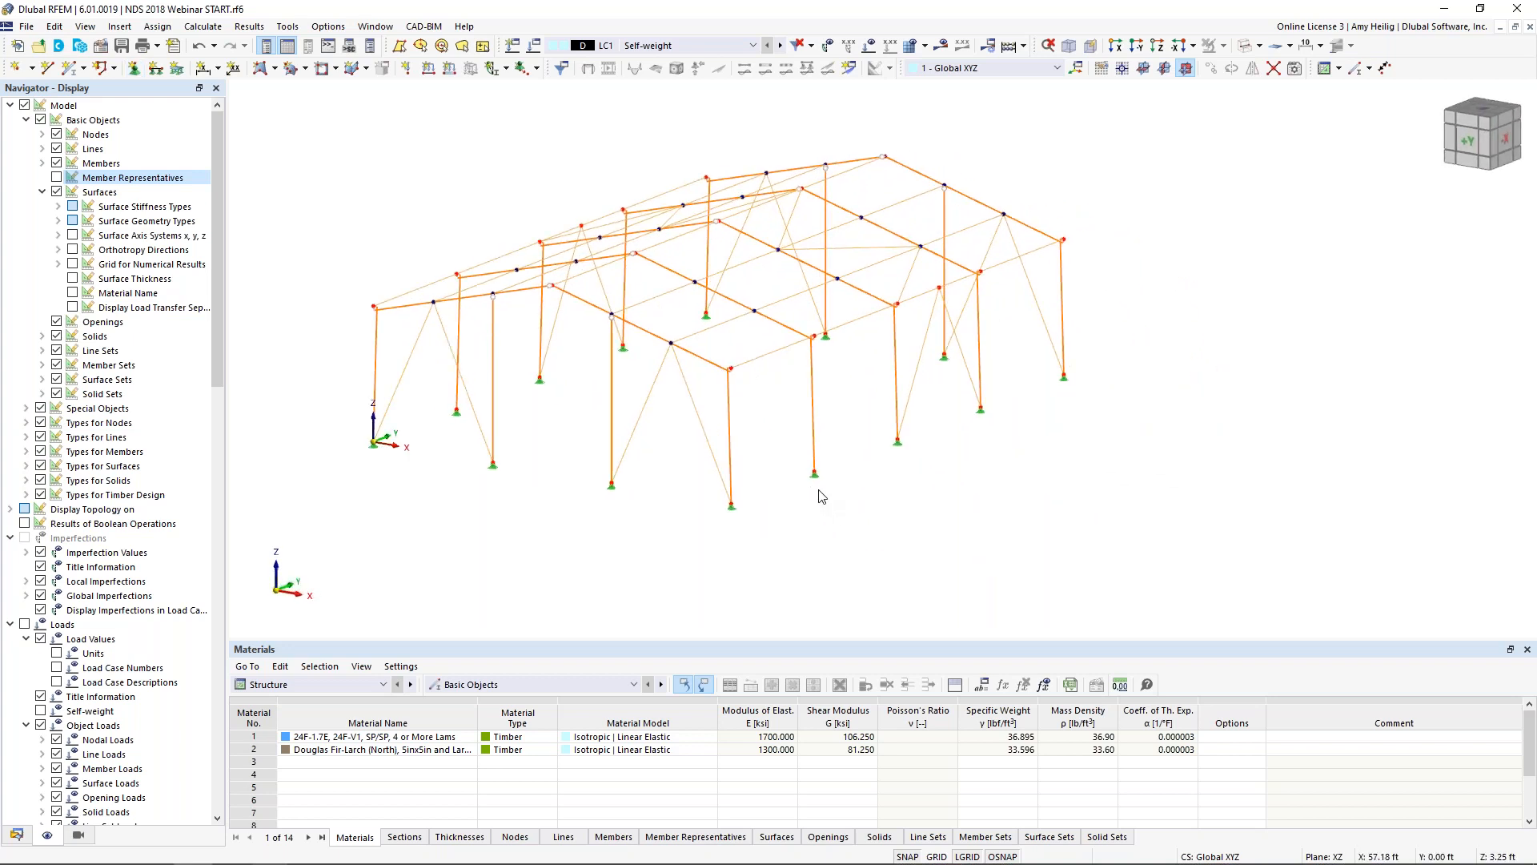
{"action": "right_click", "coordinate": [817, 483]}
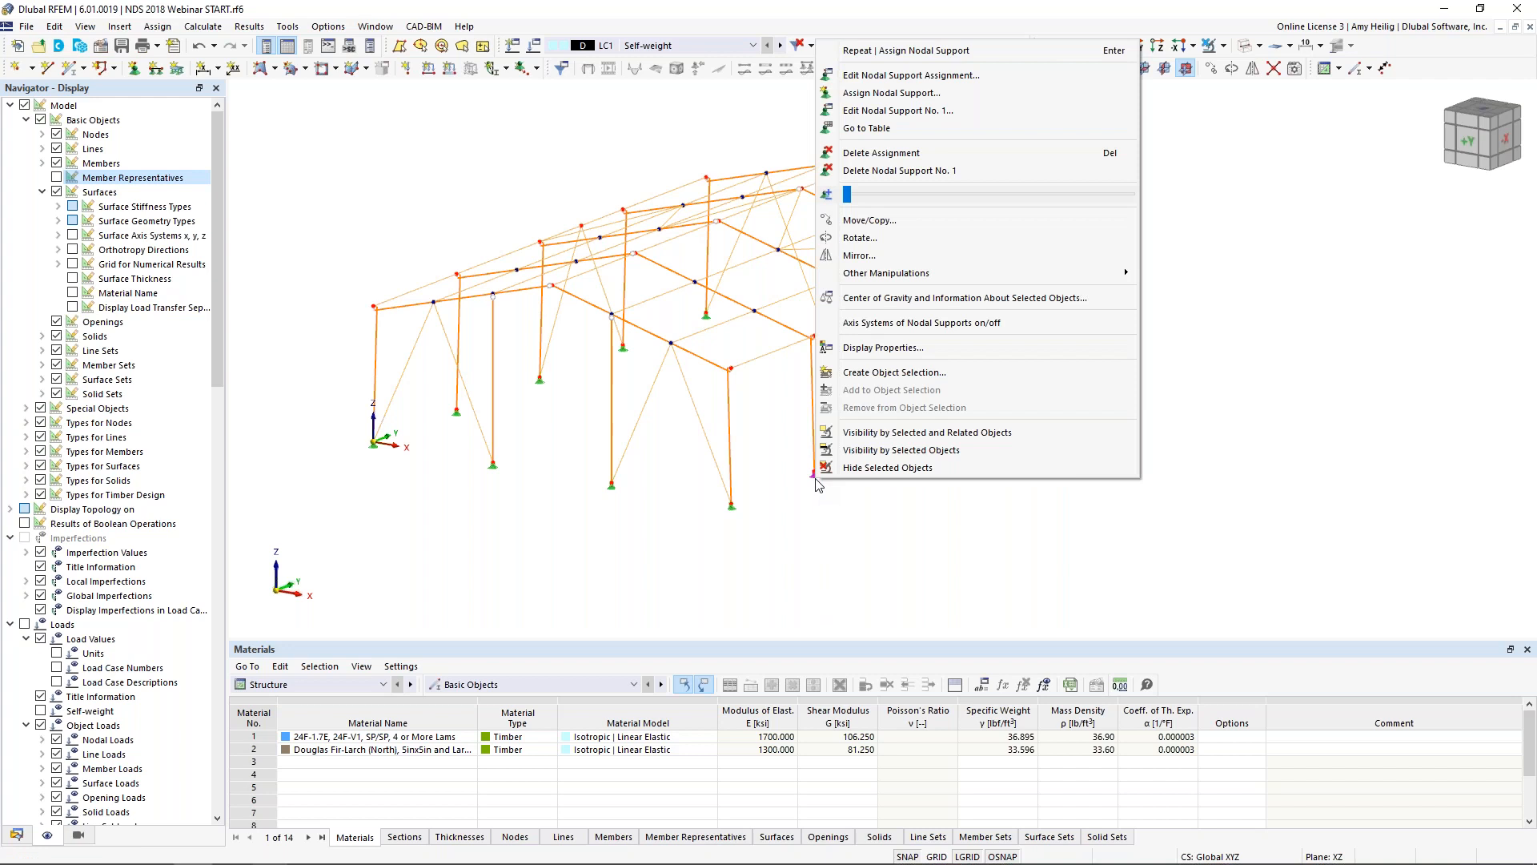
{"action": "mouse_move", "coordinate": [848, 194]}
{"action": "left_mouse_down"}
{"action": "mouse_move", "coordinate": [928, 198]}
{"action": "mouse_move", "coordinate": [875, 202]}
{"action": "left_mouse_up"}
{"action": "left_click", "coordinate": [879, 595]}
{"action": "left_click", "coordinate": [880, 595]}
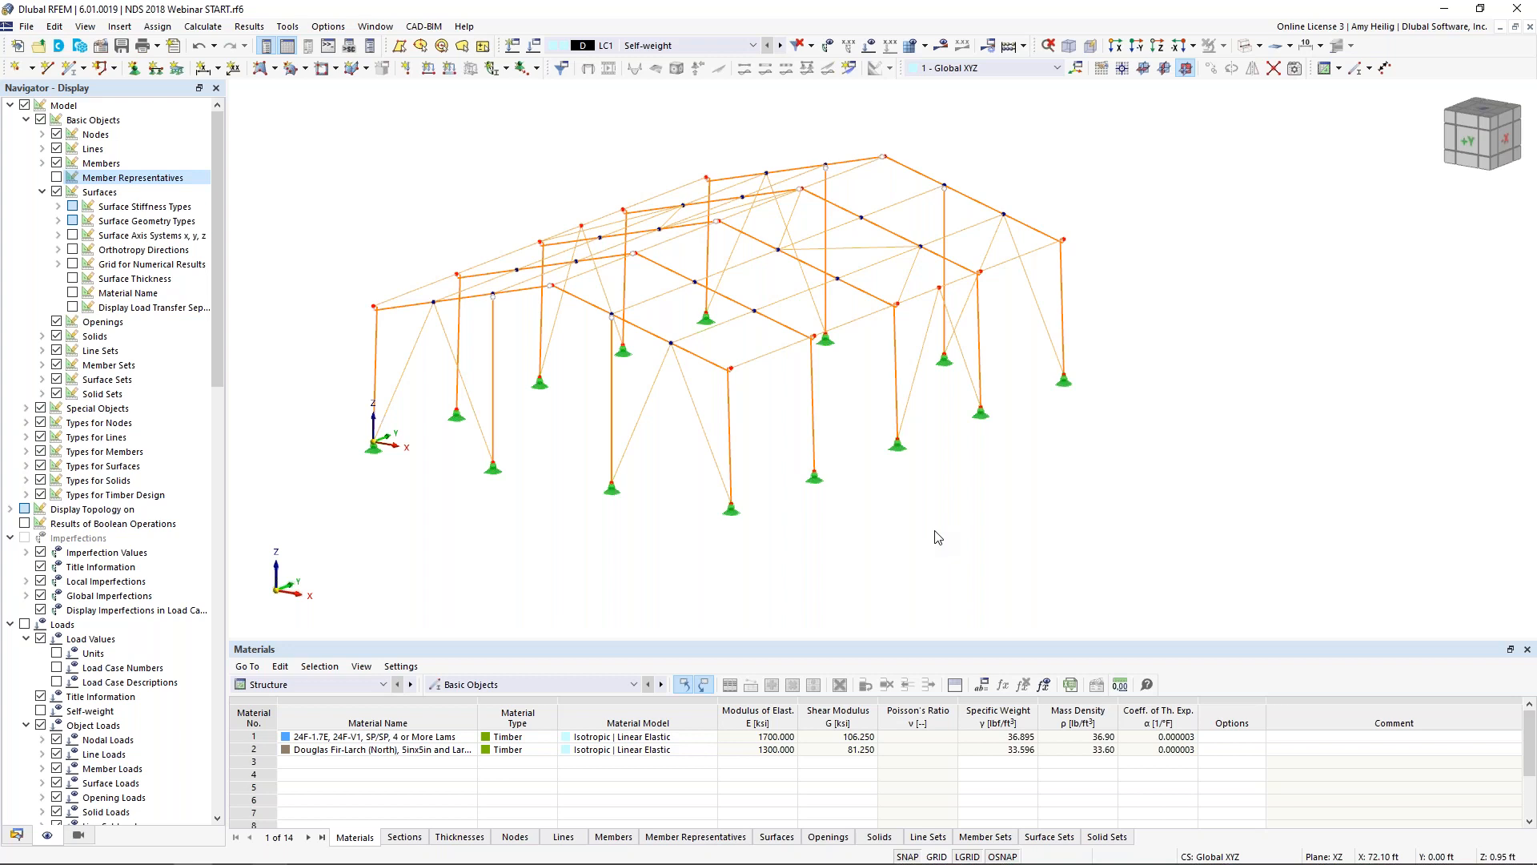
{"action": "middle_click_drag", "start_coordinate": [967, 484], "coordinate": [1019, 491], "text": "ctrl"}
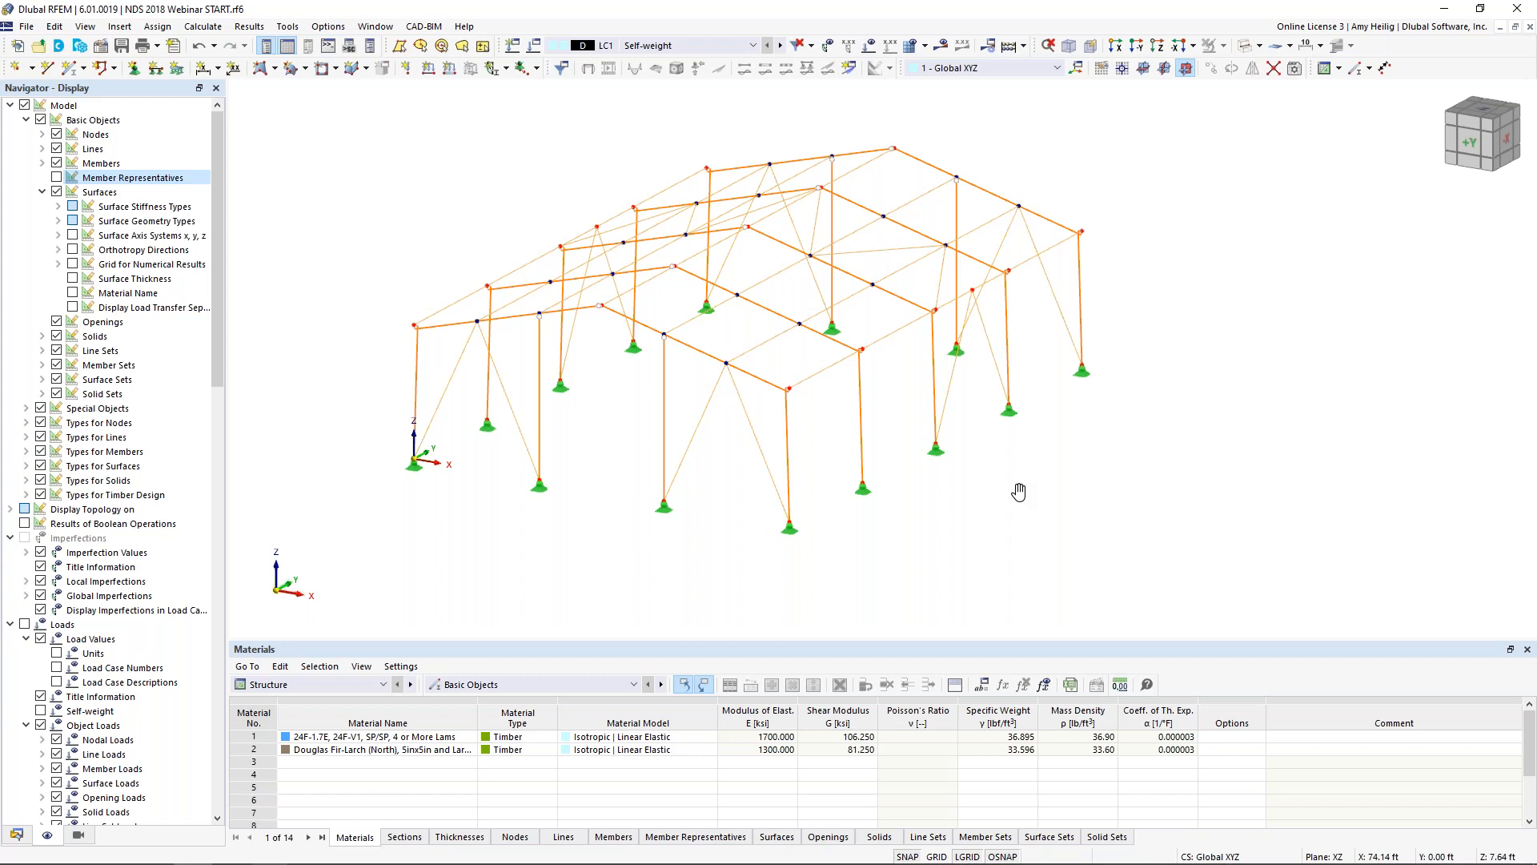
Start a new polygonal surface with Load Transfer stiffness type and the load transfer direction set to local in x
{"action": "left_click", "coordinate": [275, 70]}
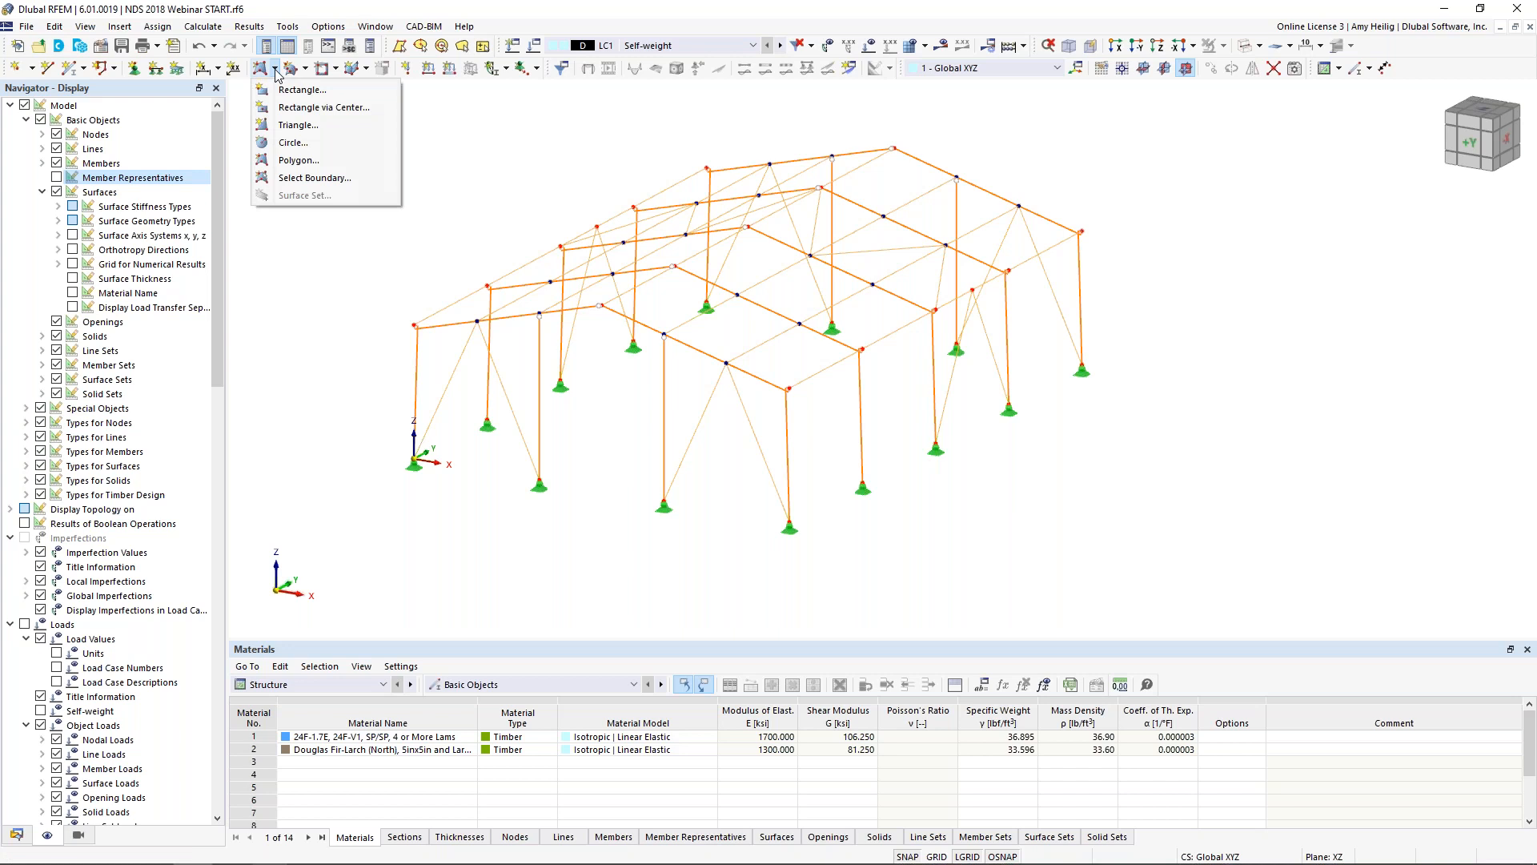
{"action": "left_click", "coordinate": [298, 161]}
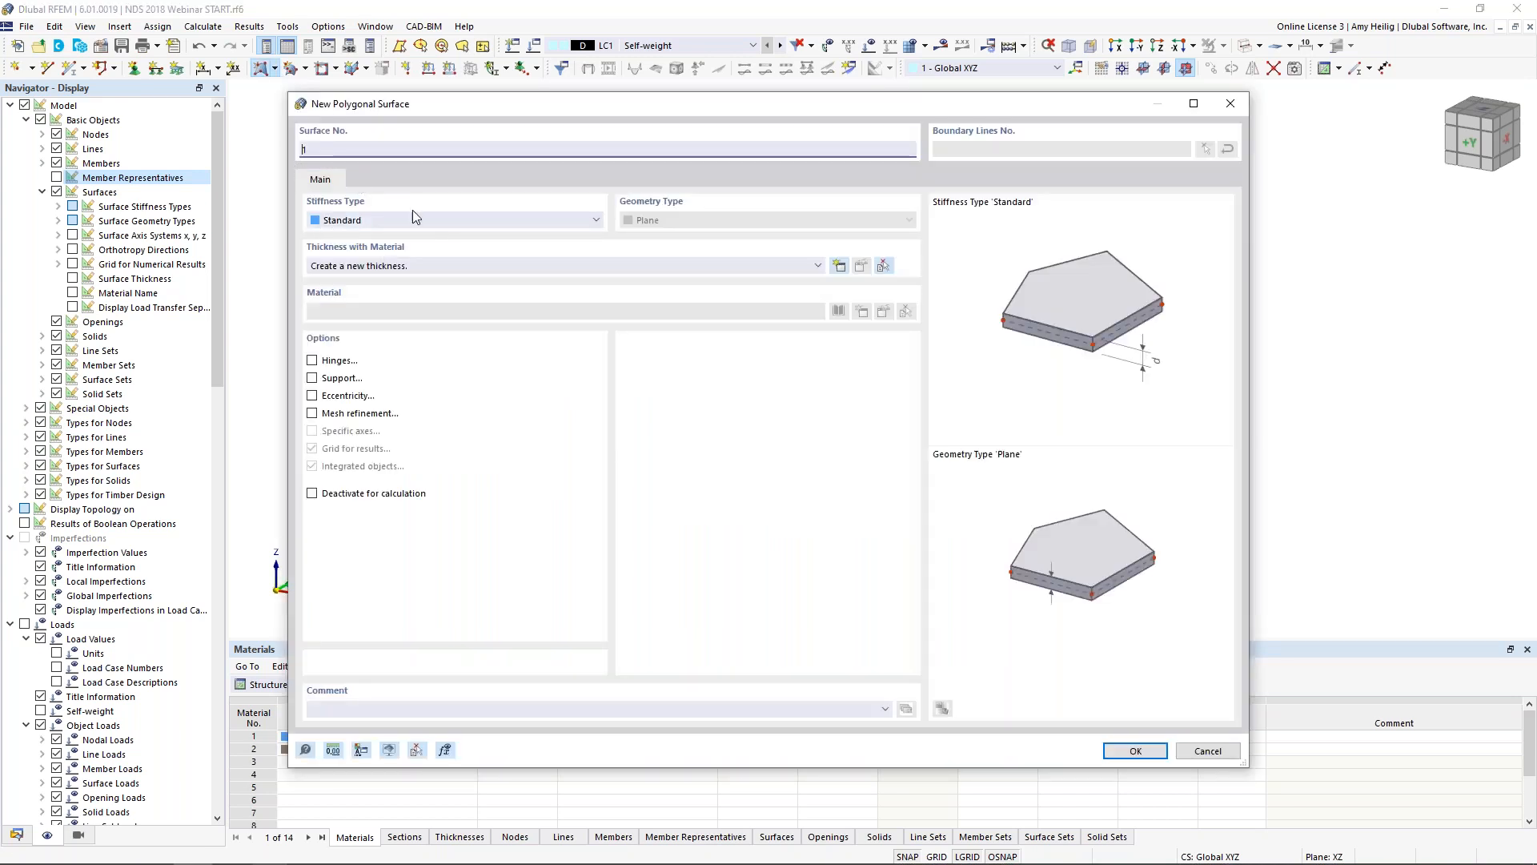
{"action": "left_click", "coordinate": [371, 221]}
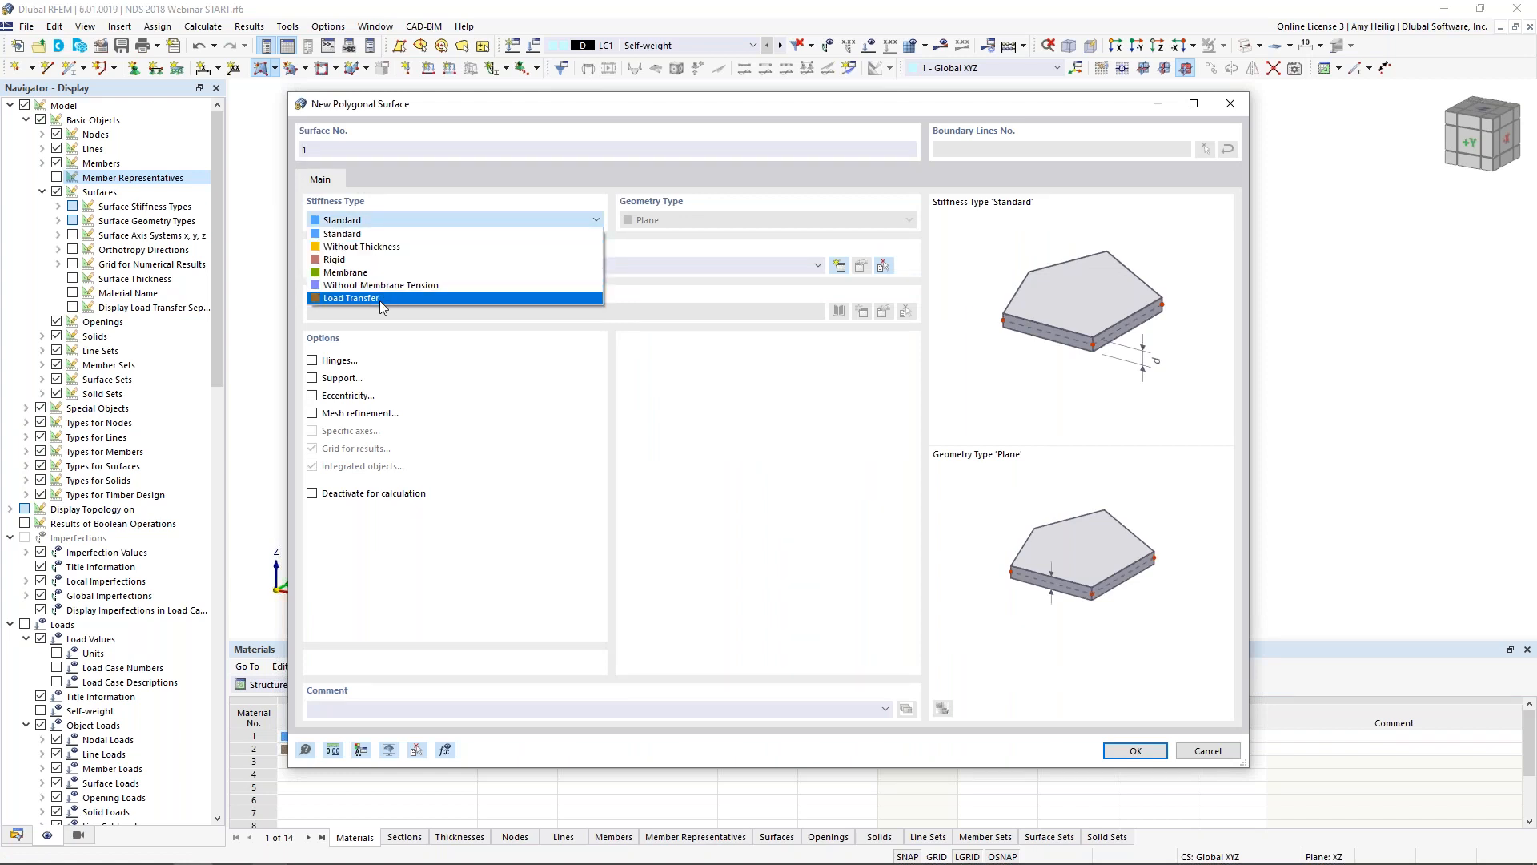
{"action": "left_click", "coordinate": [352, 298]}
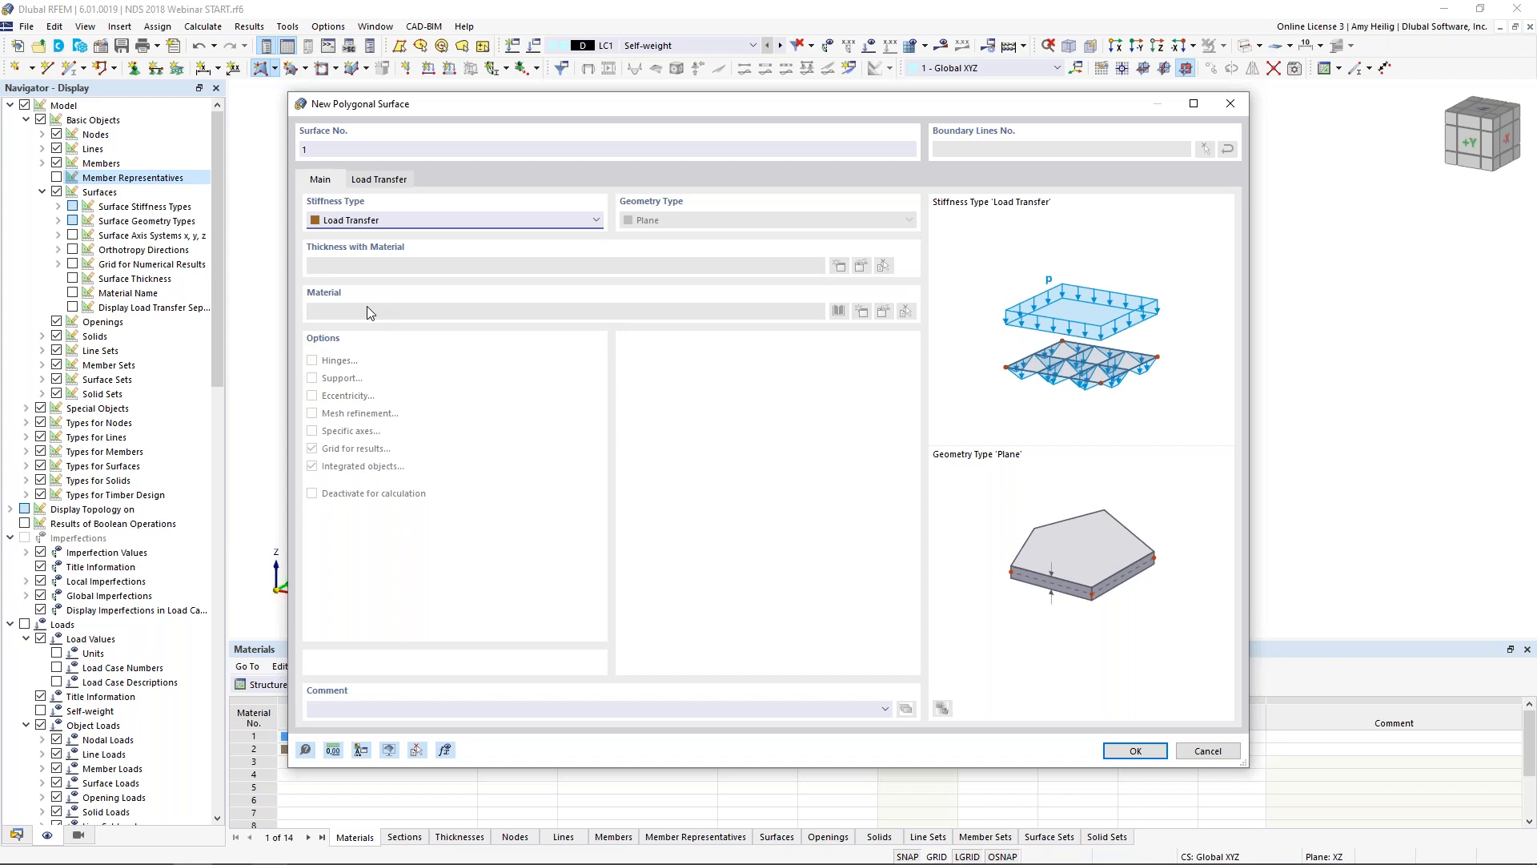
{"action": "left_click", "coordinate": [396, 181]}
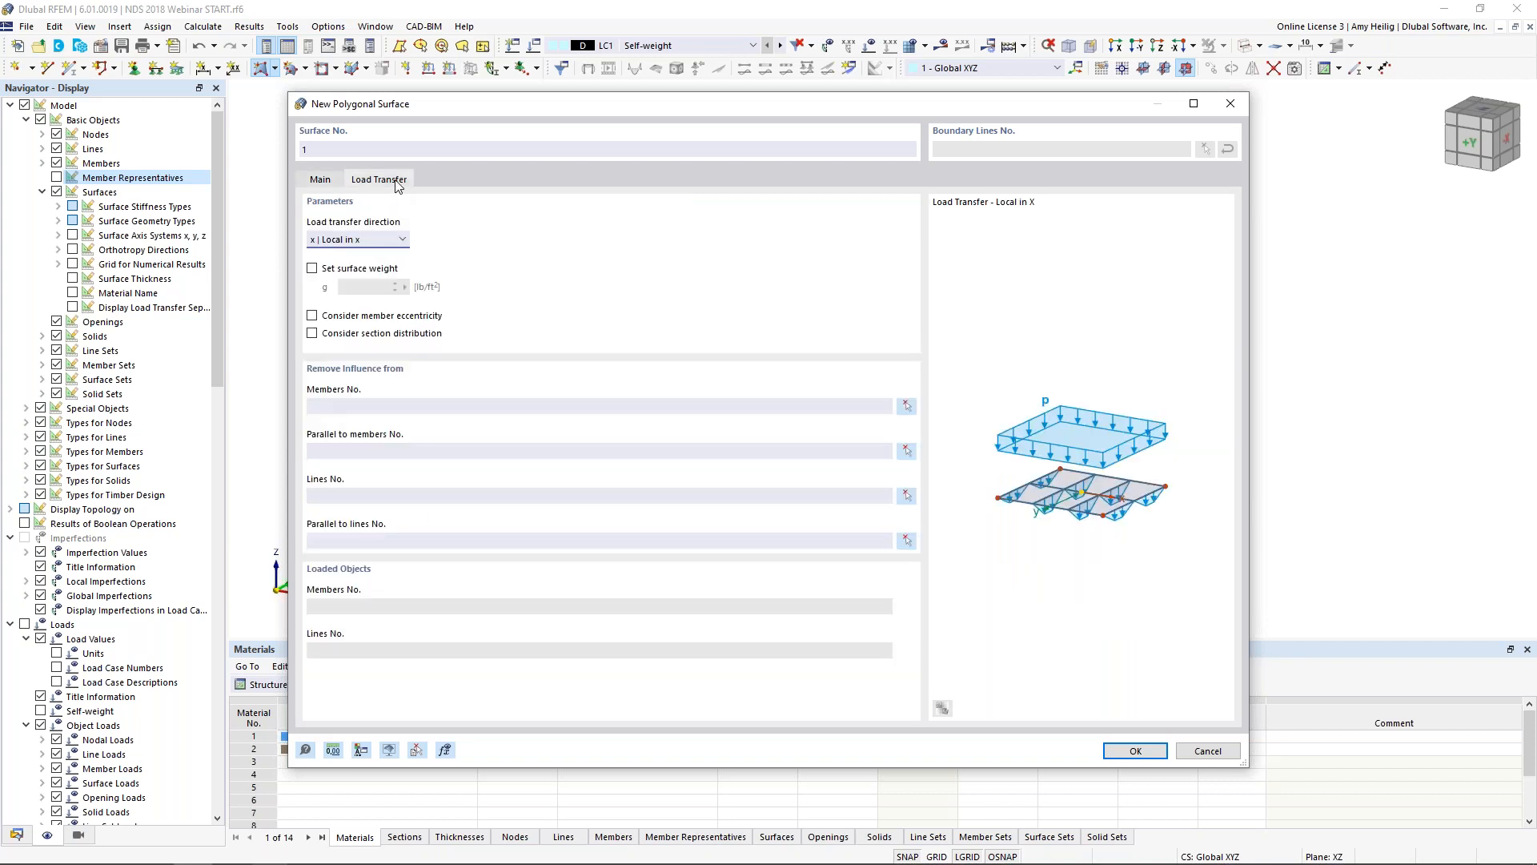
{"action": "left_click", "coordinate": [402, 240]}
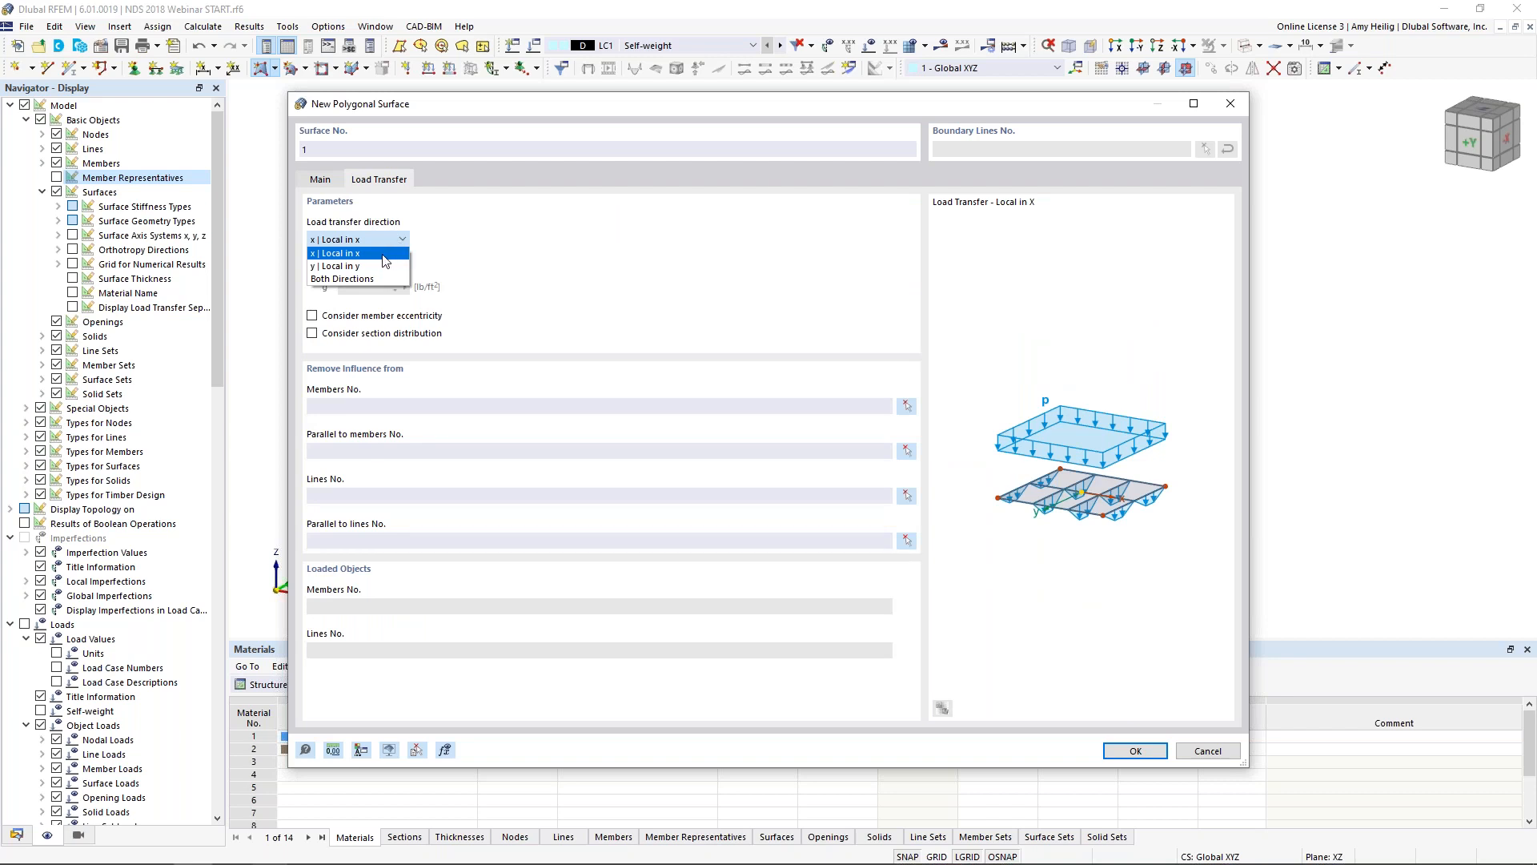
{"action": "left_click", "coordinate": [343, 254]}
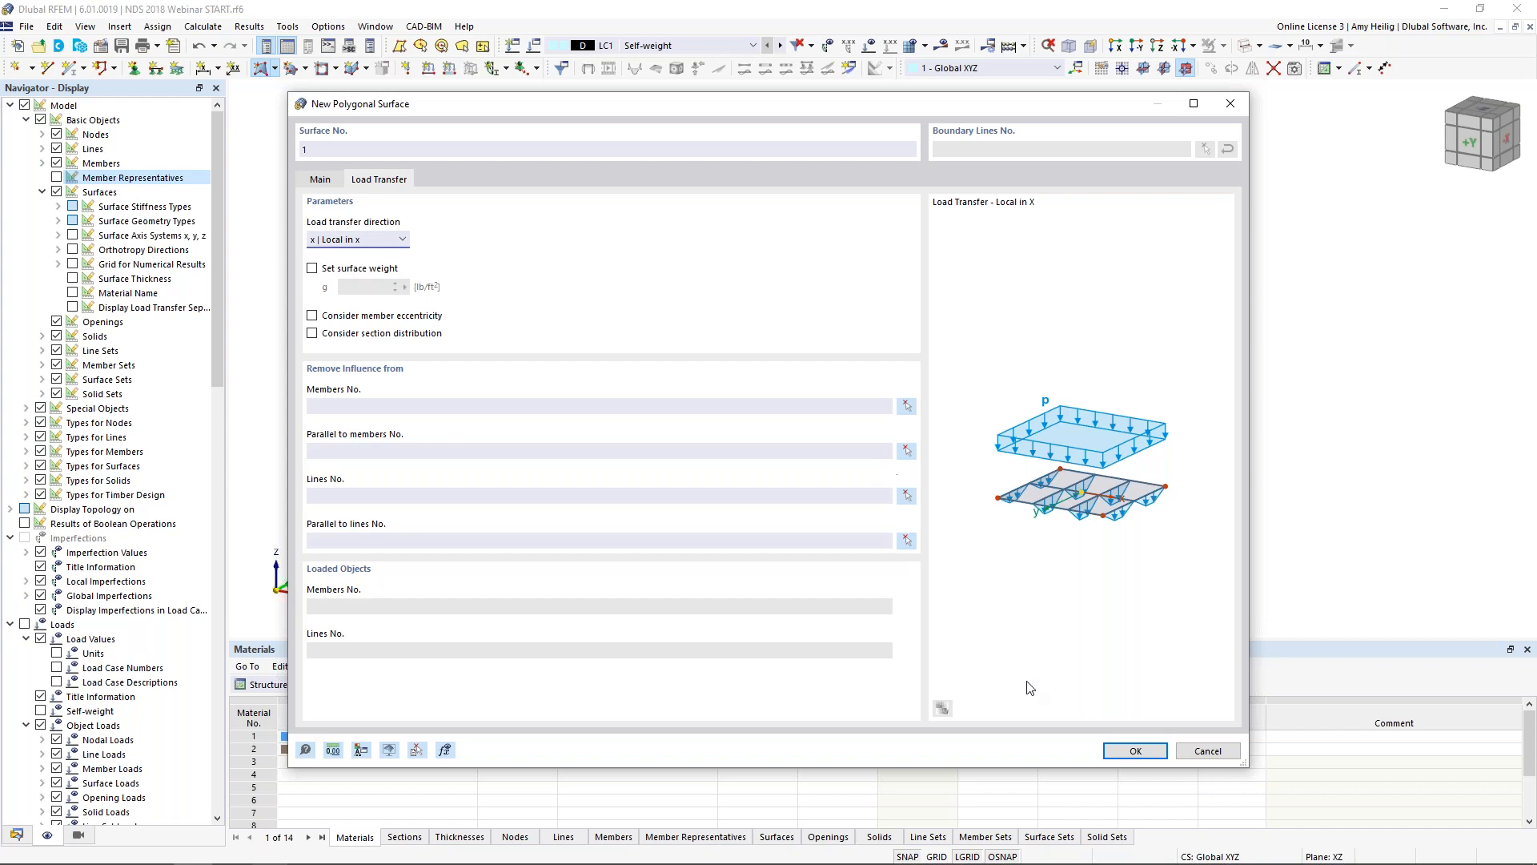
{"action": "left_click", "coordinate": [1135, 750]}
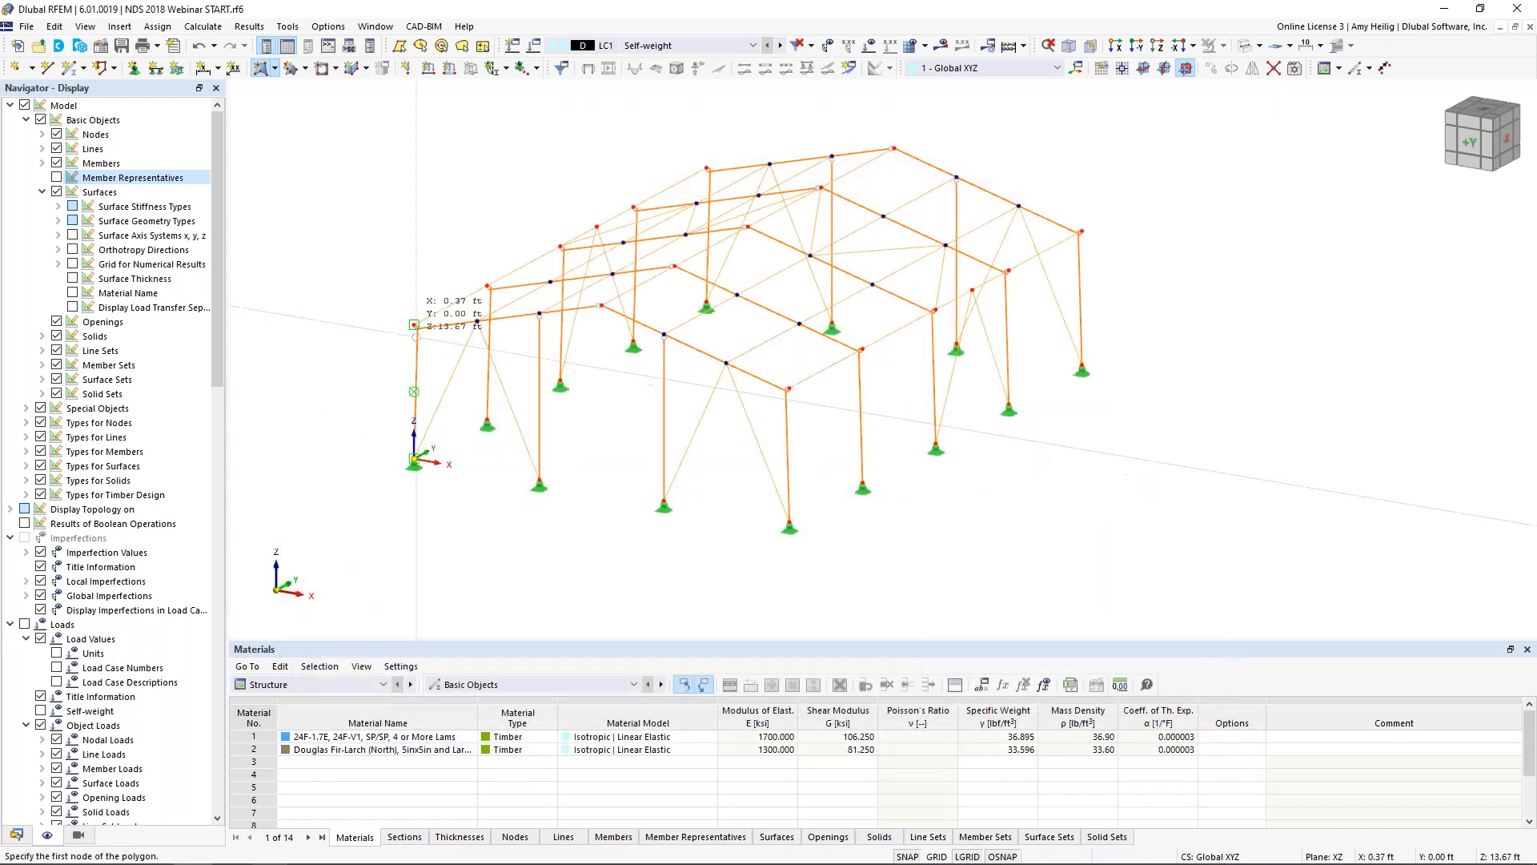
Draw the load transfer surface over the roof slope between the X 0.00 ft eave and the ridge through its corner nodes
{"action": "scroll", "coordinate": [414, 324], "scroll_direction": "up", "scroll_amount": 1}
{"action": "left_click", "coordinate": [414, 324]}
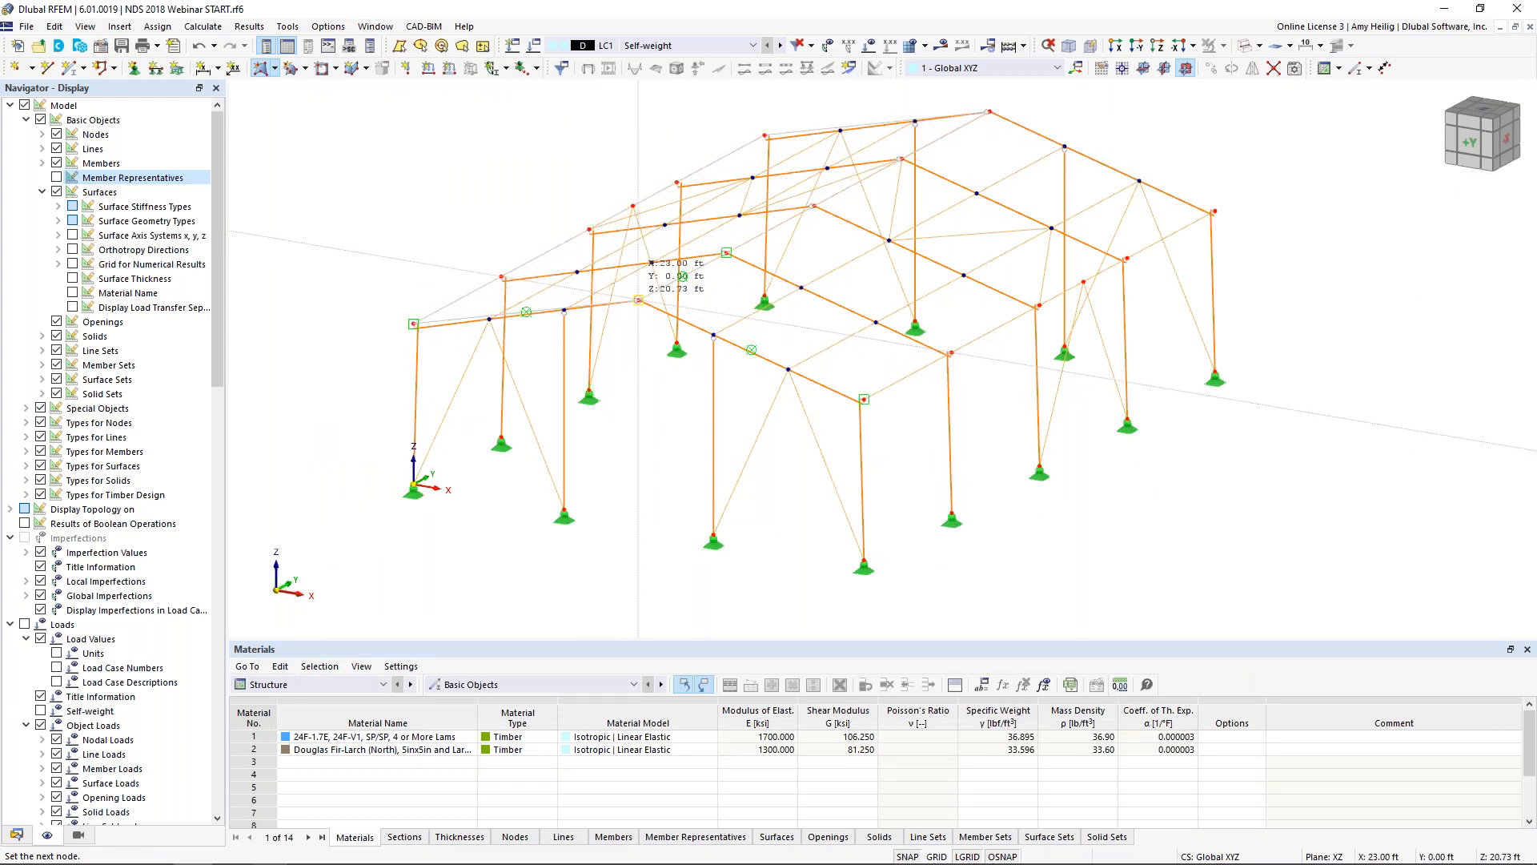
{"action": "left_click", "coordinate": [413, 324]}
{"action": "scroll", "coordinate": [653, 350], "scroll_direction": "down", "scroll_amount": 2}
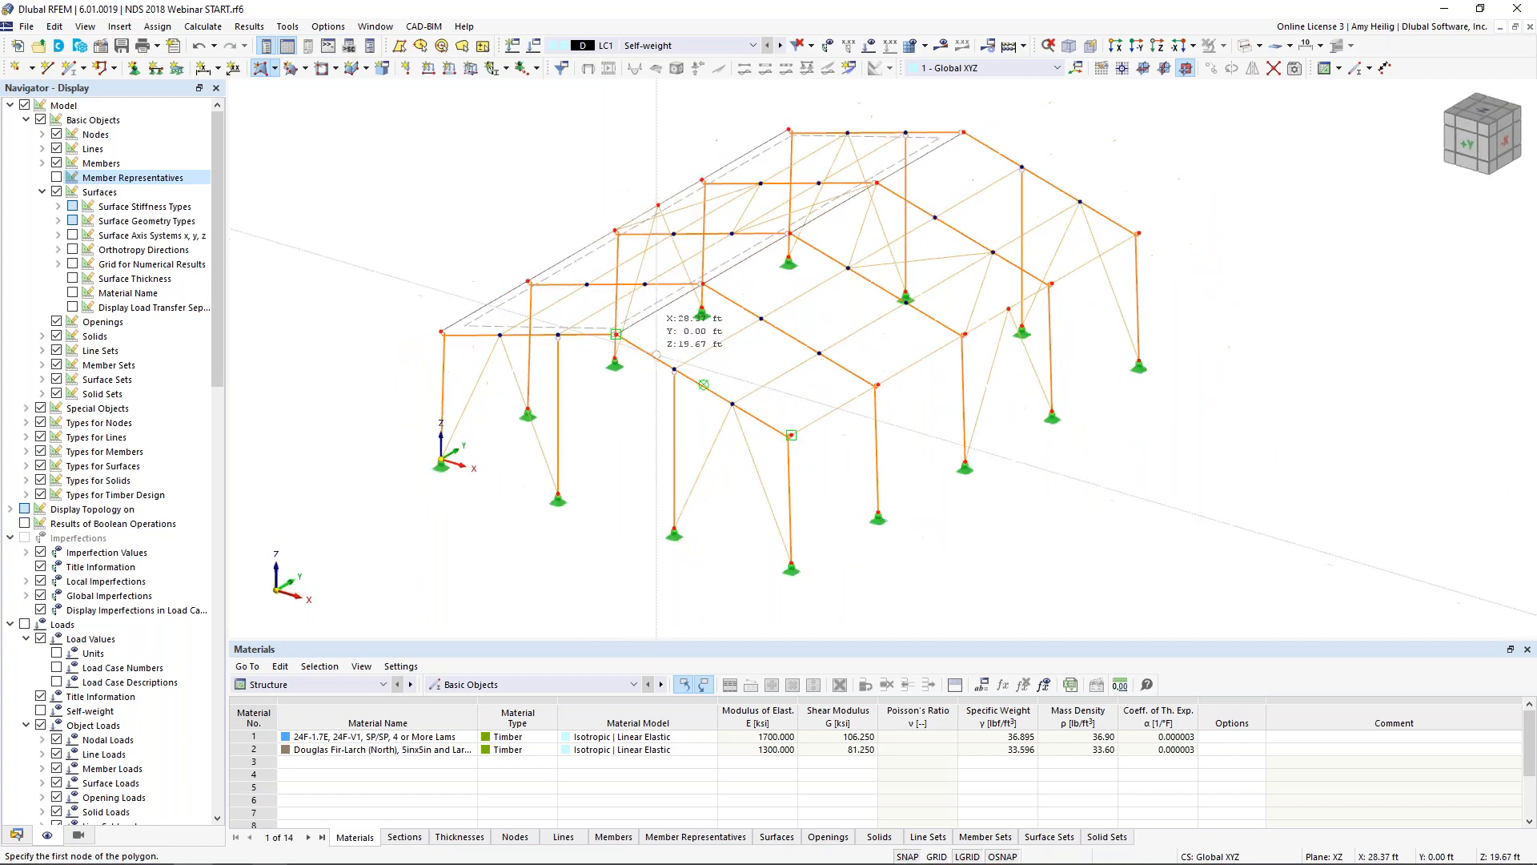
Draw a second load transfer surface over the roof slope between the ridge and the X 46.00 ft eave, and end the command
{"action": "left_click", "coordinate": [615, 333]}
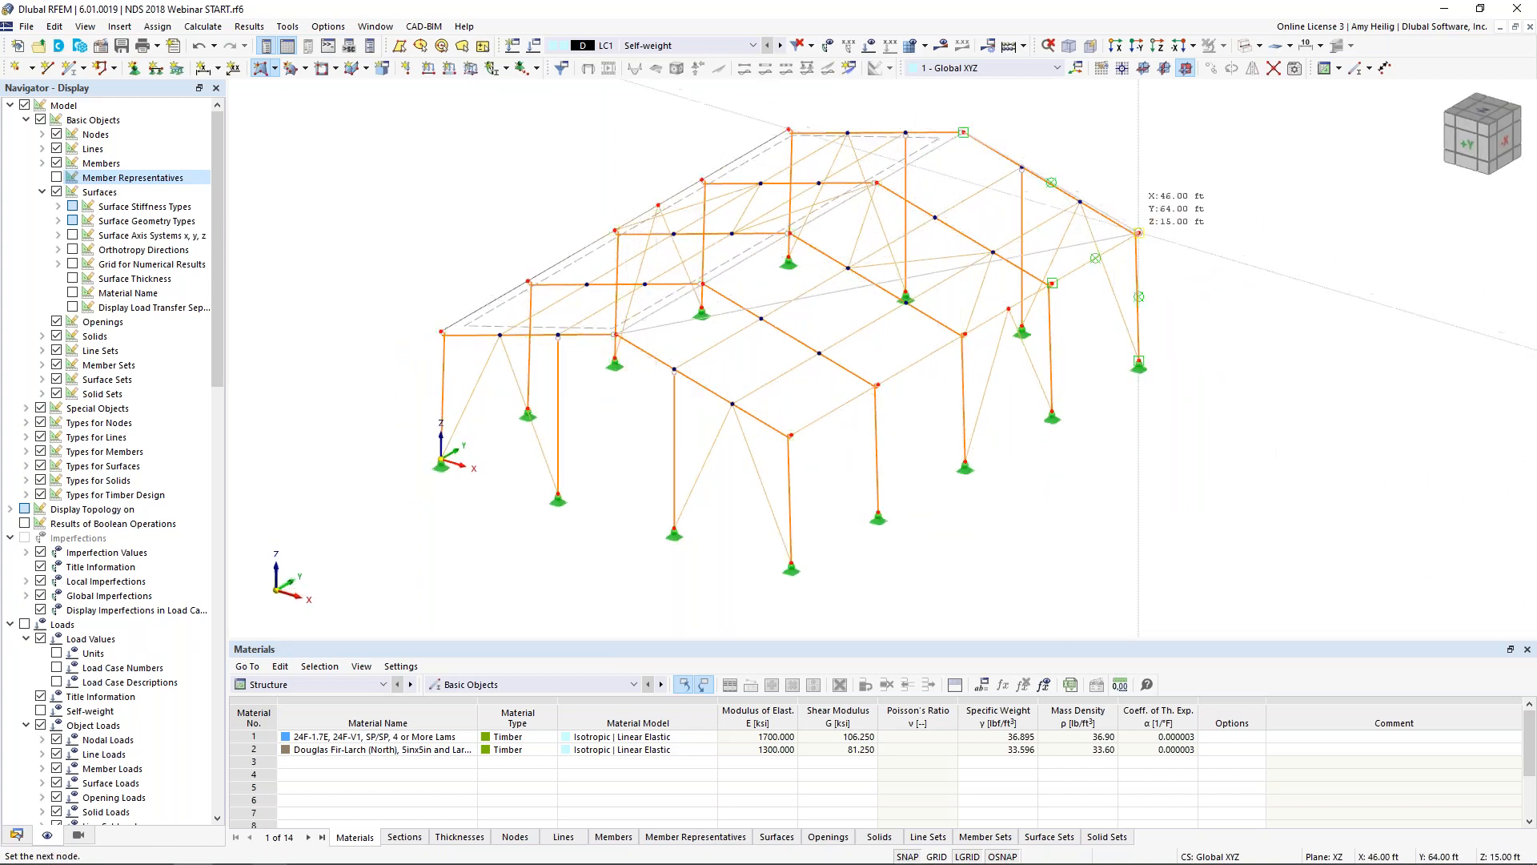
{"action": "left_click", "coordinate": [791, 435]}
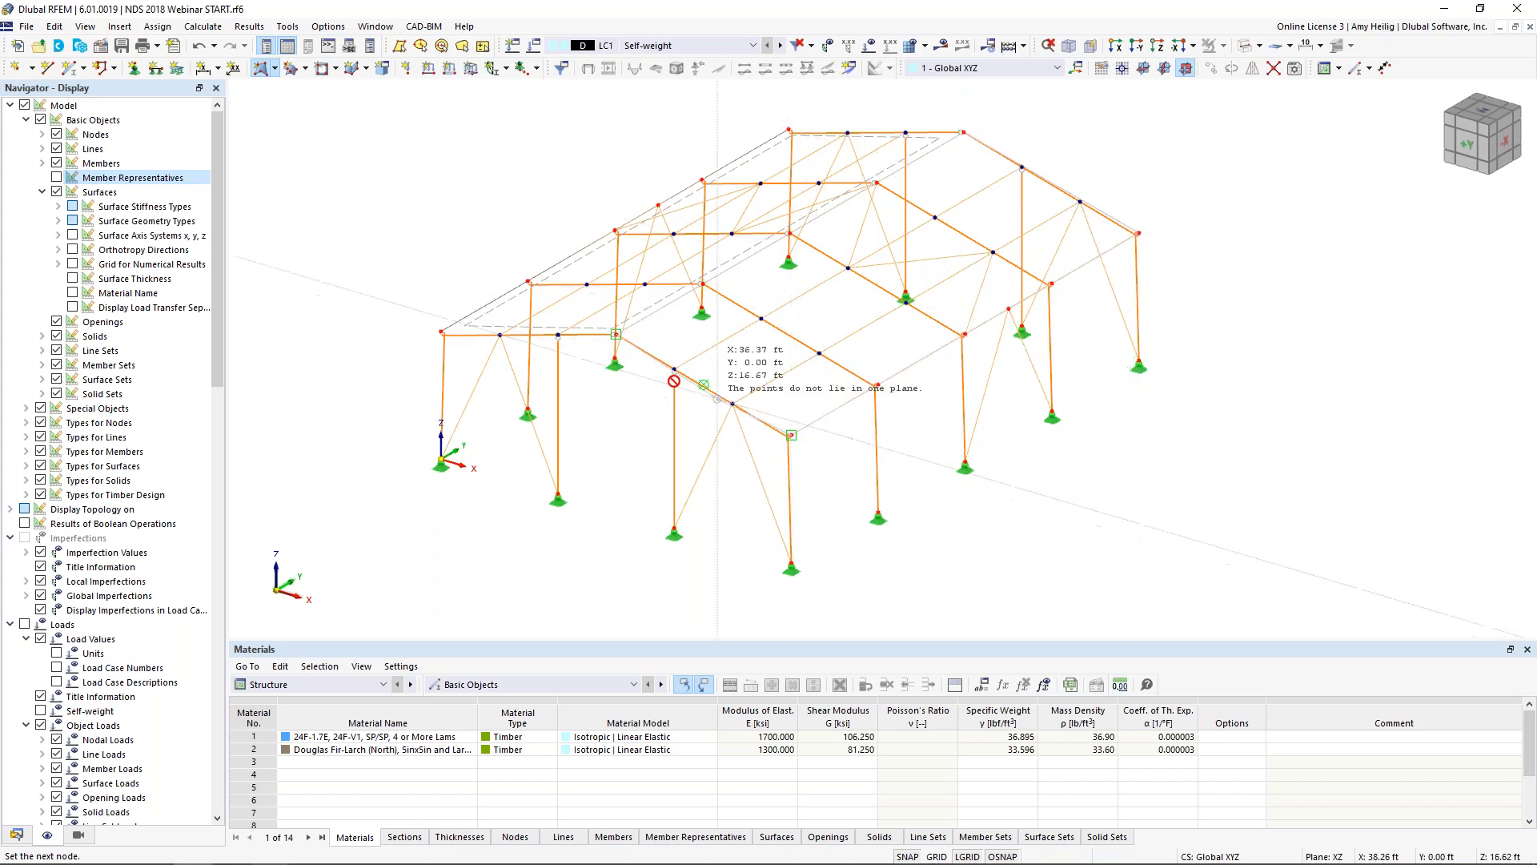
{"action": "left_click", "coordinate": [616, 333]}
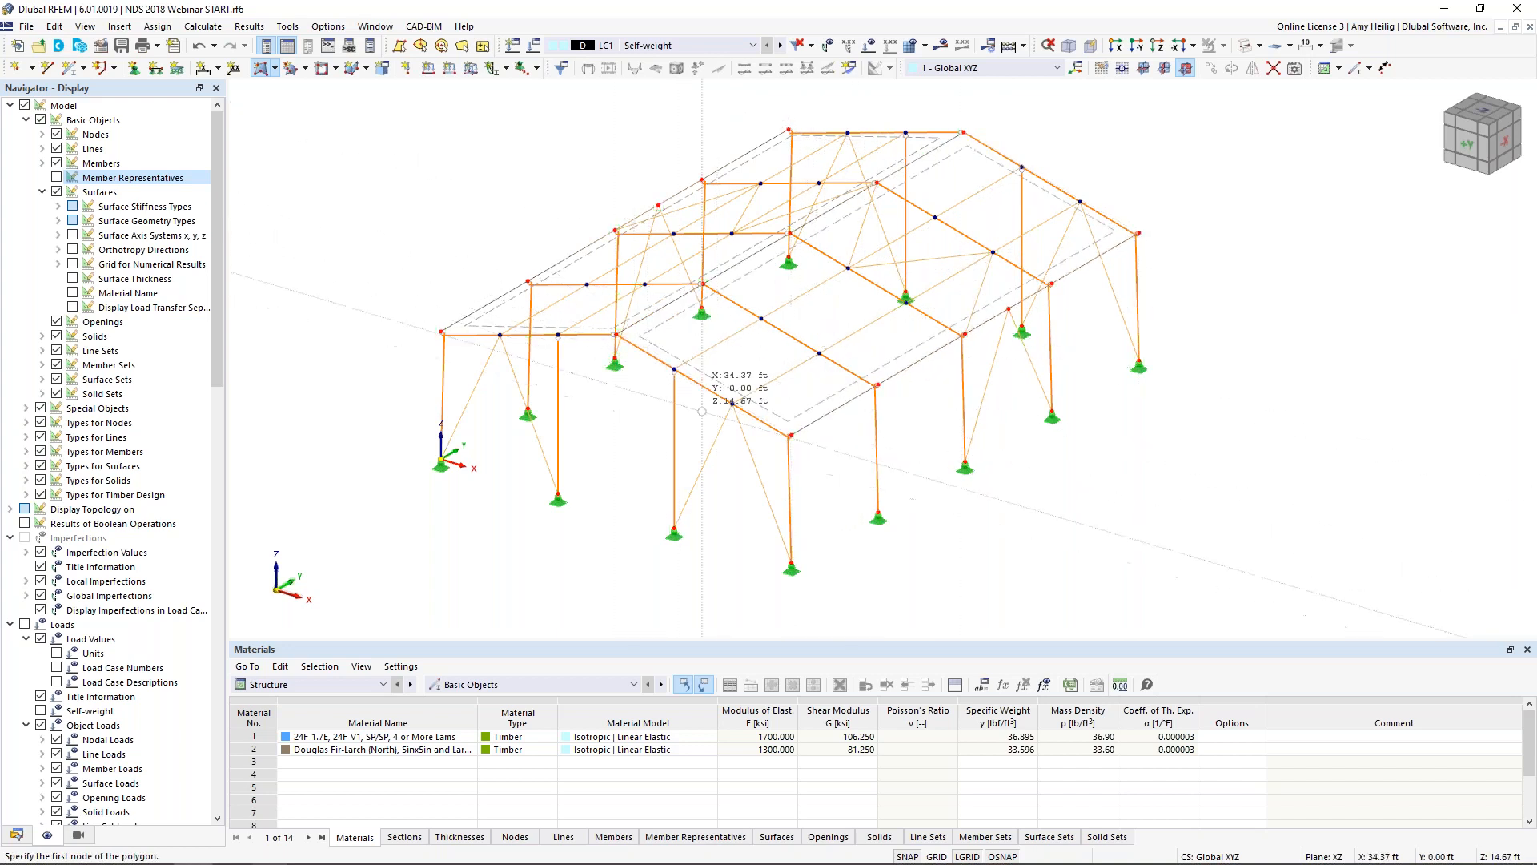
{"action": "key", "text": "Escape"}
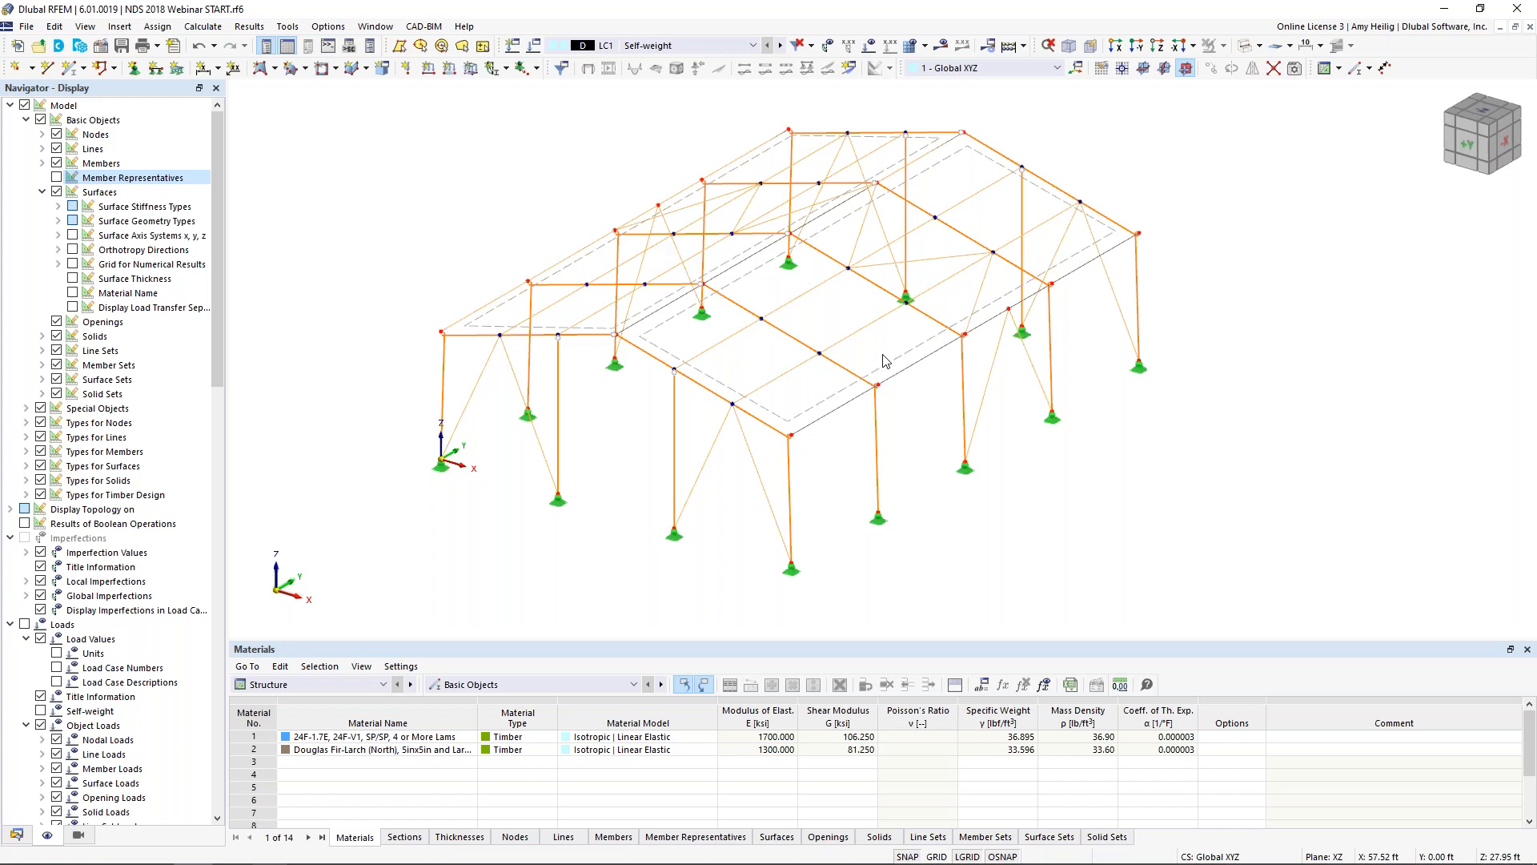
Display the roof surfaces' local axis systems to examine their x-direction, and turn them off again
{"action": "right_click", "coordinate": [889, 369]}
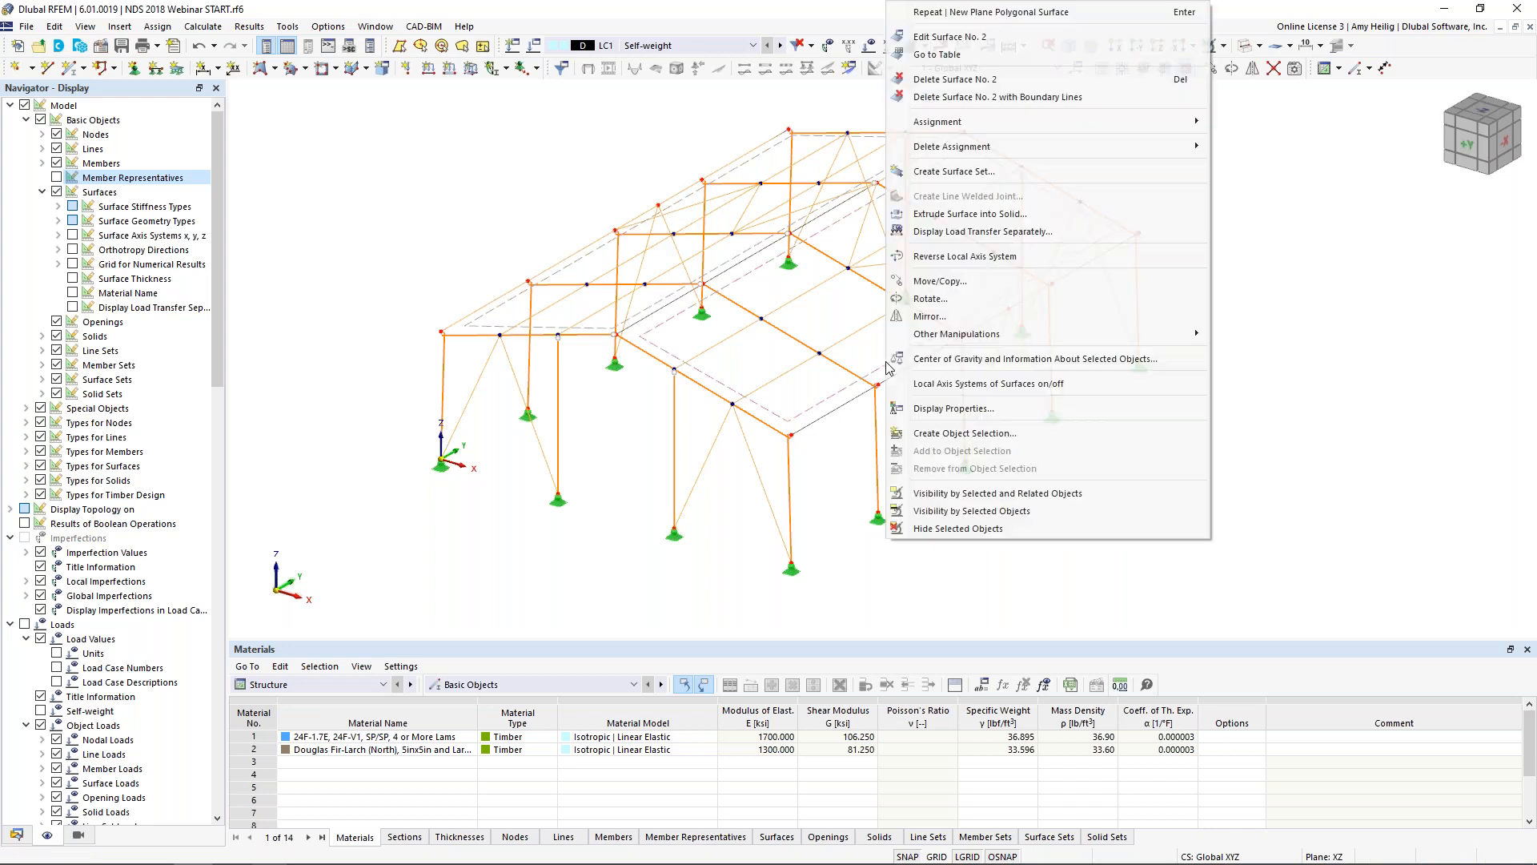
{"action": "left_click", "coordinate": [920, 383]}
{"action": "middle_click_drag", "start_coordinate": [864, 337], "coordinate": [835, 352]}
{"action": "scroll", "coordinate": [860, 312], "scroll_direction": "up", "scroll_amount": 4}
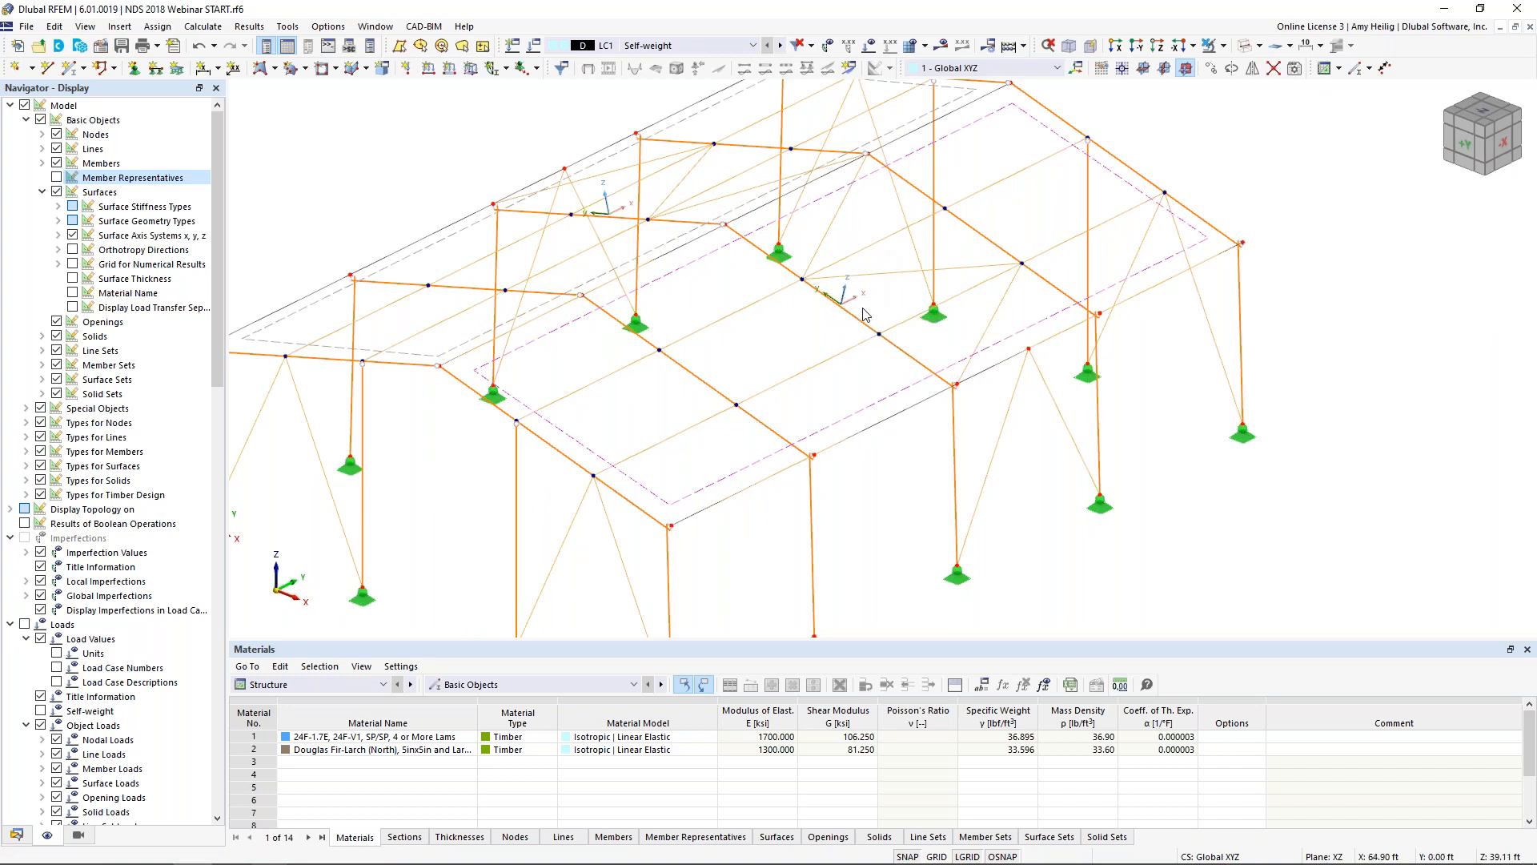
{"action": "right_click", "coordinate": [844, 415]}
{"action": "left_click", "coordinate": [874, 384]}
Switch the model display to transparent rendering and save the model
{"action": "left_click", "coordinate": [1245, 45]}
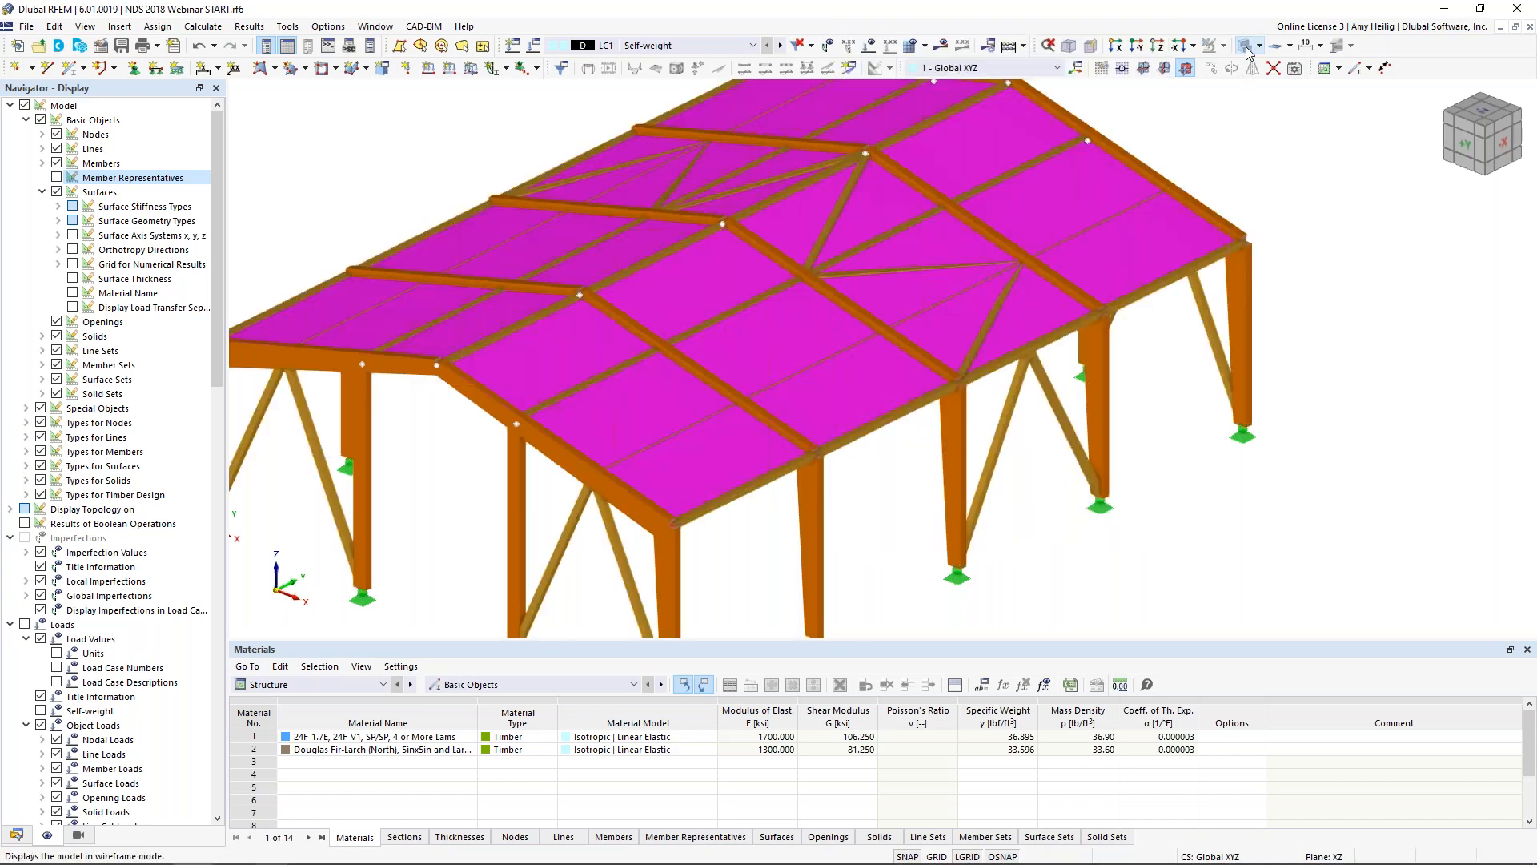
{"action": "left_click", "coordinate": [1245, 49]}
{"action": "scroll", "coordinate": [945, 300], "scroll_direction": "down", "scroll_amount": 1}
{"action": "middle_click_drag", "start_coordinate": [829, 344], "coordinate": [830, 350], "text": "ctrl"}
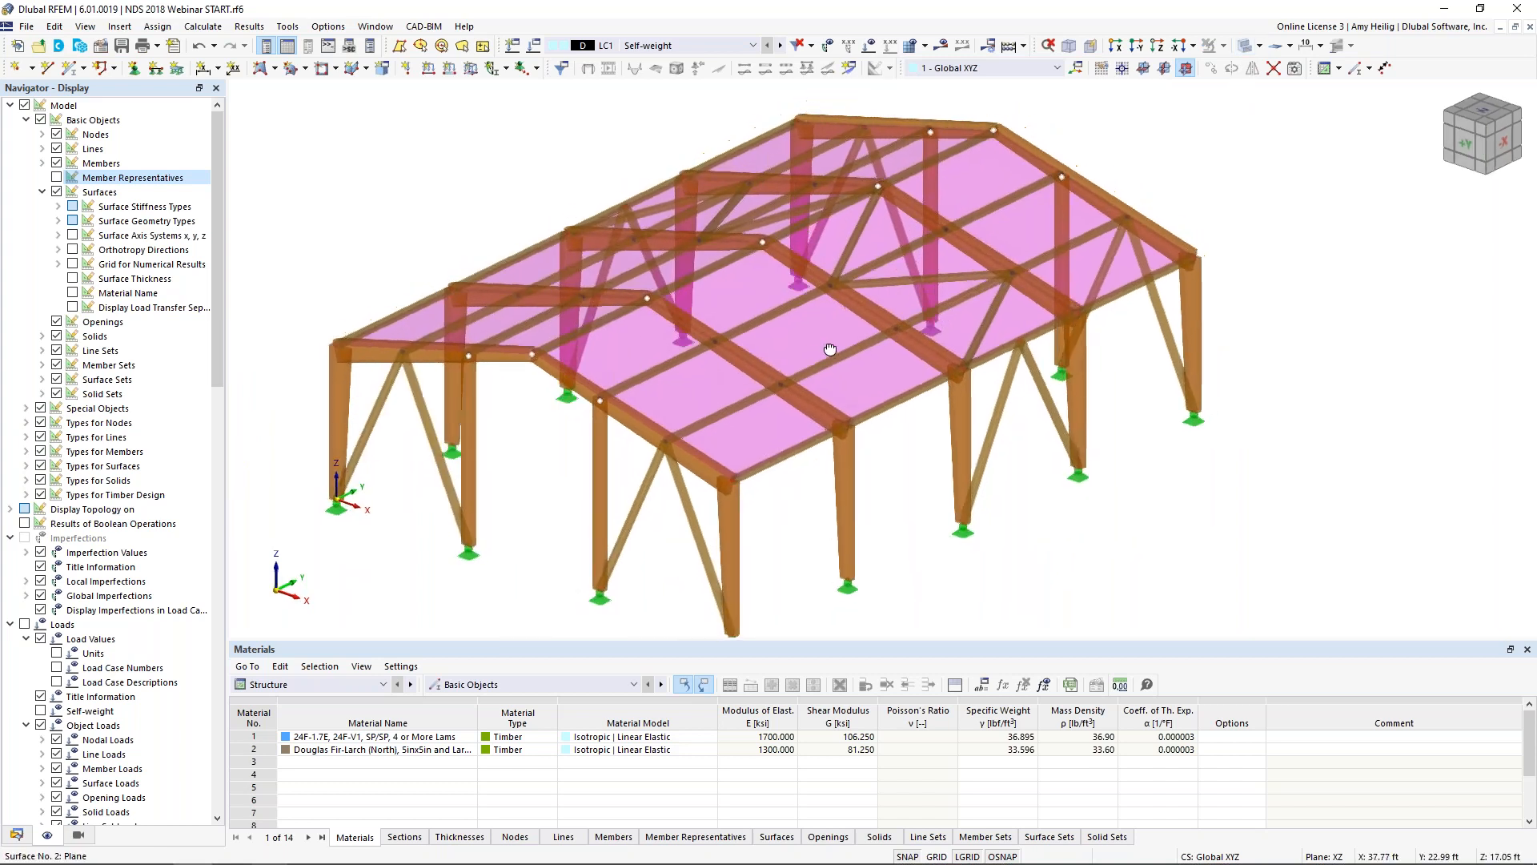
{"action": "left_click_drag", "start_coordinate": [830, 350], "coordinate": [840, 344], "text": "ctrl"}
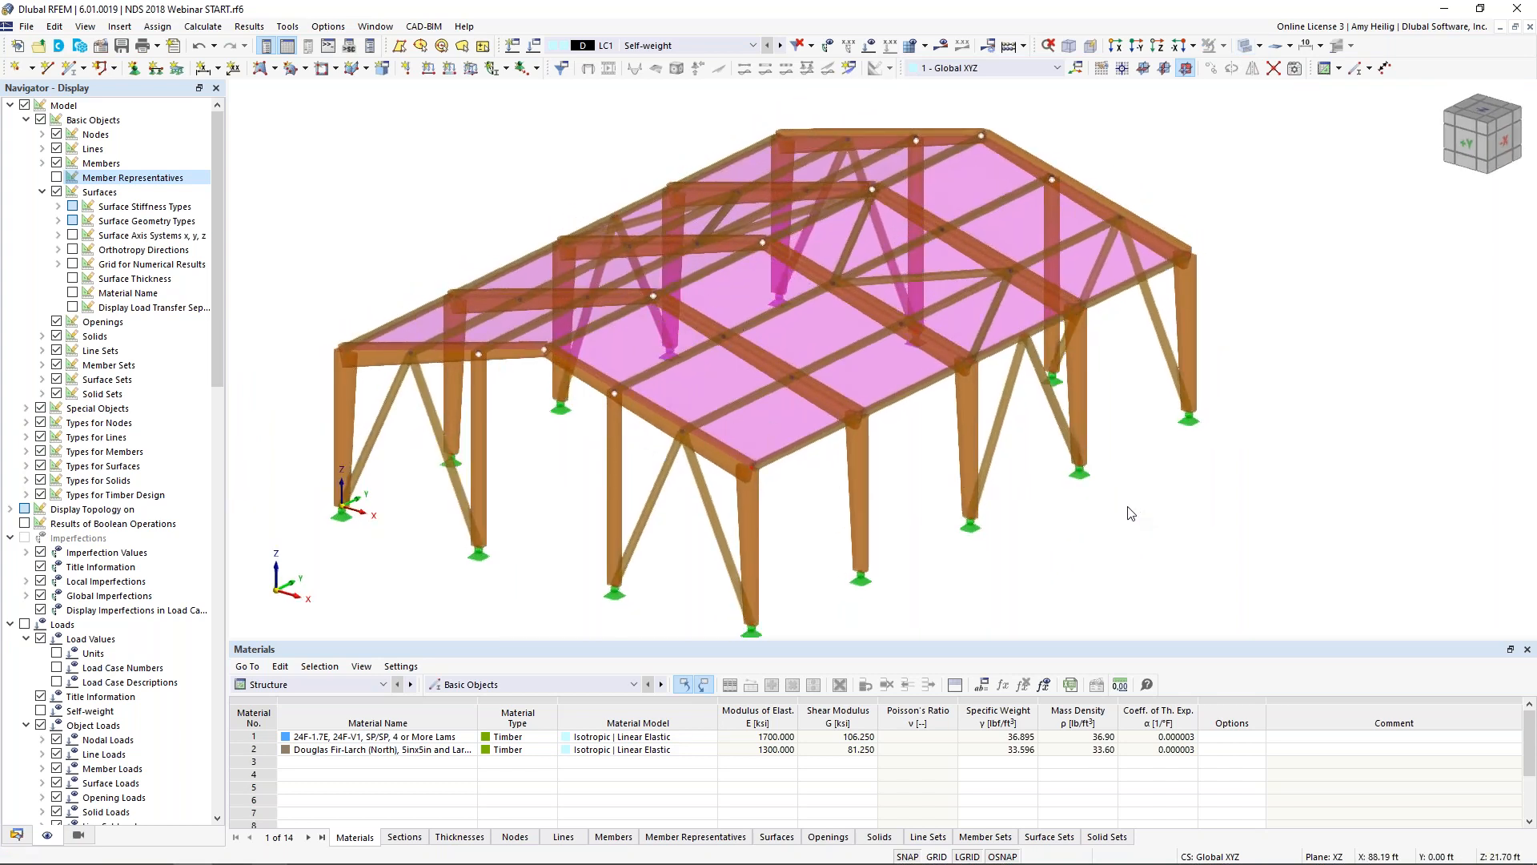
{"action": "left_click", "coordinate": [123, 49]}
Rename load case LC1 to "Dead" in the load case settings, with Dead load as its action category
{"action": "left_click", "coordinate": [535, 49]}
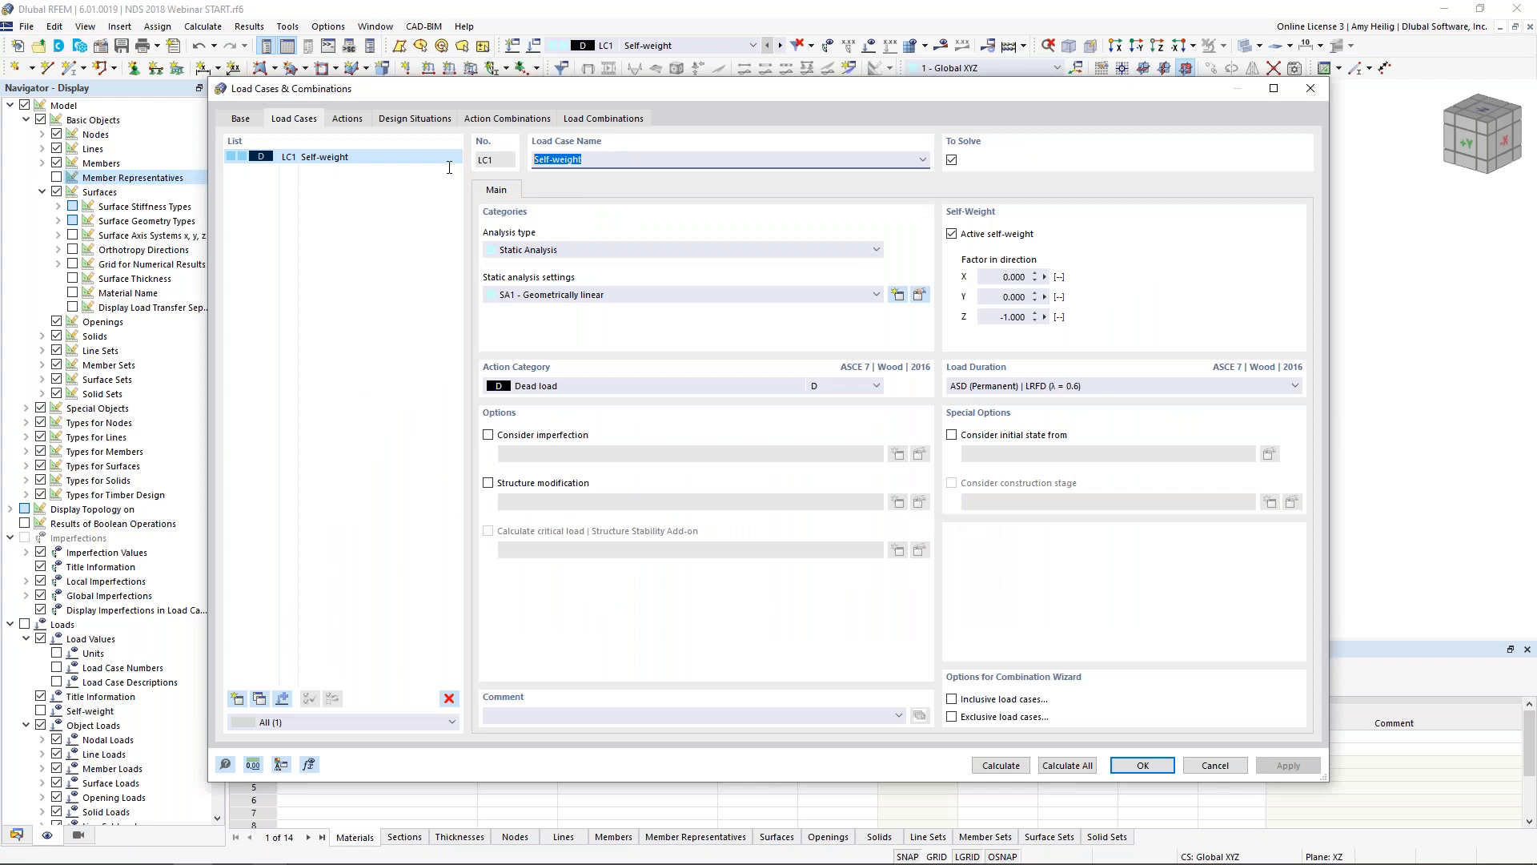
{"action": "type", "text": "/De"}
{"action": "key", "text": "BackSpace"}
{"action": "key", "text": "BackSpace"}
{"action": "type", "text": "Dead"}
{"action": "left_click", "coordinate": [636, 387]}
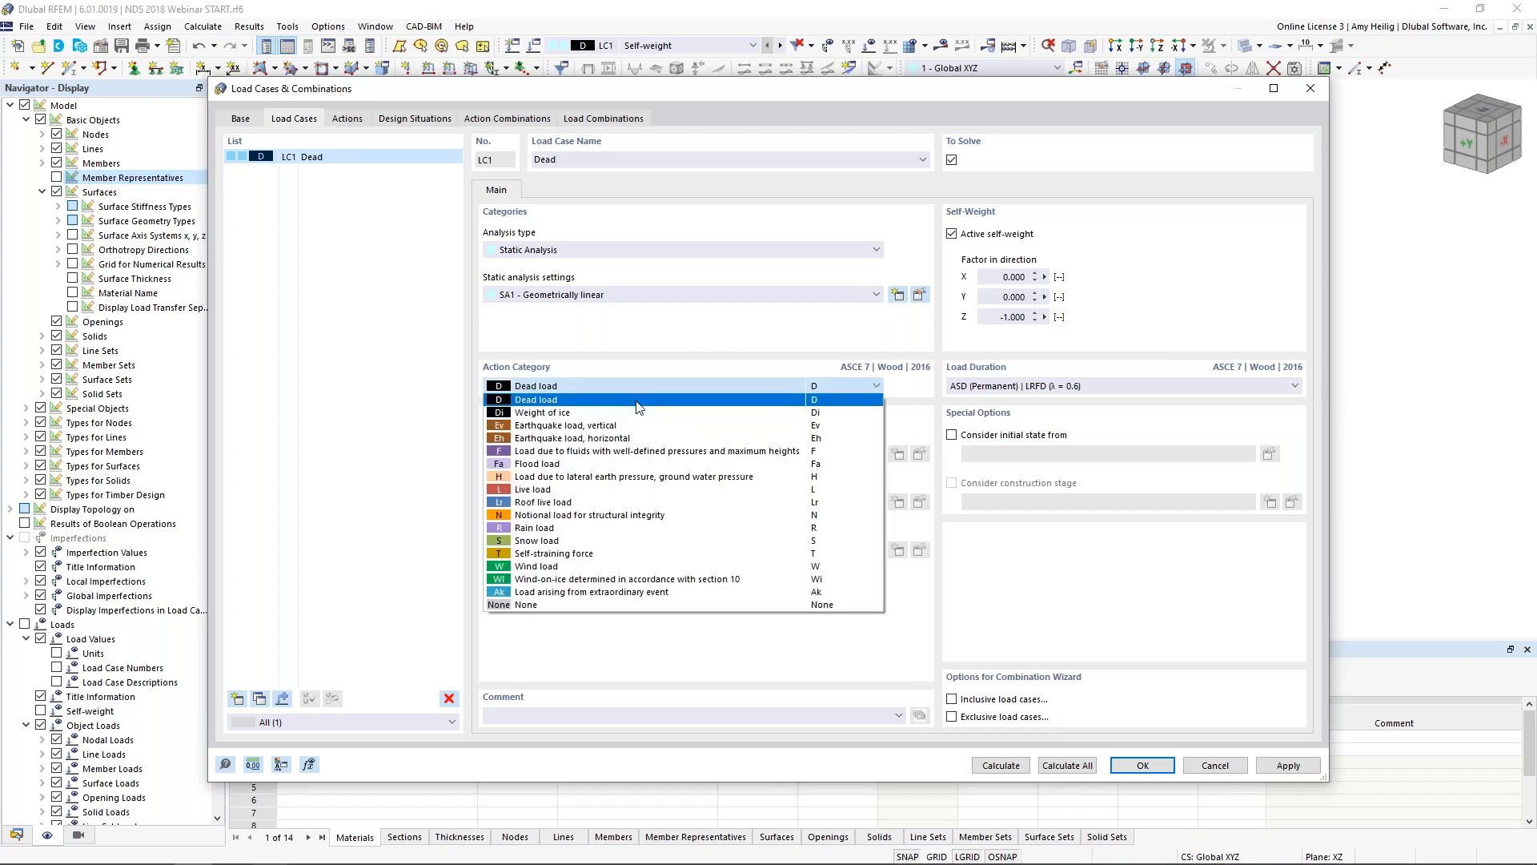
{"action": "left_click", "coordinate": [638, 400]}
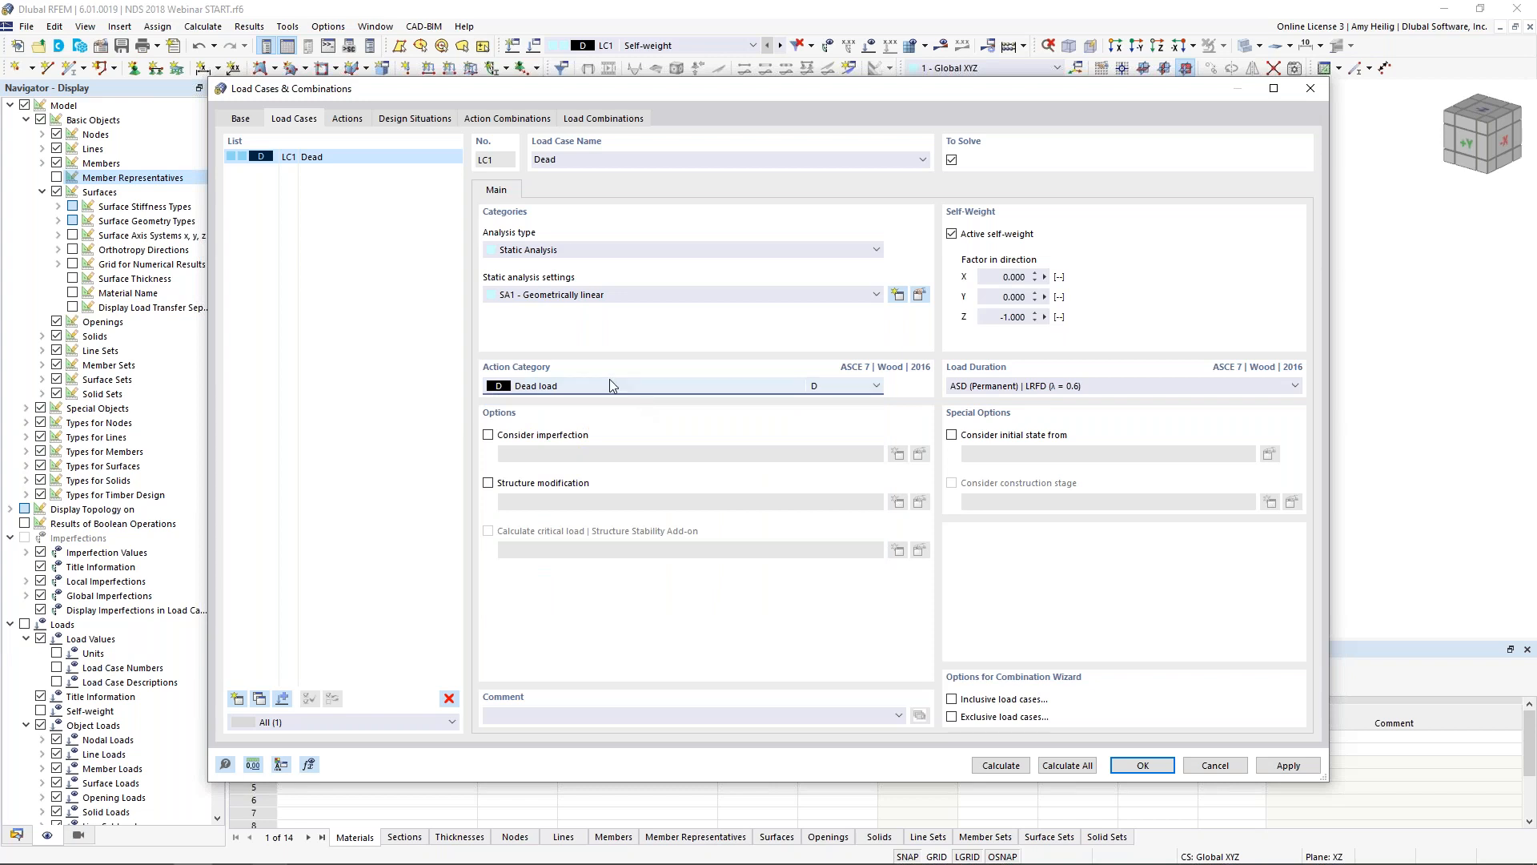
Add load case LC2 named "Snow" with the Snow load action category
{"action": "left_click", "coordinate": [237, 698]}
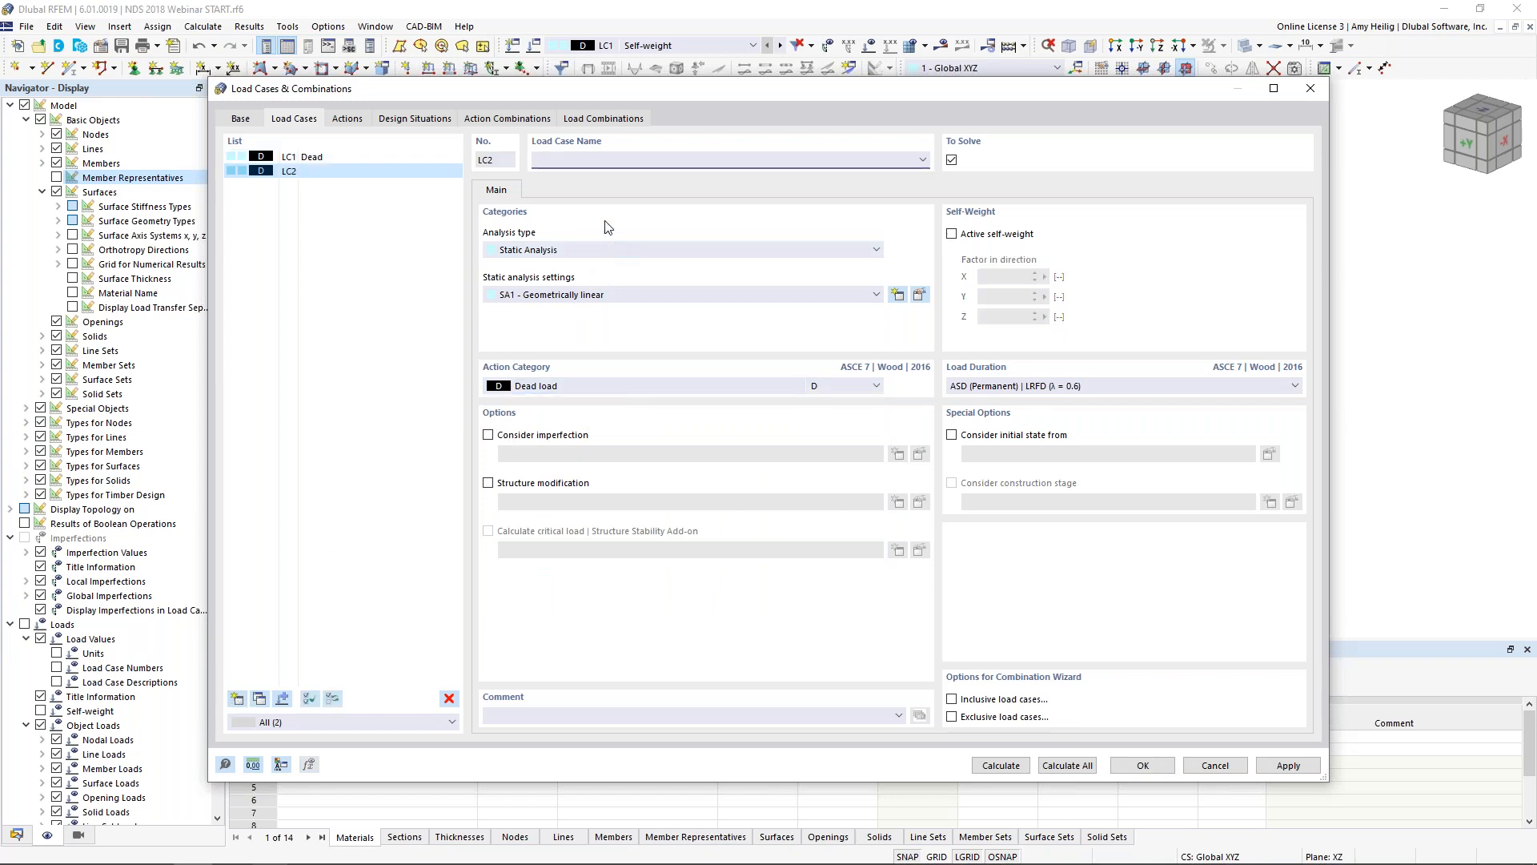
{"action": "type", "text": "Snow"}
{"action": "left_click", "coordinate": [544, 387]}
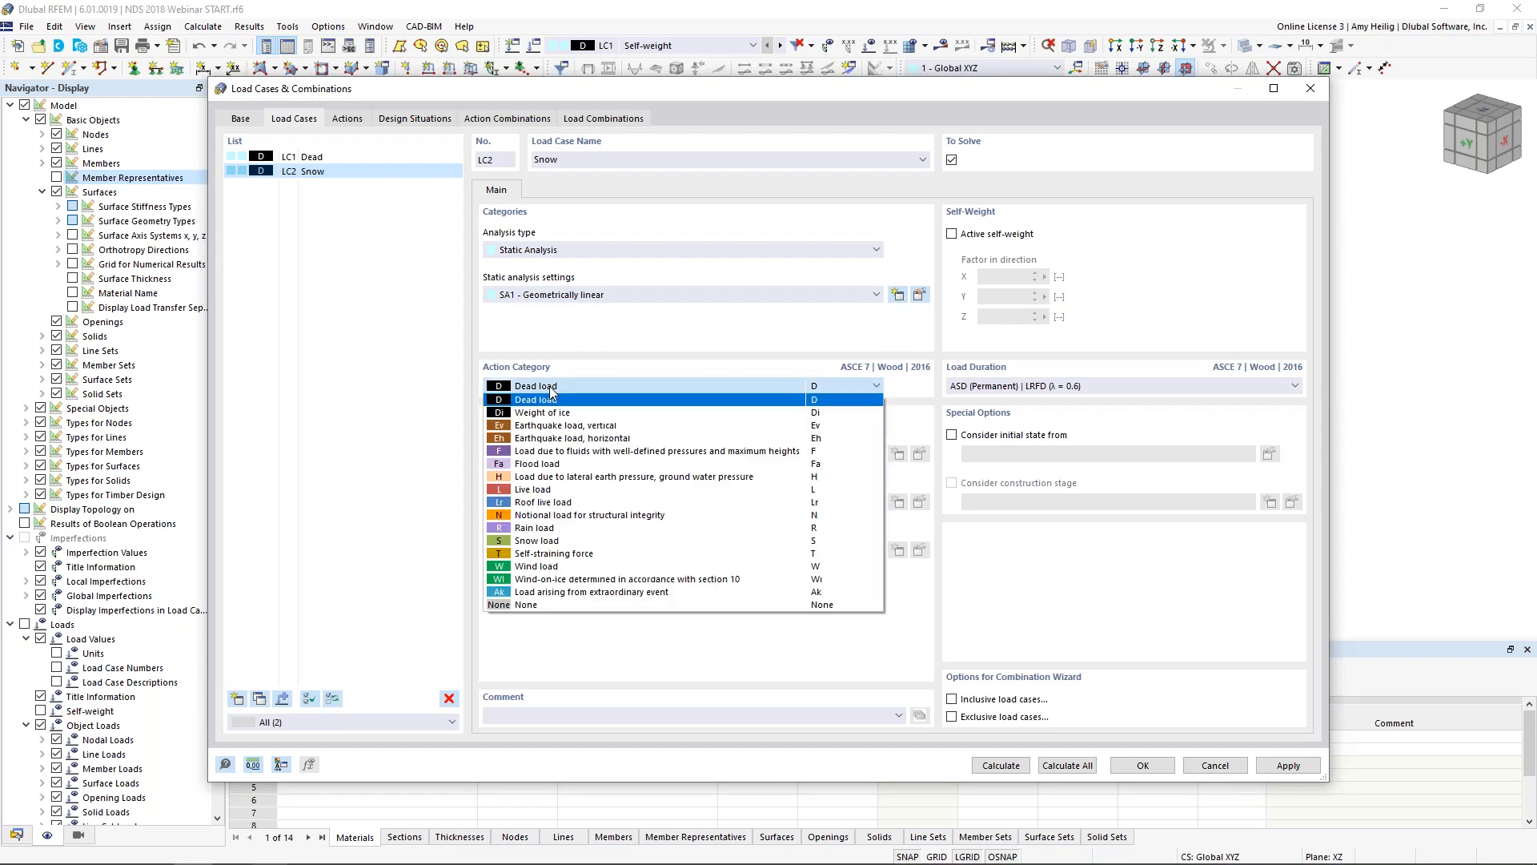
{"action": "left_click", "coordinate": [536, 541]}
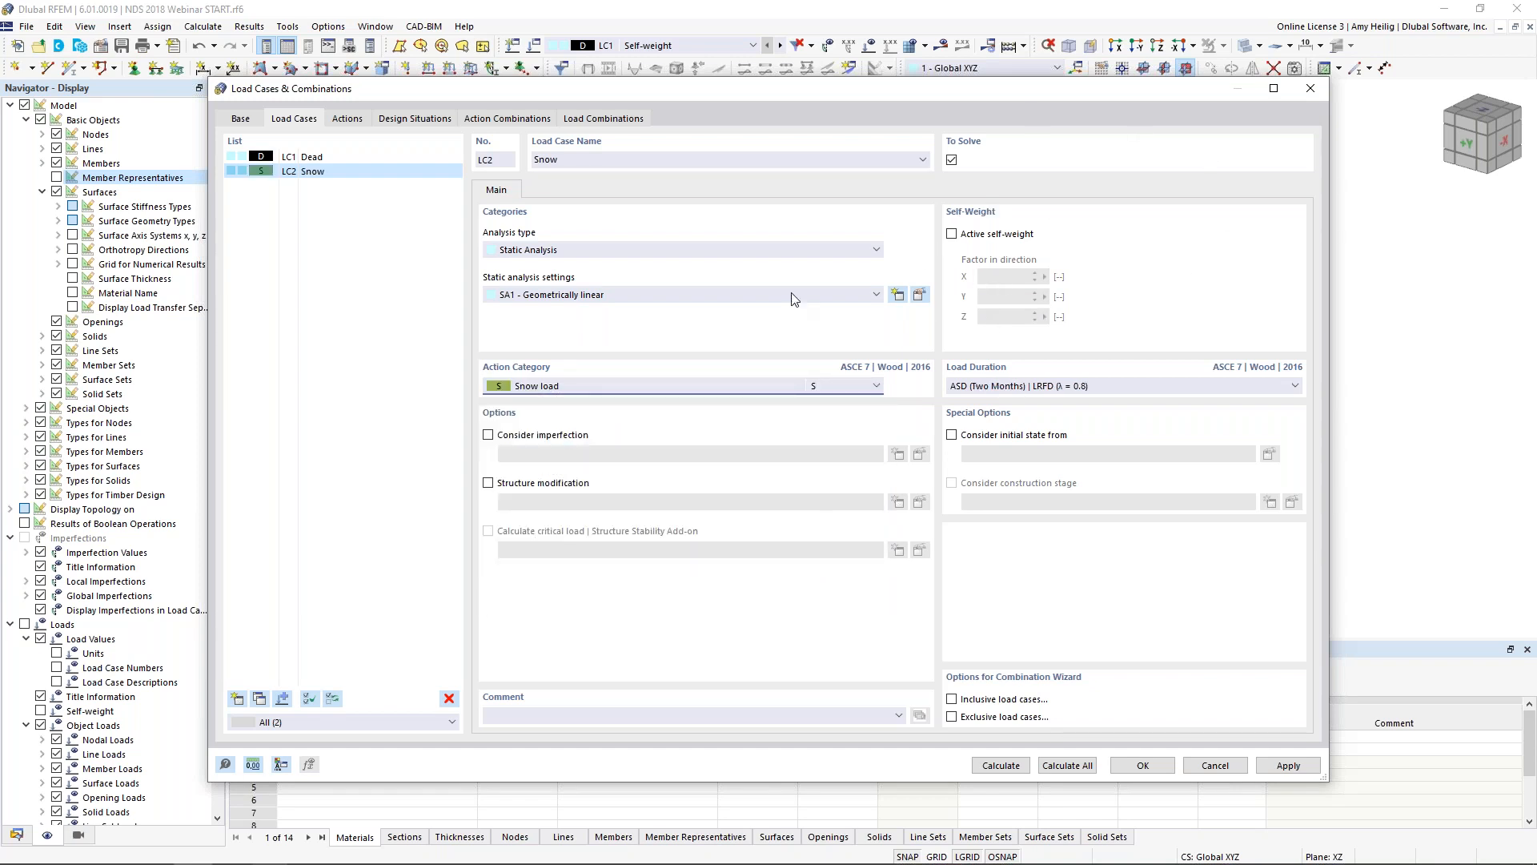
Add load case LC3 named "Wind 1" with the Wind load action category
{"action": "left_click", "coordinate": [236, 699]}
{"action": "type", "text": "Wind 1"}
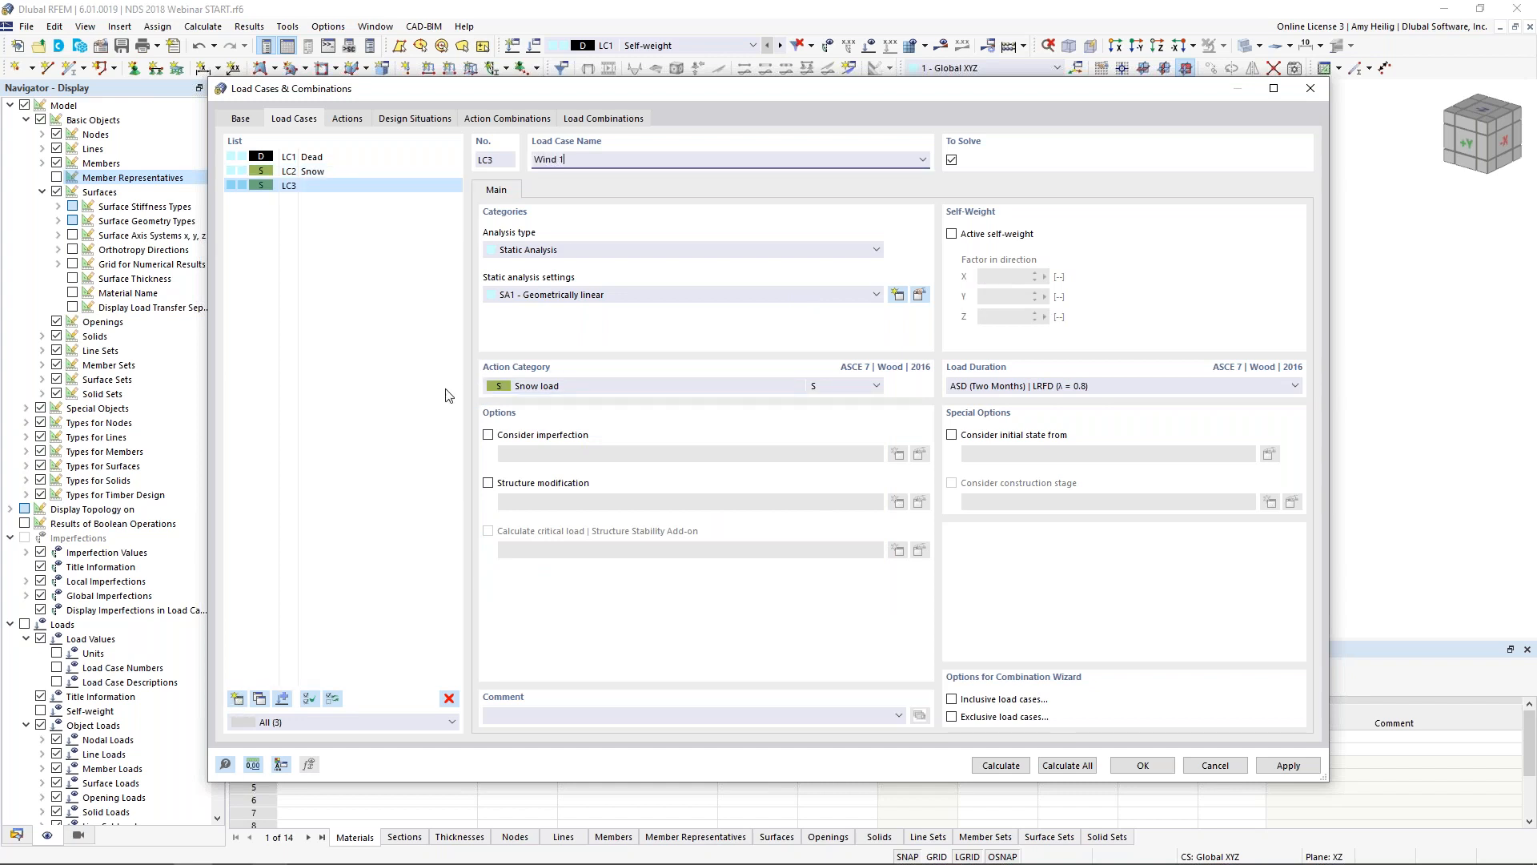
{"action": "left_click", "coordinate": [550, 385]}
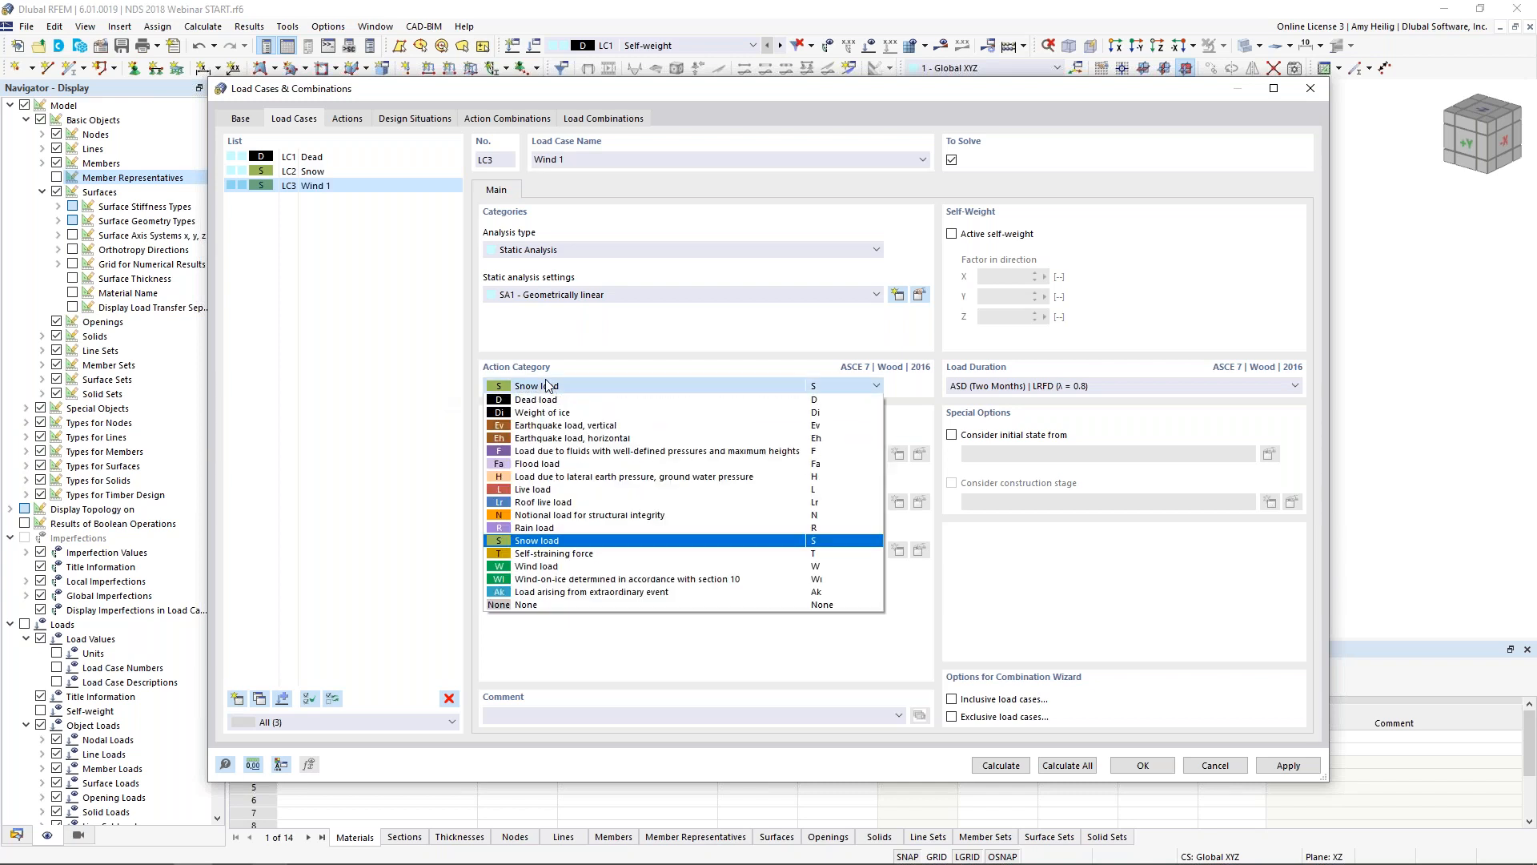
{"action": "left_click", "coordinate": [547, 568]}
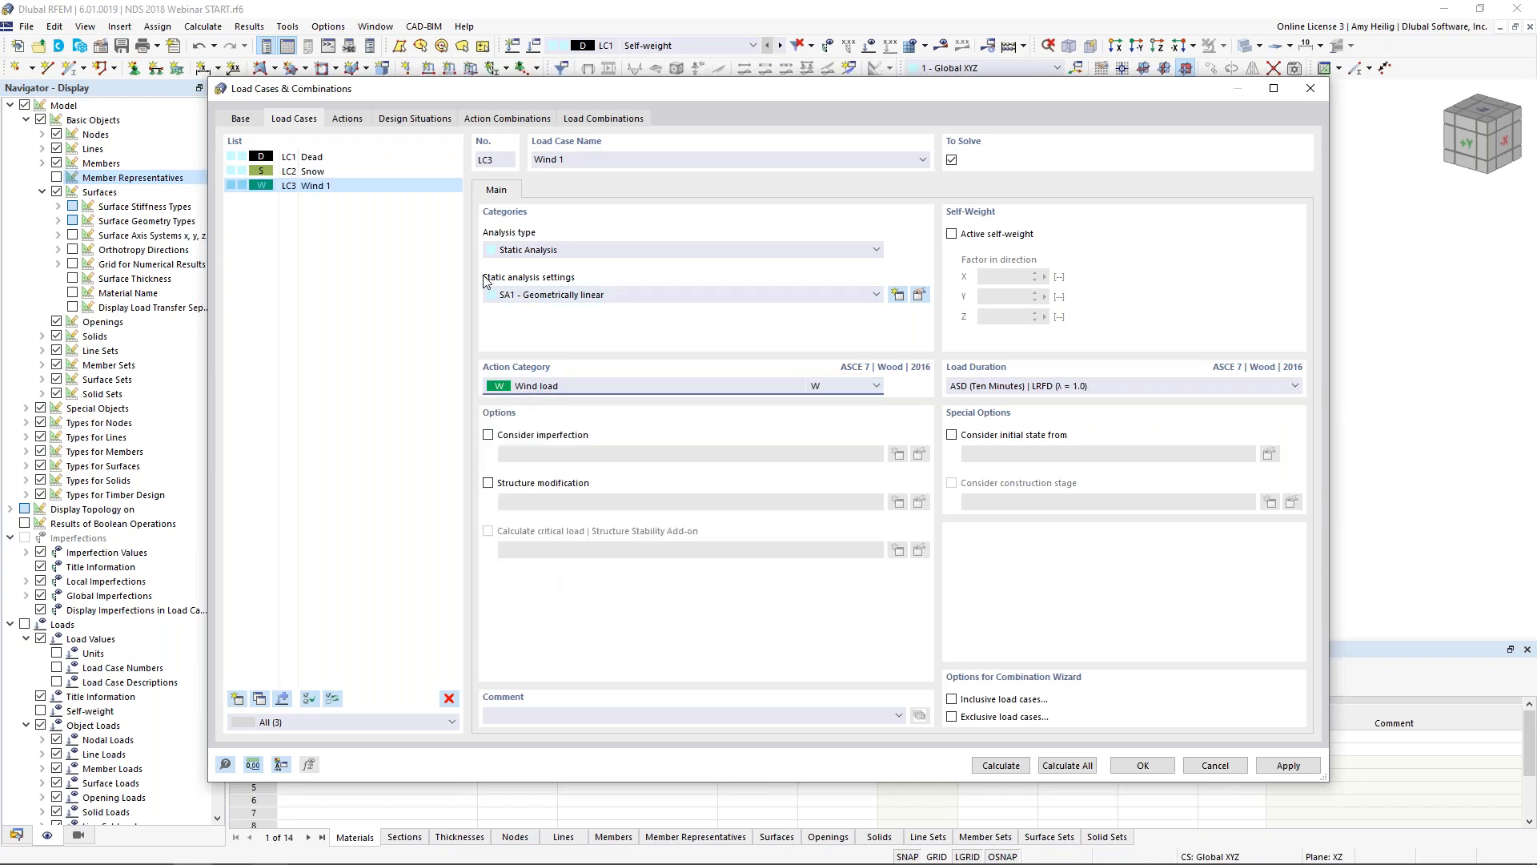
Copy the Wind 1 load case as LC4, name it "Wind 2", and accept the load case definitions
{"action": "left_click", "coordinate": [258, 698]}
{"action": "left_click", "coordinate": [560, 160]}
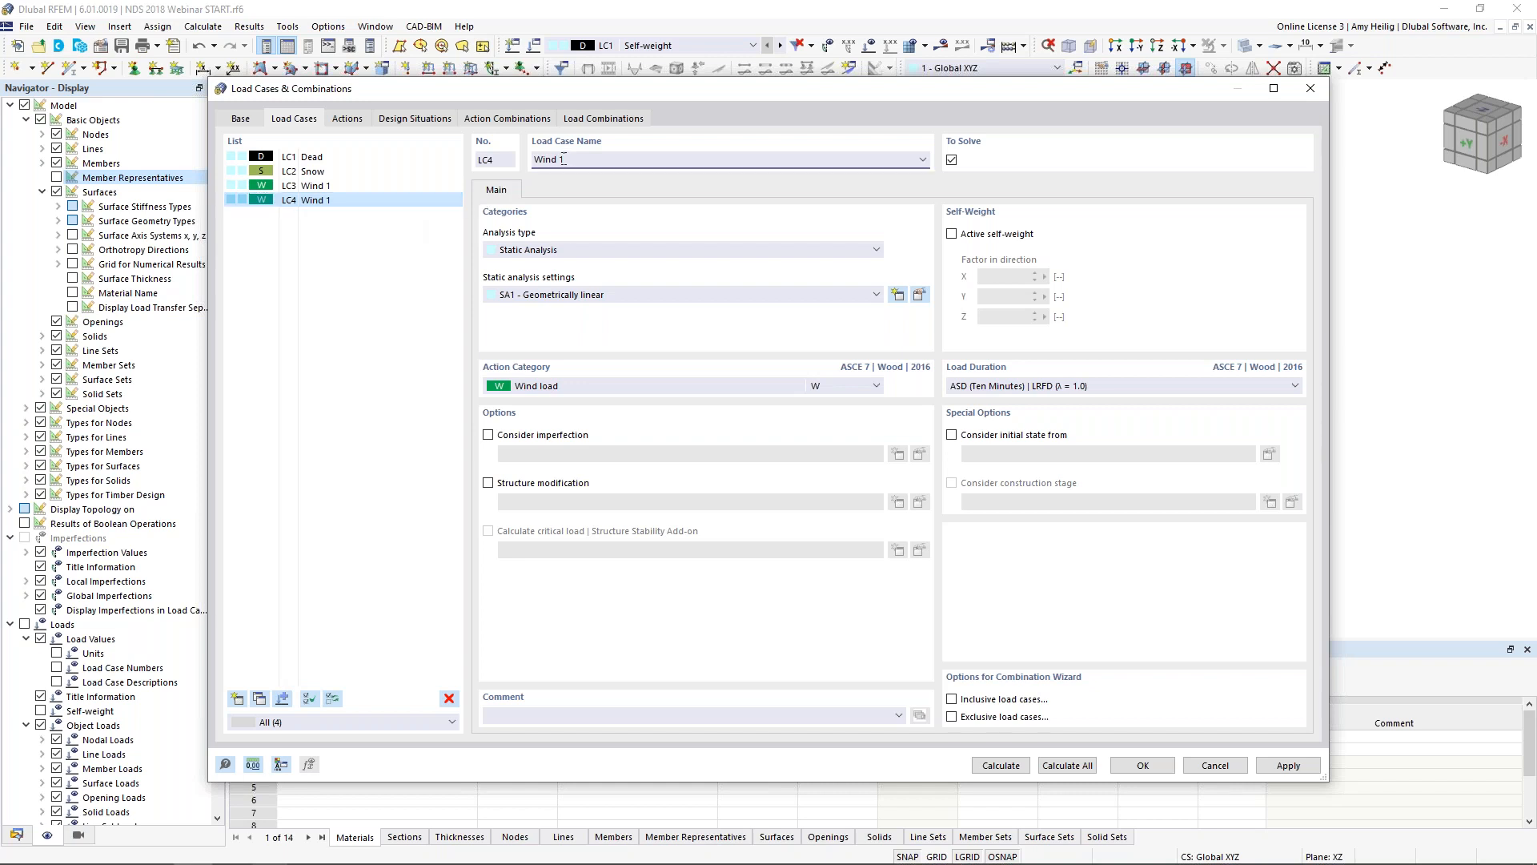
{"action": "type", "text": "2"}
{"action": "left_click", "coordinate": [390, 287]}
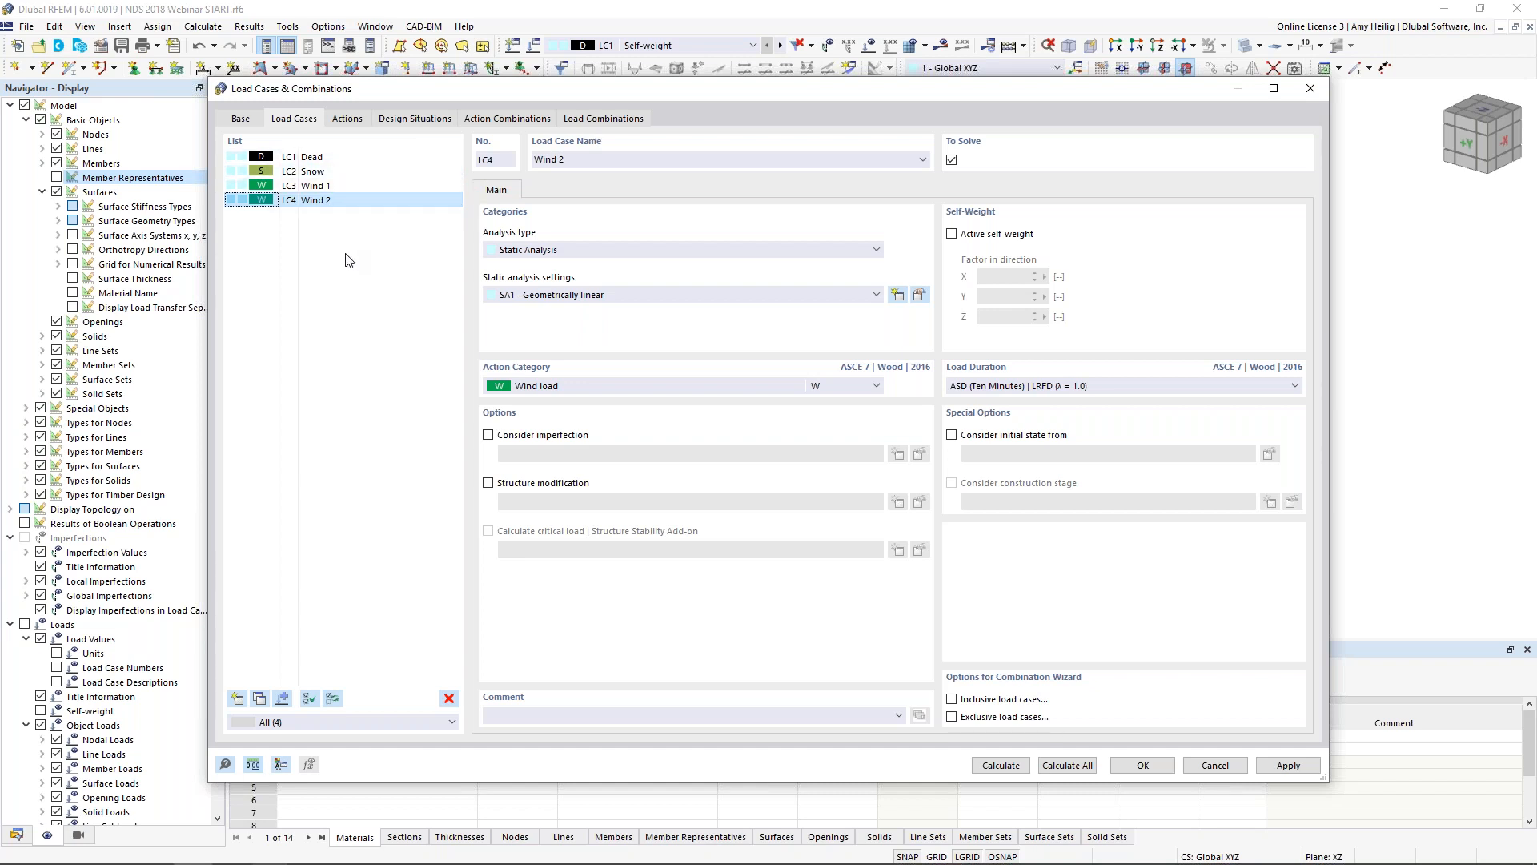
{"action": "left_click", "coordinate": [1143, 765]}
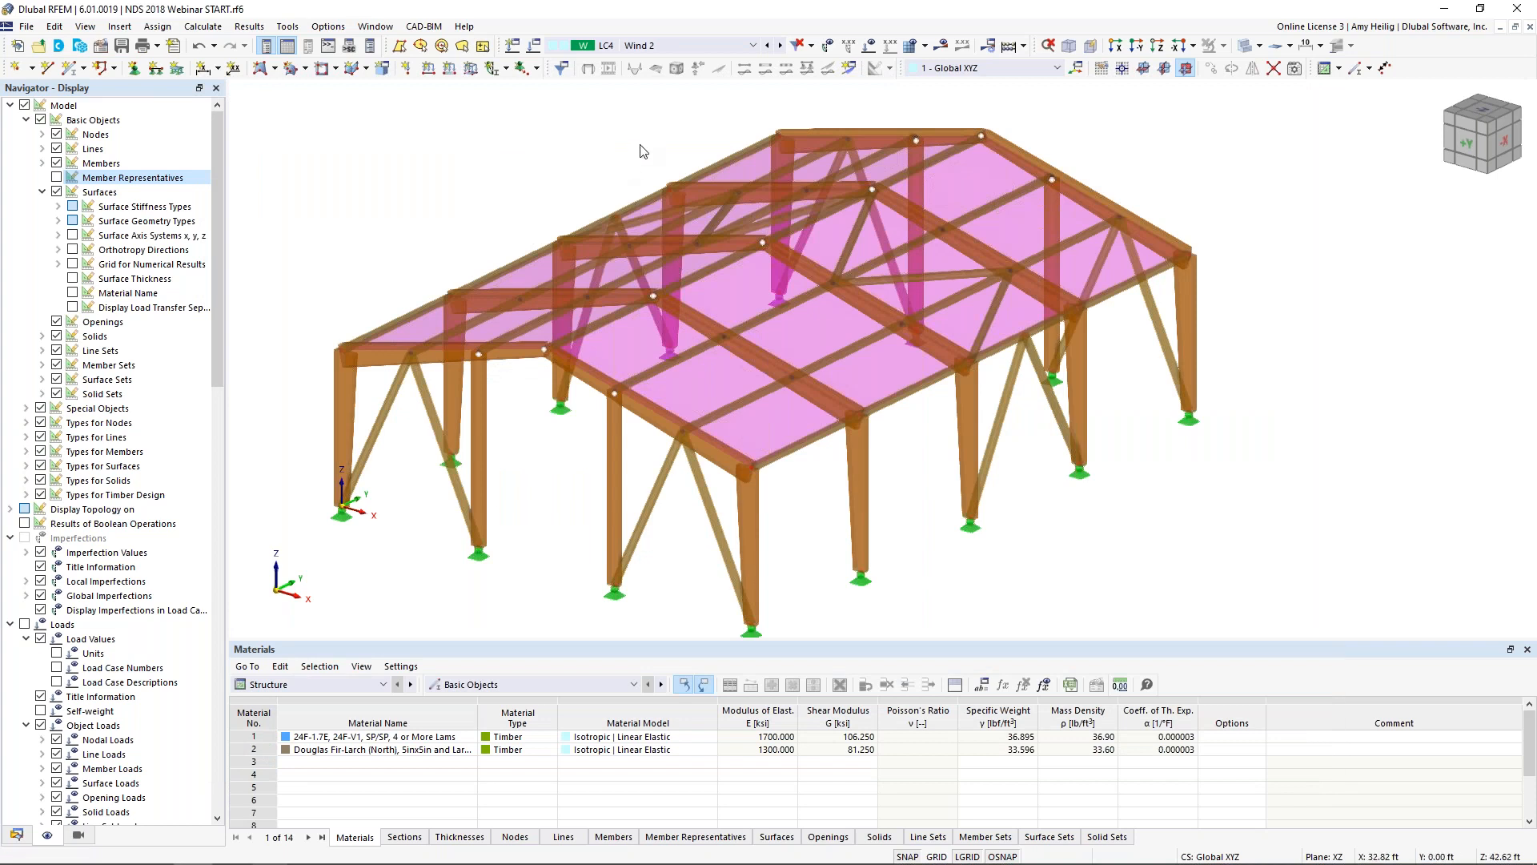
Start a new uniform surface load in load case LC1 Dead with a load magnitude of -0.01 ksf
{"action": "left_click", "coordinate": [679, 44]}
{"action": "left_click", "coordinate": [685, 64]}
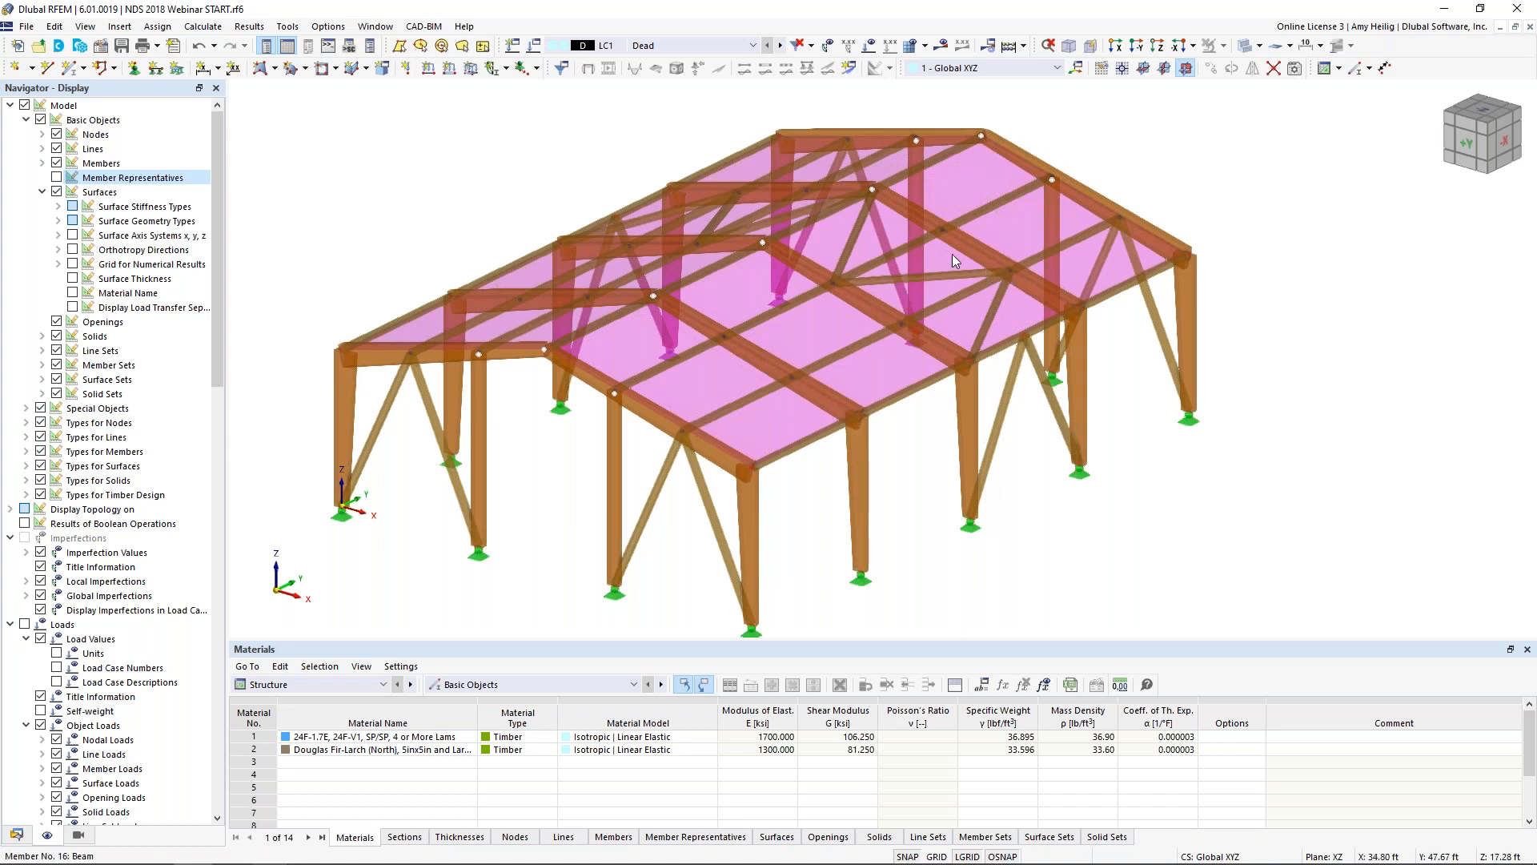
{"action": "left_click", "coordinate": [471, 69]}
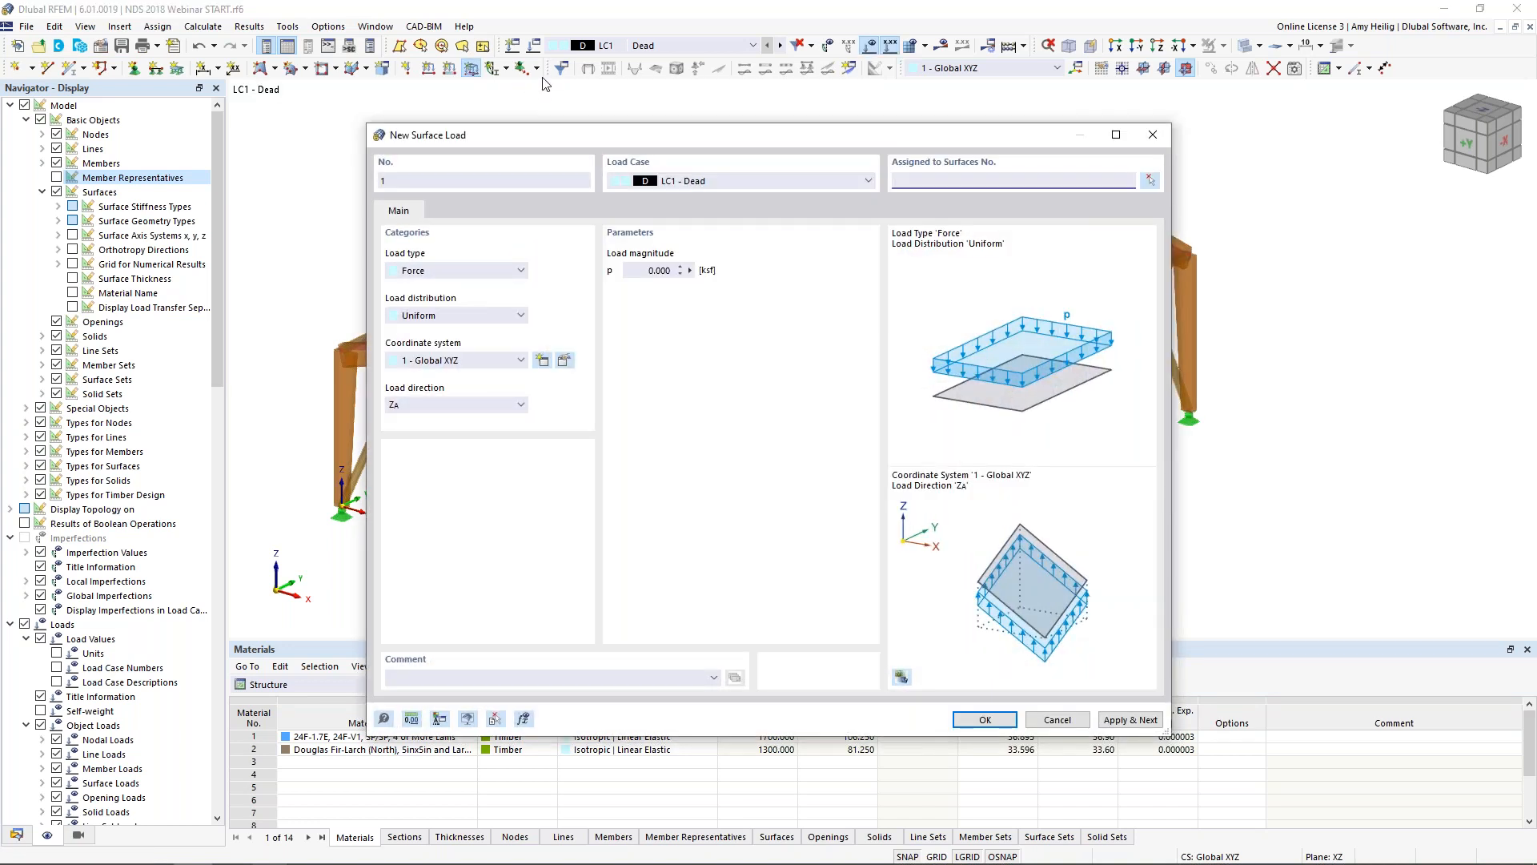
{"action": "left_click_drag", "start_coordinate": [633, 270], "coordinate": [724, 272]}
{"action": "key", "text": "BackSpace"}
{"action": "type", "text": "-0.01"}
Assign the dead surface load to roof surfaces 1 and 2 and accept it
{"action": "left_click", "coordinate": [1150, 180]}
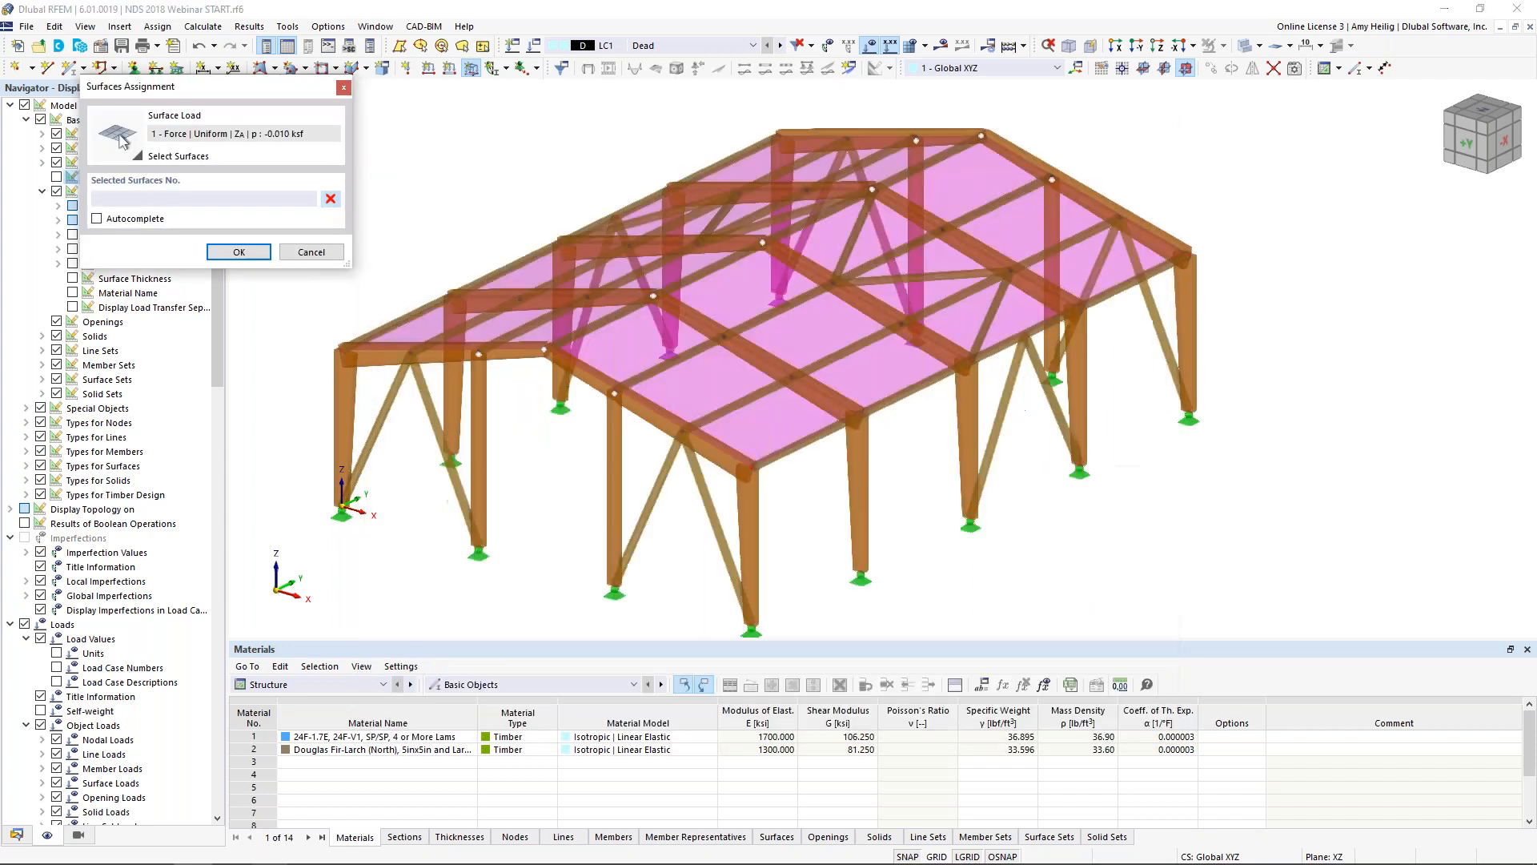
{"action": "left_click", "coordinate": [698, 200]}
{"action": "left_click", "coordinate": [616, 313]}
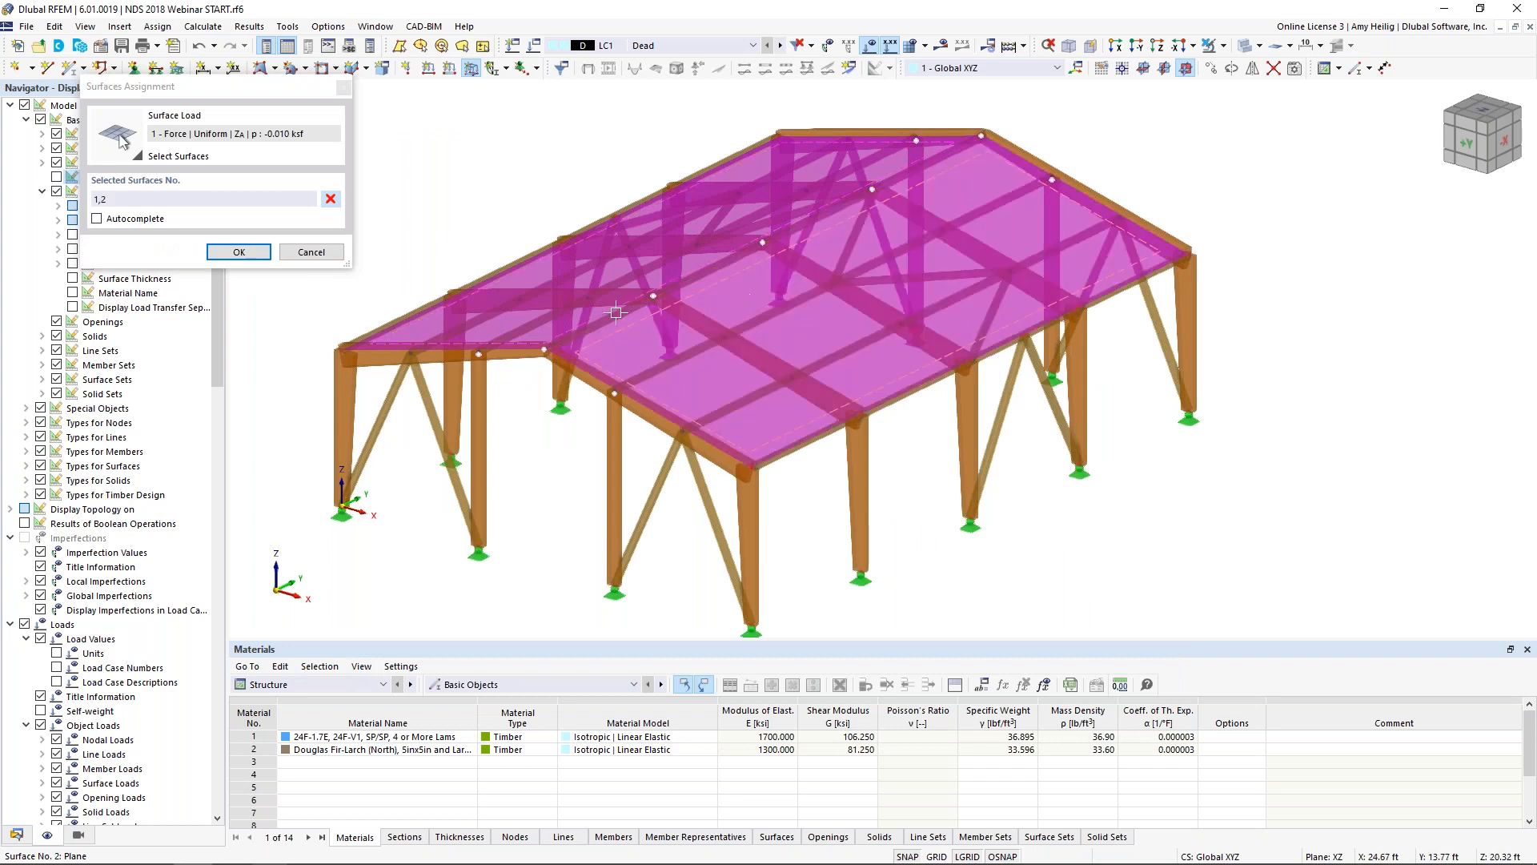
{"action": "left_click", "coordinate": [238, 252]}
{"action": "left_click", "coordinate": [975, 720]}
{"action": "middle_click_drag", "start_coordinate": [1121, 449], "coordinate": [1038, 434], "text": "ctrl"}
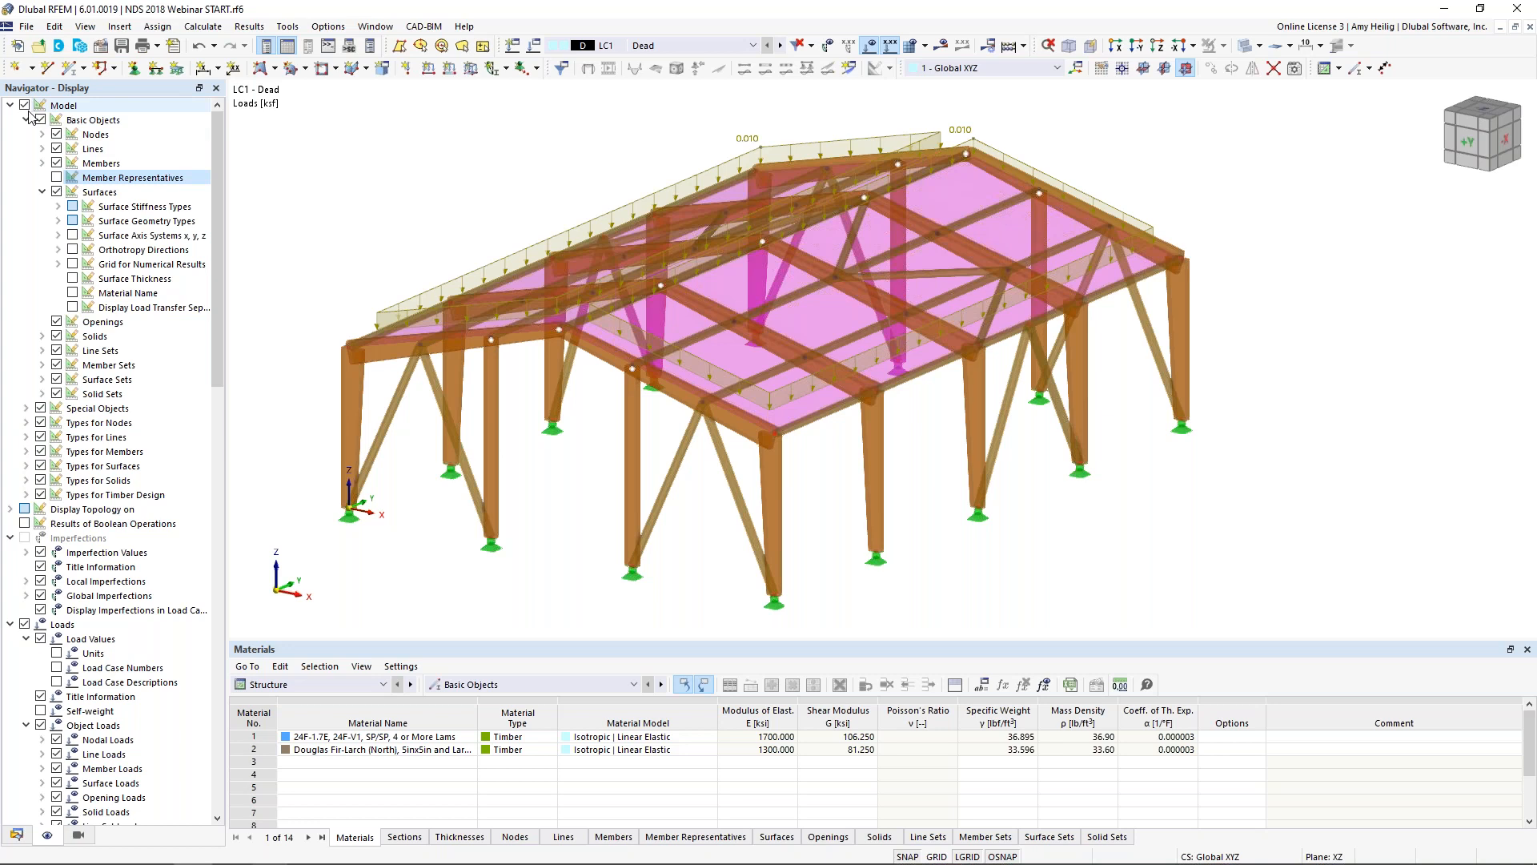
Temporarily display the load transfer separately to examine how the dead load is distributed to the roof members
{"action": "left_click", "coordinate": [42, 192]}
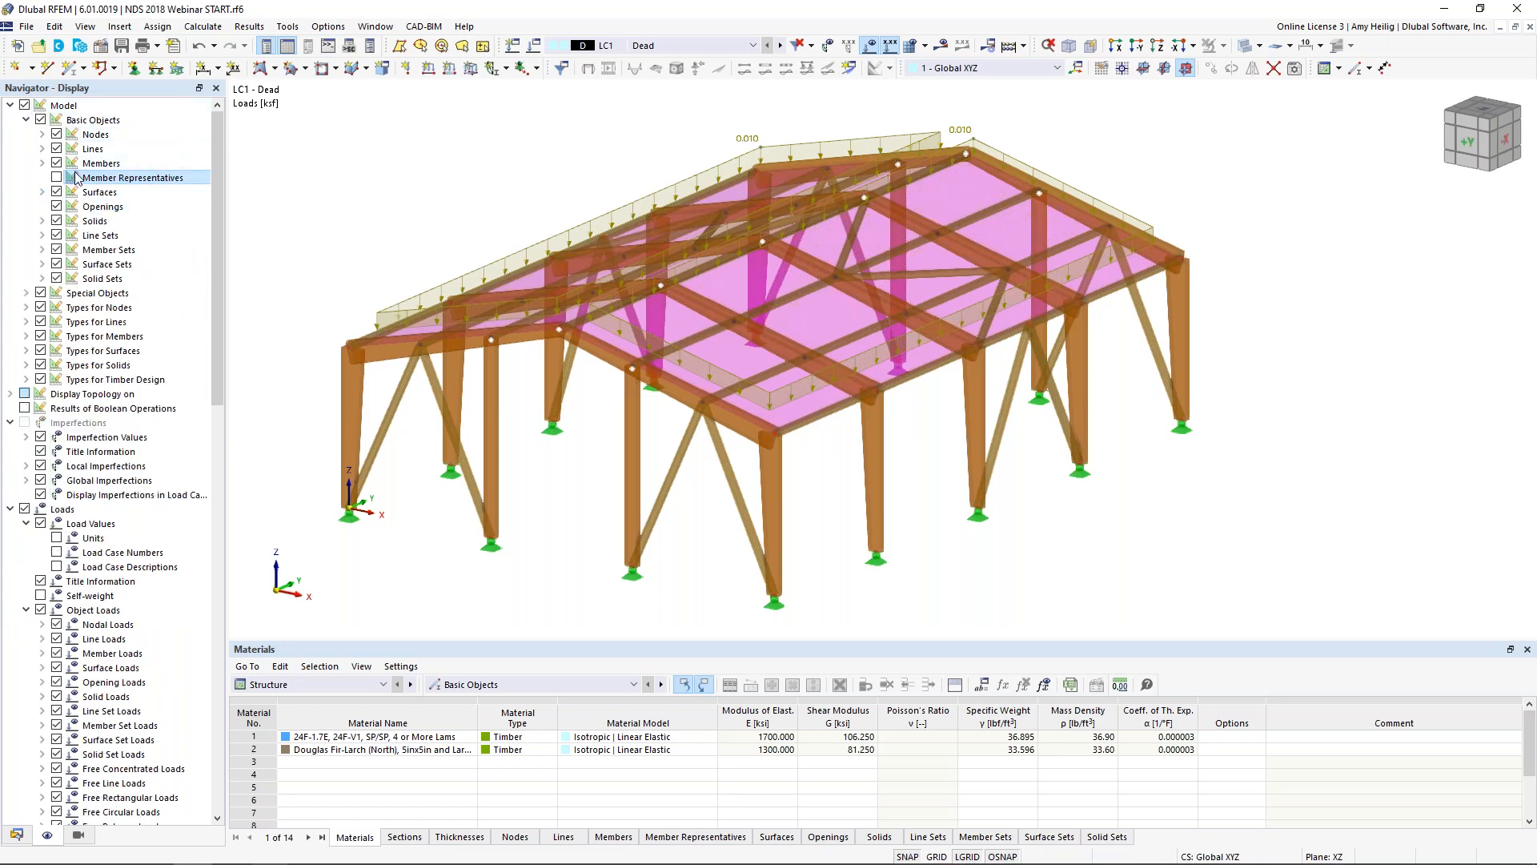
{"action": "left_click", "coordinate": [42, 192]}
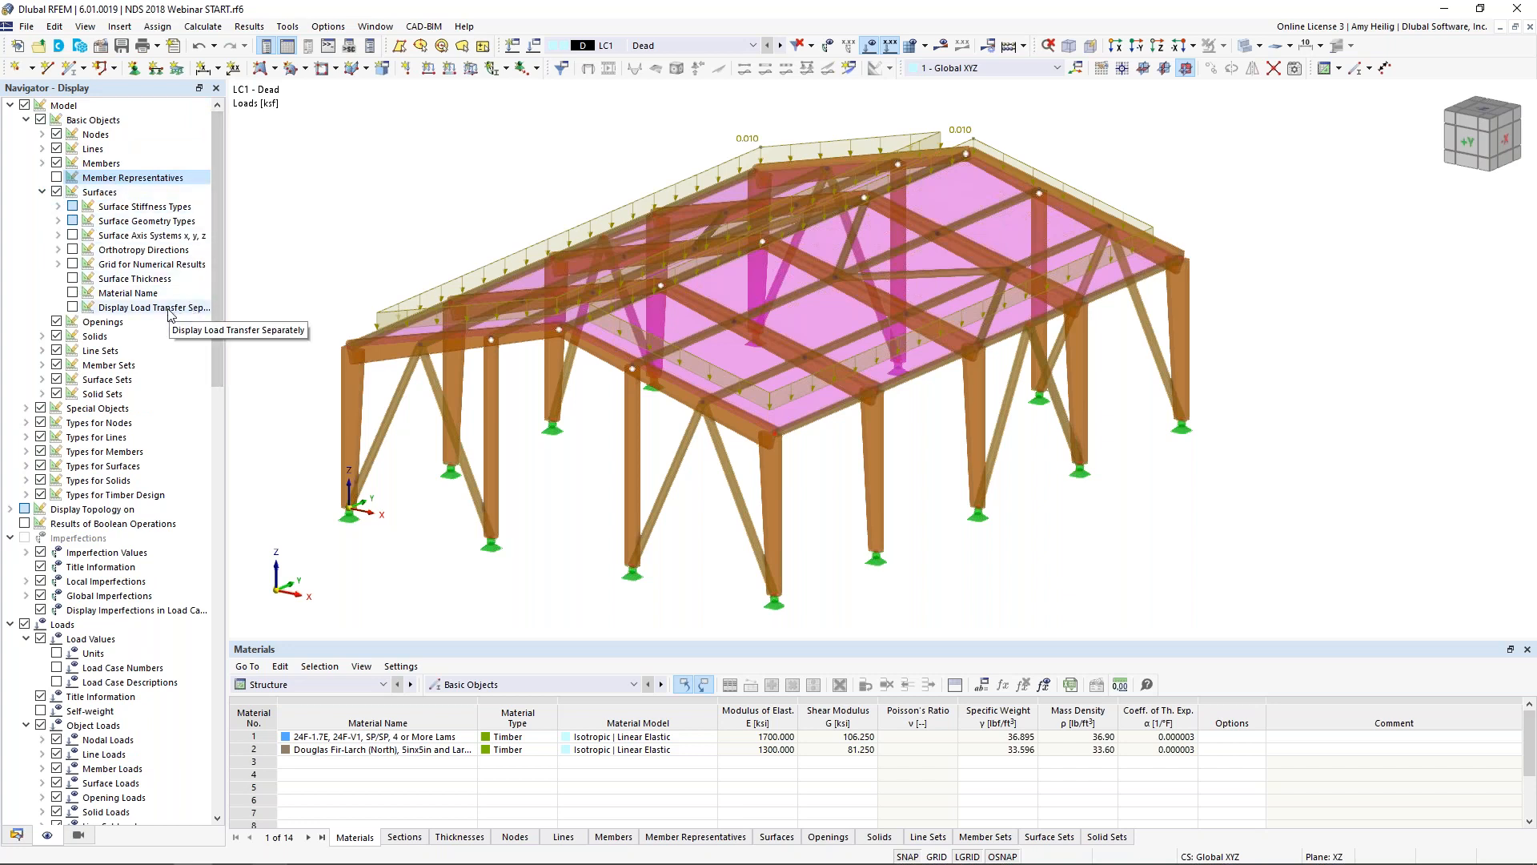
{"action": "left_click", "coordinate": [73, 308]}
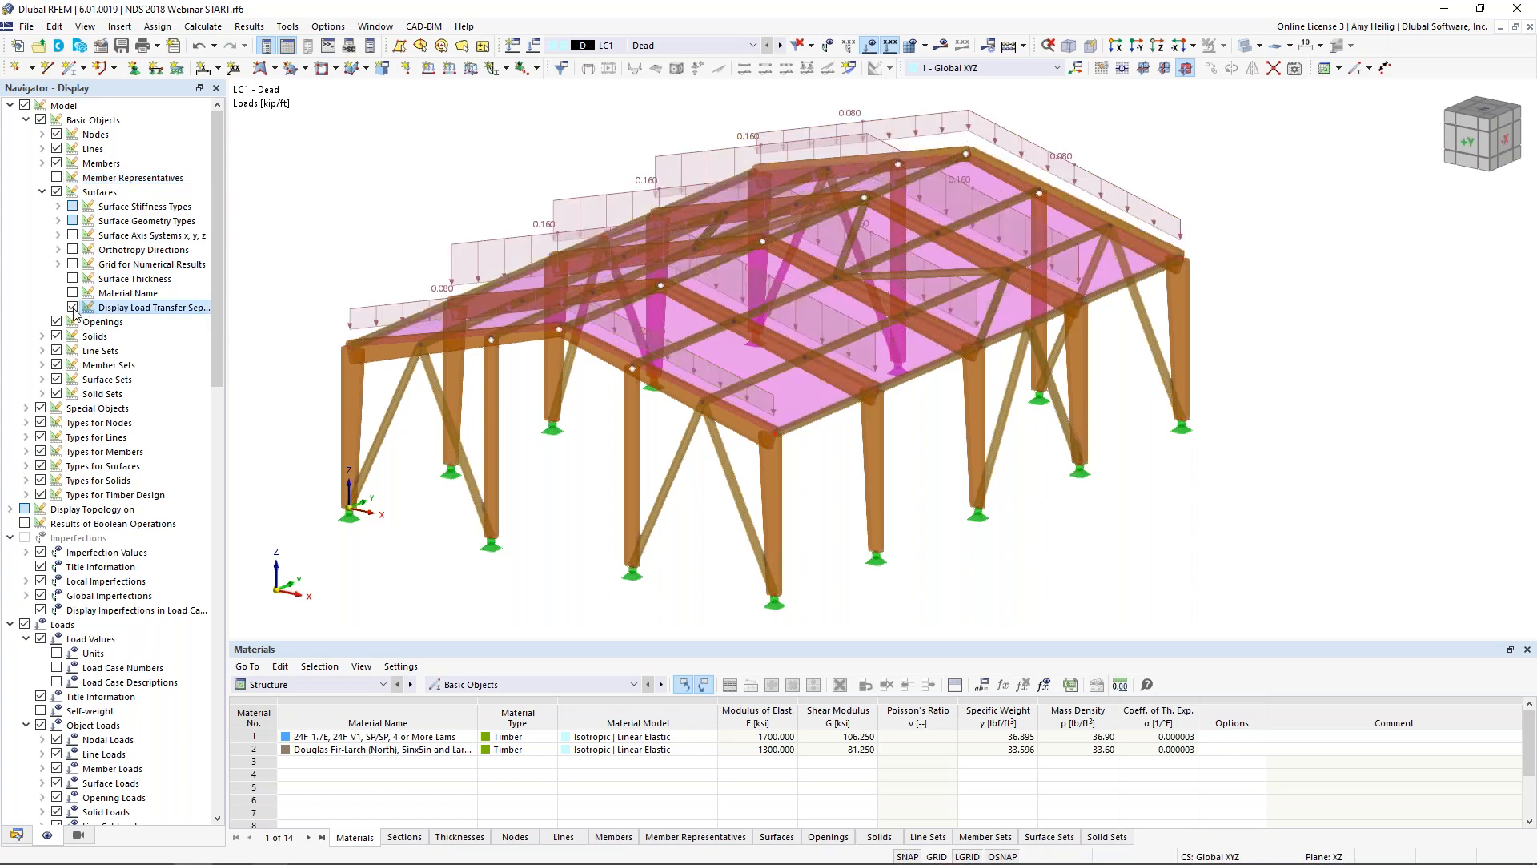
{"action": "middle_click_drag", "start_coordinate": [1365, 512], "coordinate": [1317, 510], "text": "ctrl"}
{"action": "left_click", "coordinate": [73, 307]}
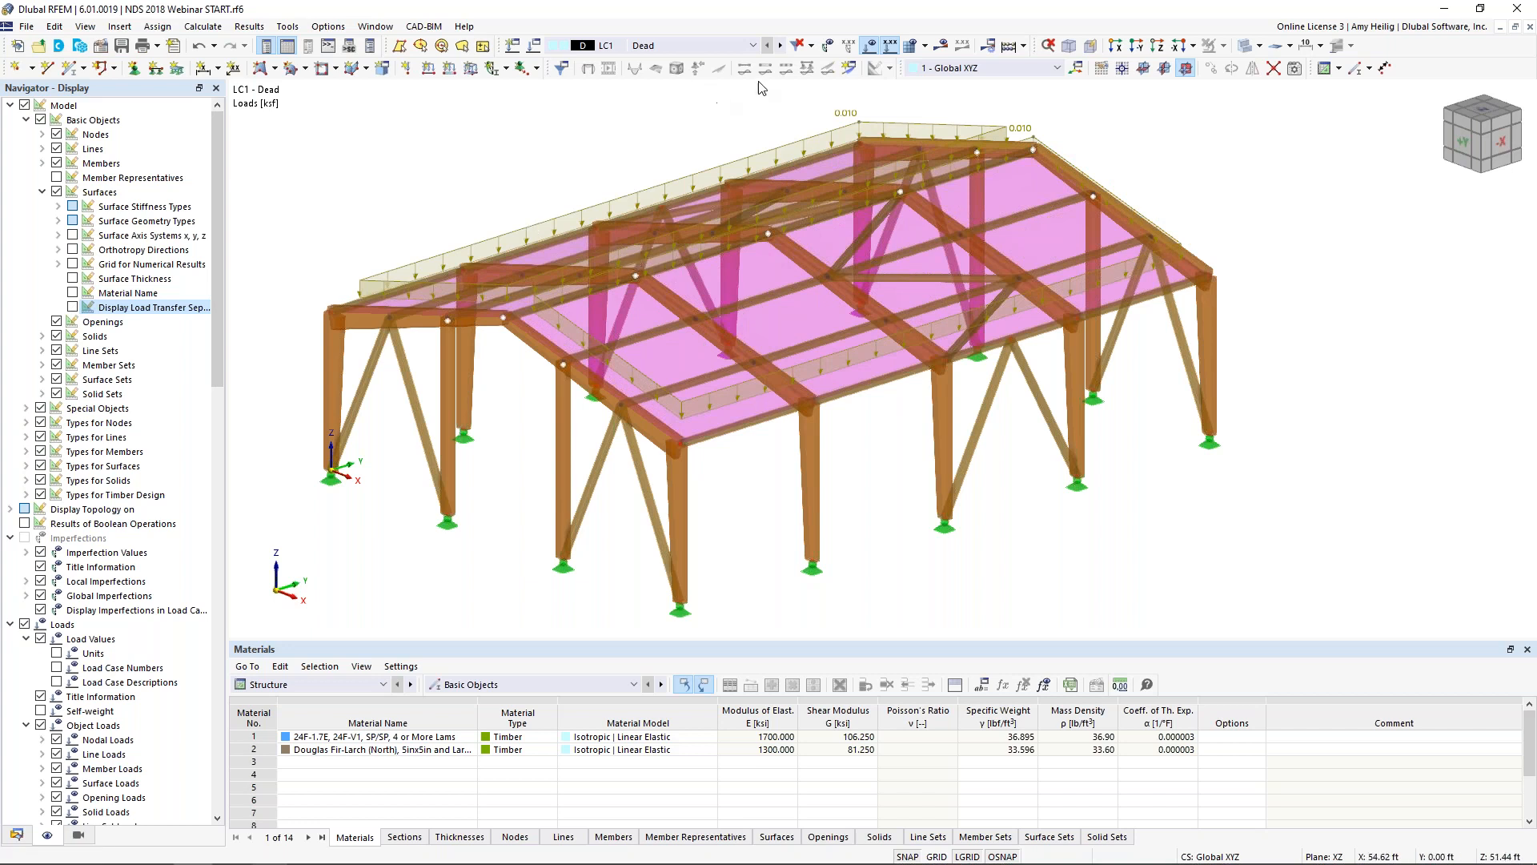
Switch to load case LC2 Snow and start a new snow load wizard with the Duopitch roof type
{"action": "left_click", "coordinate": [782, 48]}
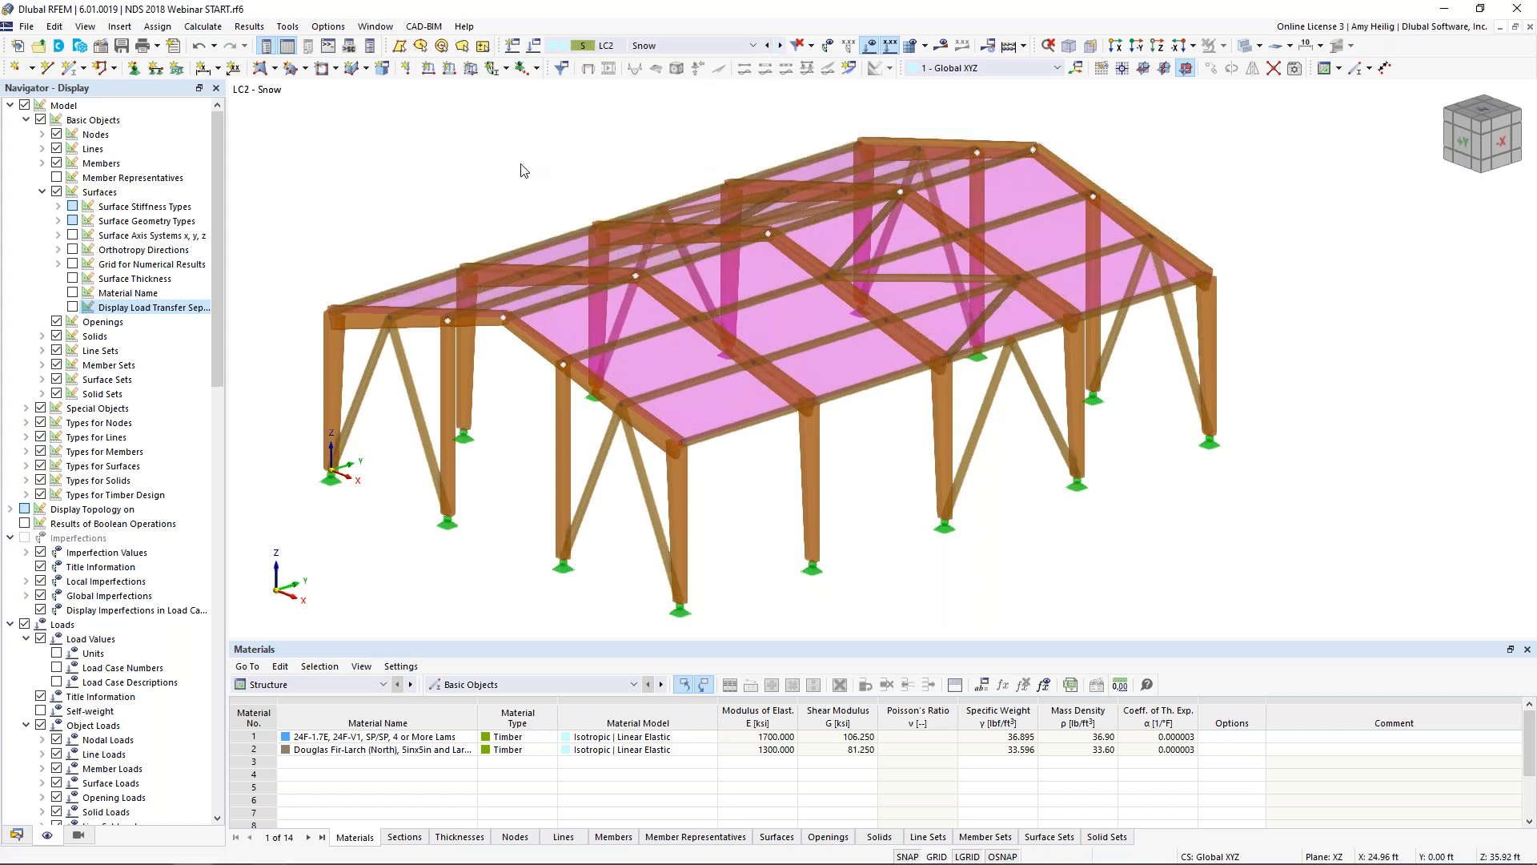
{"action": "left_click", "coordinate": [16, 834]}
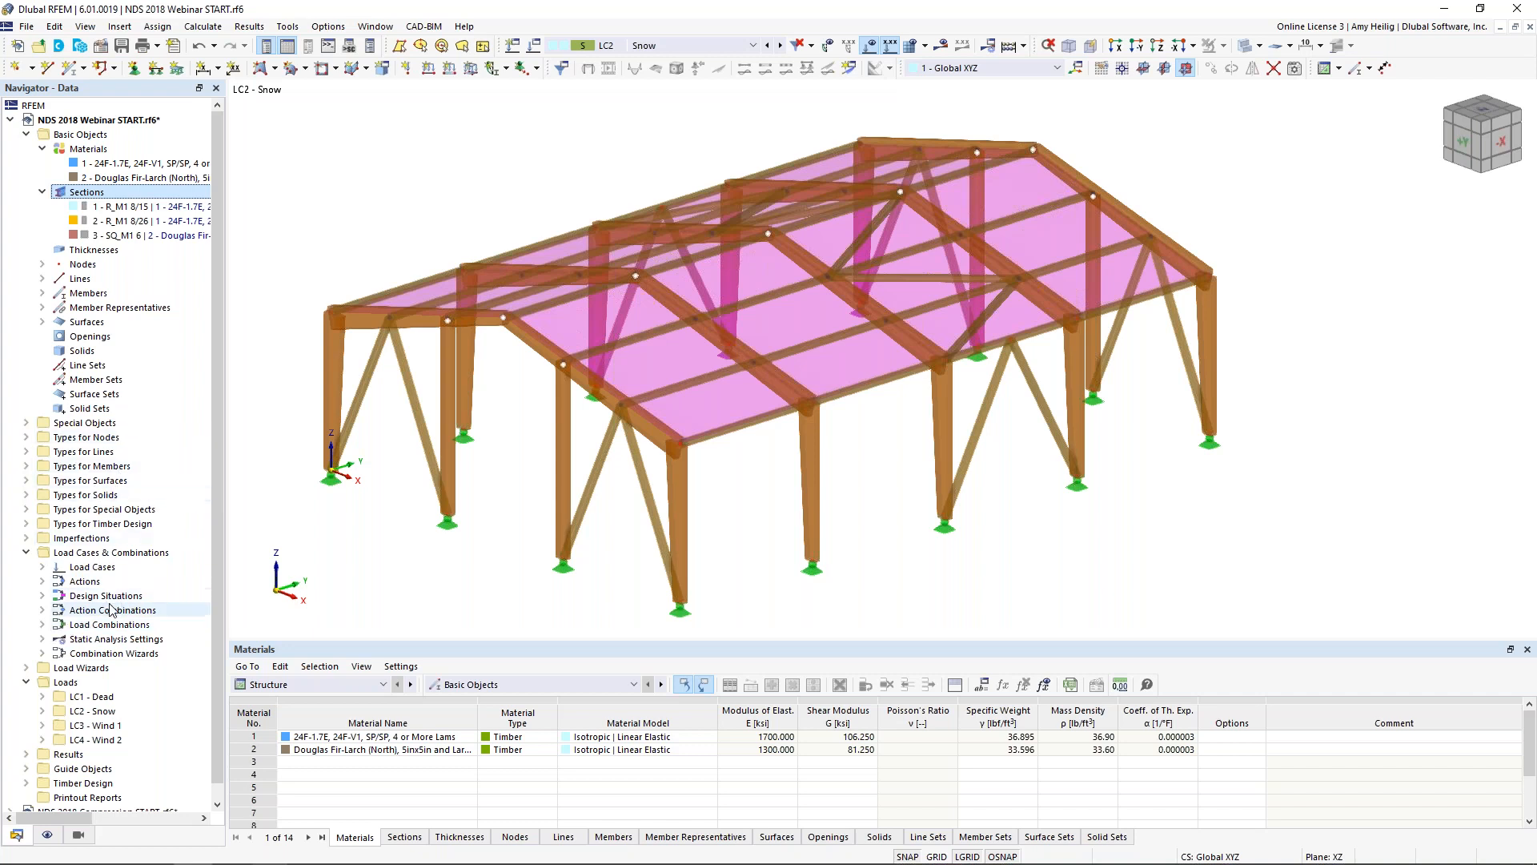
{"action": "mouse_move", "coordinate": [17, 851]}
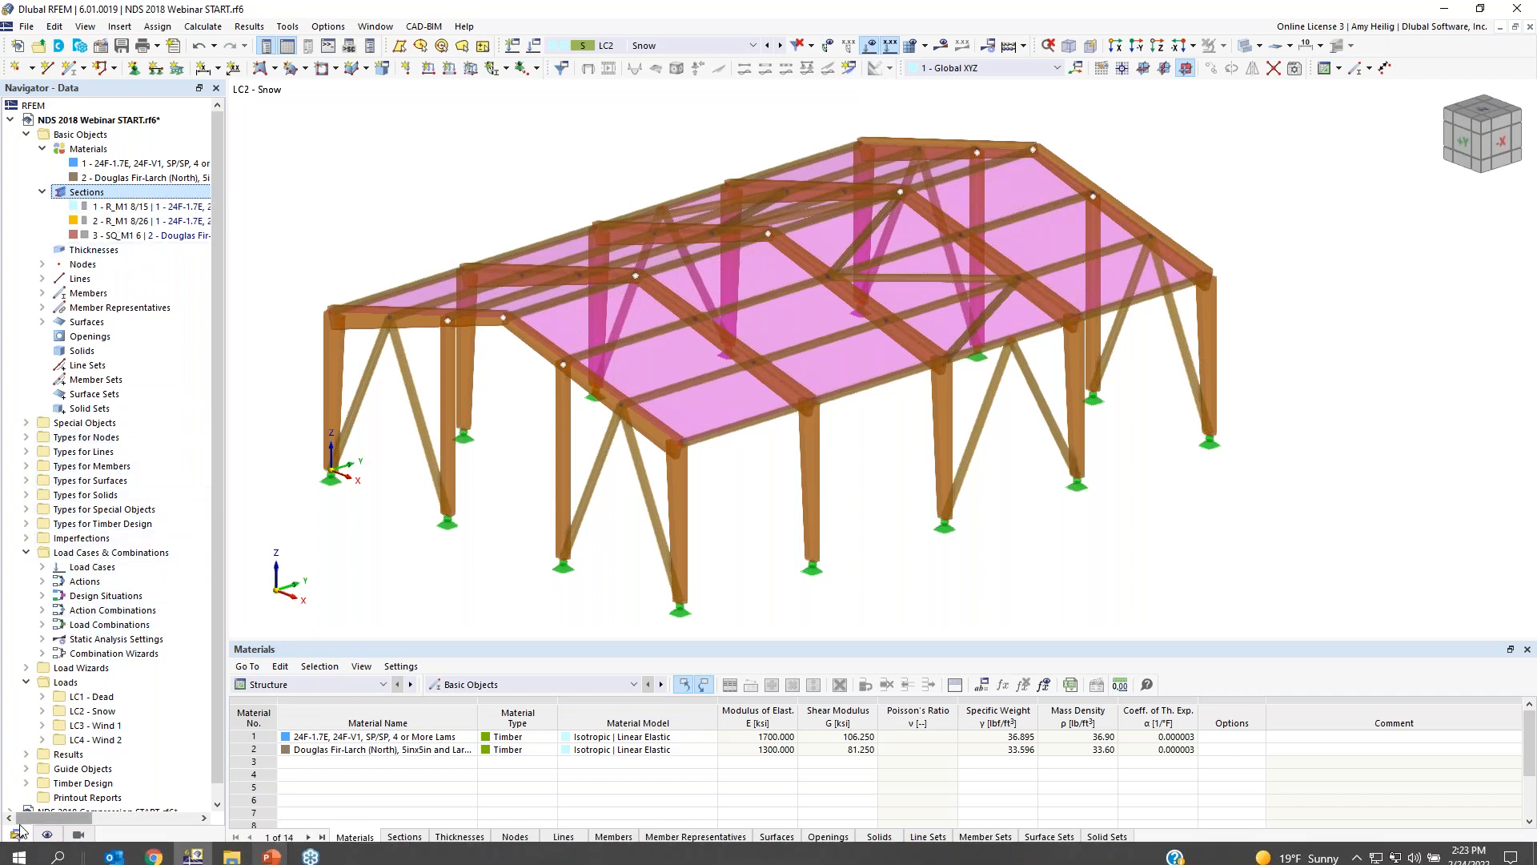
{"action": "scroll", "coordinate": [92, 624], "scroll_direction": "down", "scroll_amount": 1}
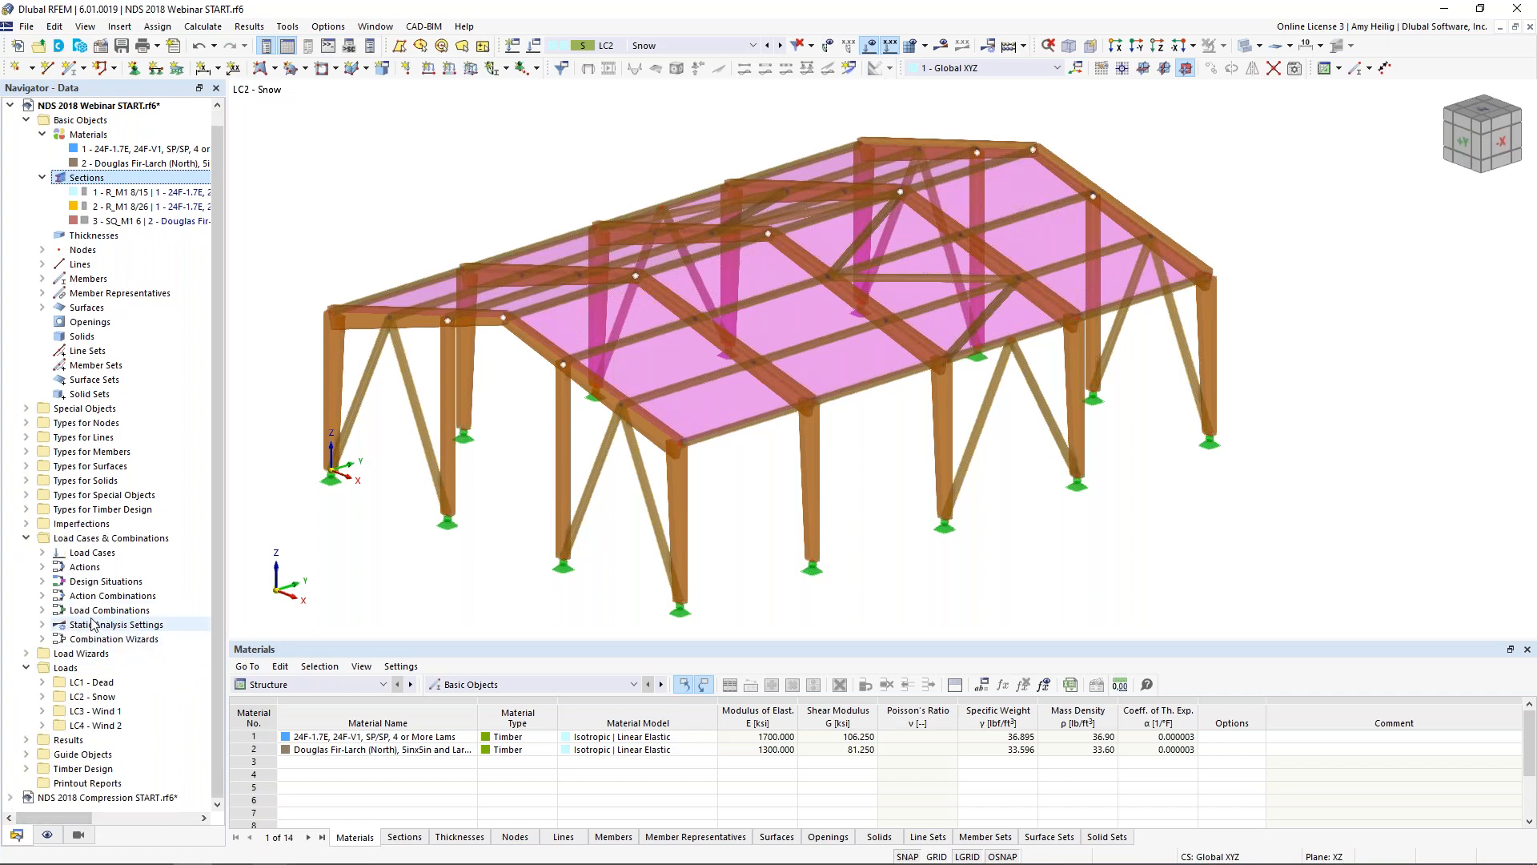
{"action": "double_click", "coordinate": [101, 653]}
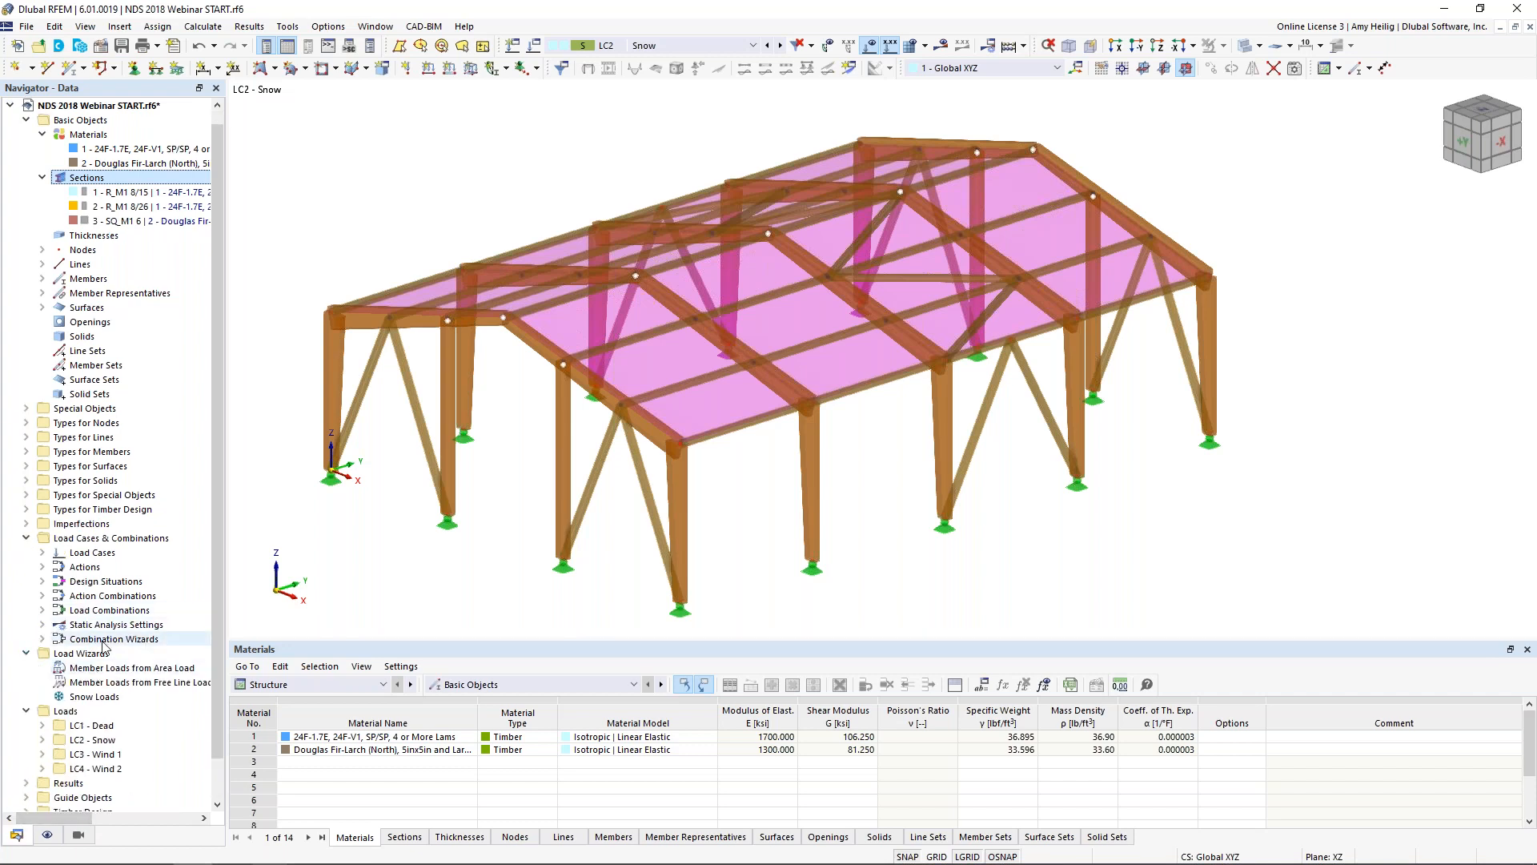
{"action": "left_click", "coordinate": [92, 698]}
{"action": "double_click", "coordinate": [92, 698]}
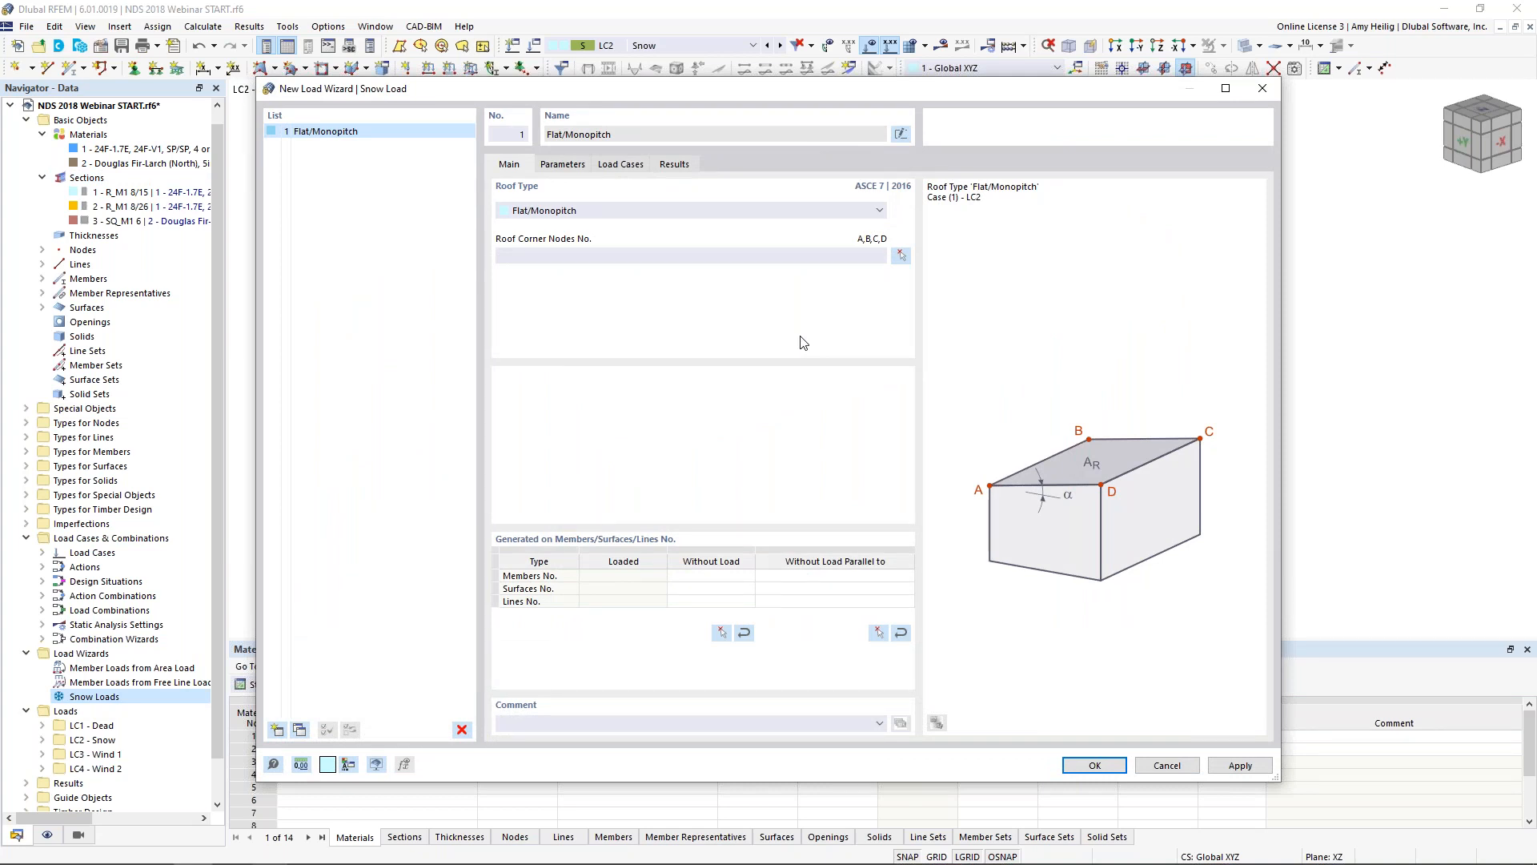
{"action": "left_click", "coordinate": [658, 211]}
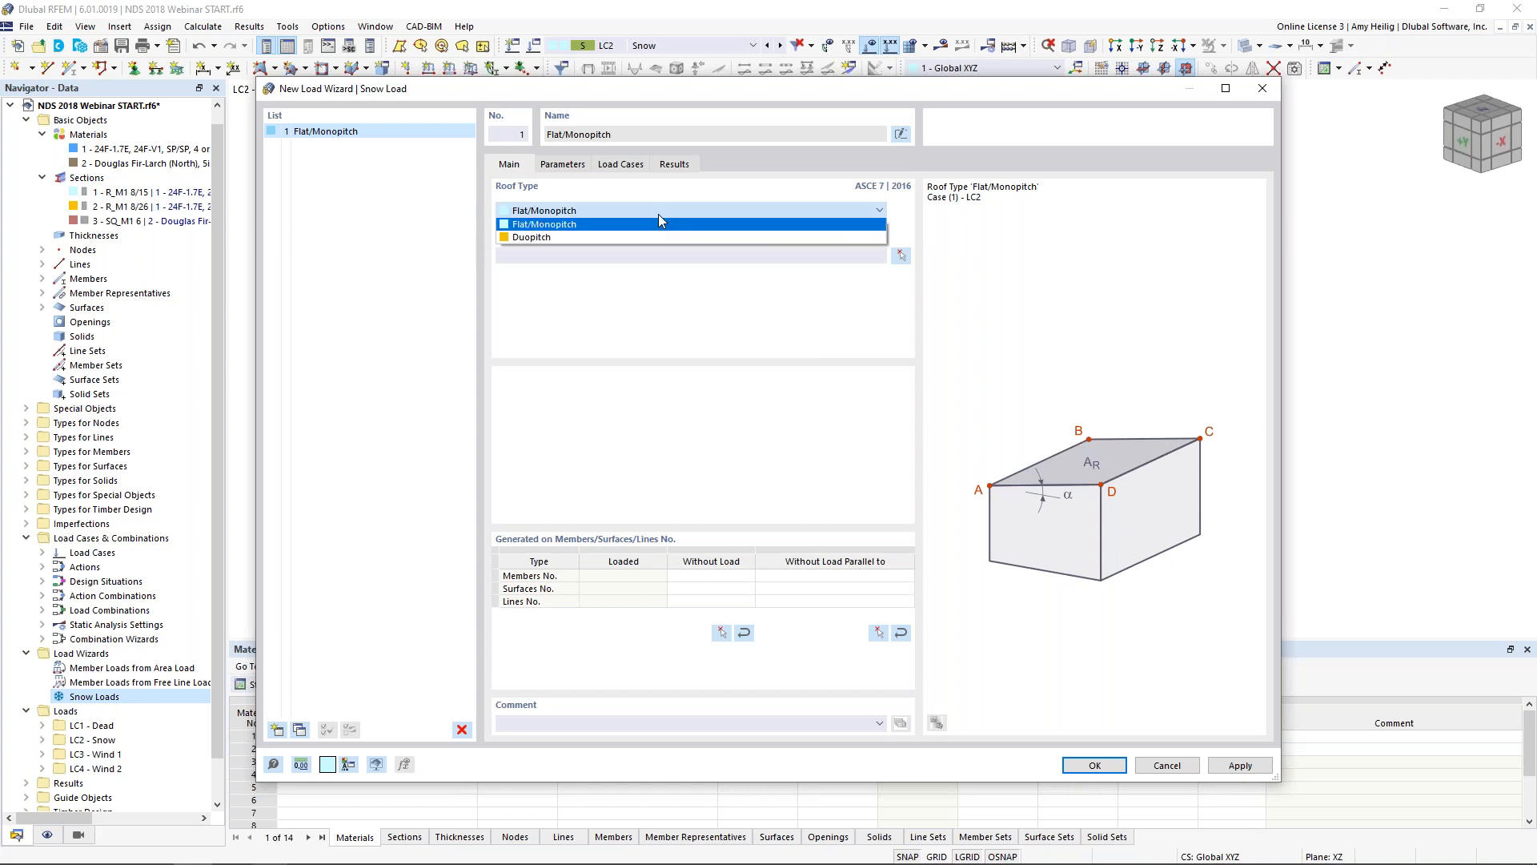
{"action": "left_click", "coordinate": [650, 237]}
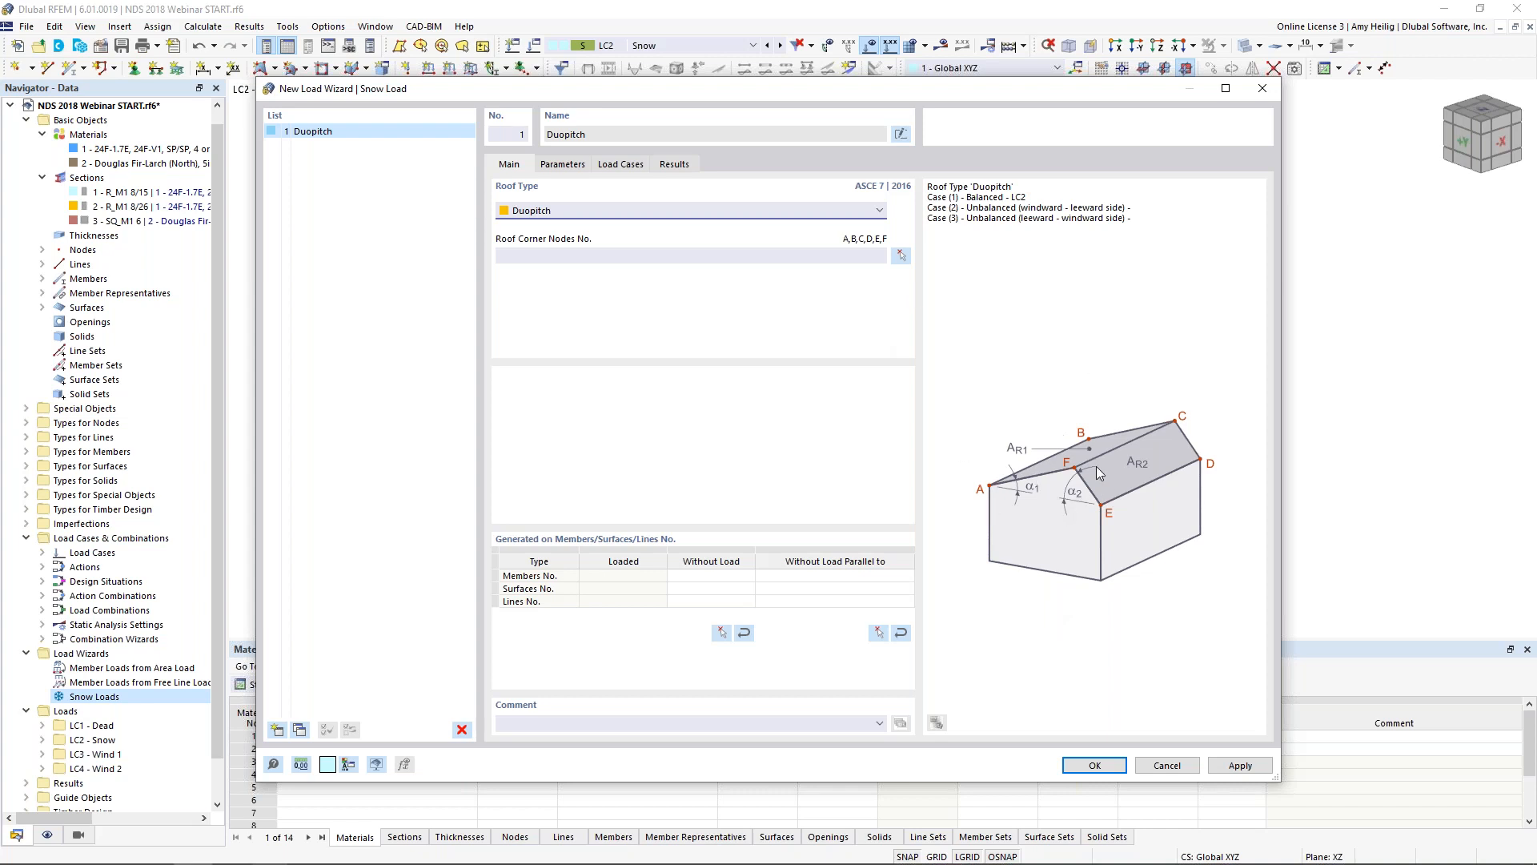
Assign roof corner nodes 2, 38, 39, 41, 5 and 3 as corners A to F of the duopitch roof
{"action": "left_click", "coordinate": [901, 256]}
{"action": "left_click", "coordinate": [331, 311]}
{"action": "left_click", "coordinate": [860, 142]}
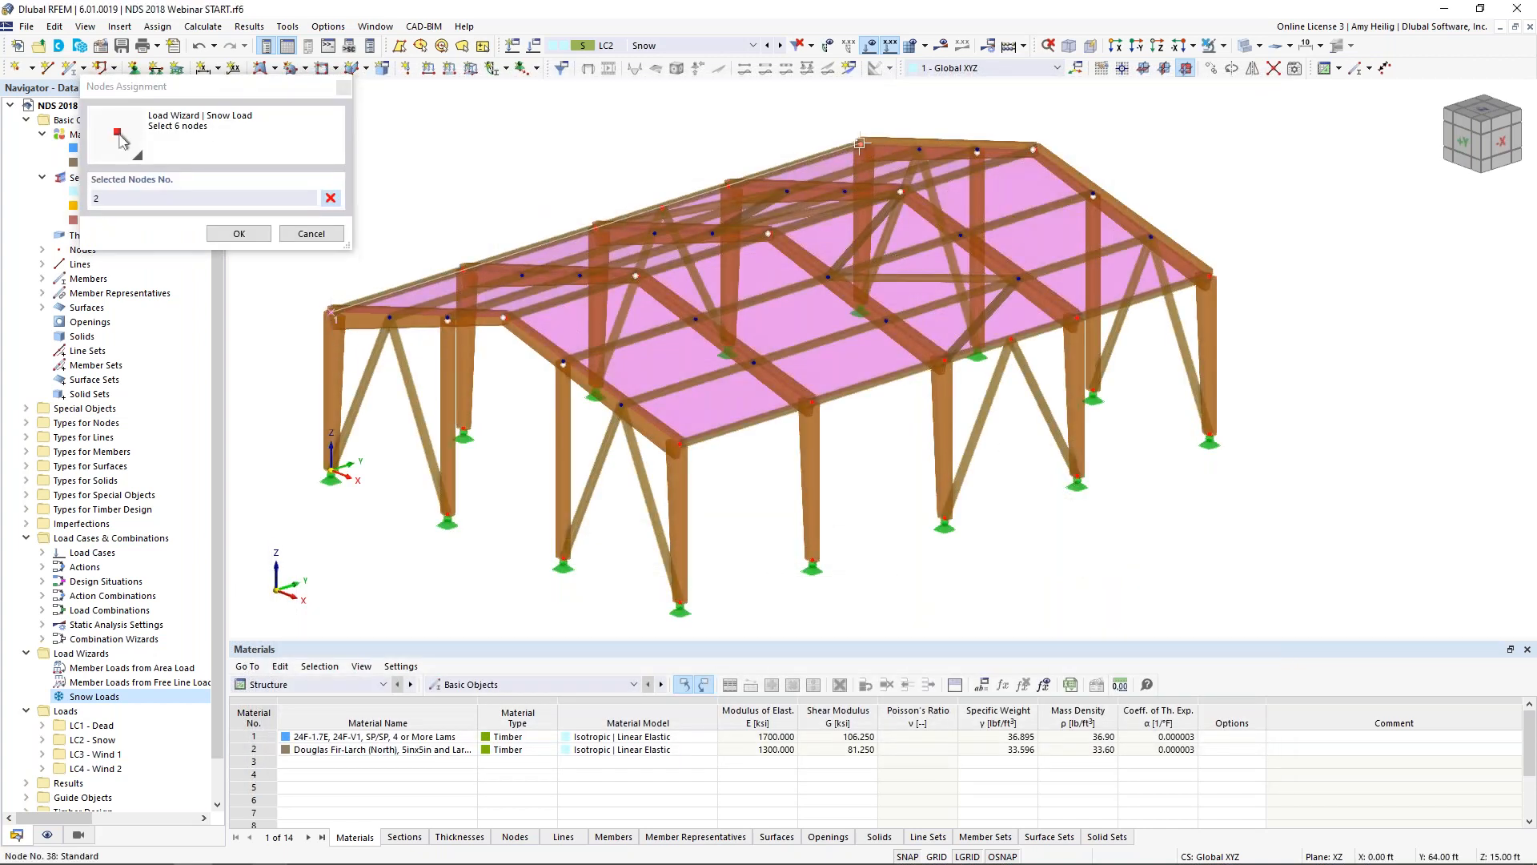
{"action": "left_click", "coordinate": [1034, 149]}
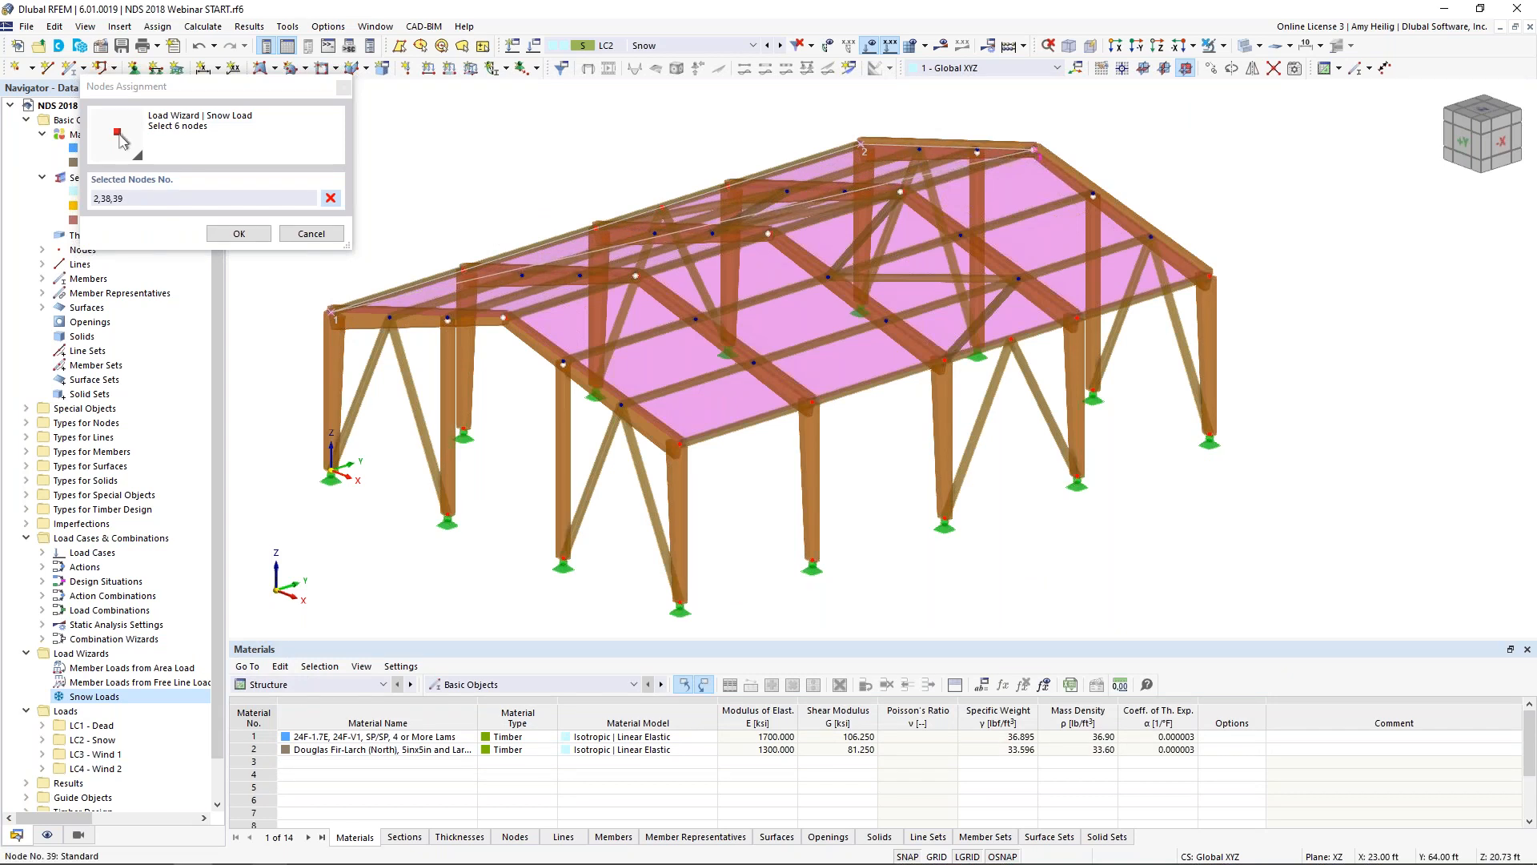
{"action": "left_click", "coordinate": [1209, 276]}
{"action": "left_click", "coordinate": [679, 443]}
{"action": "left_click", "coordinate": [503, 317]}
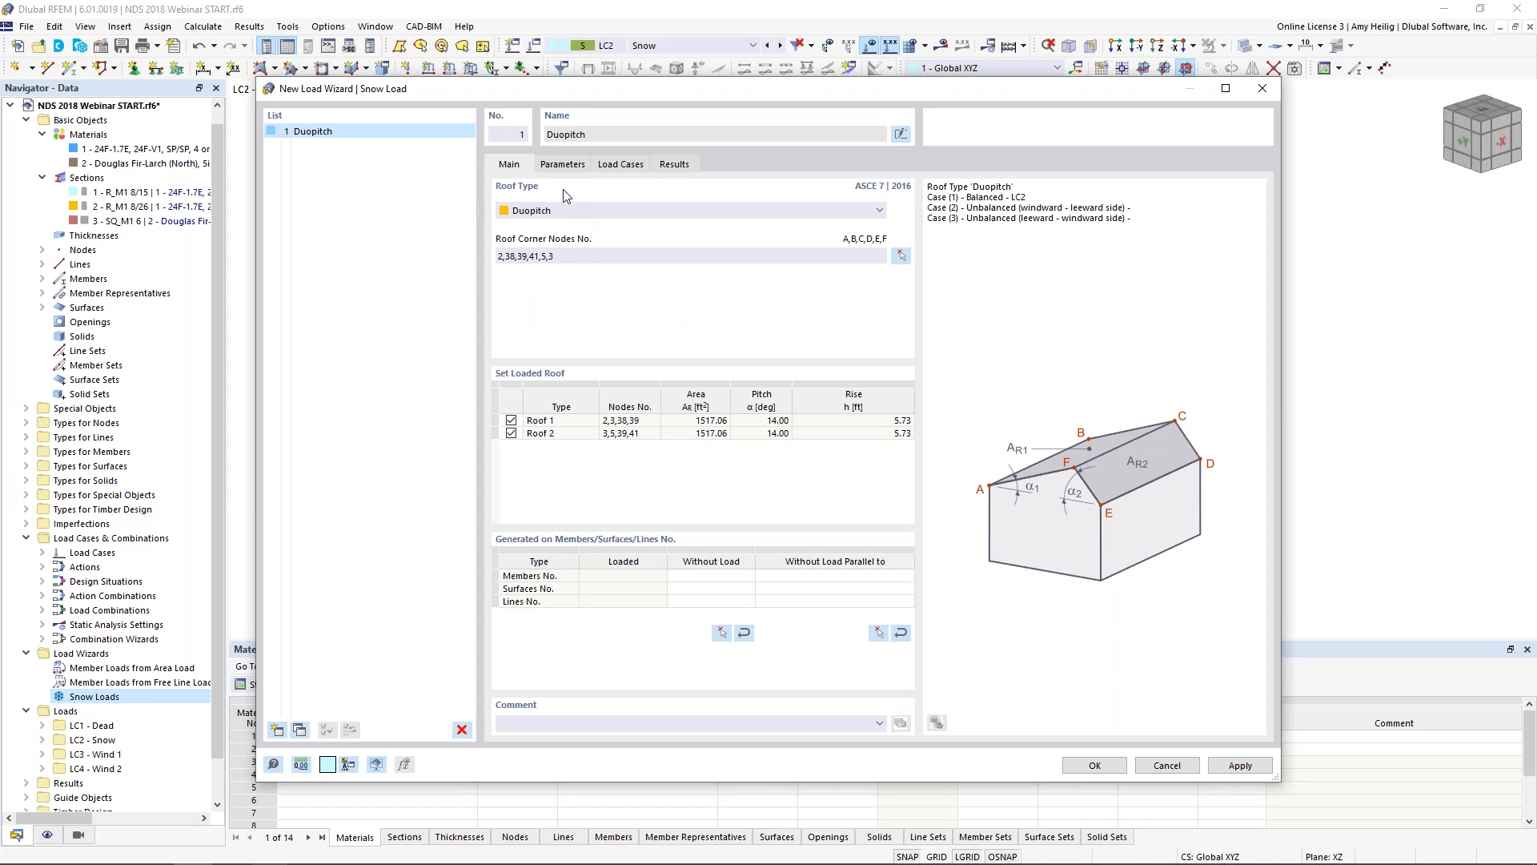
Review the snow load wizard's location, ground snow load and exposure parameters, including the available risk categories
{"action": "left_click", "coordinate": [562, 165]}
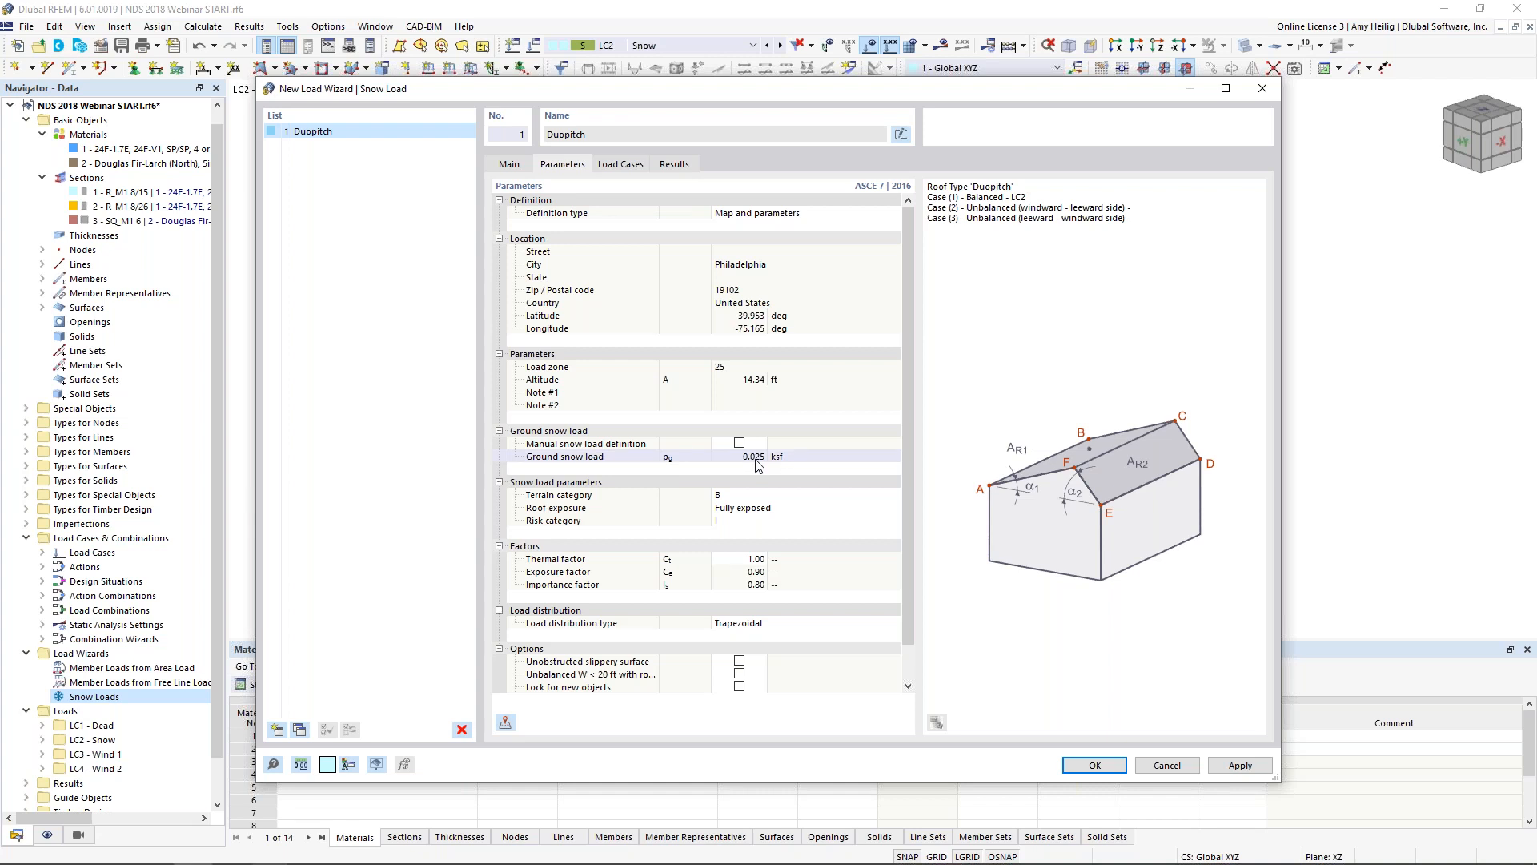
{"action": "left_click", "coordinate": [756, 522]}
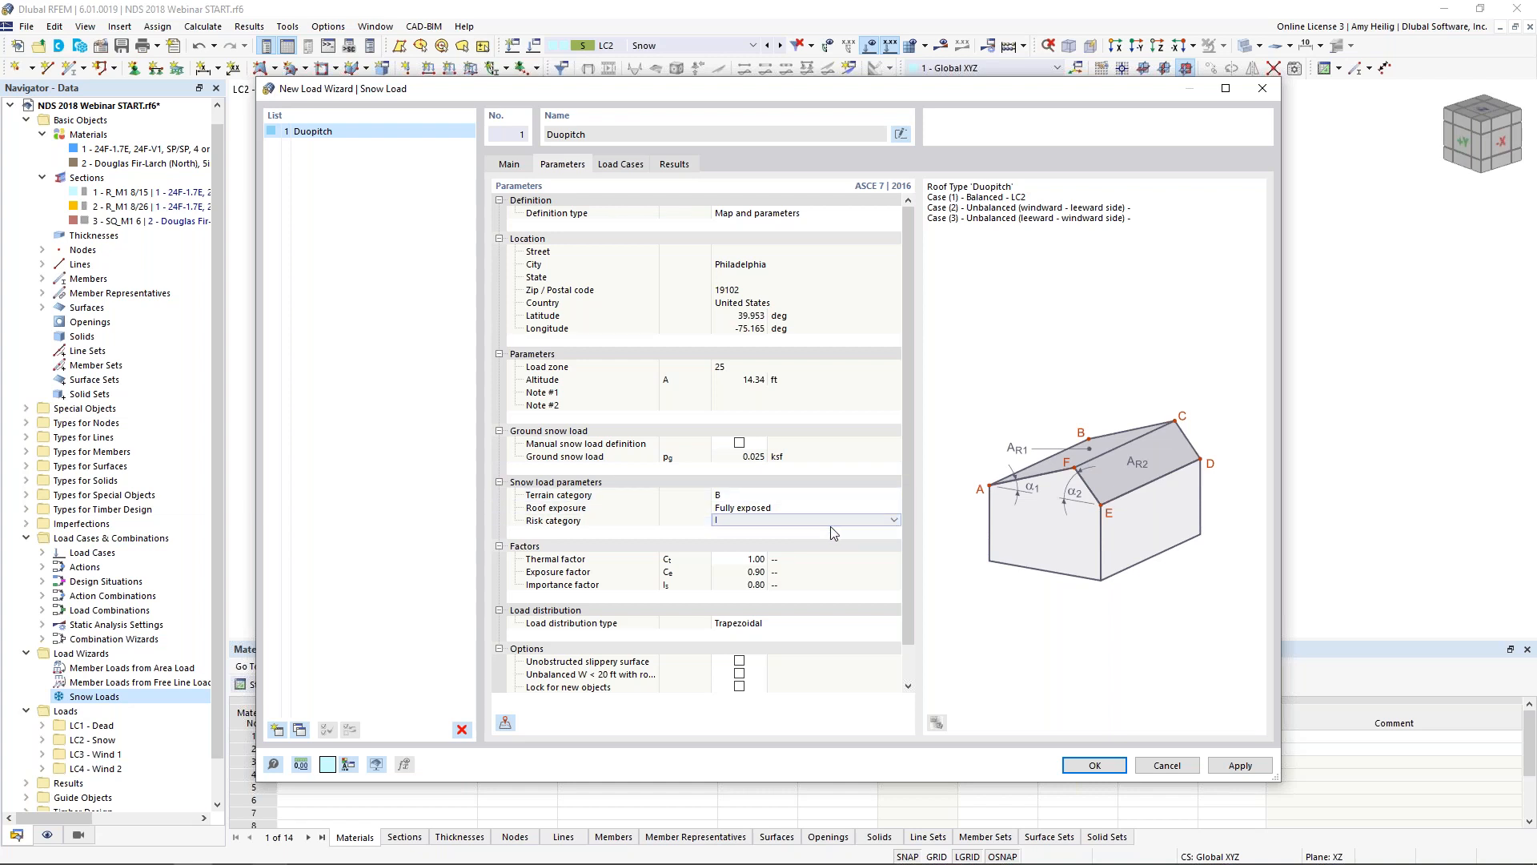
{"action": "left_click", "coordinate": [892, 521]}
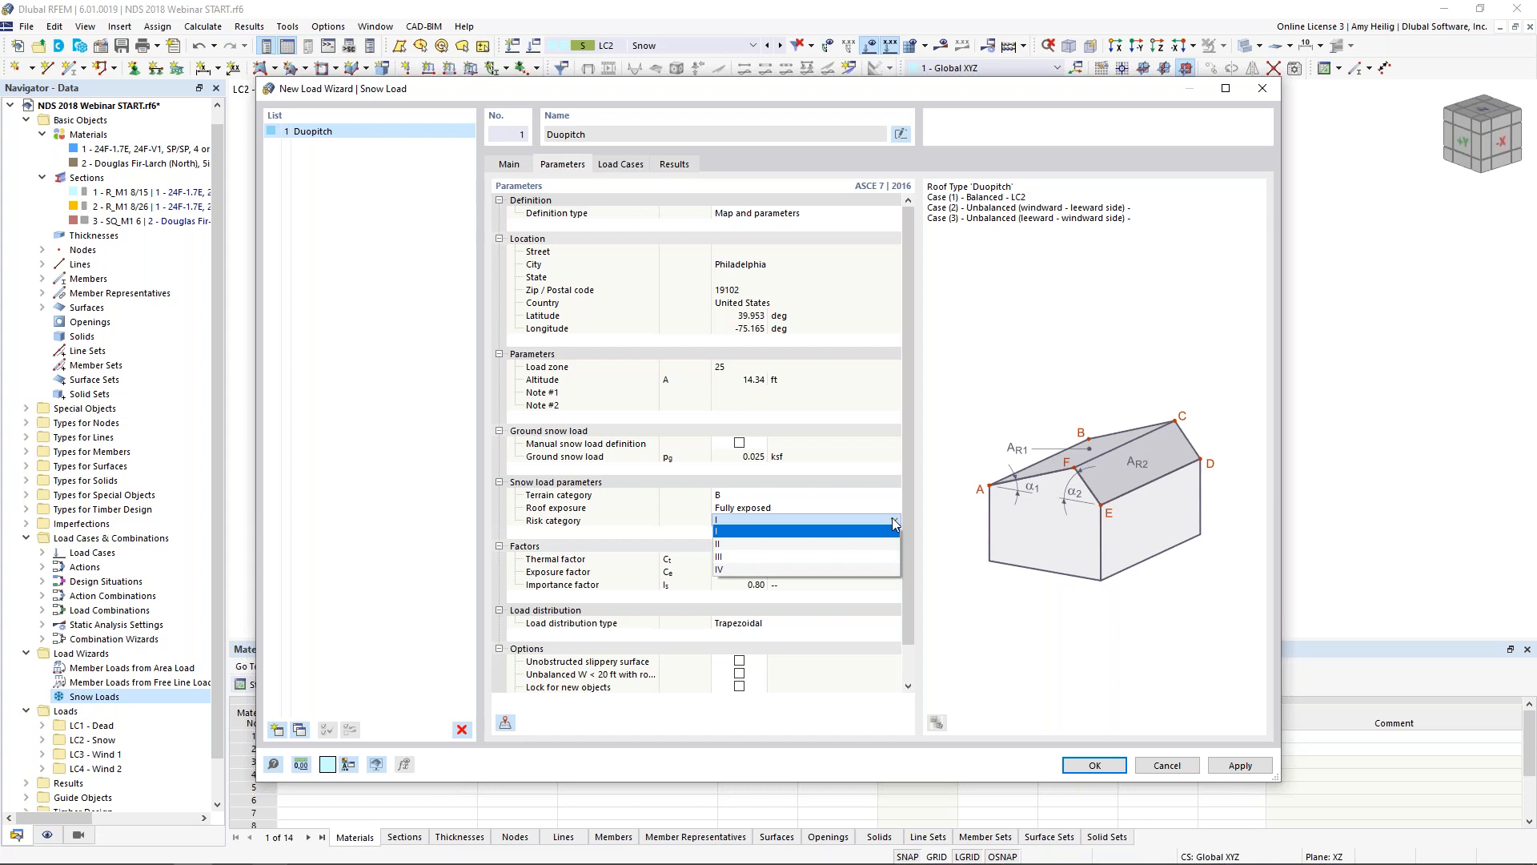
{"action": "left_click", "coordinate": [894, 522]}
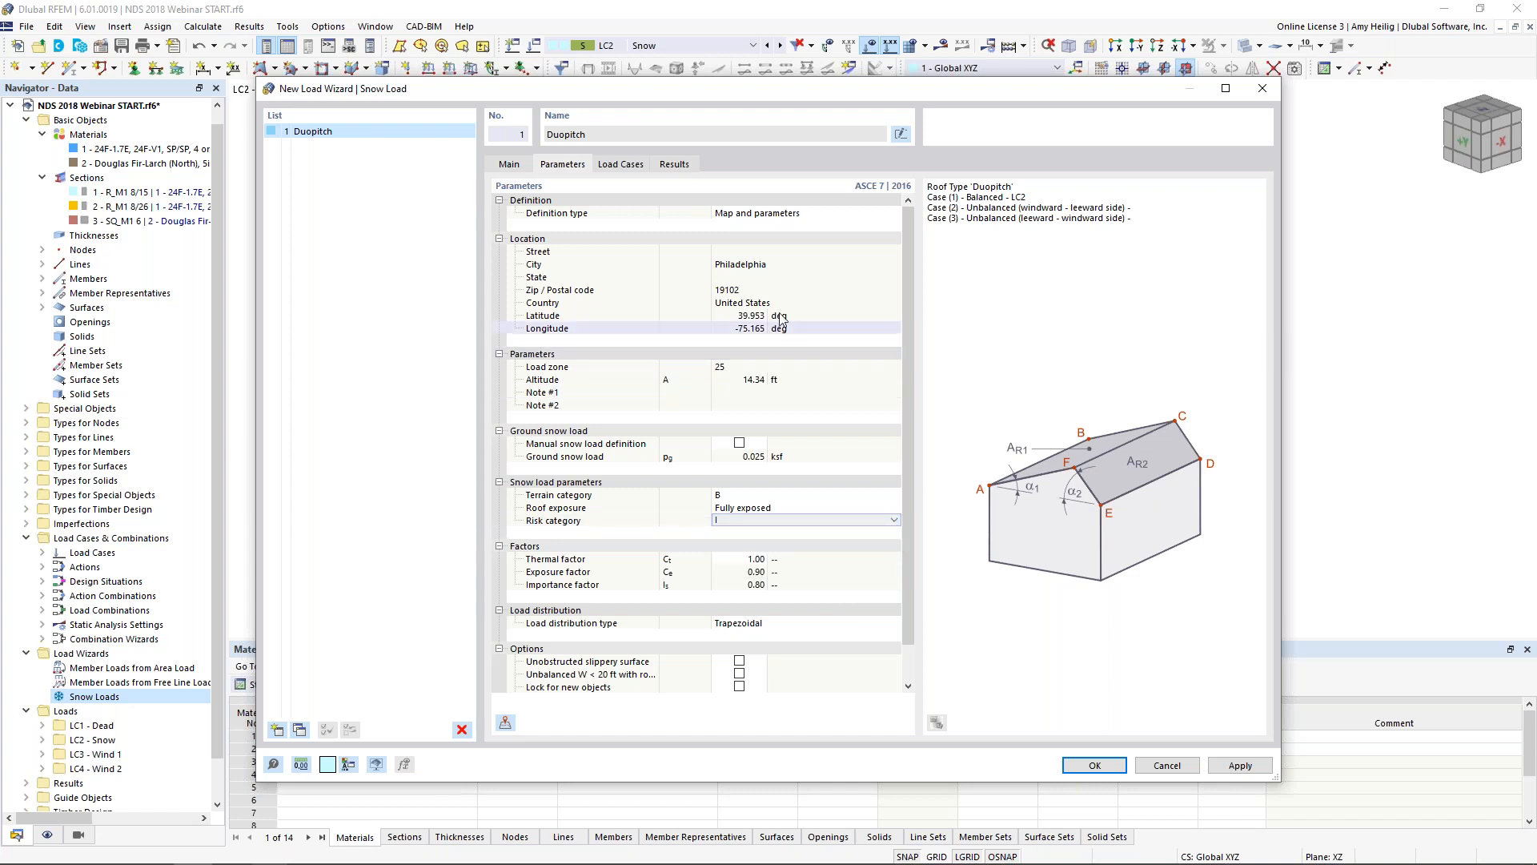
Exclude unbalanced Cases (2) and (3), review the calculated snow data, and generate the balanced snow load in LC2
{"action": "left_click", "coordinate": [620, 164]}
{"action": "left_click_drag", "start_coordinate": [610, 208], "coordinate": [693, 207]}
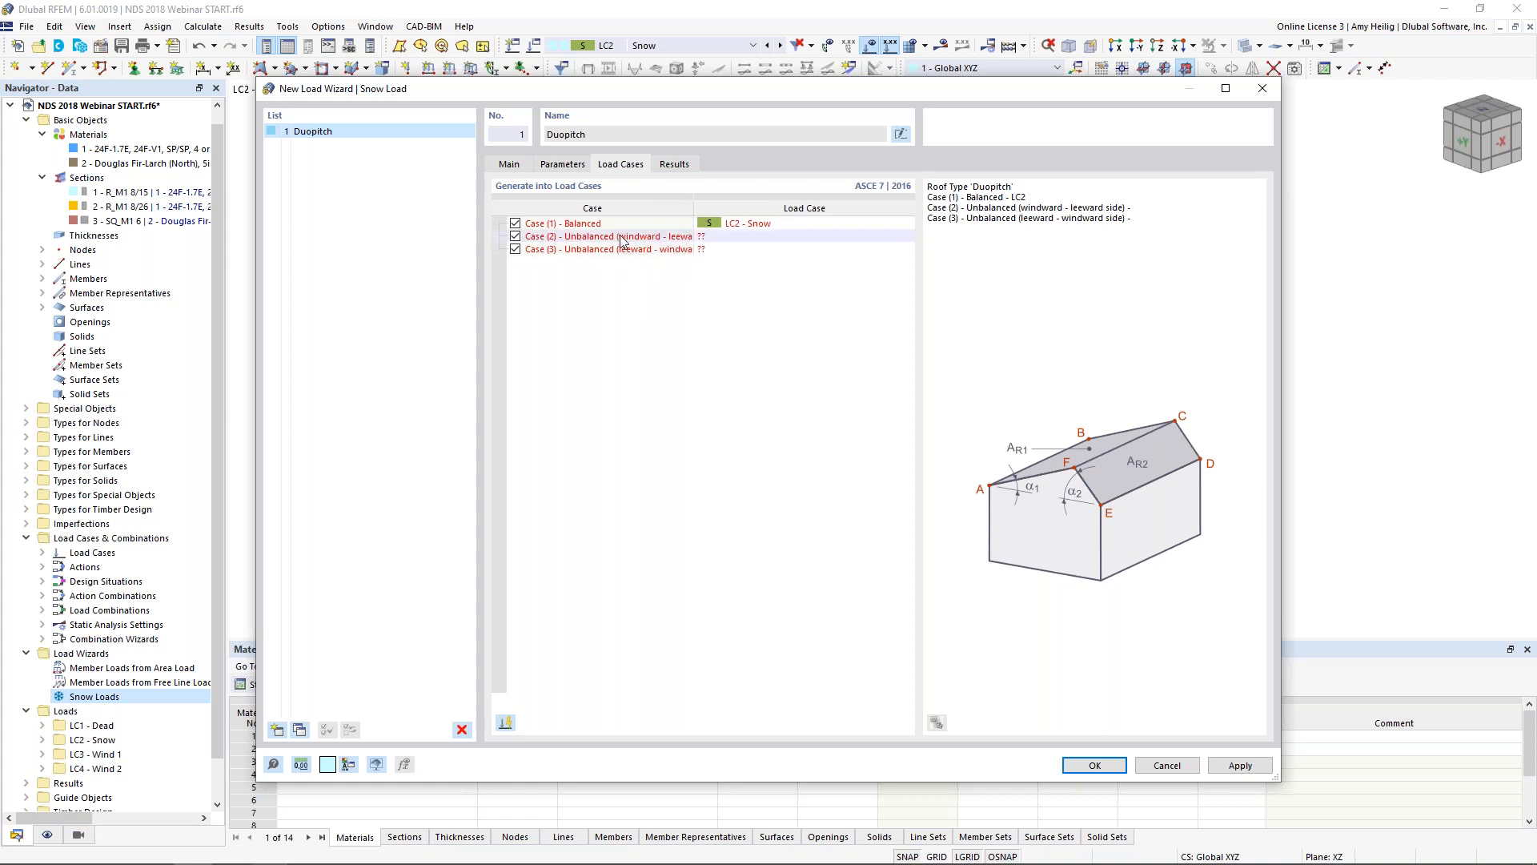
{"action": "left_click", "coordinate": [515, 250]}
{"action": "left_click", "coordinate": [516, 237]}
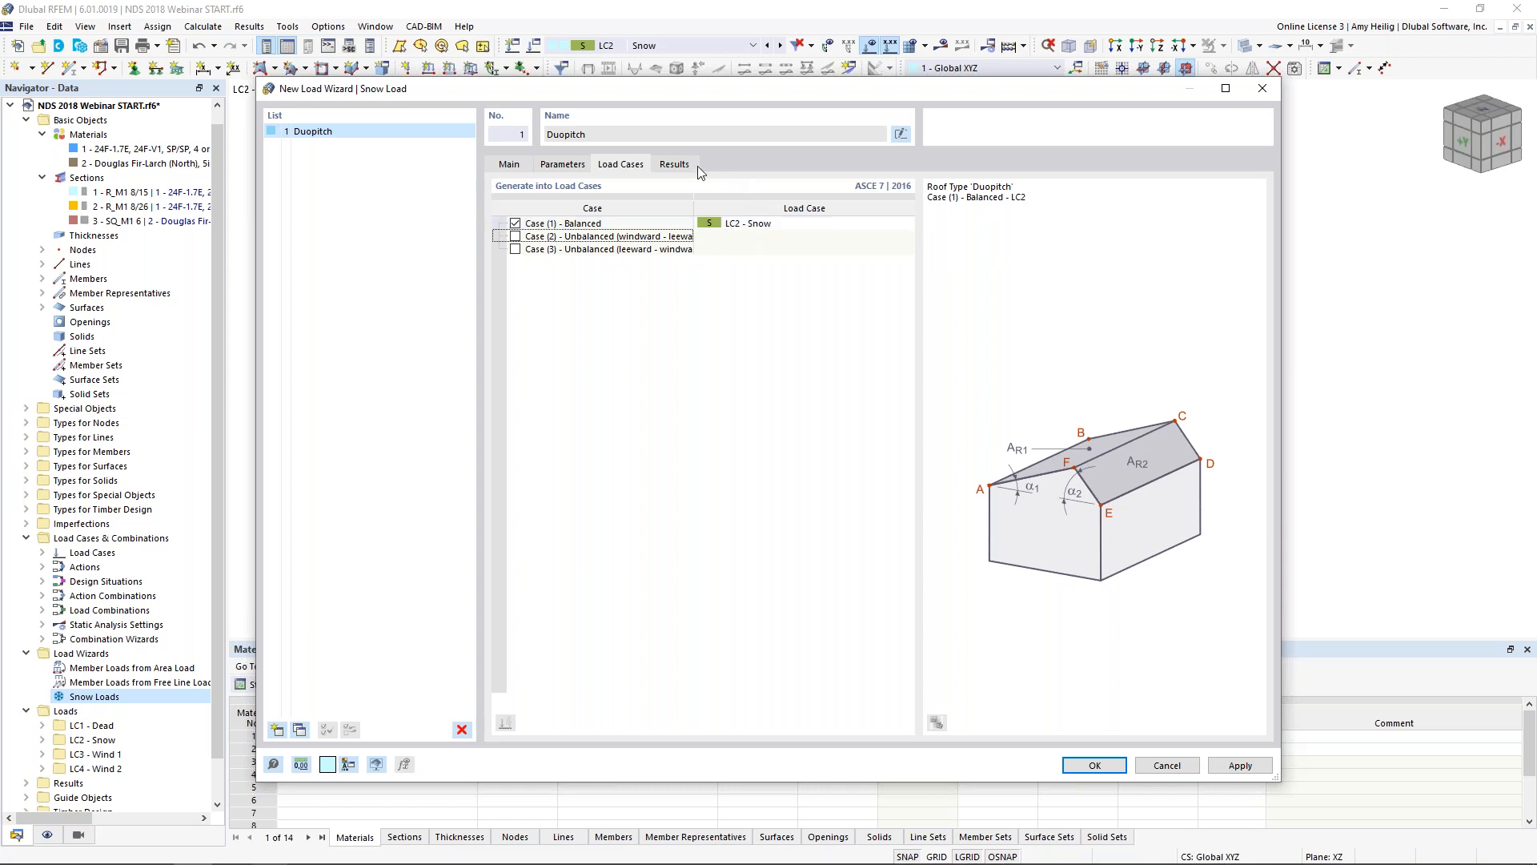
{"action": "left_click", "coordinate": [675, 164]}
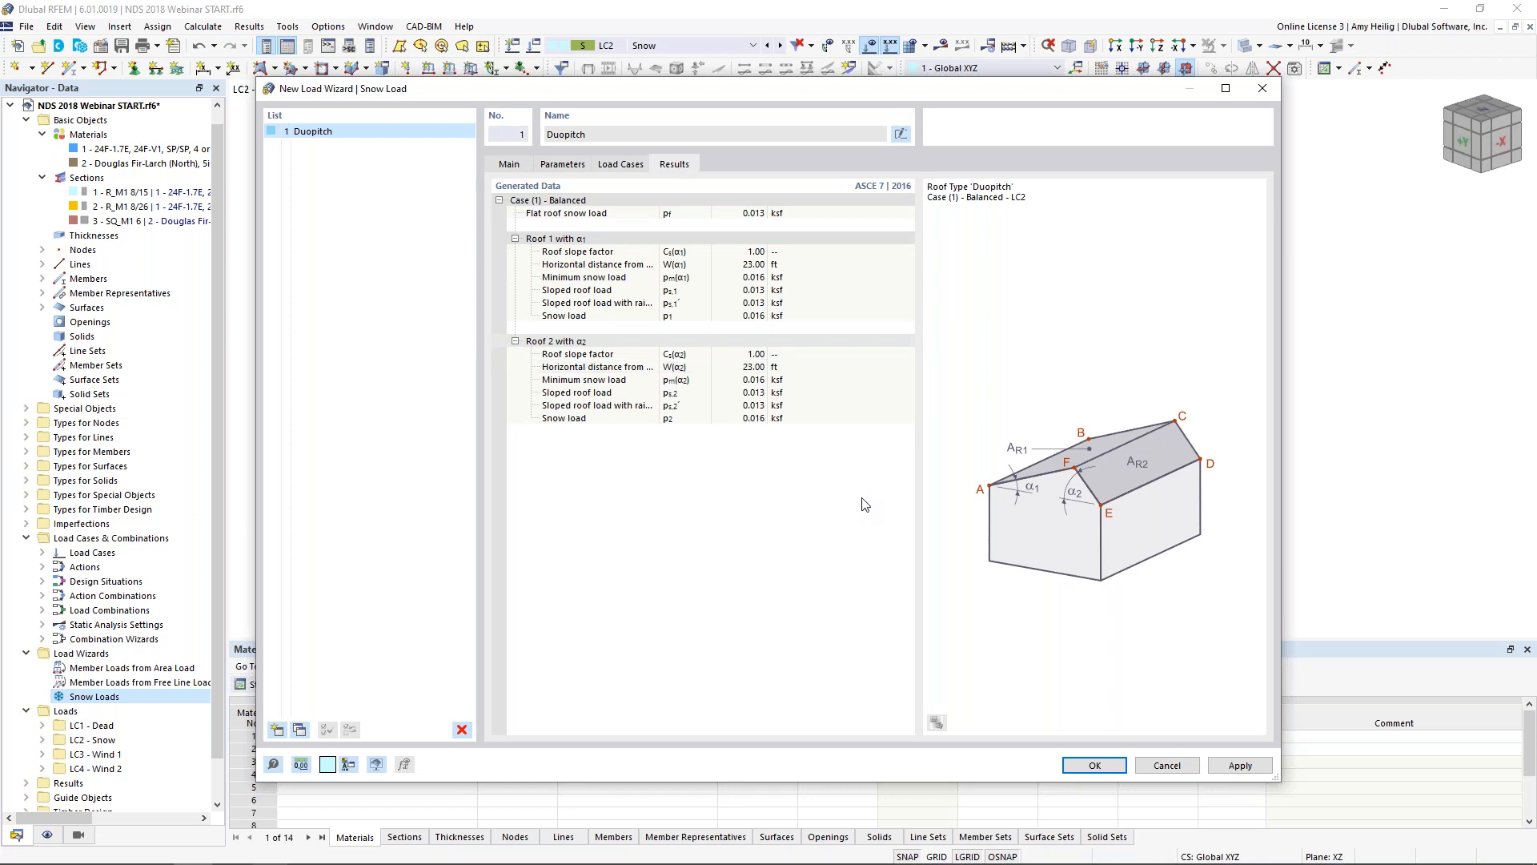
{"action": "left_click", "coordinate": [1108, 767]}
Set the generated snow load on the roof to display separately
{"action": "scroll", "coordinate": [744, 455], "scroll_direction": "down", "scroll_amount": 1}
{"action": "middle_click_drag", "start_coordinate": [745, 454], "coordinate": [687, 218], "text": "ctrl"}
{"action": "right_click", "coordinate": [678, 210]}
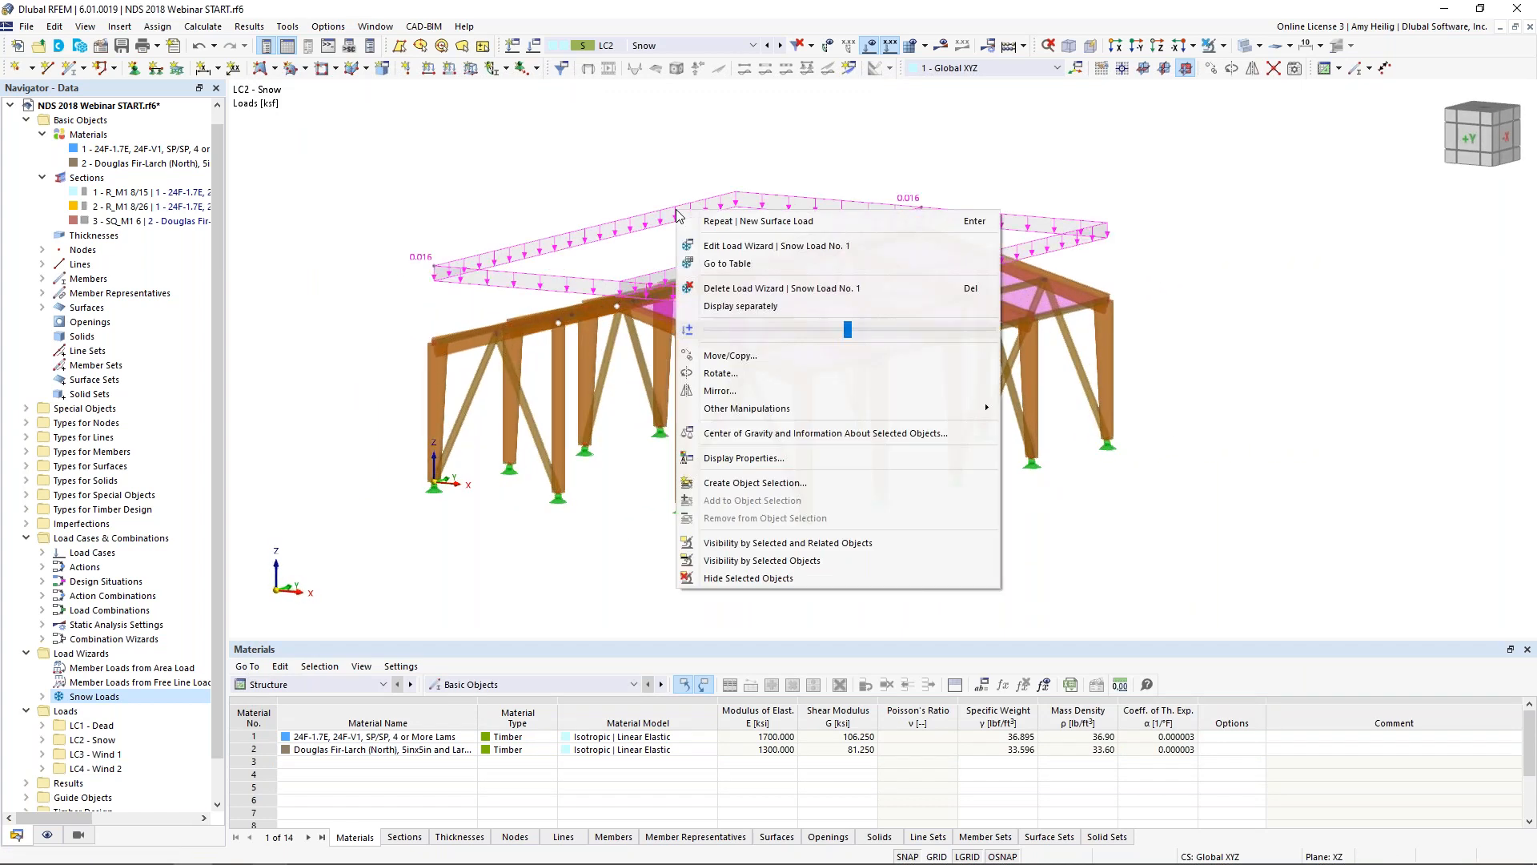
{"action": "left_click", "coordinate": [722, 306]}
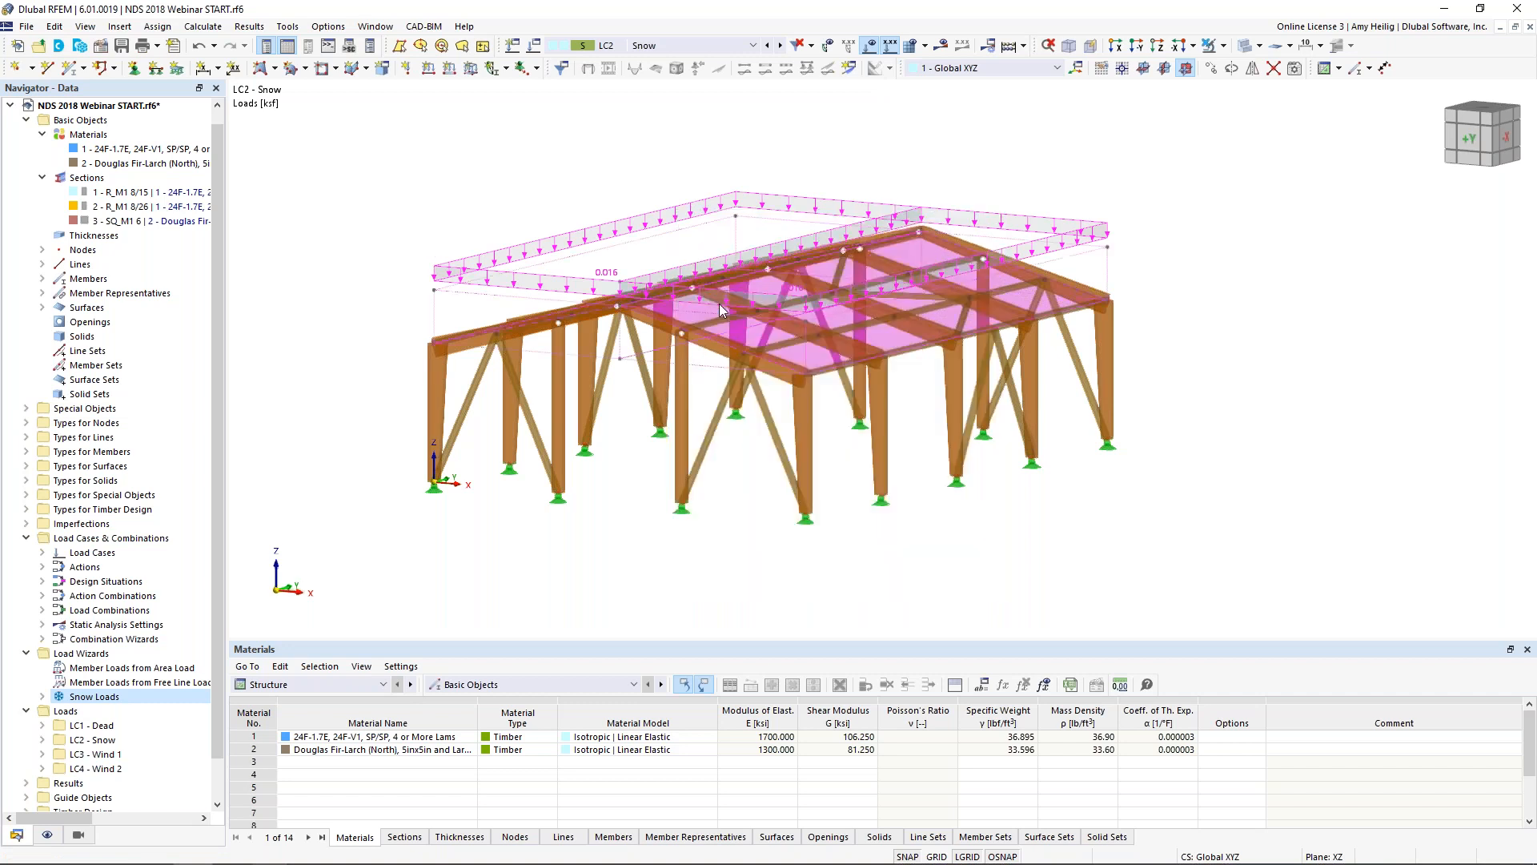
Temporarily display the load transfer separately to examine how the snow load is distributed to the roof members
{"action": "left_click", "coordinate": [47, 834]}
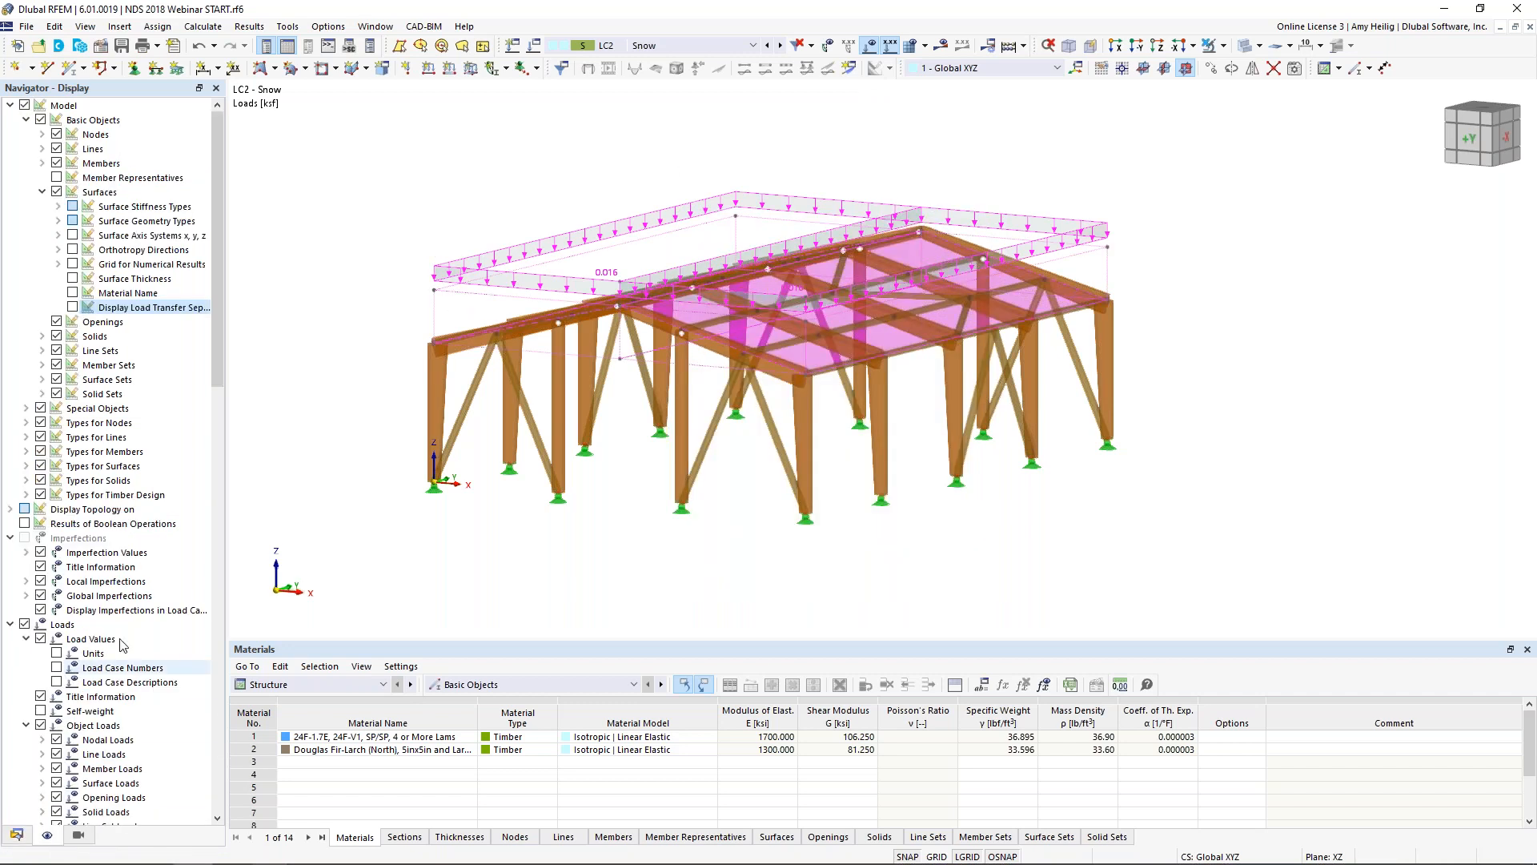
{"action": "left_click", "coordinate": [73, 308]}
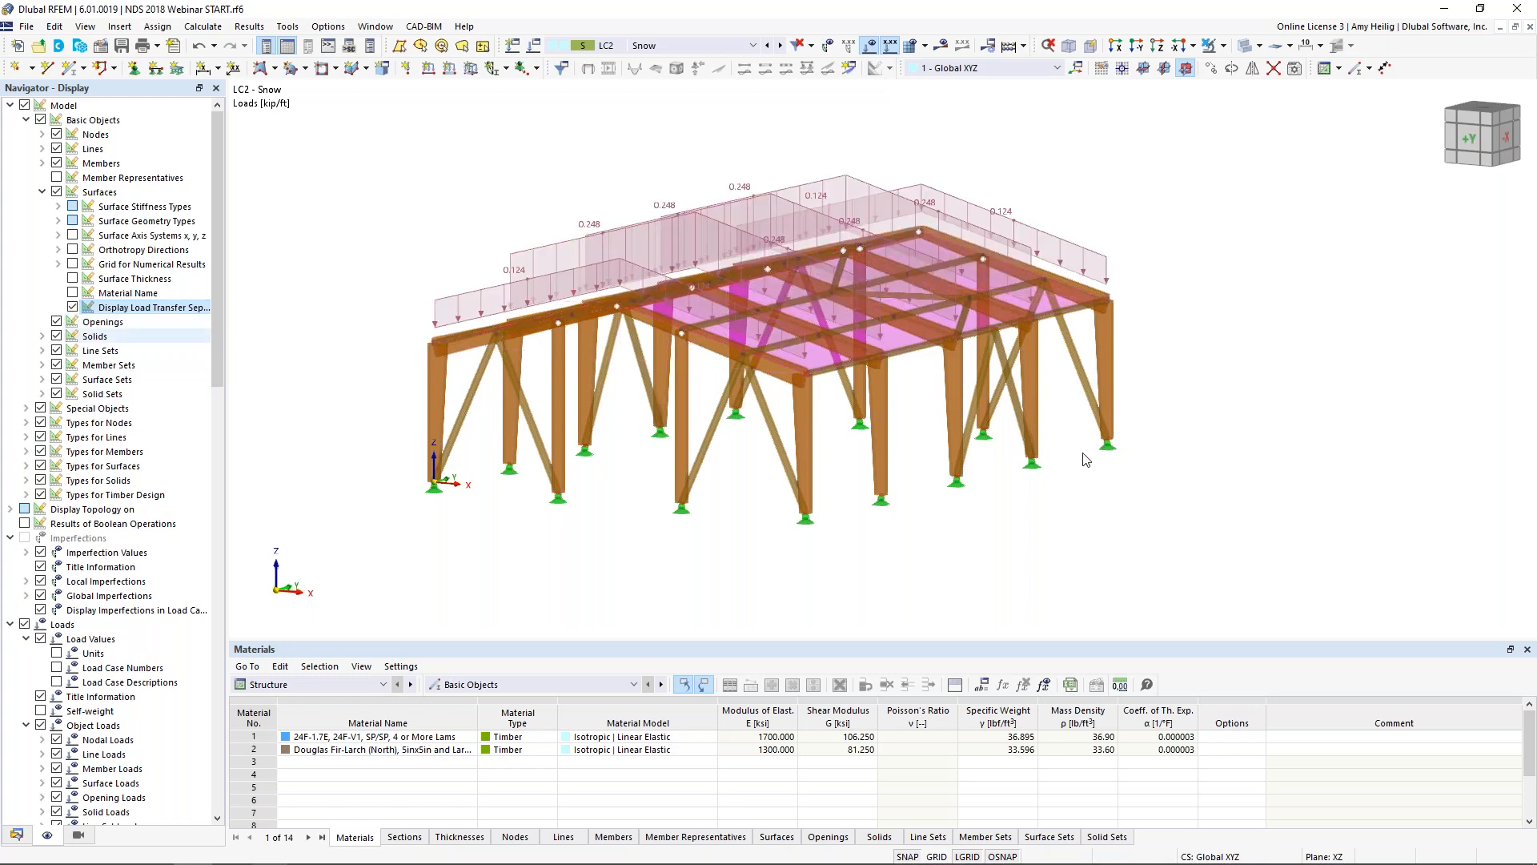
{"action": "middle_click_drag", "start_coordinate": [1160, 444], "coordinate": [1112, 468], "text": "ctrl"}
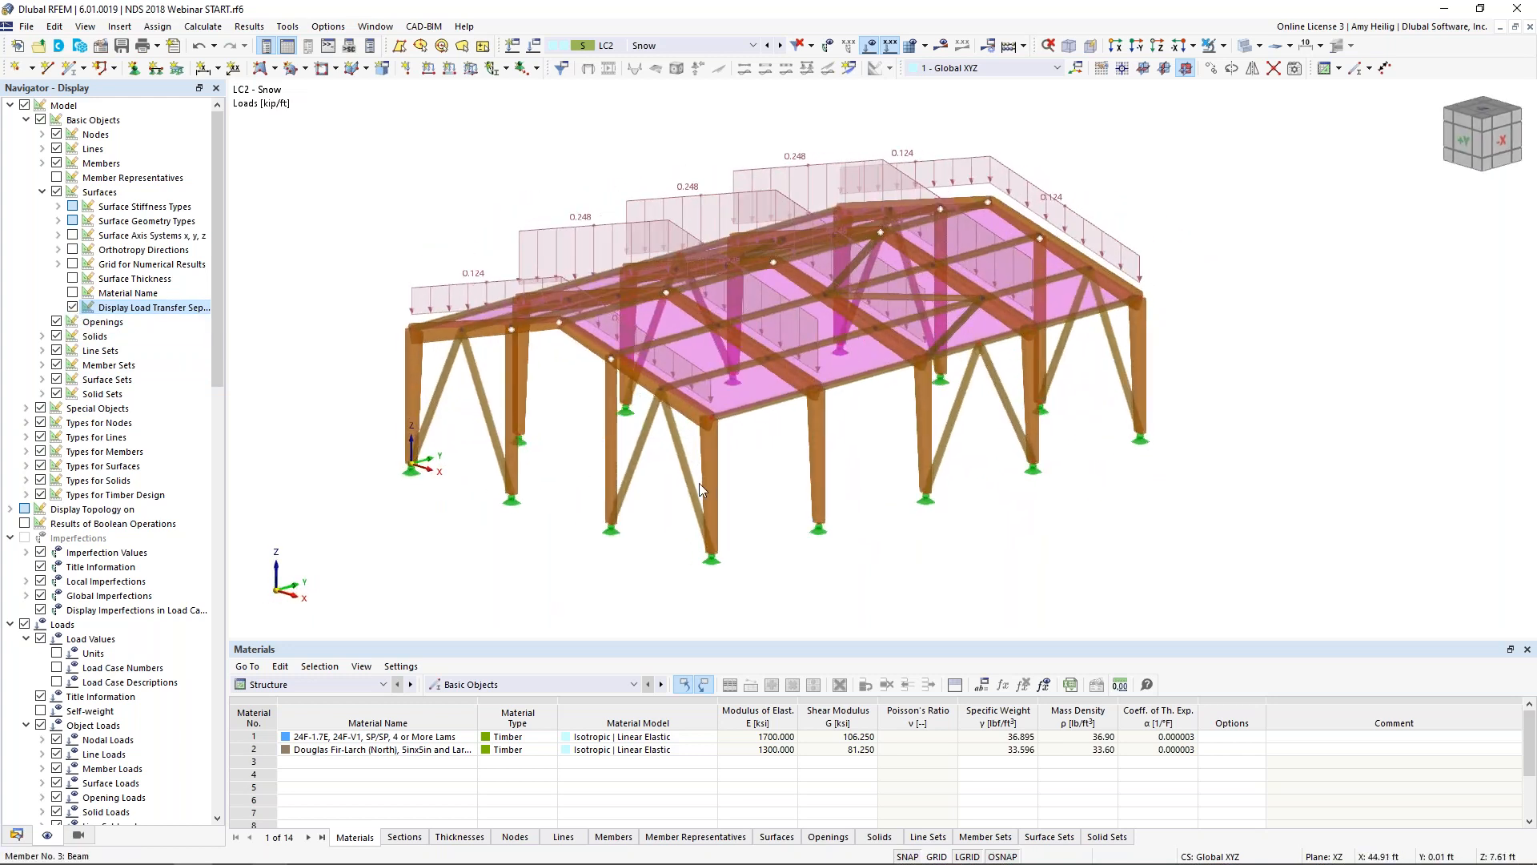
{"action": "left_click", "coordinate": [72, 307]}
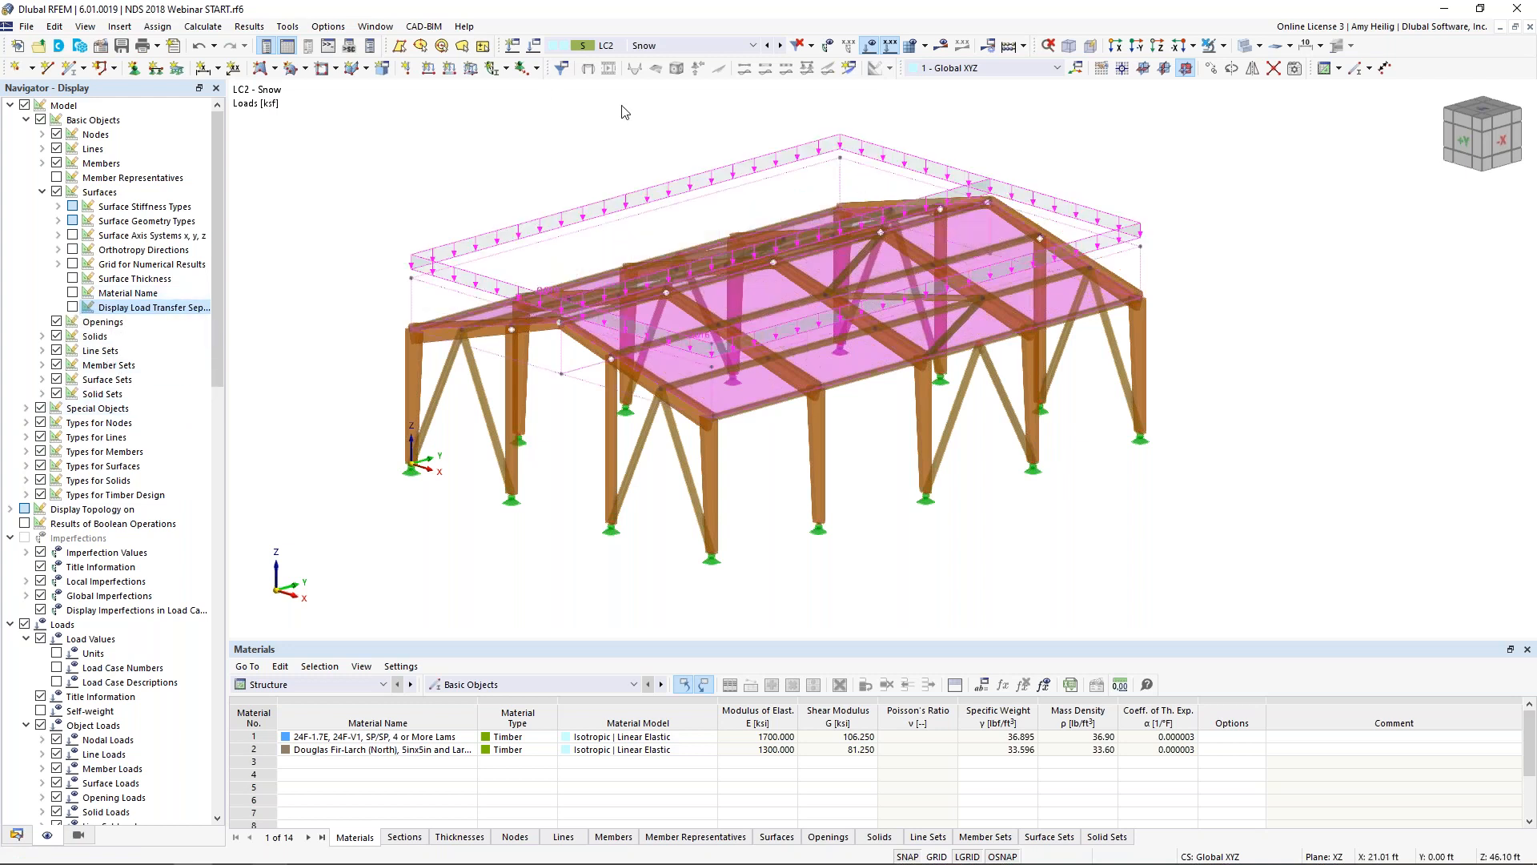
Start a uniform force surface load in LC3 - Wind 1 that acts in the local xyz coordinate system
{"action": "left_click", "coordinate": [780, 46]}
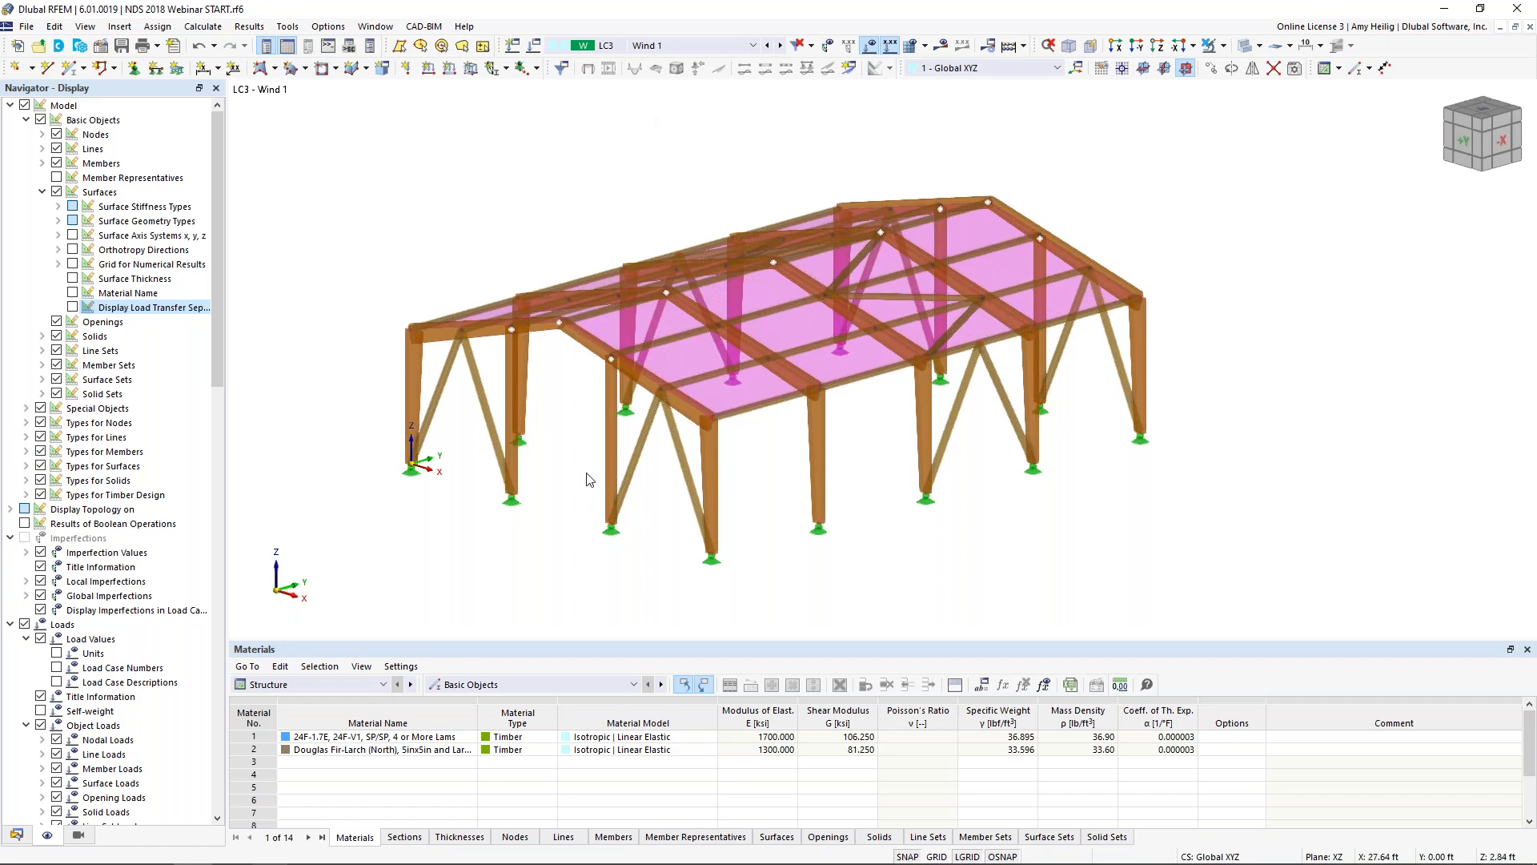
{"action": "middle_click_drag", "start_coordinate": [549, 454], "coordinate": [592, 456], "text": "ctrl"}
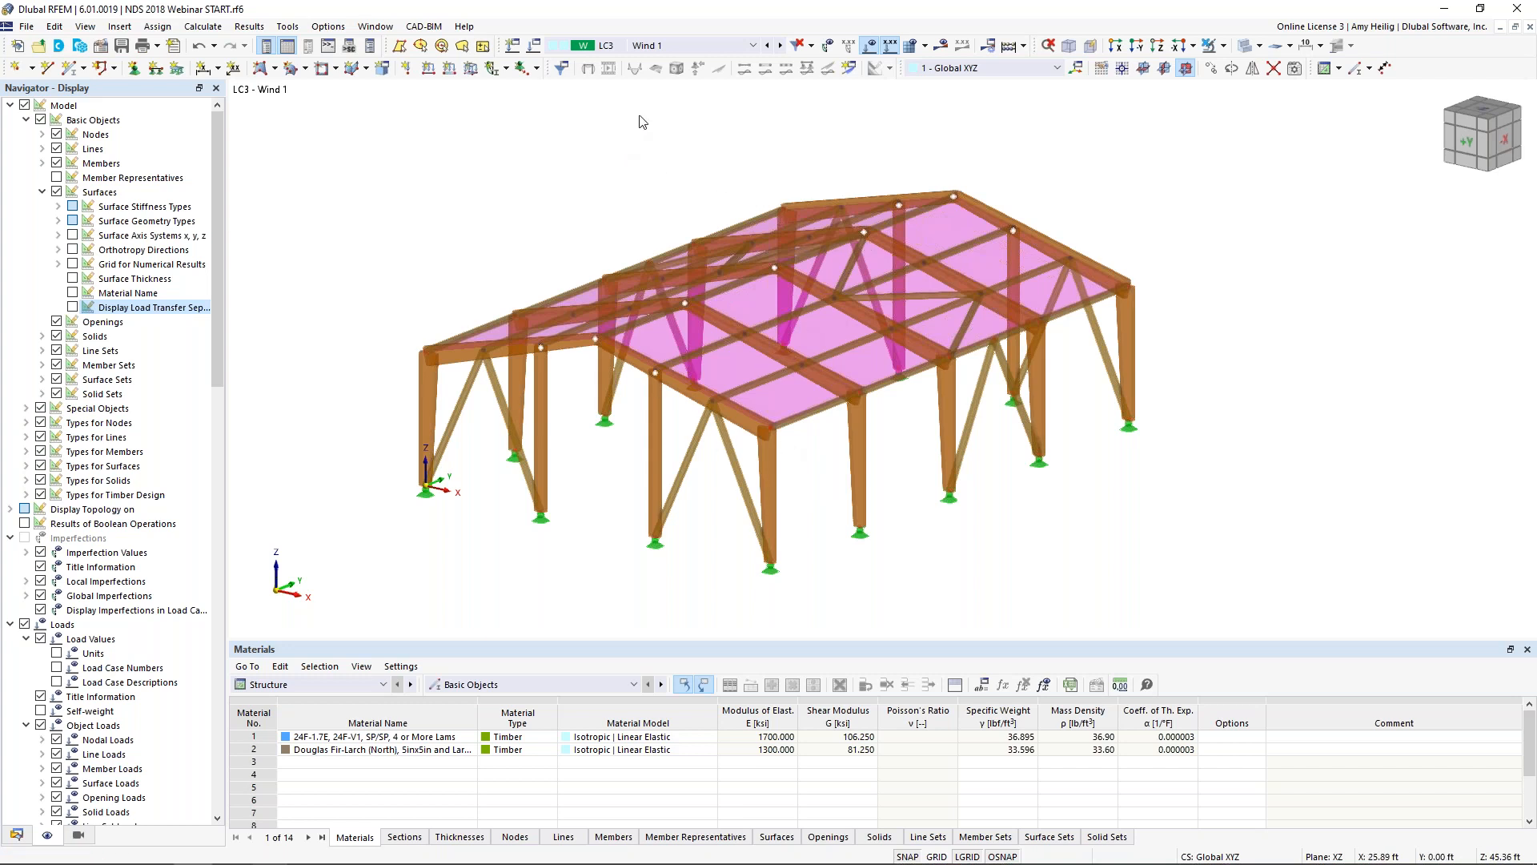
{"action": "left_click", "coordinate": [471, 69]}
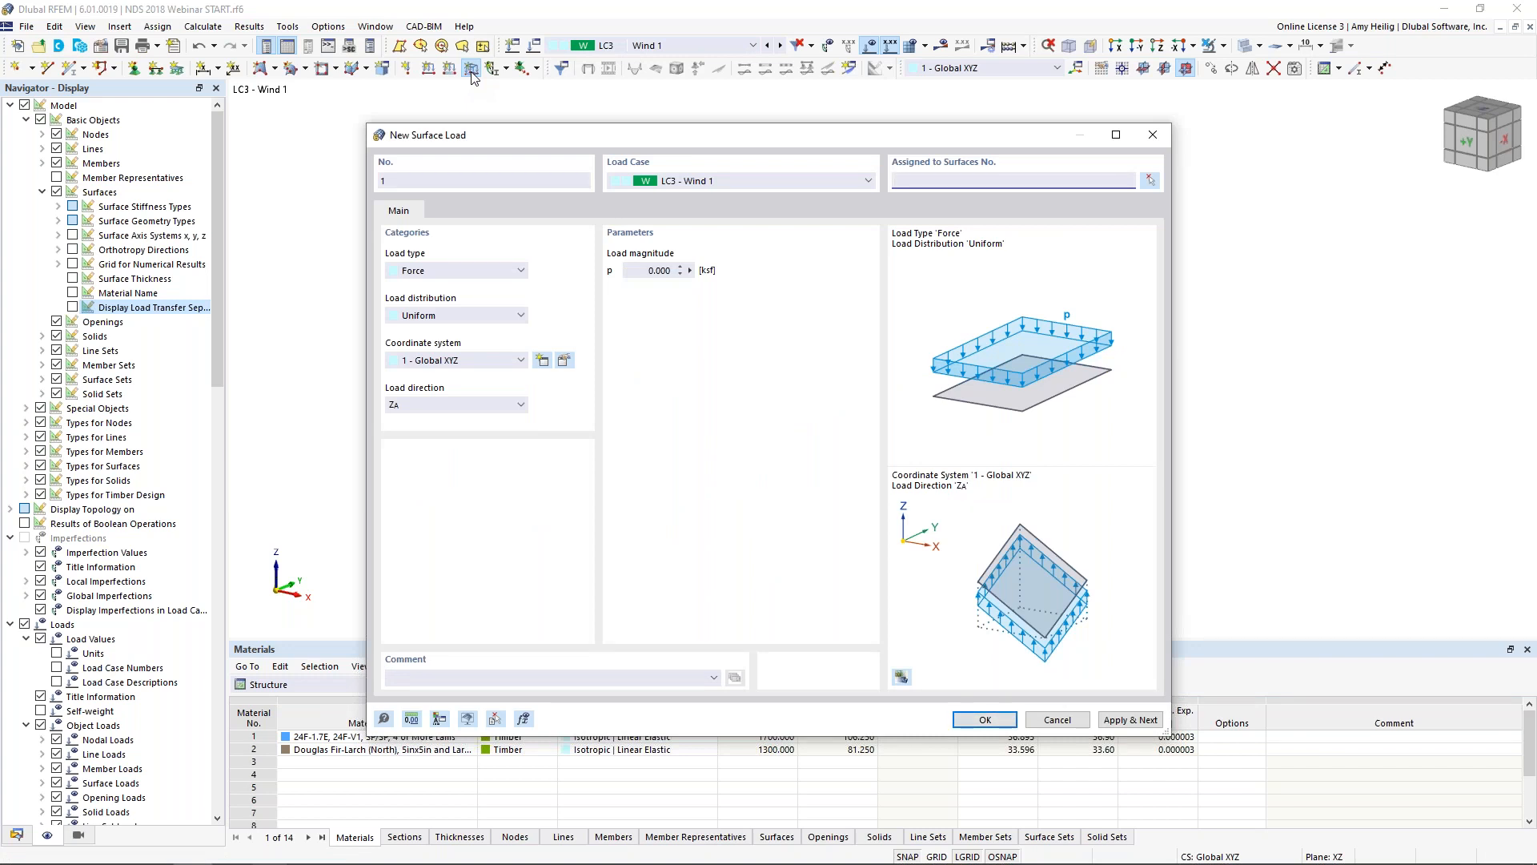
{"action": "left_click", "coordinate": [470, 361]}
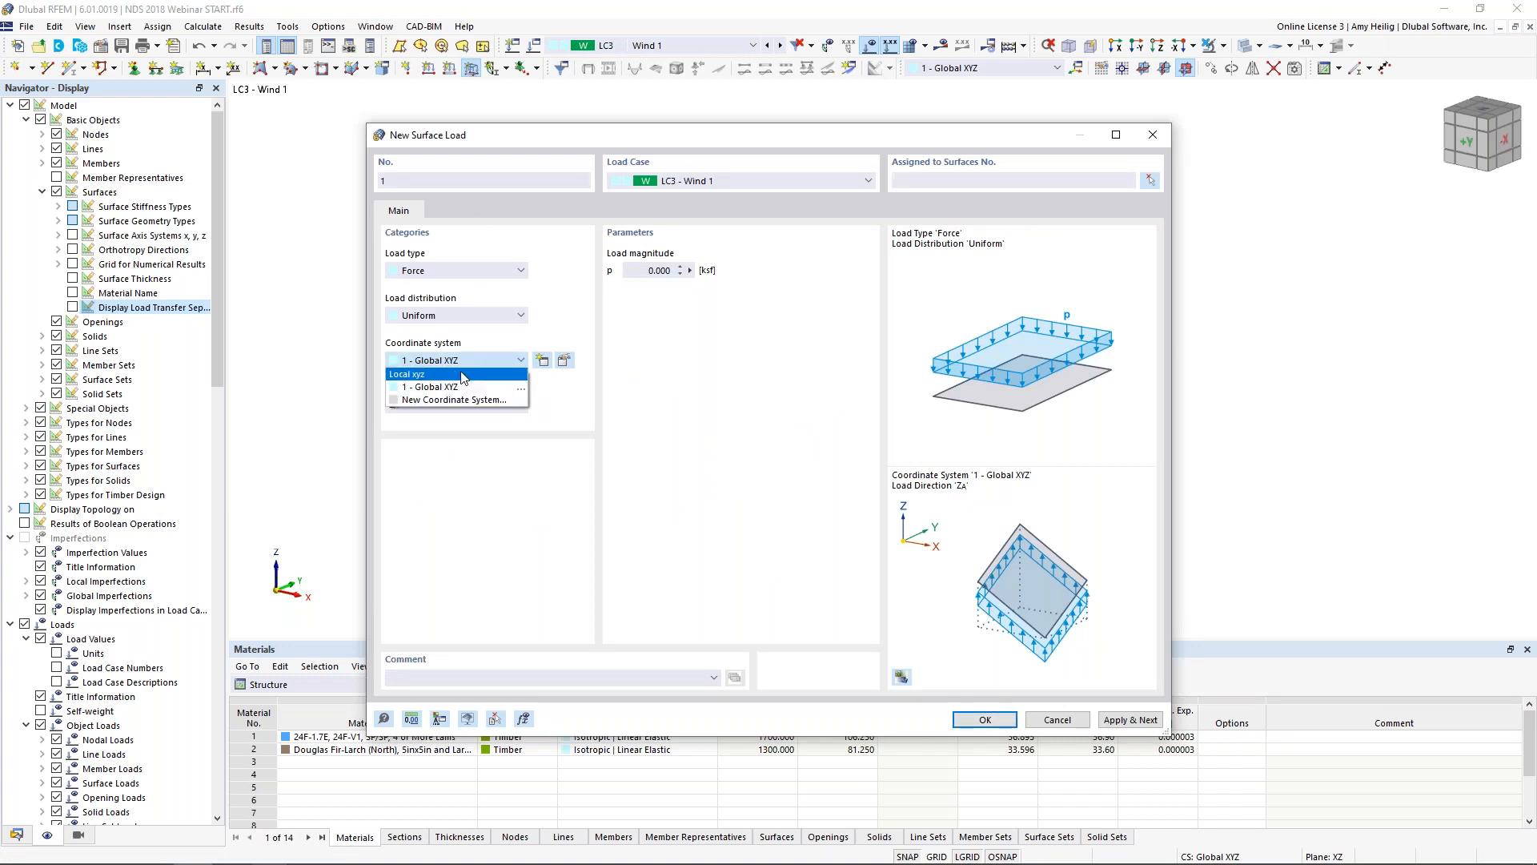
{"action": "left_click", "coordinate": [462, 375]}
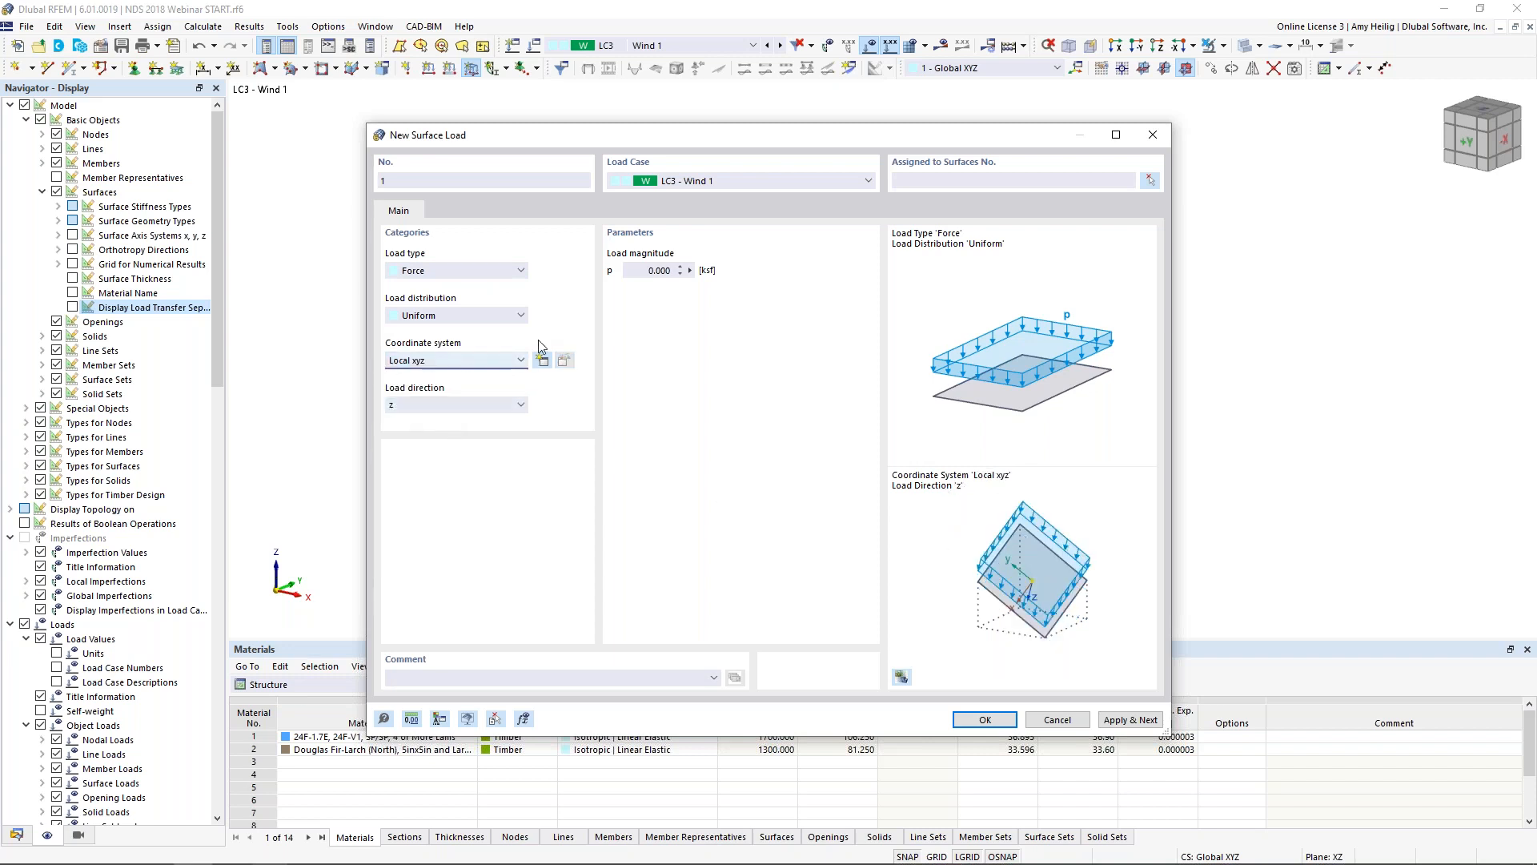
Set the Wind 1 load magnitude to 0.025 ksf, assign it to roof surface 1 and apply it
{"action": "left_click", "coordinate": [637, 273]}
{"action": "double_click", "coordinate": [637, 272]}
{"action": "type", "text": "0.0"}
{"action": "left_click", "coordinate": [1149, 182]}
{"action": "left_click", "coordinate": [720, 248]}
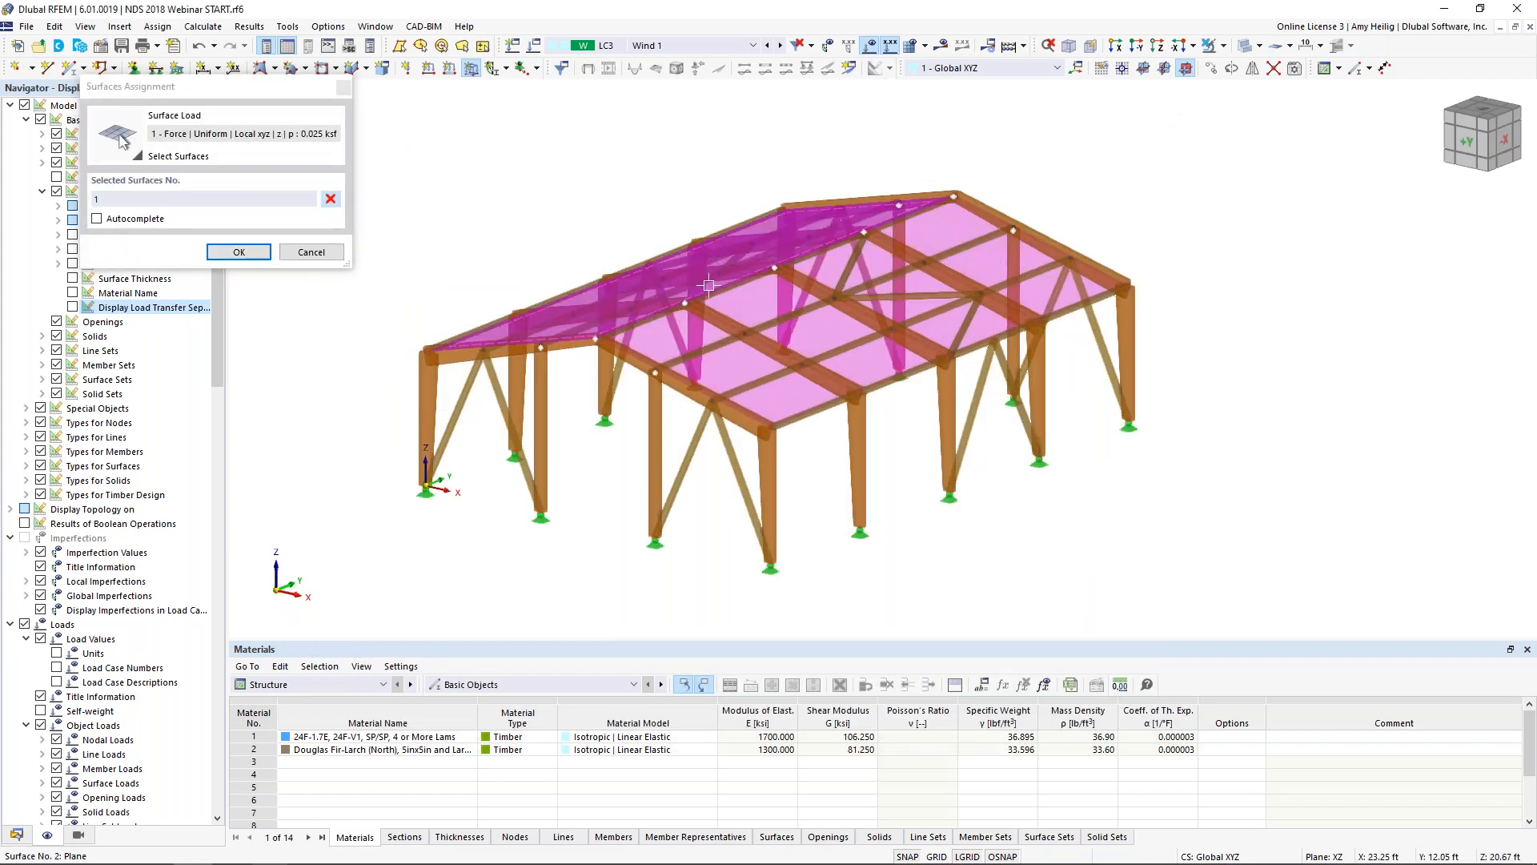
{"action": "left_click", "coordinate": [239, 252]}
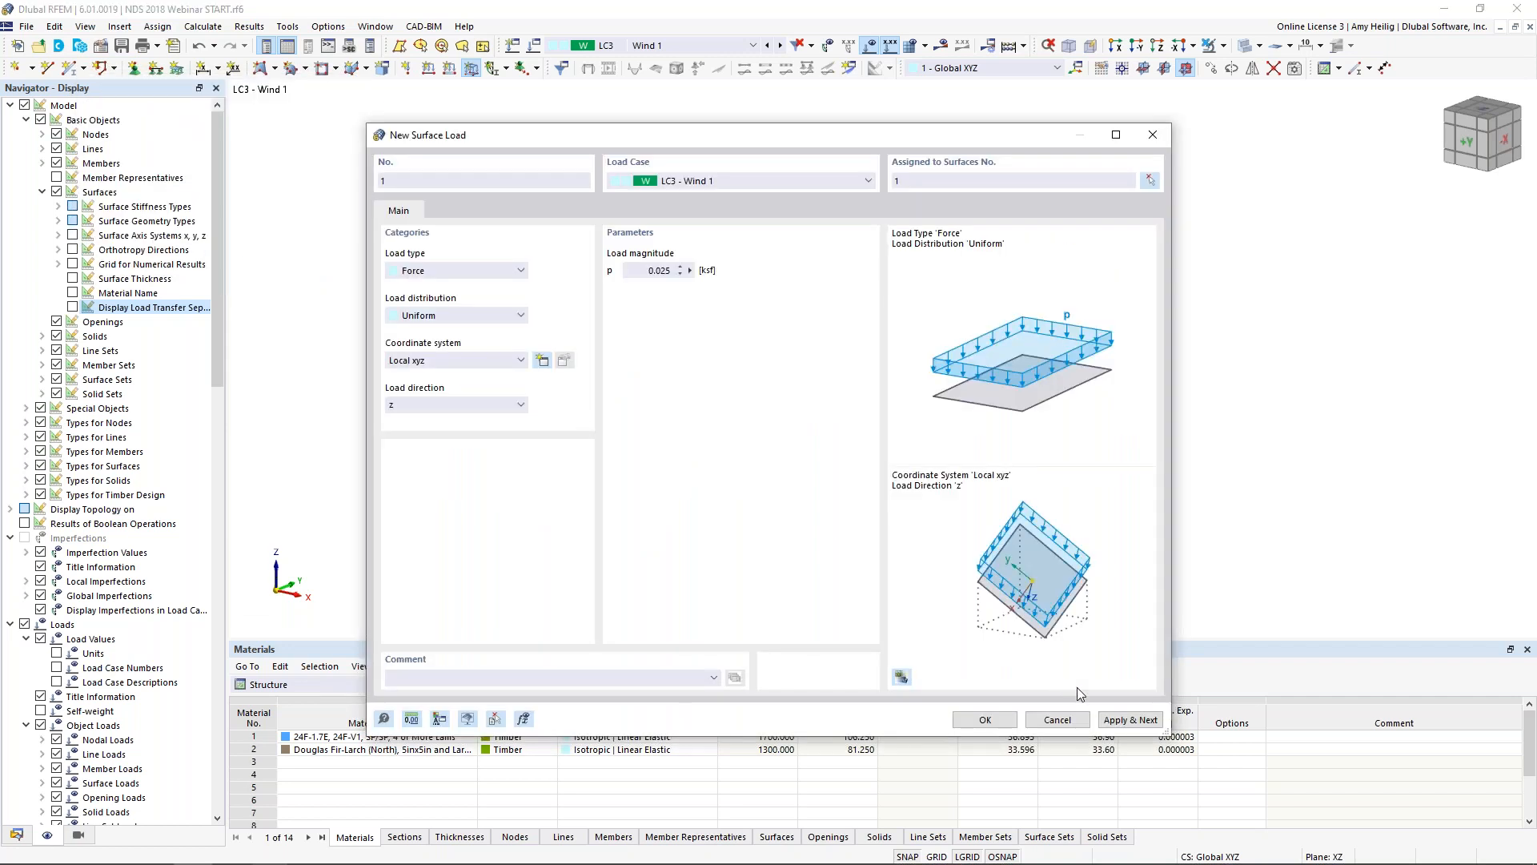
{"action": "left_click", "coordinate": [1128, 721]}
{"action": "left_click_drag", "start_coordinate": [970, 133], "coordinate": [952, 487]}
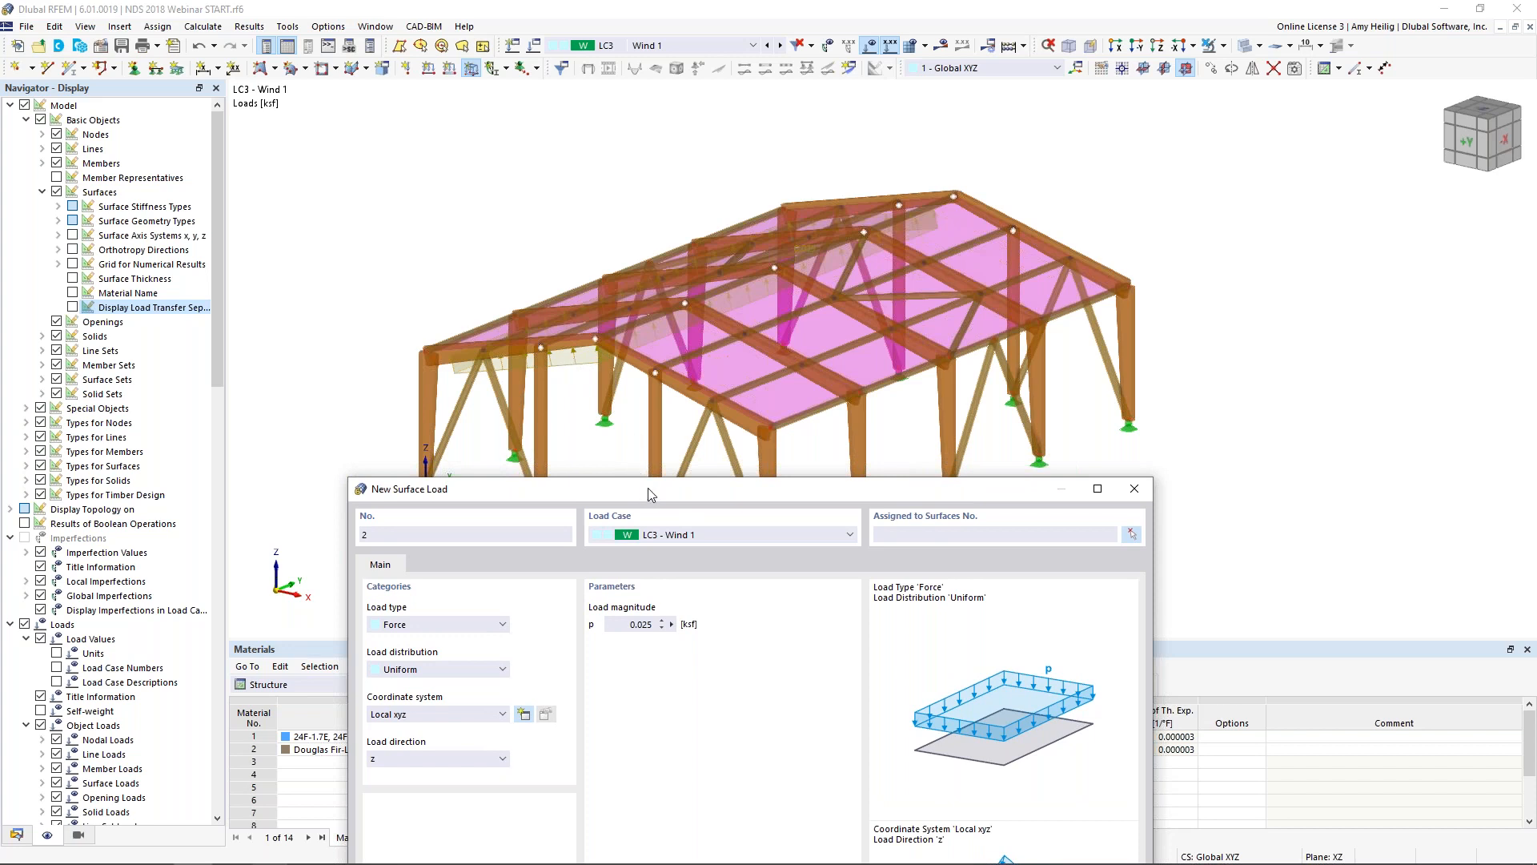
Add a second Wind 1 surface load of 0.015 ksf in local z on roof surface 2
{"action": "left_click_drag", "start_coordinate": [648, 494], "coordinate": [674, 135]}
{"action": "double_click", "coordinate": [642, 269]}
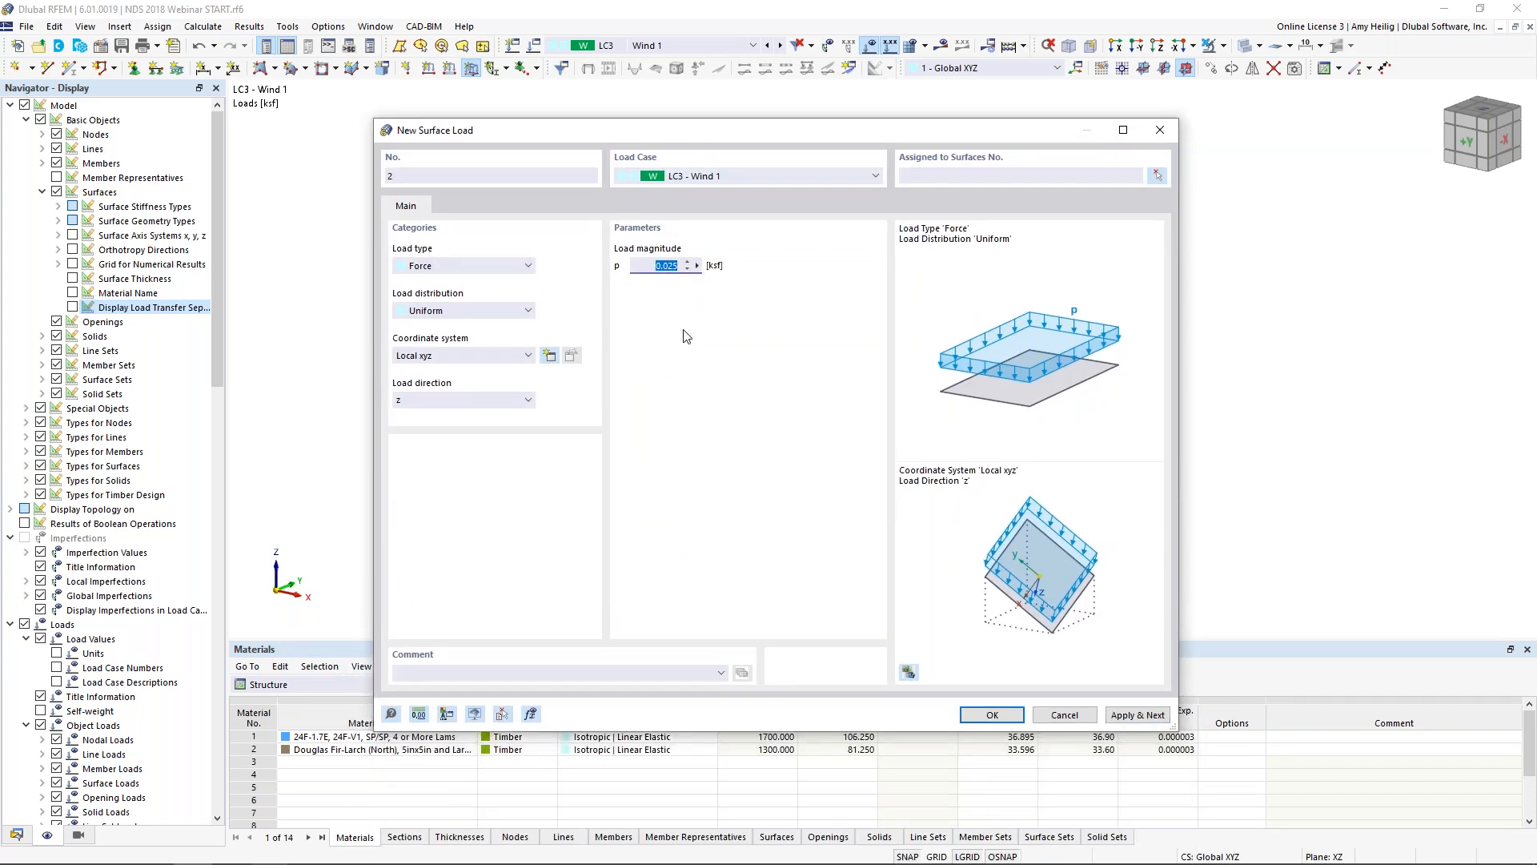
{"action": "type", "text": "0.015"}
{"action": "left_click", "coordinate": [1155, 177]}
{"action": "left_click", "coordinate": [1031, 252]}
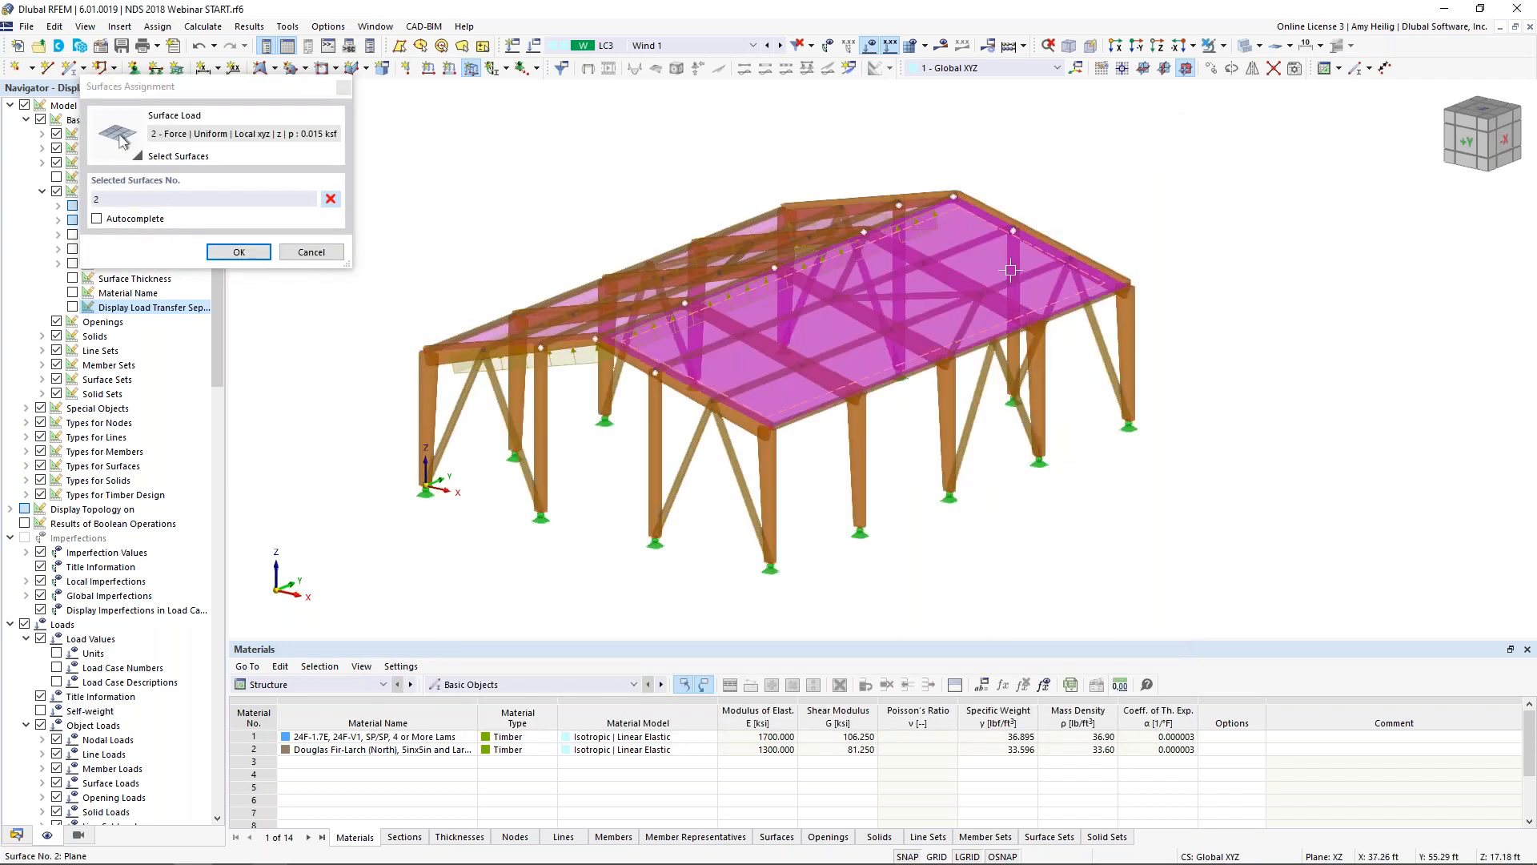
{"action": "left_click", "coordinate": [229, 251]}
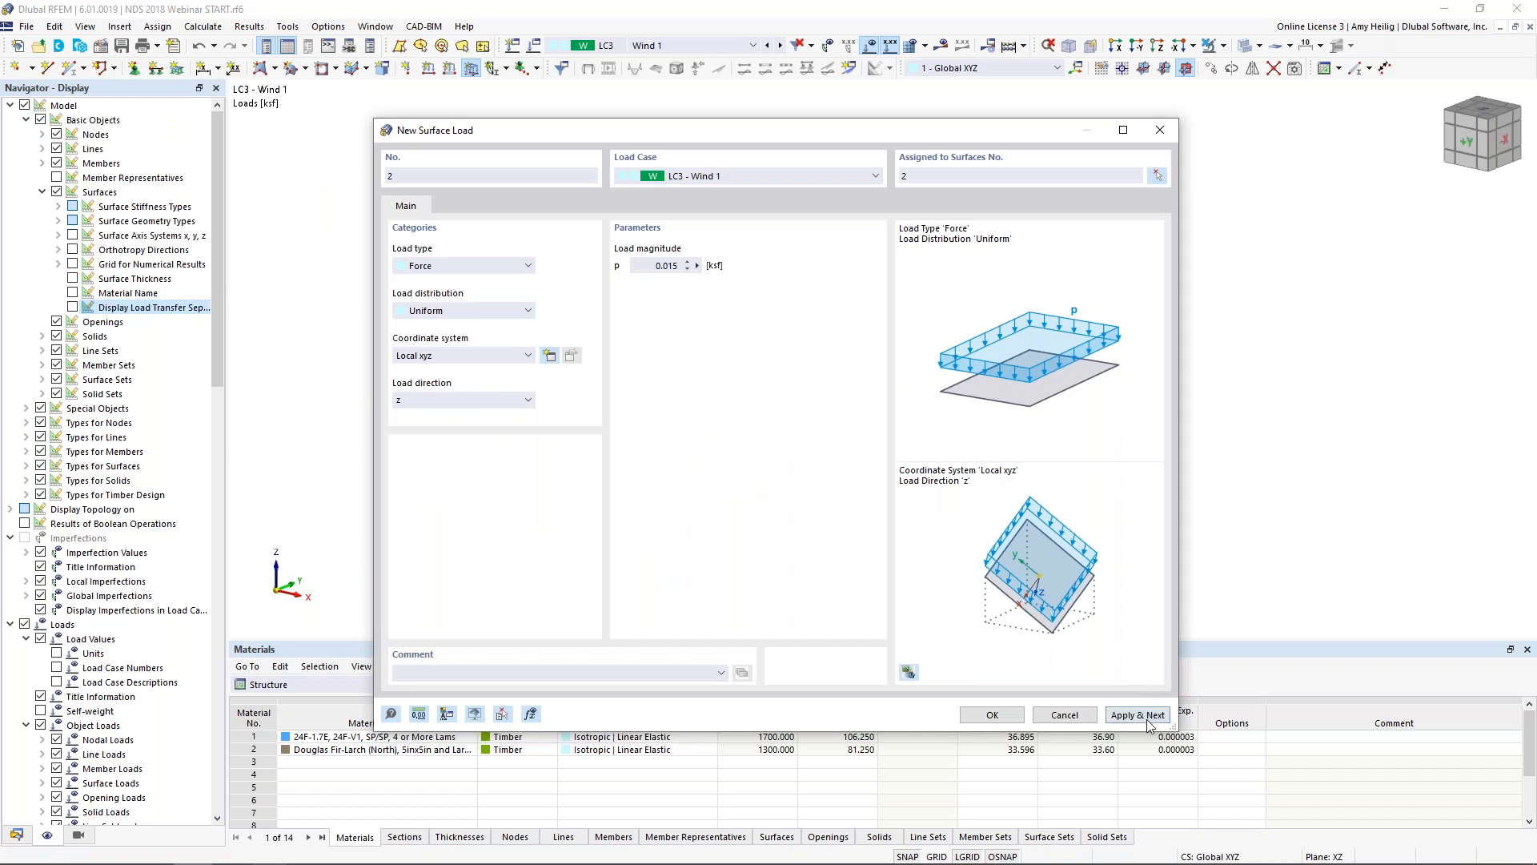
{"action": "left_click_drag", "start_coordinate": [1030, 134], "coordinate": [992, 508]}
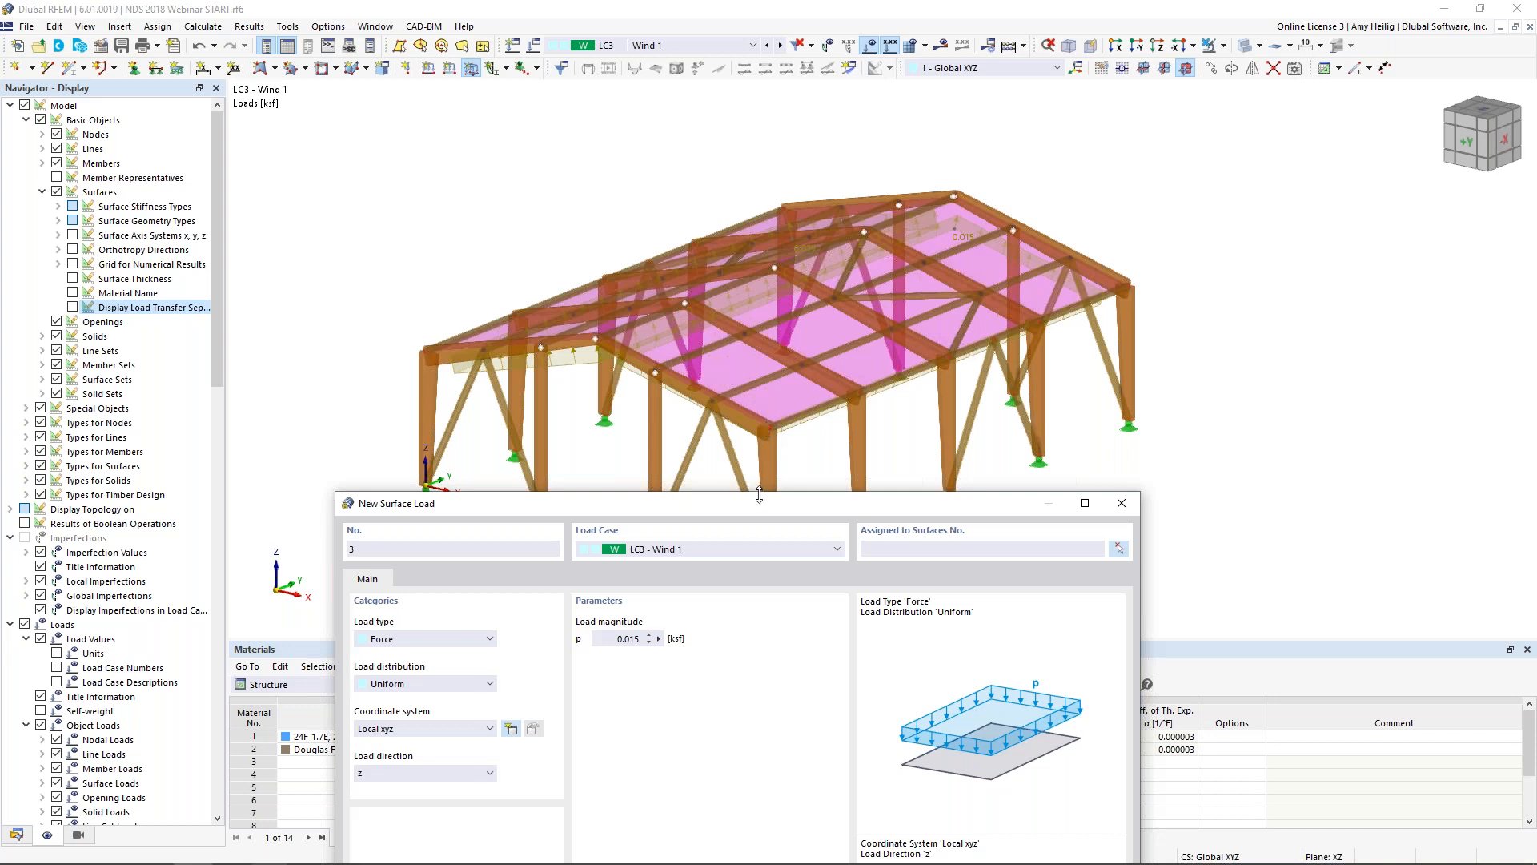
Add a uniform surface load of -0.020 ksf in local z on roof surface 1 in LC4 - Wind 2
{"action": "left_click_drag", "start_coordinate": [771, 503], "coordinate": [827, 107]}
{"action": "left_click", "coordinate": [792, 152]}
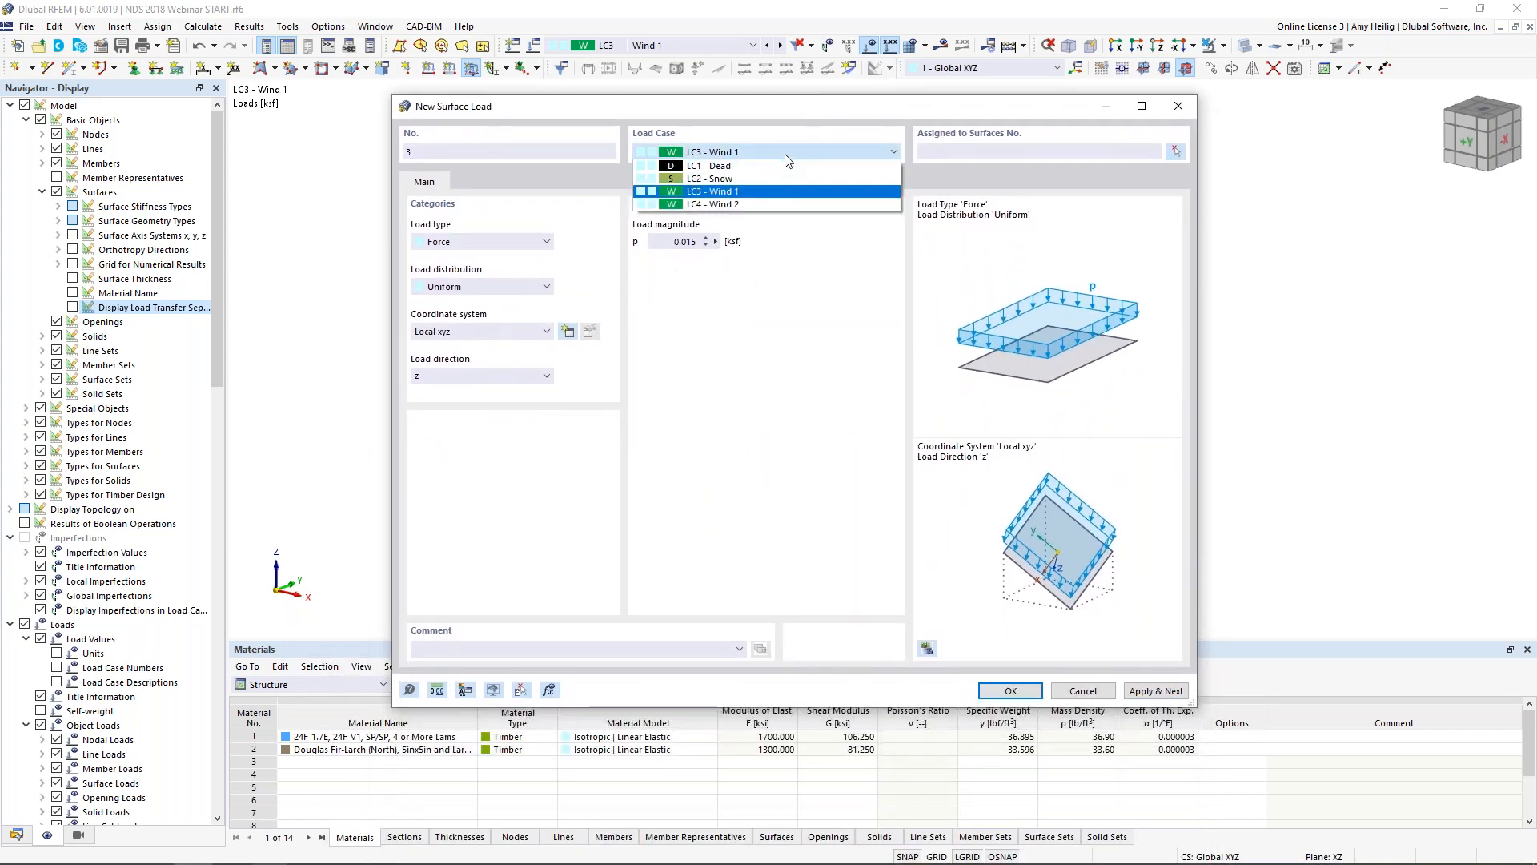
{"action": "left_click", "coordinate": [765, 204]}
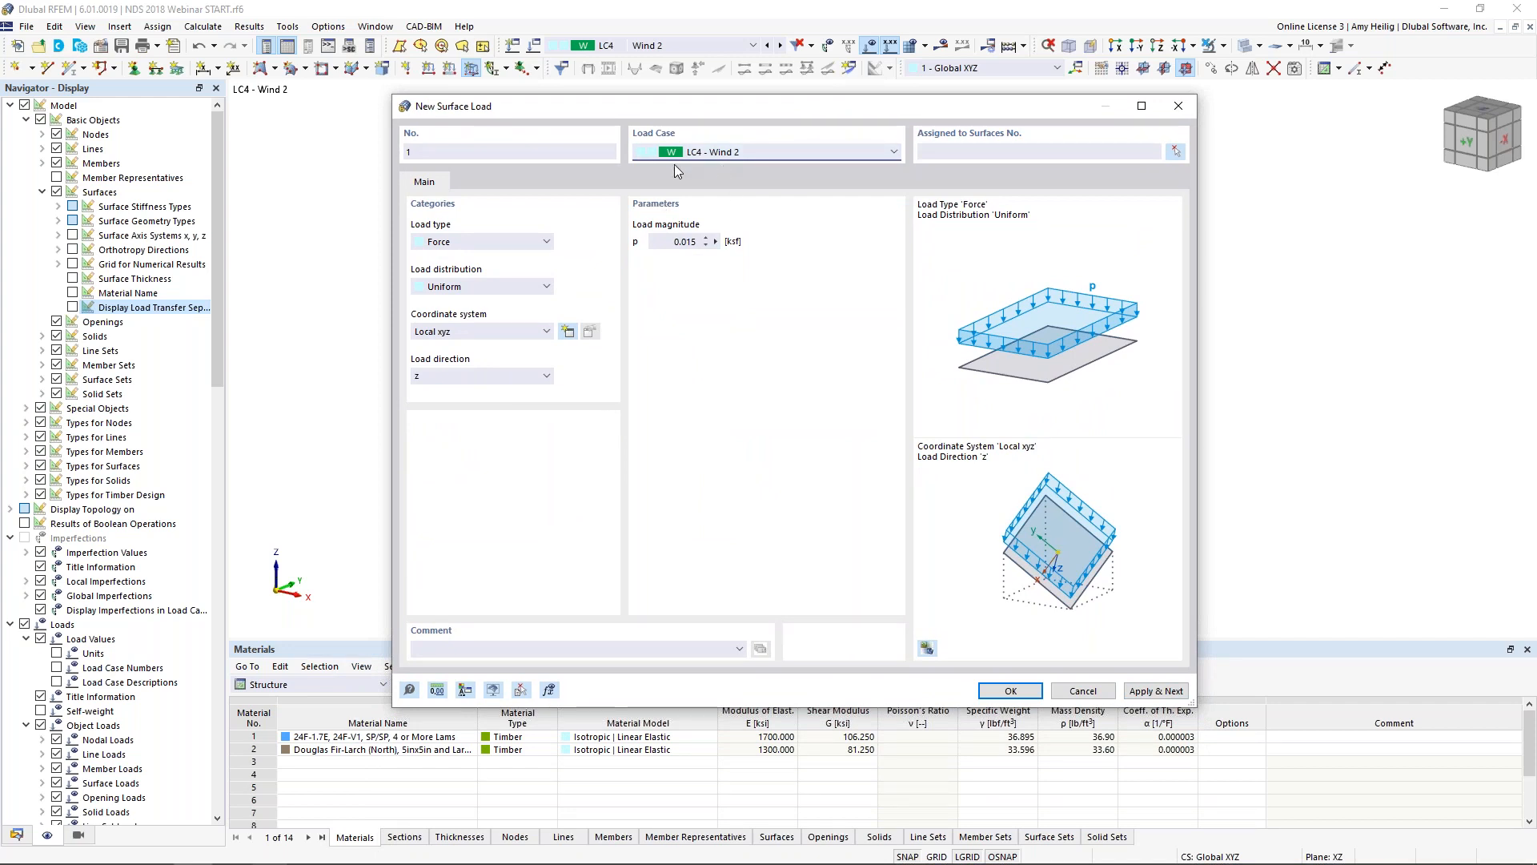
{"action": "left_click", "coordinate": [677, 241]}
{"action": "key", "text": "BackSpace"}
{"action": "type", "text": "-0.02"}
{"action": "left_click", "coordinate": [940, 155]}
{"action": "type", "text": "1"}
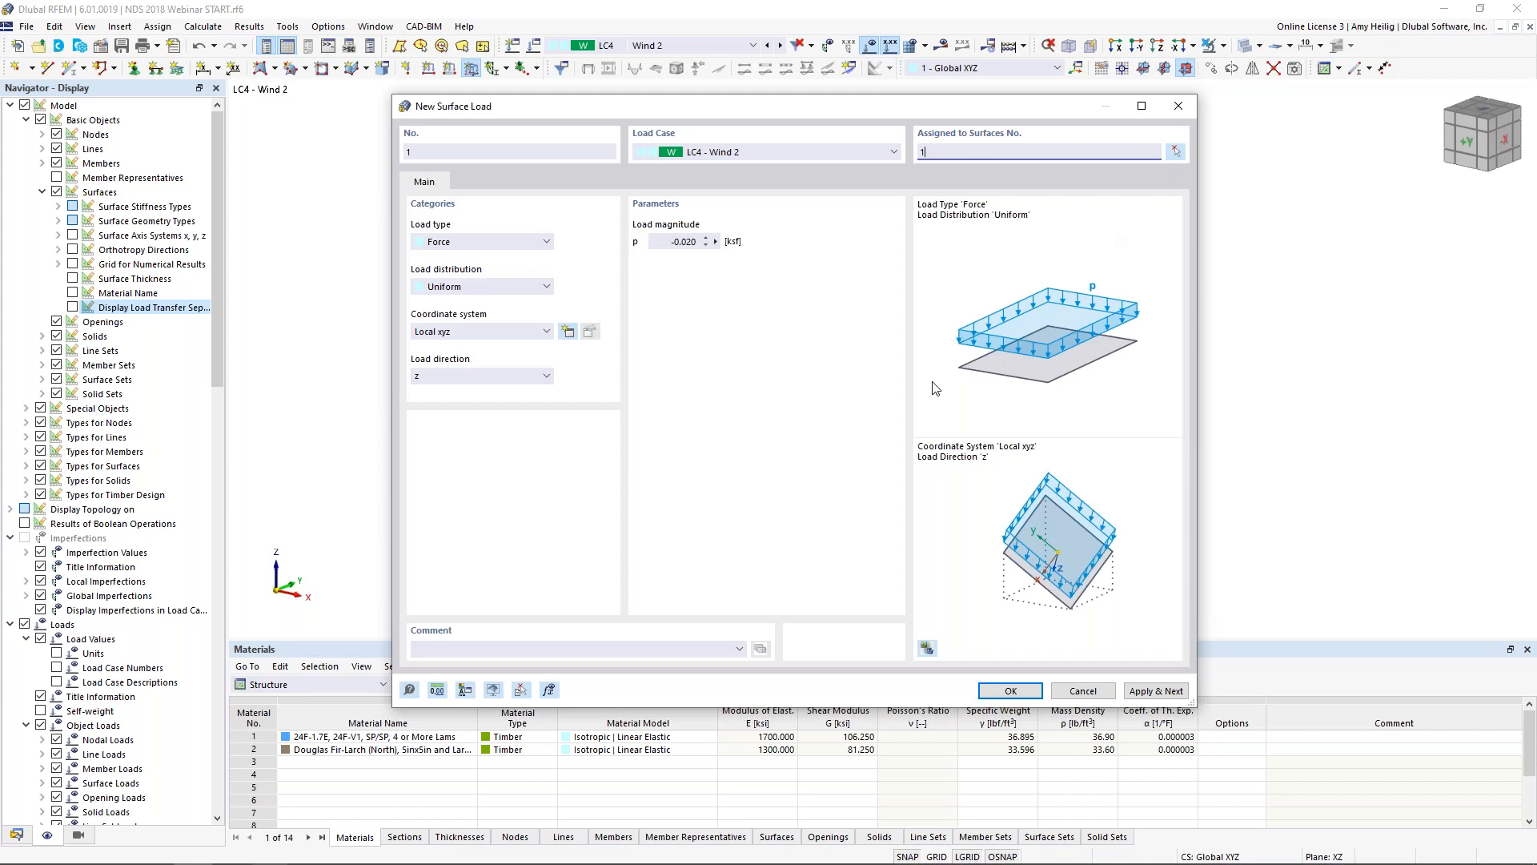
{"action": "left_click", "coordinate": [1155, 690]}
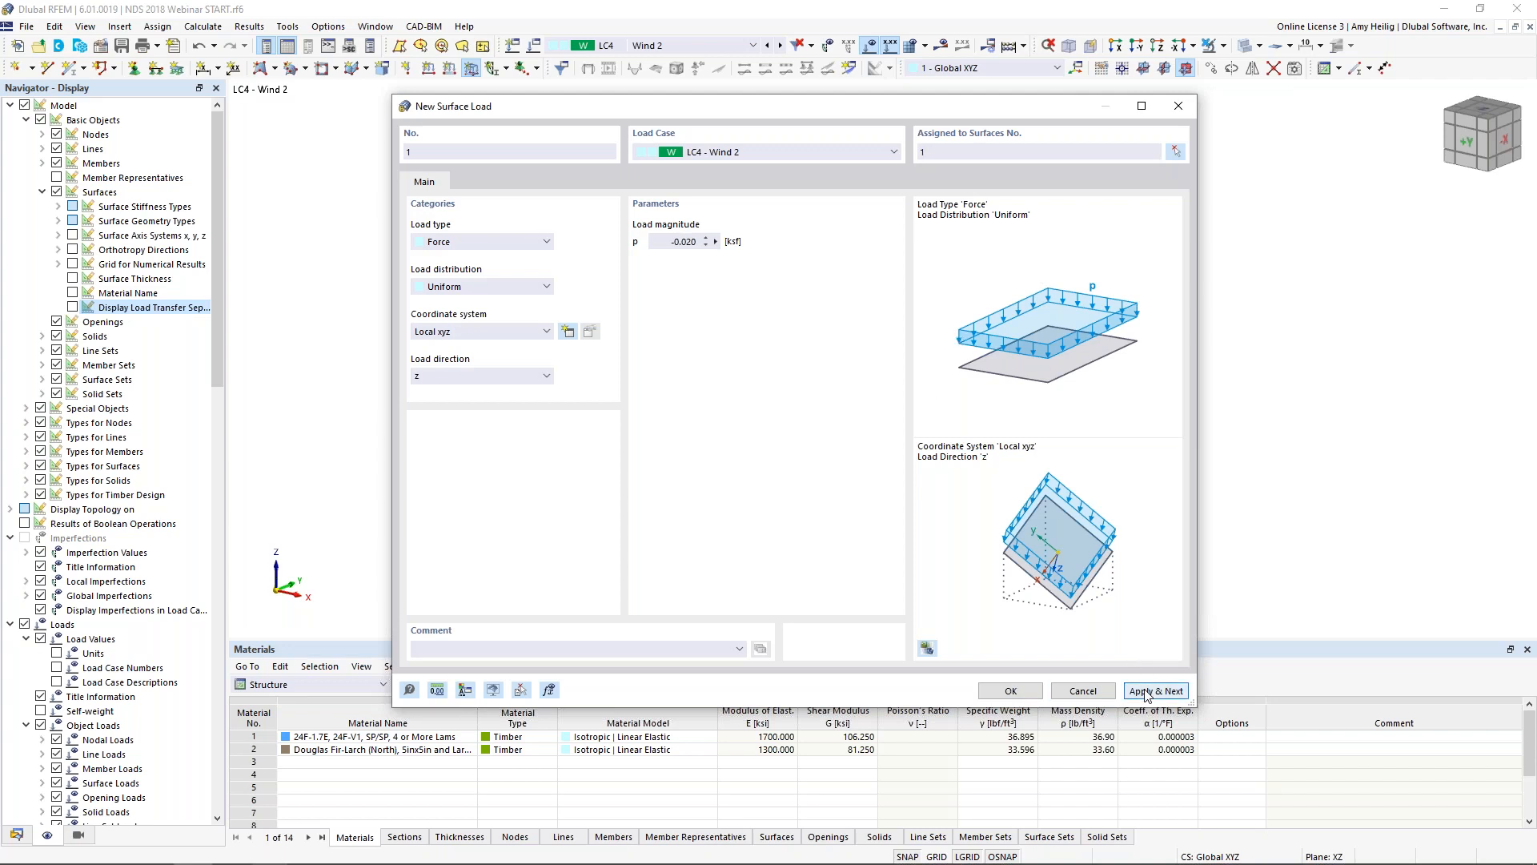
{"action": "left_click_drag", "start_coordinate": [986, 117], "coordinate": [912, 443]}
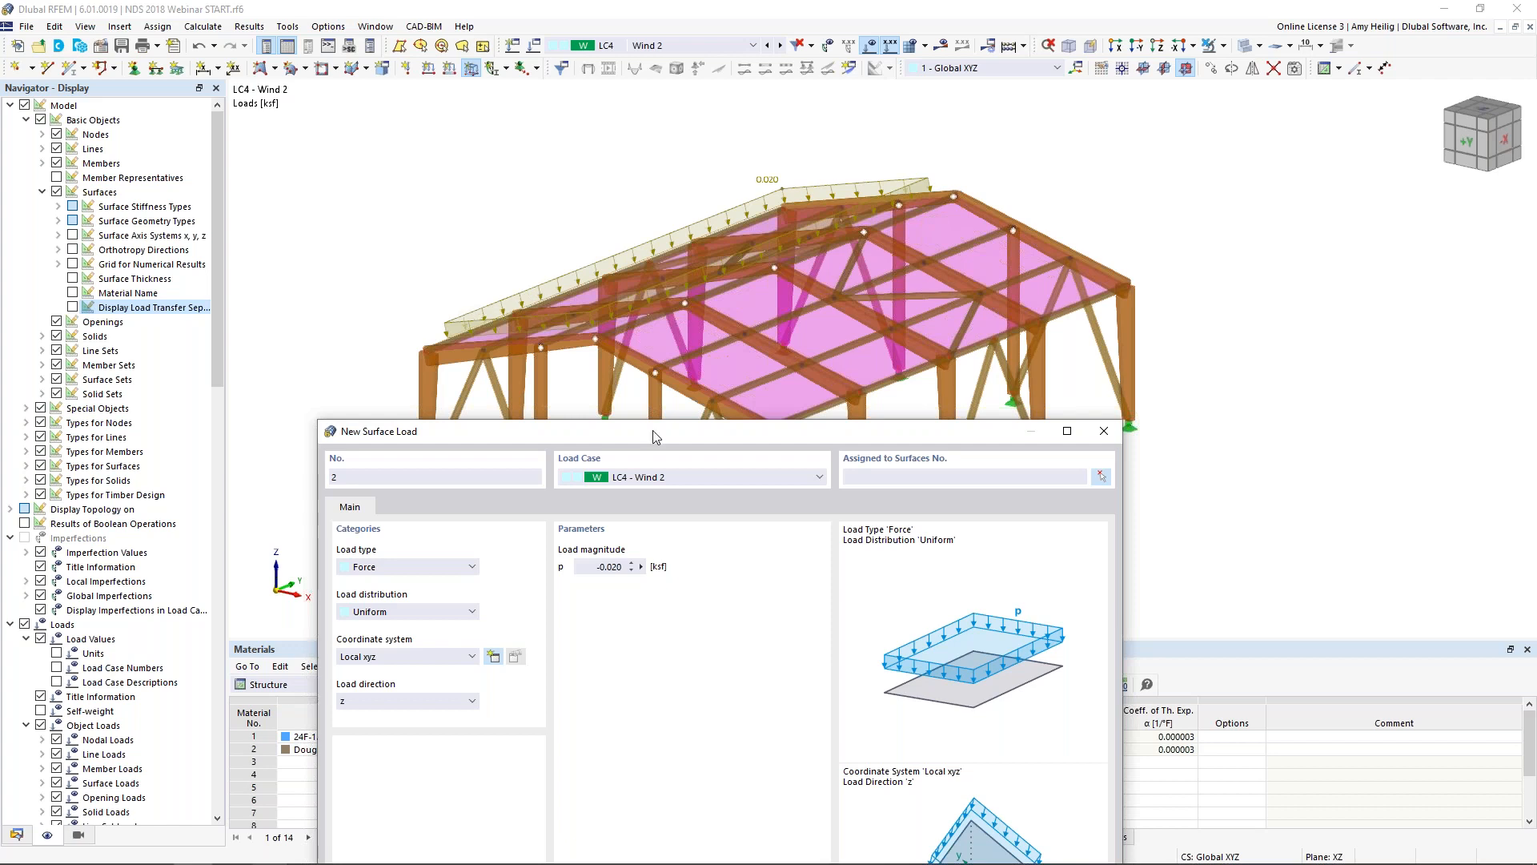
Add a Wind 2 surface load of -0.010 ksf on roof surface 2 and finish entering surface loads
{"action": "left_click_drag", "start_coordinate": [653, 436], "coordinate": [737, 142]}
{"action": "left_click_drag", "start_coordinate": [669, 273], "coordinate": [786, 273]}
{"action": "type", "text": "-0.01"}
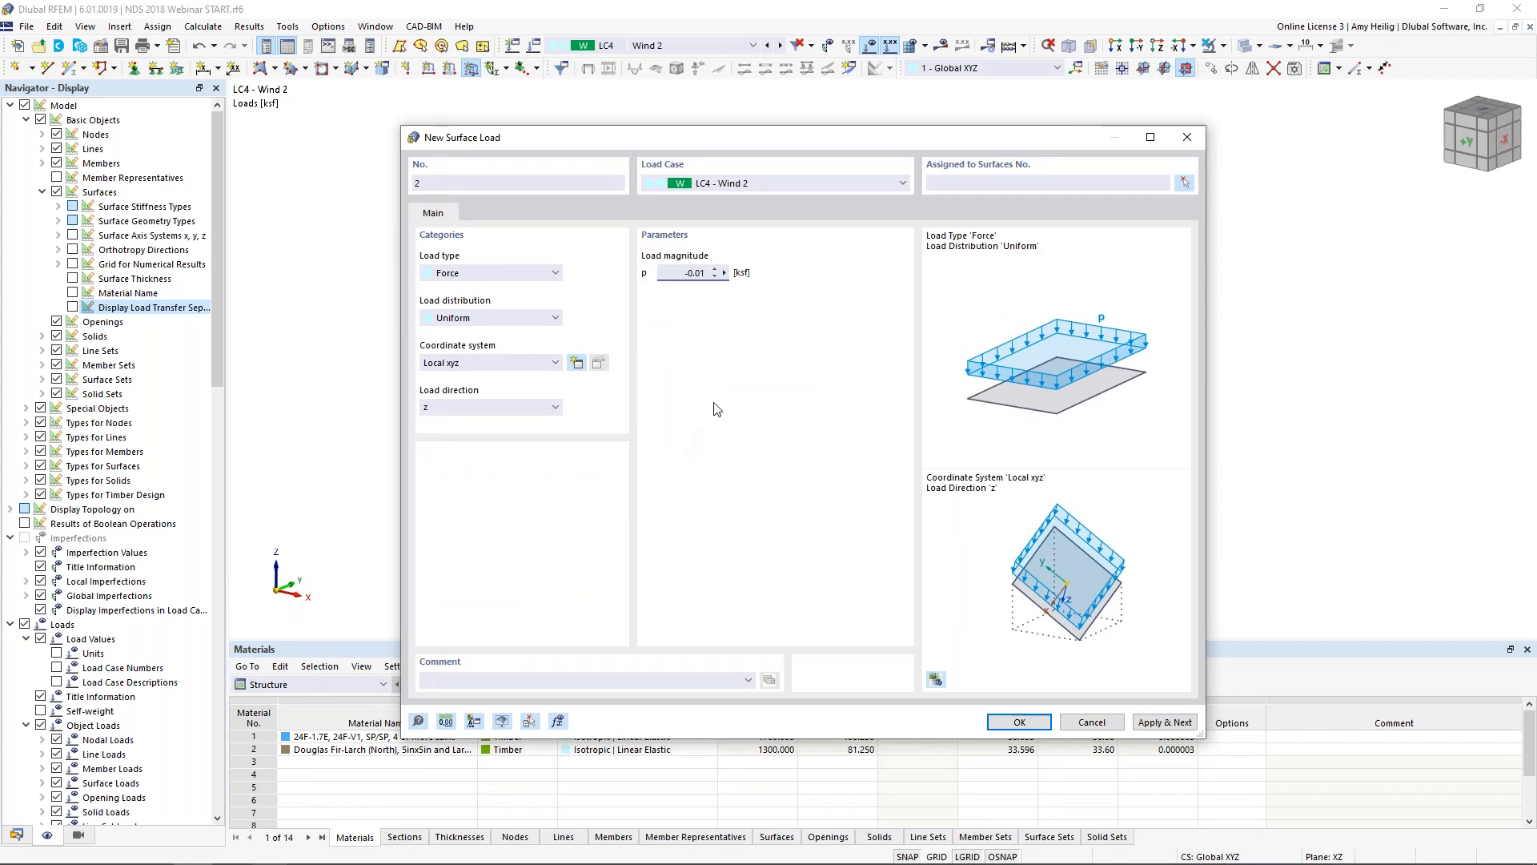
{"action": "left_click", "coordinate": [978, 181]}
{"action": "left_click", "coordinate": [1019, 721]}
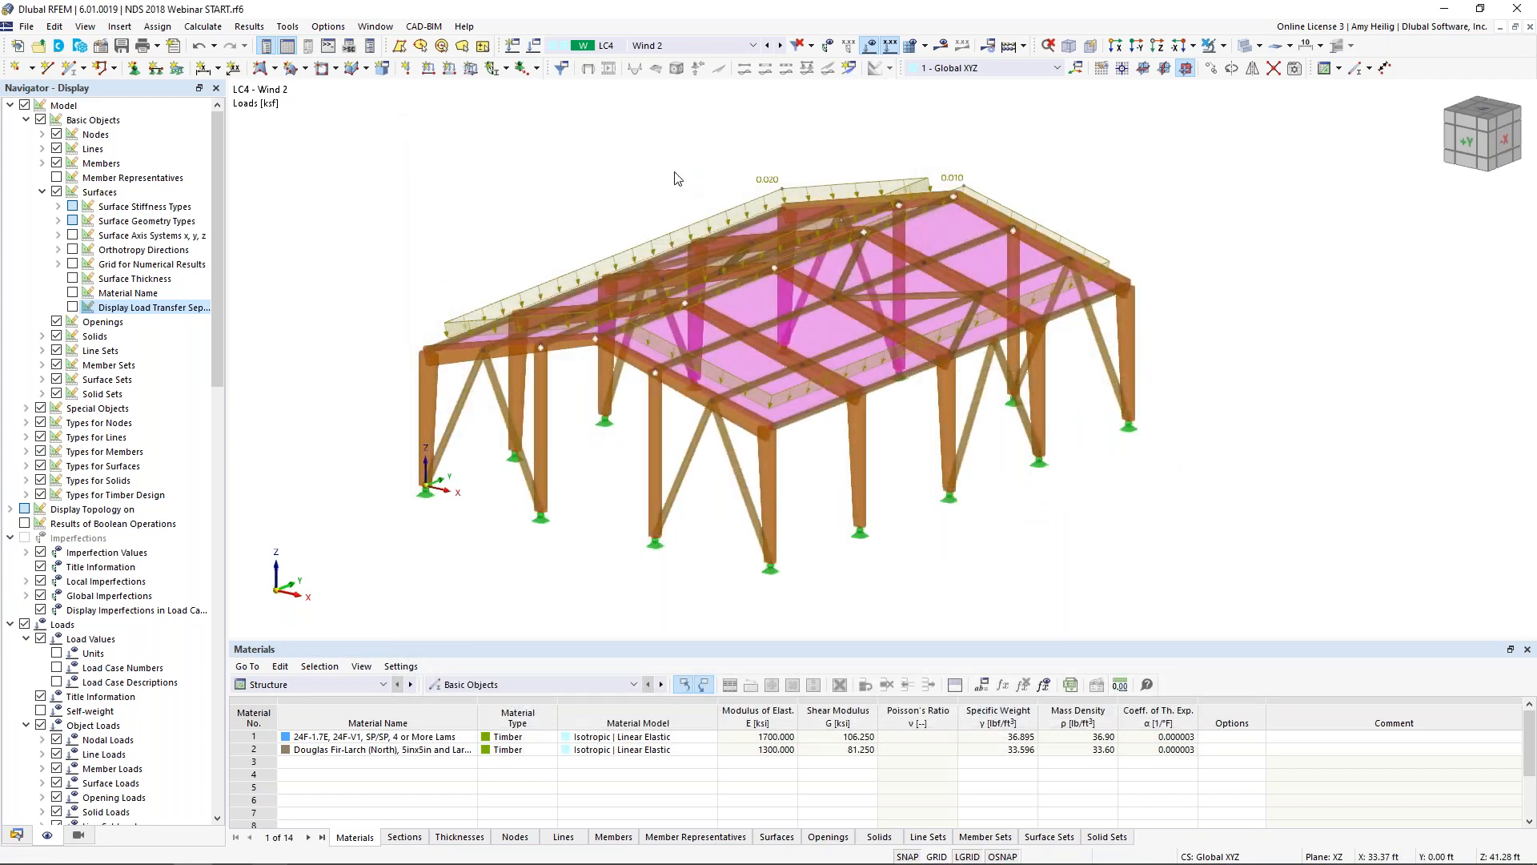
Go back through the load cases to LC1 - Dead to review the applied loads on the model
{"action": "left_click", "coordinate": [768, 45]}
{"action": "left_click", "coordinate": [768, 46]}
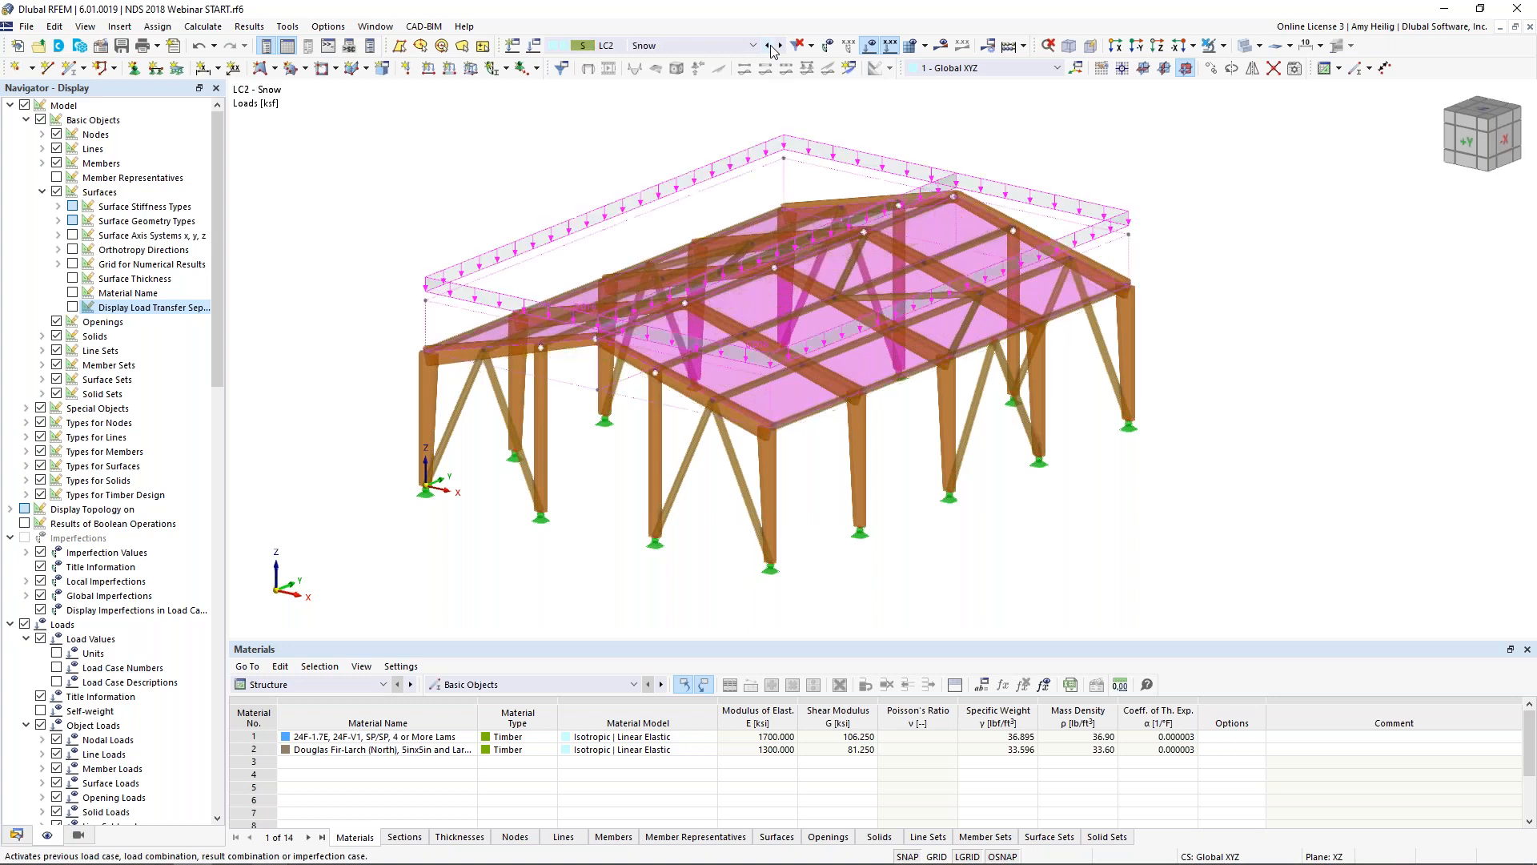
{"action": "left_click", "coordinate": [768, 45]}
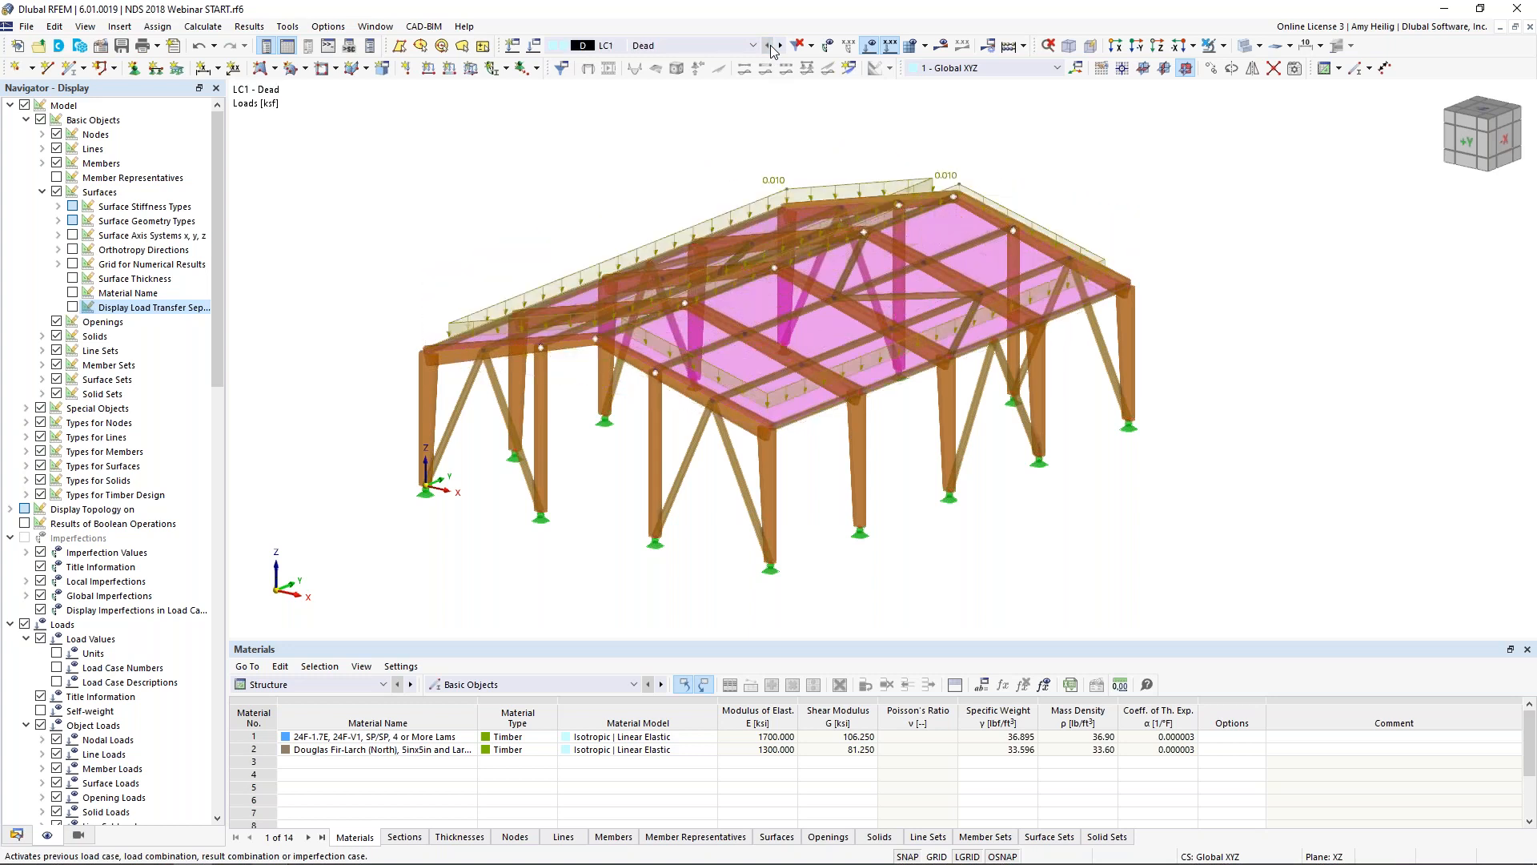
Examine the base data of the load cases and combinations, including the ASCE 7 | Wood 2016 creep factor setting
{"action": "left_click", "coordinate": [534, 45]}
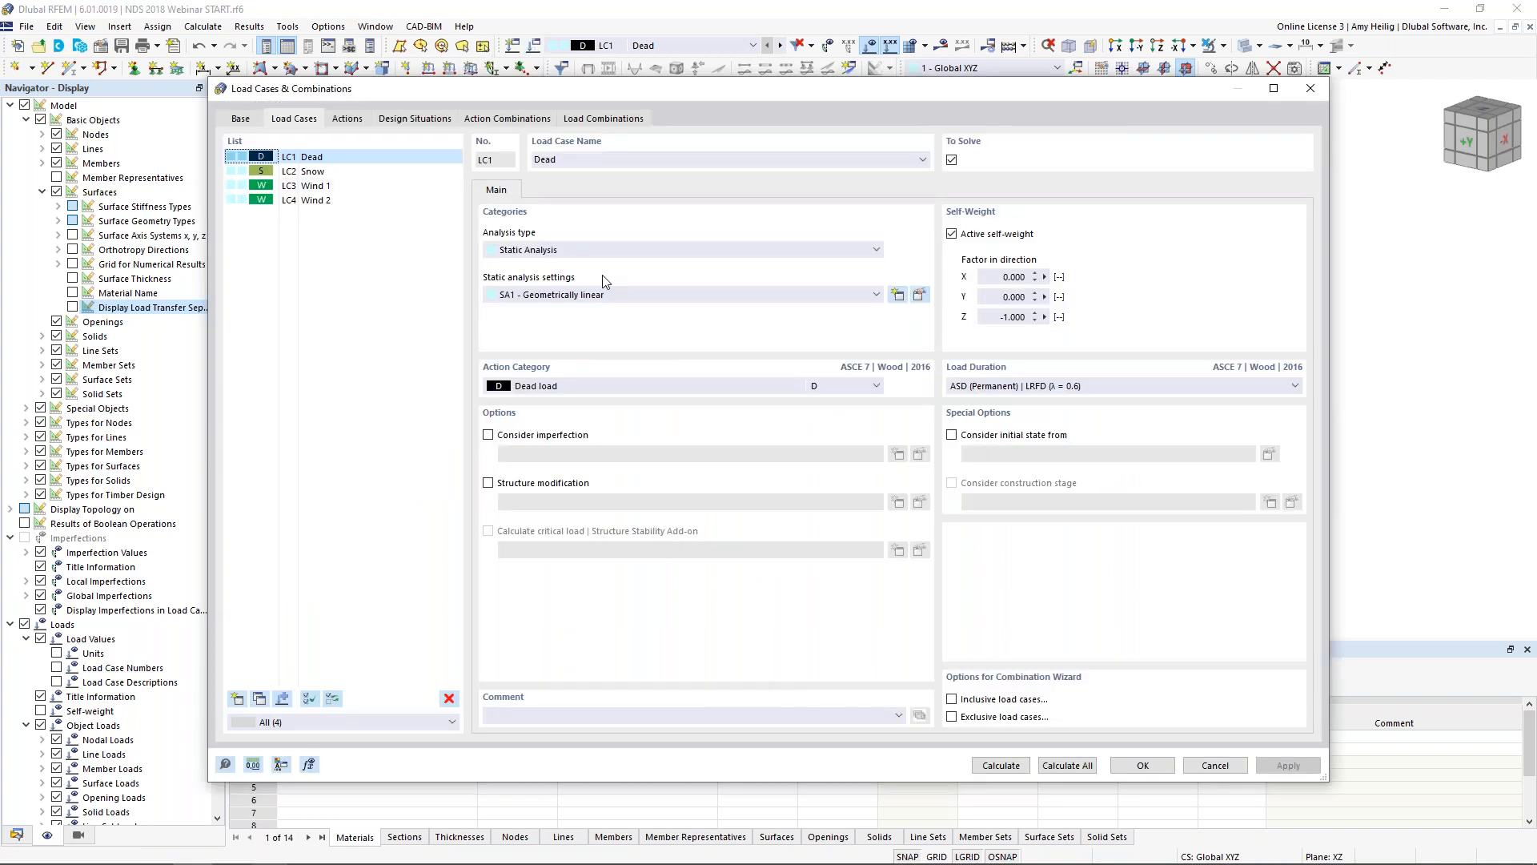
{"action": "left_click", "coordinate": [242, 119]}
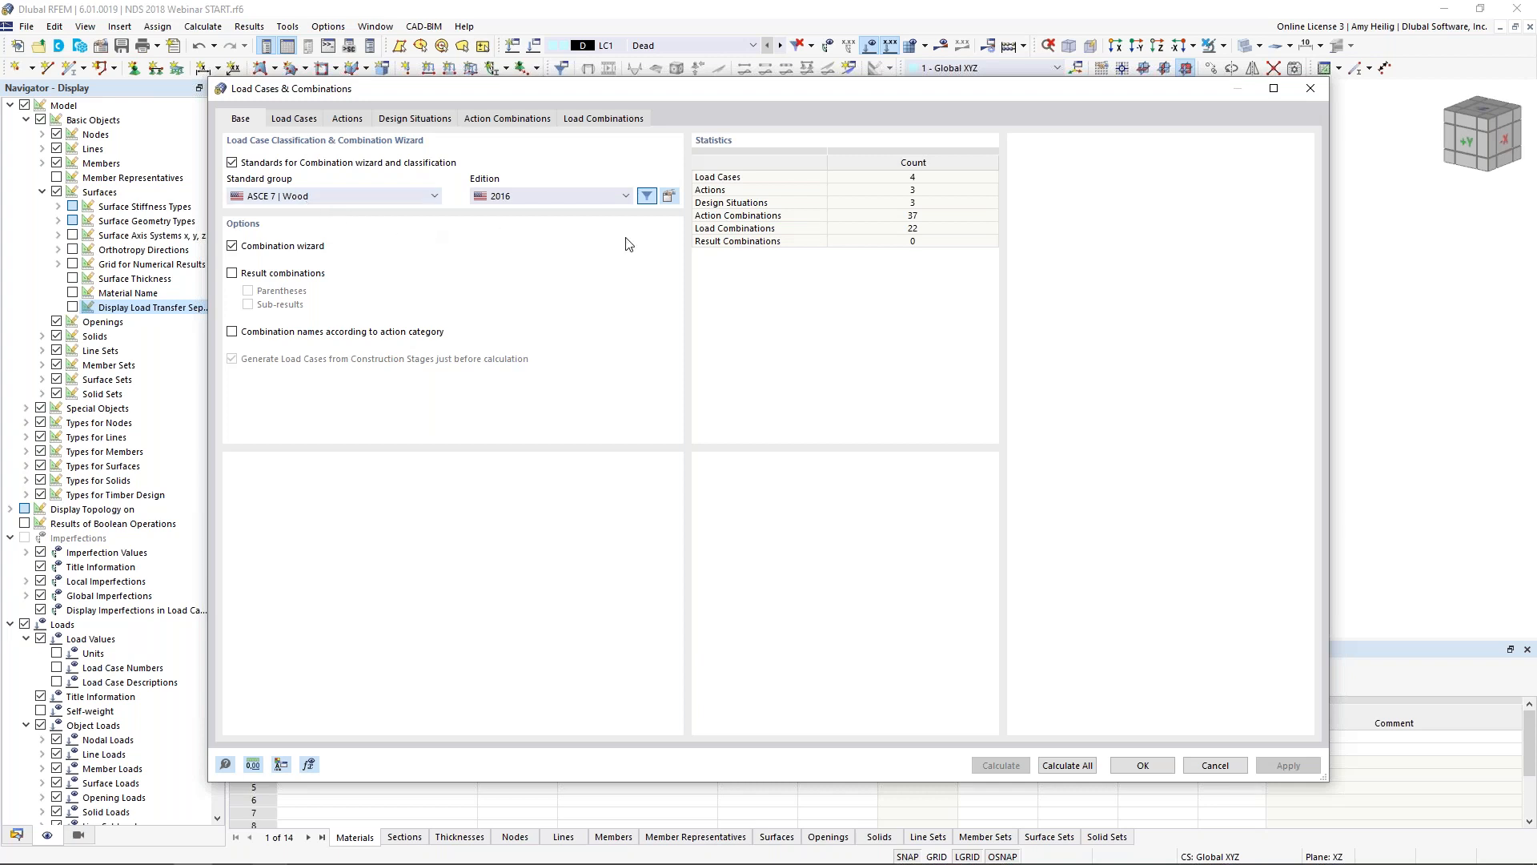
{"action": "left_click", "coordinate": [670, 197]}
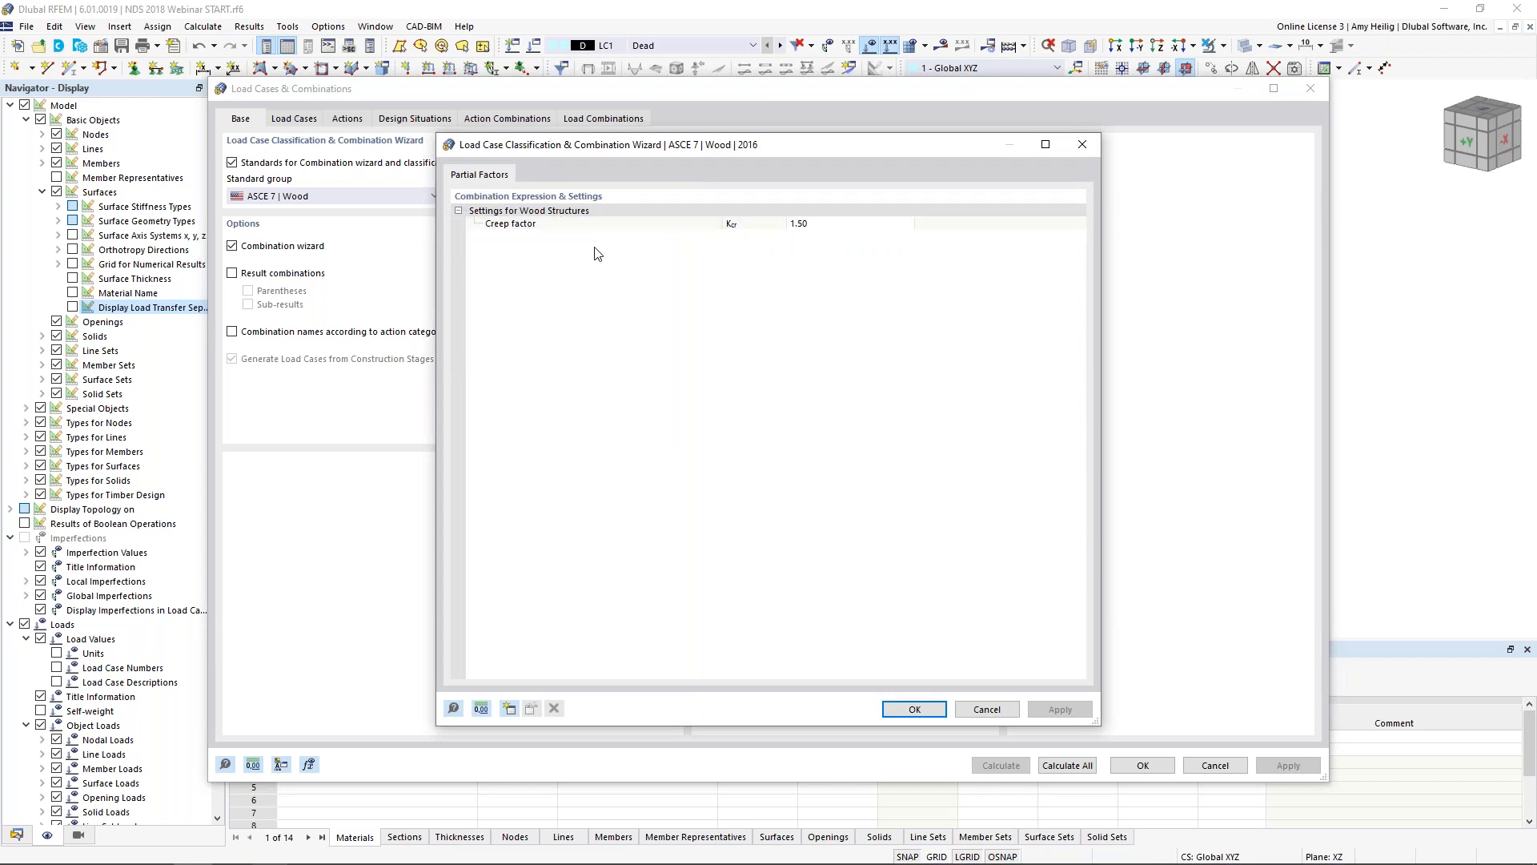
{"action": "key", "text": "super+Tab"}
{"action": "left_click", "coordinate": [218, 446]}
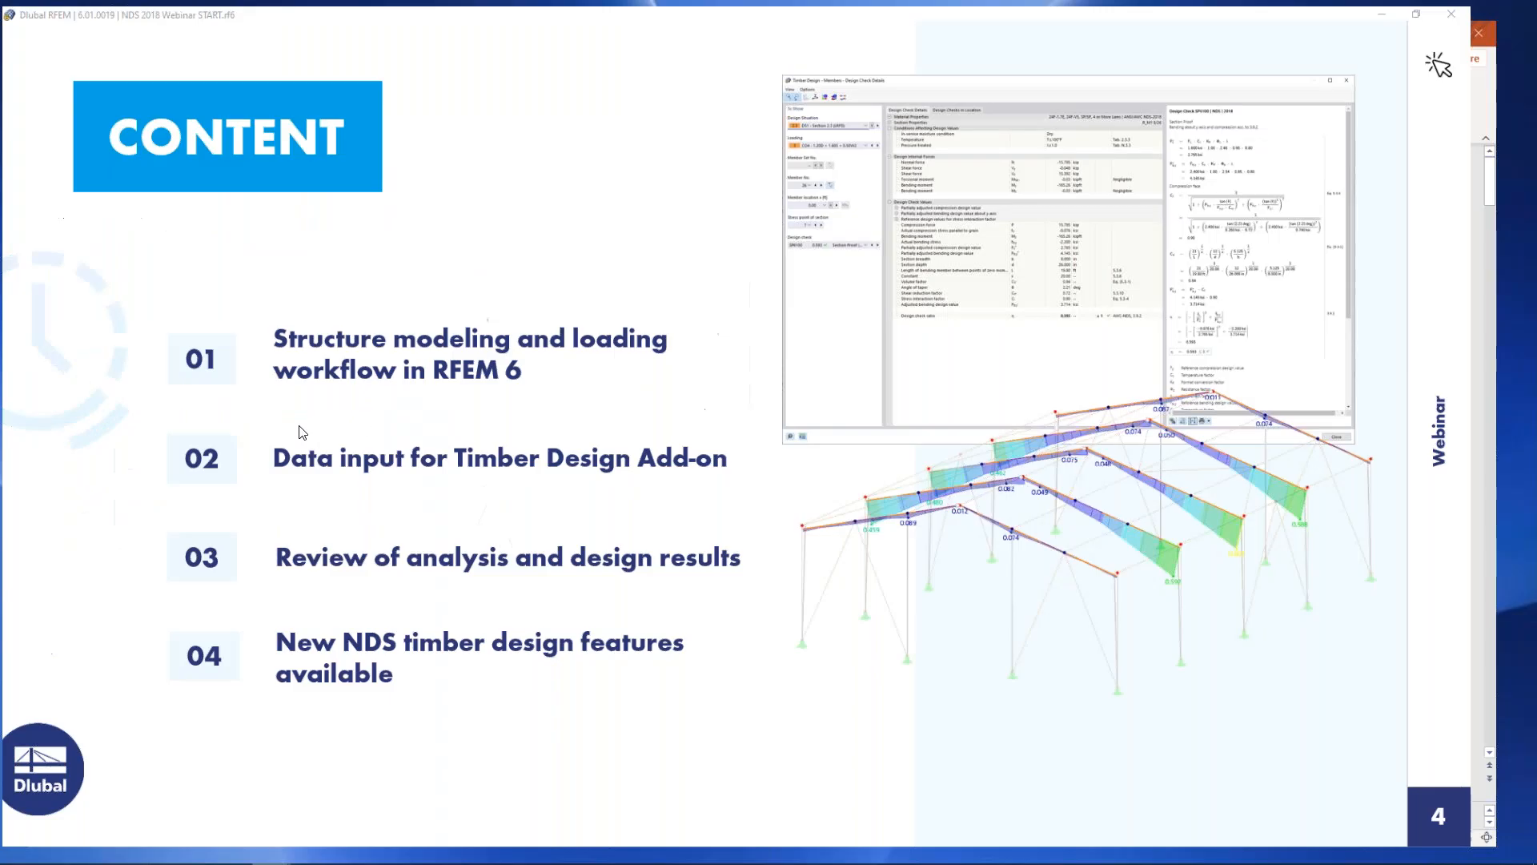
{"action": "key", "text": "Right"}
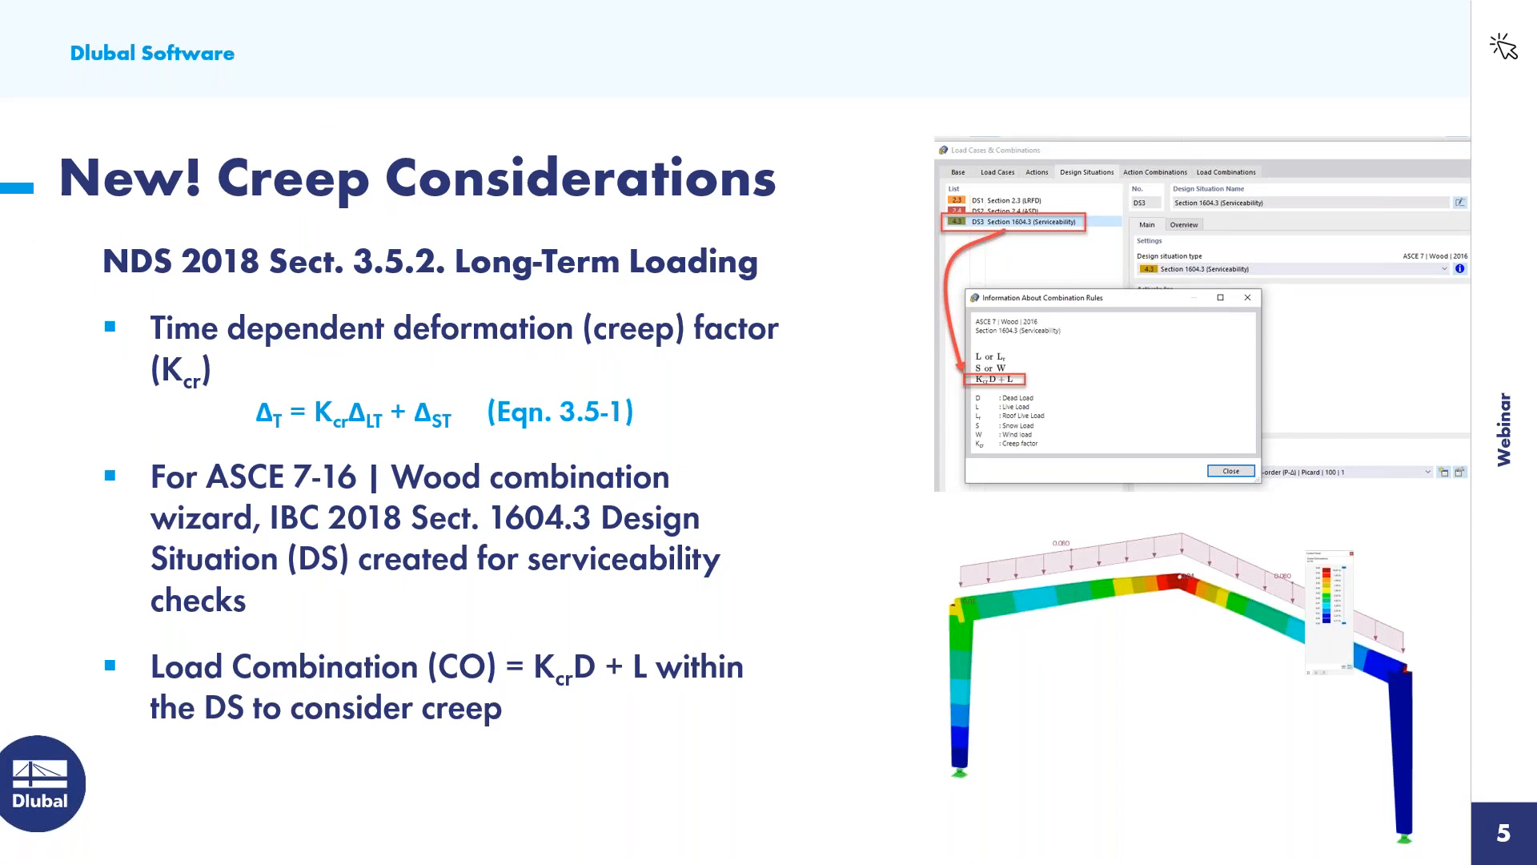
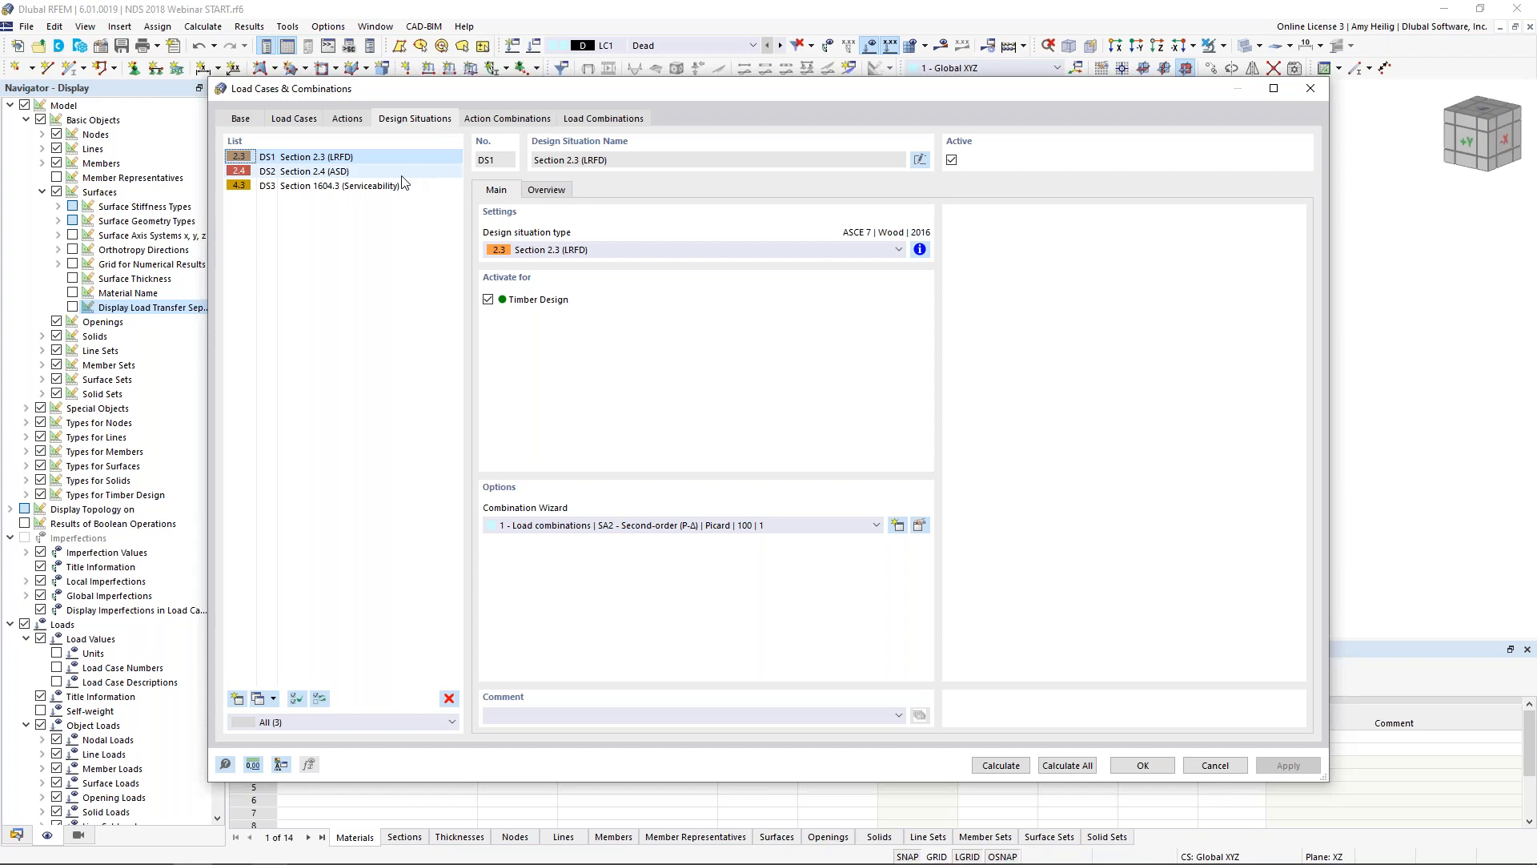
Review the ASD and serviceability design situations and examine the combination rules for Section 1604.3 (Serviceability)
{"action": "left_click", "coordinate": [354, 173]}
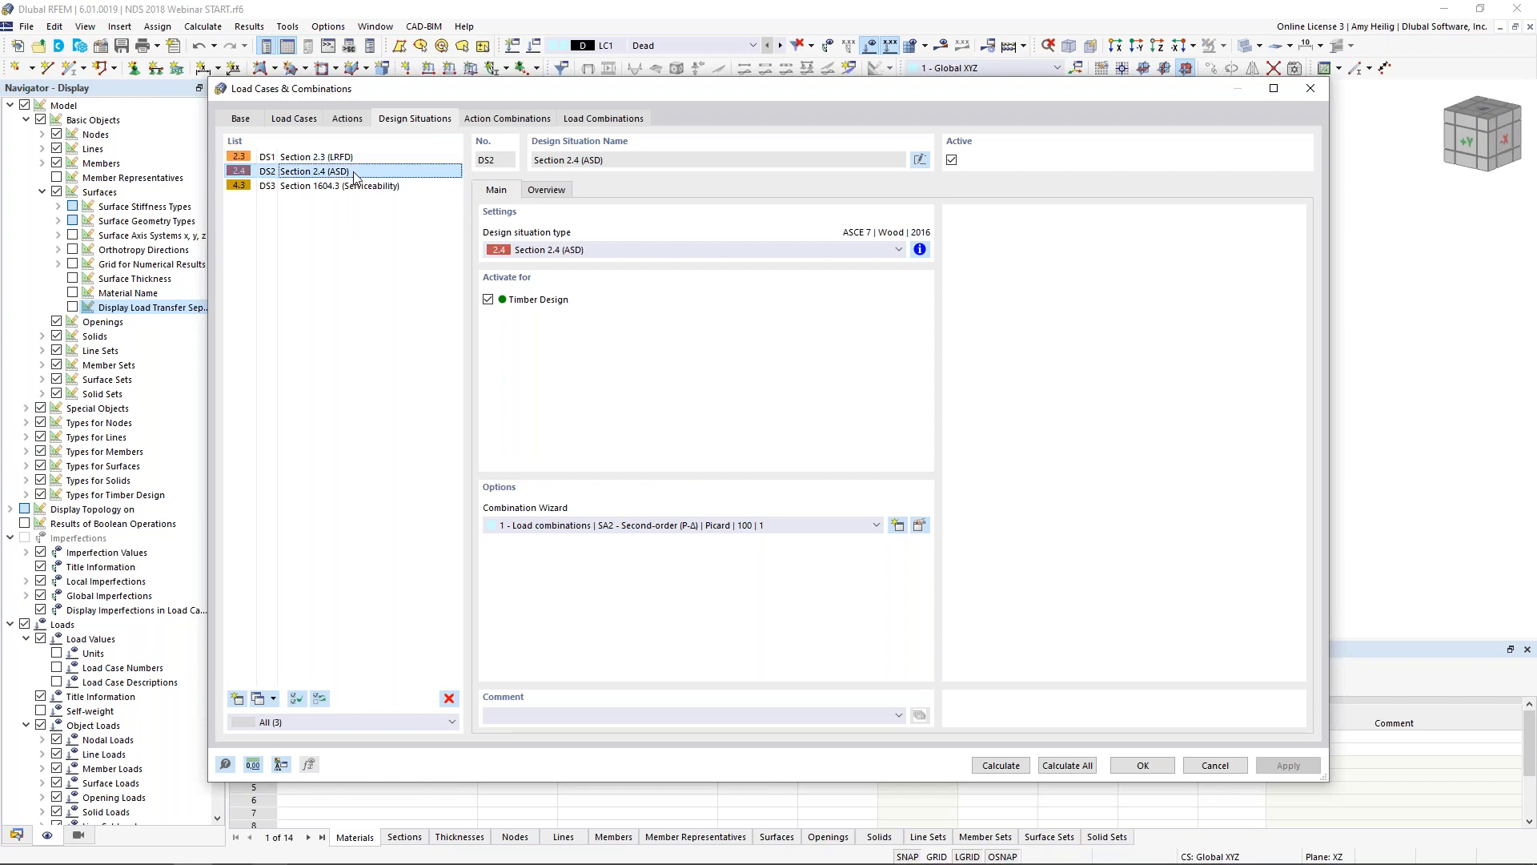
{"action": "left_click", "coordinate": [333, 188]}
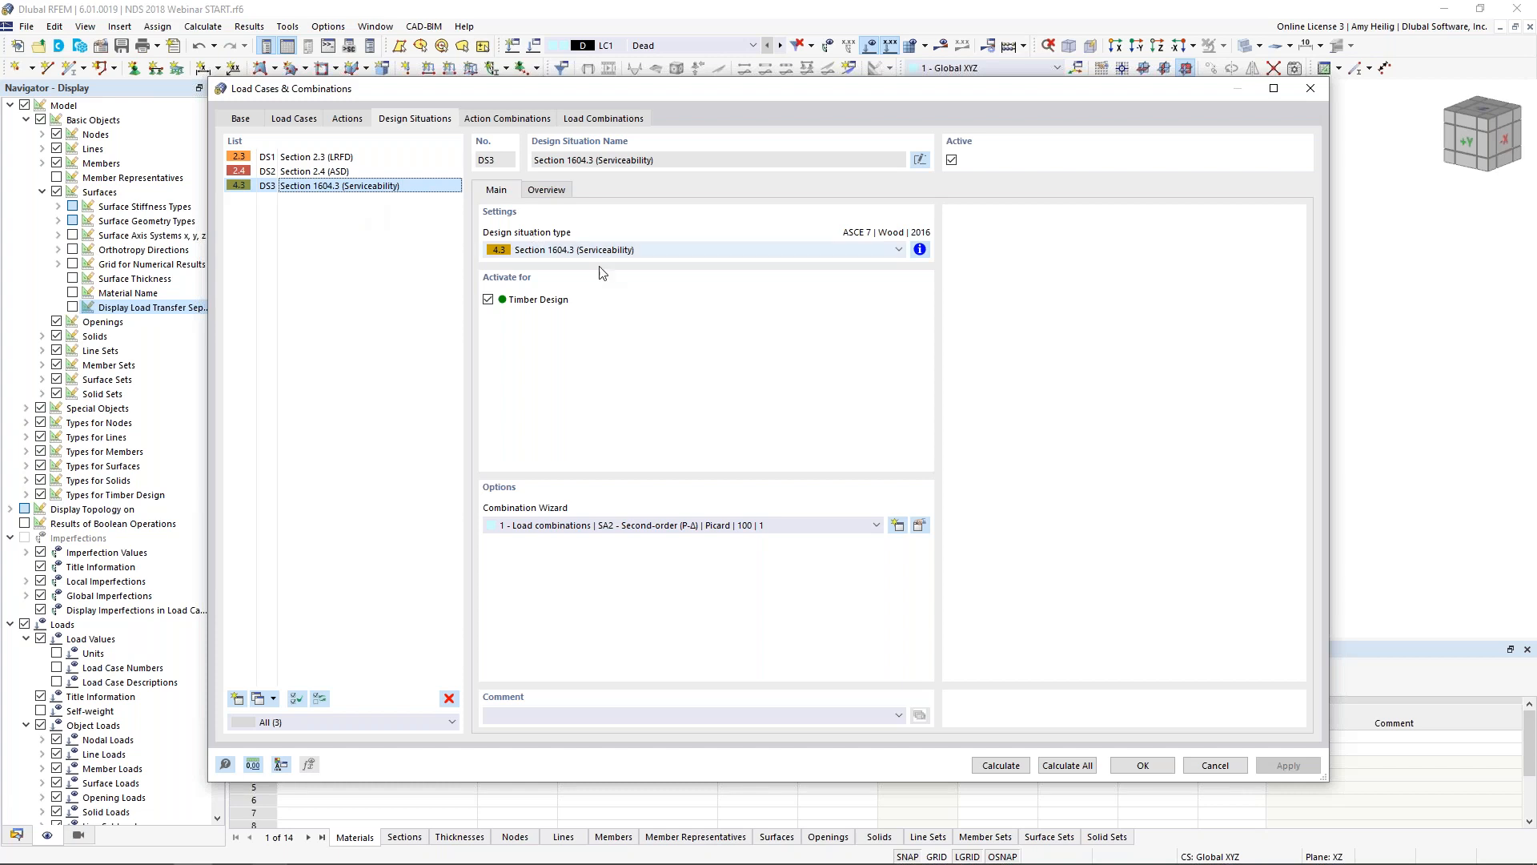
{"action": "left_click", "coordinate": [921, 251]}
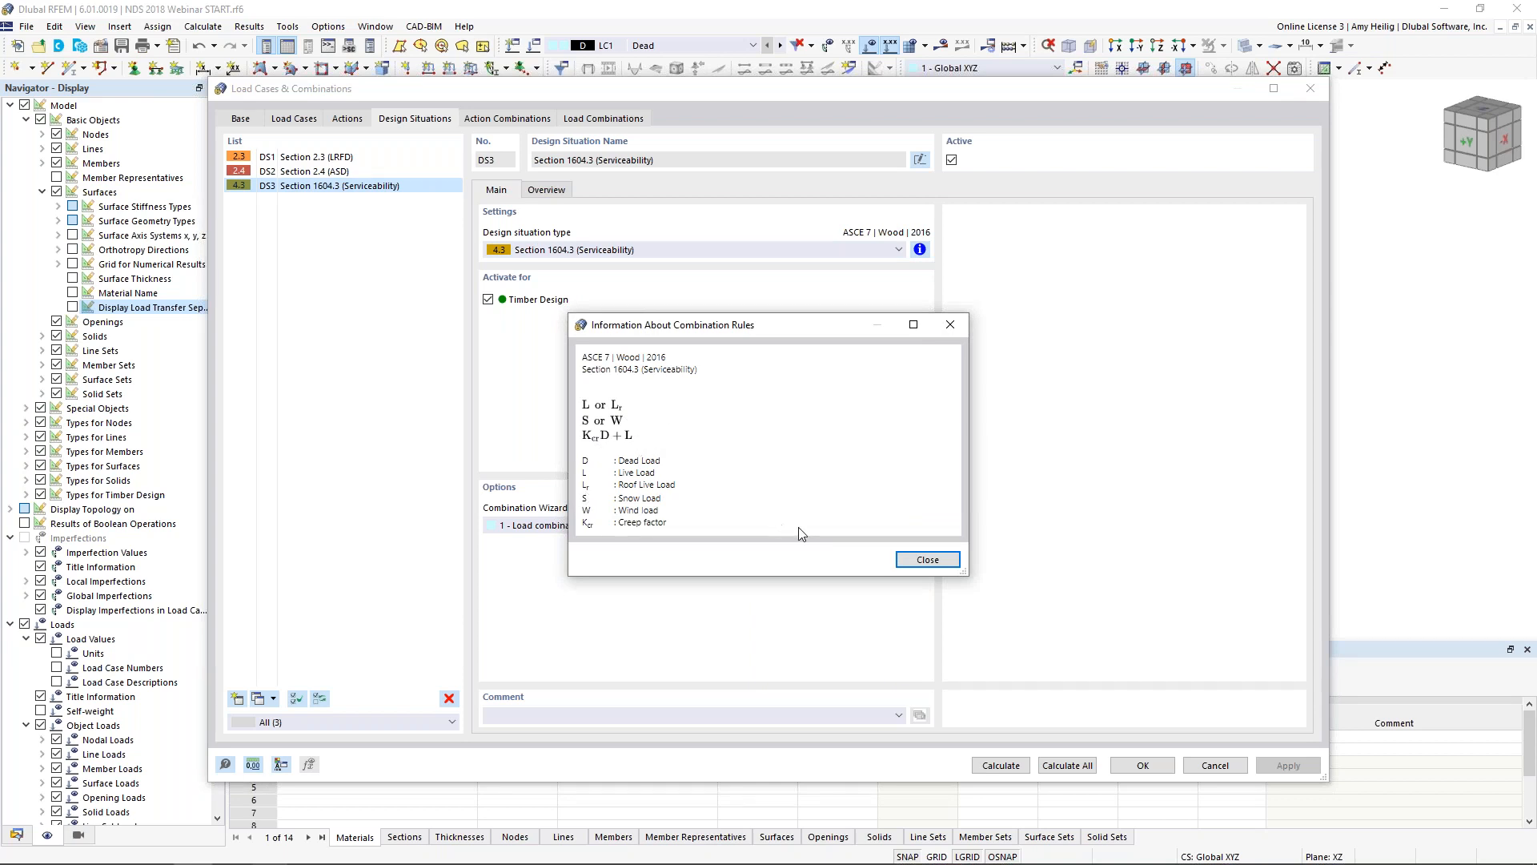
{"action": "left_click", "coordinate": [924, 560]}
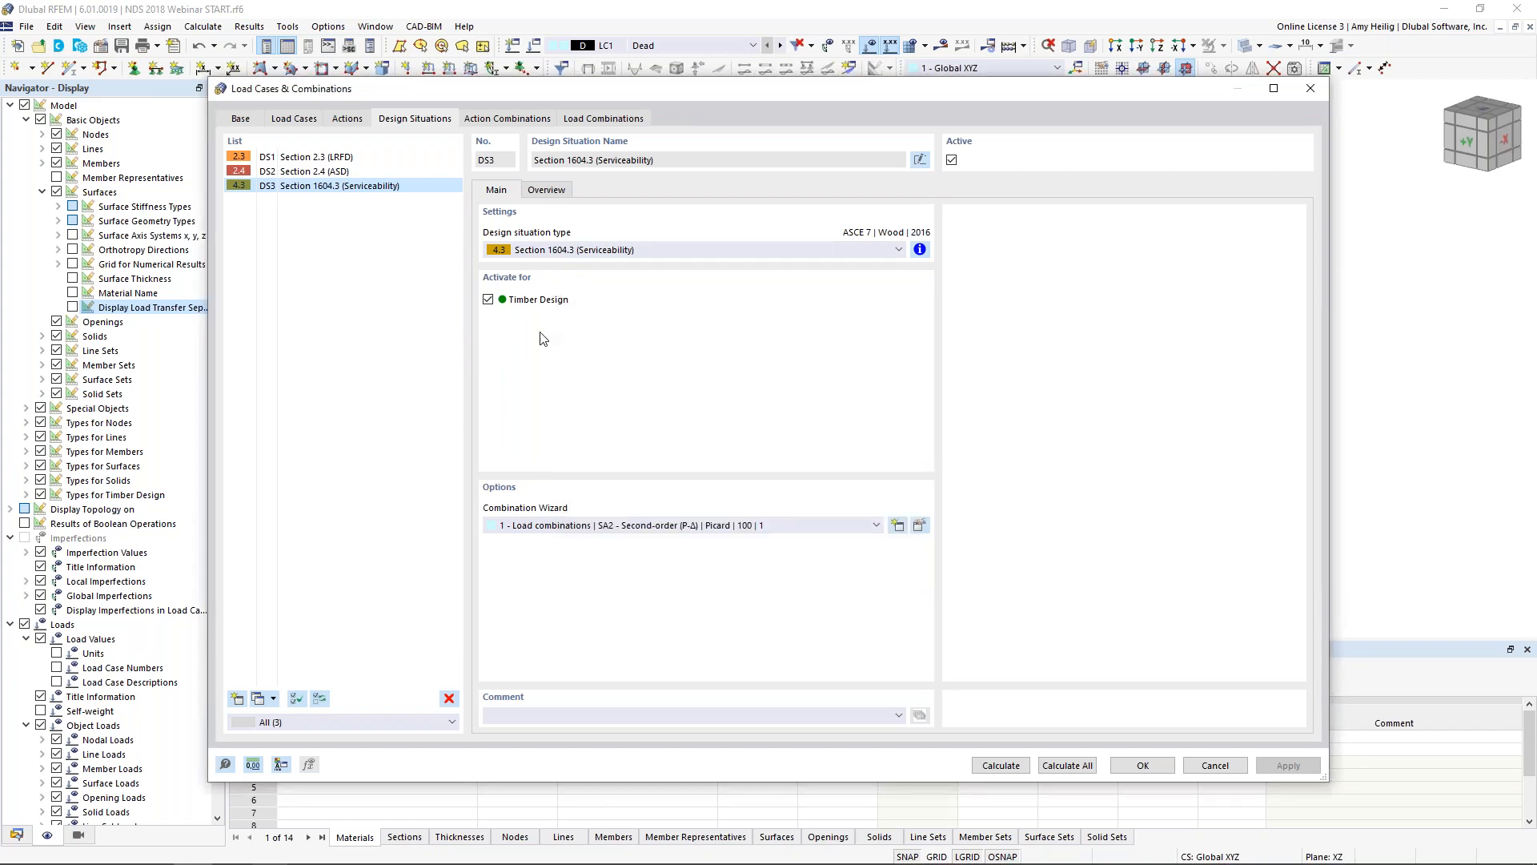
Deactivate the Section 2.4 (ASD) design situation and bring up the list of generated load combinations
{"action": "left_click", "coordinate": [332, 171]}
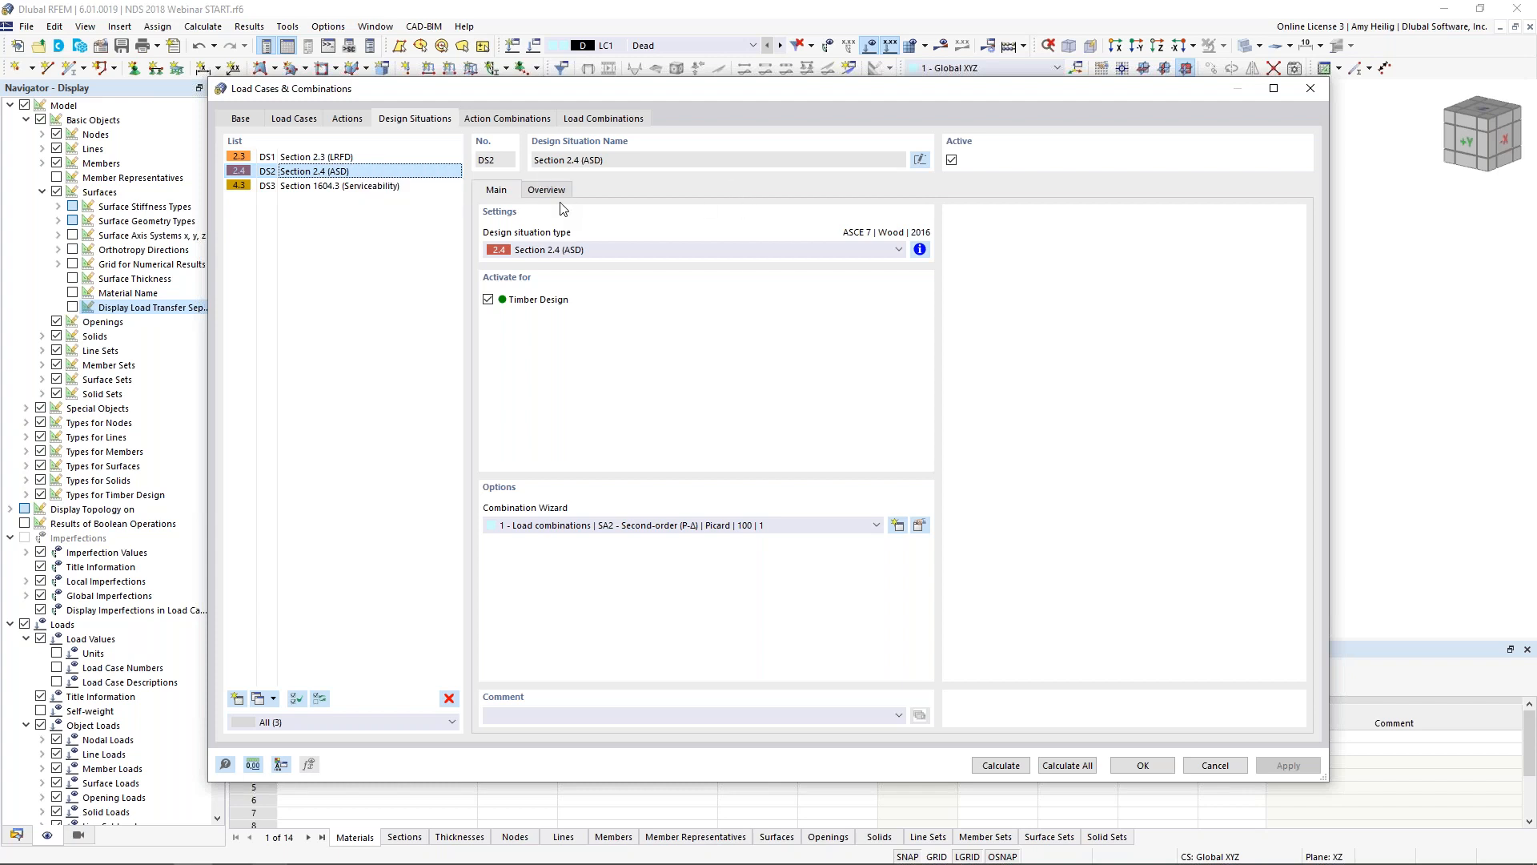
{"action": "left_click", "coordinate": [951, 160]}
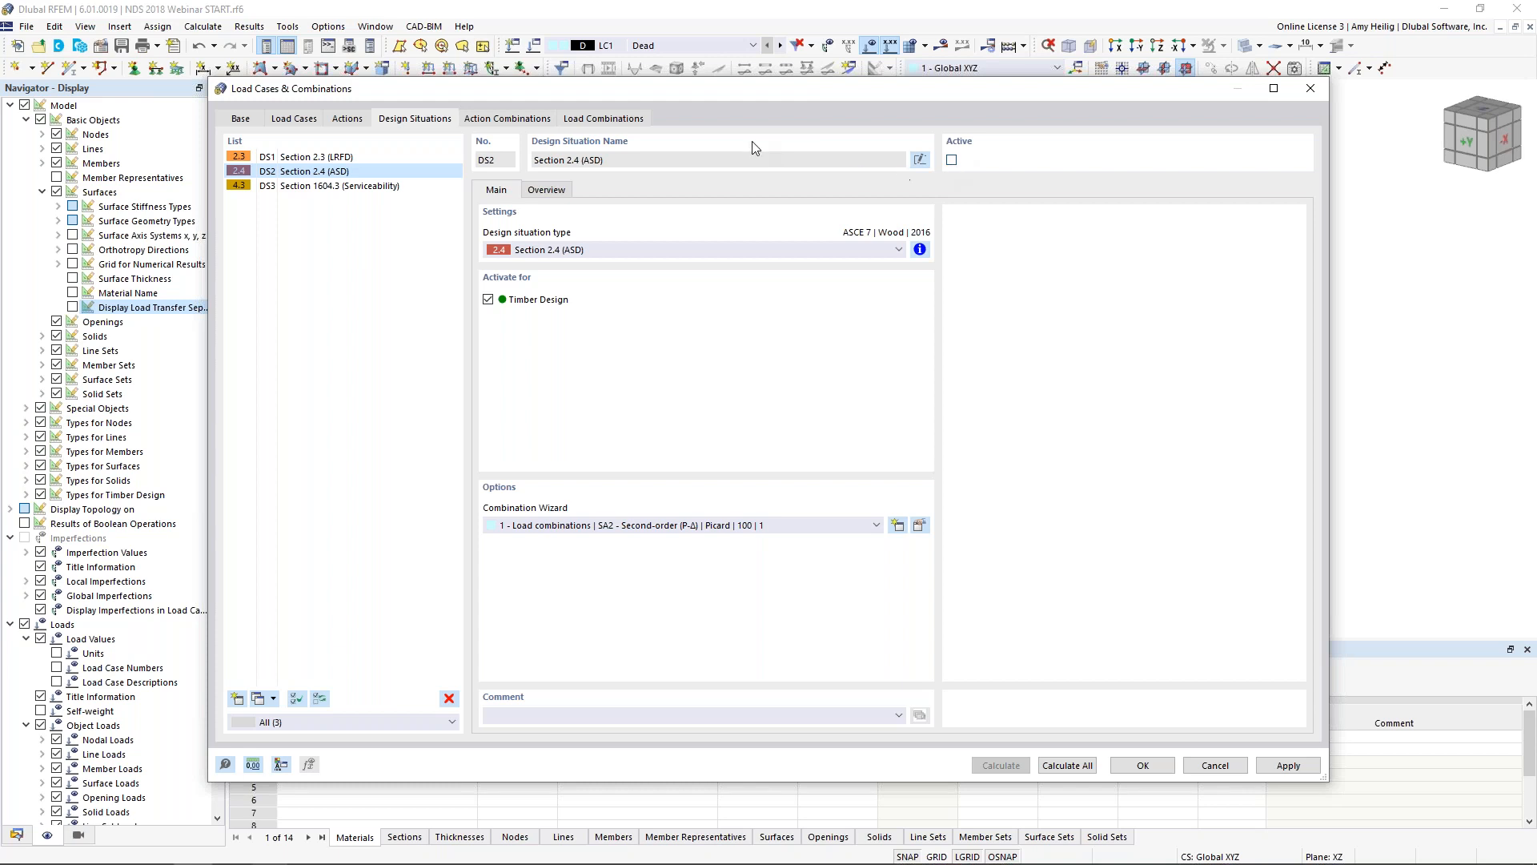
{"action": "left_click", "coordinate": [628, 124]}
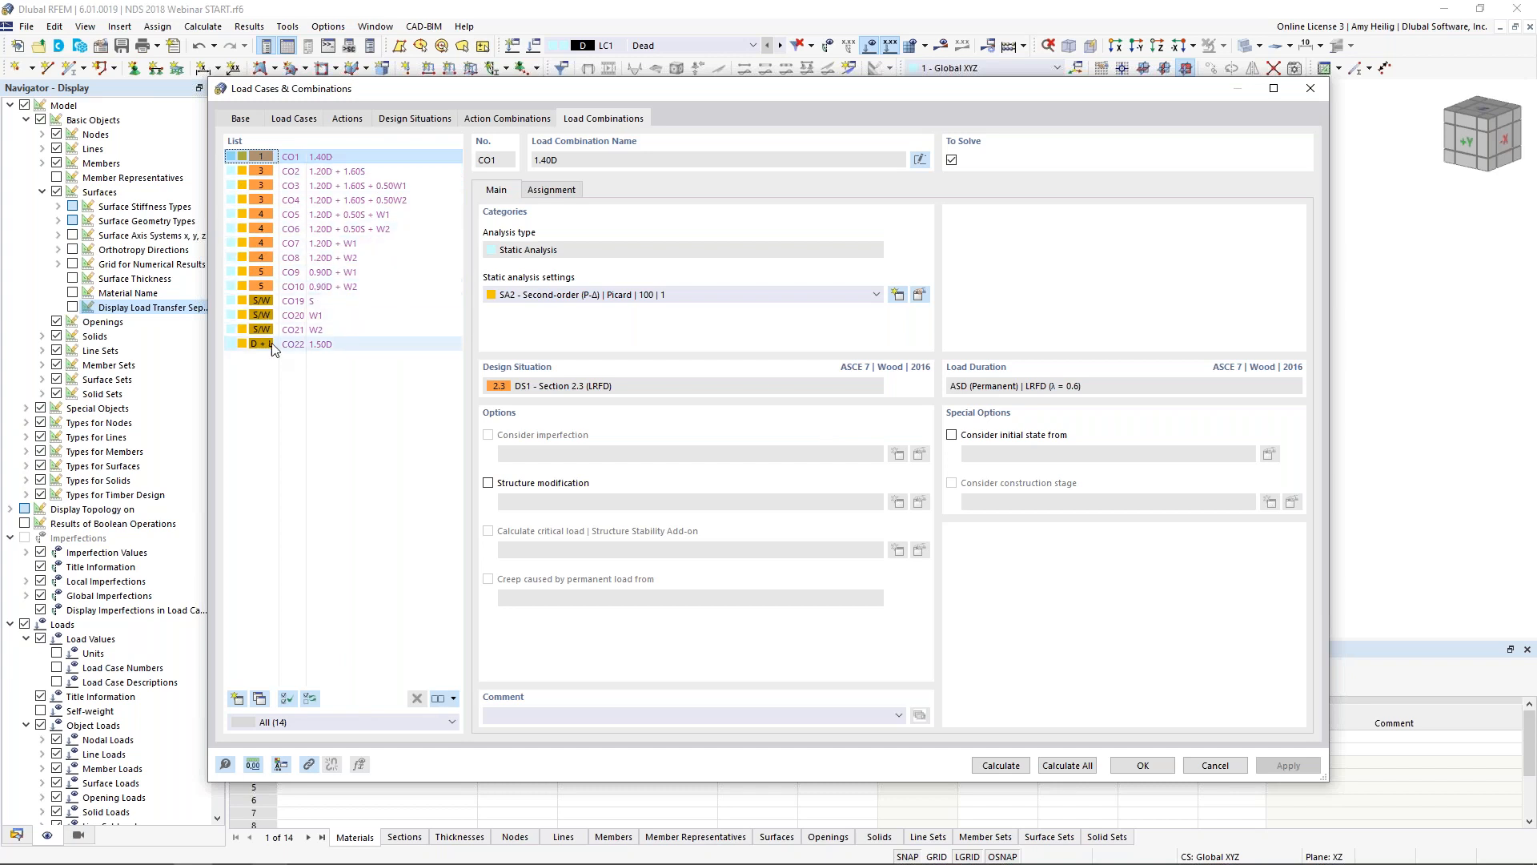
Review the load cases and factors assigned to load combination CO22 (1.50D), then close the load combinations dialog
{"action": "left_click", "coordinate": [328, 345]}
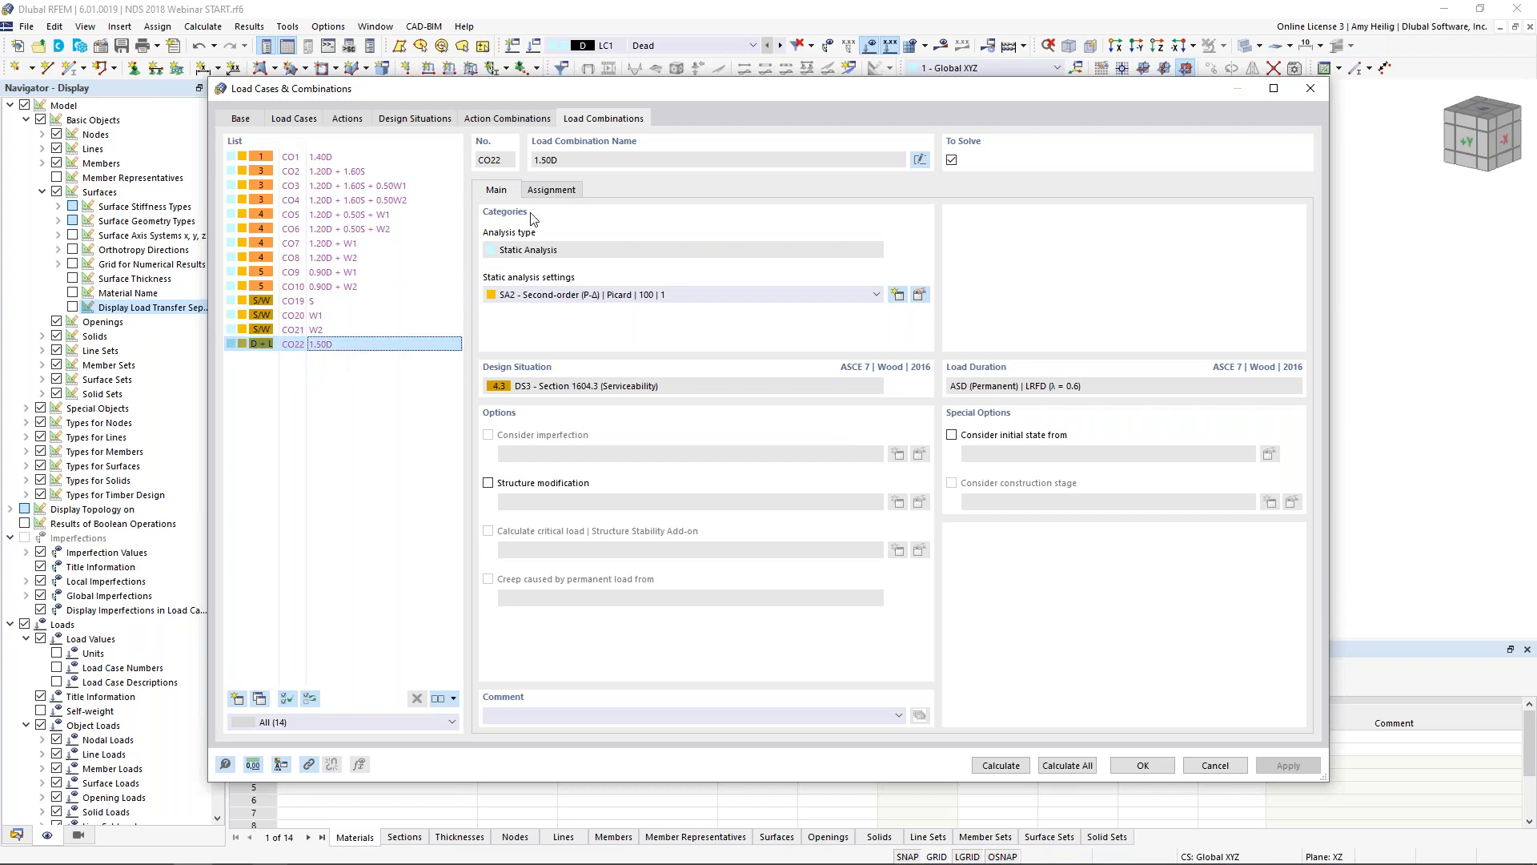
{"action": "left_click", "coordinate": [551, 191]}
{"action": "left_click", "coordinate": [521, 244]}
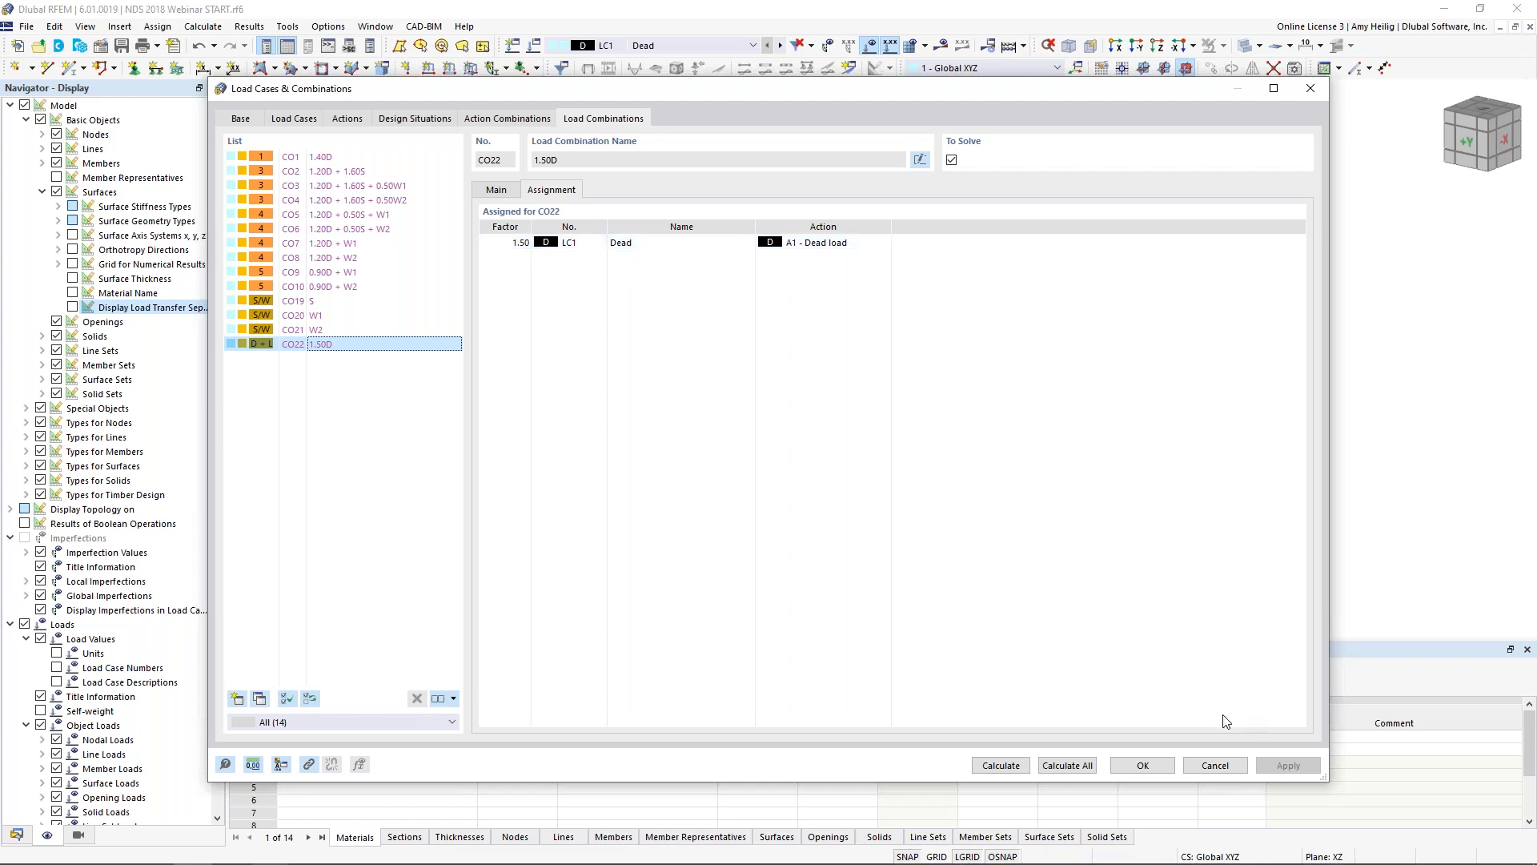
{"action": "left_click", "coordinate": [1142, 766]}
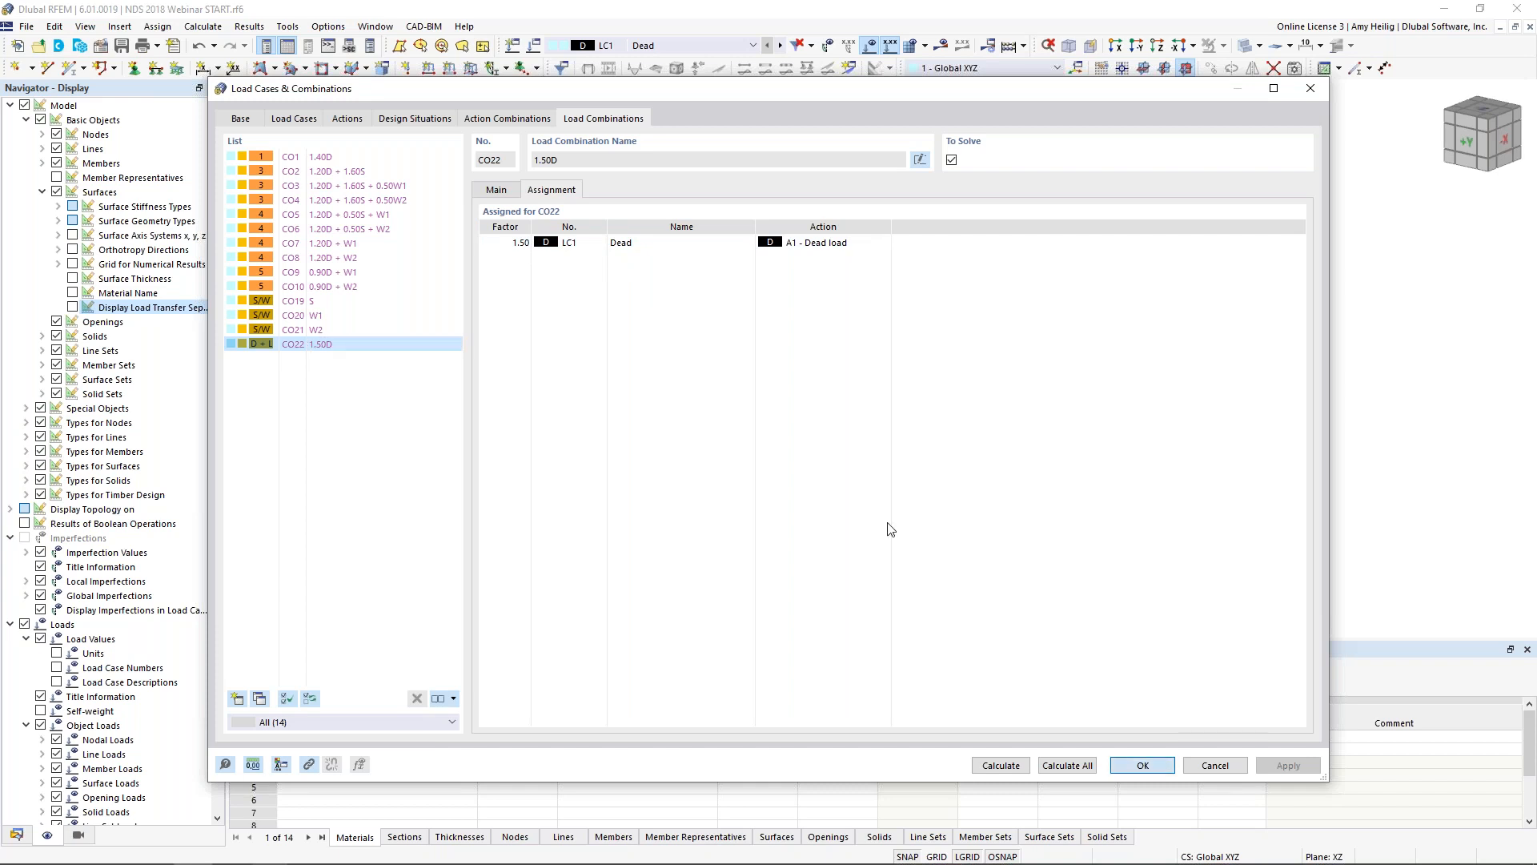
Display the loads of the load combinations on the model one after another, from CO1 through CO6
{"action": "left_click", "coordinate": [728, 48]}
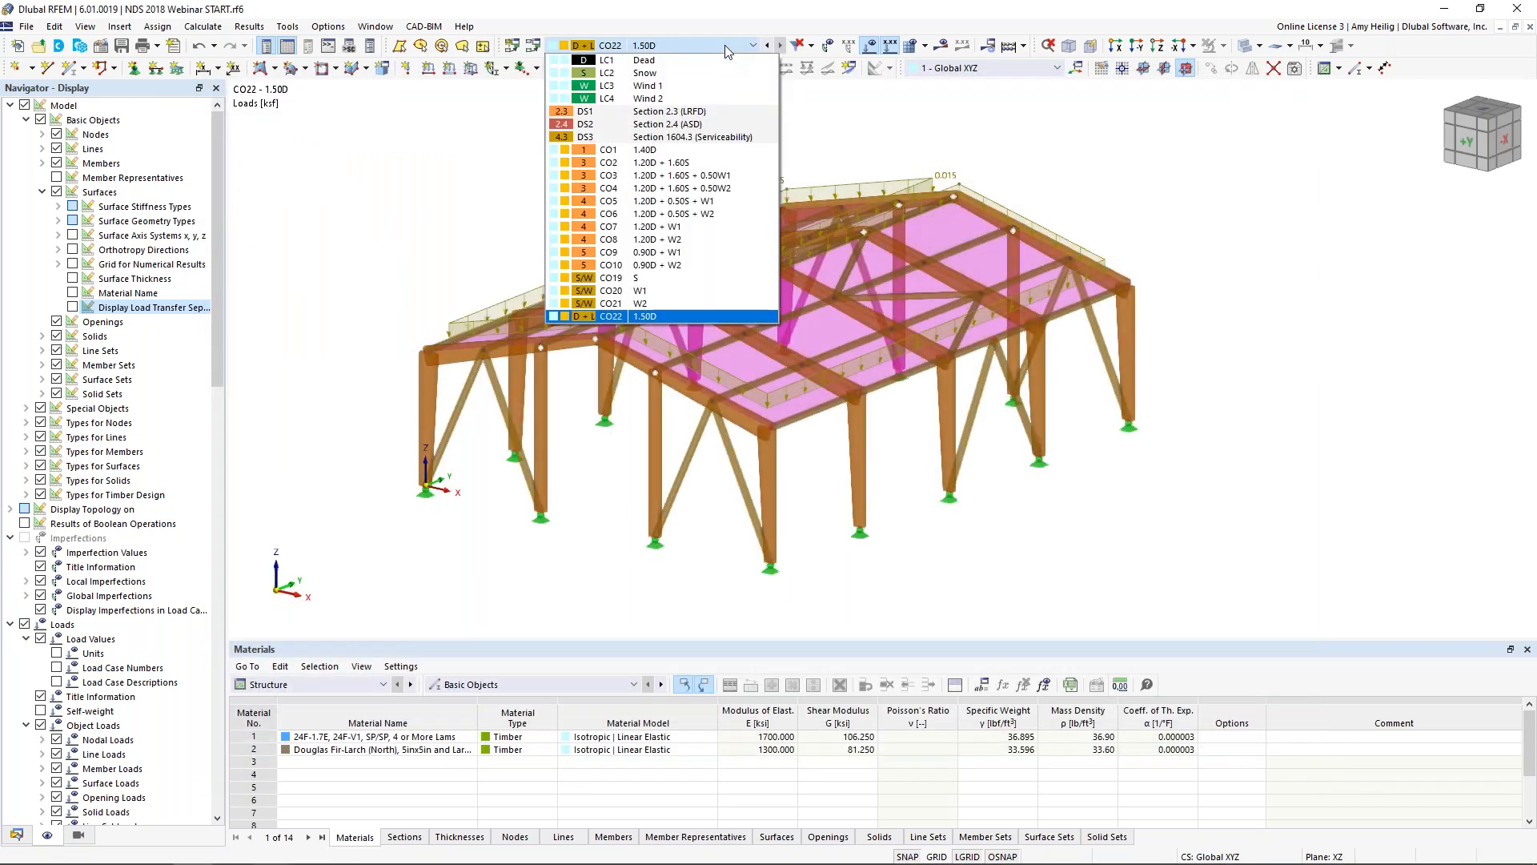
{"action": "left_click", "coordinate": [661, 150]}
{"action": "left_click", "coordinate": [780, 46]}
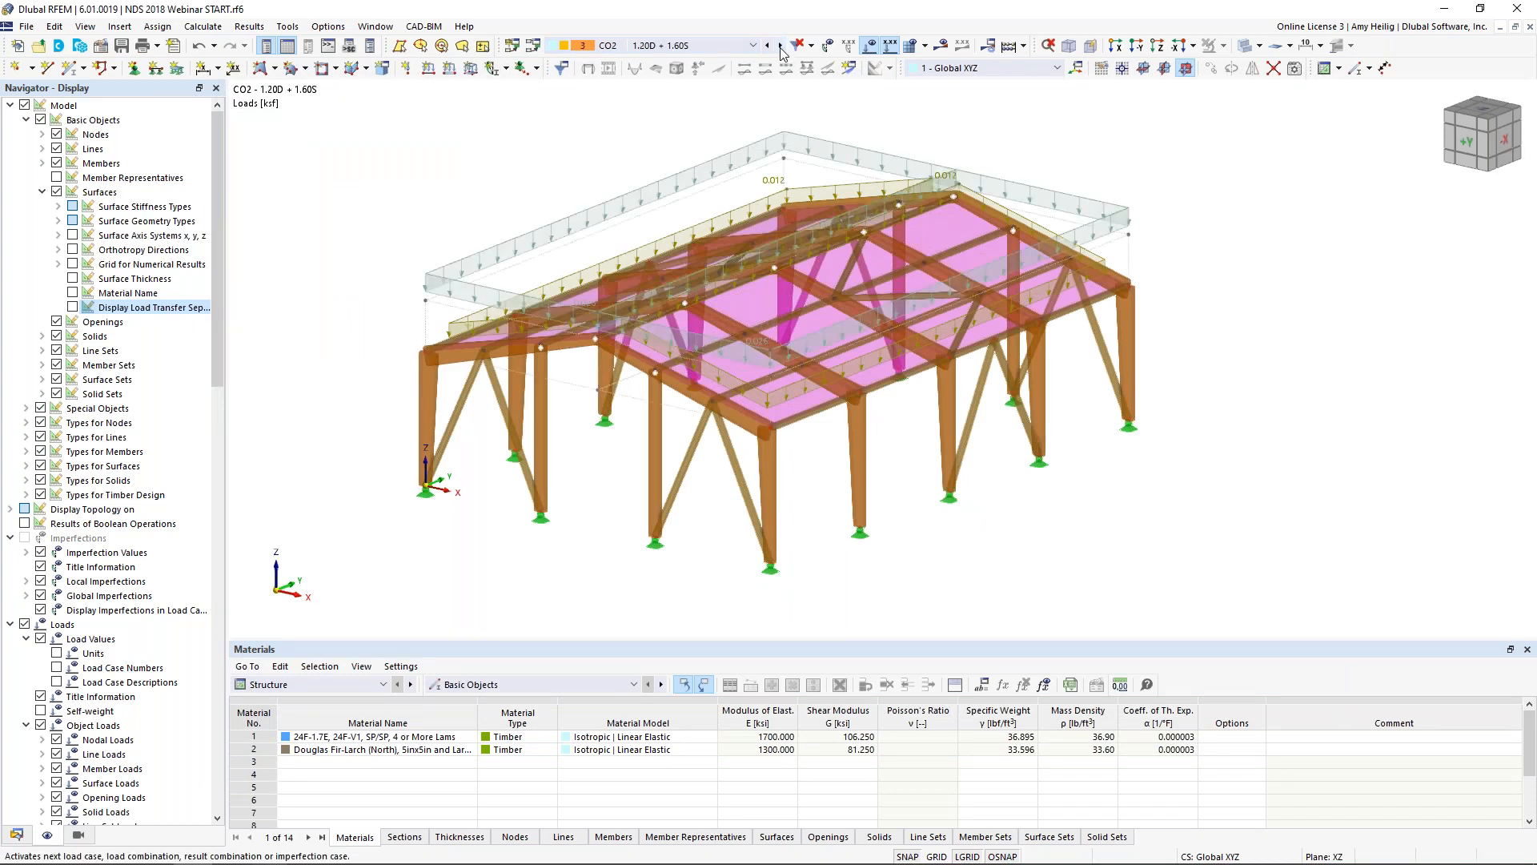
{"action": "left_click", "coordinate": [780, 46]}
{"action": "left_click", "coordinate": [780, 45]}
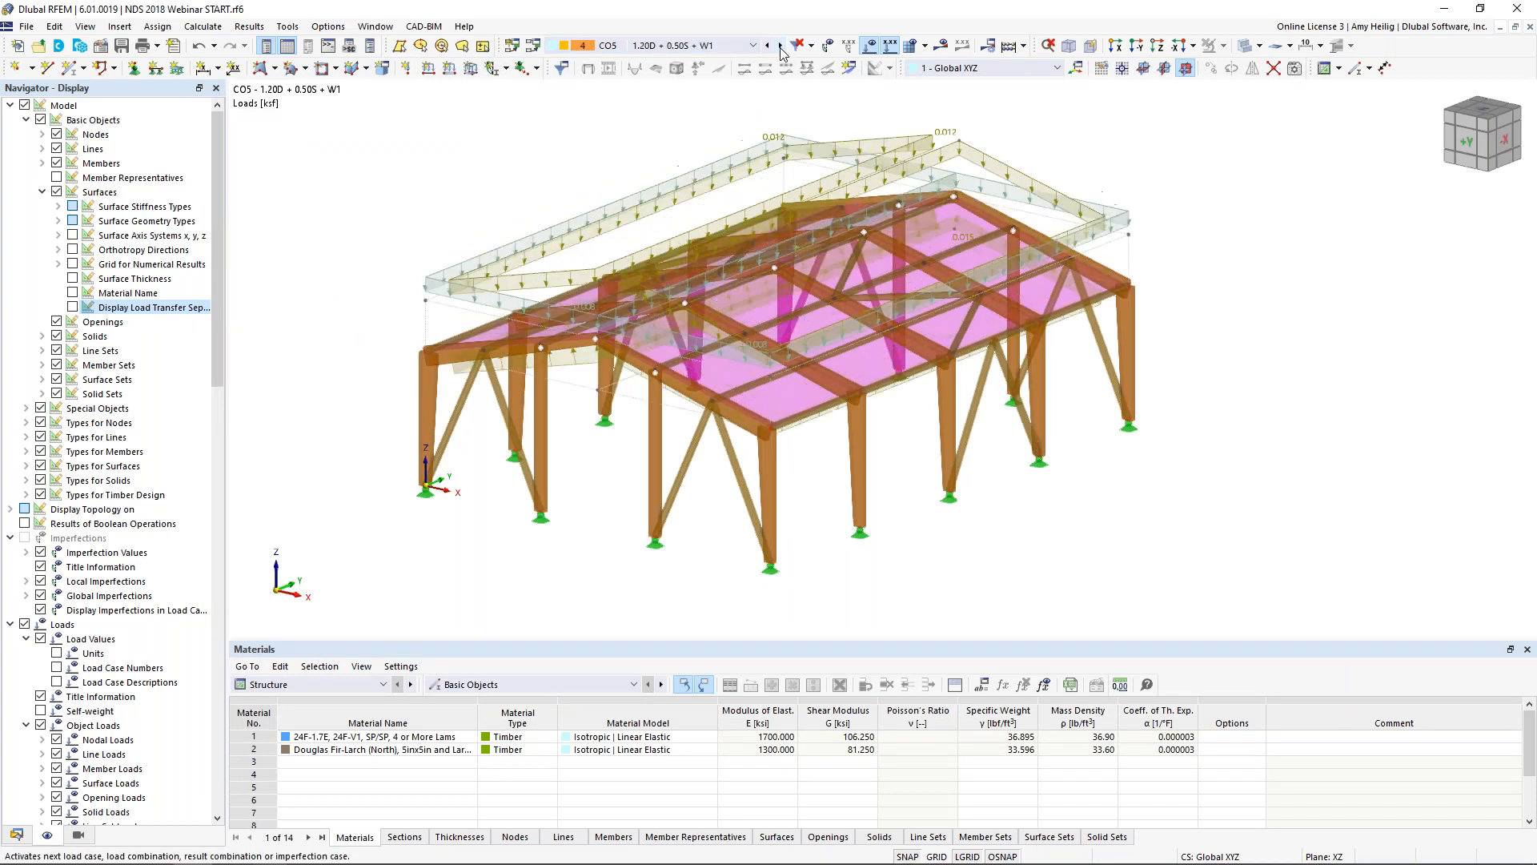
{"action": "left_click", "coordinate": [780, 46]}
{"action": "middle_click_drag", "start_coordinate": [589, 192], "coordinate": [592, 229]}
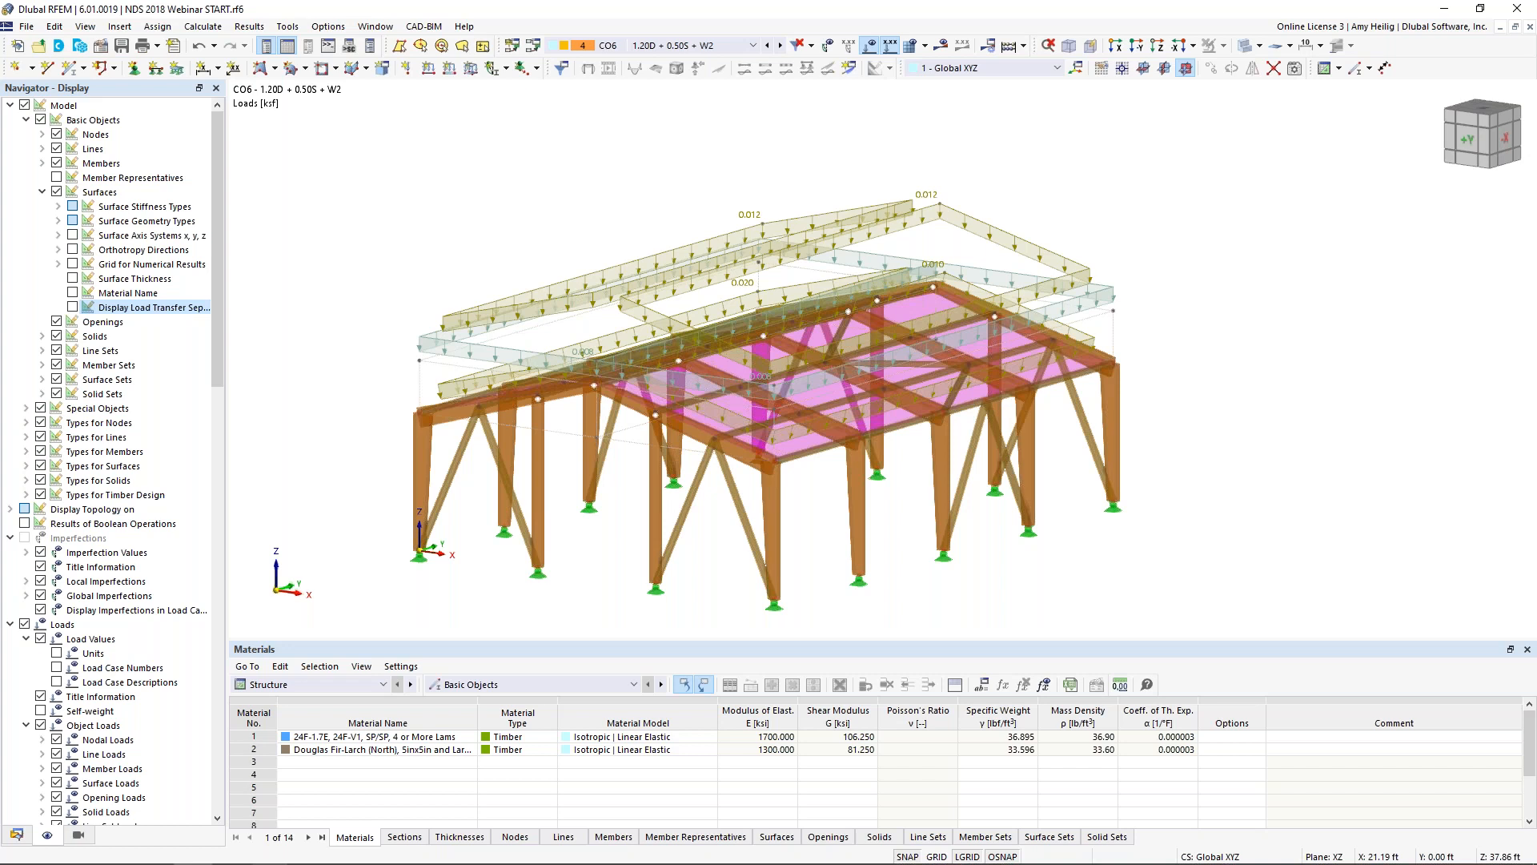
Hide the loads and assign Service Conditions 1 to all members of the structure
{"action": "left_click", "coordinate": [876, 46]}
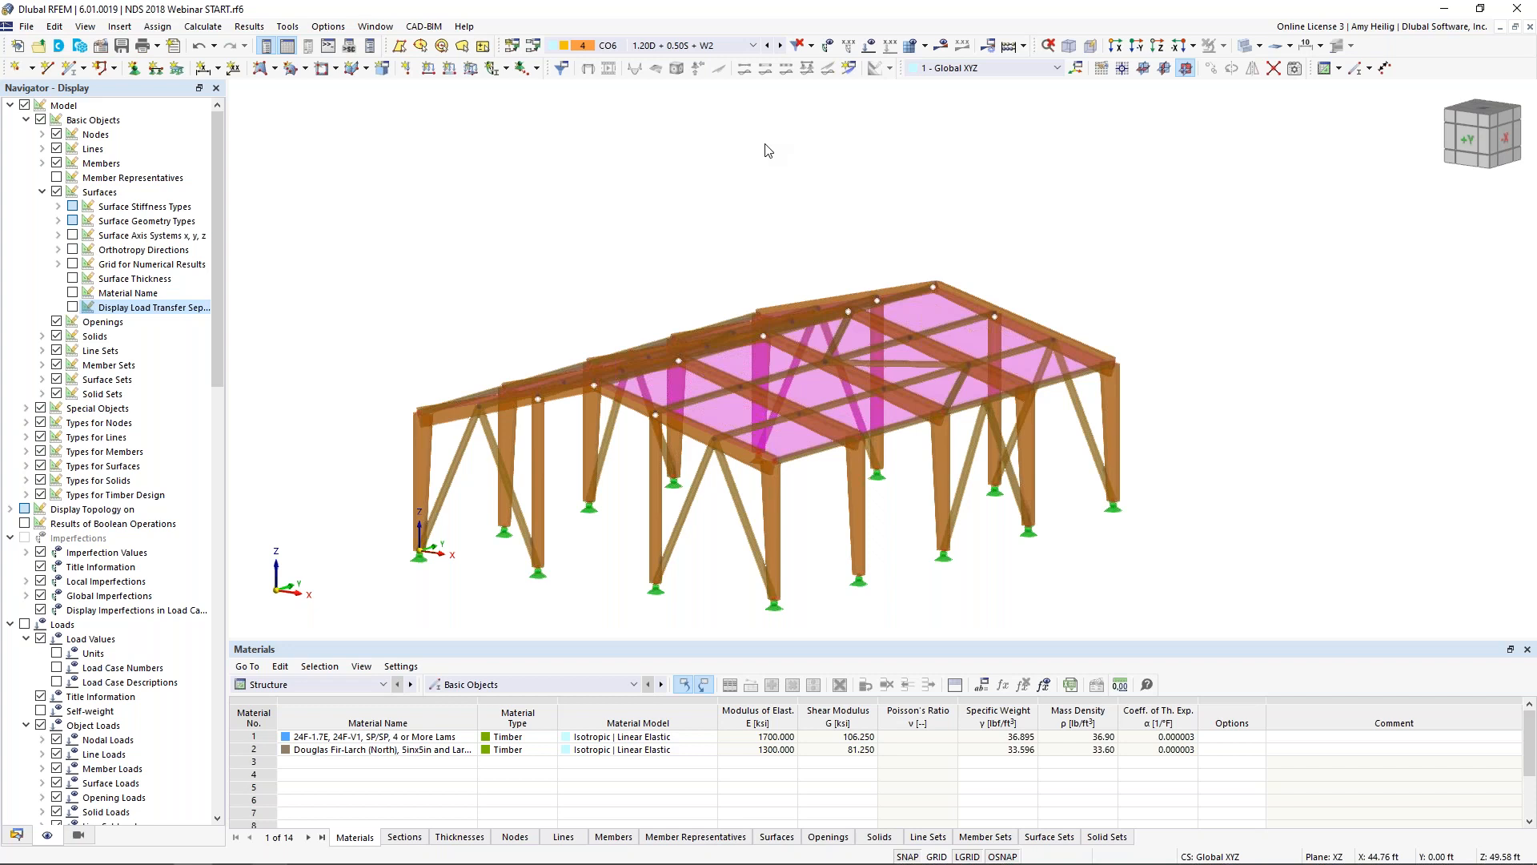
{"action": "middle_click_drag", "start_coordinate": [1028, 186], "coordinate": [1039, 128]}
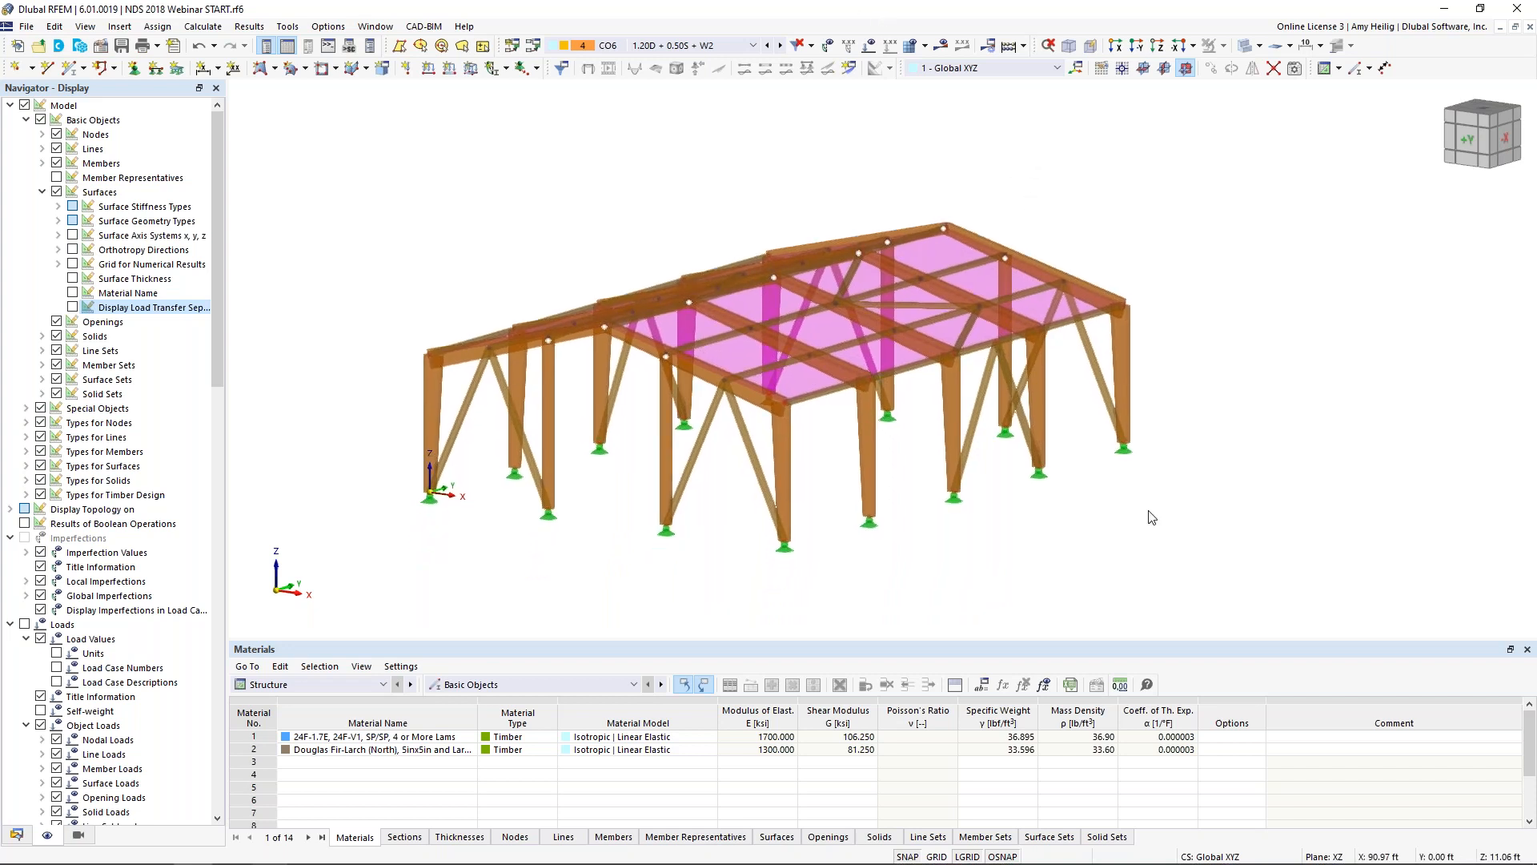
{"action": "left_click_drag", "start_coordinate": [1234, 601], "coordinate": [364, 186]}
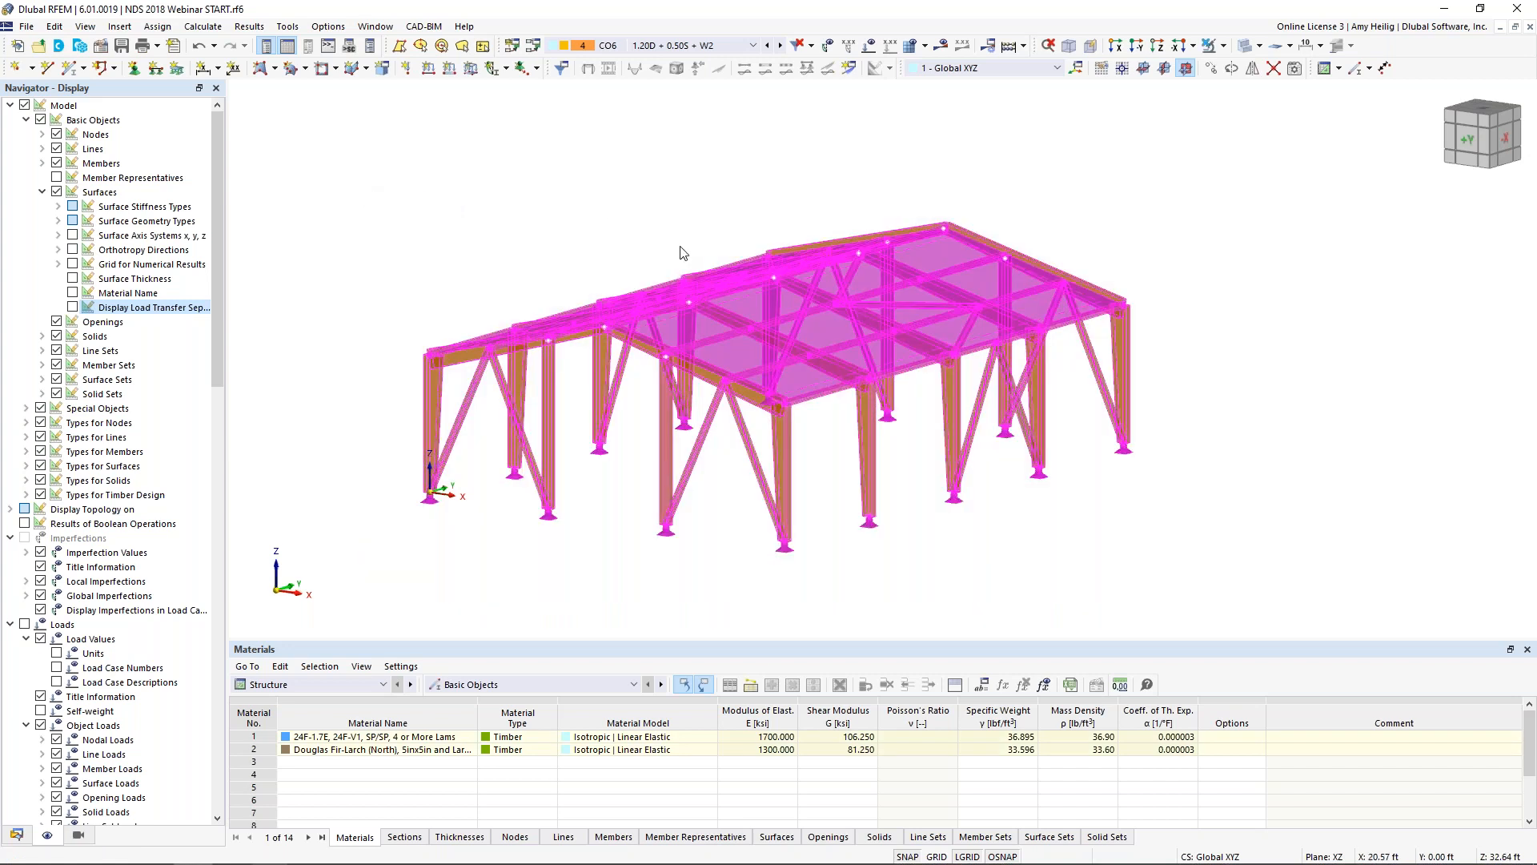
{"action": "double_click", "coordinate": [783, 439]}
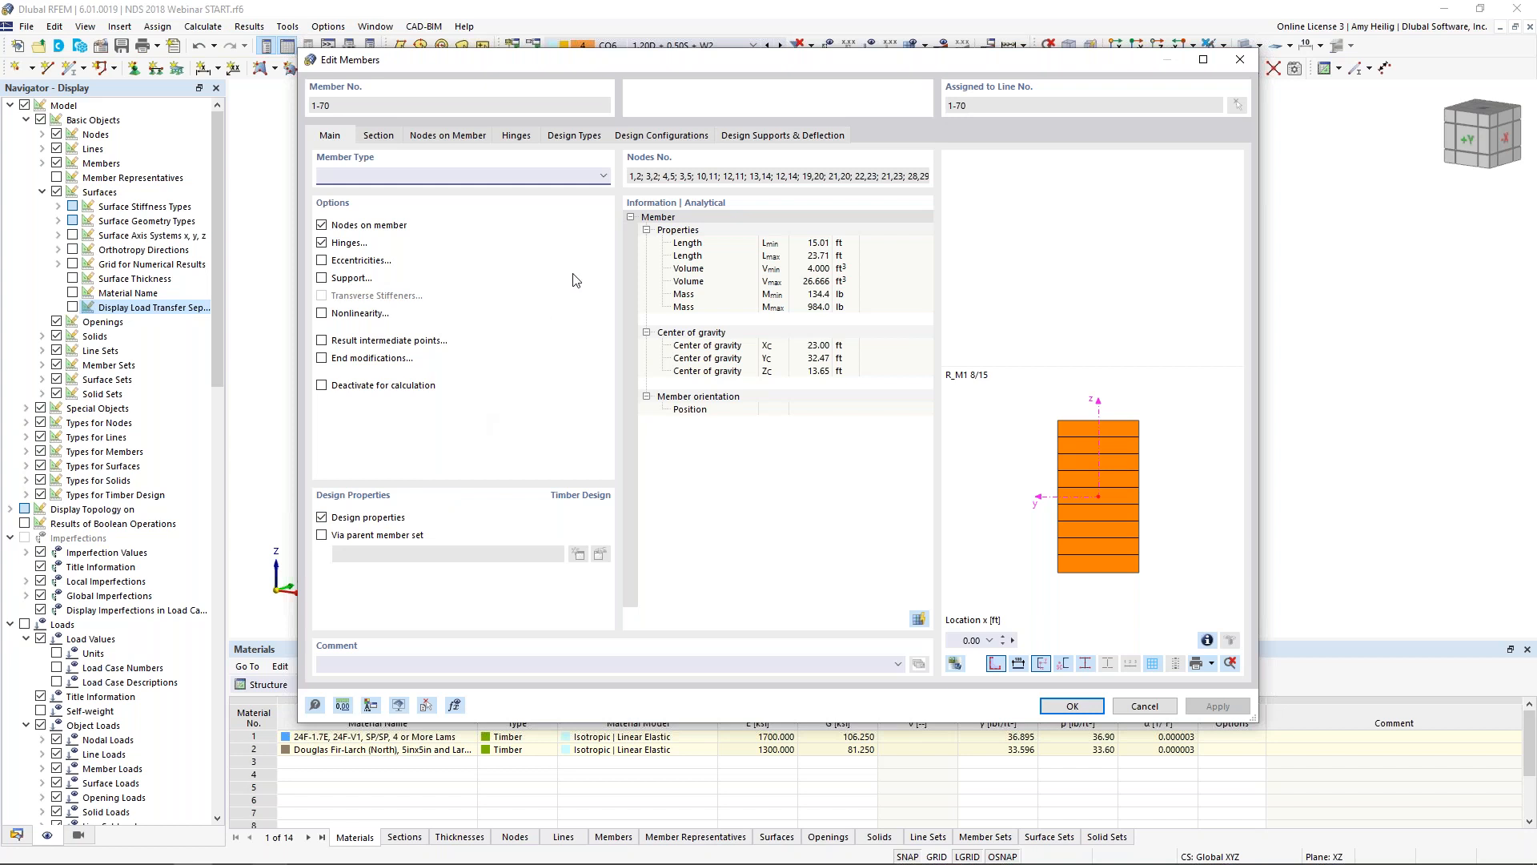
{"action": "left_click", "coordinate": [574, 136]}
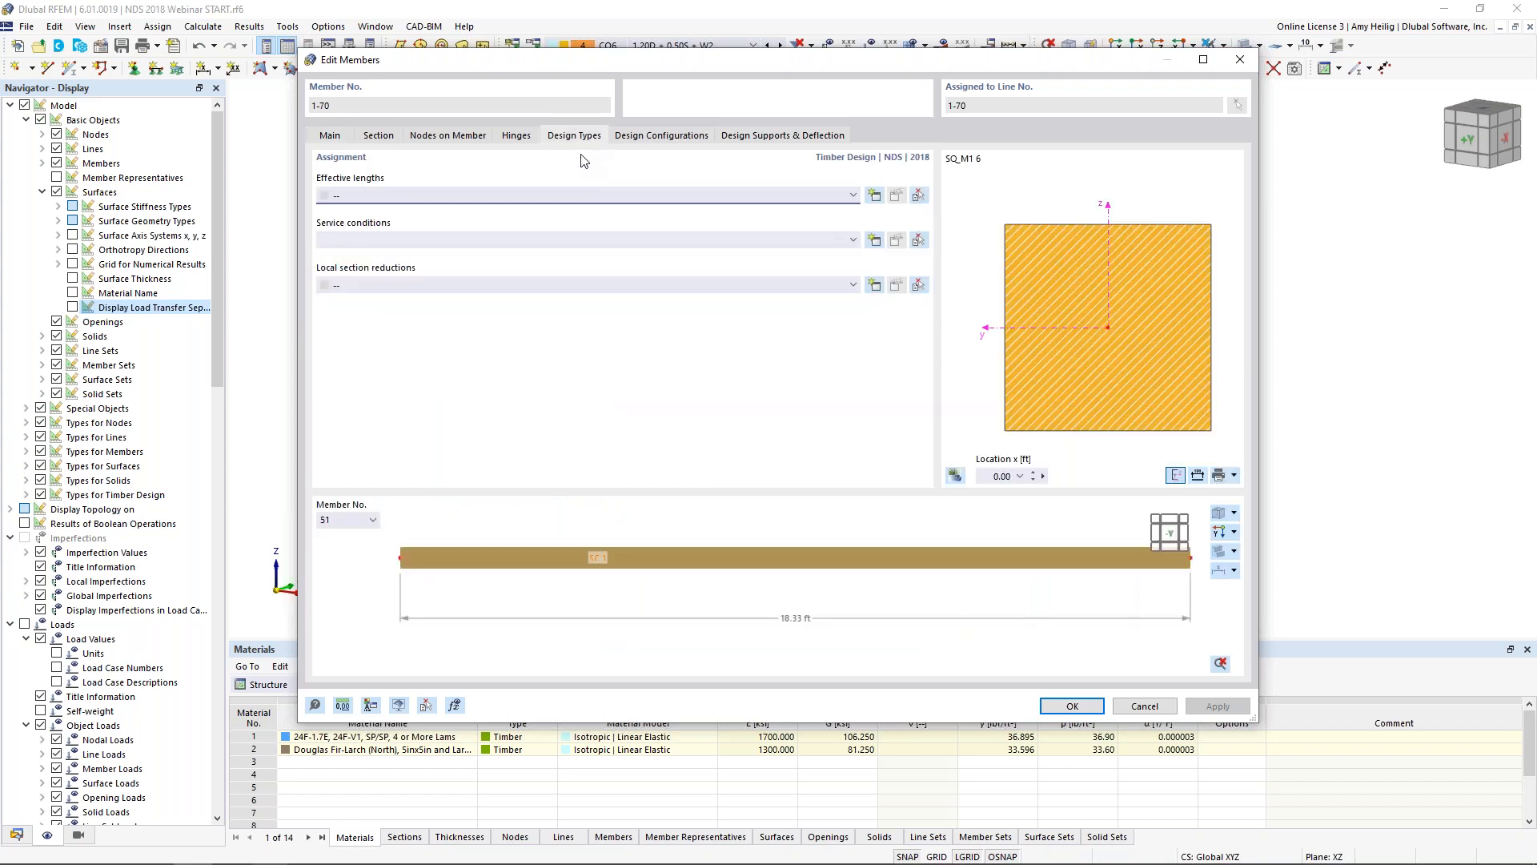
{"action": "left_click", "coordinate": [548, 239]}
{"action": "left_click", "coordinate": [532, 264]}
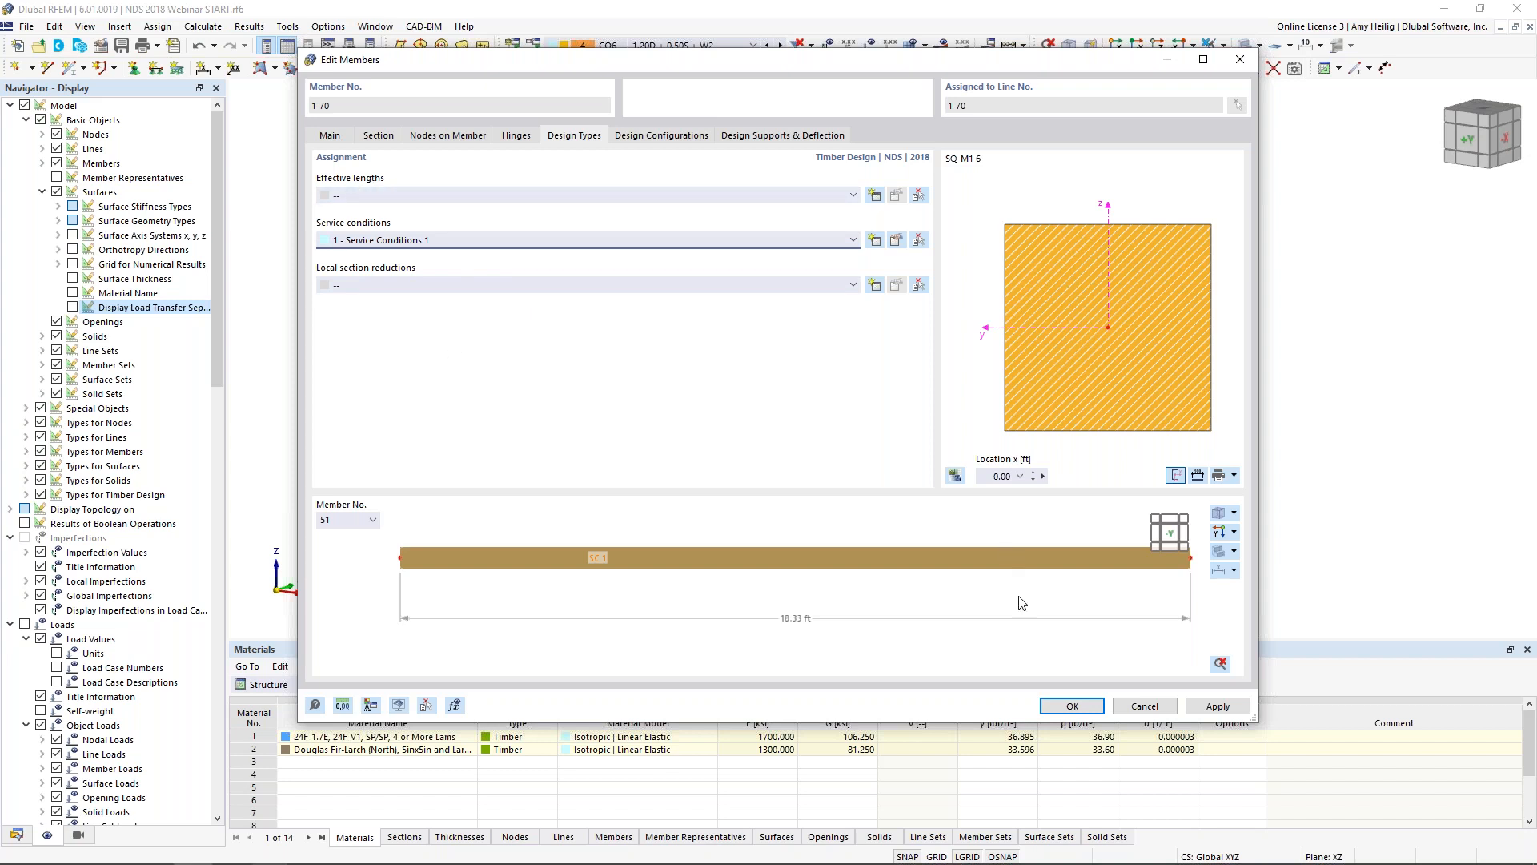
{"action": "key", "text": "Return"}
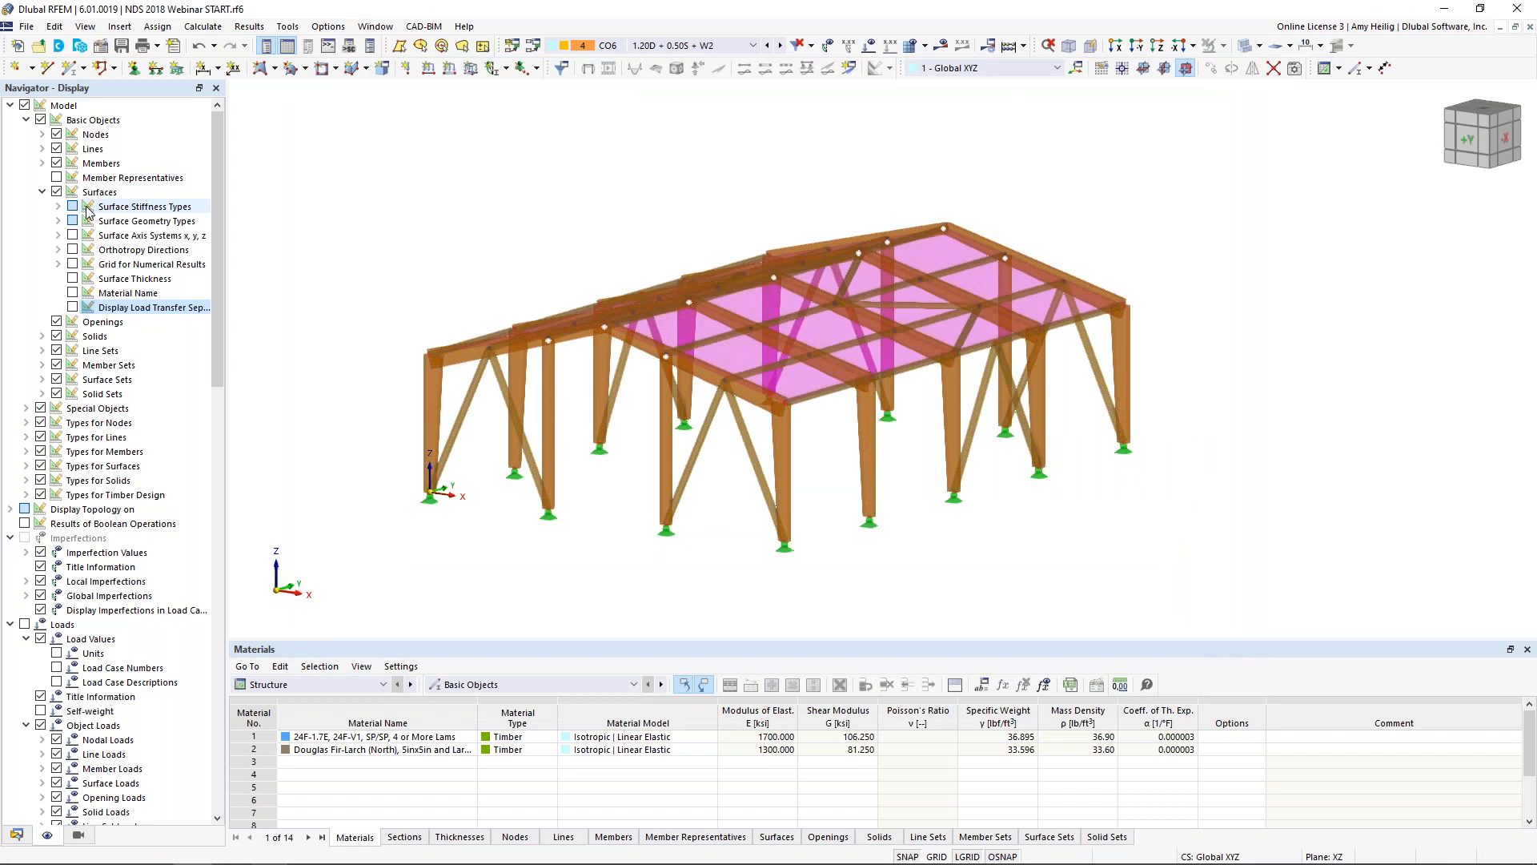
Hide the surfaces, show the member representatives, and display the model as a wireframe
{"action": "left_click", "coordinate": [57, 193]}
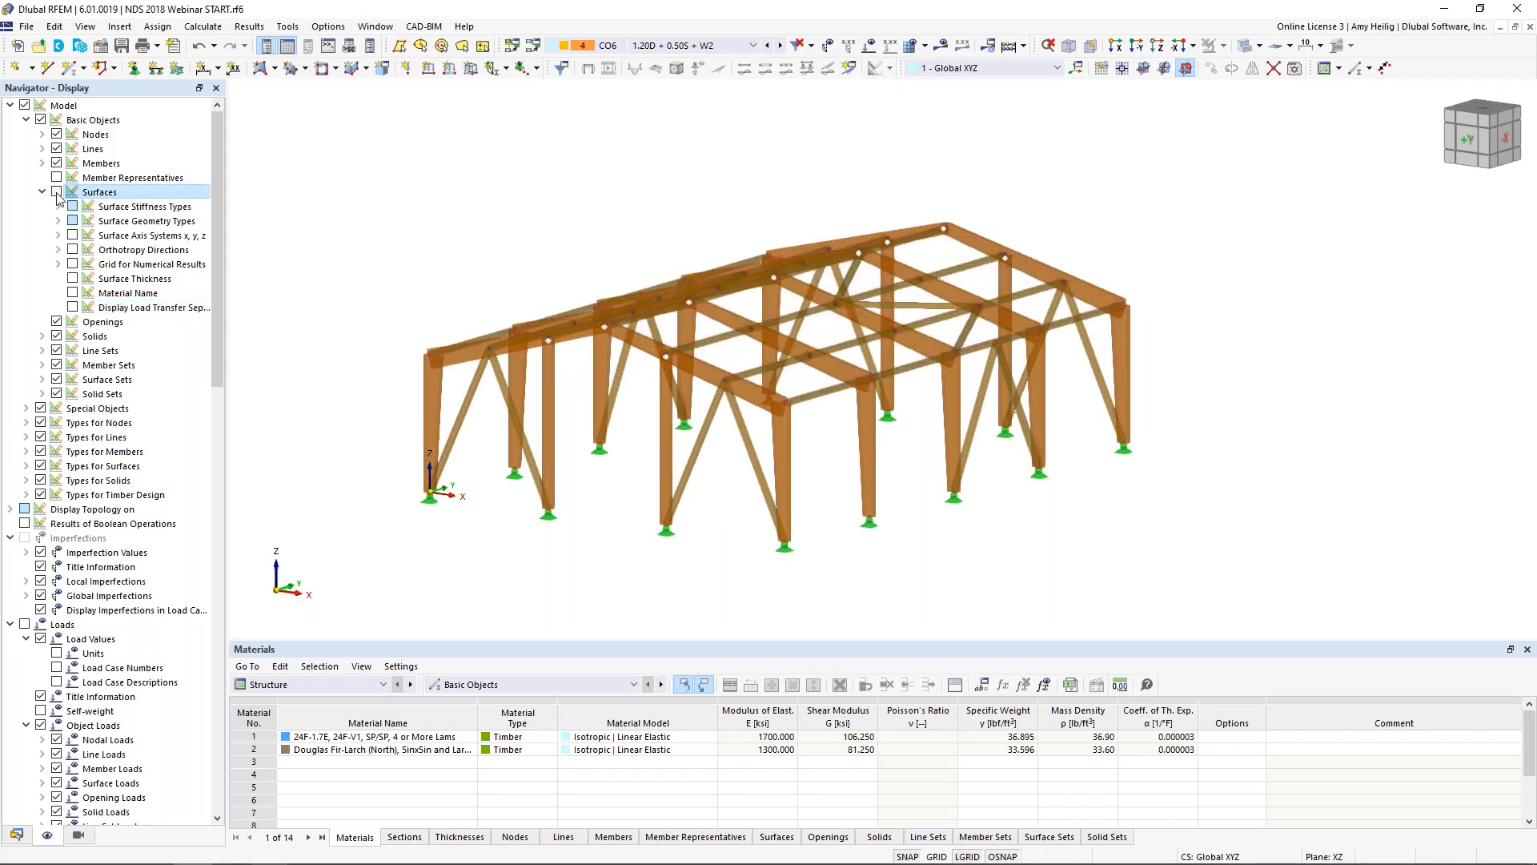
{"action": "left_click", "coordinate": [56, 177]}
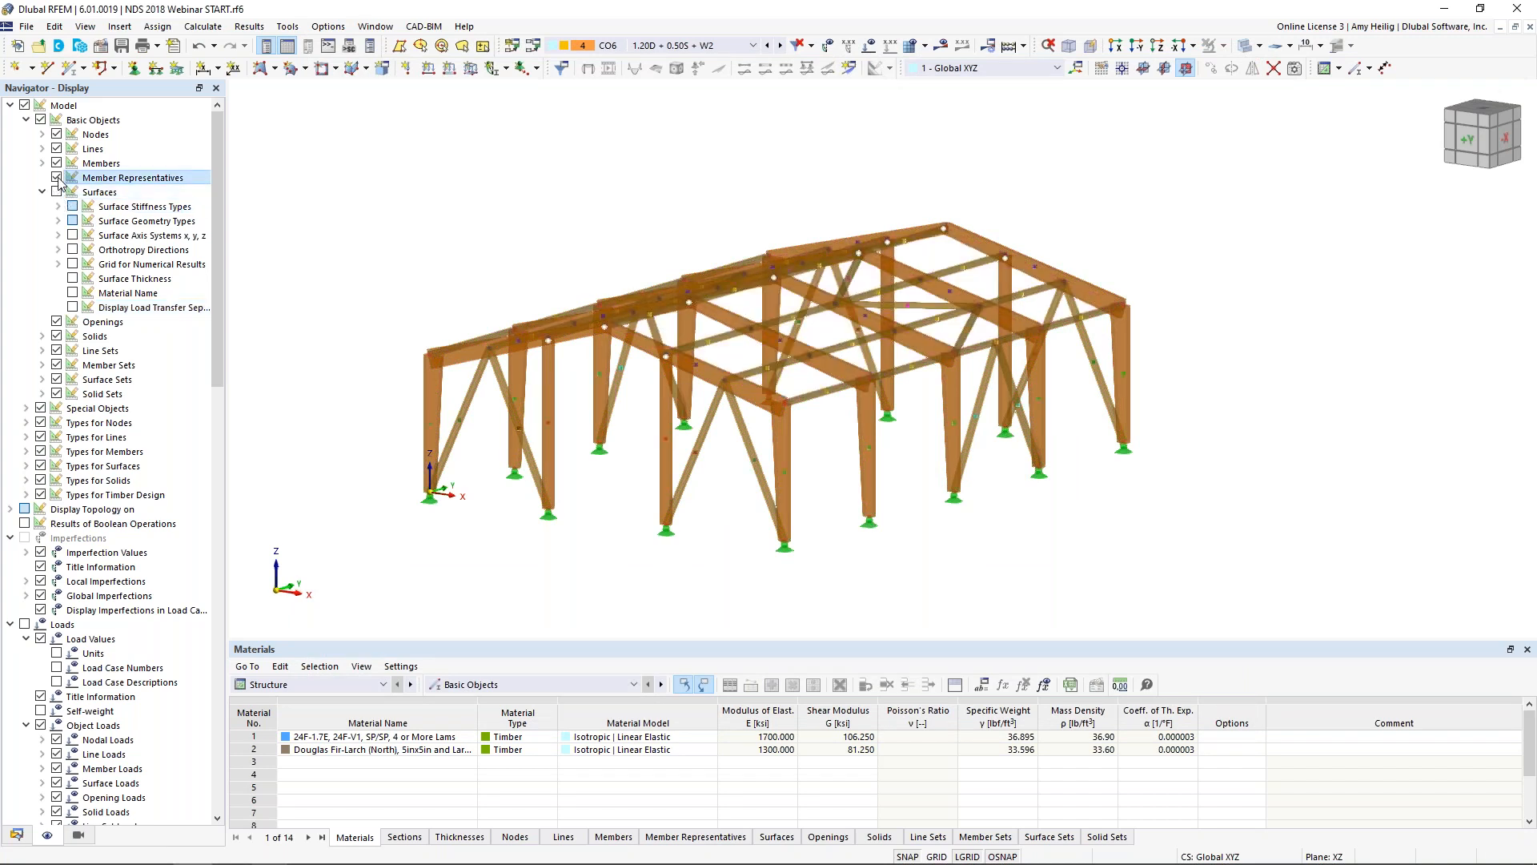
{"action": "left_click", "coordinate": [1245, 45]}
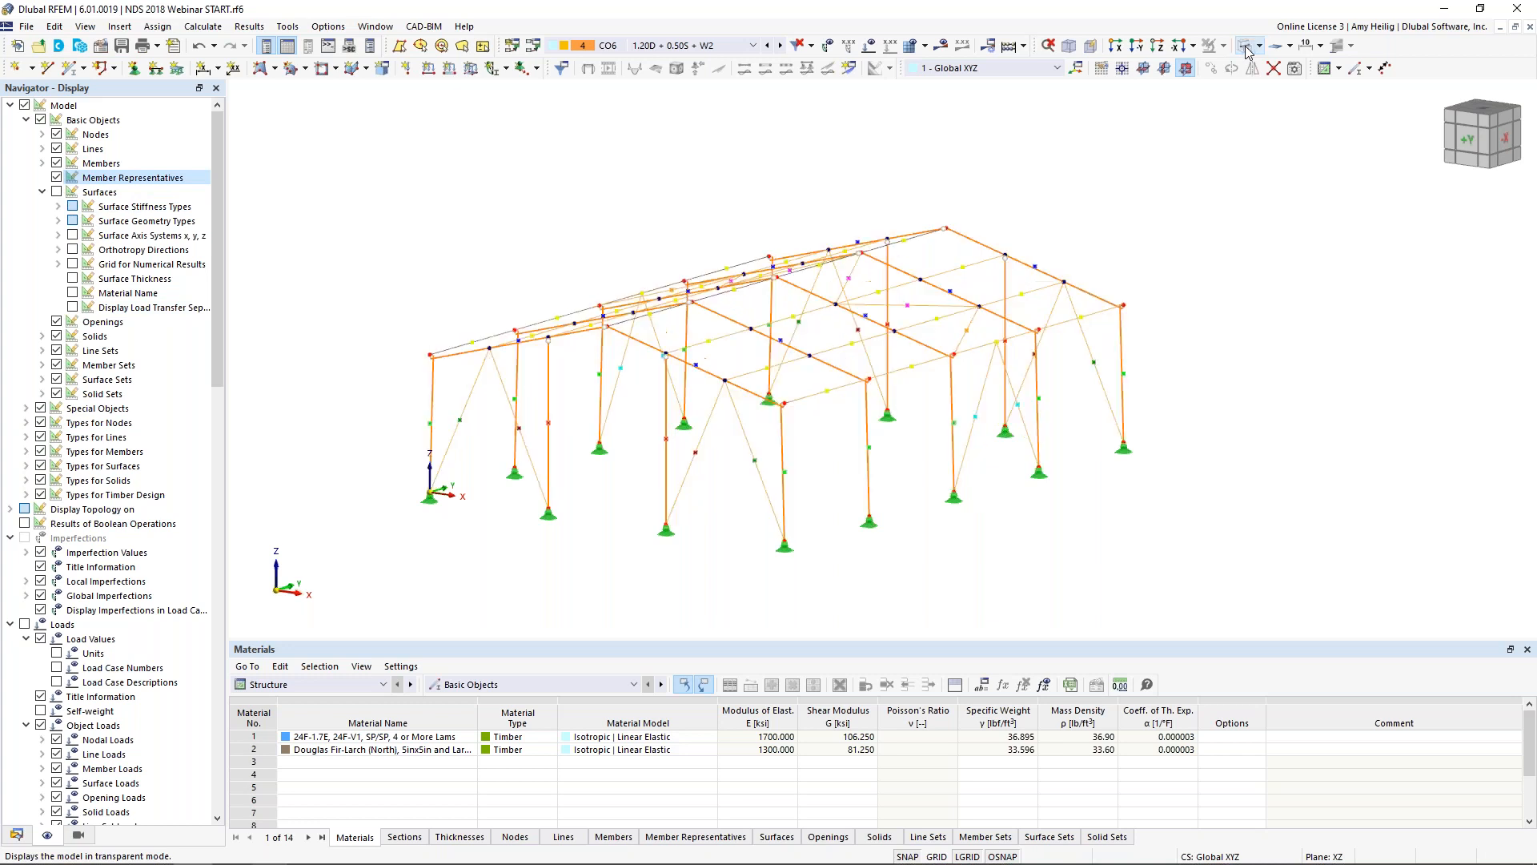
{"action": "middle_click_drag", "start_coordinate": [1165, 206], "coordinate": [1168, 242], "text": "ctrl"}
{"action": "scroll", "coordinate": [677, 433], "scroll_direction": "up", "scroll_amount": 1}
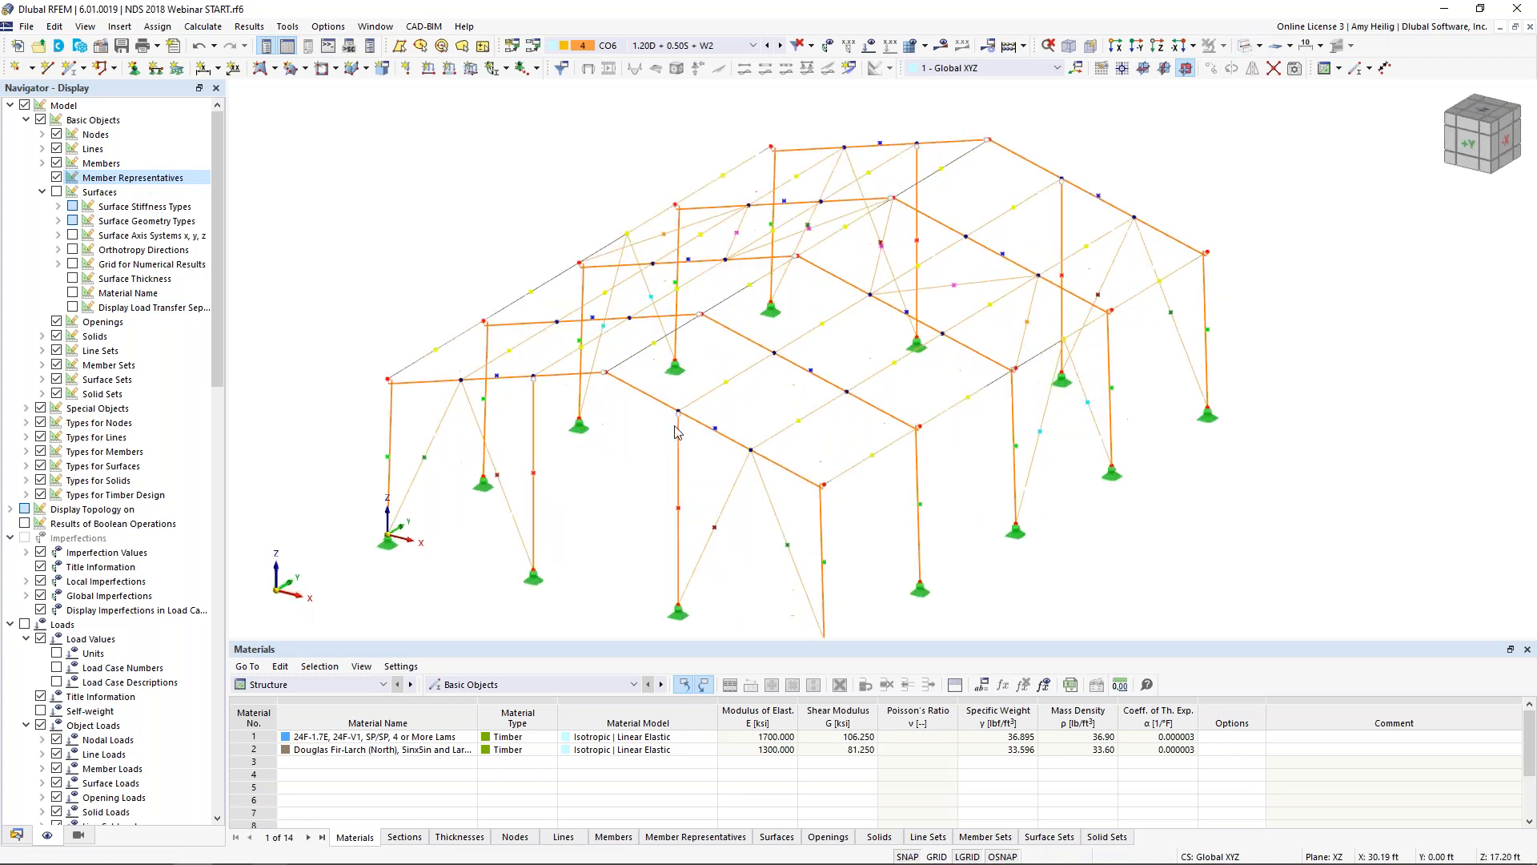
{"action": "middle_click_drag", "start_coordinate": [697, 399], "coordinate": [708, 391]}
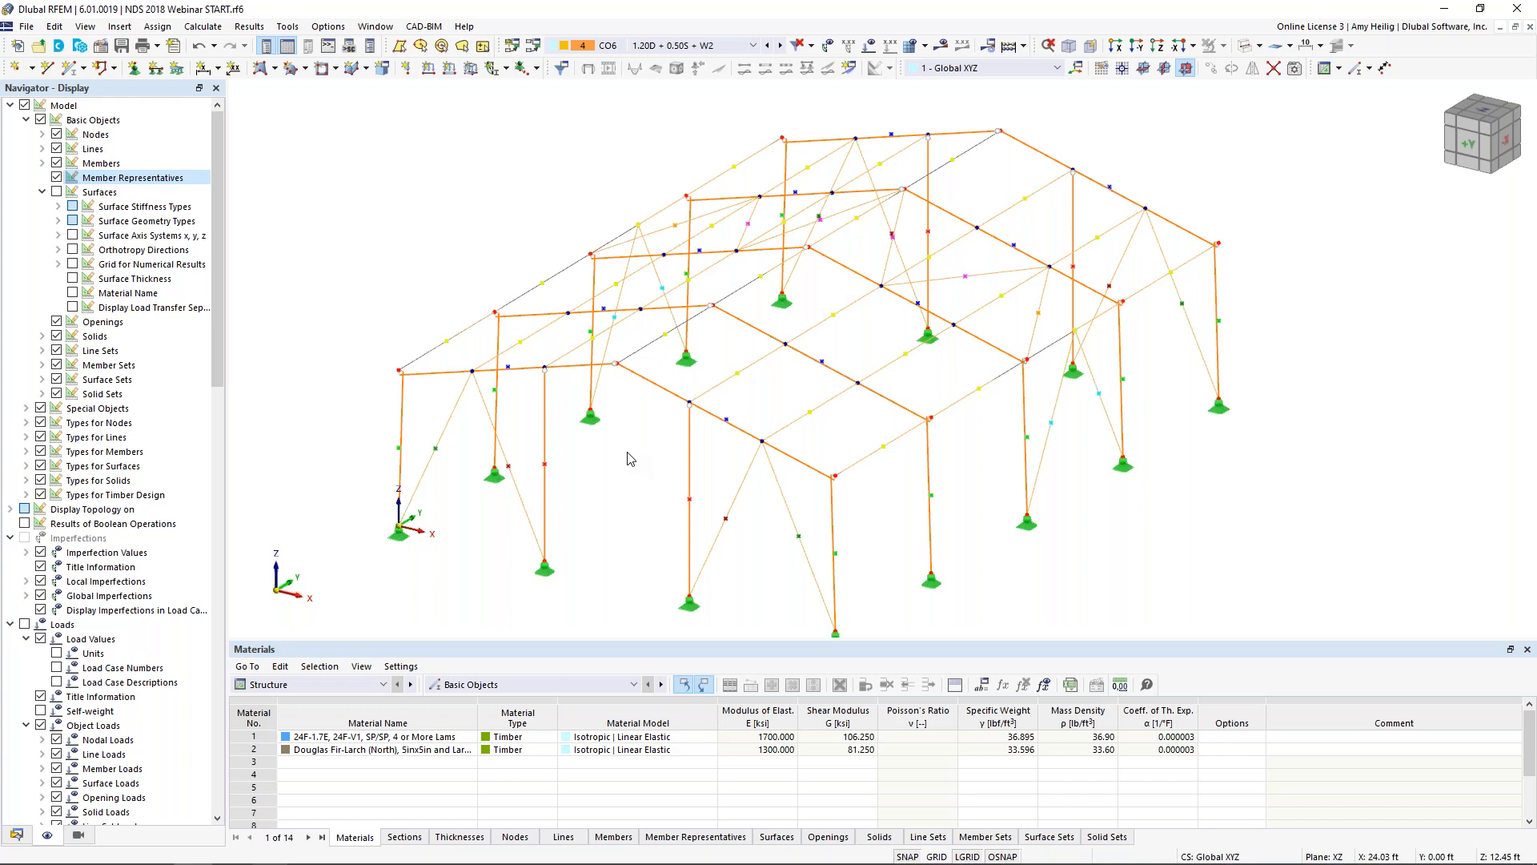
Add the comment "End Frame" to the four sloped roof beams of the two end frames (members 2, 4, 18, 20)
{"action": "left_click", "coordinate": [640, 375]}
{"action": "left_click", "coordinate": [574, 369], "text": "ctrl"}
{"action": "left_click", "coordinate": [994, 136], "text": "ctrl"}
{"action": "left_click", "coordinate": [1021, 149], "text": "ctrl"}
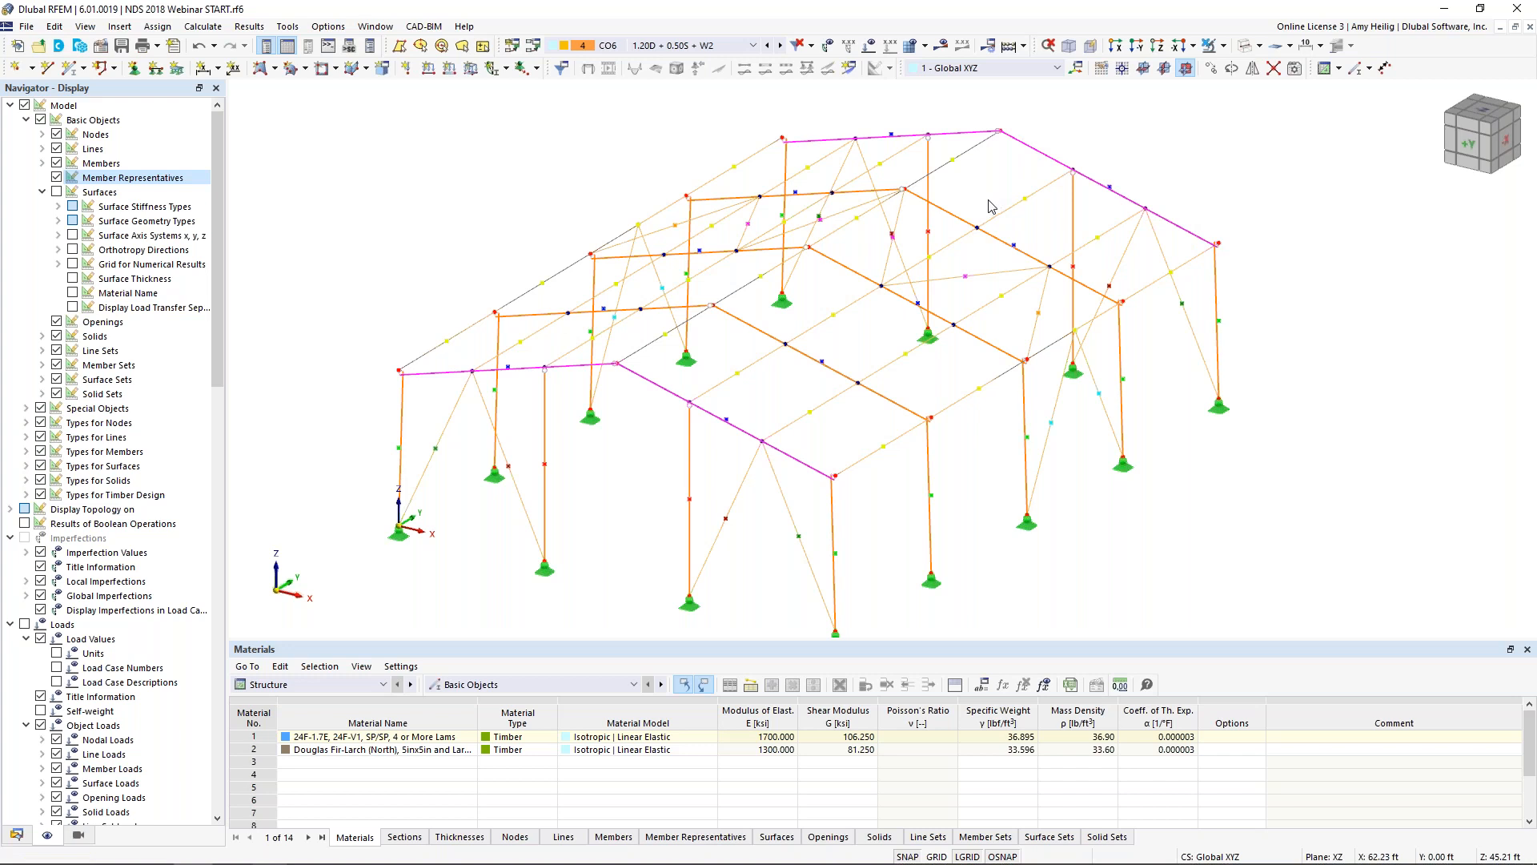
{"action": "double_click", "coordinate": [657, 390]}
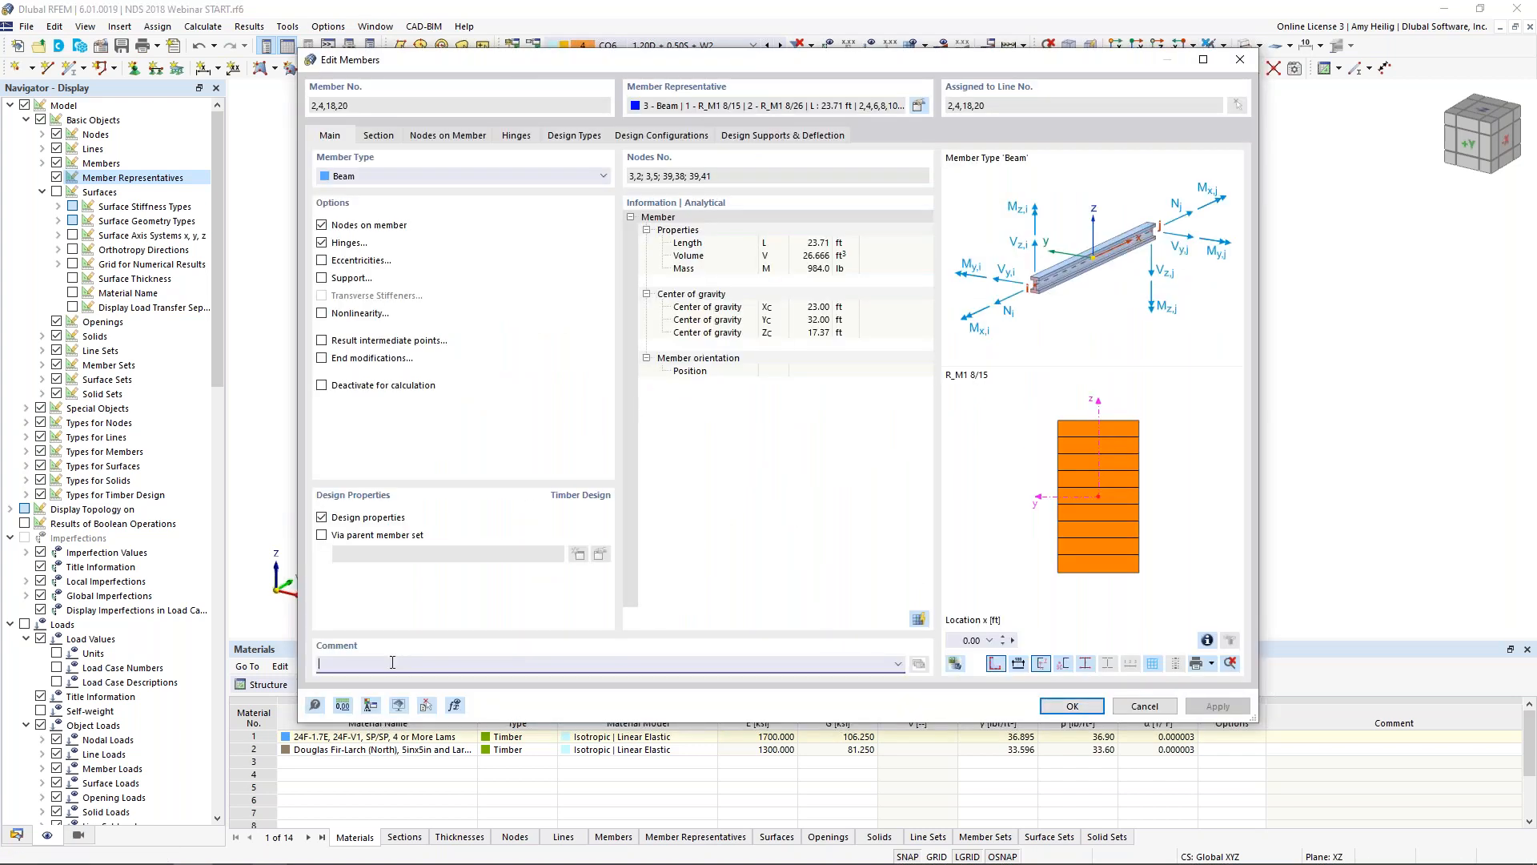
{"action": "type", "text": "End Frame"}
{"action": "left_click", "coordinate": [1053, 708]}
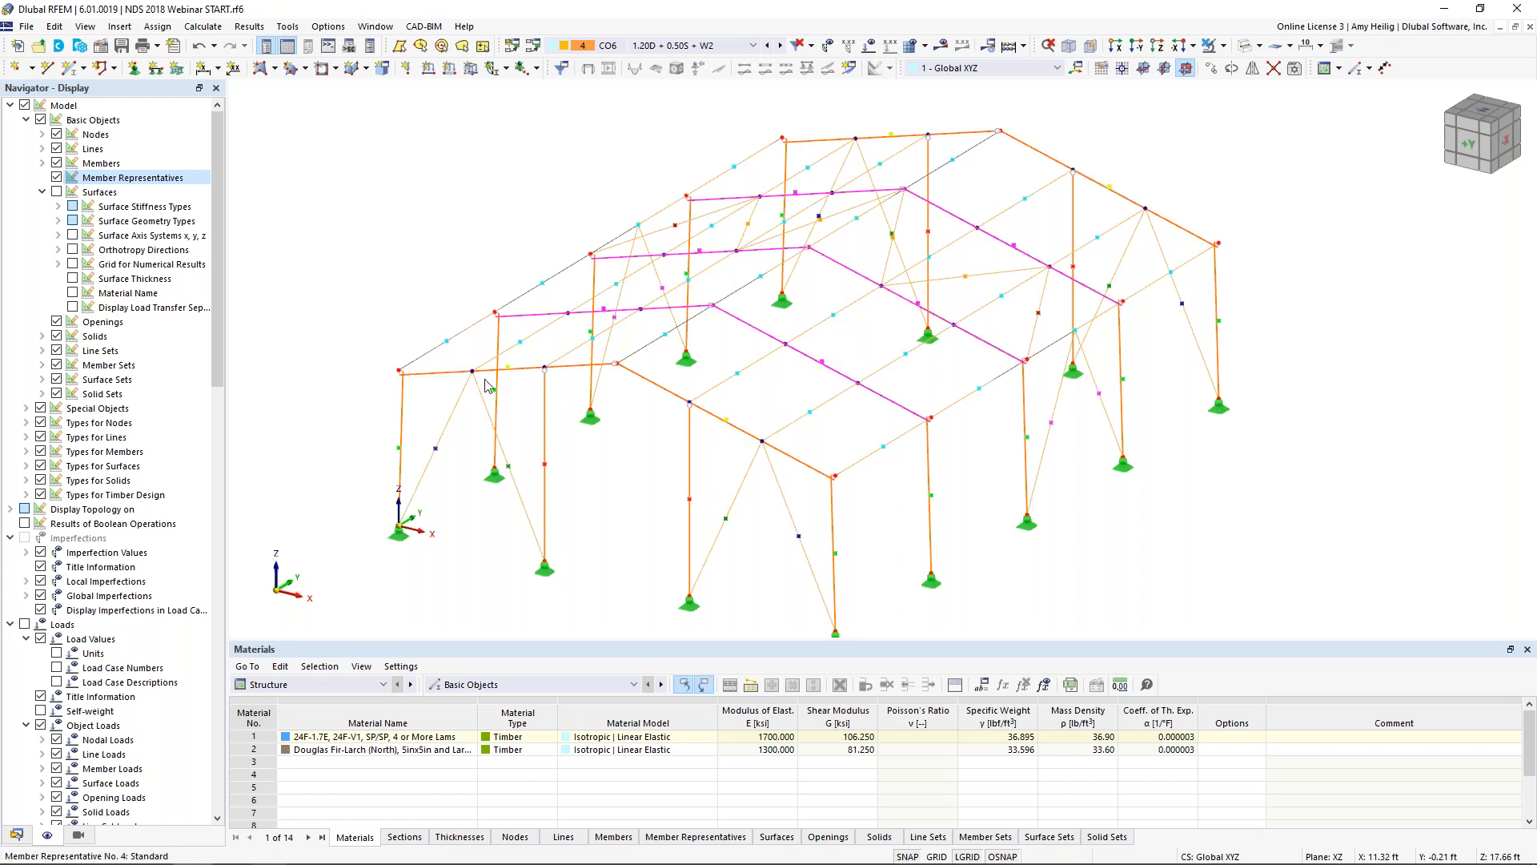
List the member representatives in the model data and highlight the representative of the end frame roof beams
{"action": "left_click", "coordinate": [16, 835]}
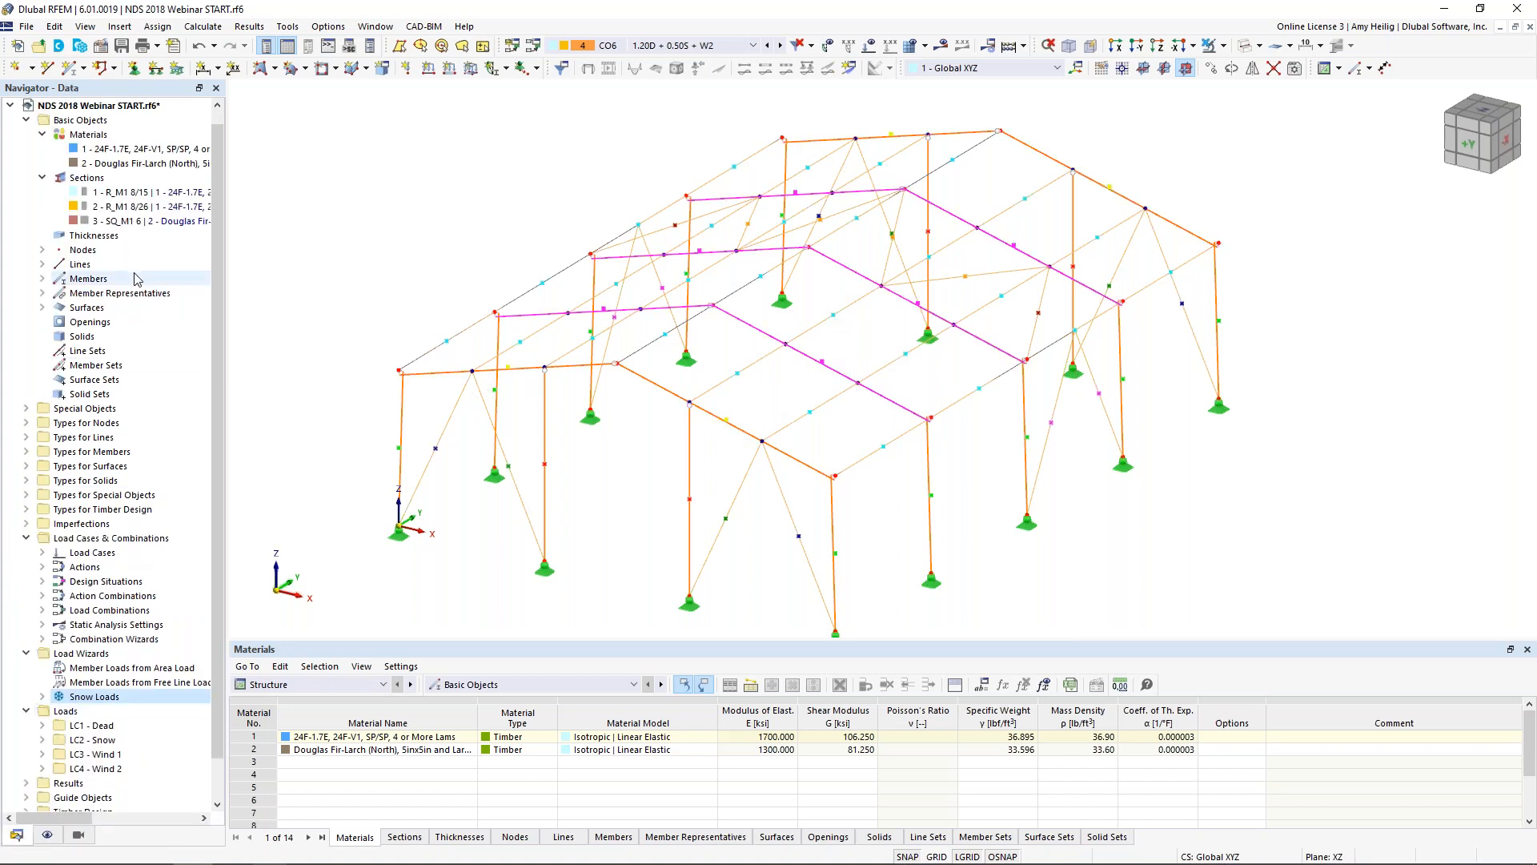
{"action": "left_click", "coordinate": [43, 293]}
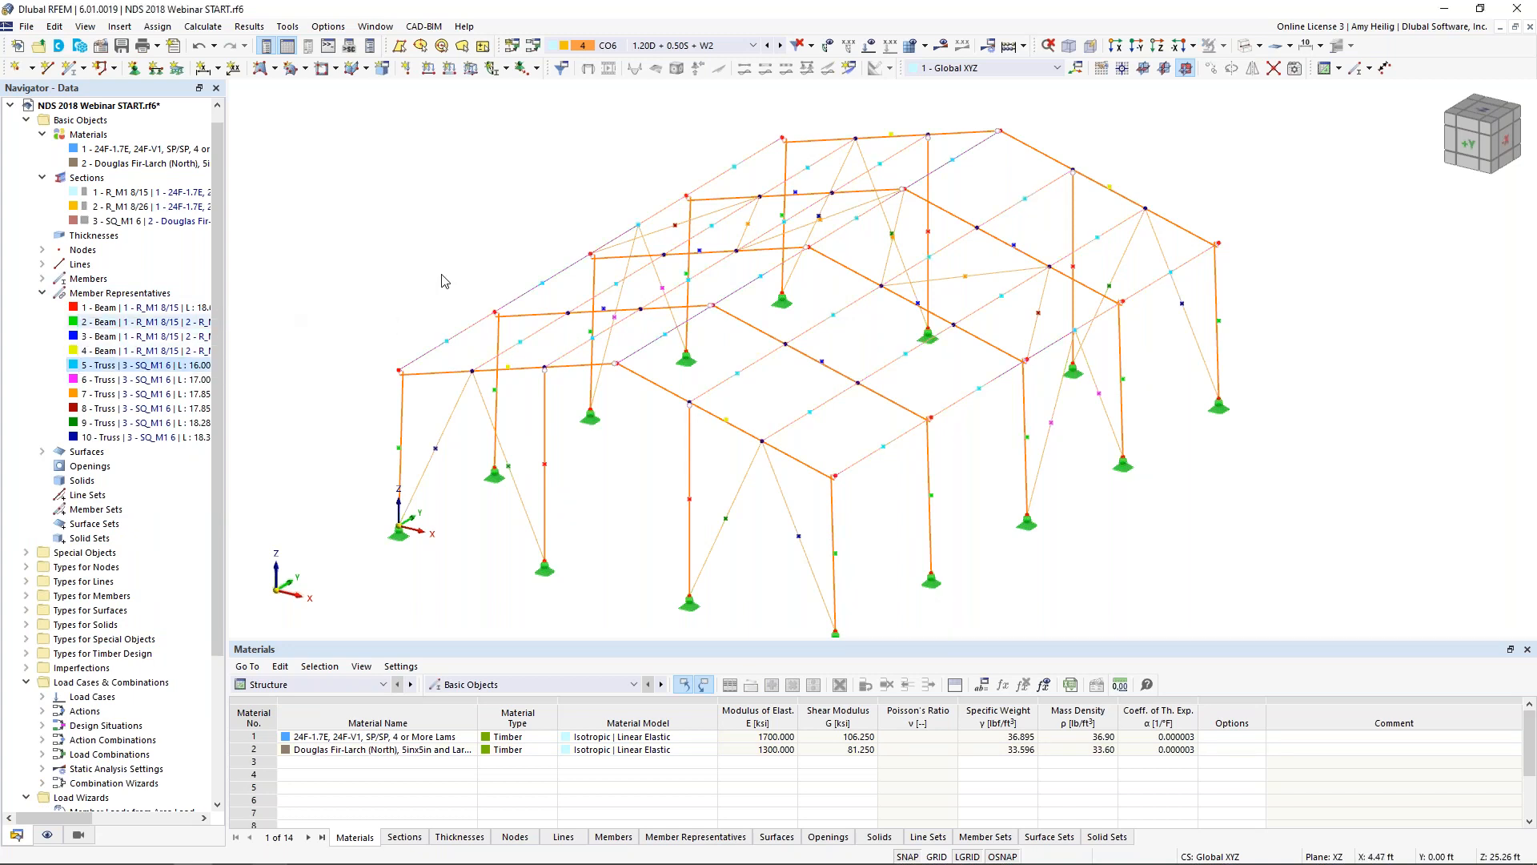
{"action": "left_click", "coordinate": [727, 426]}
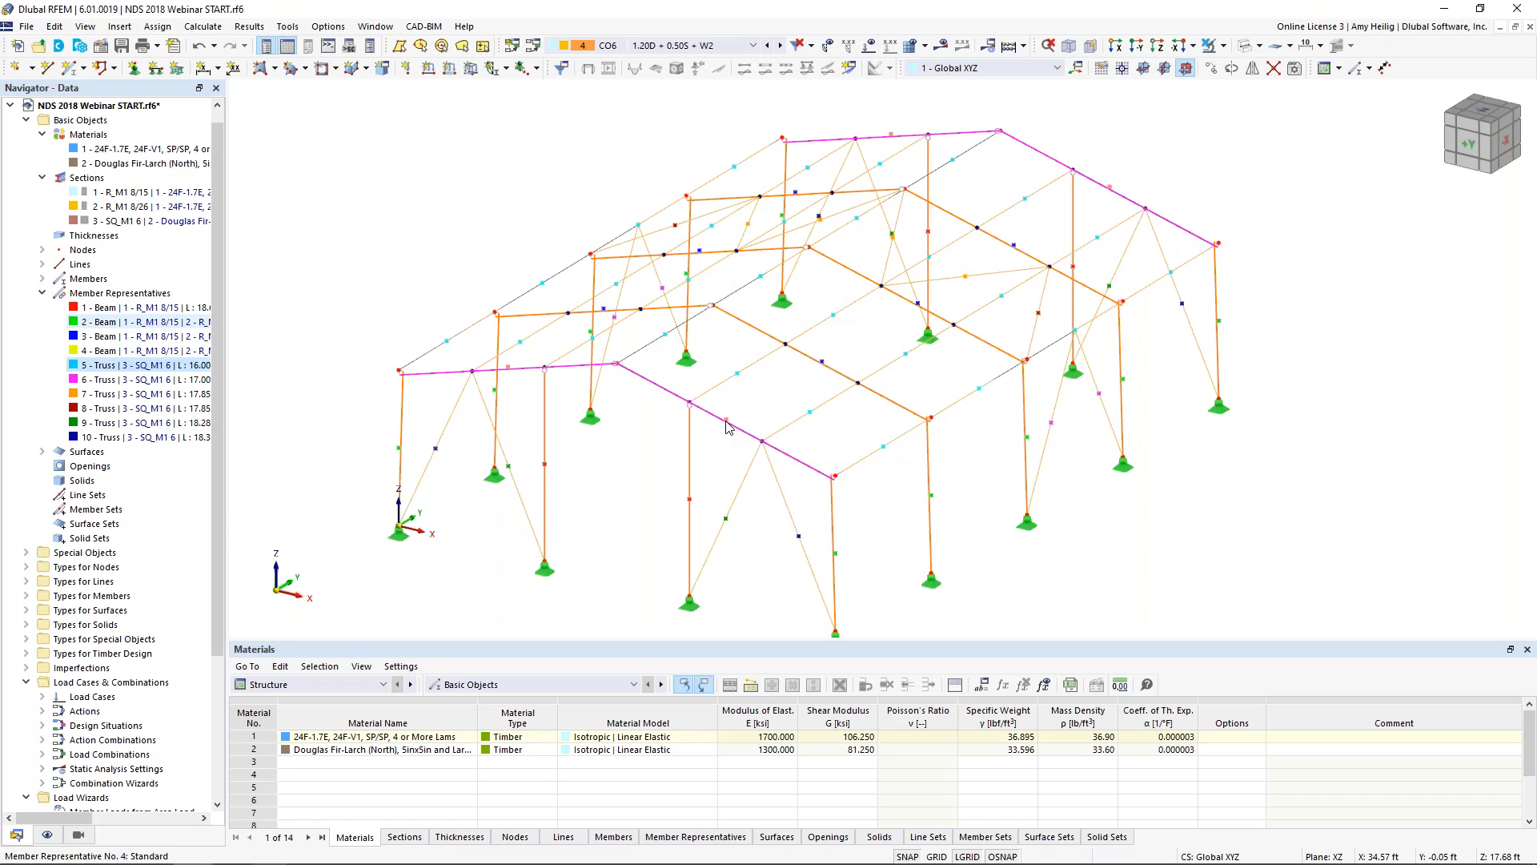
Open the design types of the end frame roof beam representative and show its preview in isometric view
{"action": "double_click", "coordinate": [727, 426]}
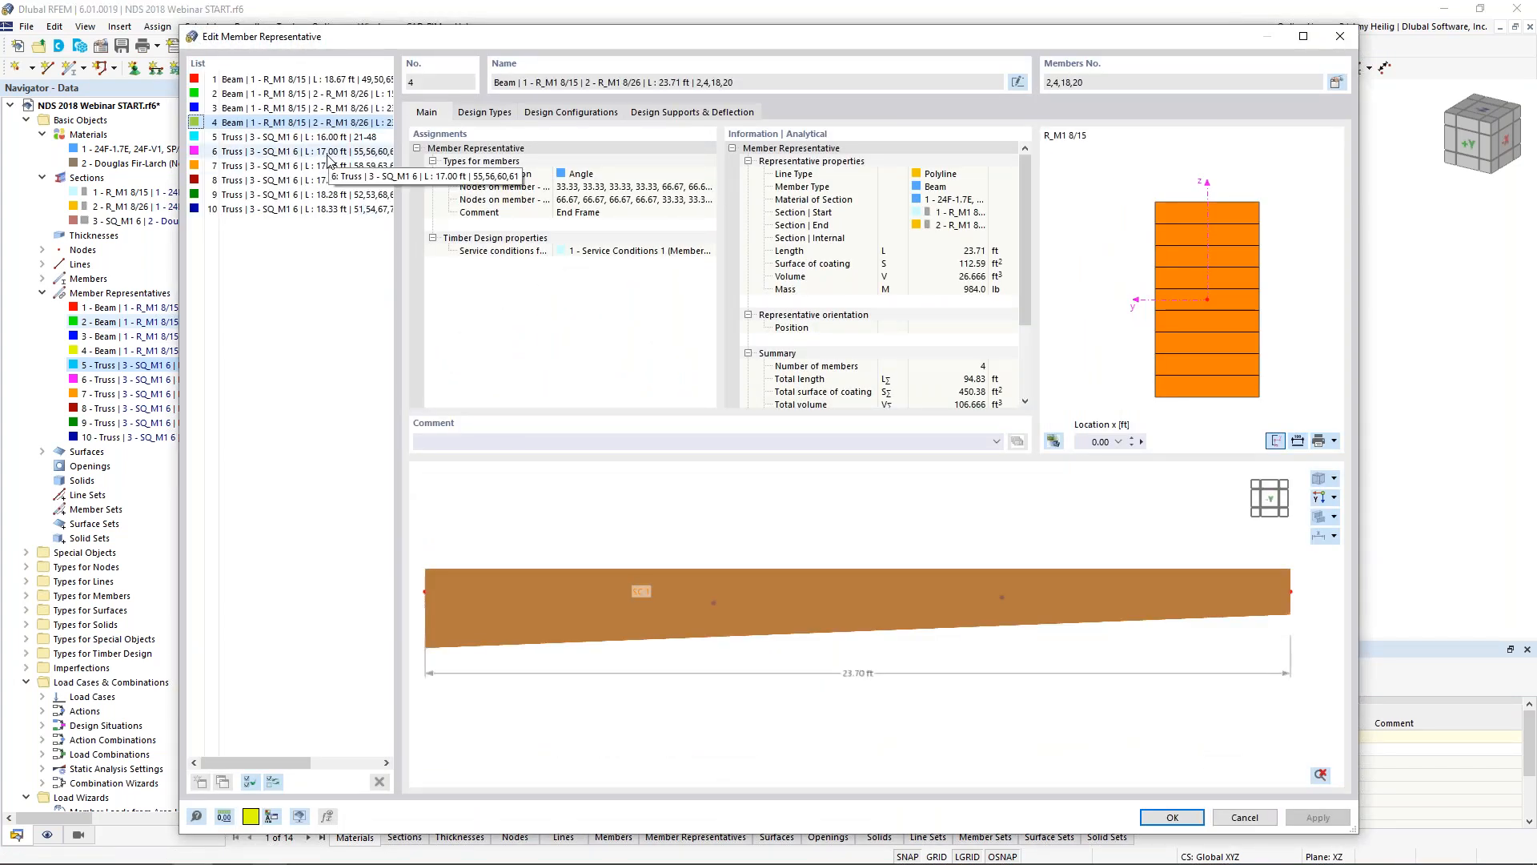
{"action": "left_click", "coordinate": [496, 117]}
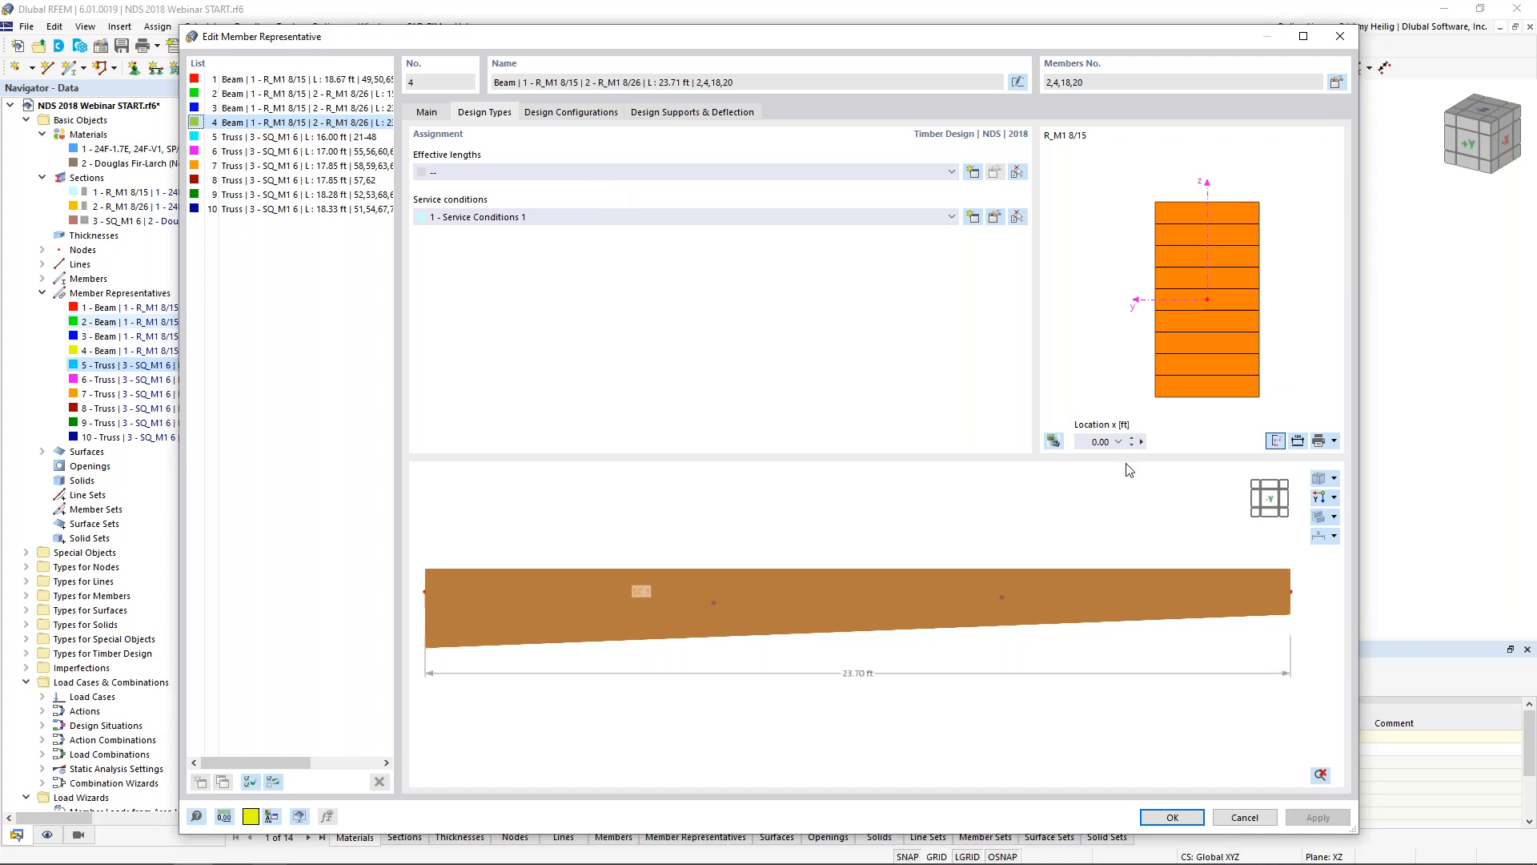
{"action": "left_click", "coordinate": [1320, 494]}
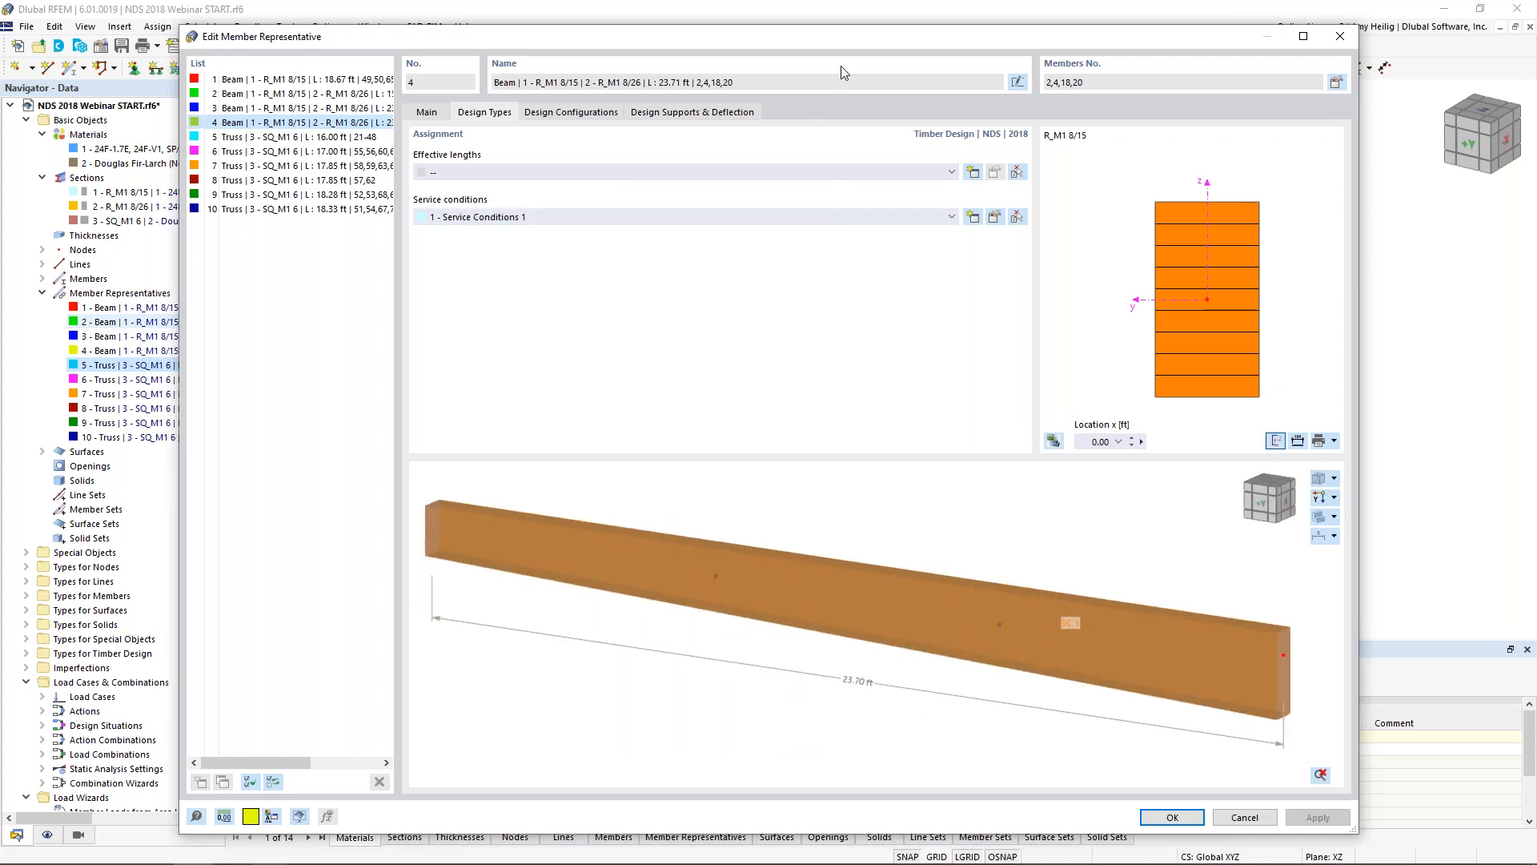
{"action": "left_click_drag", "start_coordinate": [850, 37], "coordinate": [755, 583]}
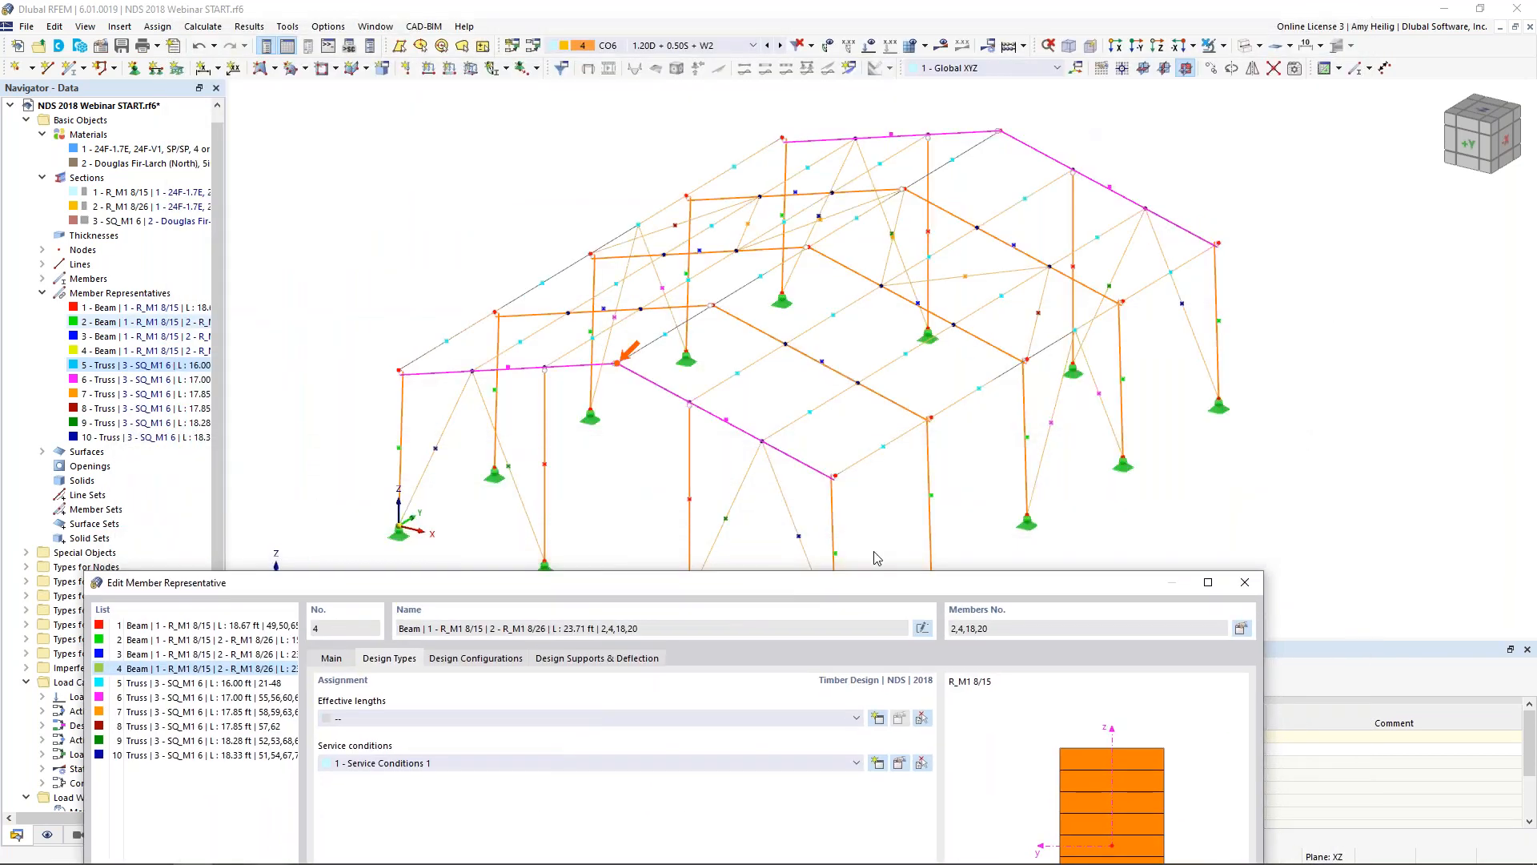
{"action": "left_click_drag", "start_coordinate": [853, 588], "coordinate": [991, 71]}
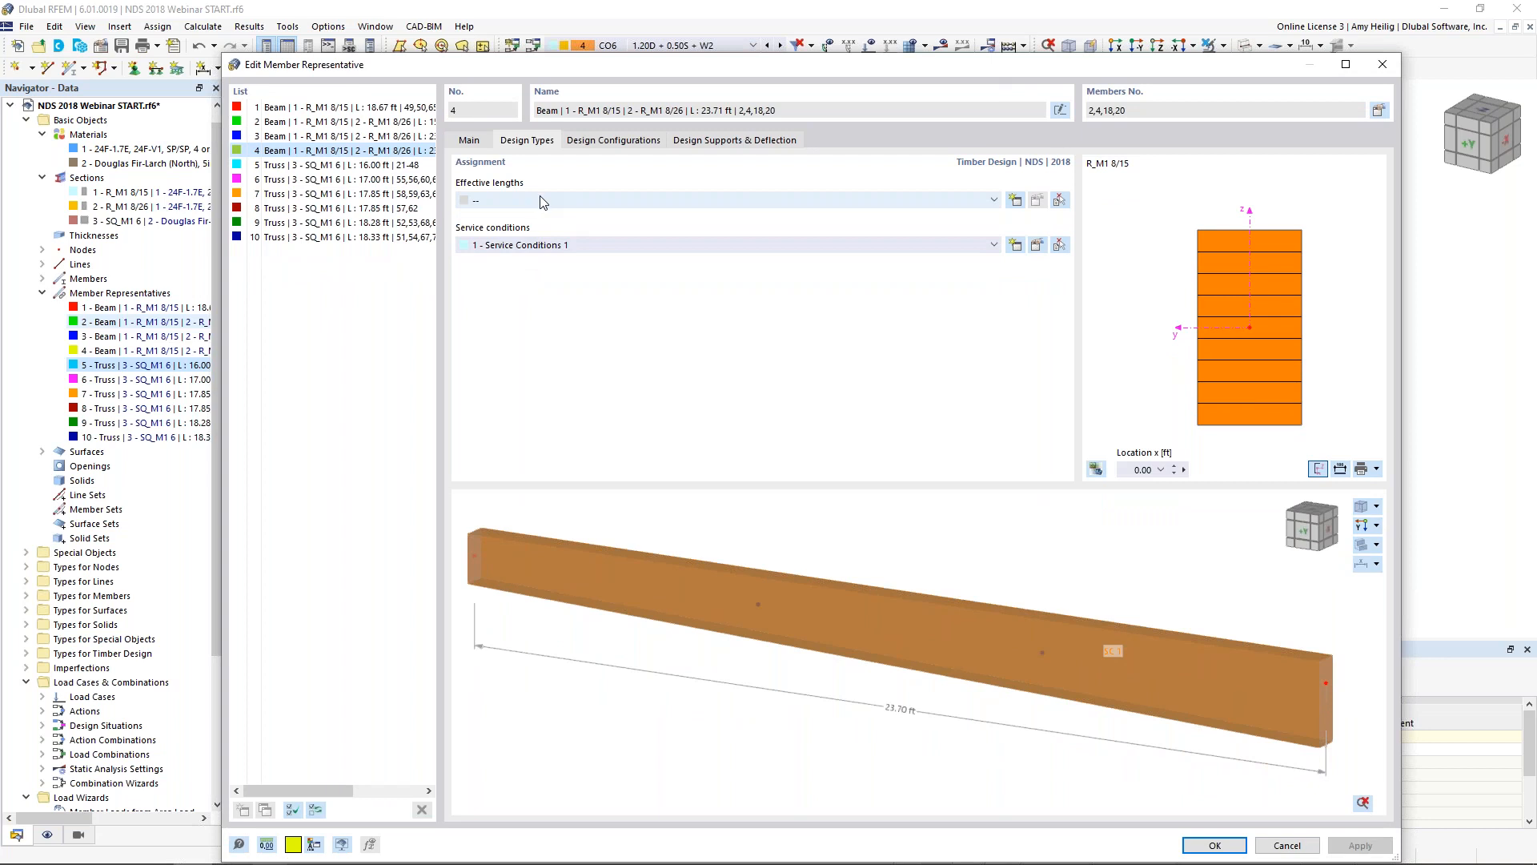
Create a Standard effective lengths definition with the default nodal supports for the end frame roof beam representative
{"action": "left_click", "coordinate": [1015, 201]}
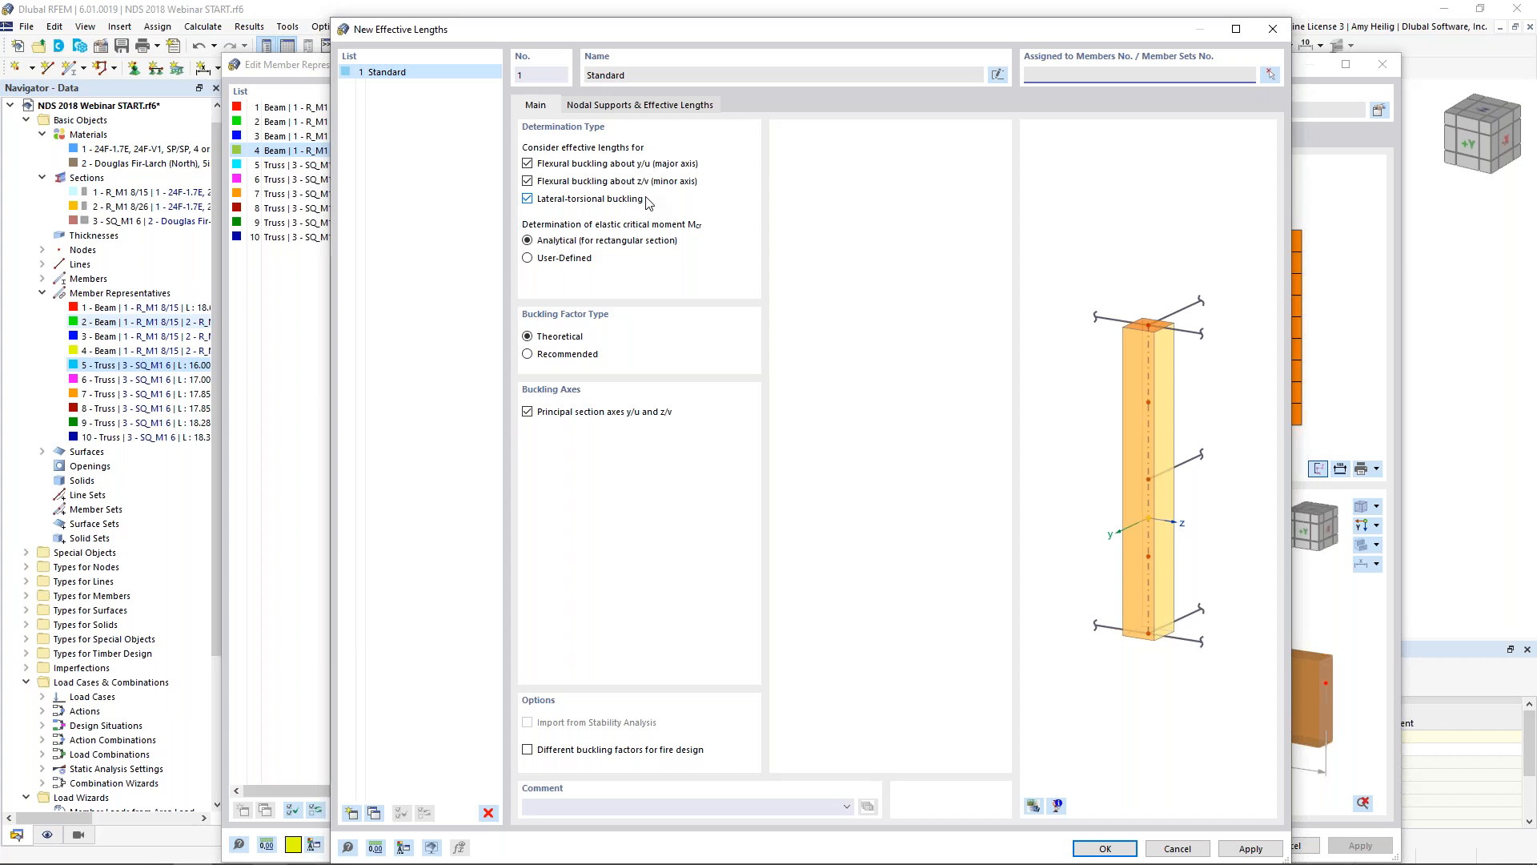
{"action": "left_click", "coordinate": [664, 107]}
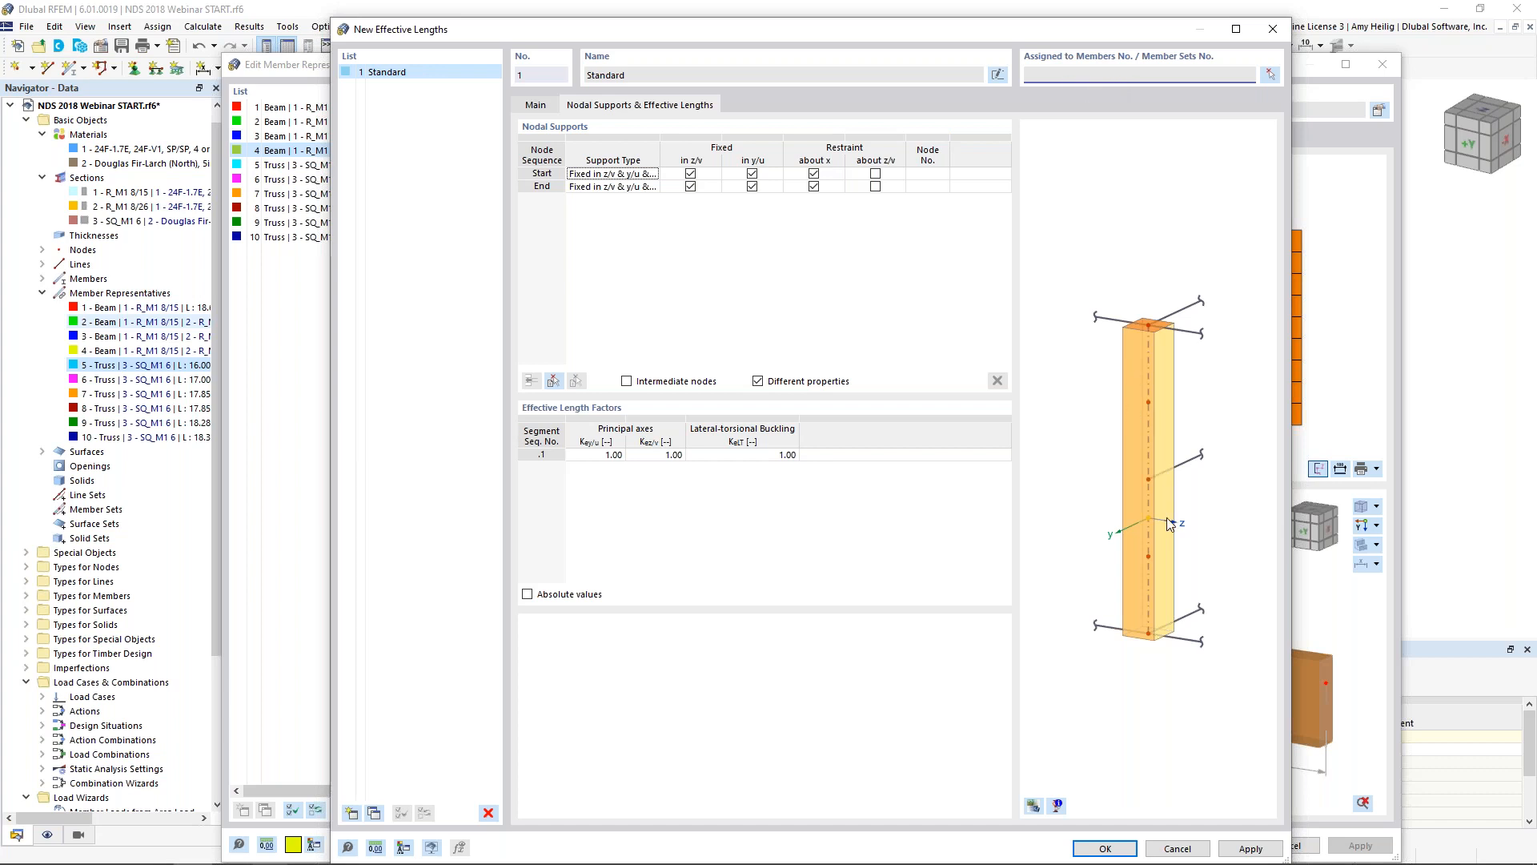
{"action": "left_click", "coordinate": [1101, 849]}
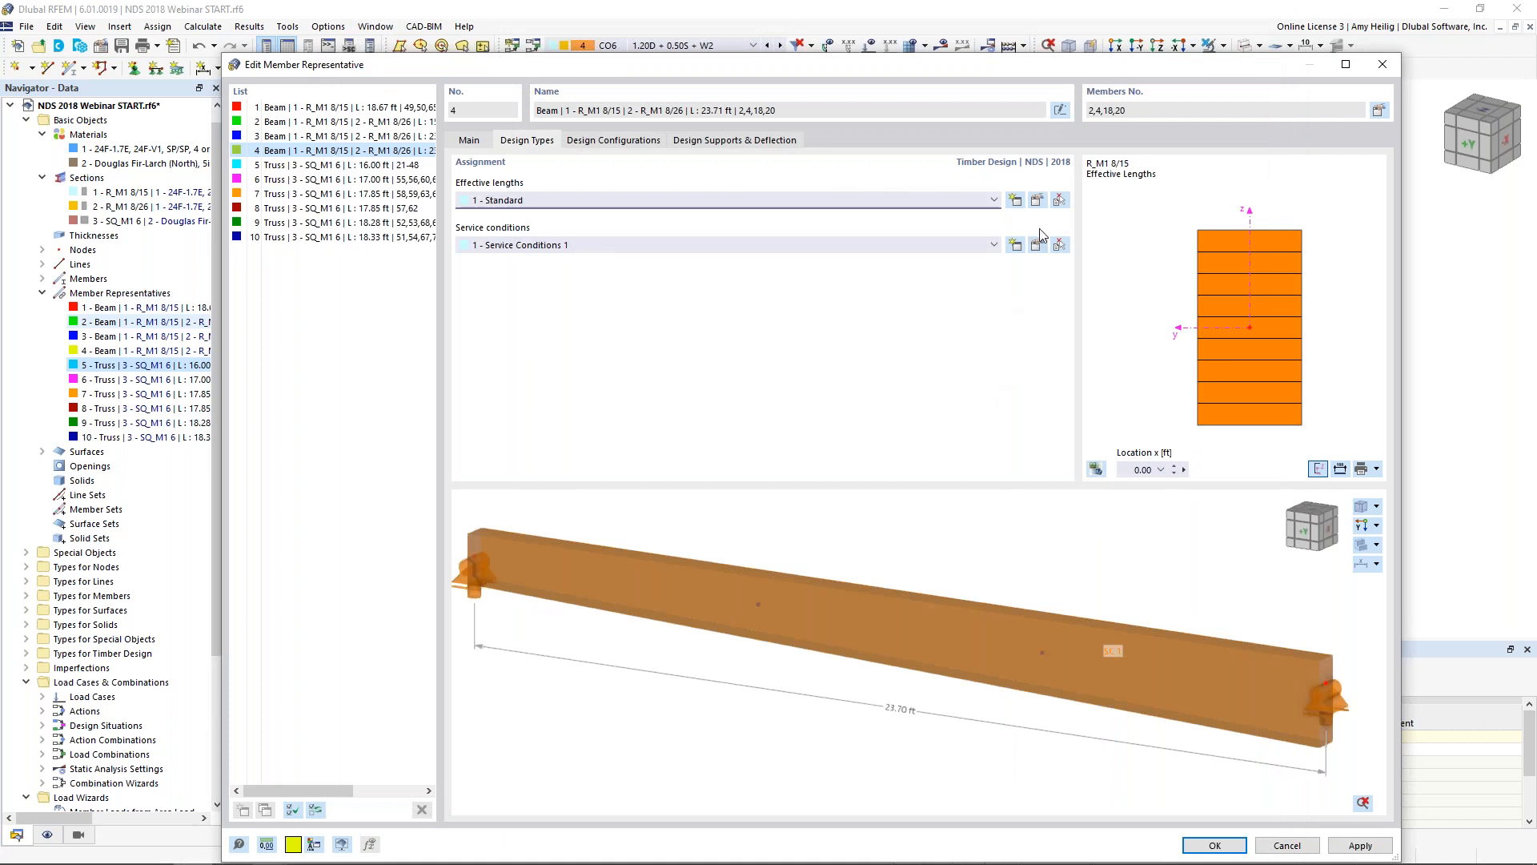
Open the nodal supports of the end frame beams' Standard effective lengths and show the structure in the preview as a wireframe
{"action": "left_click", "coordinate": [1036, 199]}
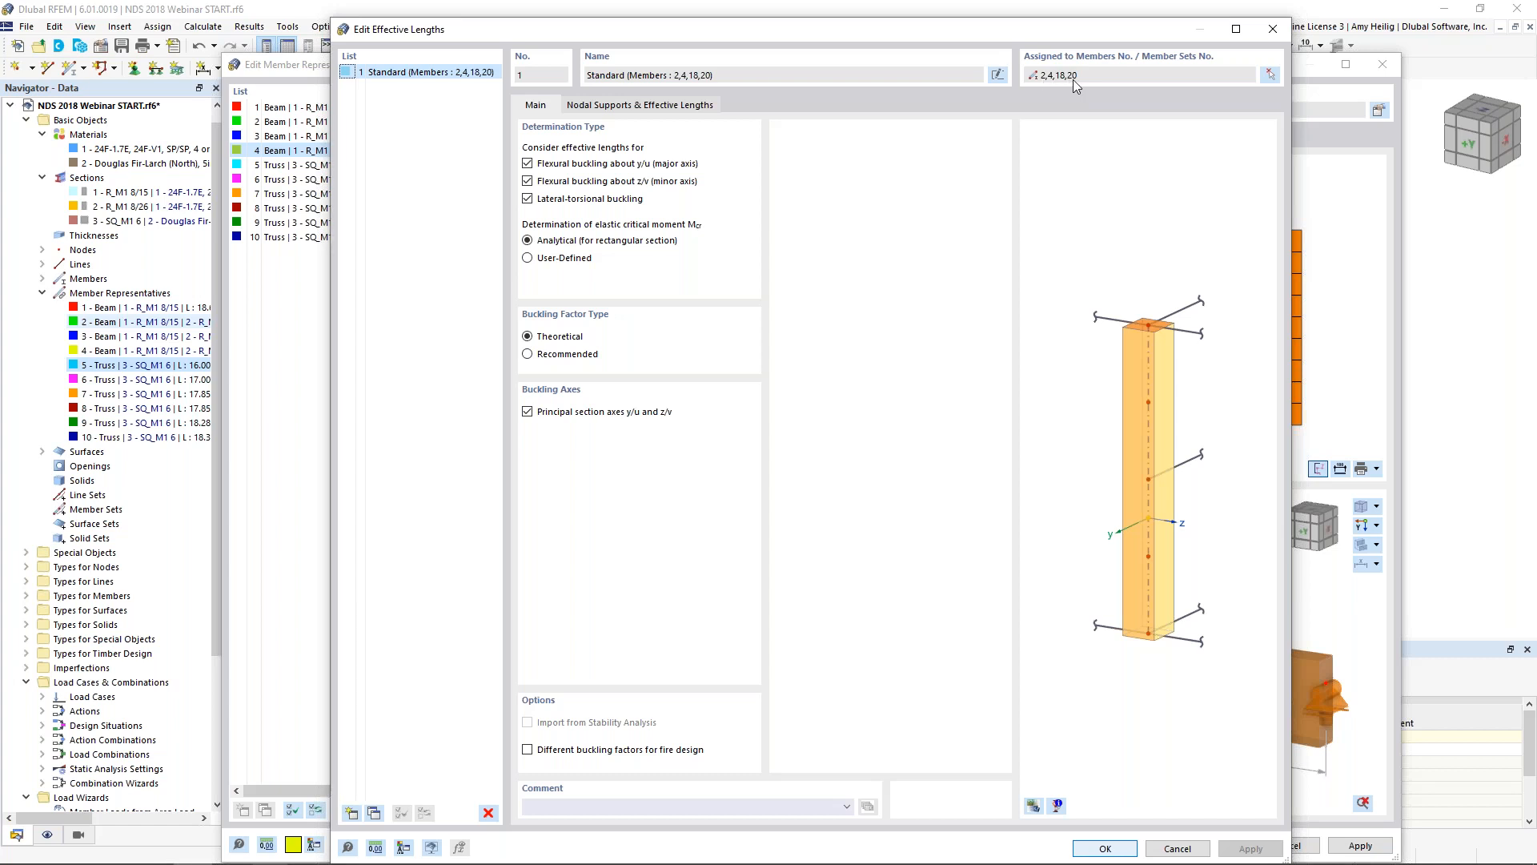
{"action": "left_click", "coordinate": [661, 106]}
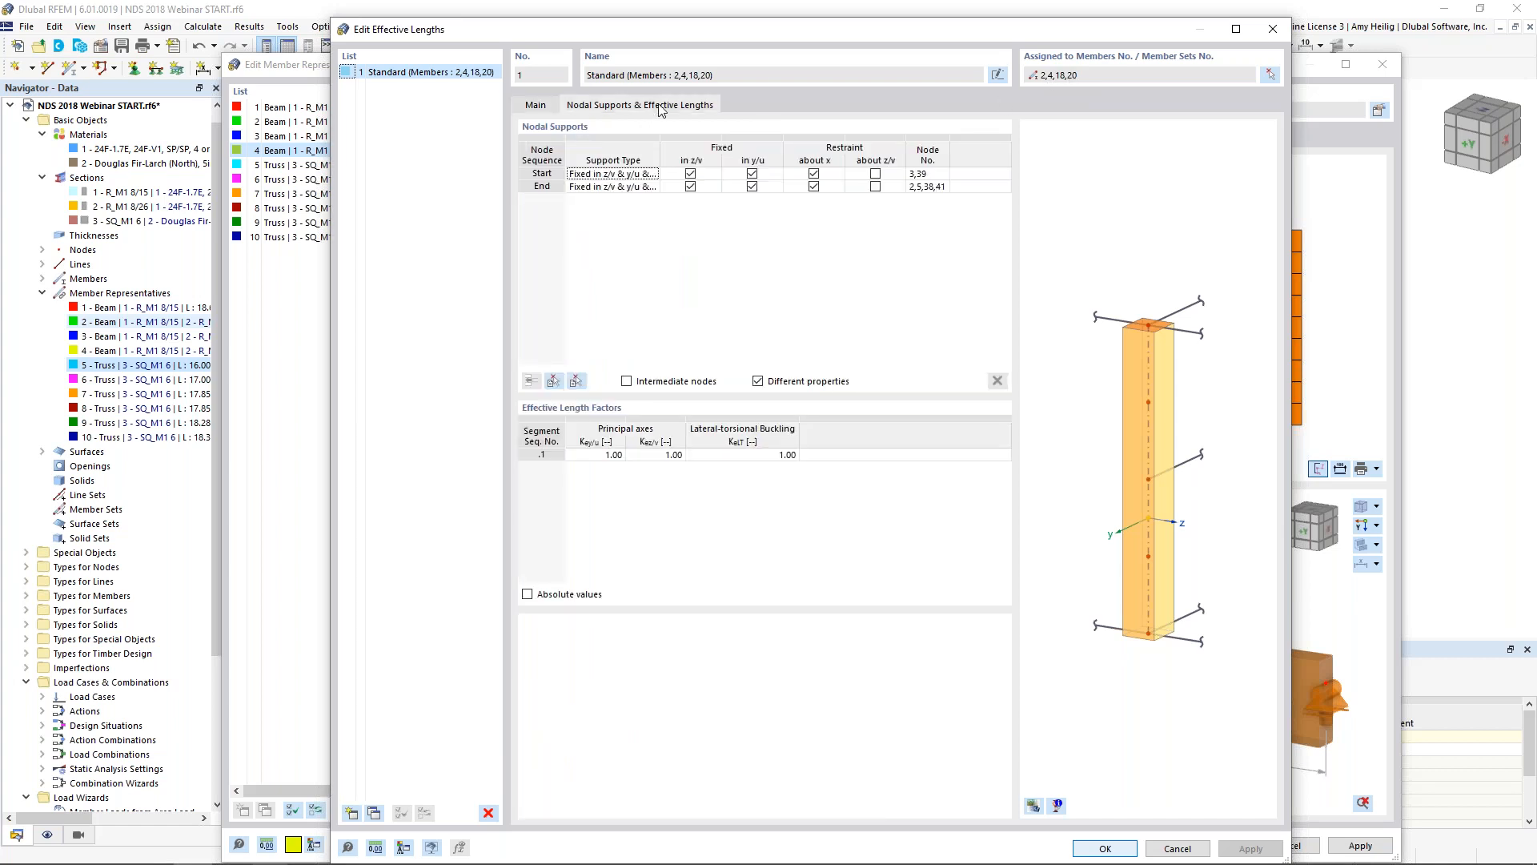
{"action": "left_click", "coordinate": [1033, 807]}
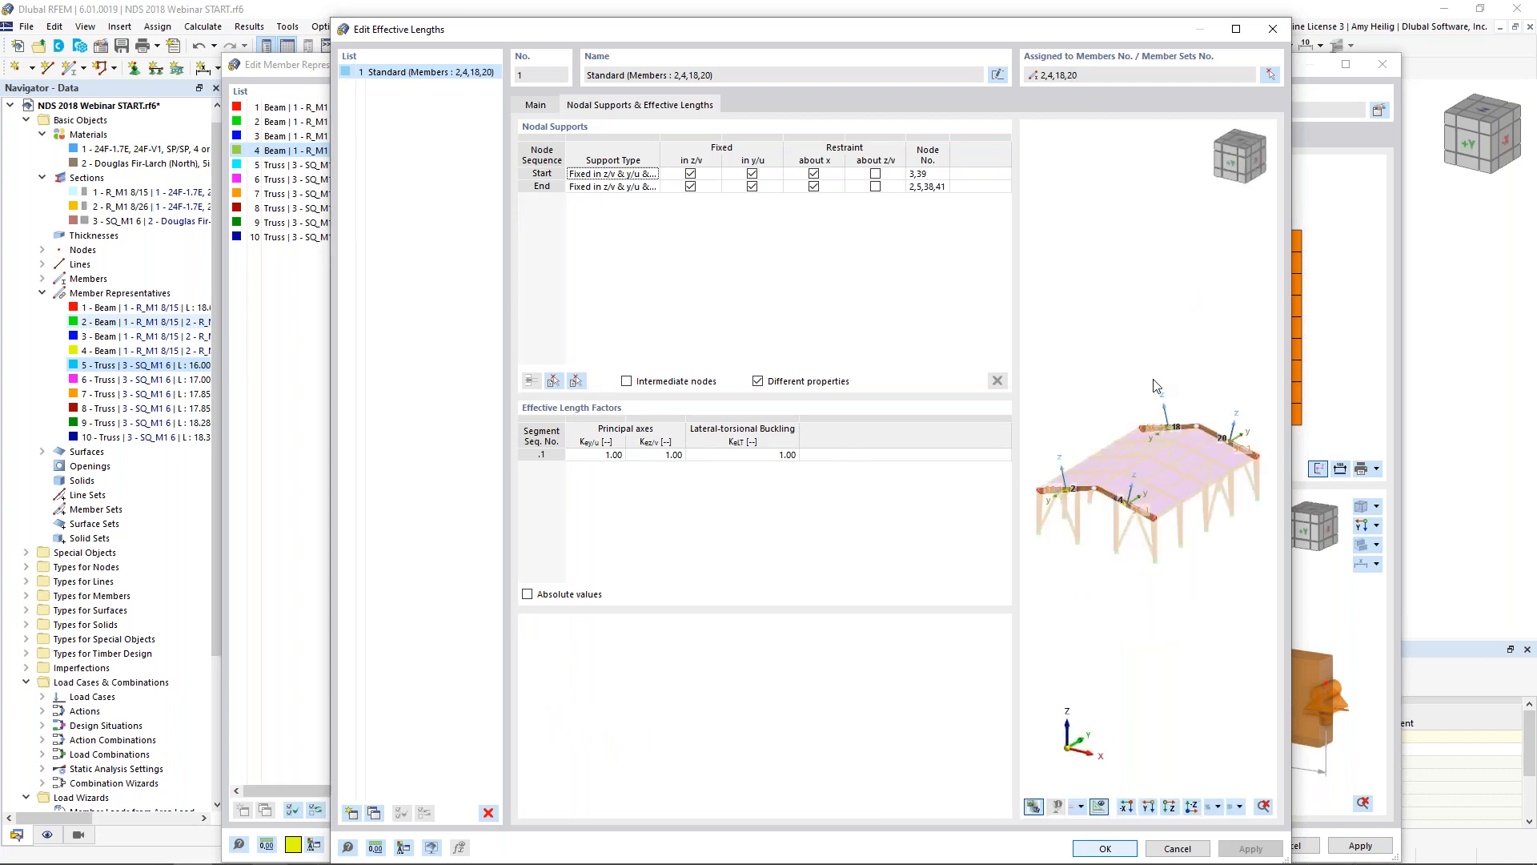
{"action": "middle_click_drag", "start_coordinate": [1084, 559], "coordinate": [1224, 556], "text": "ctrl"}
{"action": "scroll", "coordinate": [1121, 507], "scroll_direction": "up", "scroll_amount": 3}
{"action": "scroll", "coordinate": [1121, 506], "scroll_direction": "up", "scroll_amount": 2}
{"action": "scroll", "coordinate": [1114, 508], "scroll_direction": "up", "scroll_amount": 2}
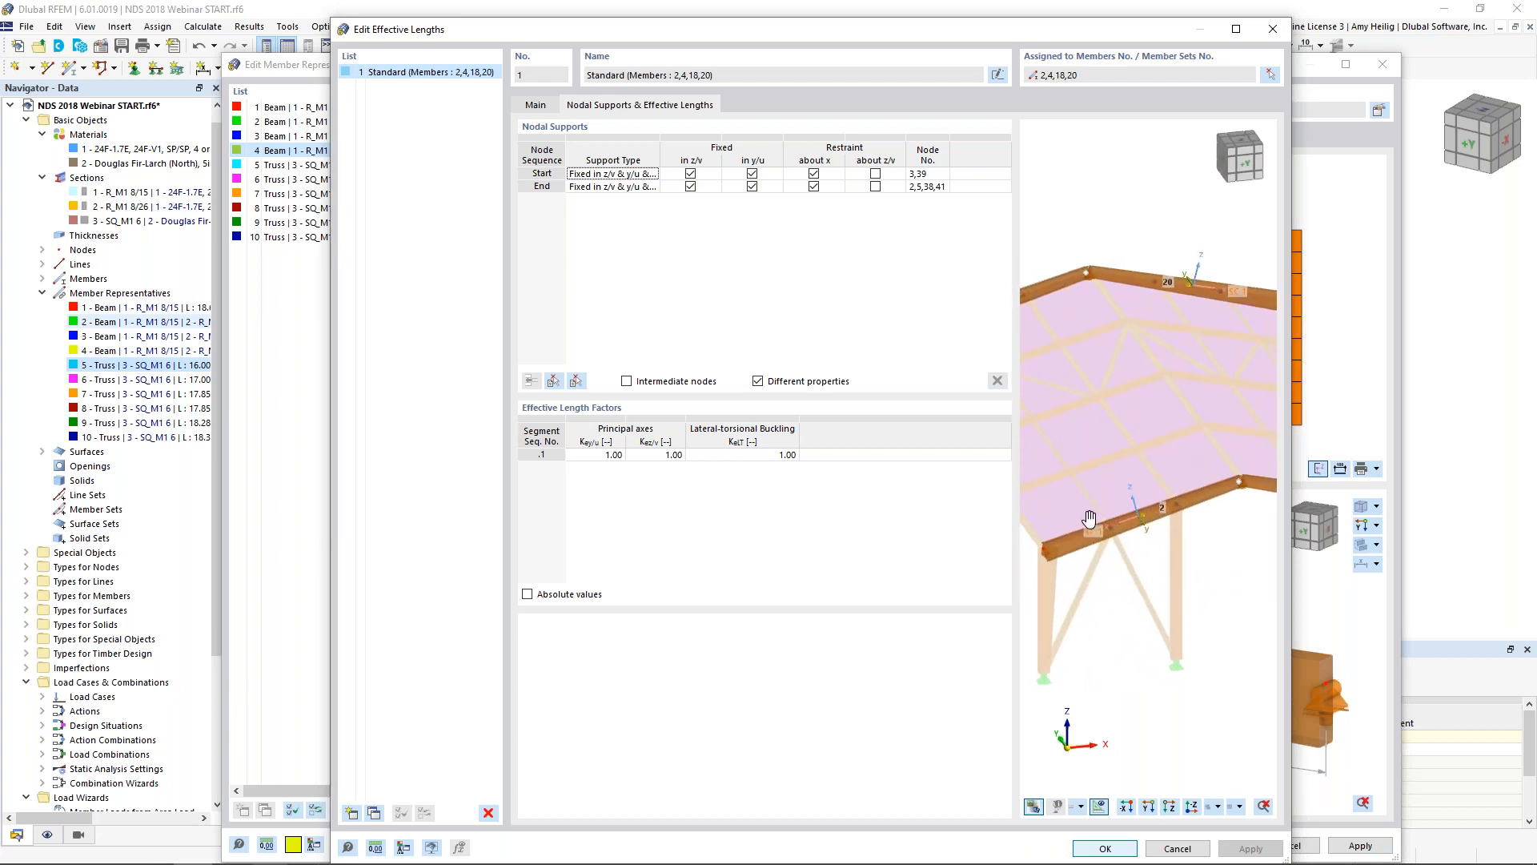
{"action": "left_click", "coordinate": [1210, 807]}
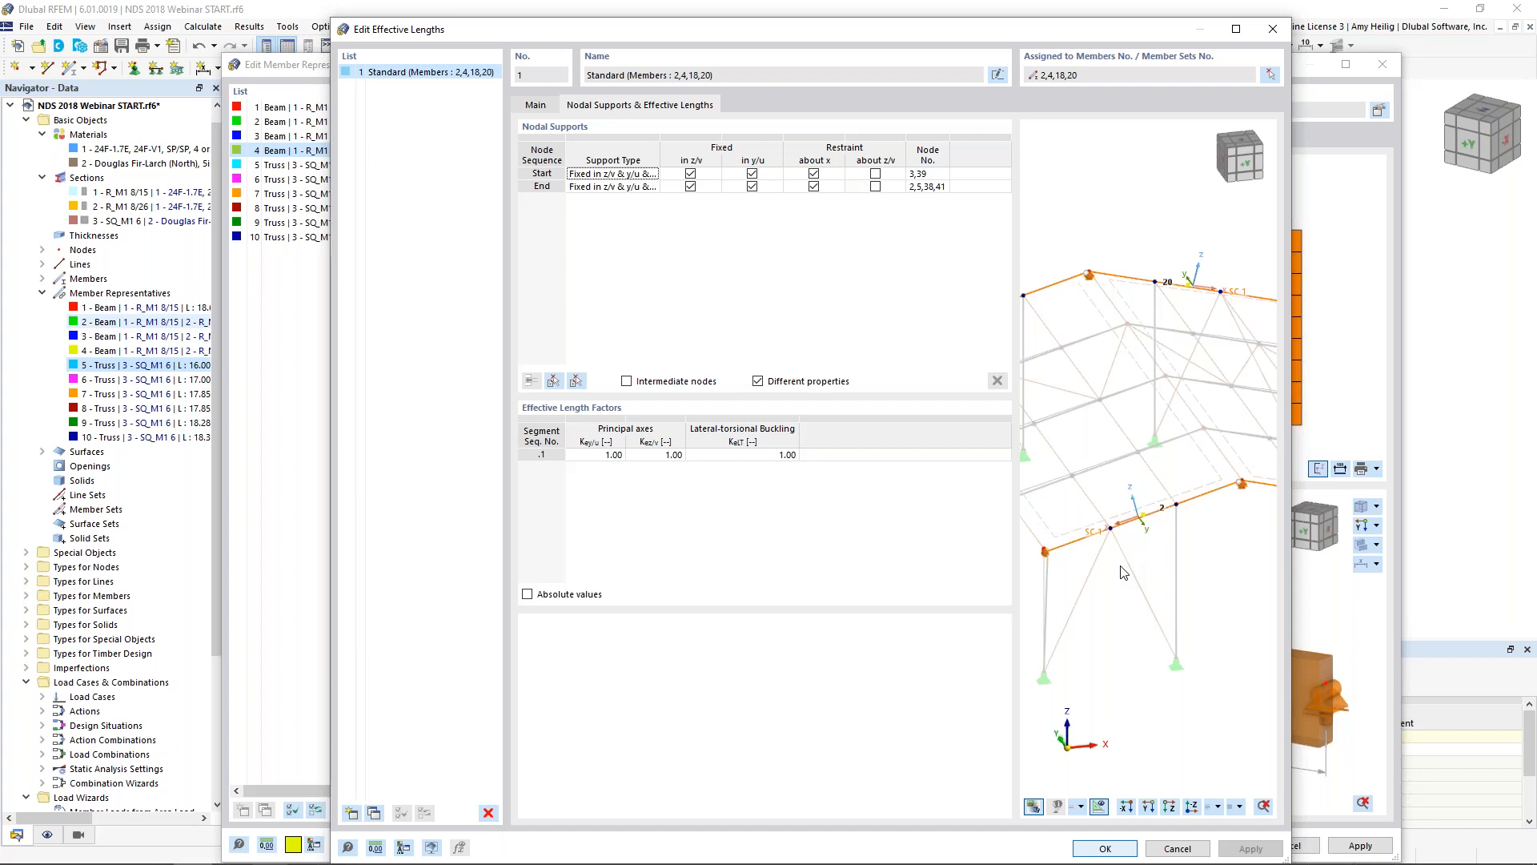
Switch the effective lengths to absolute values and import the intermediate nodes from an end frame roof beam in the model
{"action": "left_click", "coordinate": [528, 595]}
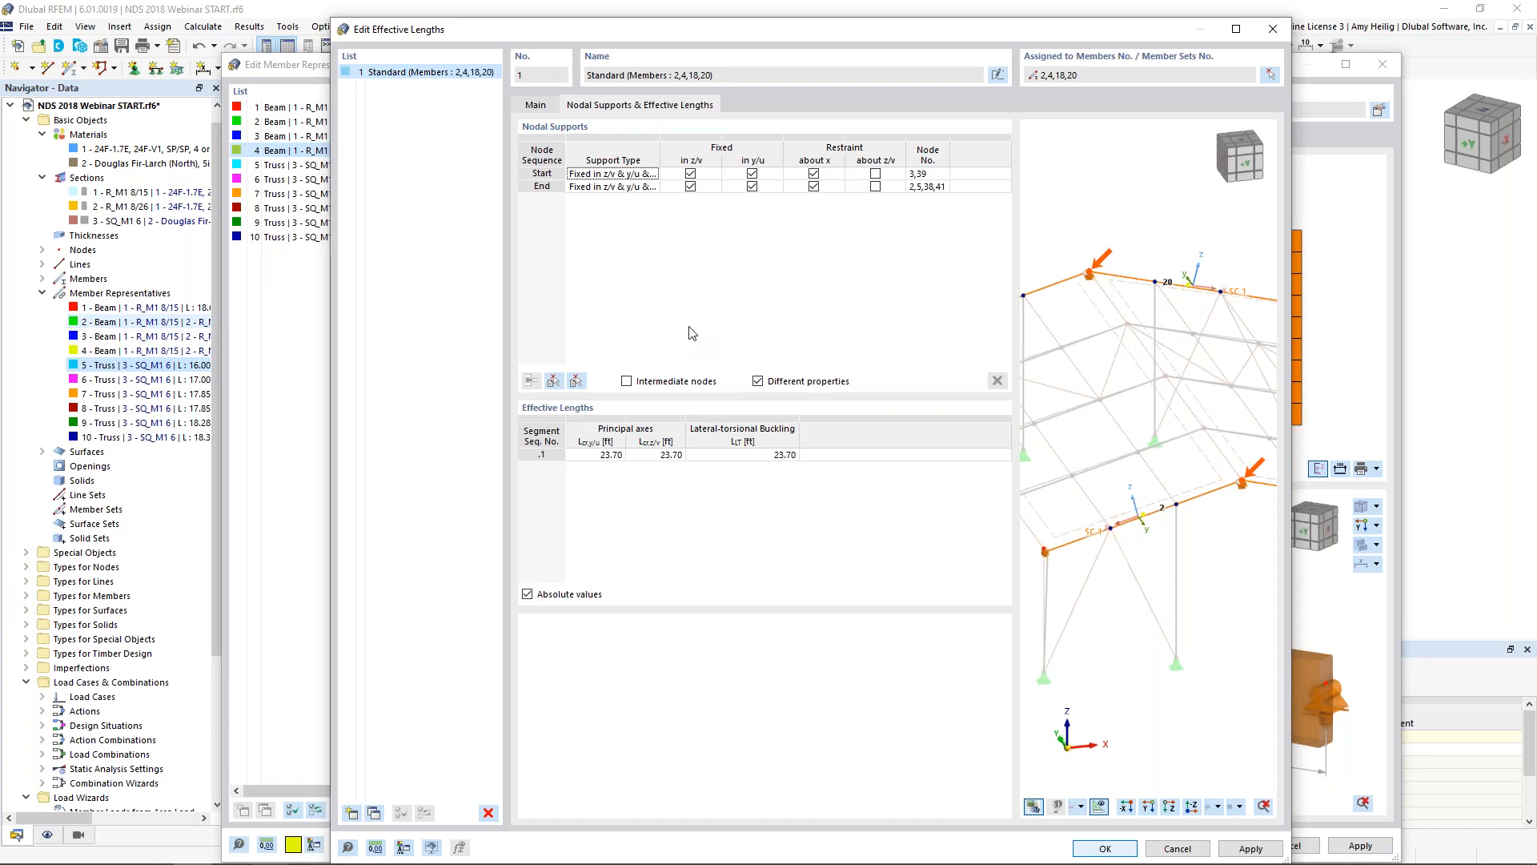
{"action": "left_click", "coordinate": [626, 382]}
{"action": "left_click", "coordinate": [553, 383]}
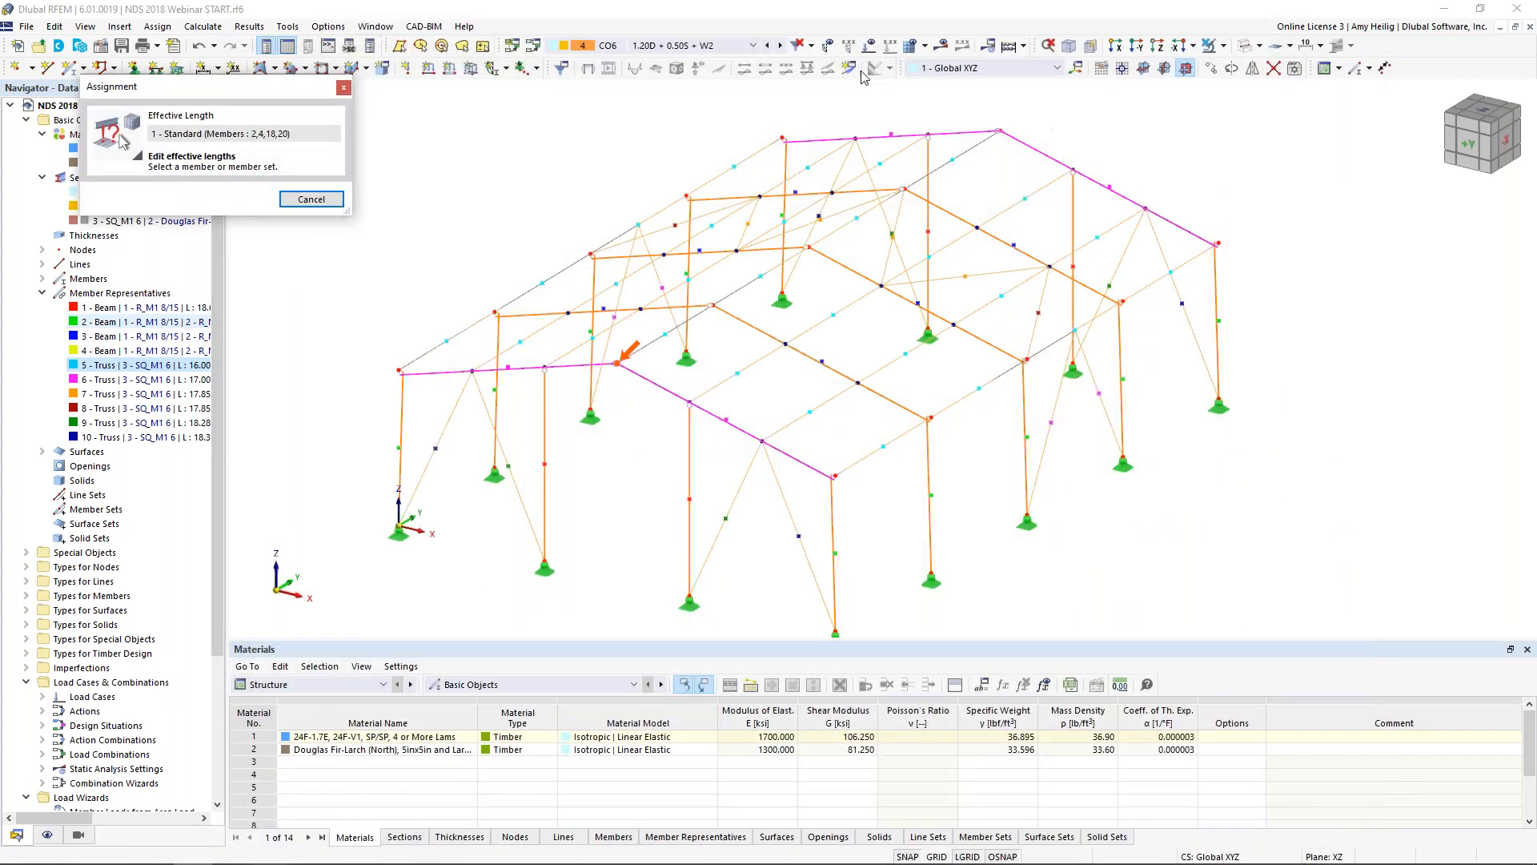
{"action": "left_click", "coordinate": [576, 369]}
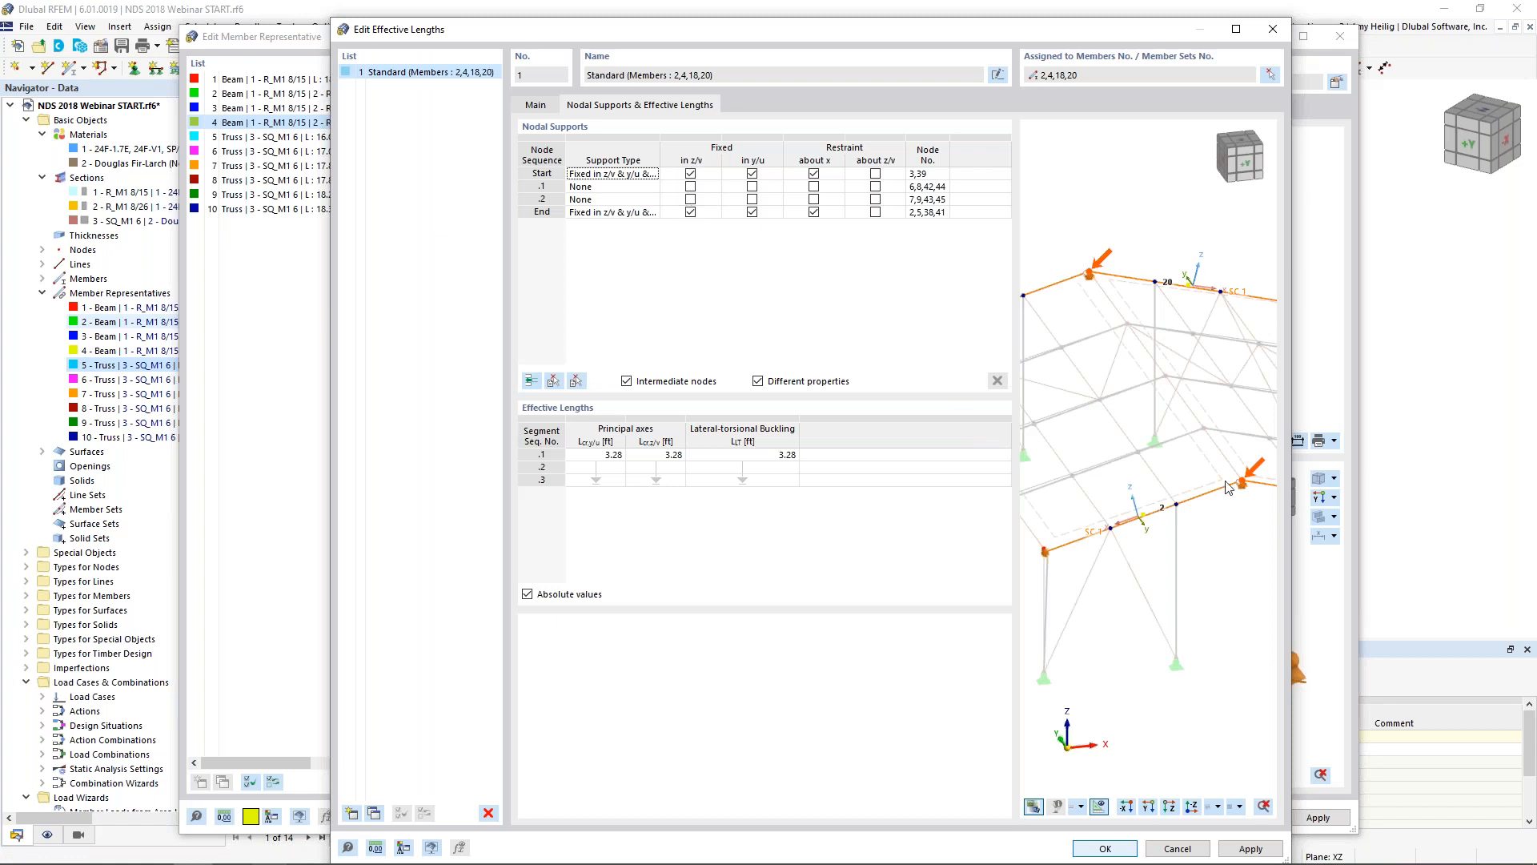
Release the start support of the end frame beams in z/v and about x, leaving it fixed only in y/u
{"action": "middle_click_drag", "start_coordinate": [1240, 504], "coordinate": [1166, 485]}
{"action": "scroll", "coordinate": [1163, 485], "scroll_direction": "up", "scroll_amount": 2}
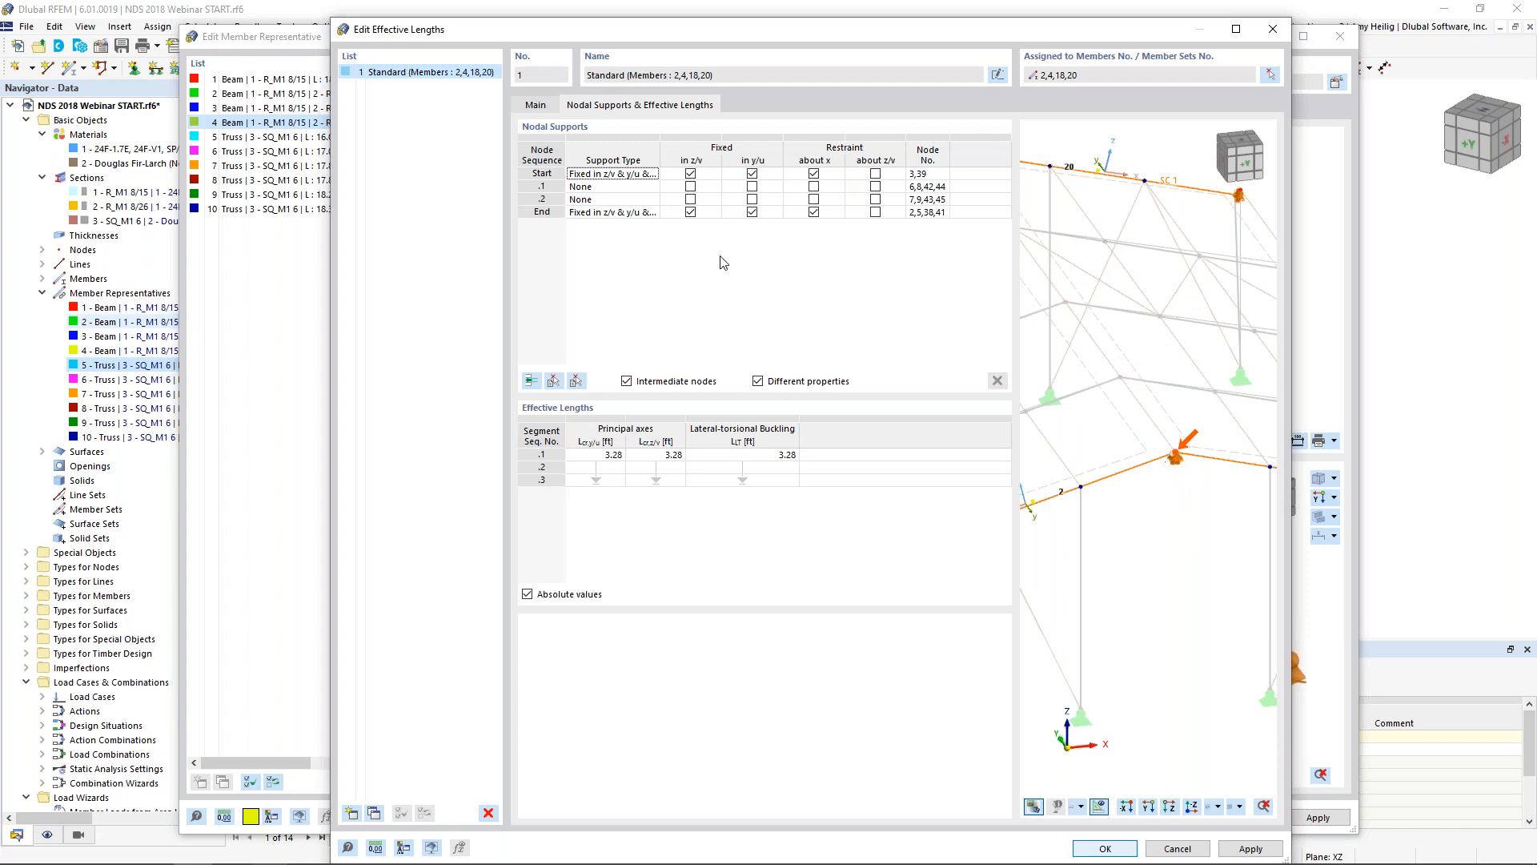
{"action": "left_click", "coordinate": [690, 175]}
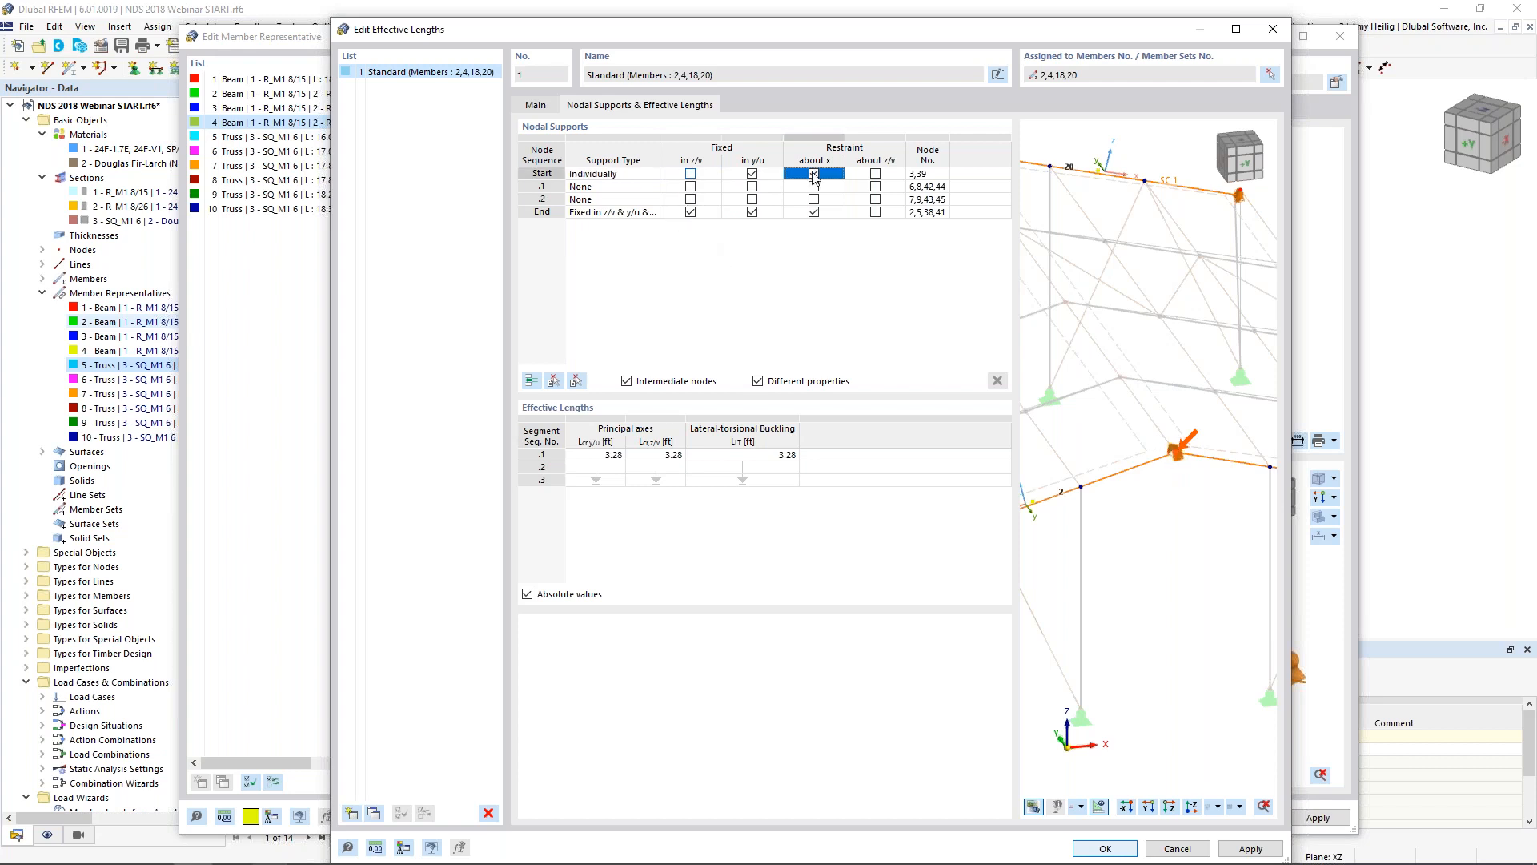
{"action": "left_click", "coordinate": [813, 174]}
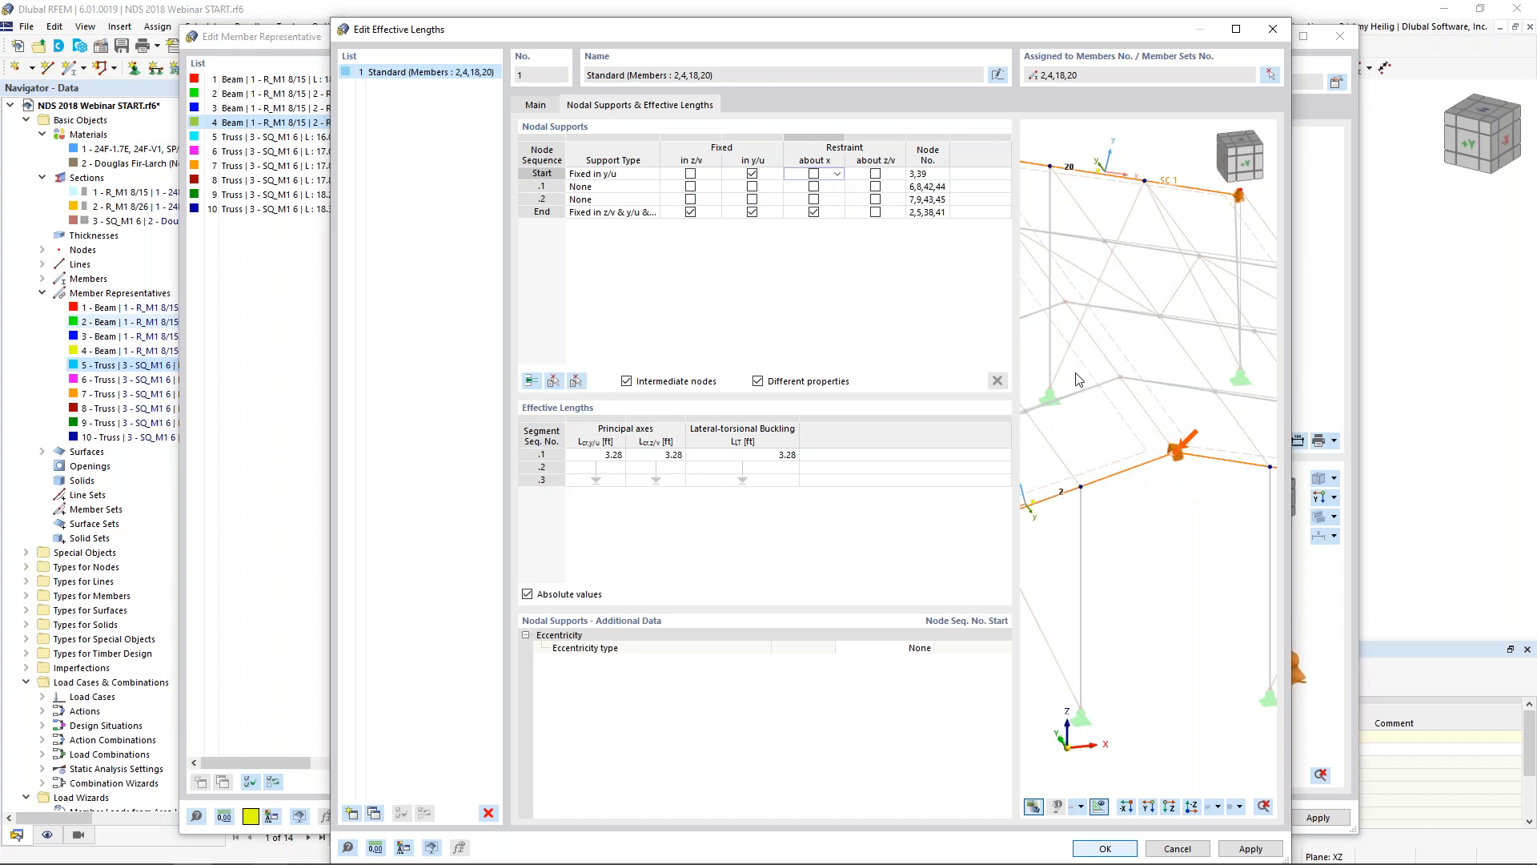
Fix the first intermediate node (.1) of the end frame beams in z/v and y/u and restrain it about x
{"action": "left_click", "coordinate": [770, 189]}
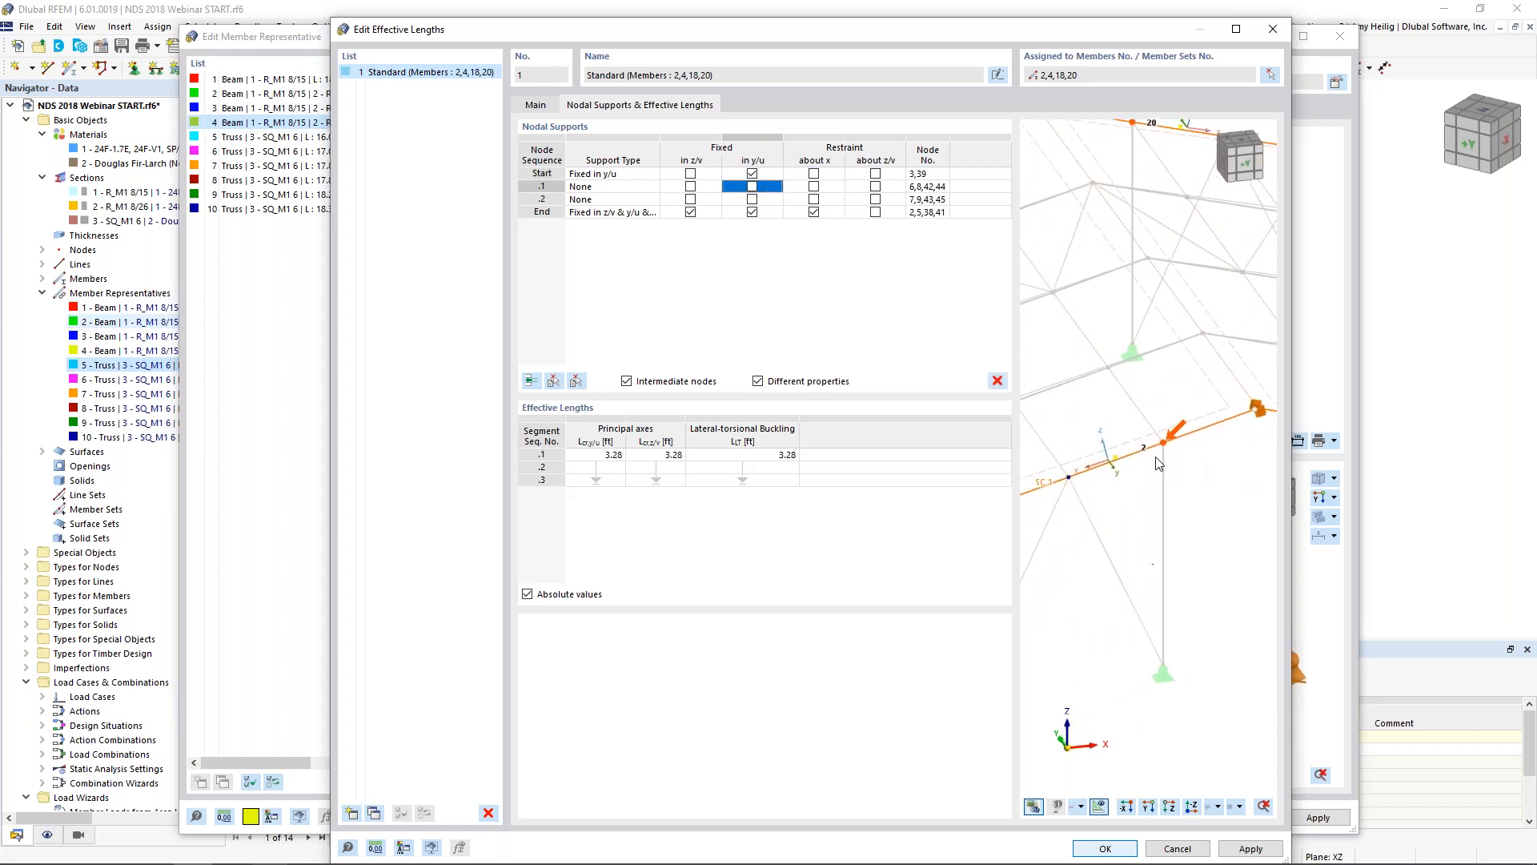
{"action": "left_click", "coordinate": [690, 188]}
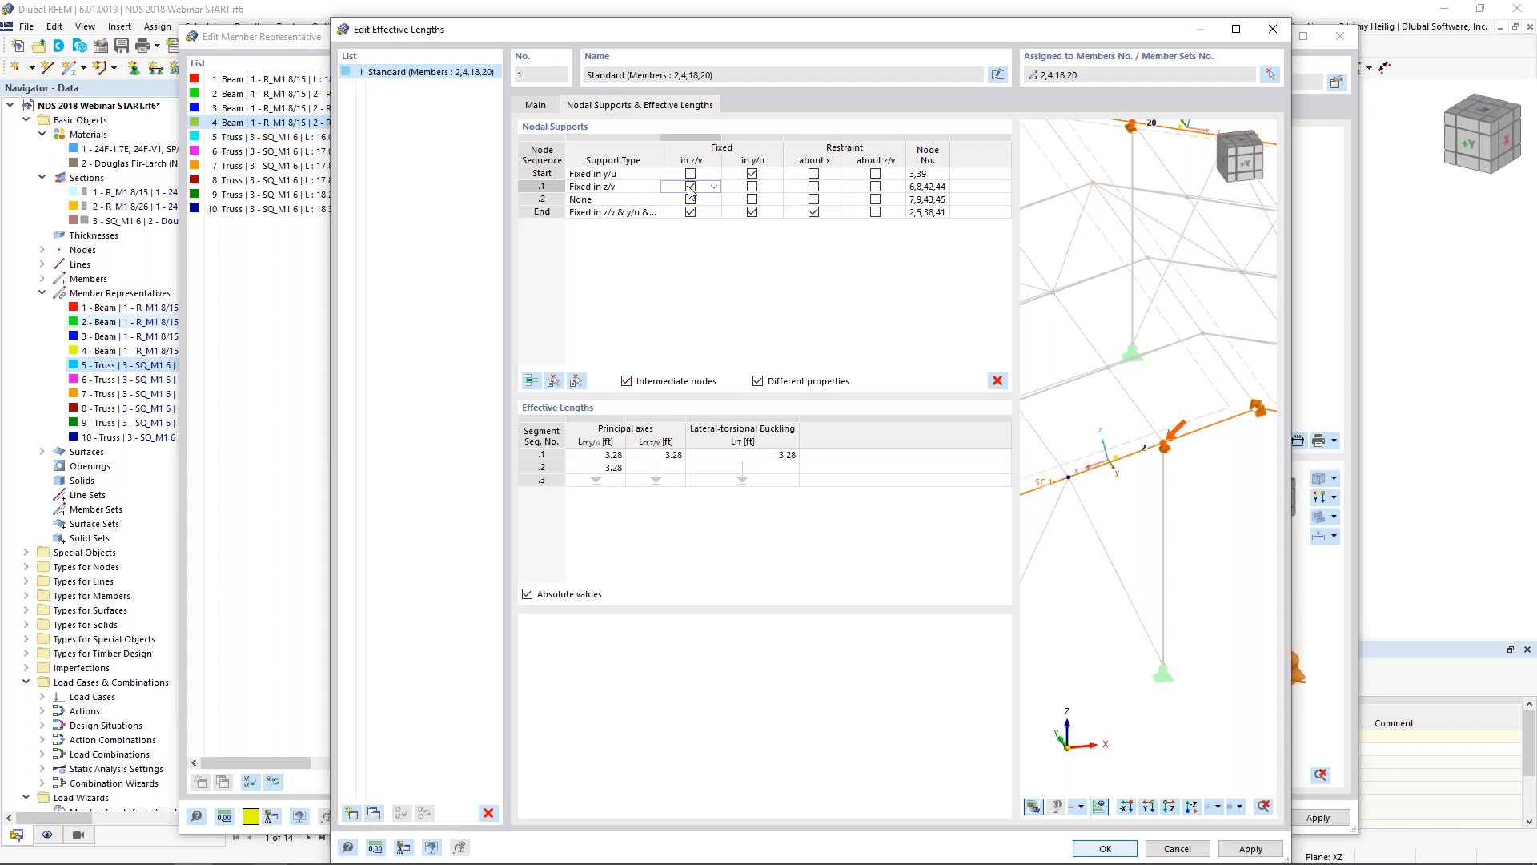
{"action": "left_click", "coordinate": [752, 187]}
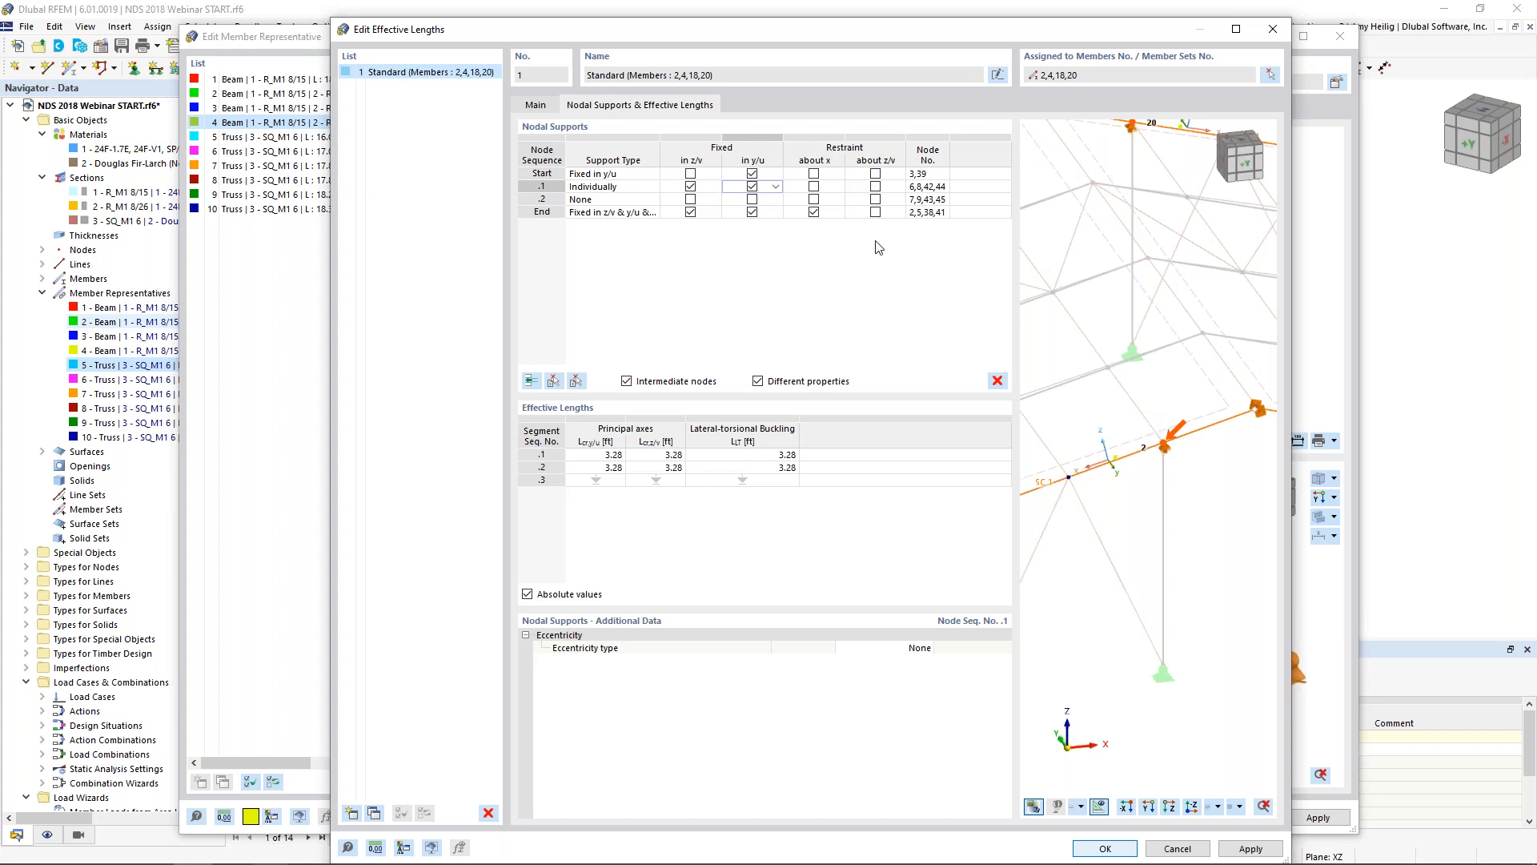
{"action": "left_click", "coordinate": [813, 187]}
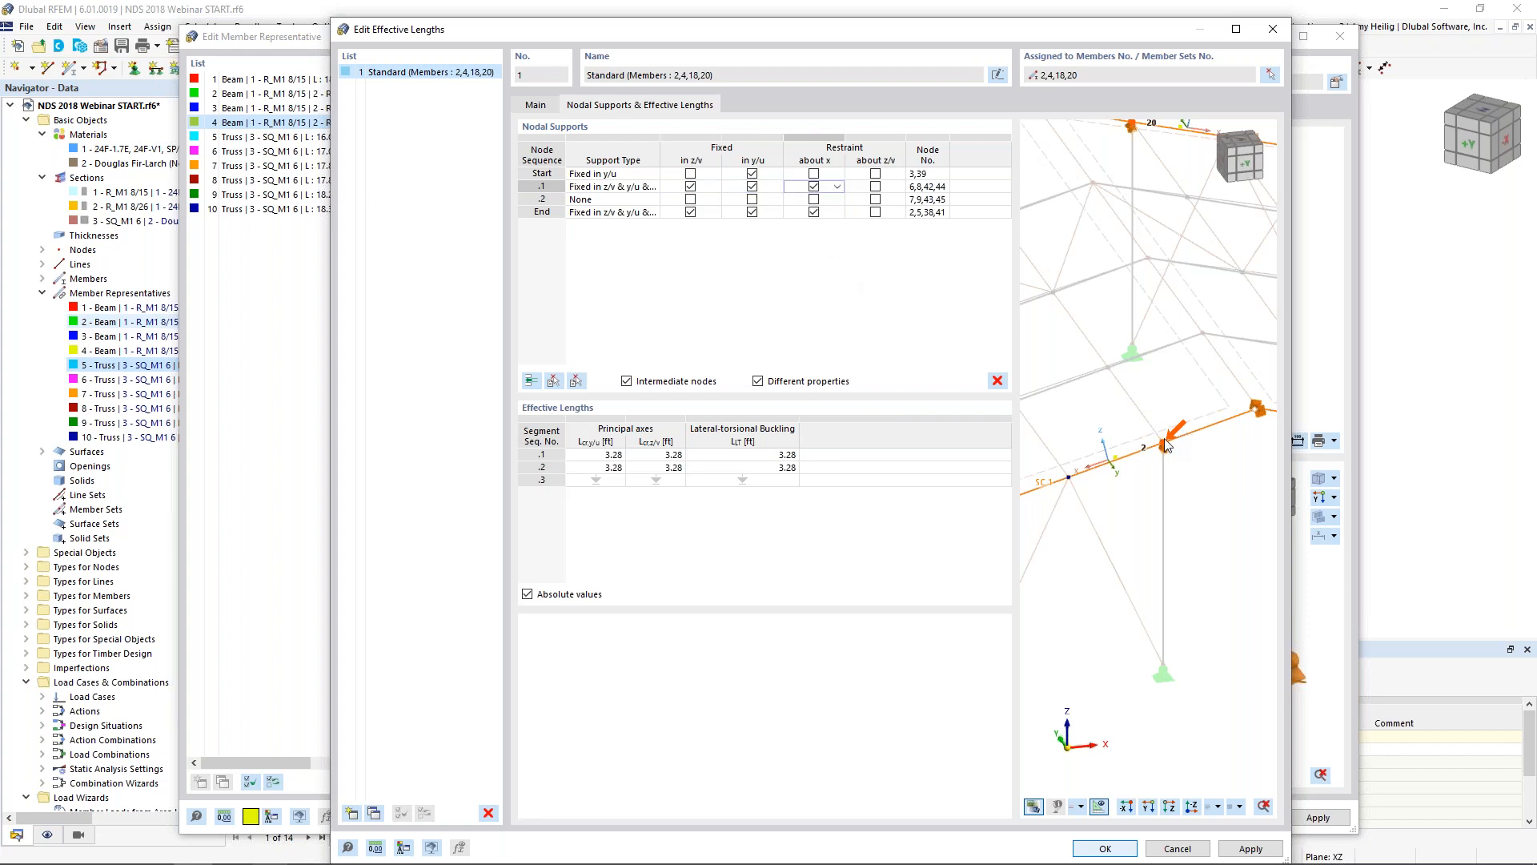
Fix the second intermediate node (.2) in y/u, accept the effective lengths and show the end frame representative's preview as a wireframe
{"action": "middle_click_drag", "start_coordinate": [1091, 522], "coordinate": [1134, 463]}
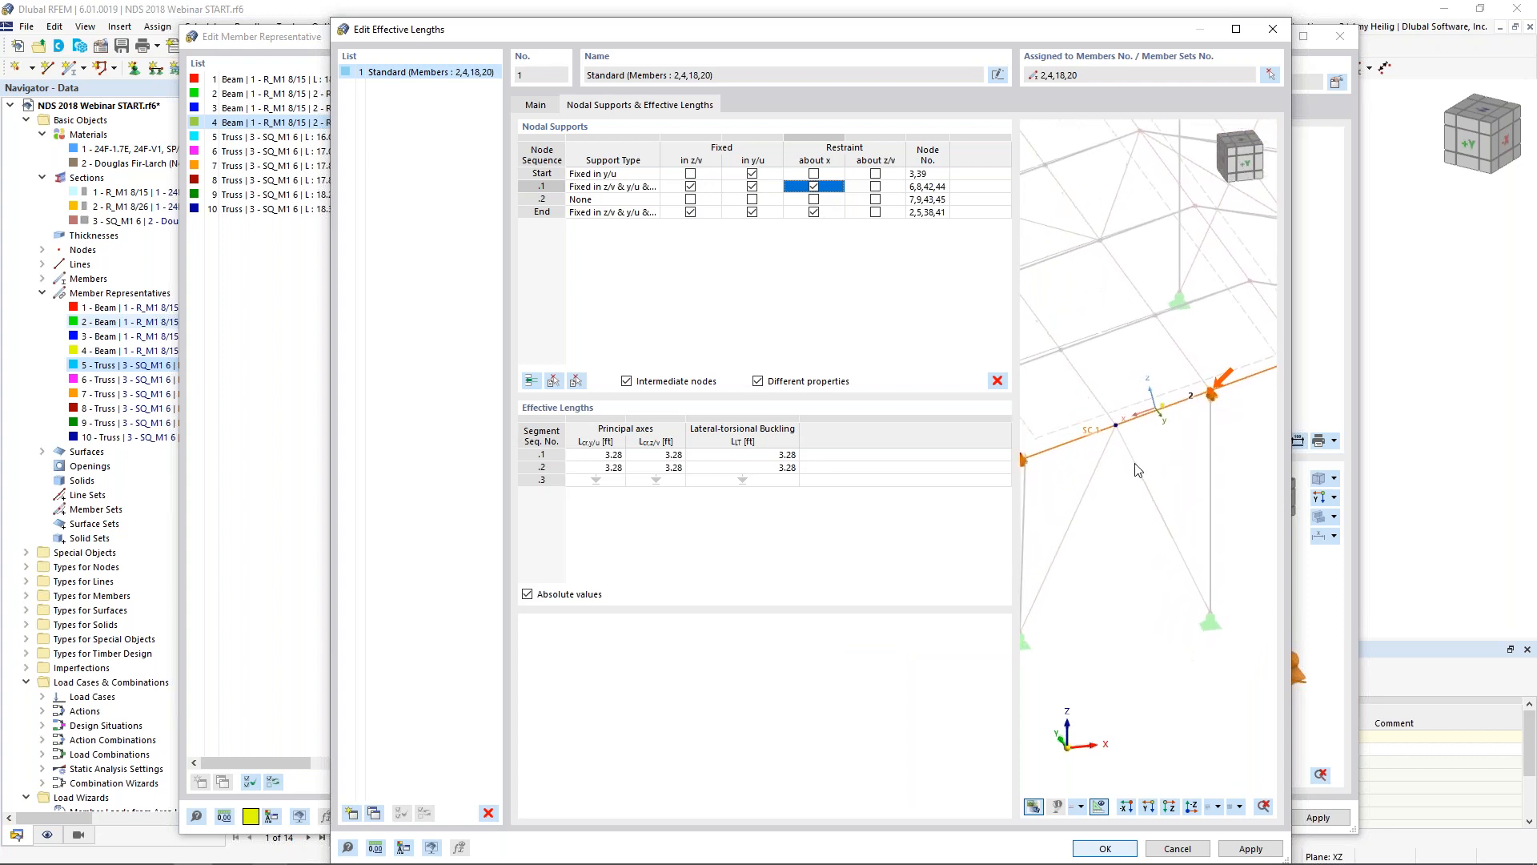
{"action": "left_click", "coordinate": [757, 199]}
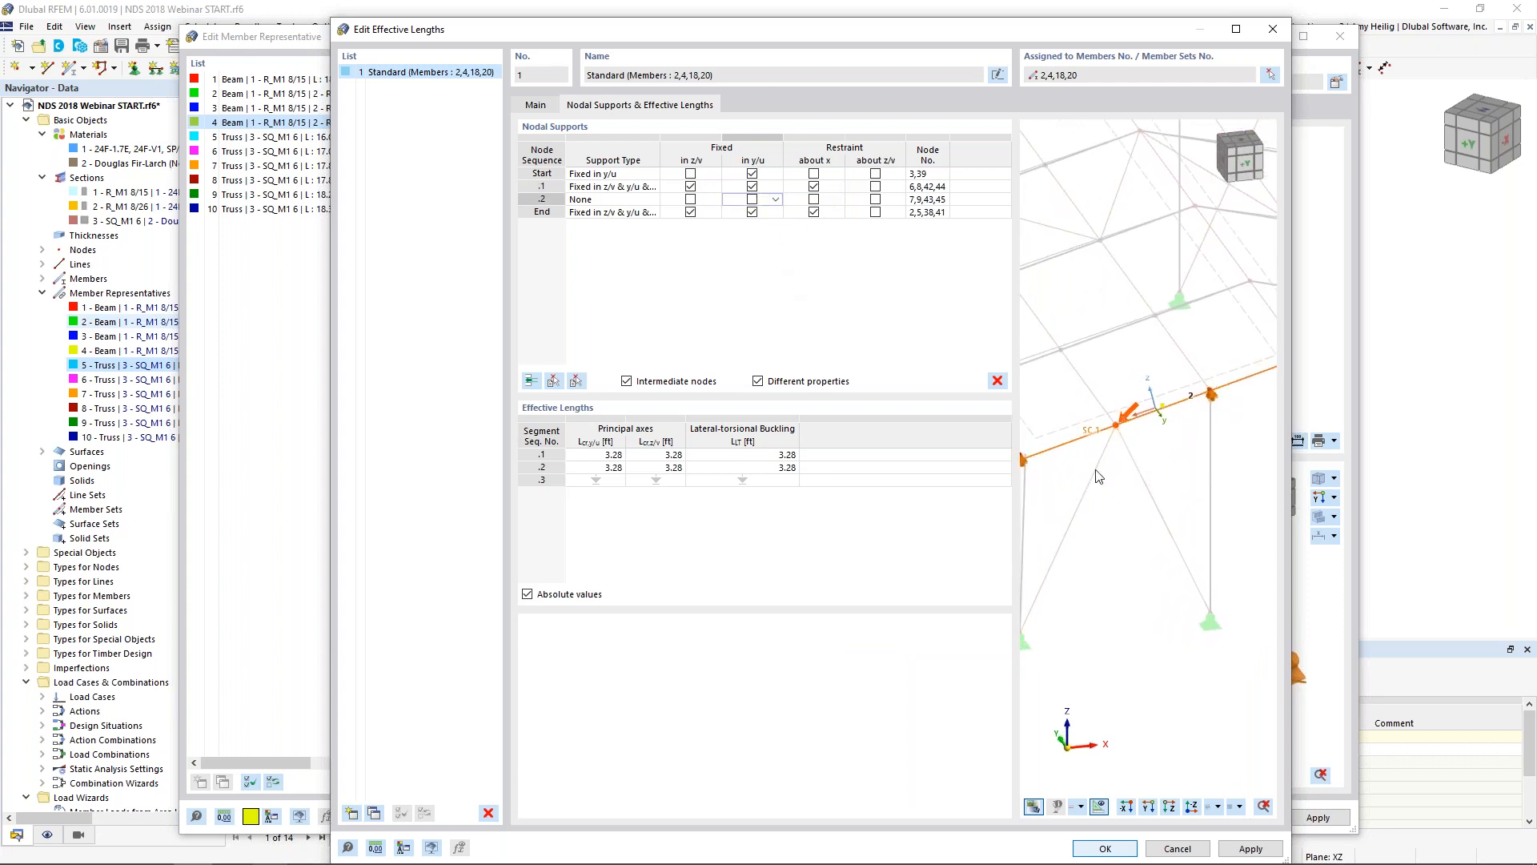
{"action": "left_click", "coordinate": [752, 200]}
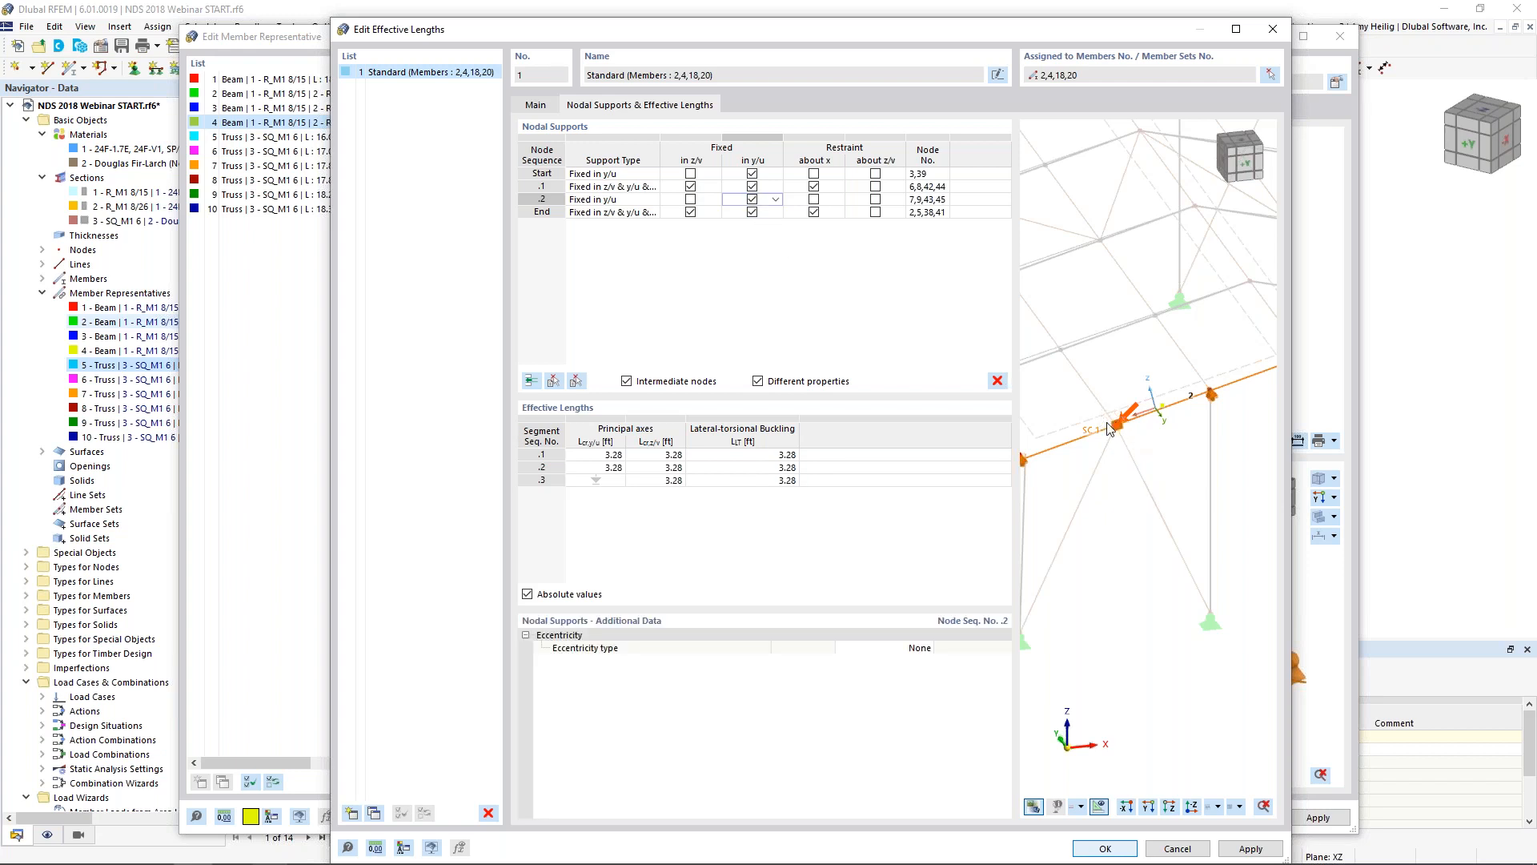
{"action": "left_click", "coordinate": [730, 213]}
{"action": "middle_click_drag", "start_coordinate": [1076, 545], "coordinate": [1119, 509]}
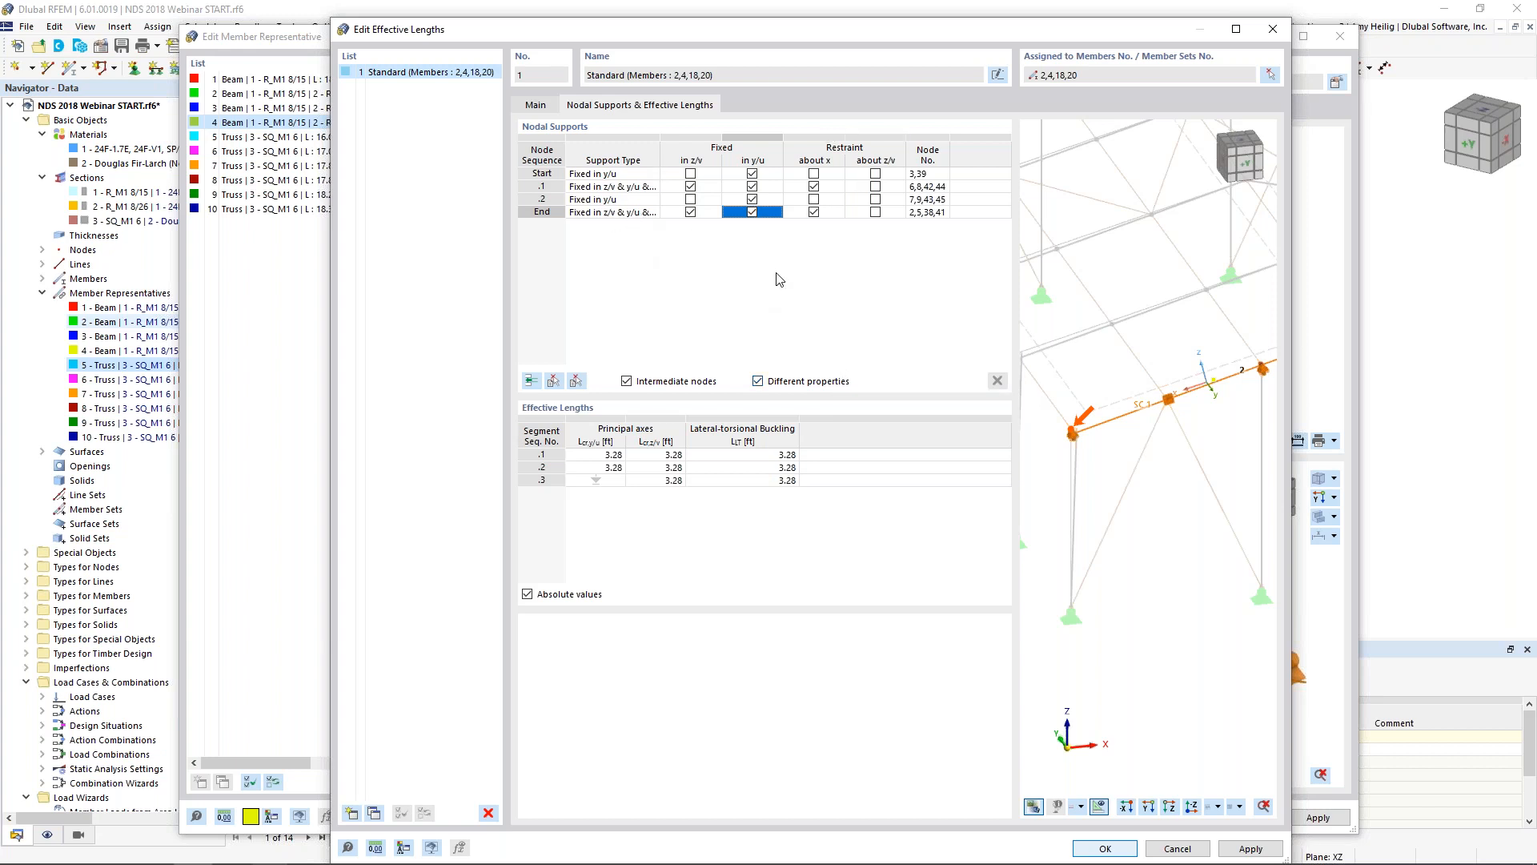
{"action": "left_click", "coordinate": [1087, 852]}
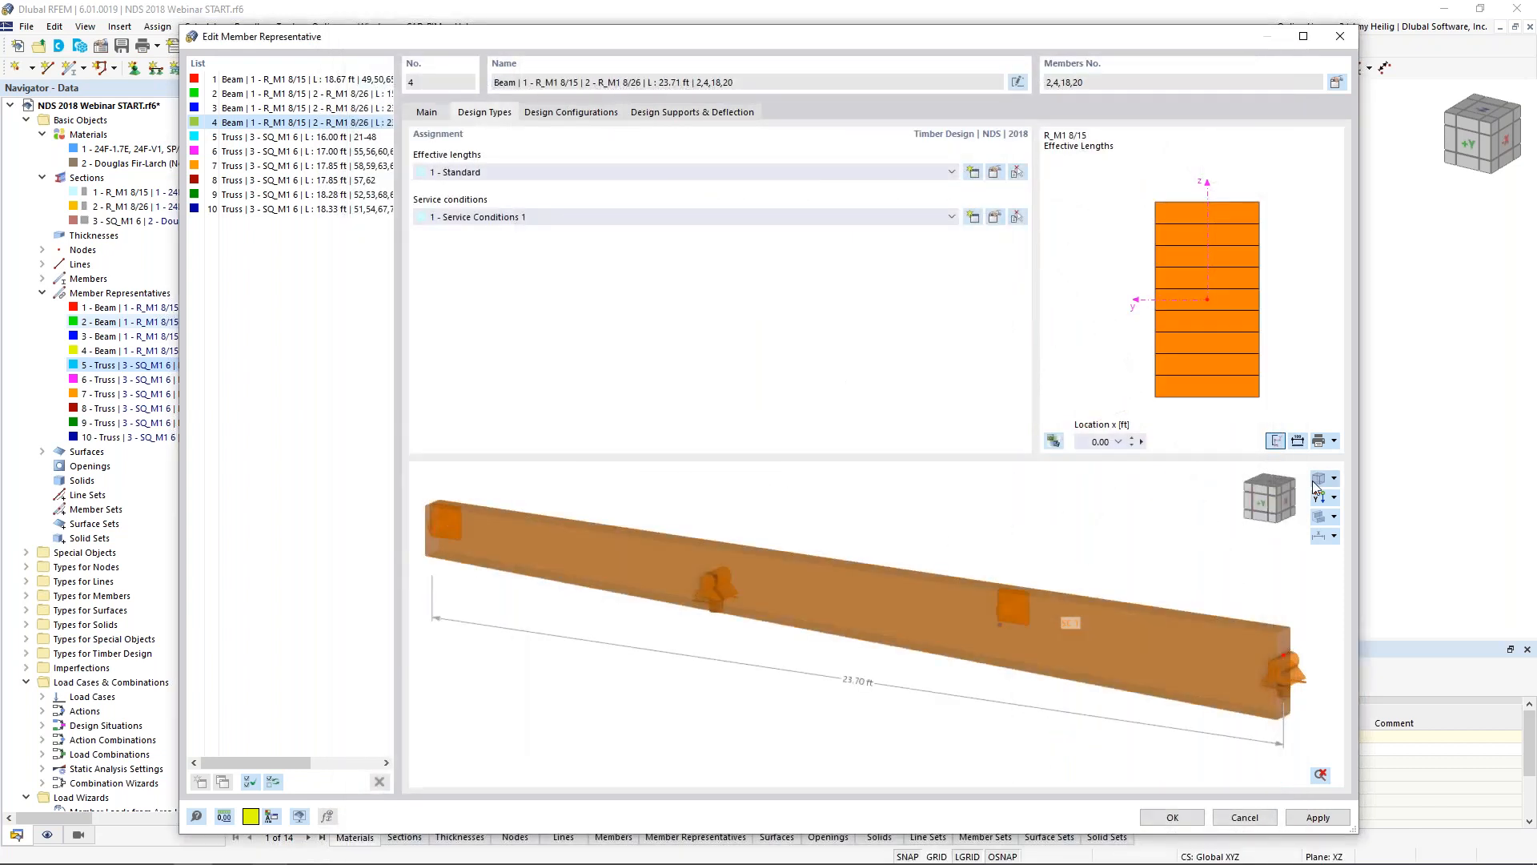
{"action": "left_click", "coordinate": [1319, 517]}
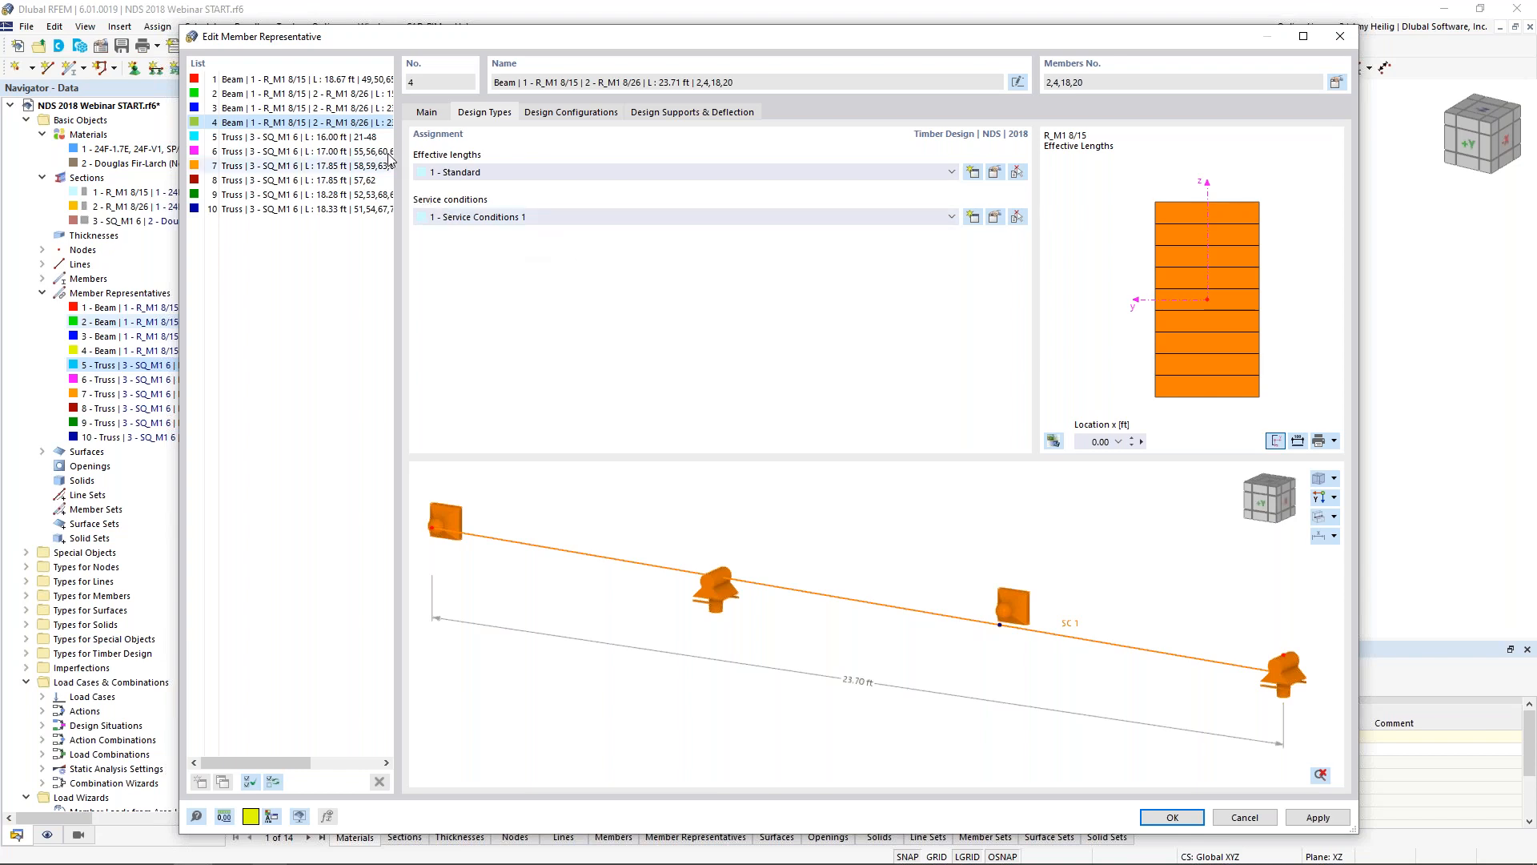
Create a Standard effective lengths definition for the interior frame roof beam representative (members 6, 8, 10, 12, 14, 16)
{"action": "left_click", "coordinate": [365, 110]}
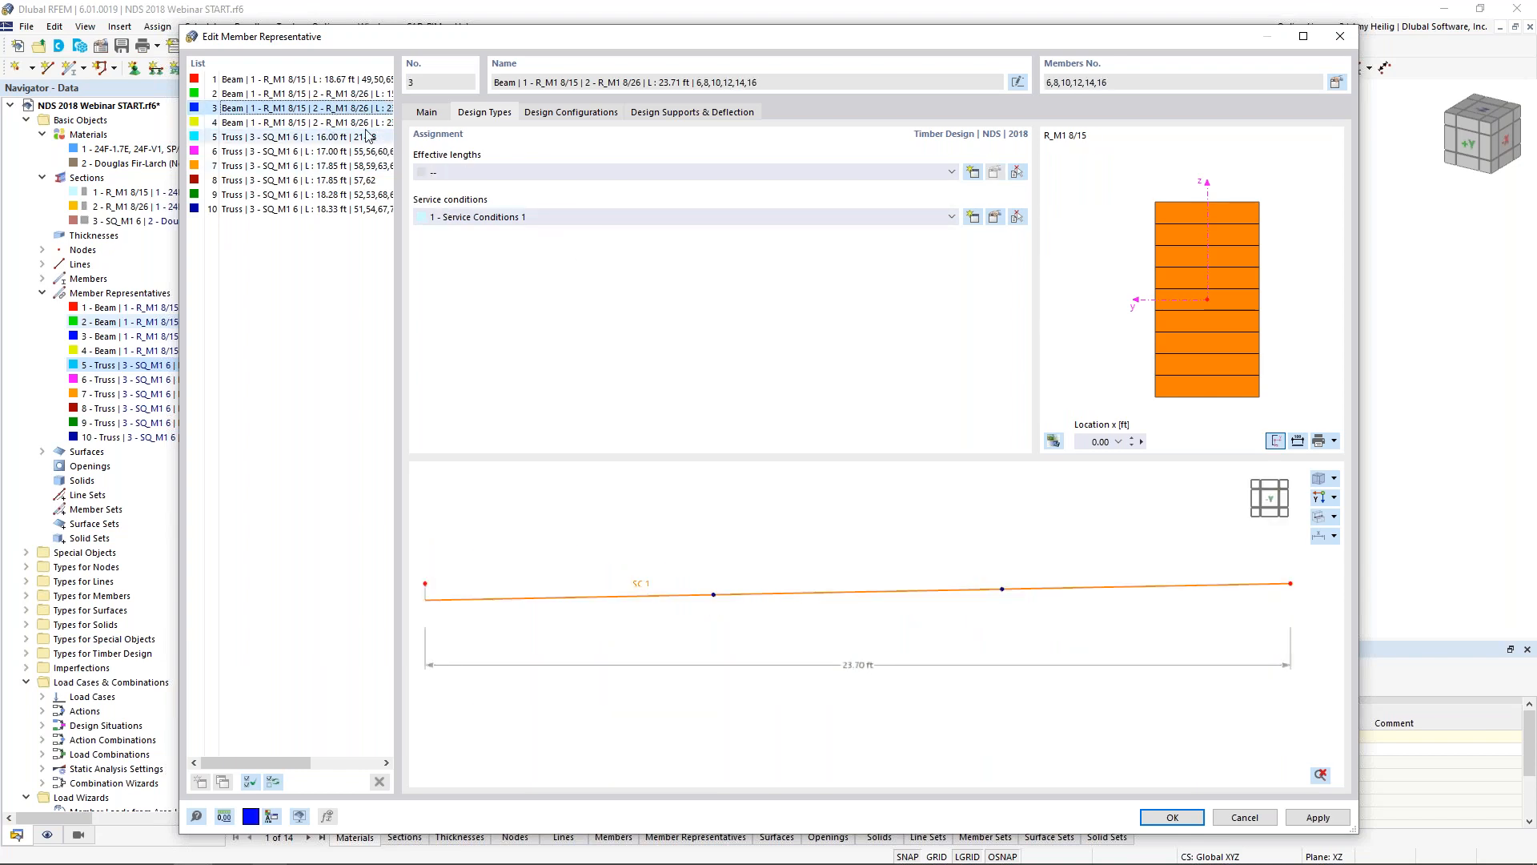
{"action": "left_click_drag", "start_coordinate": [674, 37], "coordinate": [691, 500]}
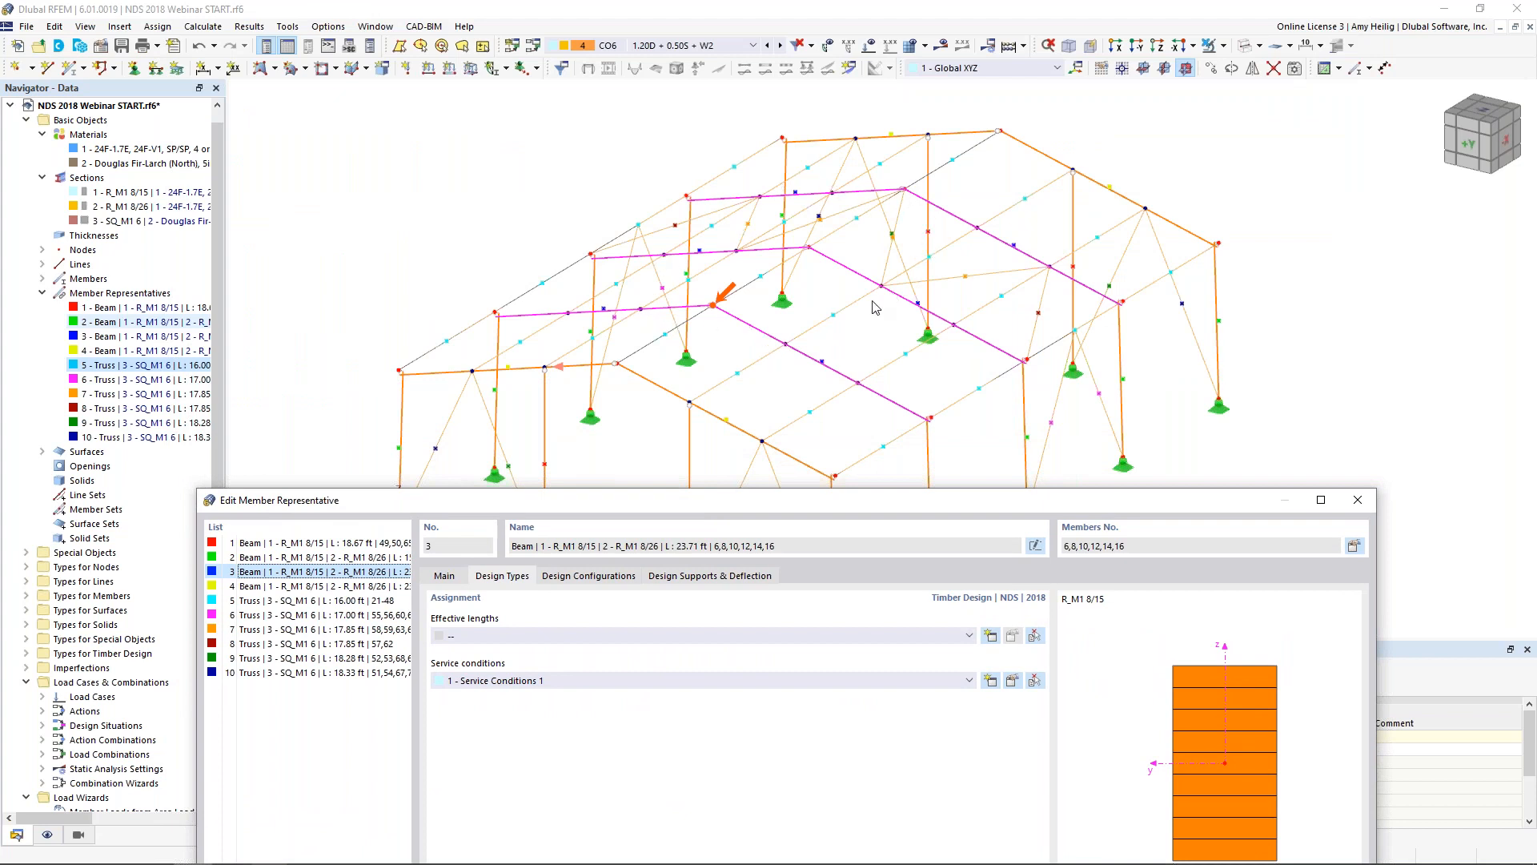
{"action": "left_click_drag", "start_coordinate": [753, 503], "coordinate": [799, 88]}
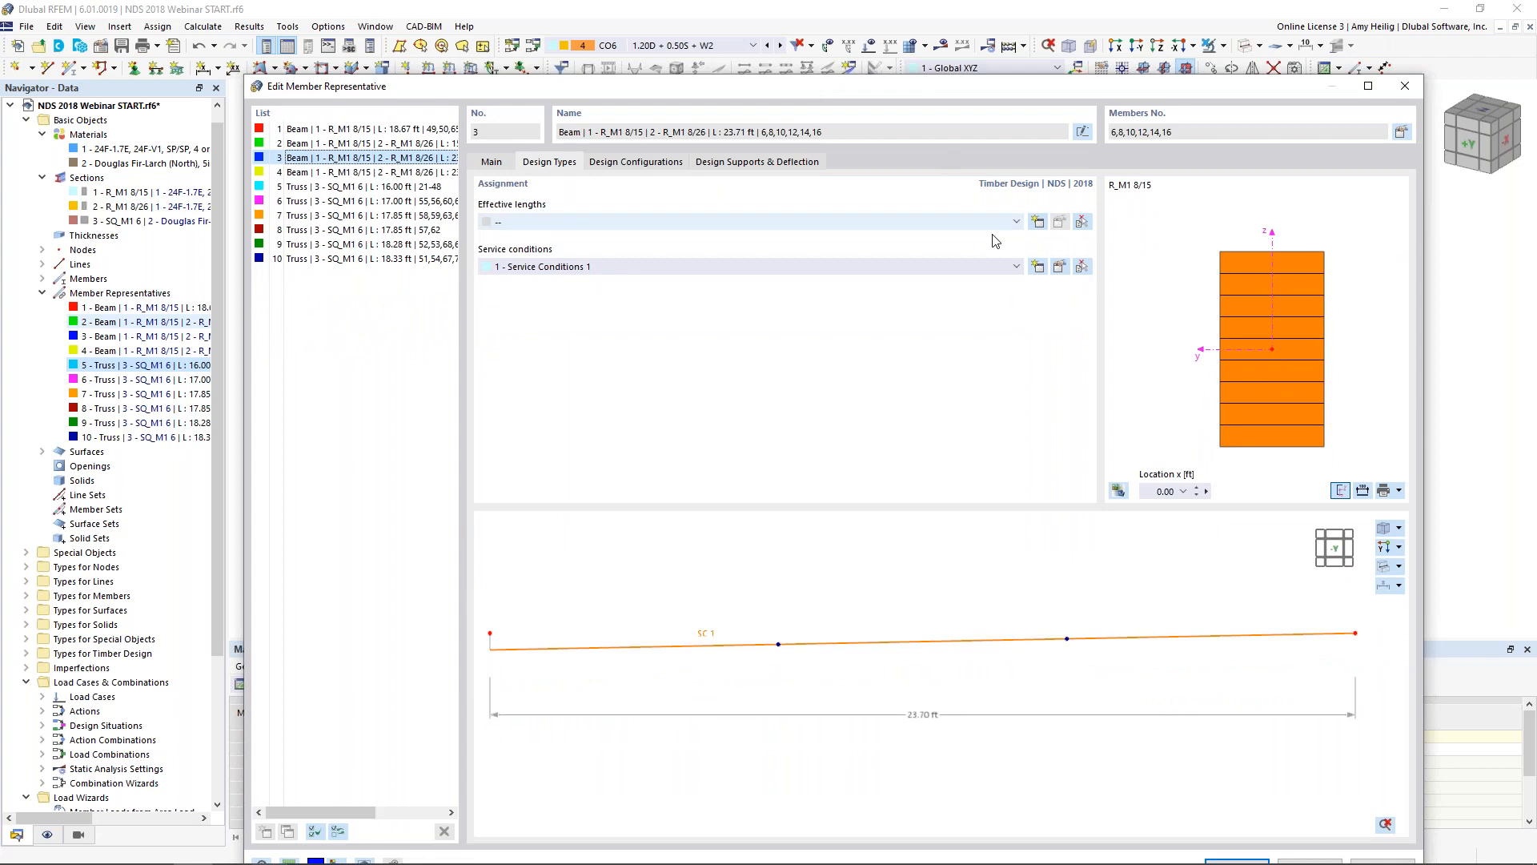
{"action": "left_click", "coordinate": [1039, 224]}
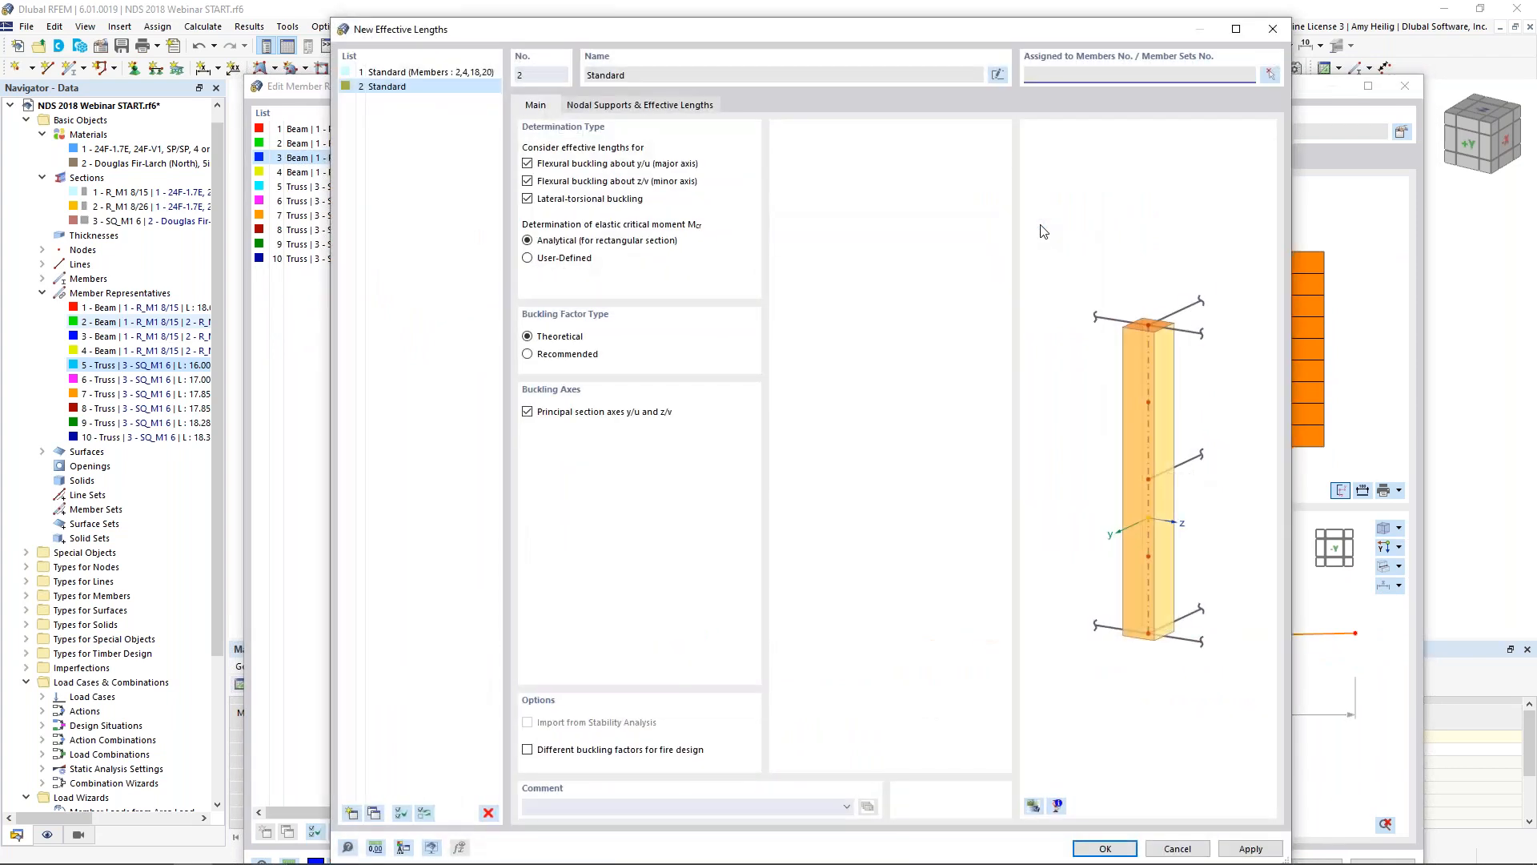
{"action": "left_click", "coordinate": [1105, 848]}
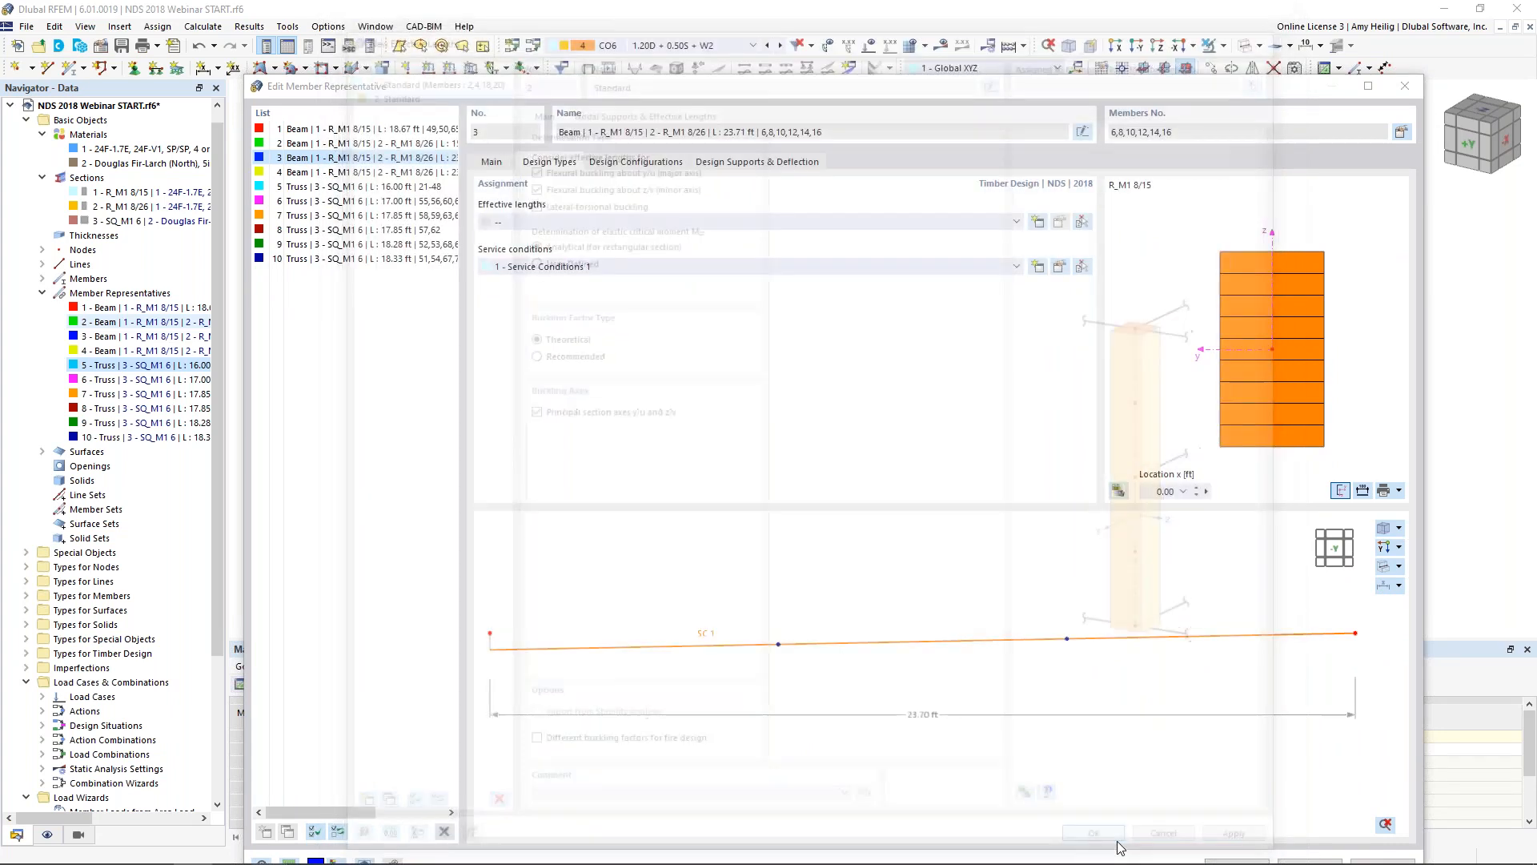
Open the nodal supports of the interior beams' effective lengths and import the intermediate nodes from a roof beam in the model
{"action": "left_click", "coordinate": [1059, 223]}
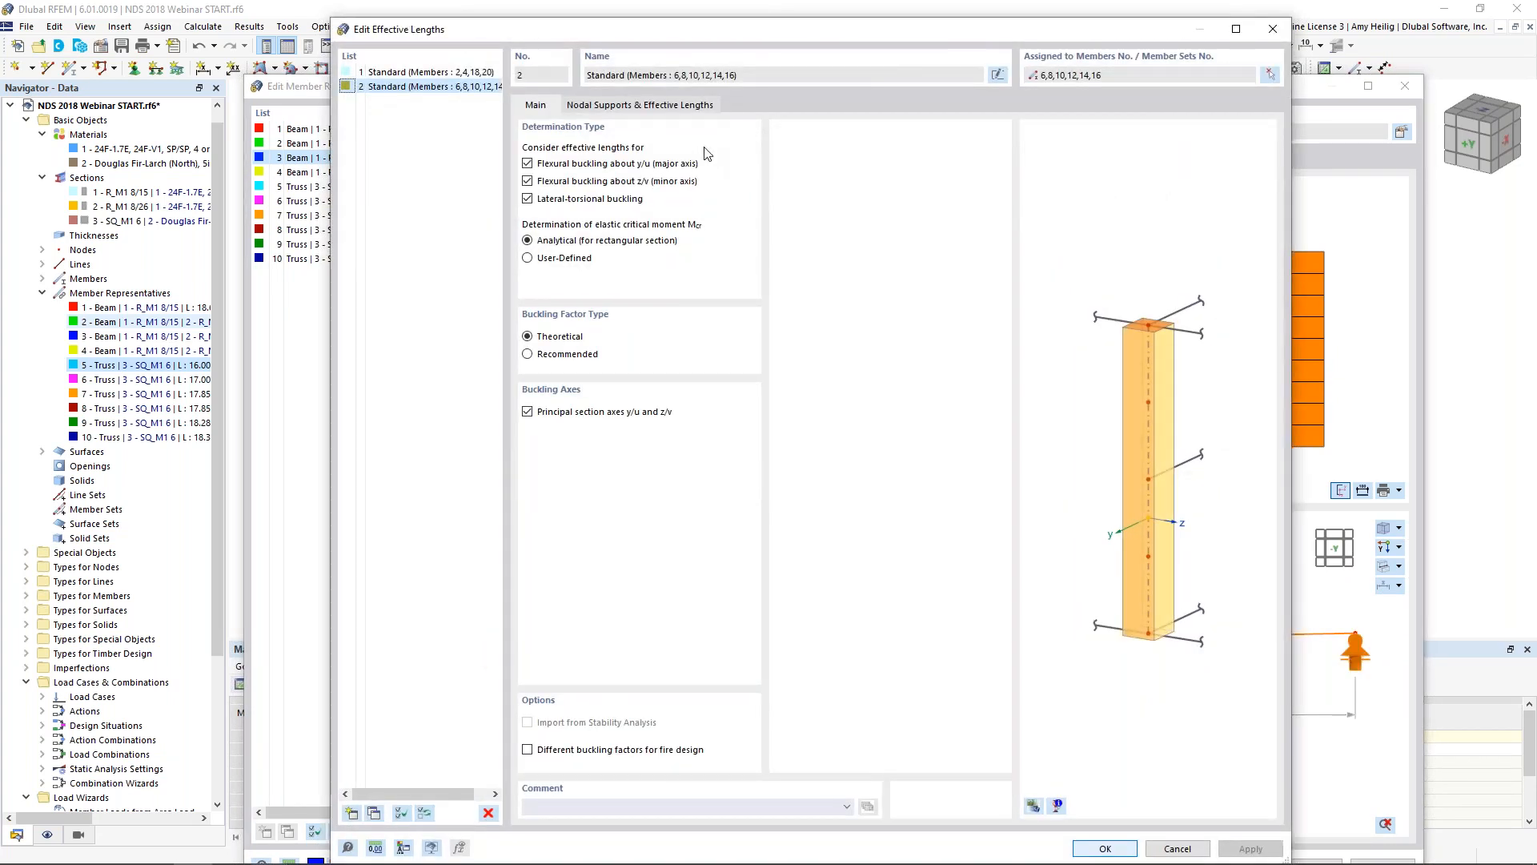
{"action": "left_click", "coordinate": [683, 107]}
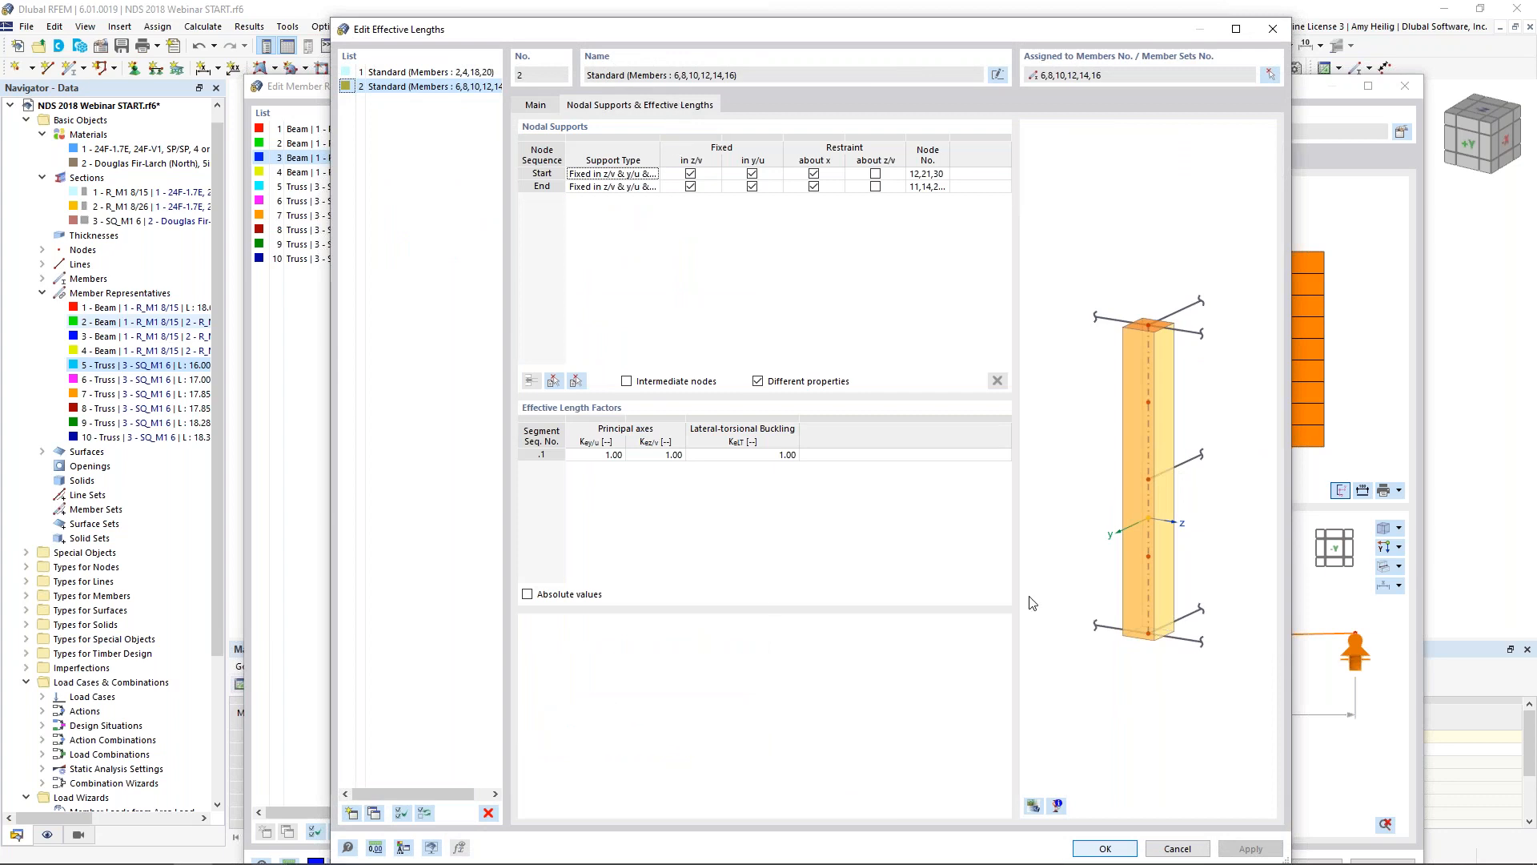
{"action": "mouse_move", "coordinate": [1094, 529]}
{"action": "middle_mouse_down", "text": "ctrl"}
{"action": "mouse_move", "coordinate": [1256, 528]}
{"action": "mouse_move", "coordinate": [1229, 522]}
{"action": "middle_mouse_up", "text": "ctrl"}
{"action": "scroll", "coordinate": [1155, 522], "scroll_direction": "up", "scroll_amount": 4}
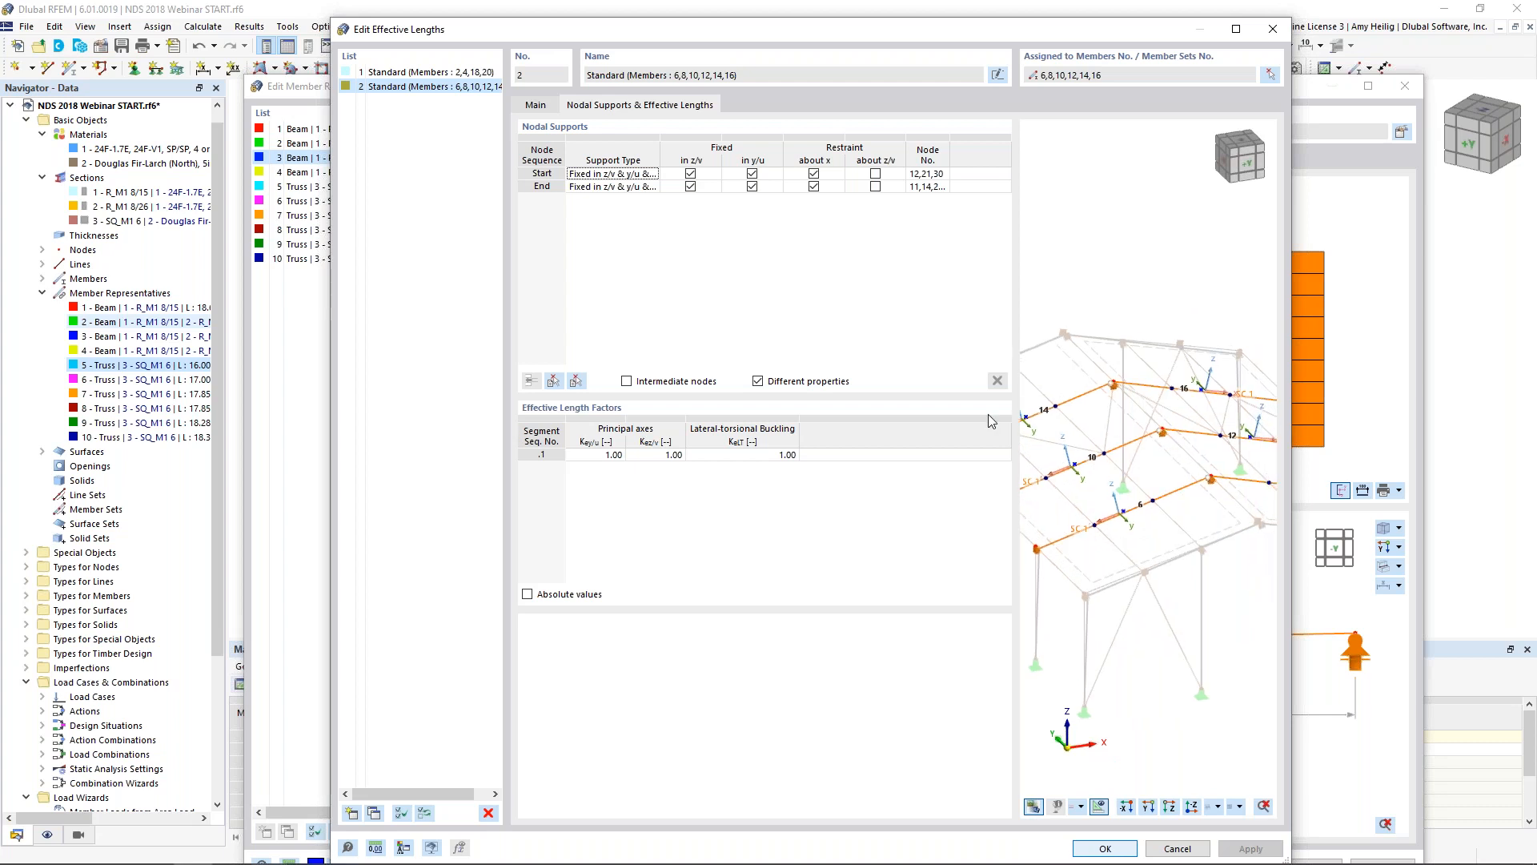
{"action": "left_click", "coordinate": [626, 382]}
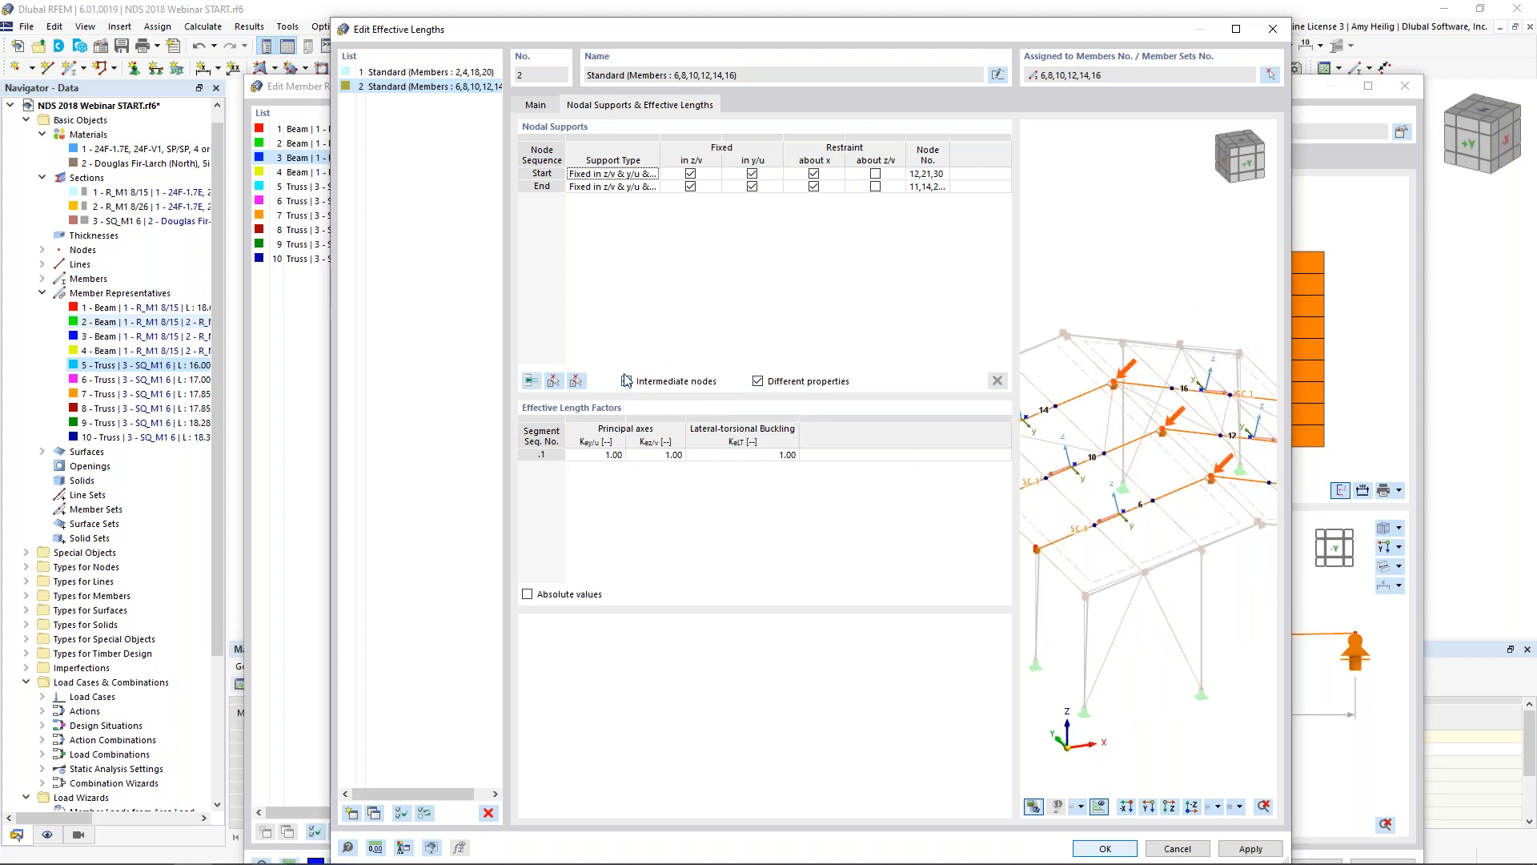
{"action": "left_click", "coordinate": [552, 381]}
{"action": "left_click", "coordinate": [721, 290]}
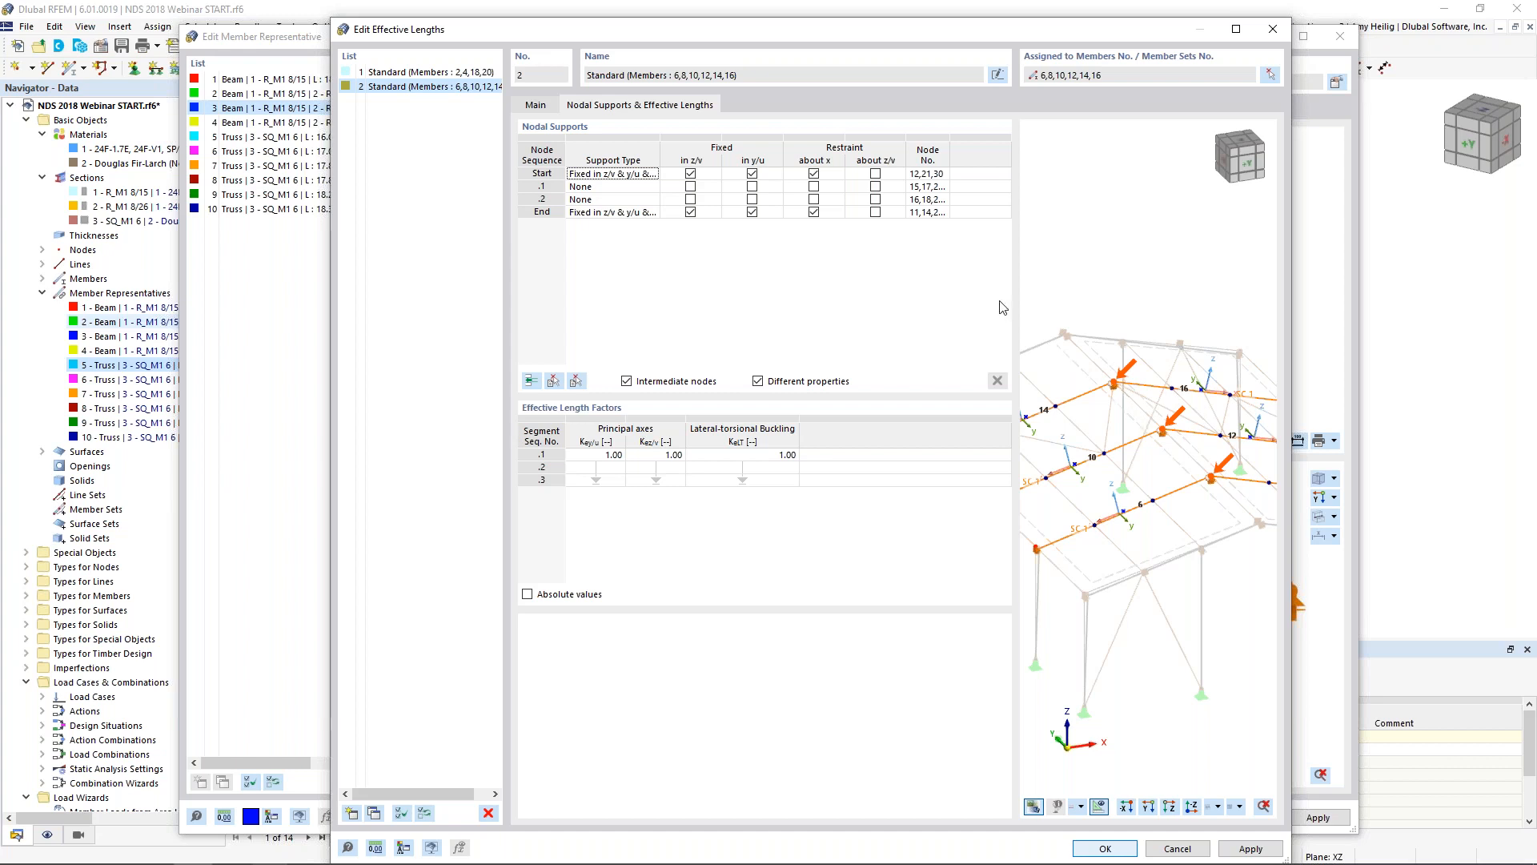
Leave the interior beams' start support fixed only in y/u, and fix both intermediate nodes in y/u
{"action": "left_click", "coordinate": [691, 174]}
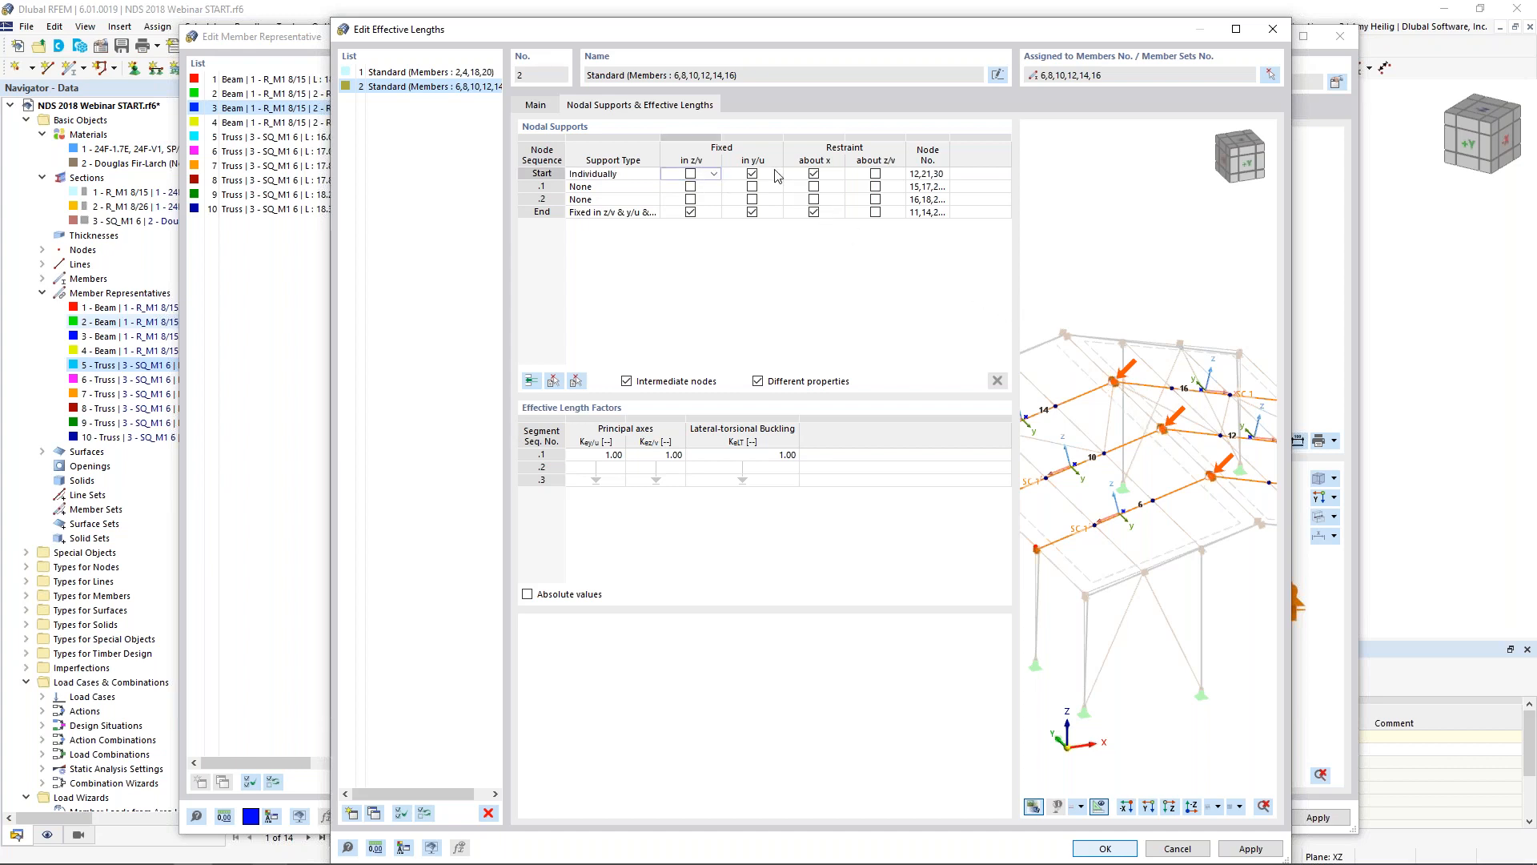
{"action": "left_click", "coordinate": [814, 173]}
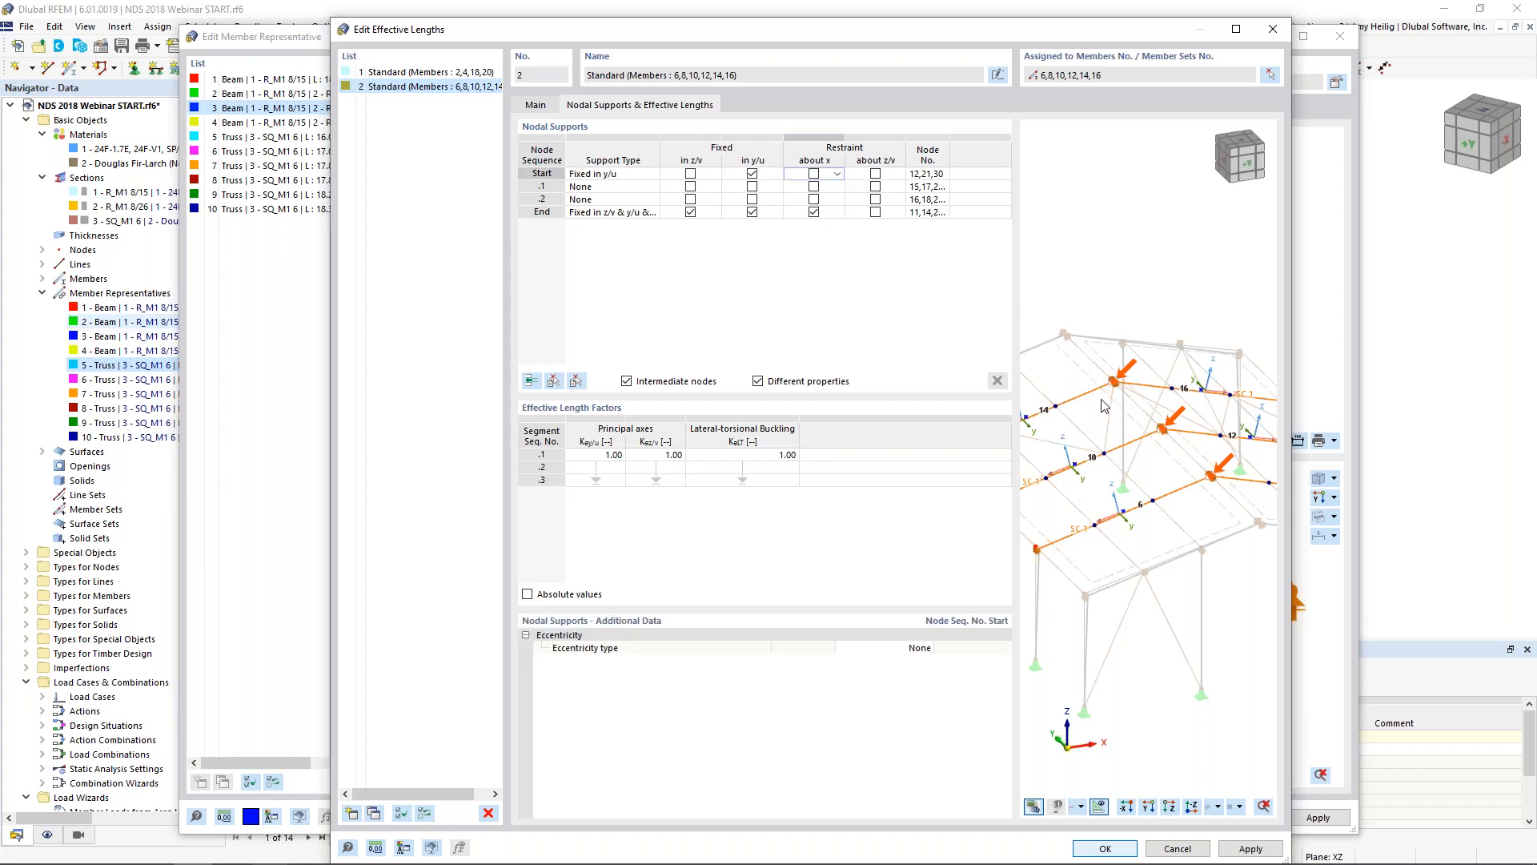
{"action": "left_click", "coordinate": [757, 189]}
{"action": "left_click", "coordinate": [753, 189]}
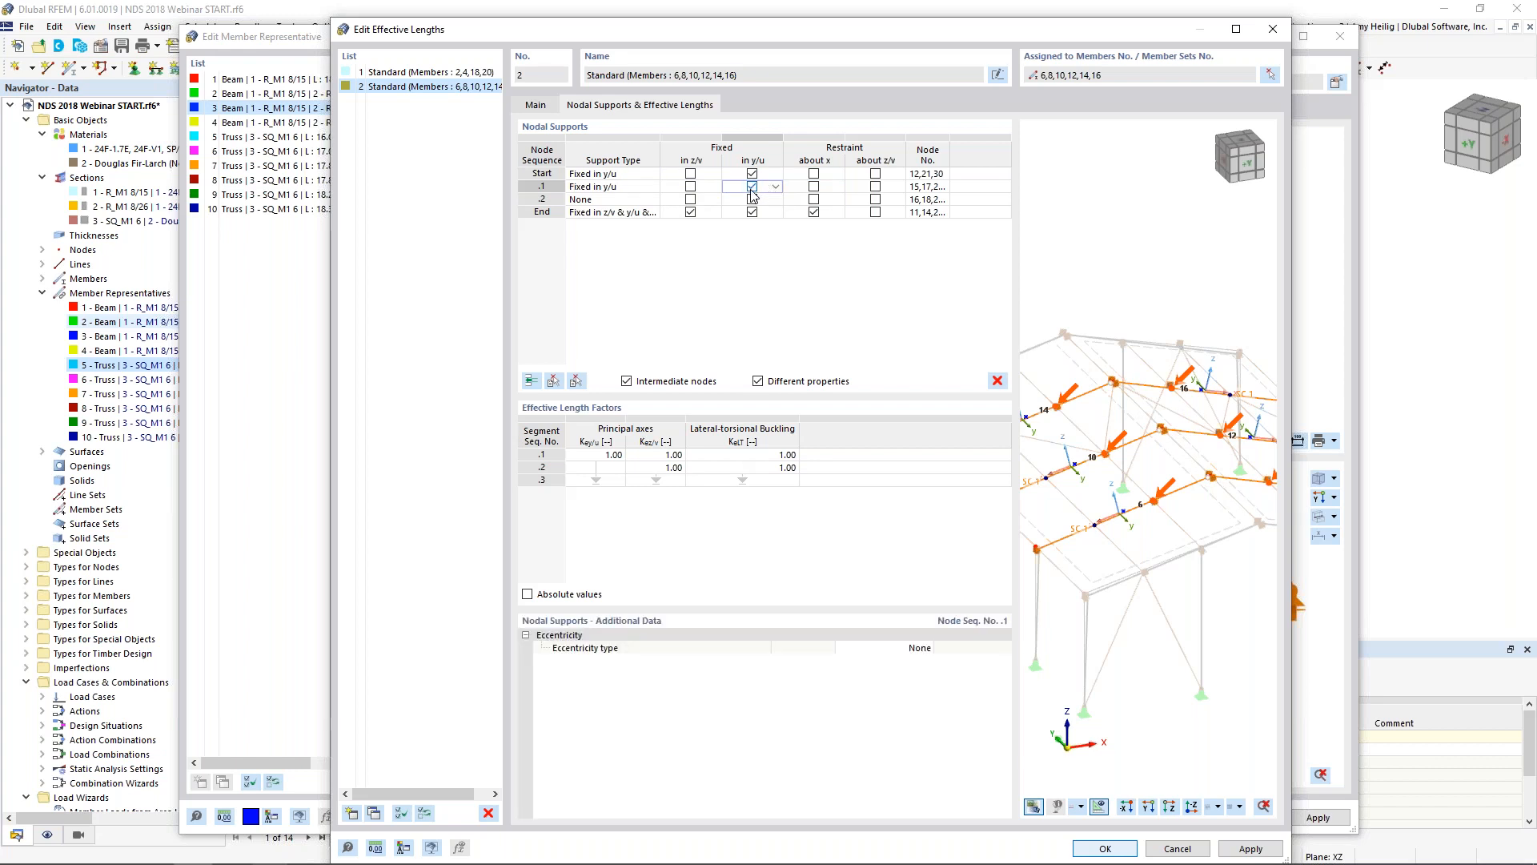
{"action": "left_click", "coordinate": [752, 199]}
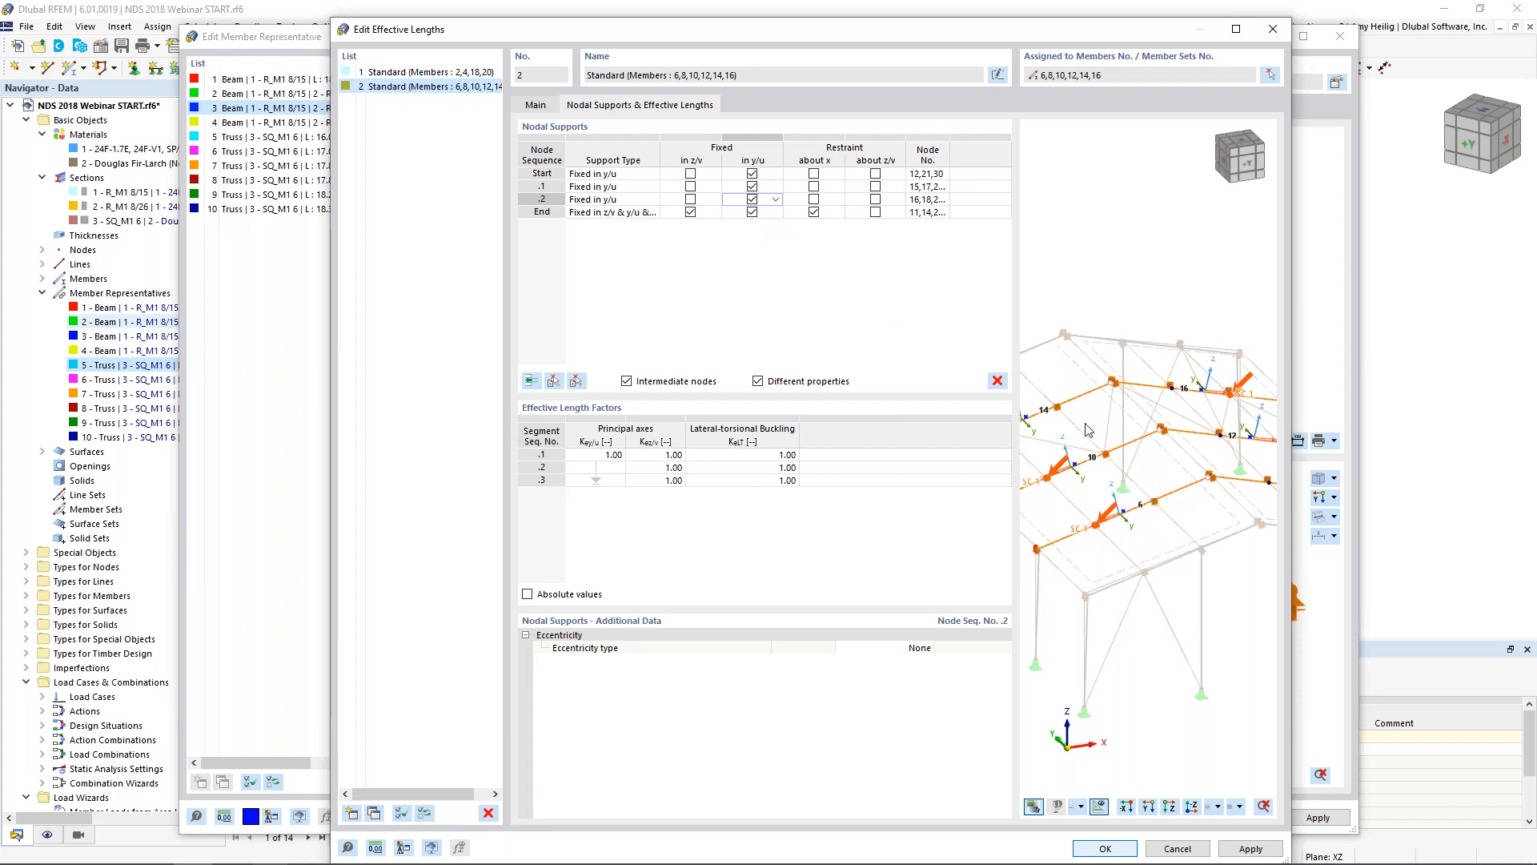
Check the interior beams' end support, switch their effective lengths to absolute values, accept the definition and show the representative's preview in 3D
{"action": "left_click", "coordinate": [728, 213]}
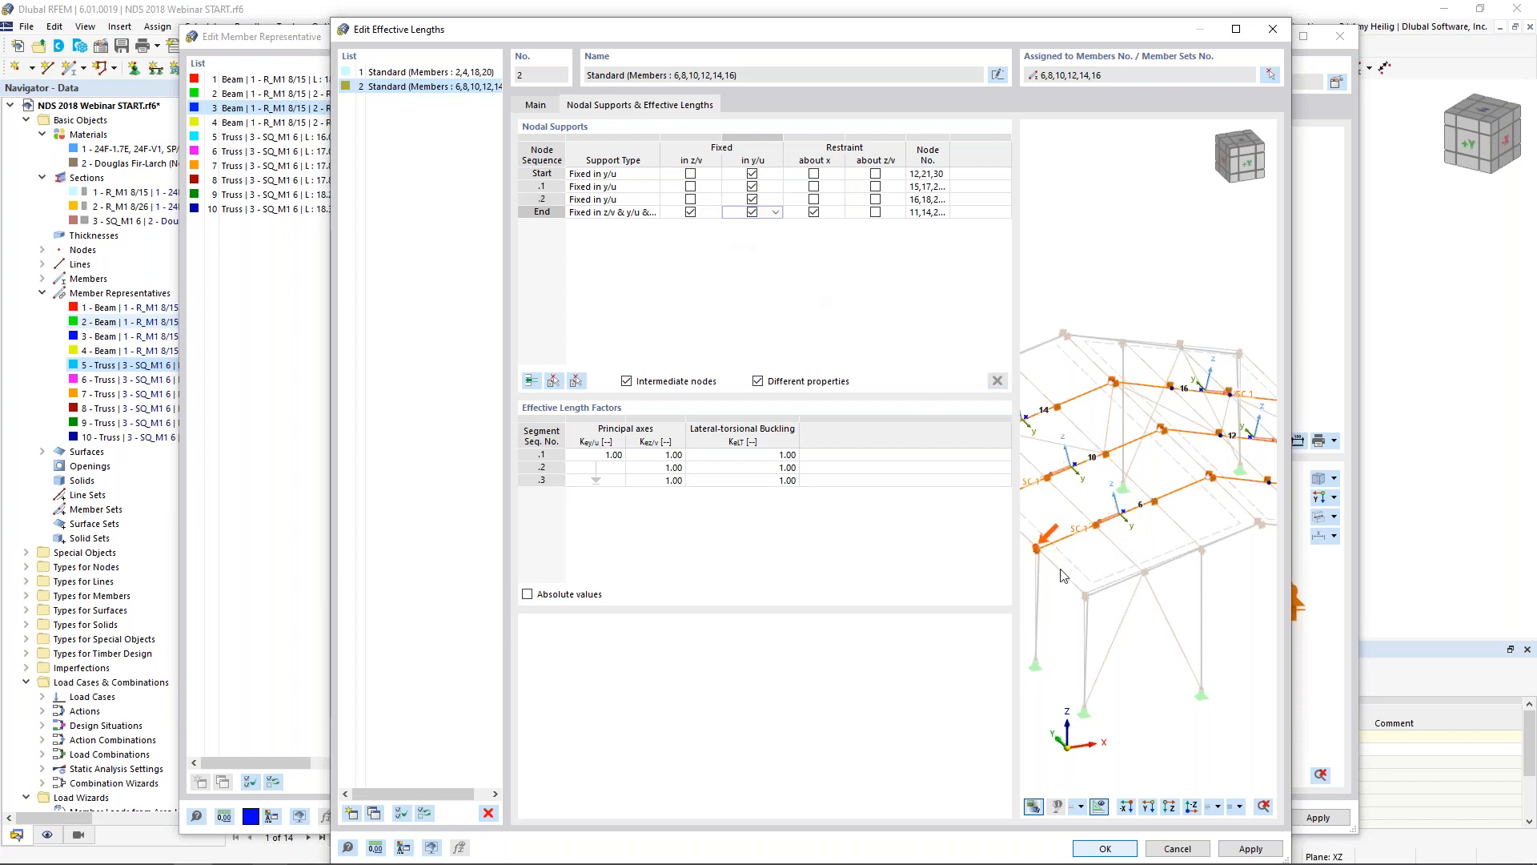
{"action": "middle_click_drag", "start_coordinate": [1065, 573], "coordinate": [1108, 538]}
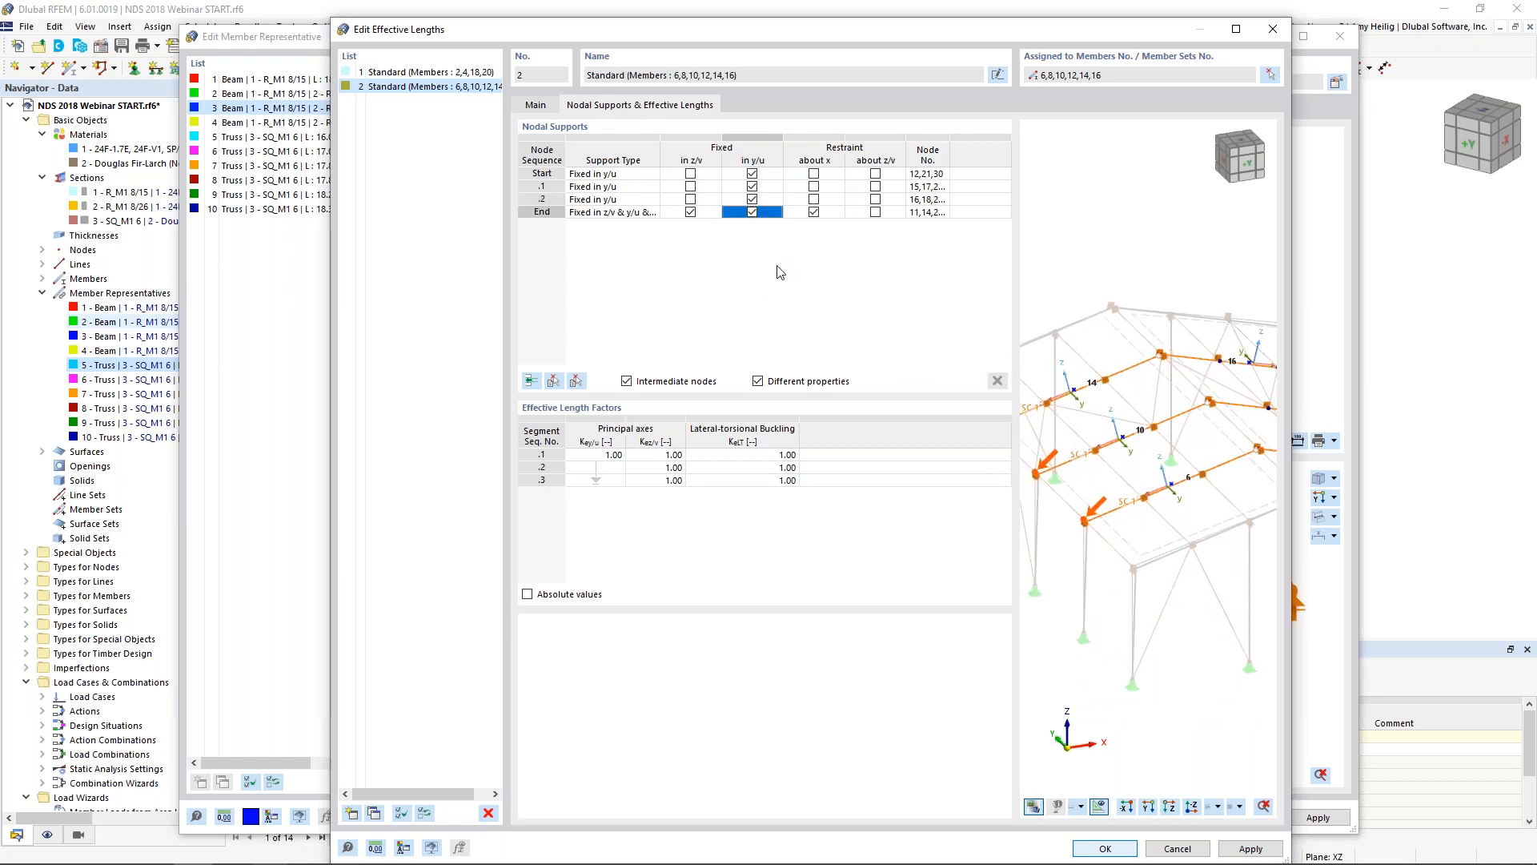
{"action": "scroll", "coordinate": [1087, 536], "scroll_direction": "up", "scroll_amount": 5}
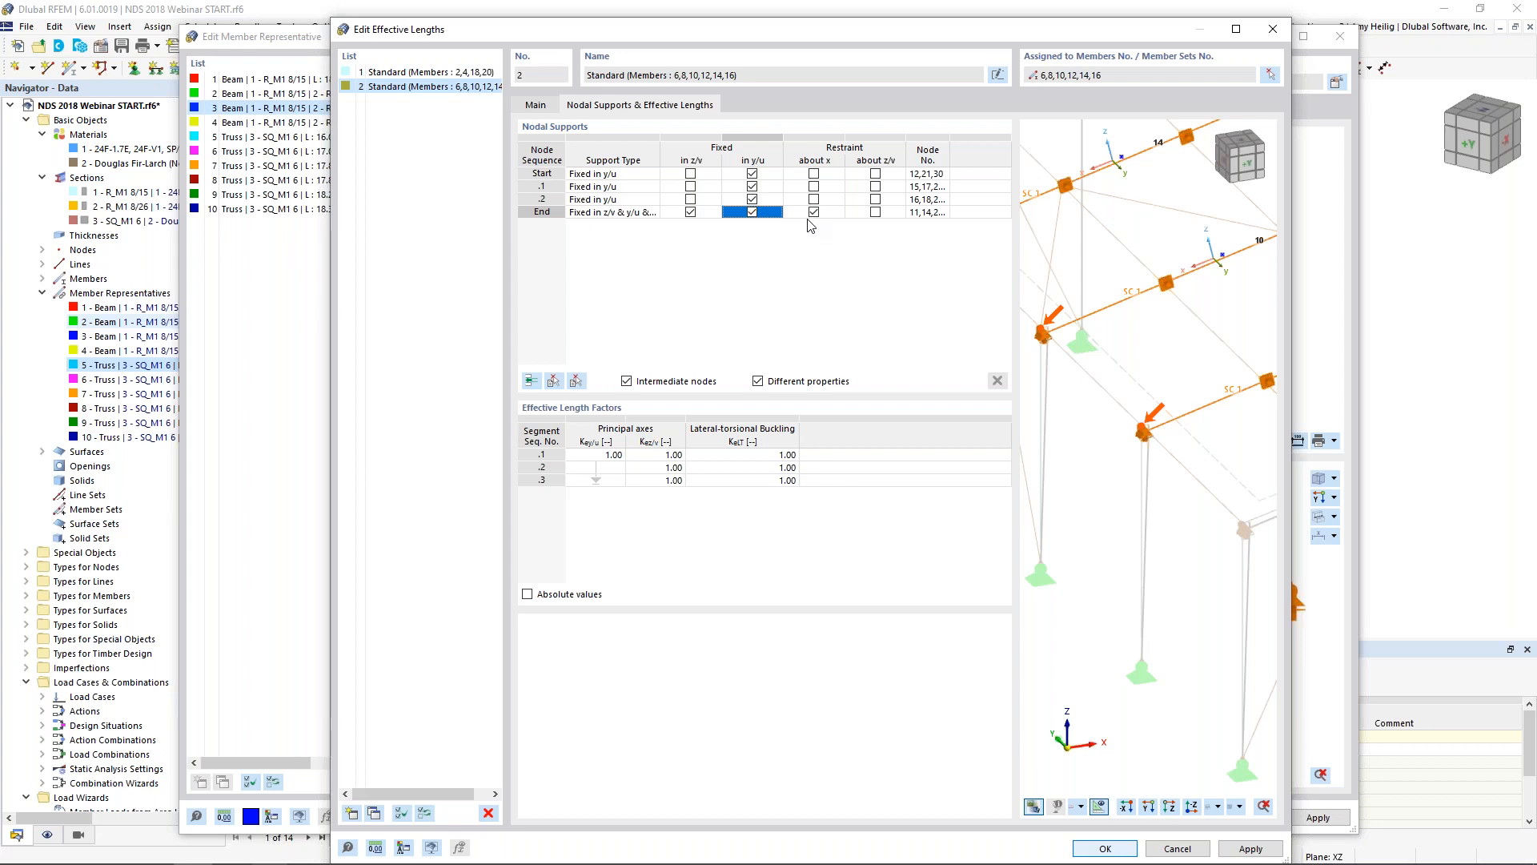
{"action": "left_click", "coordinate": [528, 594]}
{"action": "left_click", "coordinate": [1104, 848]}
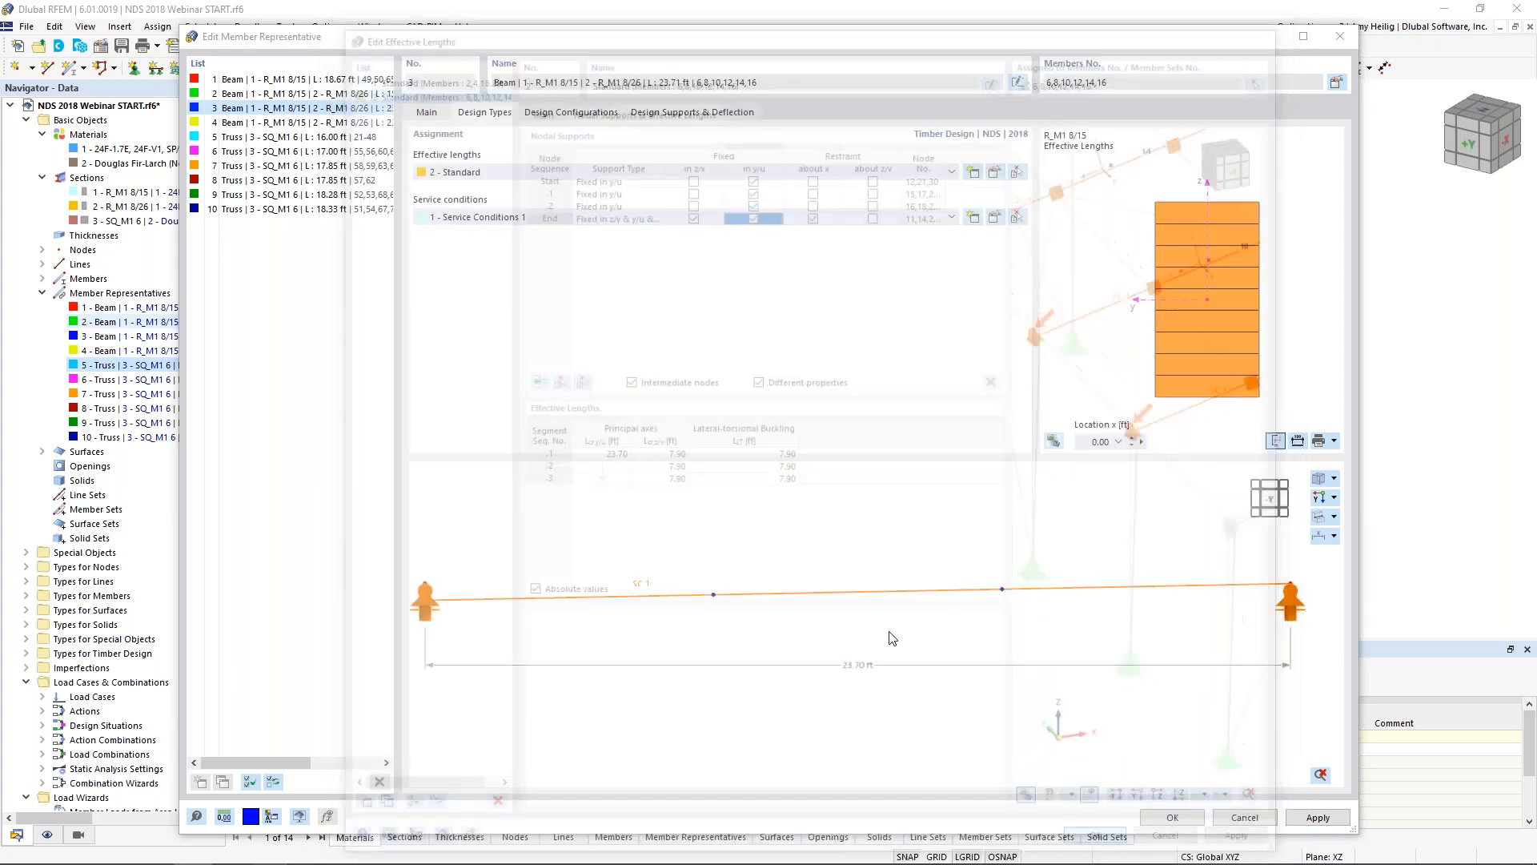
{"action": "left_click", "coordinate": [1319, 480]}
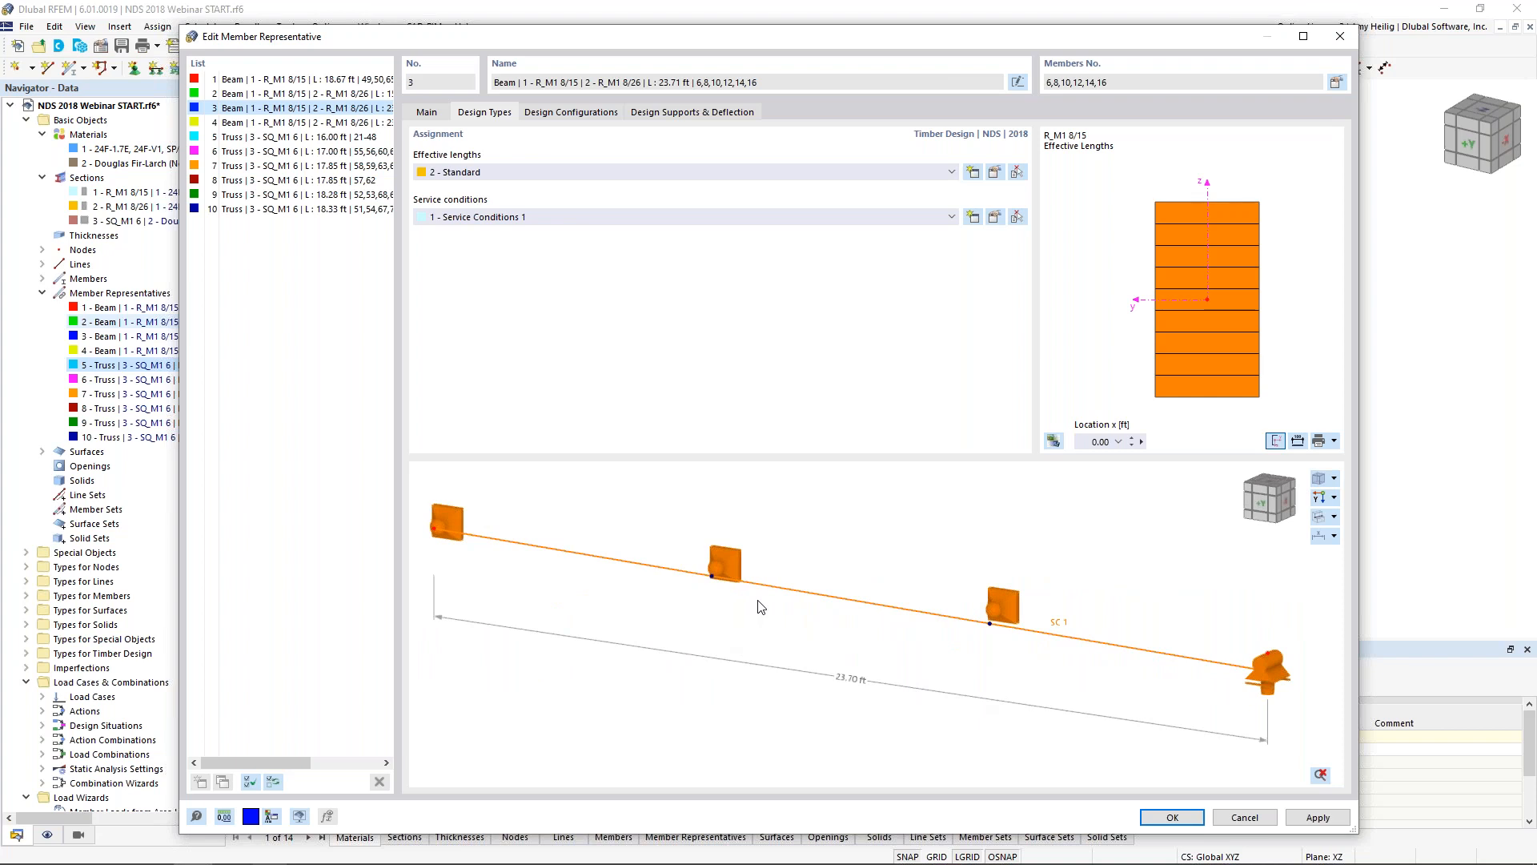
Select member representatives 1, 2 and 5 to 10 together for joint editing and check them against the model
{"action": "left_click", "coordinate": [324, 80]}
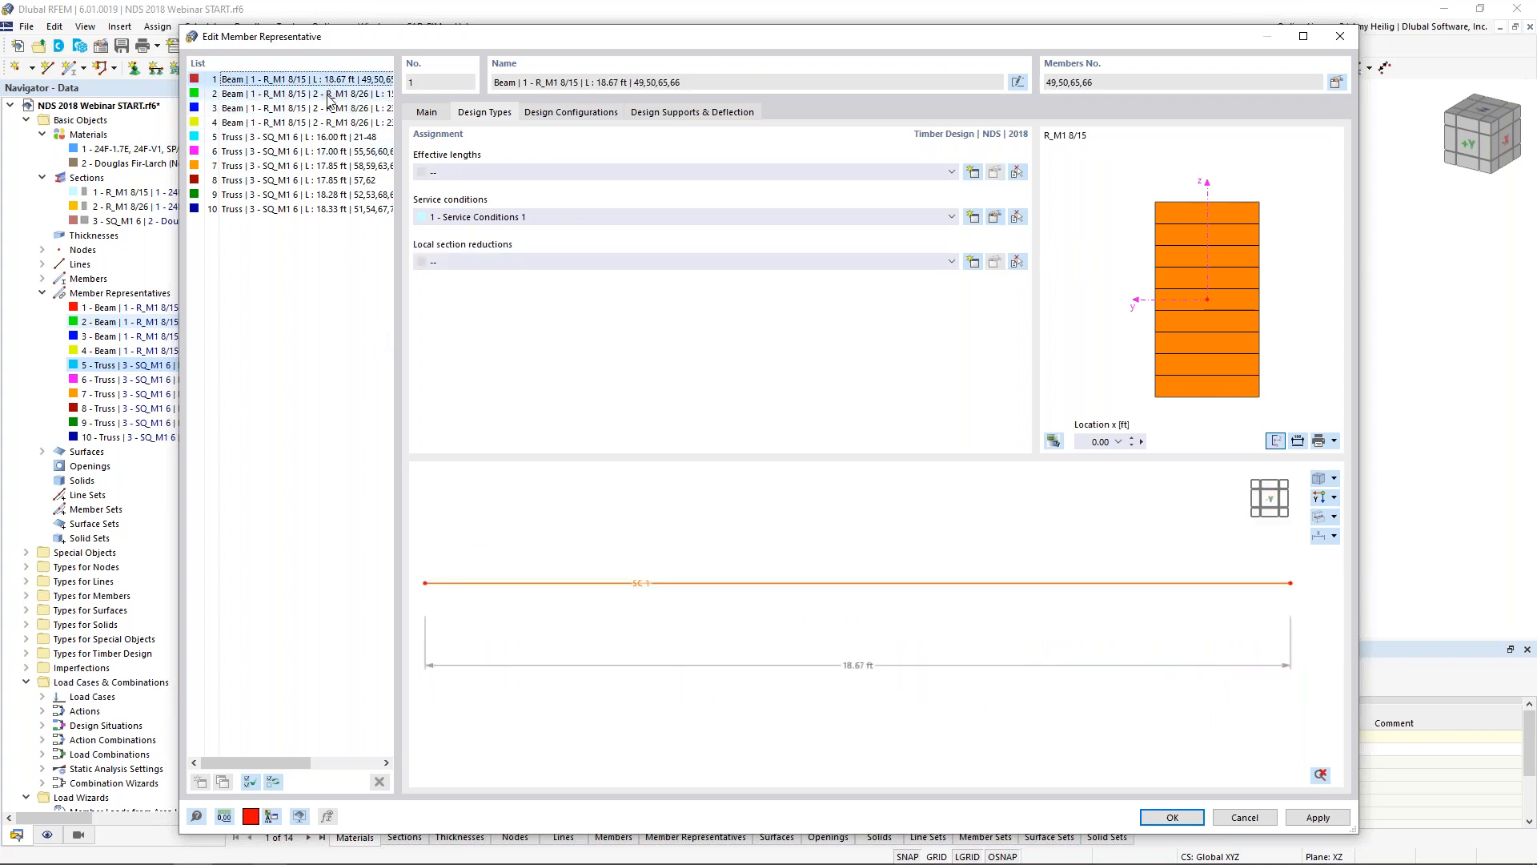
{"action": "left_click", "coordinate": [328, 94], "text": "ctrl"}
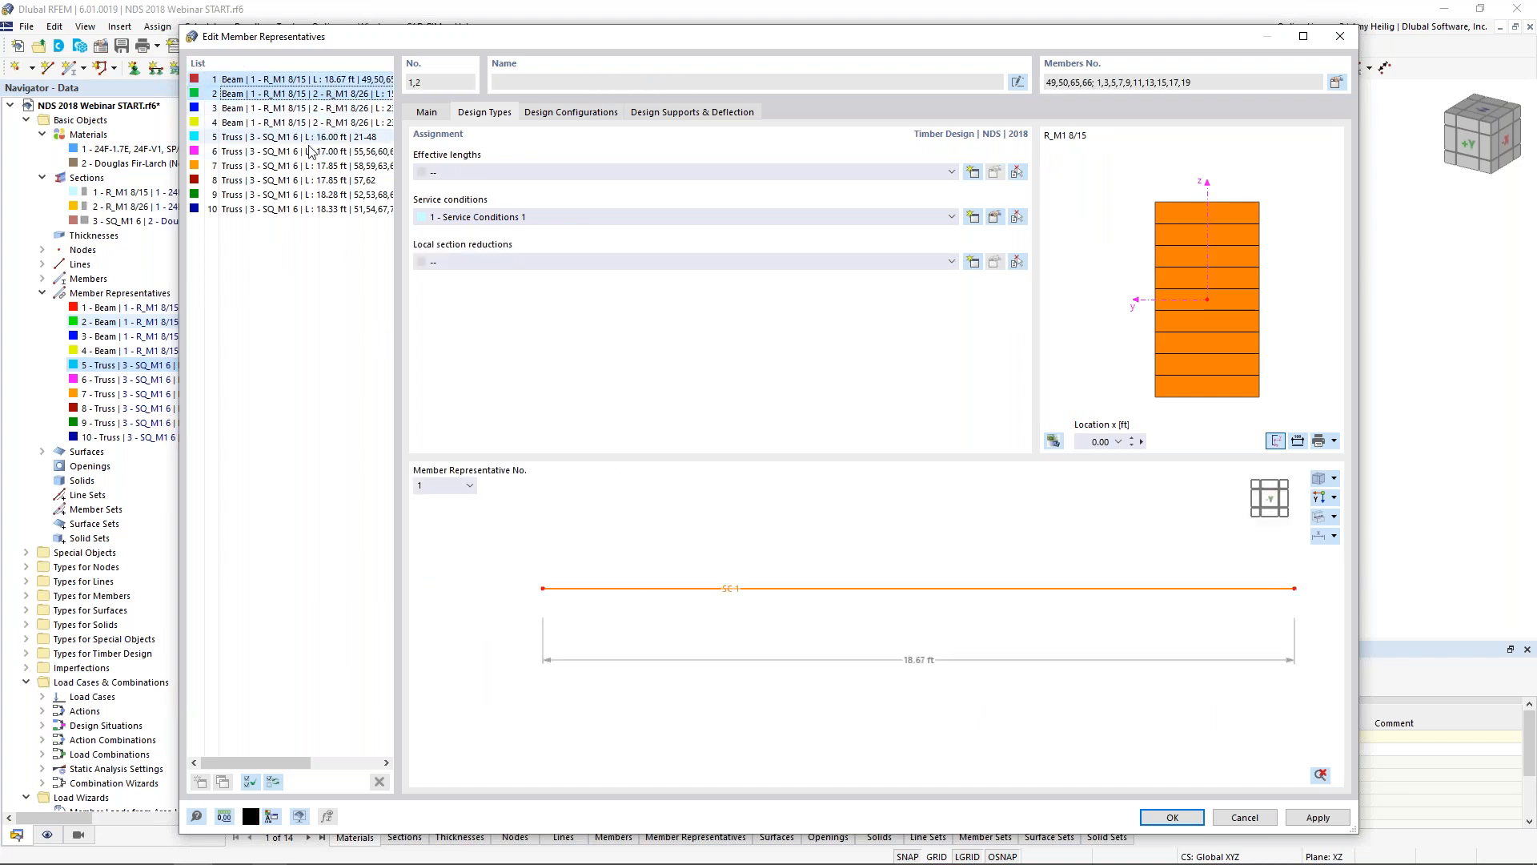
{"action": "left_click", "coordinate": [309, 142], "text": "ctrl"}
{"action": "left_click", "coordinate": [308, 155], "text": "ctrl"}
{"action": "left_click", "coordinate": [305, 168], "text": "ctrl"}
{"action": "left_click", "coordinate": [305, 183], "text": "ctrl"}
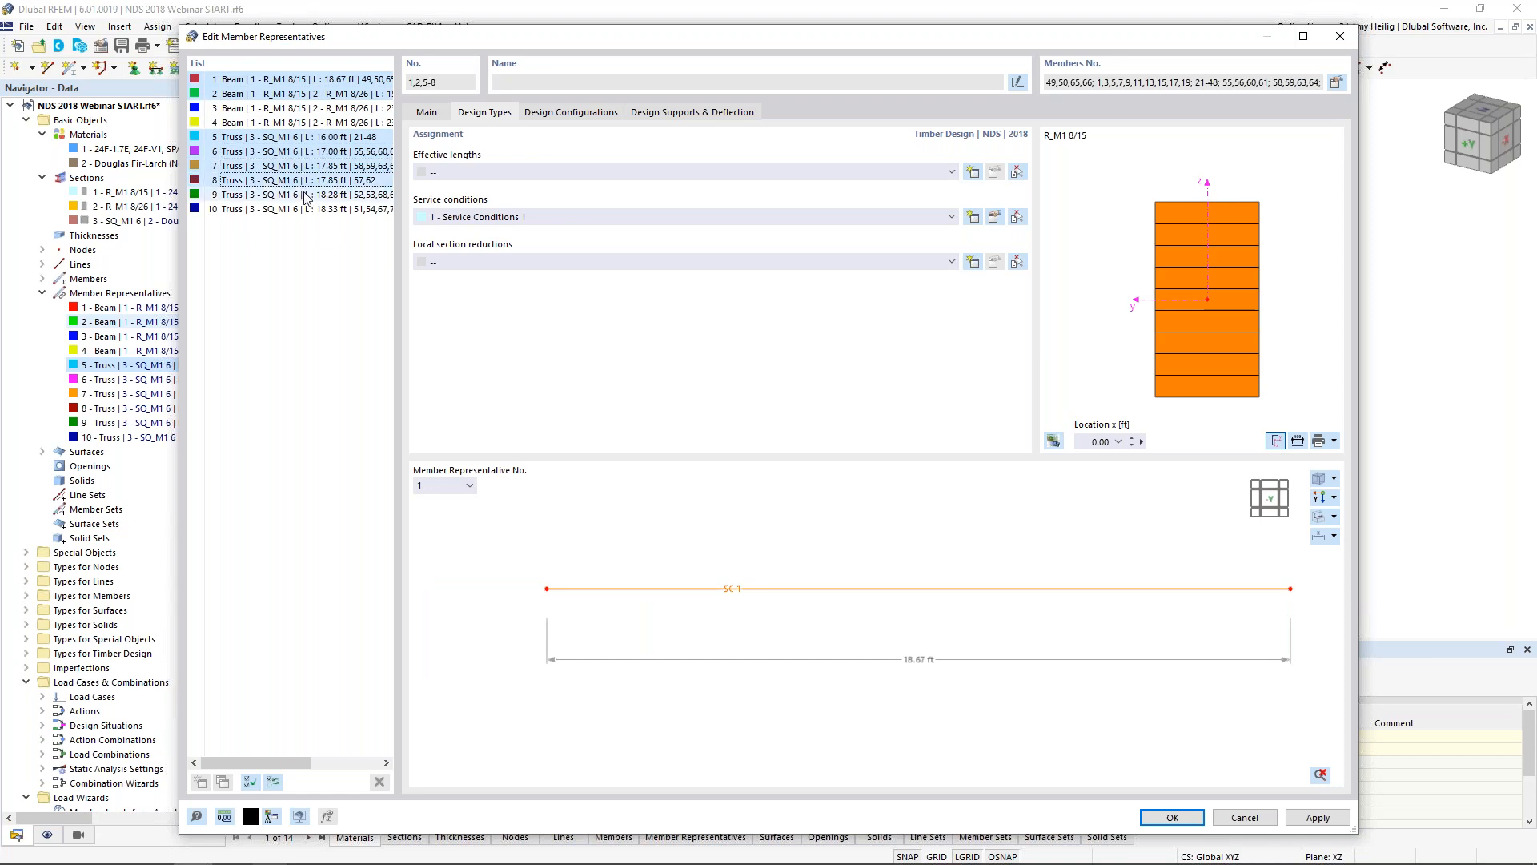
{"action": "left_click", "coordinate": [304, 195], "text": "ctrl"}
{"action": "left_click", "coordinate": [305, 209], "text": "ctrl"}
{"action": "left_click_drag", "start_coordinate": [705, 36], "coordinate": [671, 489]}
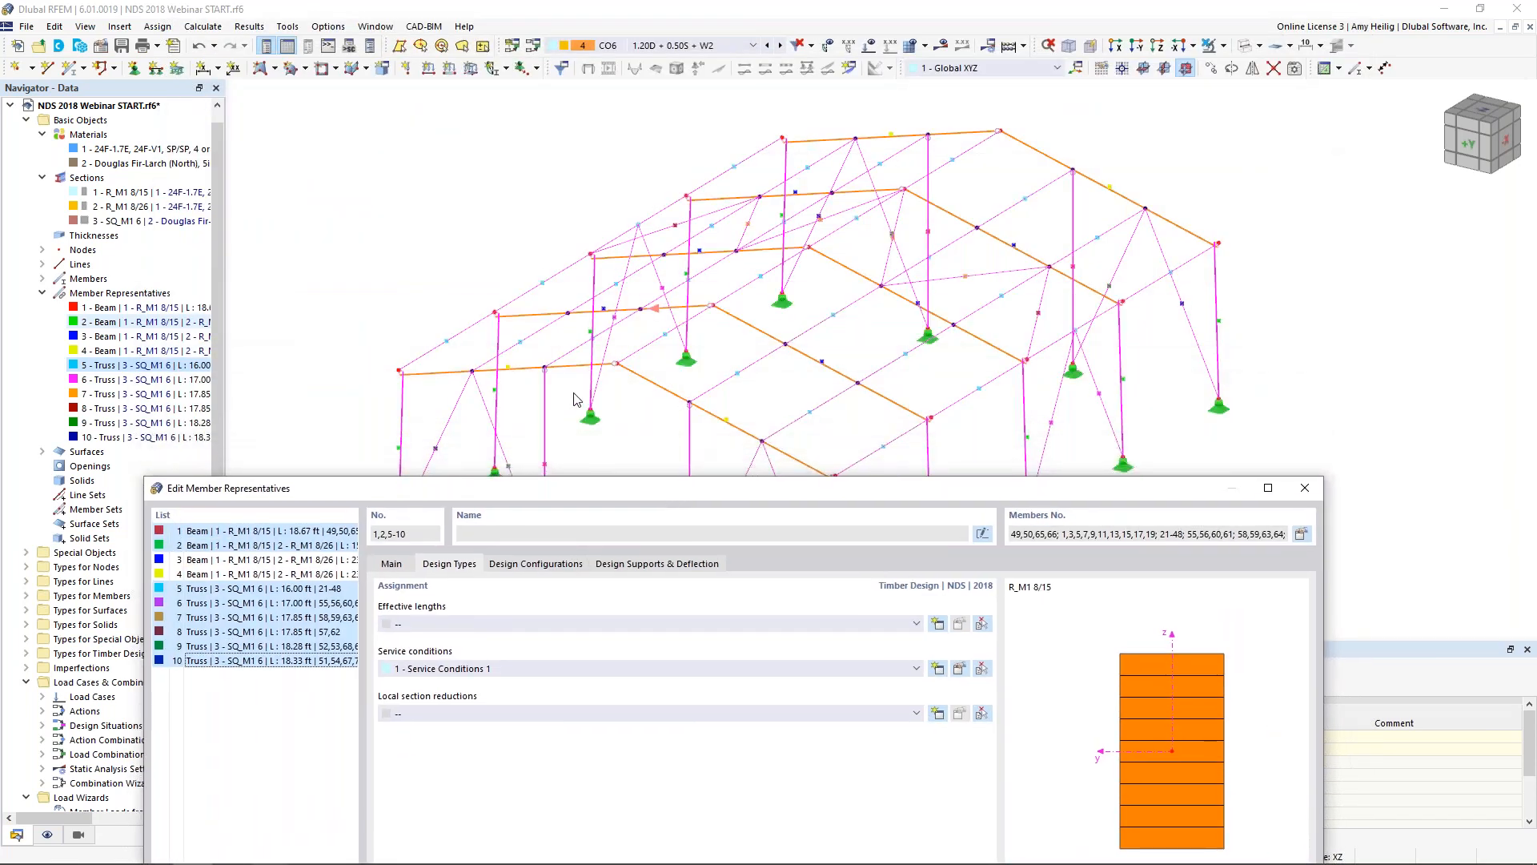
{"action": "left_click_drag", "start_coordinate": [568, 489], "coordinate": [623, 76]}
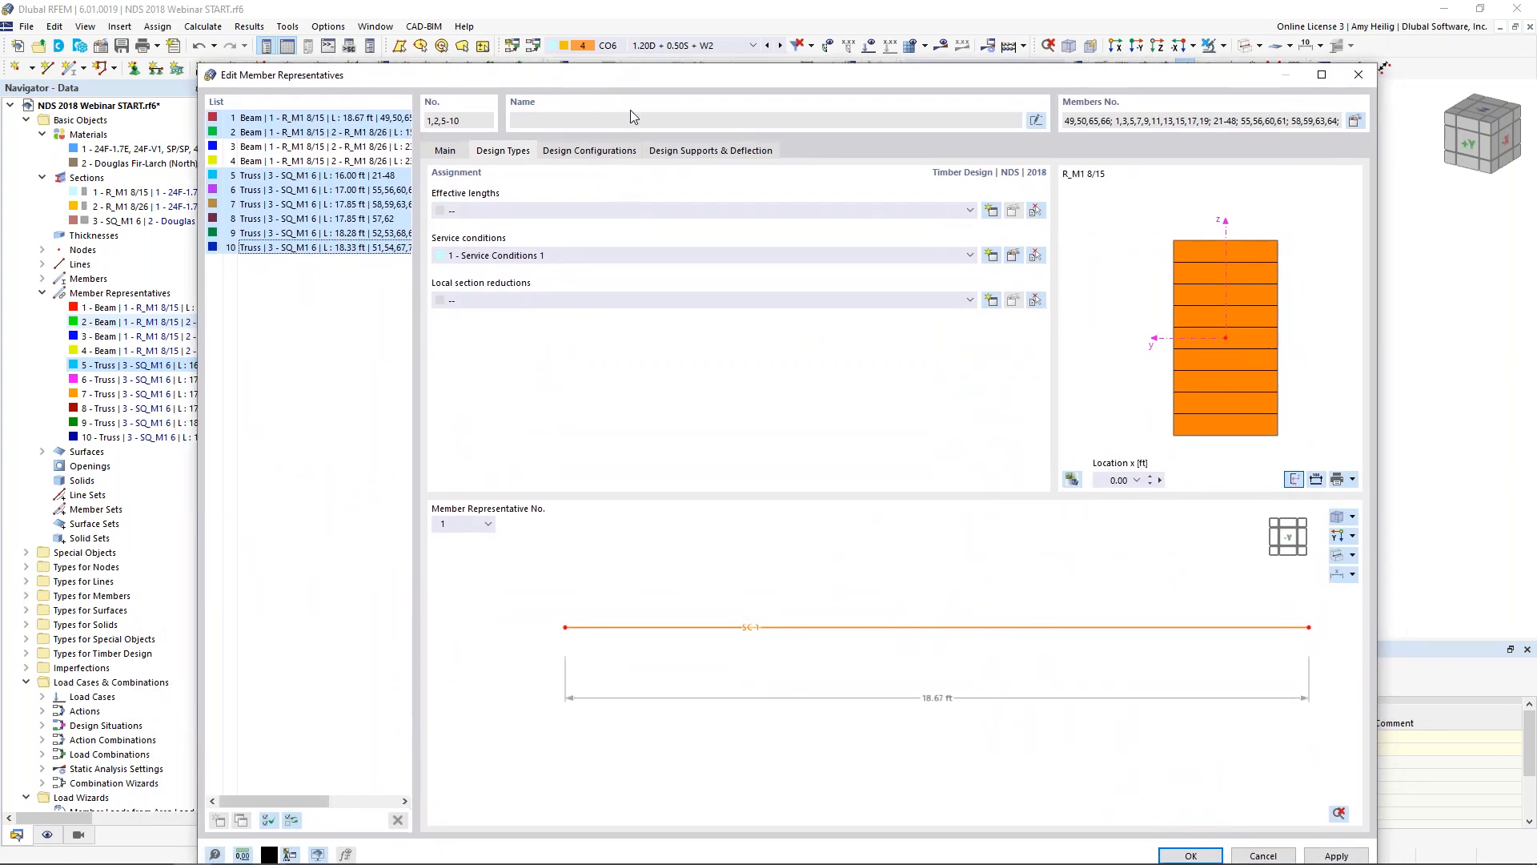
Create a Standard effective lengths definition with the default start and end supports for the selected representatives and inspect it in the preview
{"action": "left_click", "coordinate": [991, 211]}
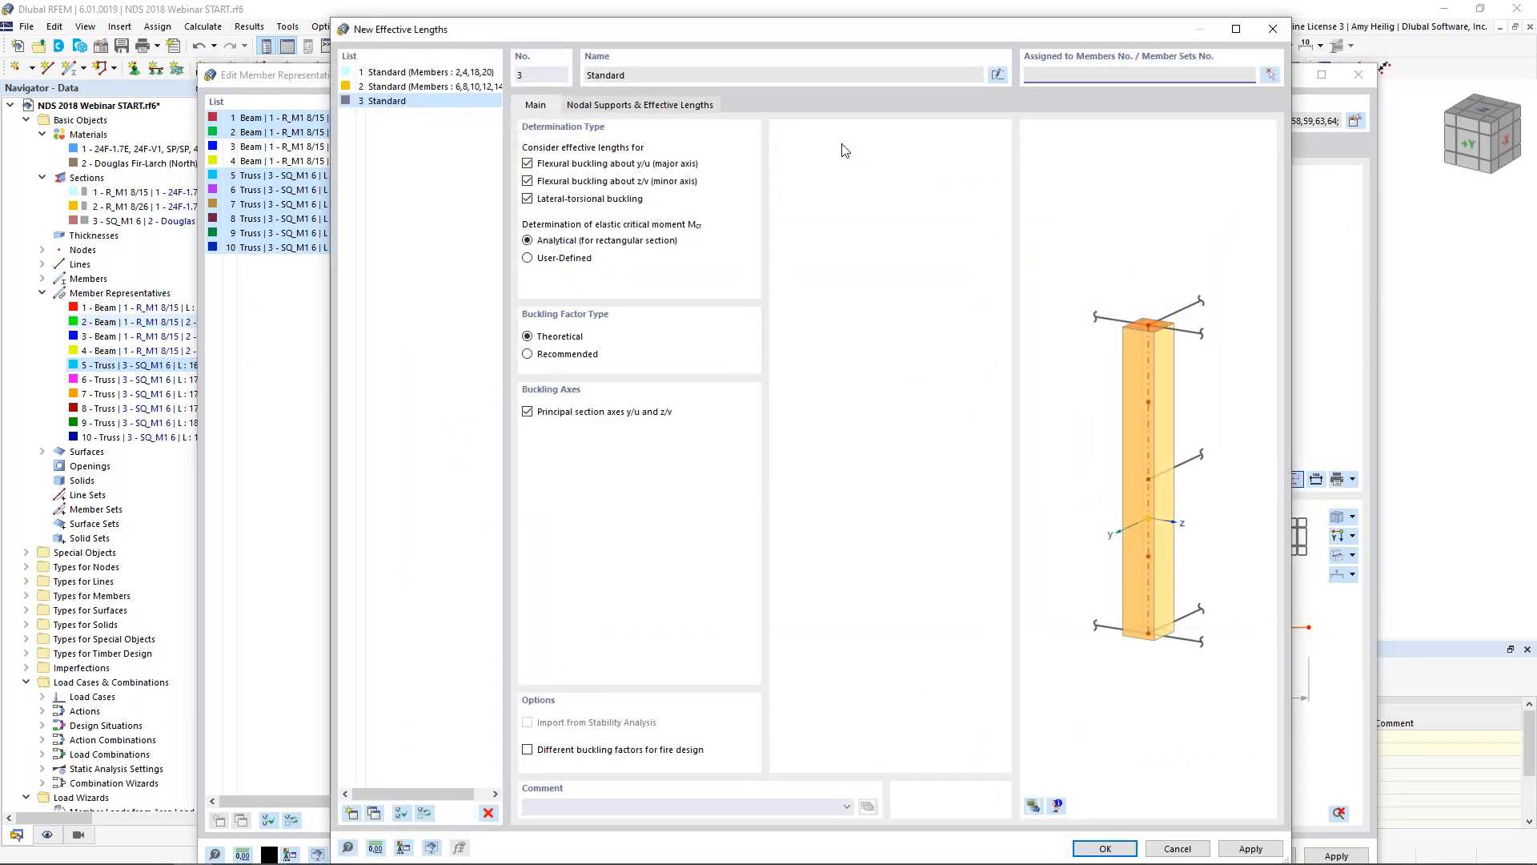
{"action": "left_click", "coordinate": [703, 106]}
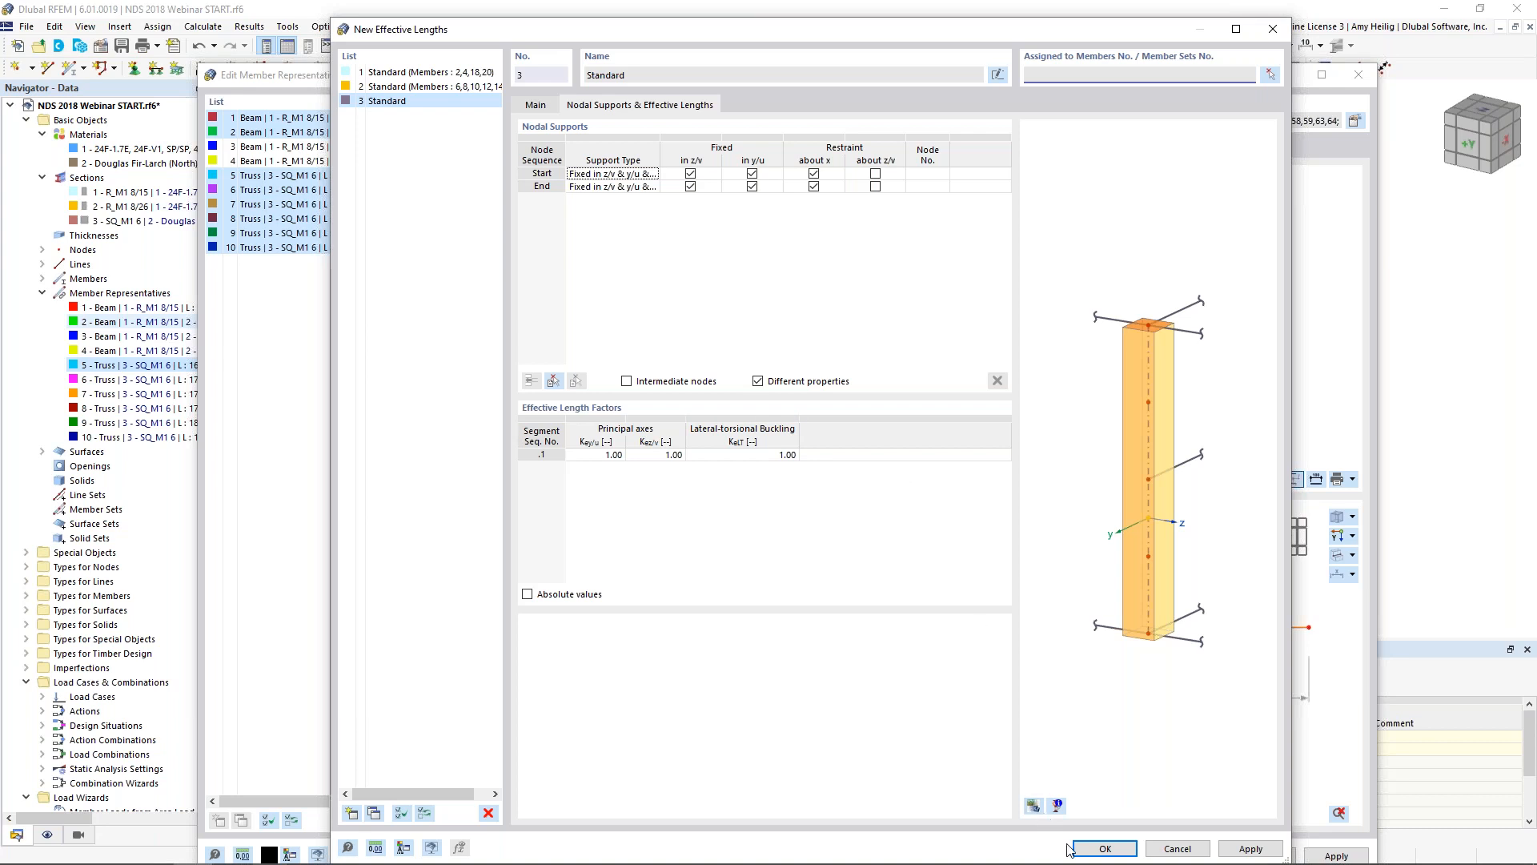
{"action": "left_click", "coordinate": [1101, 848]}
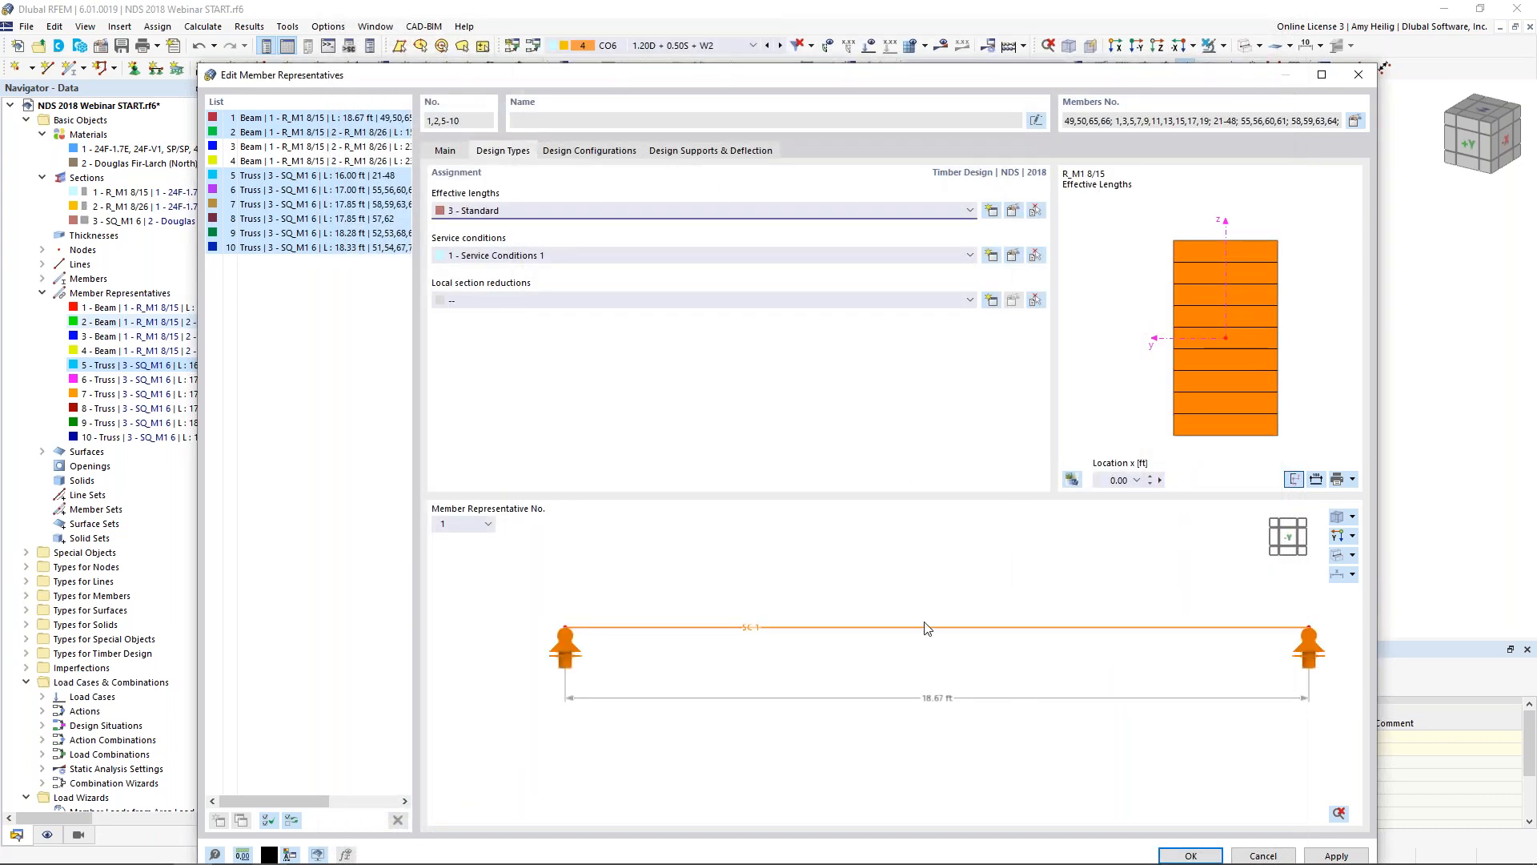
{"action": "middle_click_drag", "start_coordinate": [1057, 563], "coordinate": [737, 629], "text": "ctrl"}
{"action": "mouse_move", "coordinate": [1000, 662]}
{"action": "middle_mouse_down"}
{"action": "mouse_move", "coordinate": [950, 666]}
{"action": "mouse_move", "coordinate": [995, 652]}
{"action": "mouse_move", "coordinate": [981, 652]}
{"action": "middle_mouse_up"}
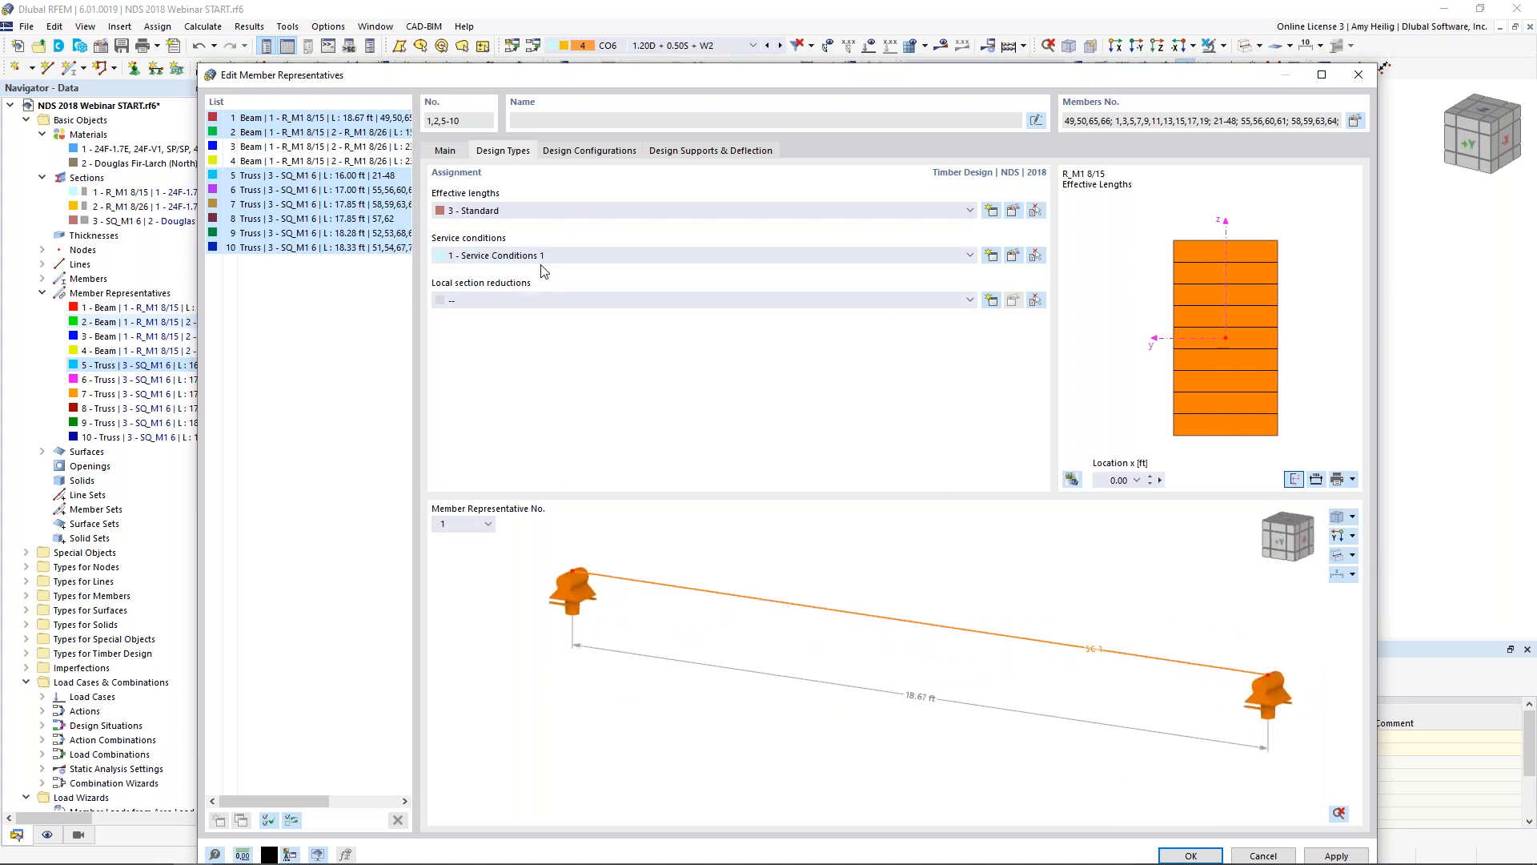
Review the in-service moisture and temperature options of Service Conditions 1
{"action": "left_click", "coordinate": [1013, 256]}
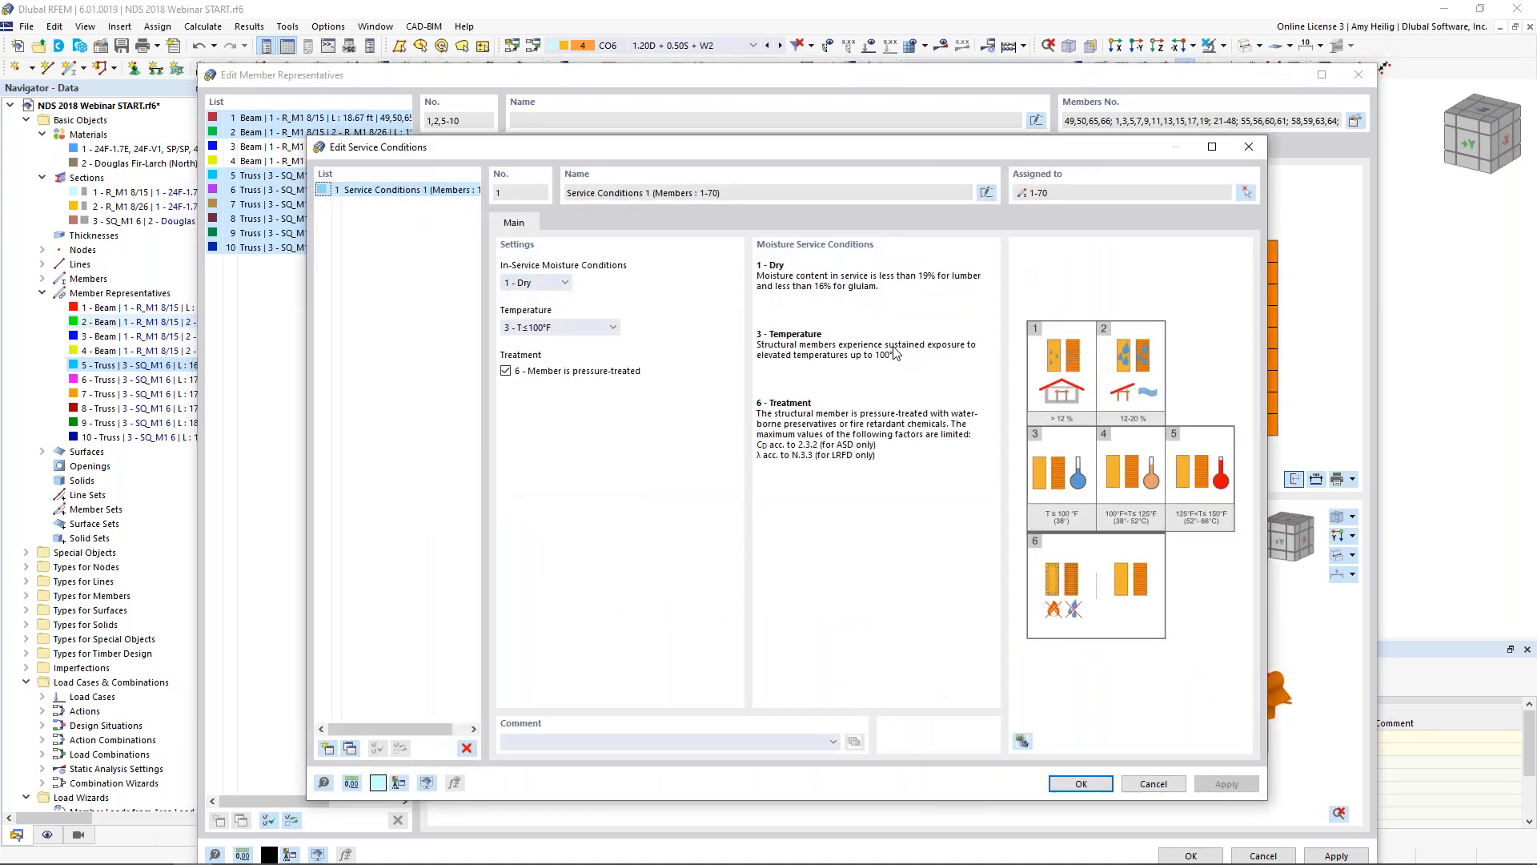
{"action": "left_click", "coordinate": [565, 283]}
{"action": "left_click", "coordinate": [568, 284]}
{"action": "left_click", "coordinate": [567, 326]}
{"action": "left_click", "coordinate": [570, 332]}
{"action": "left_click", "coordinate": [1078, 784]}
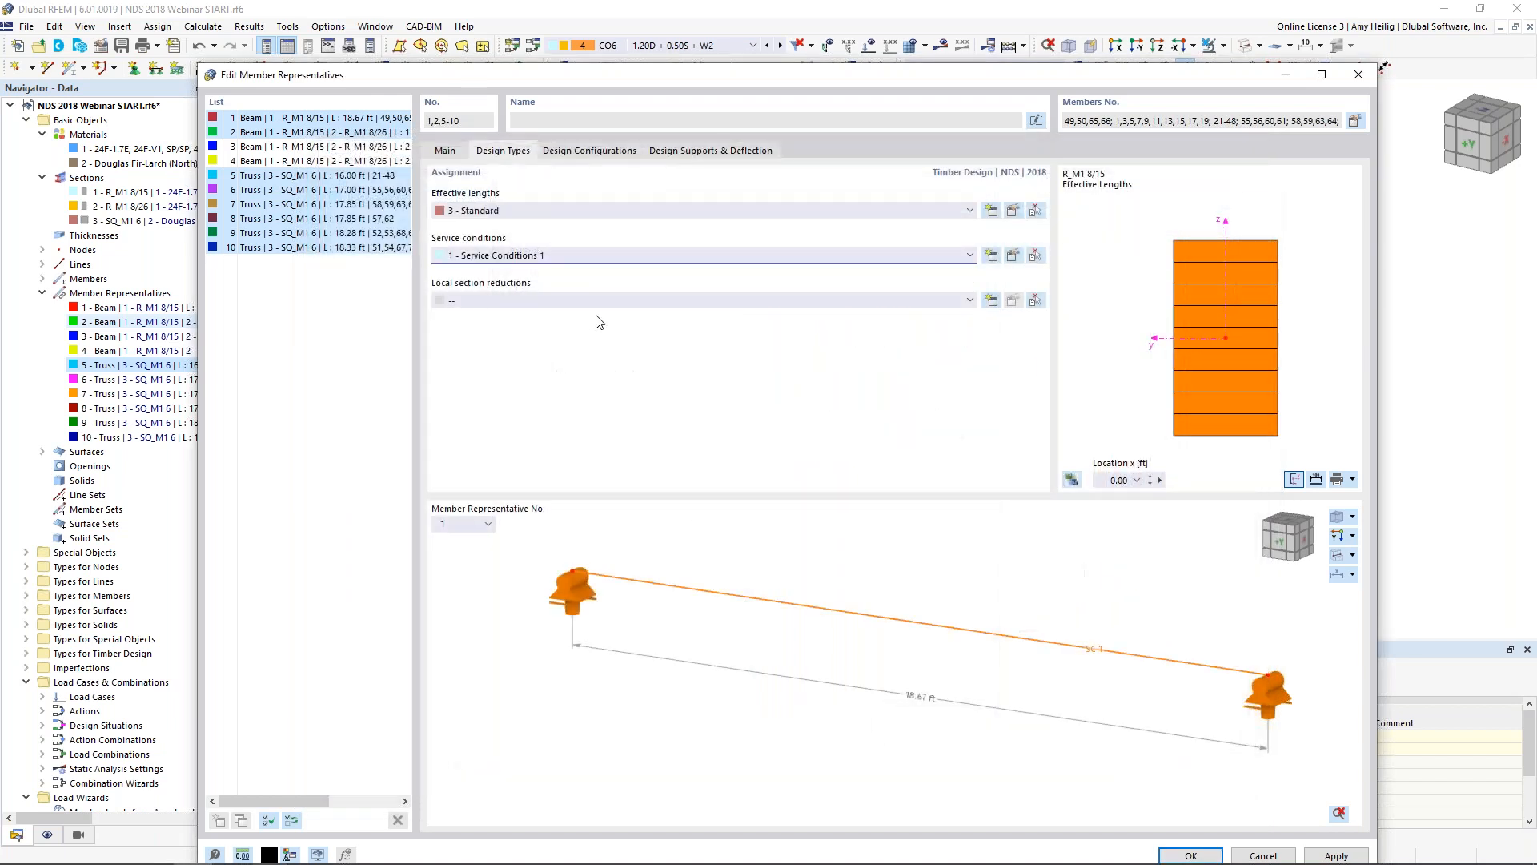
{"action": "left_click", "coordinate": [991, 301]}
{"action": "left_click", "coordinate": [612, 280]}
{"action": "left_click", "coordinate": [618, 280]}
{"action": "left_click", "coordinate": [613, 293]}
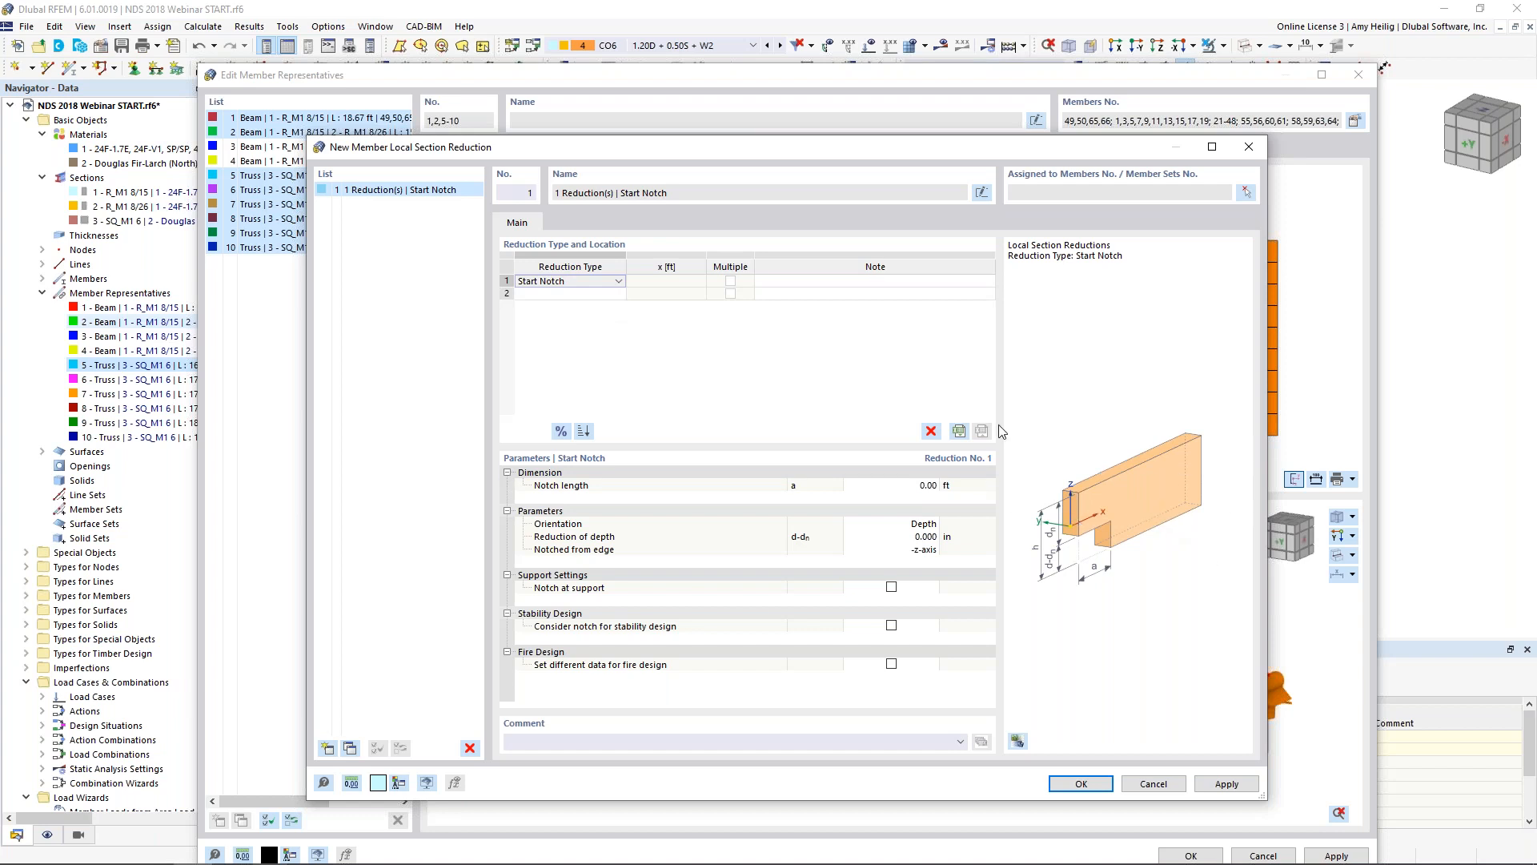
{"action": "left_click", "coordinate": [1149, 783]}
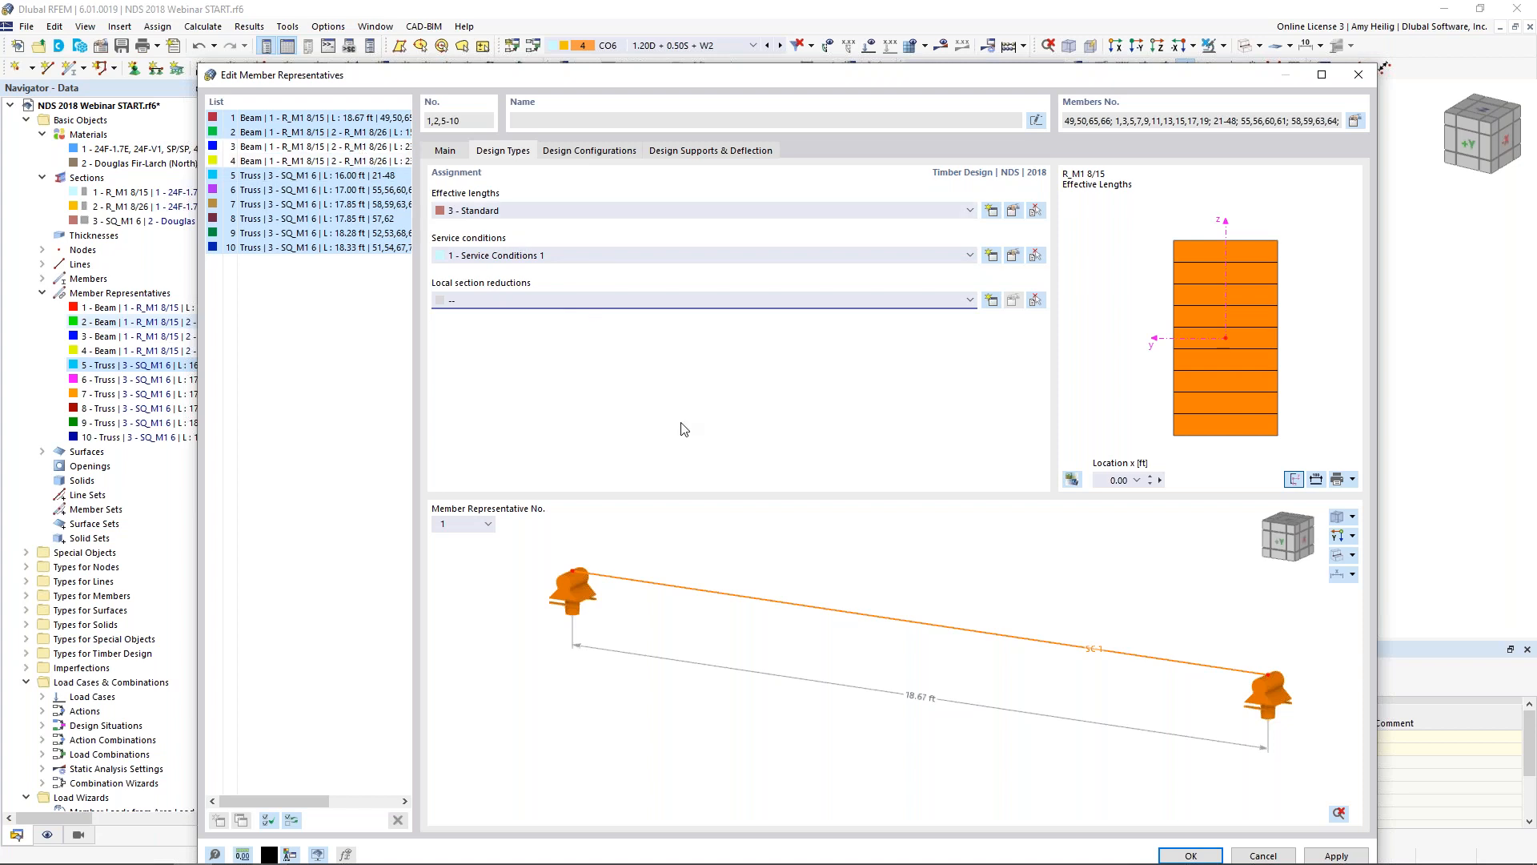
Set the torsion limit value for special cases to 0.3 in the Default strength configuration
{"action": "left_click", "coordinate": [612, 152]}
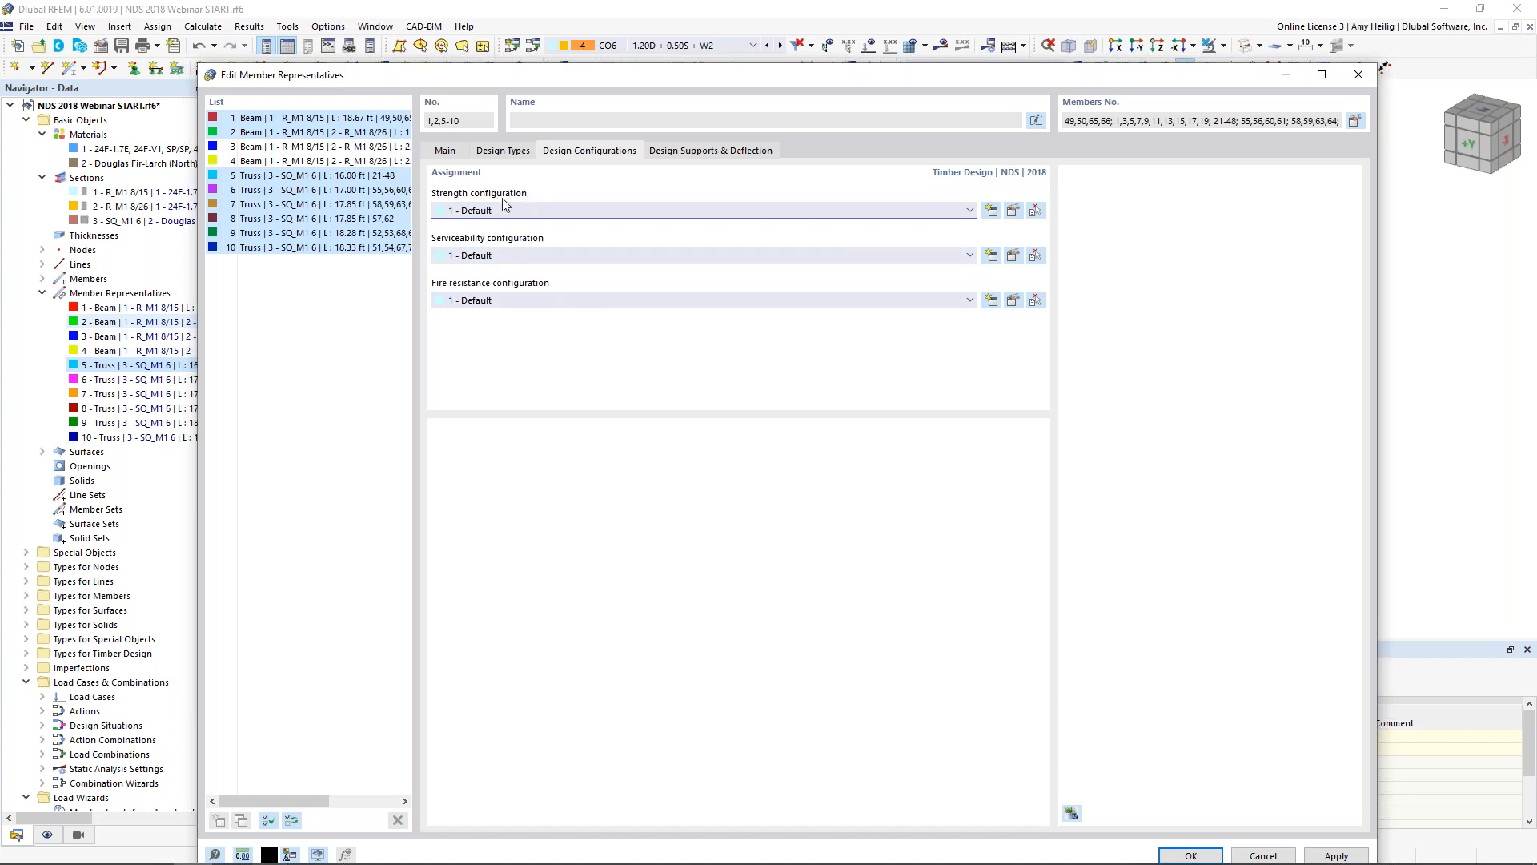
{"action": "left_click", "coordinate": [1014, 212]}
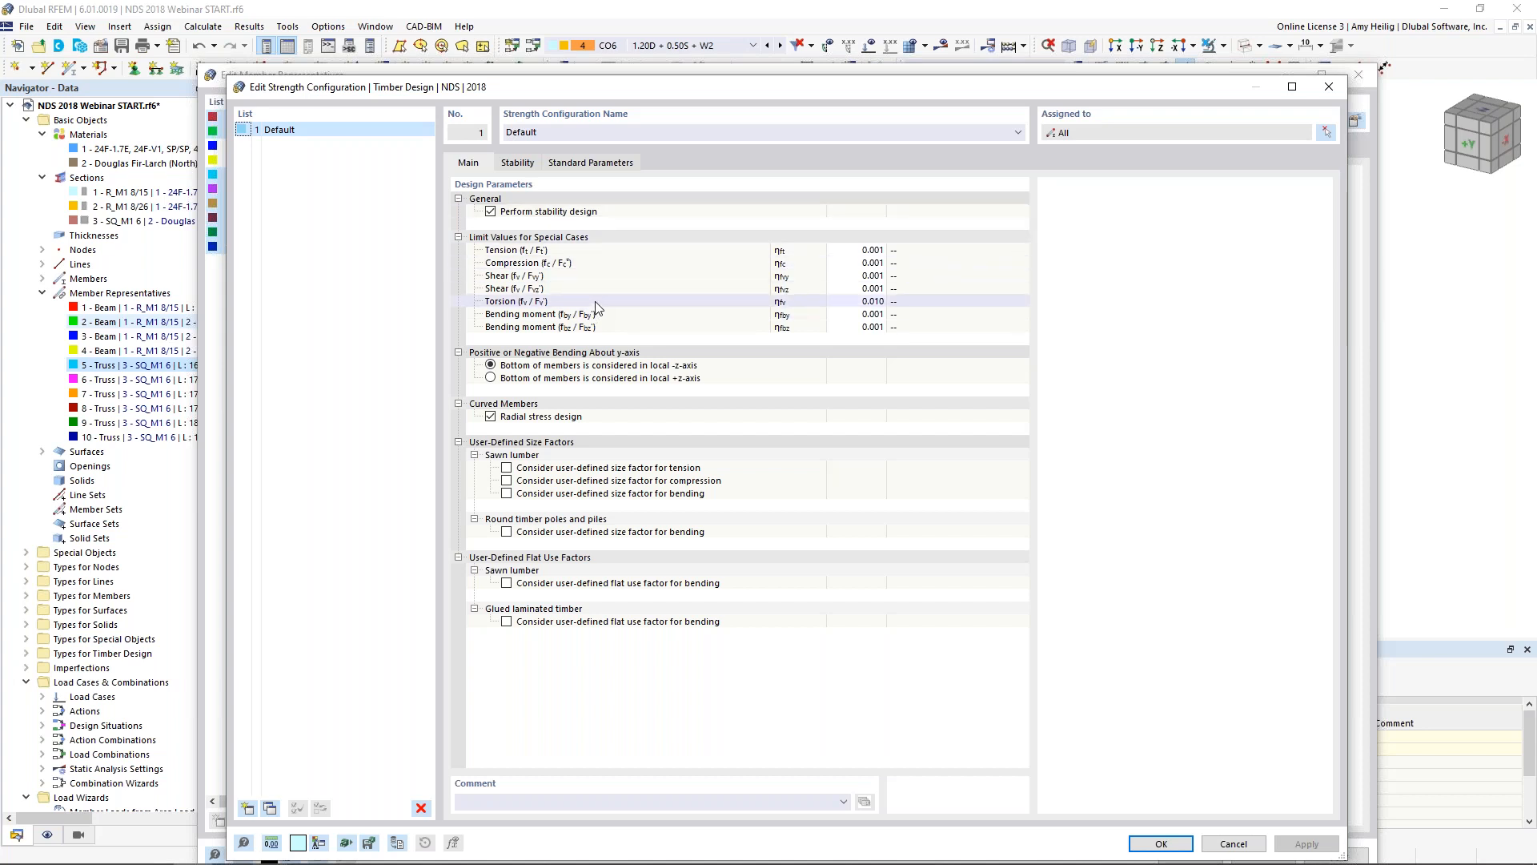
{"action": "left_click", "coordinate": [858, 301]}
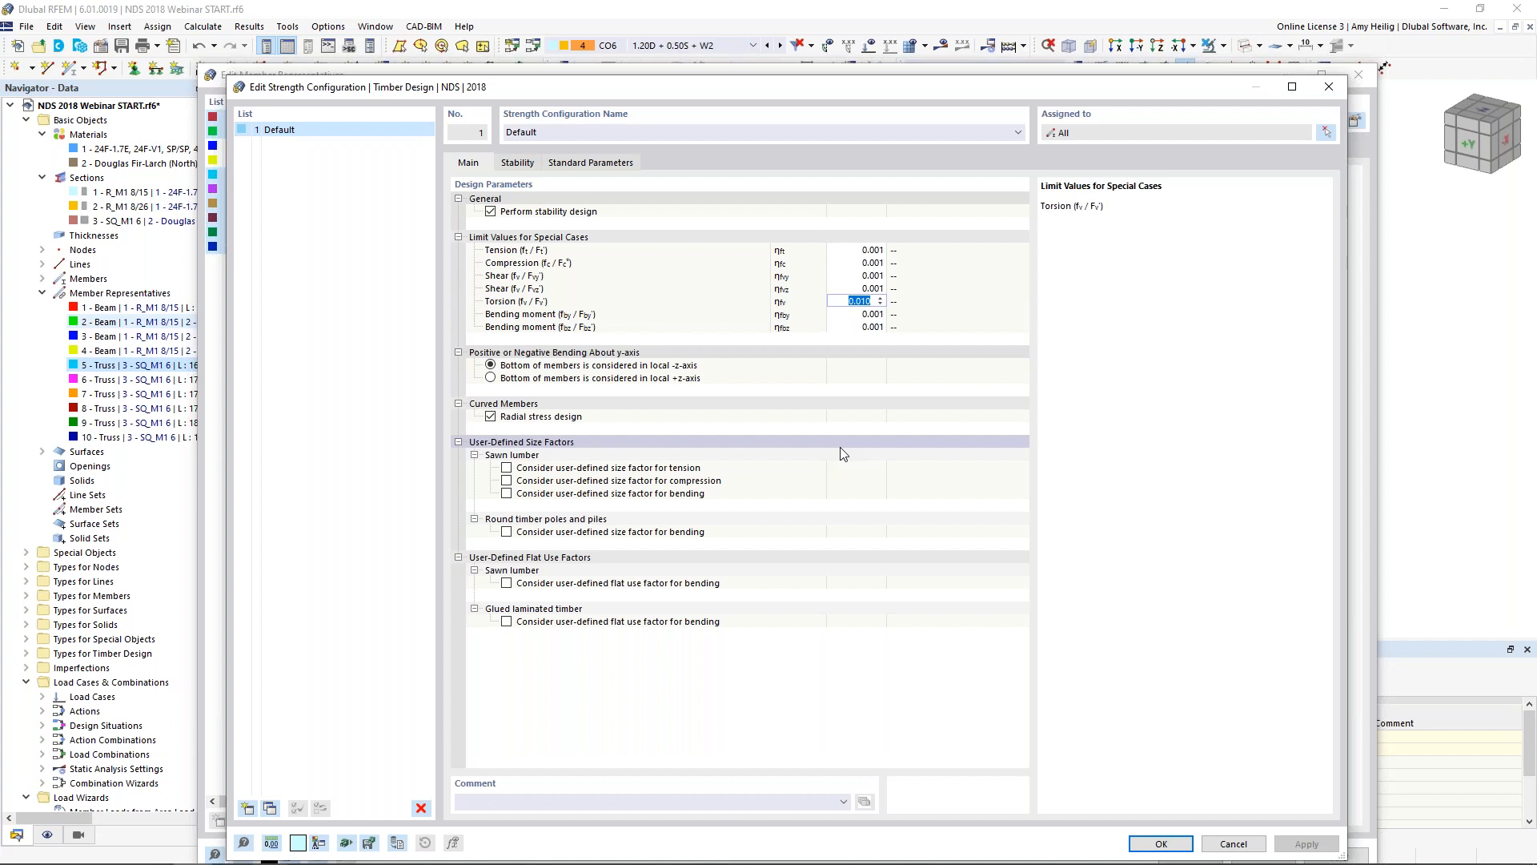
{"action": "type", "text": "0.3"}
{"action": "left_click", "coordinate": [860, 315]}
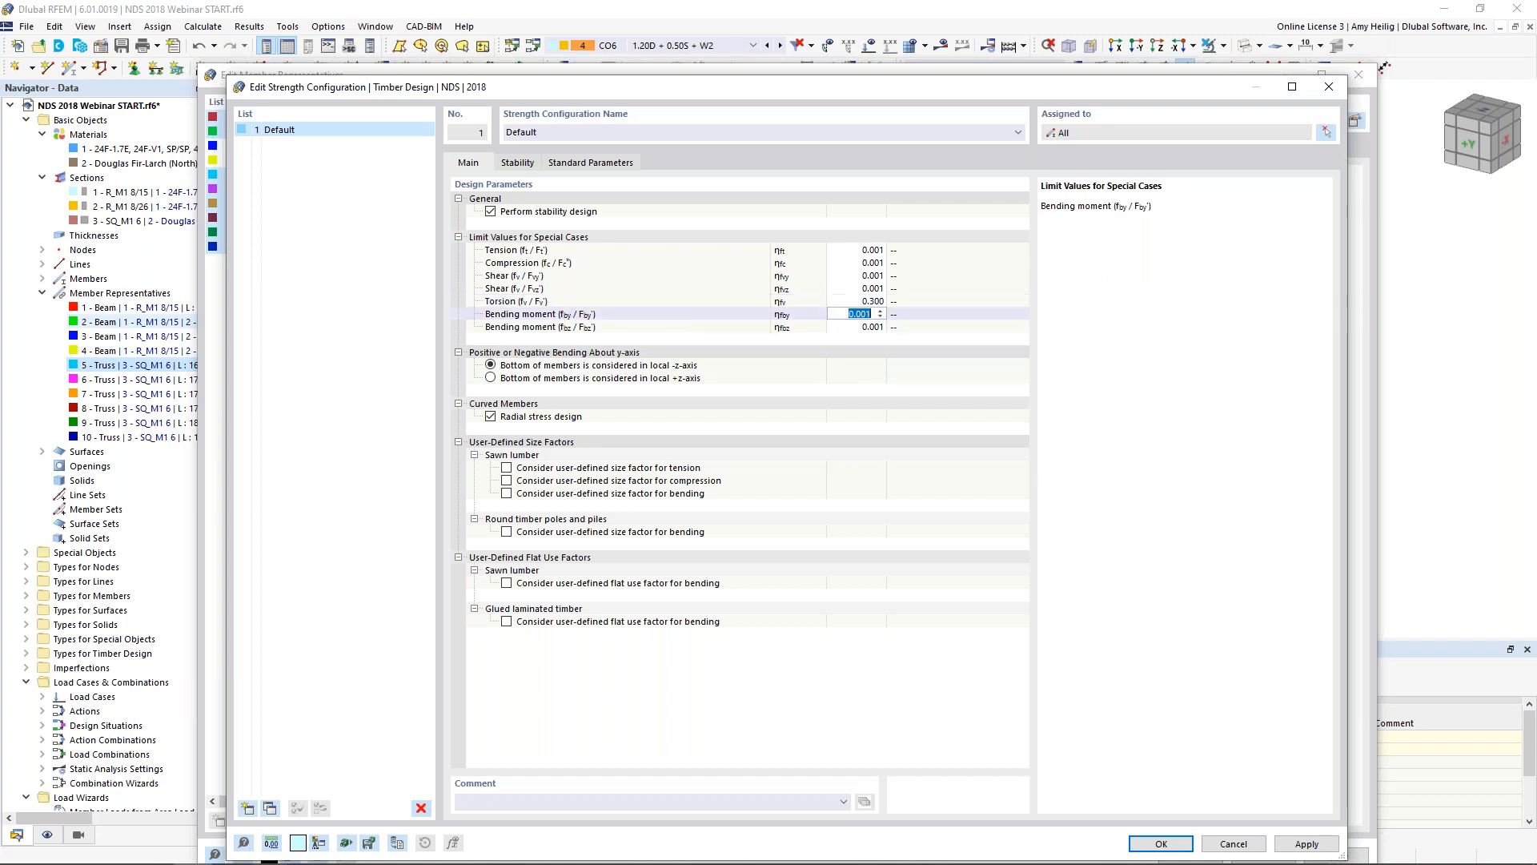
{"action": "left_click", "coordinate": [647, 301]}
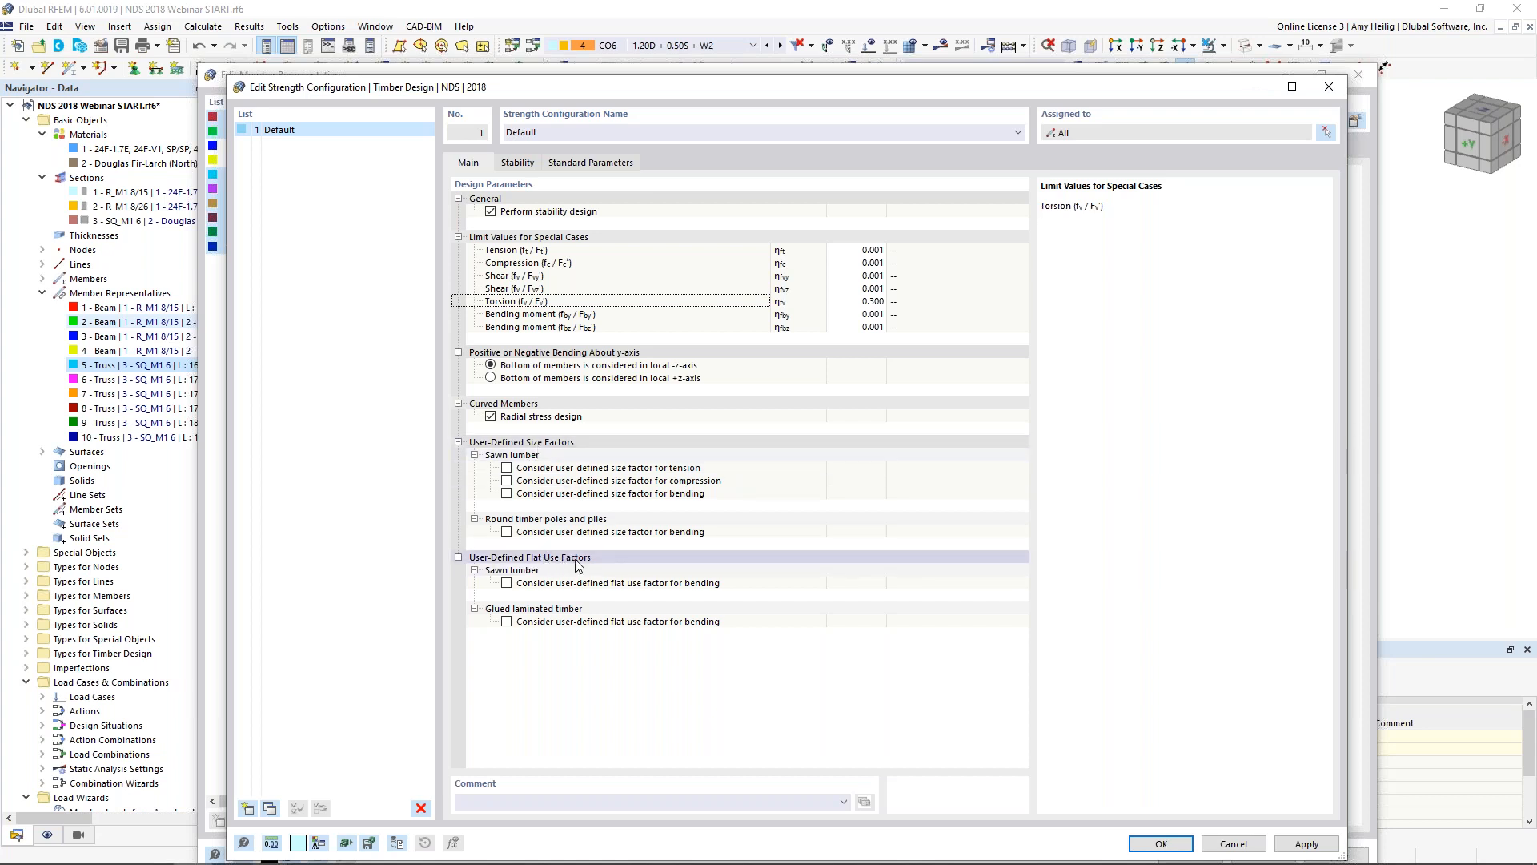
Try Eq. 3.7-2 for tapered compression members and switch to the PowerPoint slide show for the tapered column representative dimension slide
{"action": "left_click", "coordinate": [520, 163]}
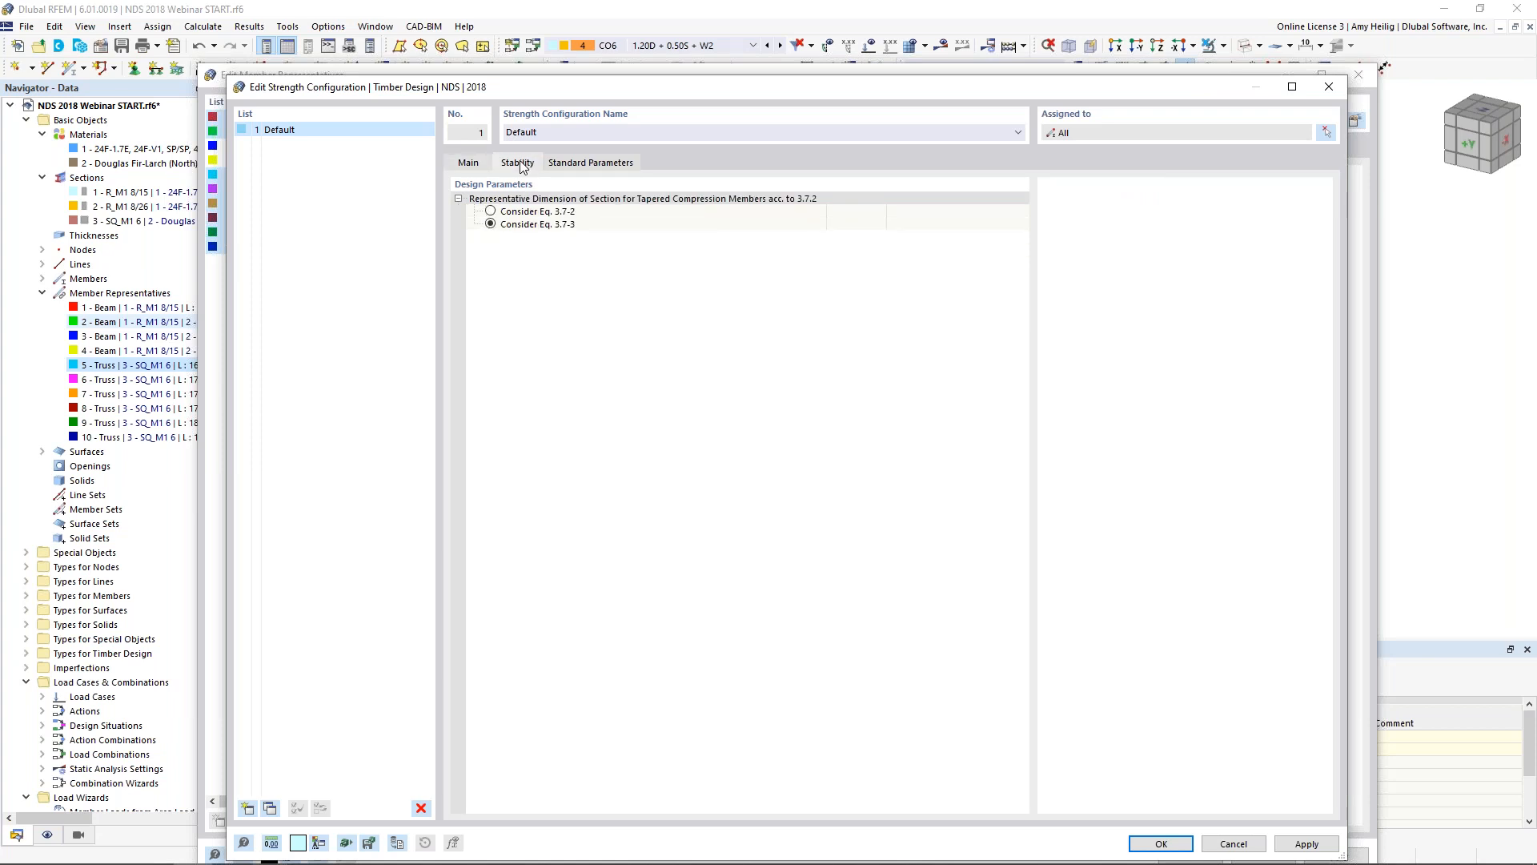
{"action": "left_click", "coordinate": [491, 212]}
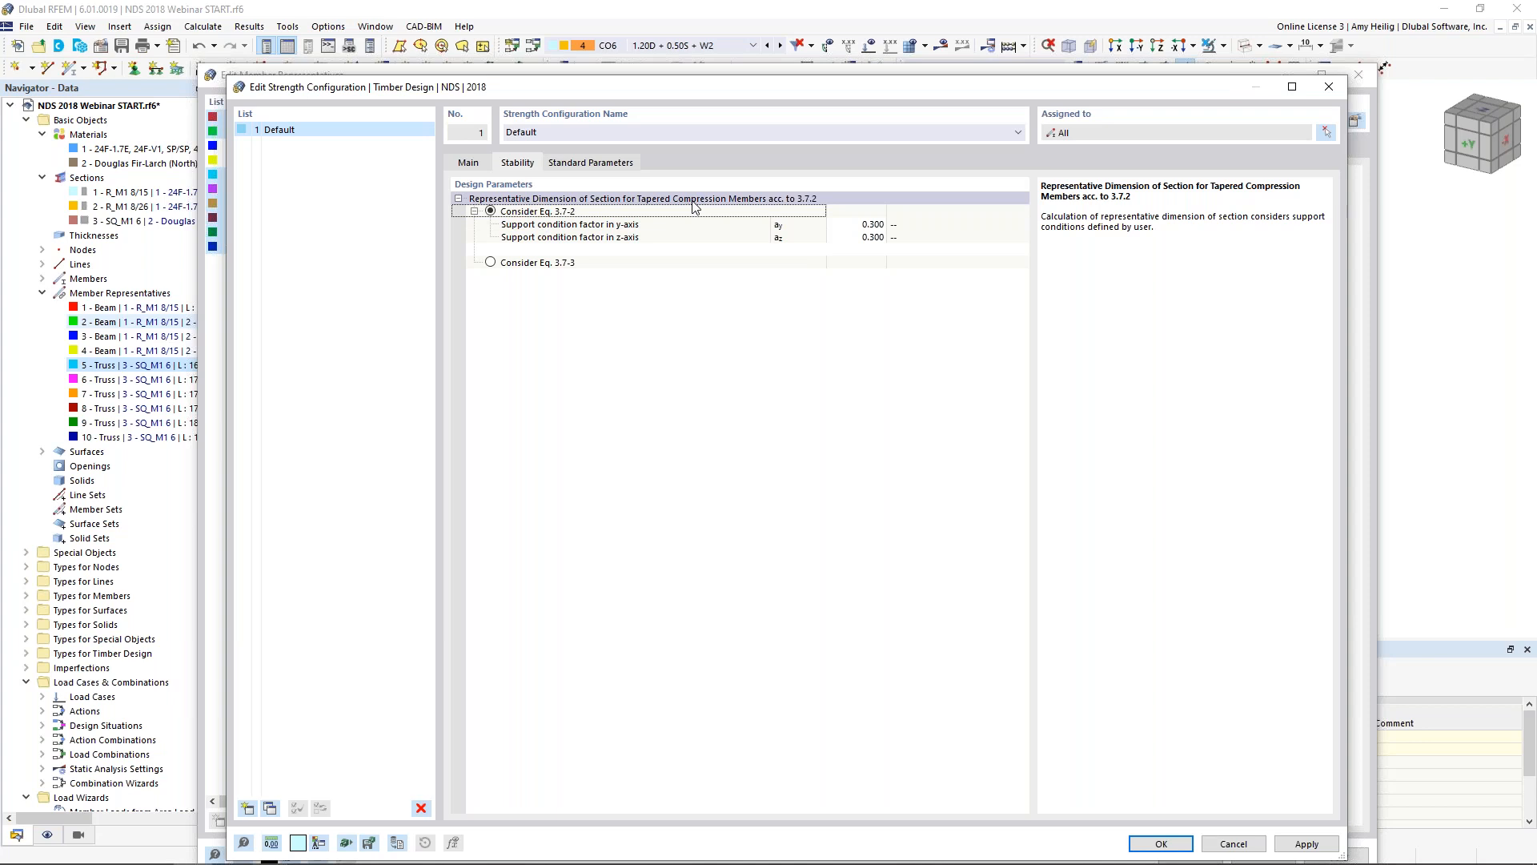
{"action": "key", "text": "super+Tab"}
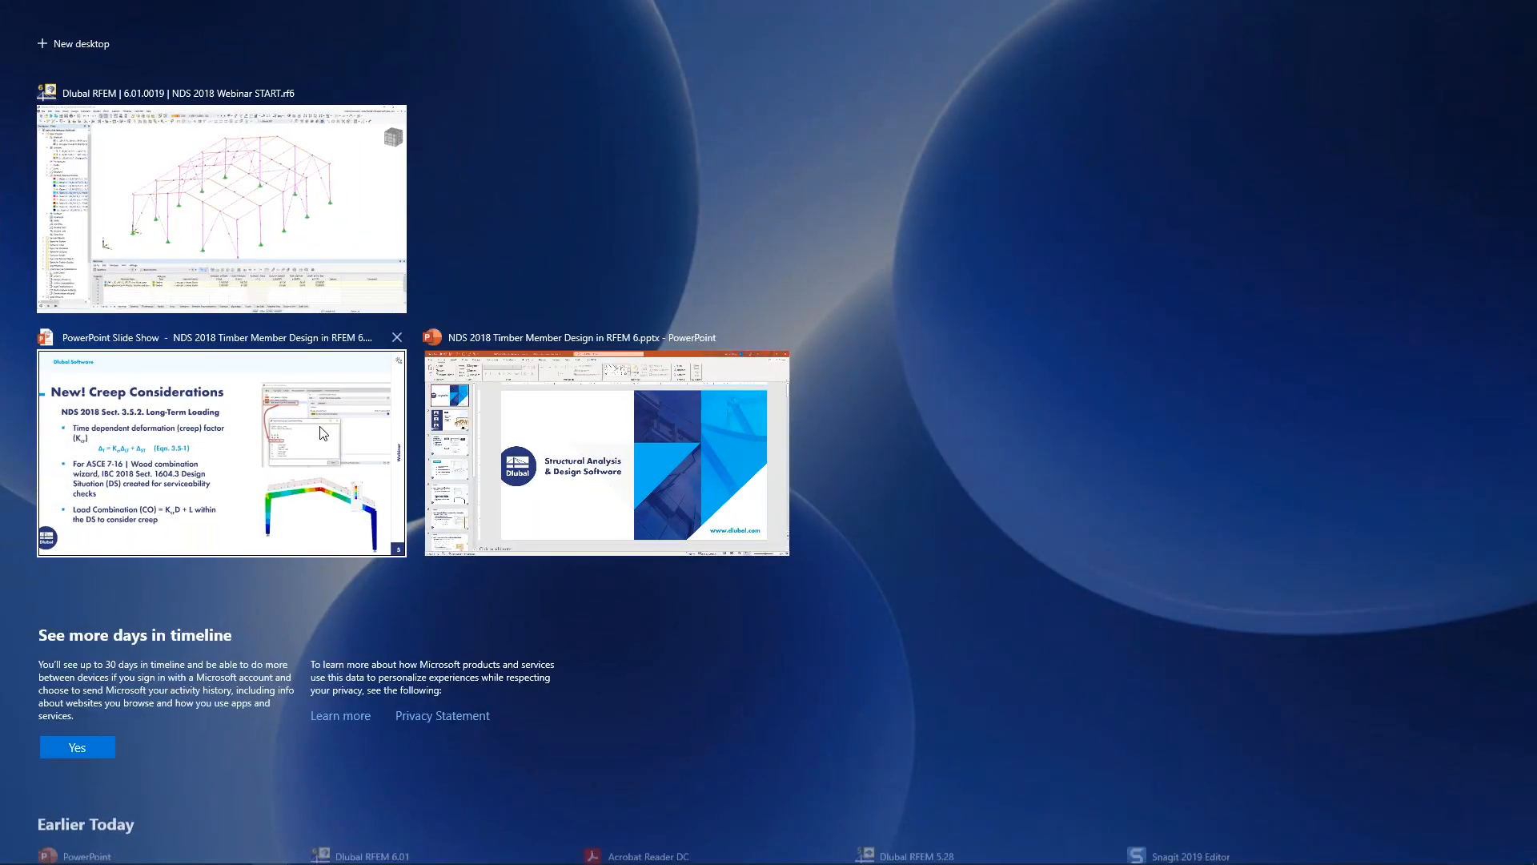
{"action": "left_click", "coordinate": [283, 453]}
{"action": "key", "text": "Right"}
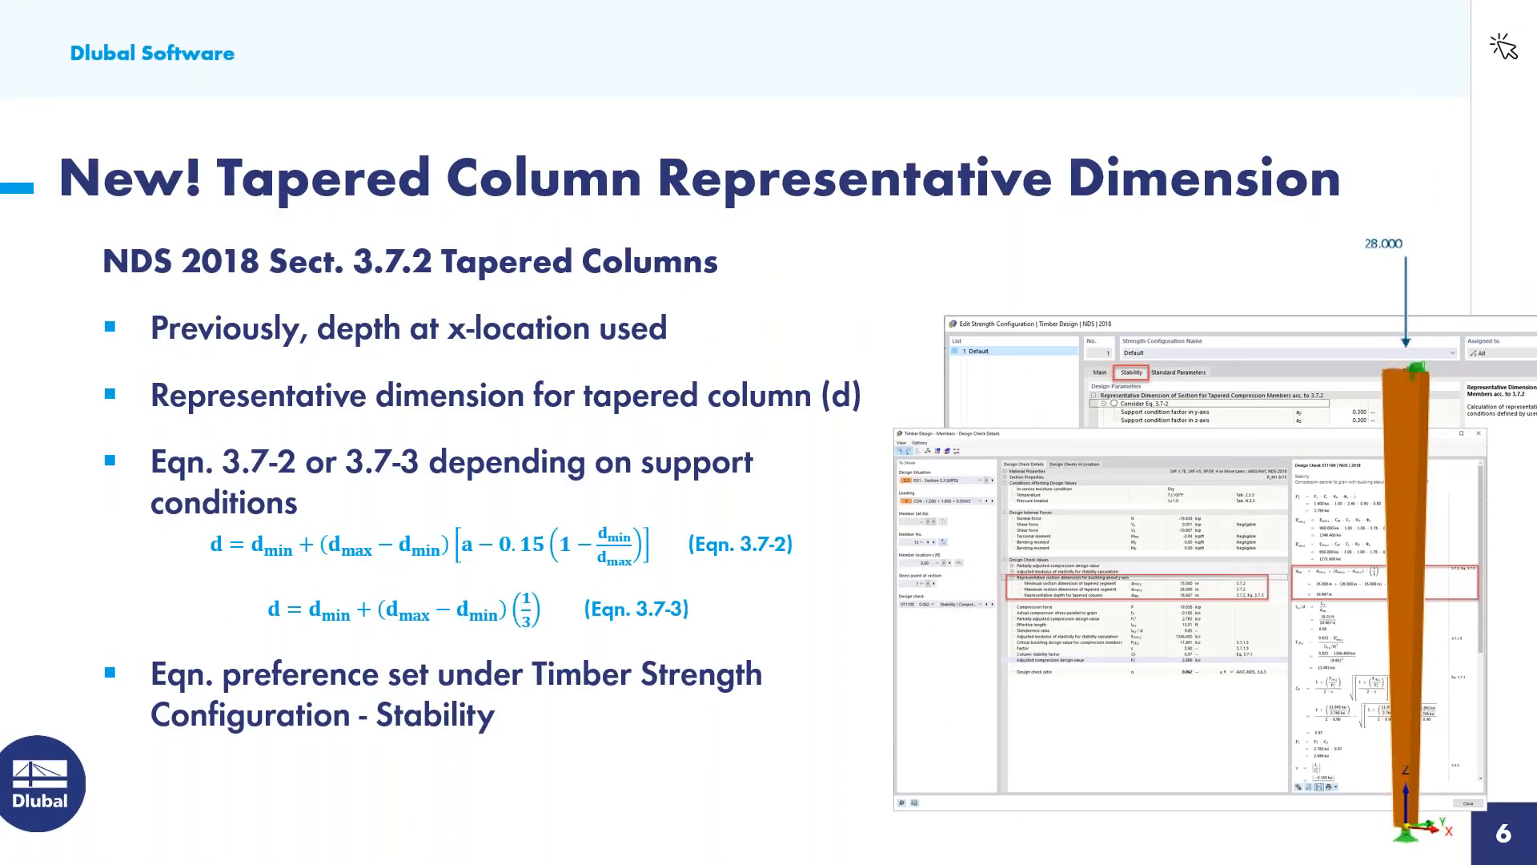
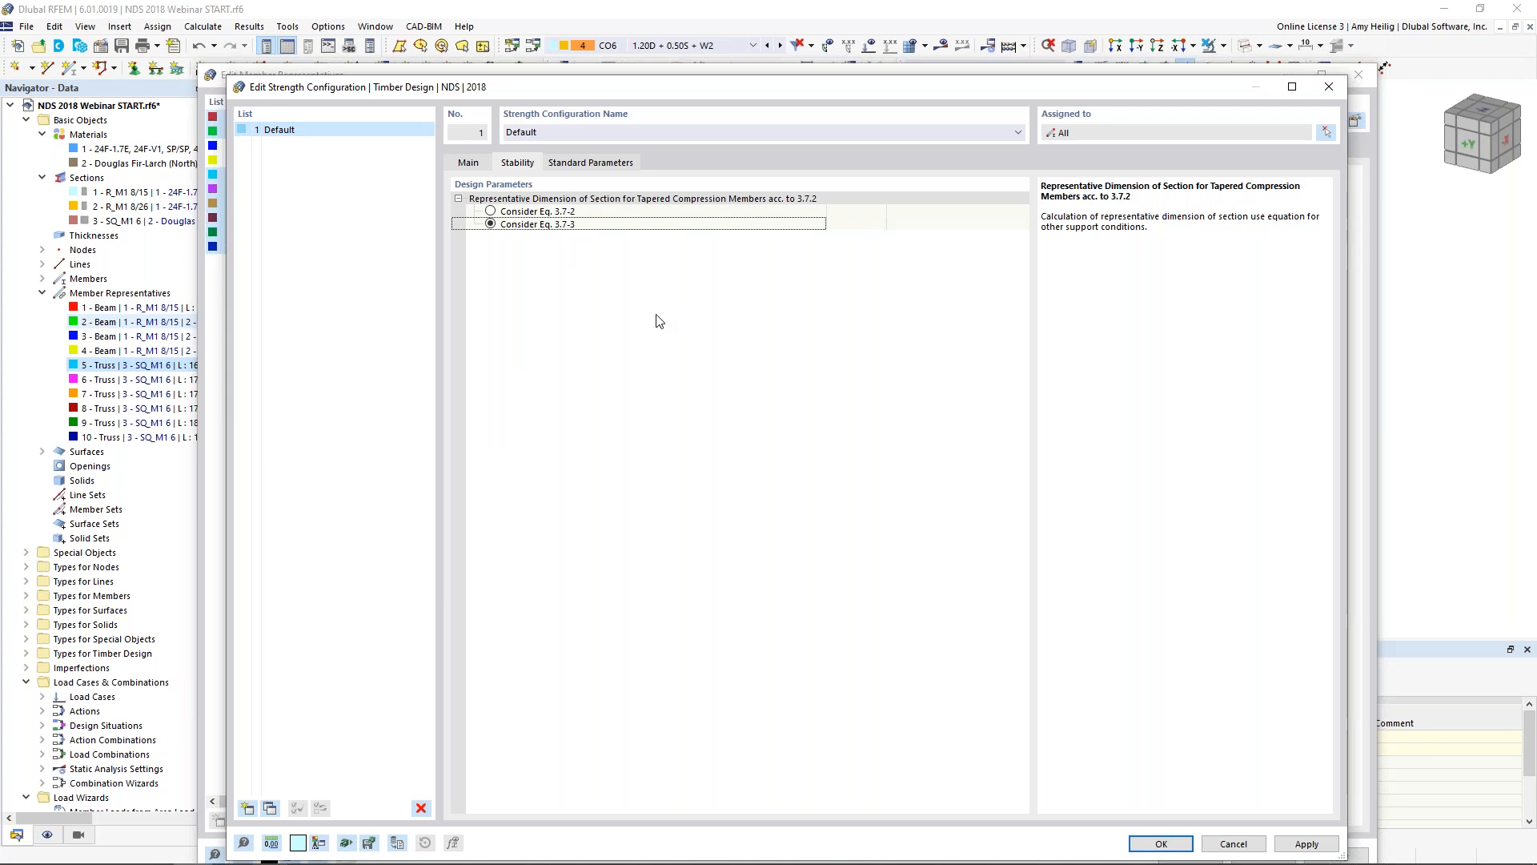
Review the NDS 2018 standard parameters, from load duration to time effect factors, and close the strength configuration
{"action": "left_click", "coordinate": [621, 164]}
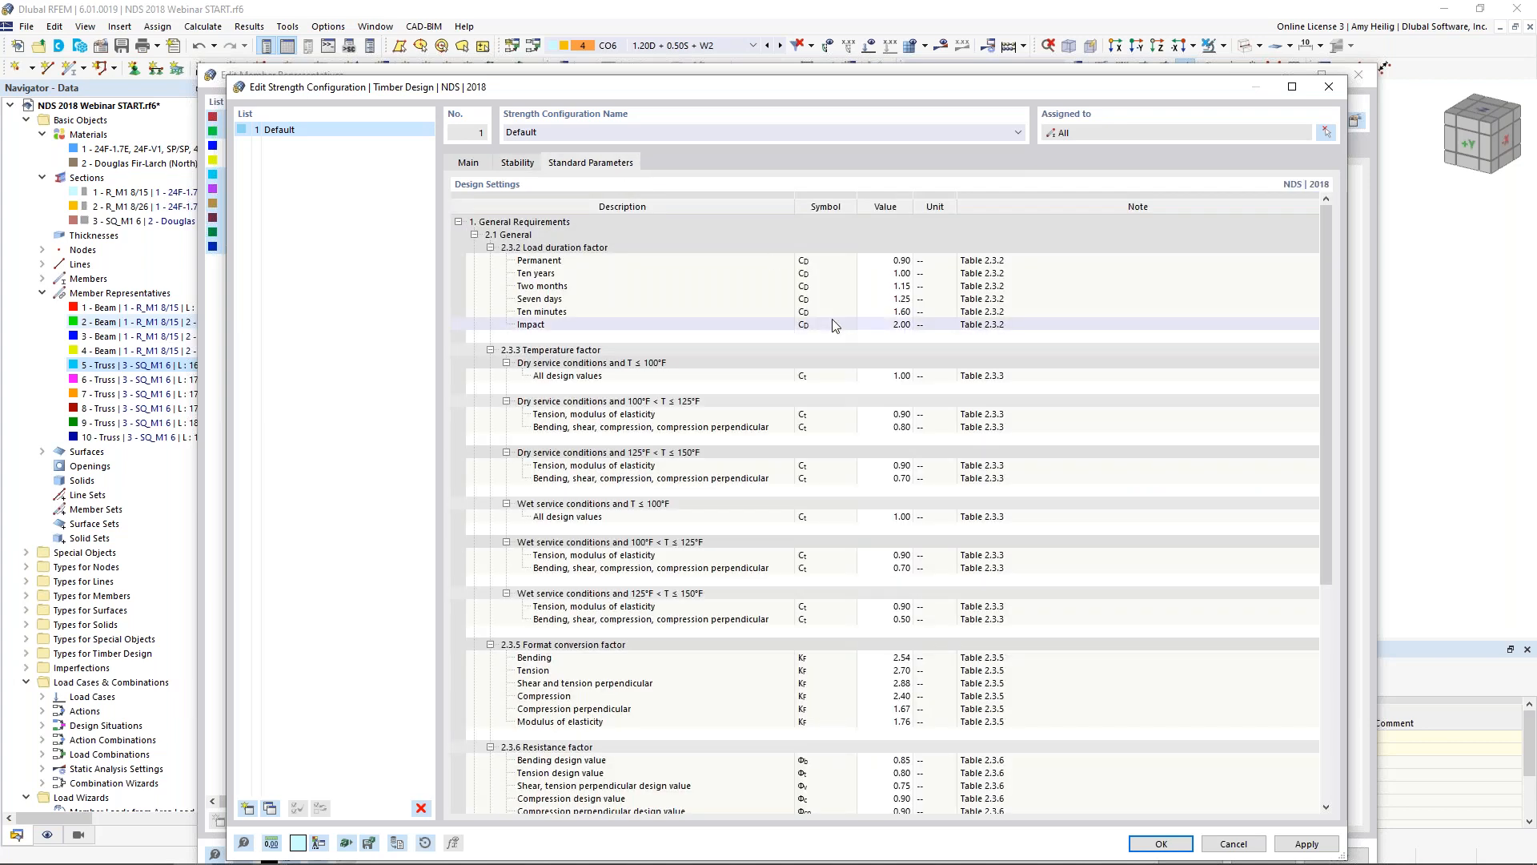
{"action": "scroll", "coordinate": [832, 324], "scroll_direction": "down", "scroll_amount": 6}
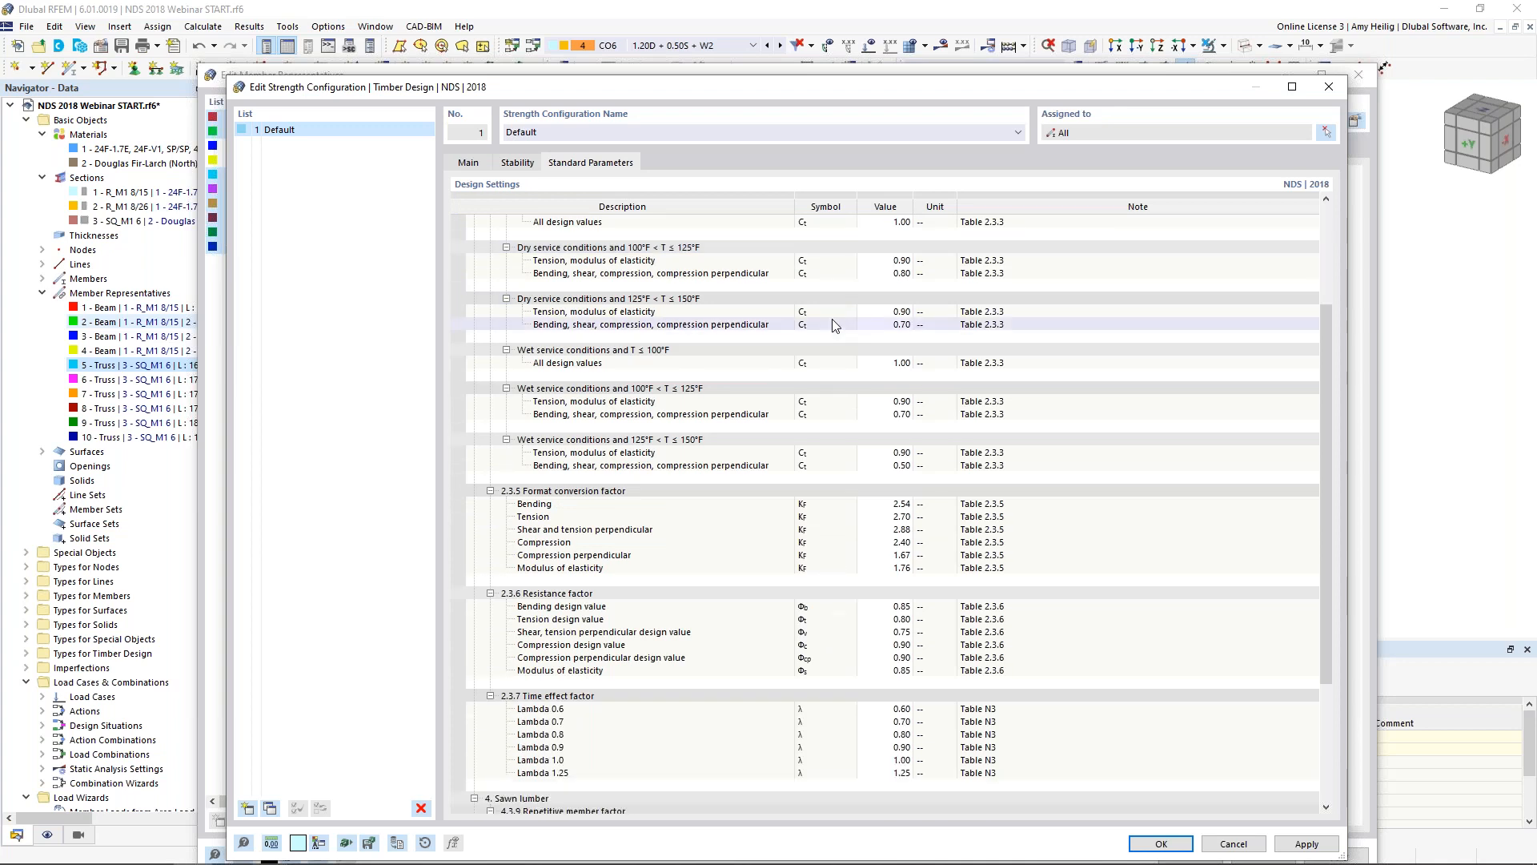
{"action": "scroll", "coordinate": [832, 324], "scroll_direction": "down", "scroll_amount": 2}
{"action": "scroll", "coordinate": [833, 324], "scroll_direction": "up", "scroll_amount": 8}
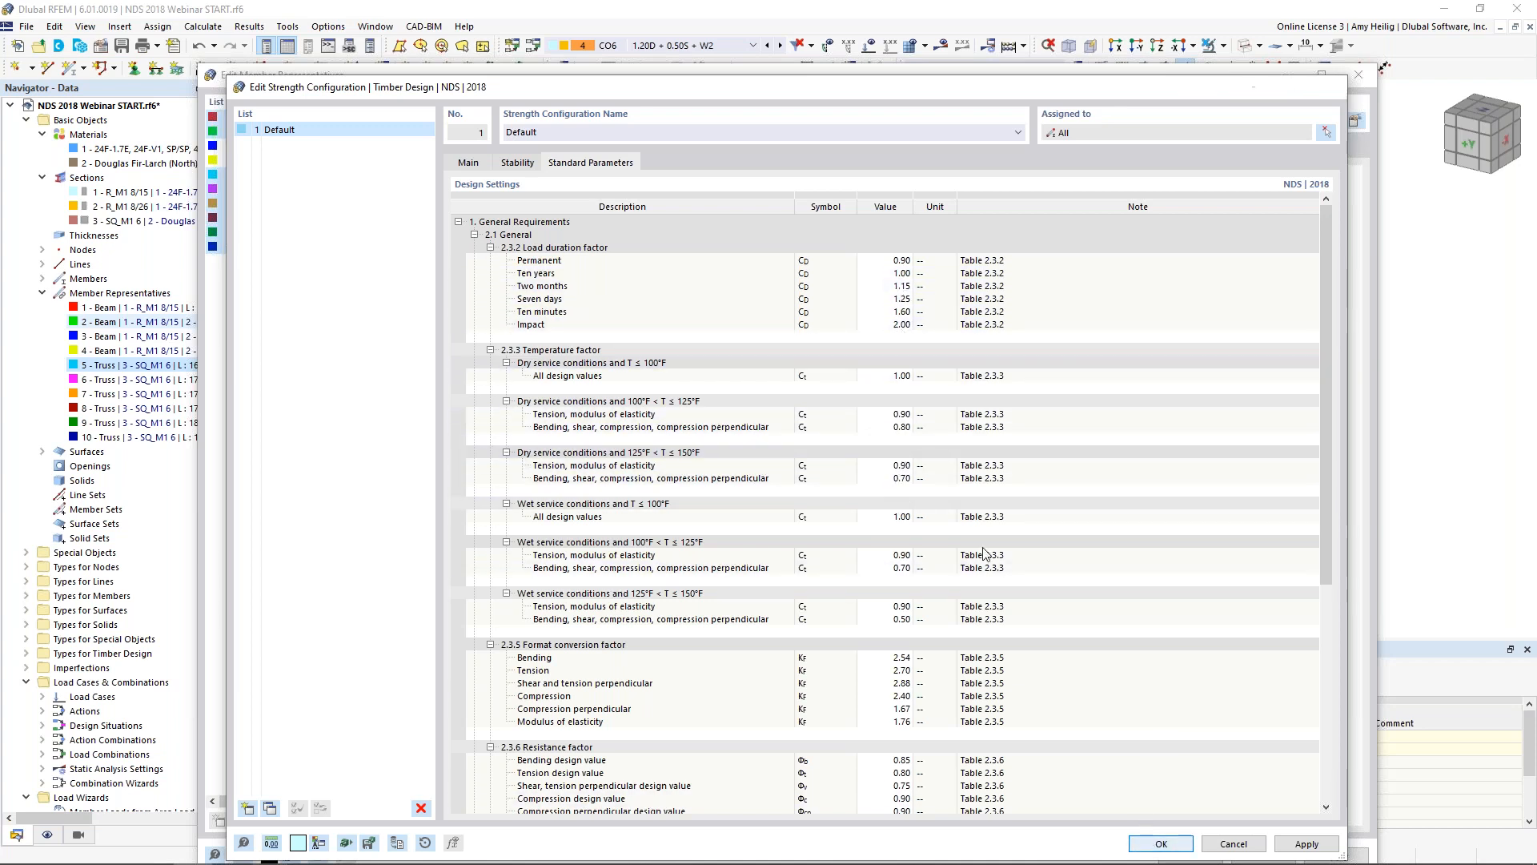
{"action": "key", "text": "Escape"}
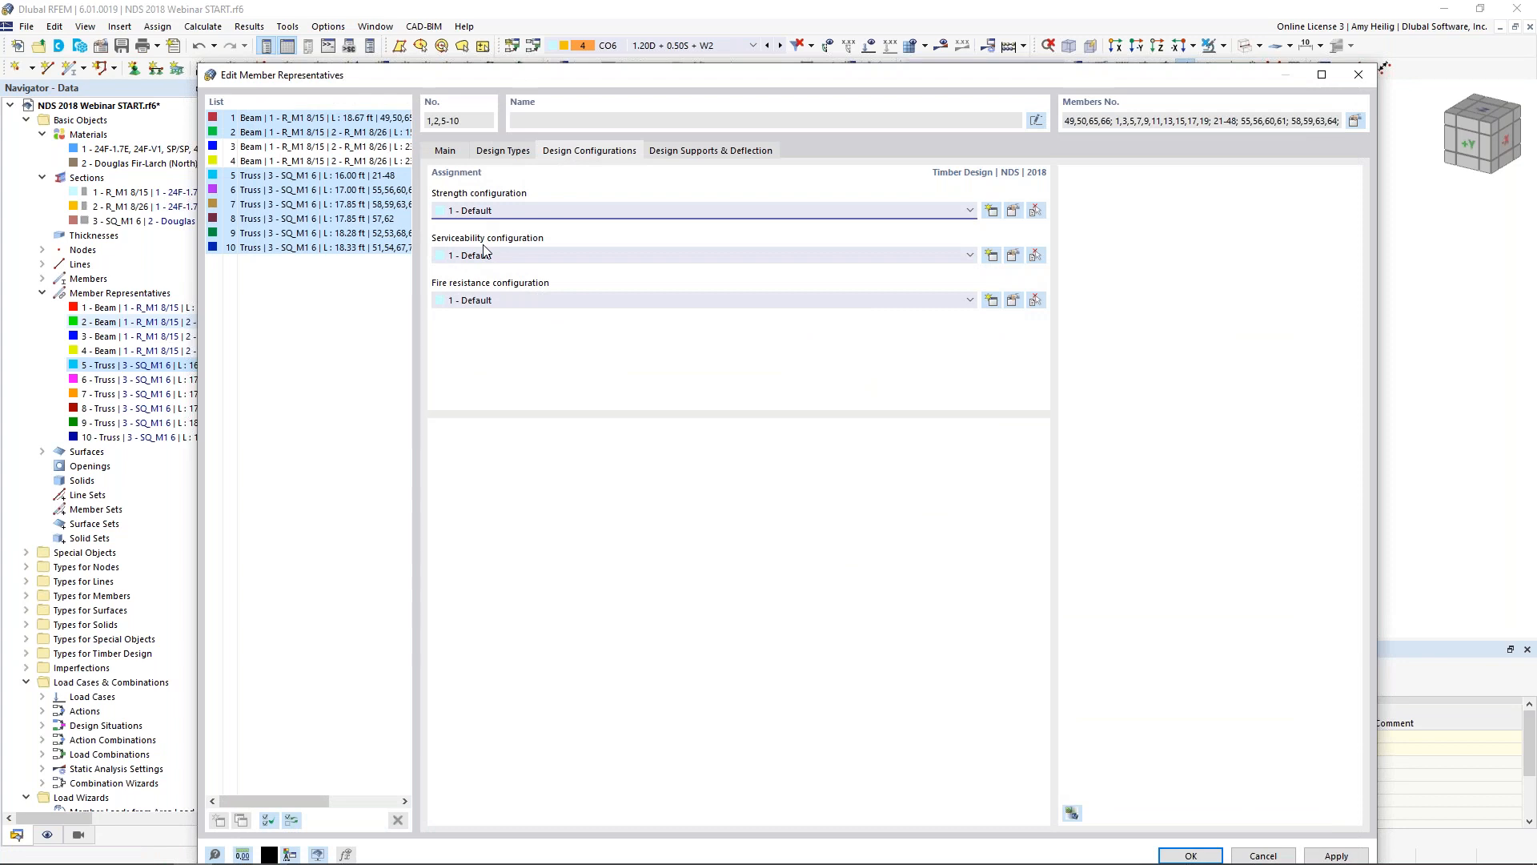
Check the default serviceability deflection limits and remove the fire resistance configuration from member representatives 1, 2 and 5-10
{"action": "left_click", "coordinate": [1014, 255]}
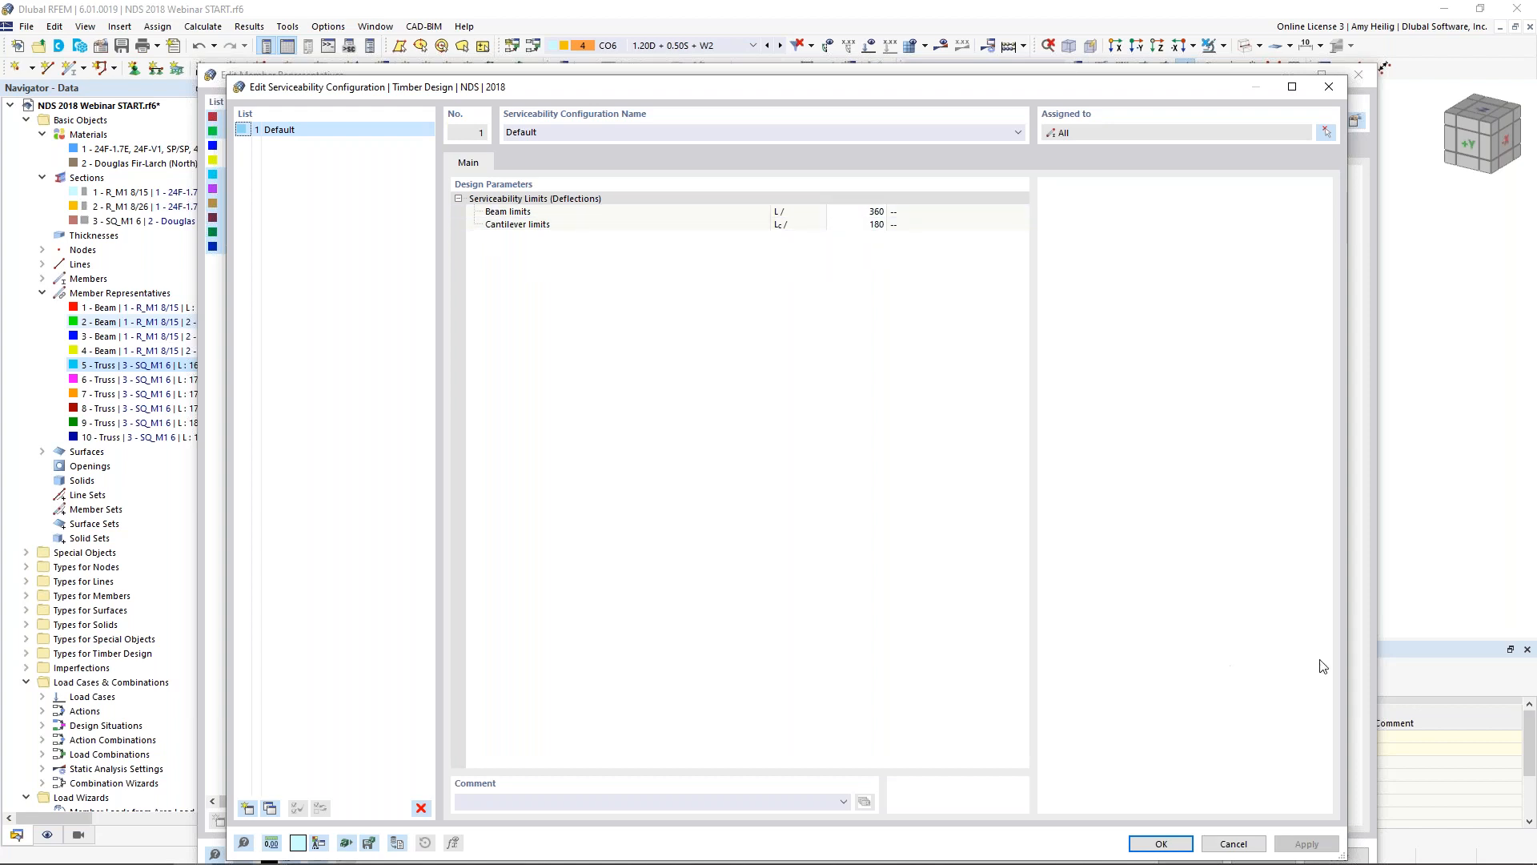
{"action": "left_click", "coordinate": [1162, 843]}
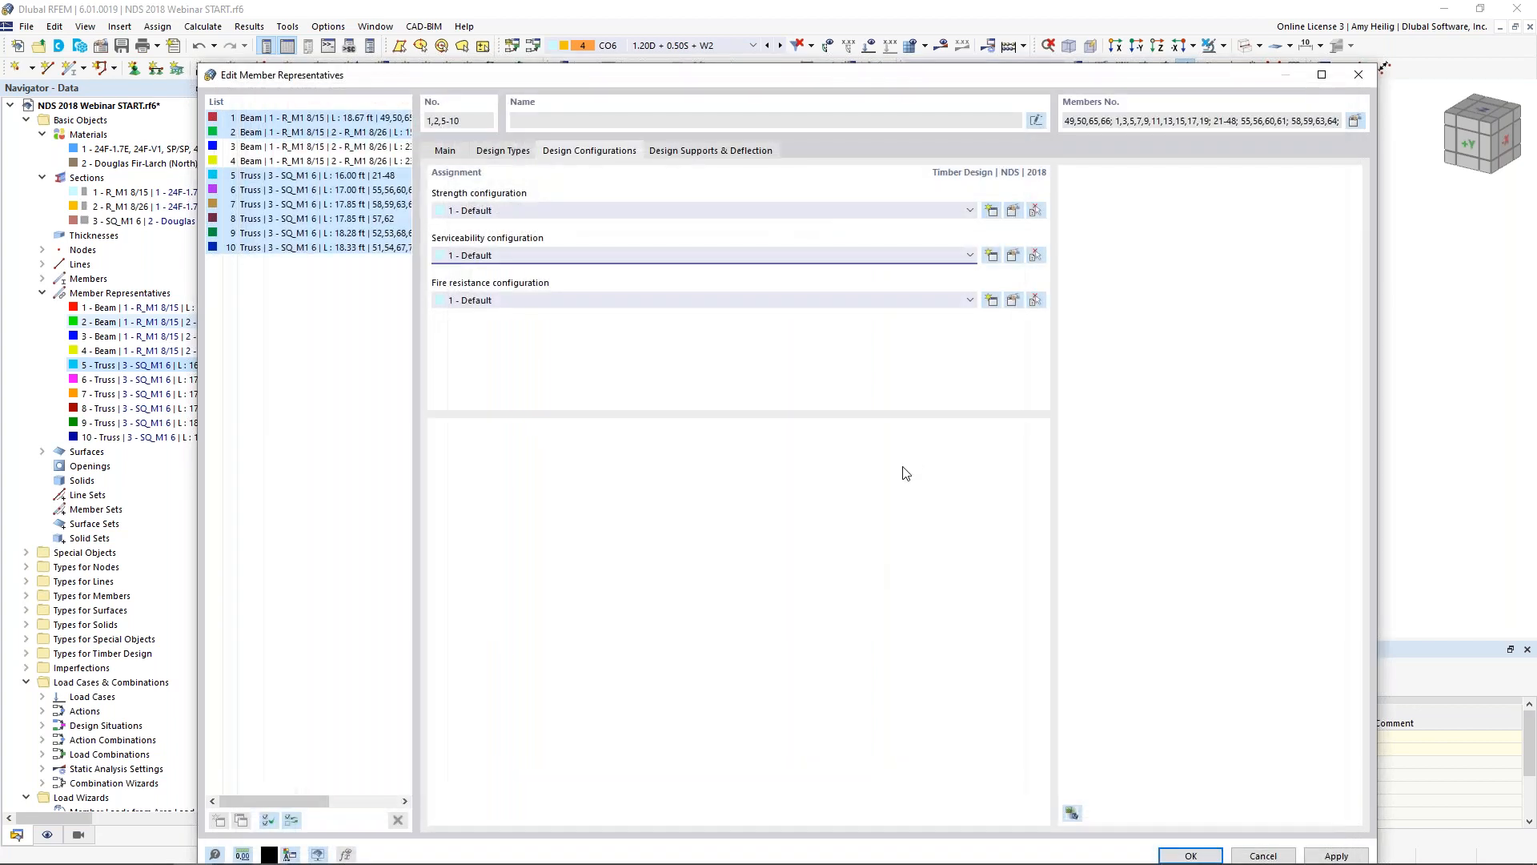
{"action": "left_click", "coordinate": [636, 301]}
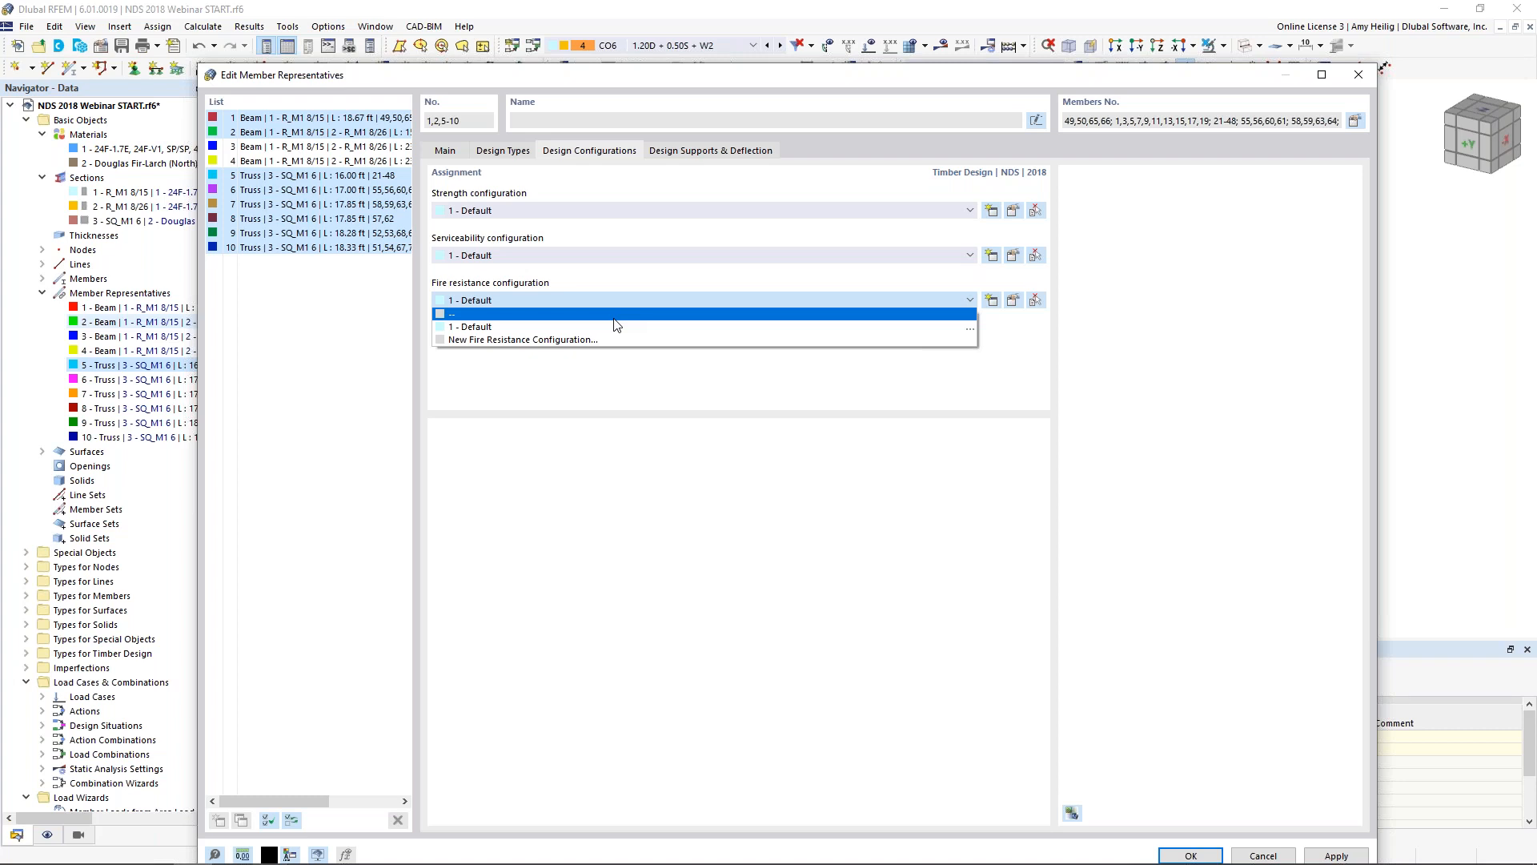
{"action": "left_click", "coordinate": [617, 314]}
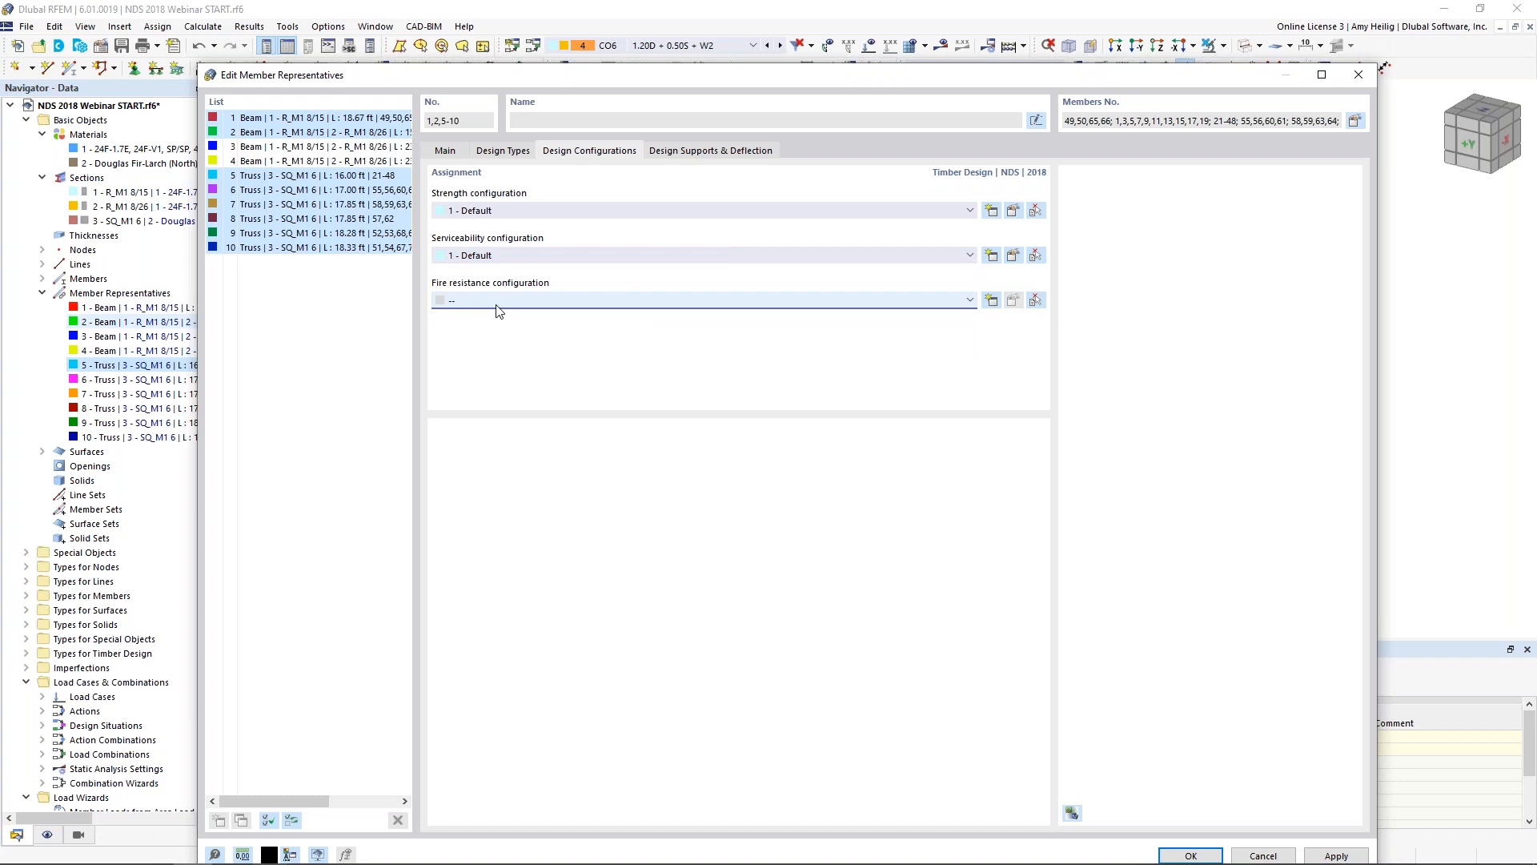
{"action": "left_click", "coordinate": [700, 153]}
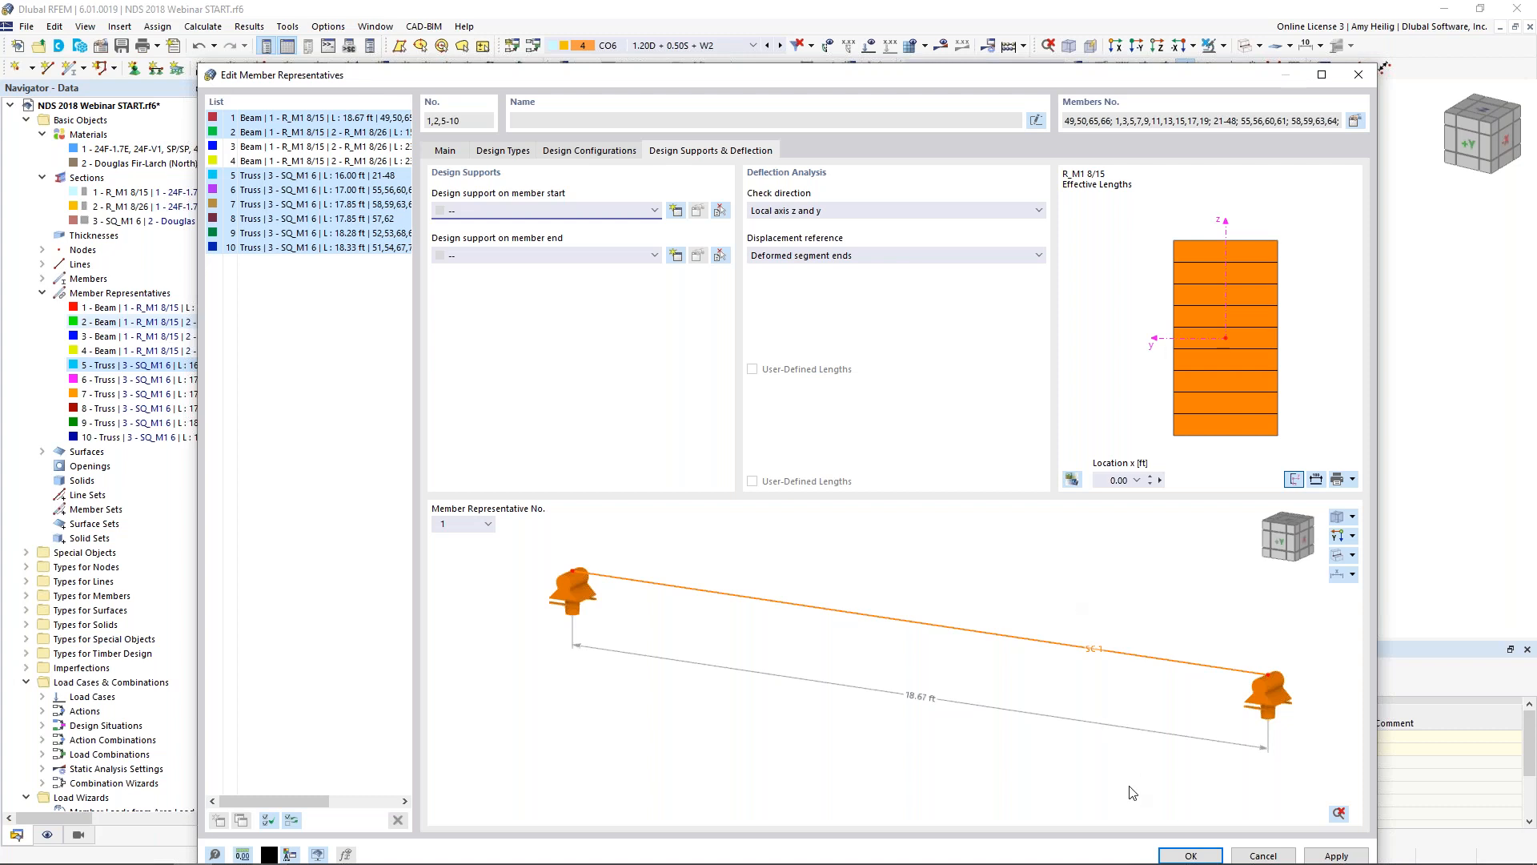
{"action": "left_click", "coordinate": [1190, 855]}
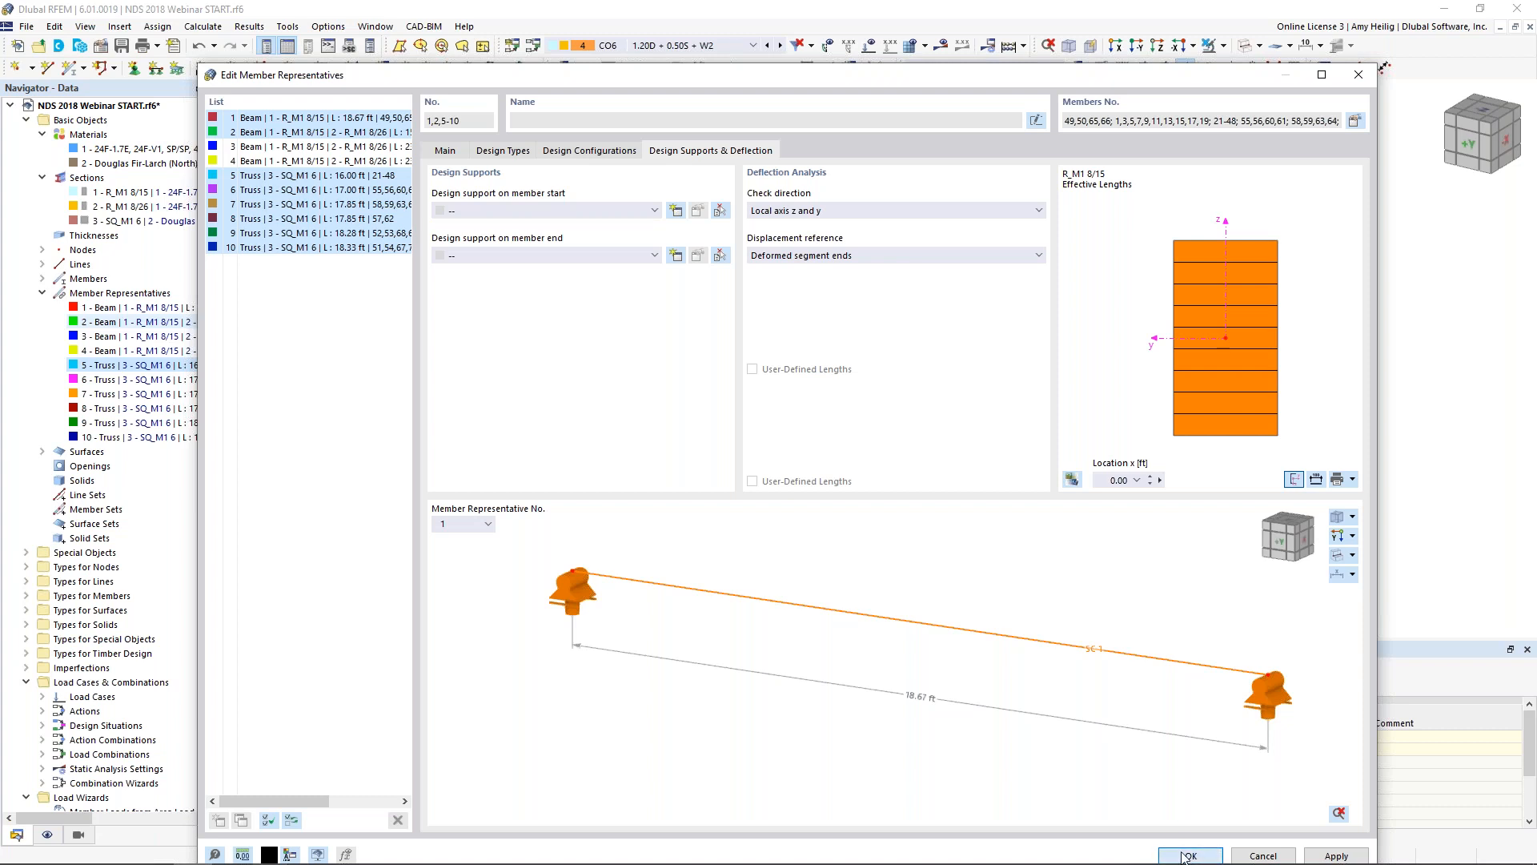
{"action": "scroll", "coordinate": [1089, 553], "scroll_direction": "down", "scroll_amount": 1}
{"action": "left_click", "coordinate": [1072, 565]}
{"action": "middle_click_drag", "start_coordinate": [1072, 566], "coordinate": [1076, 532], "text": "ctrl"}
{"action": "middle_click_drag", "start_coordinate": [1056, 453], "coordinate": [1023, 436]}
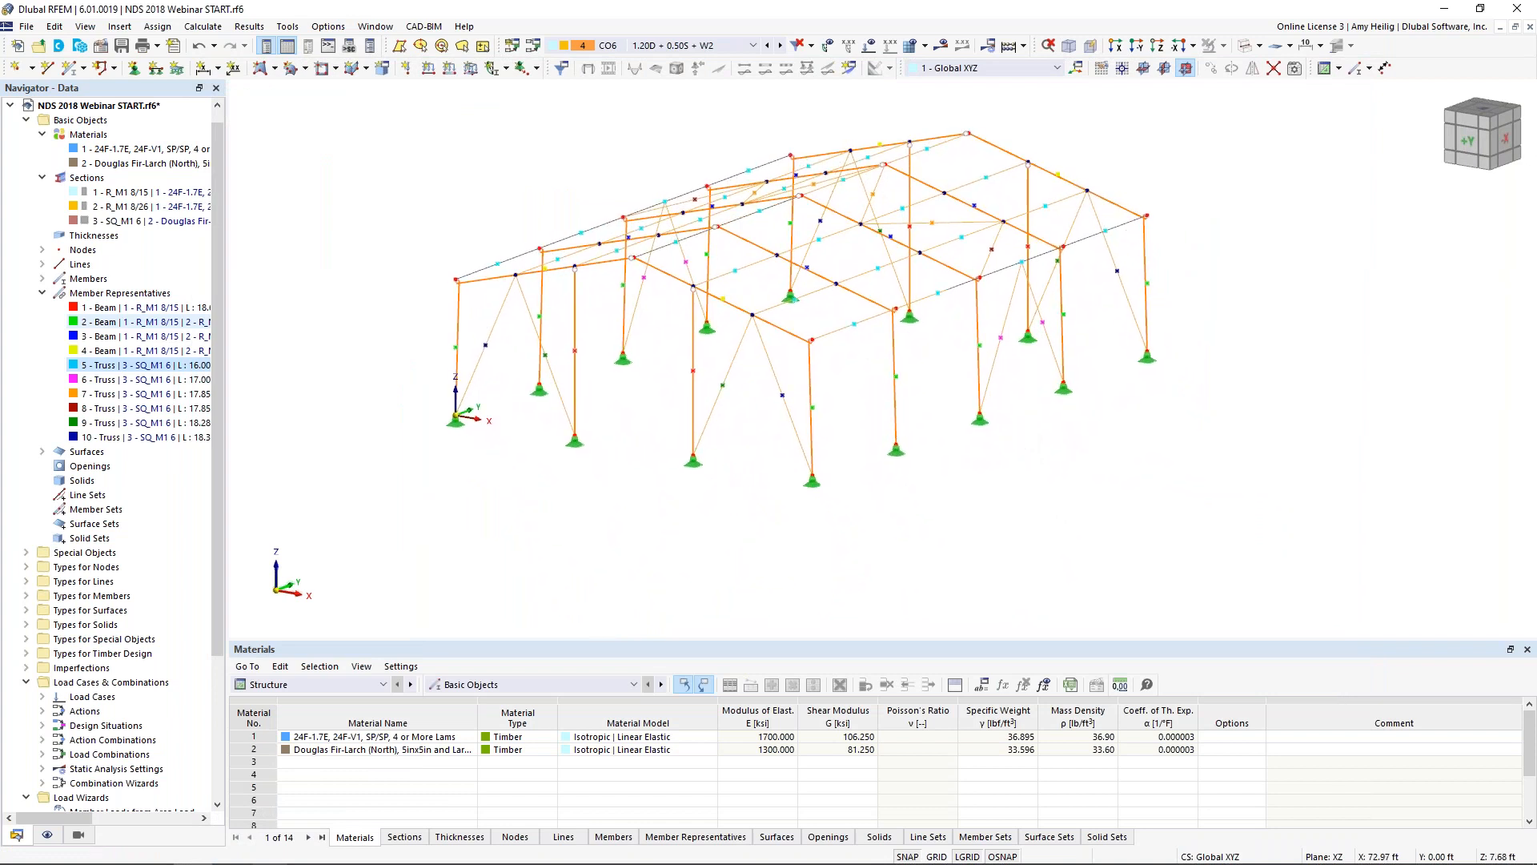
{"action": "left_click", "coordinate": [1245, 46]}
{"action": "left_click", "coordinate": [1245, 47]}
{"action": "left_click", "coordinate": [1245, 46]}
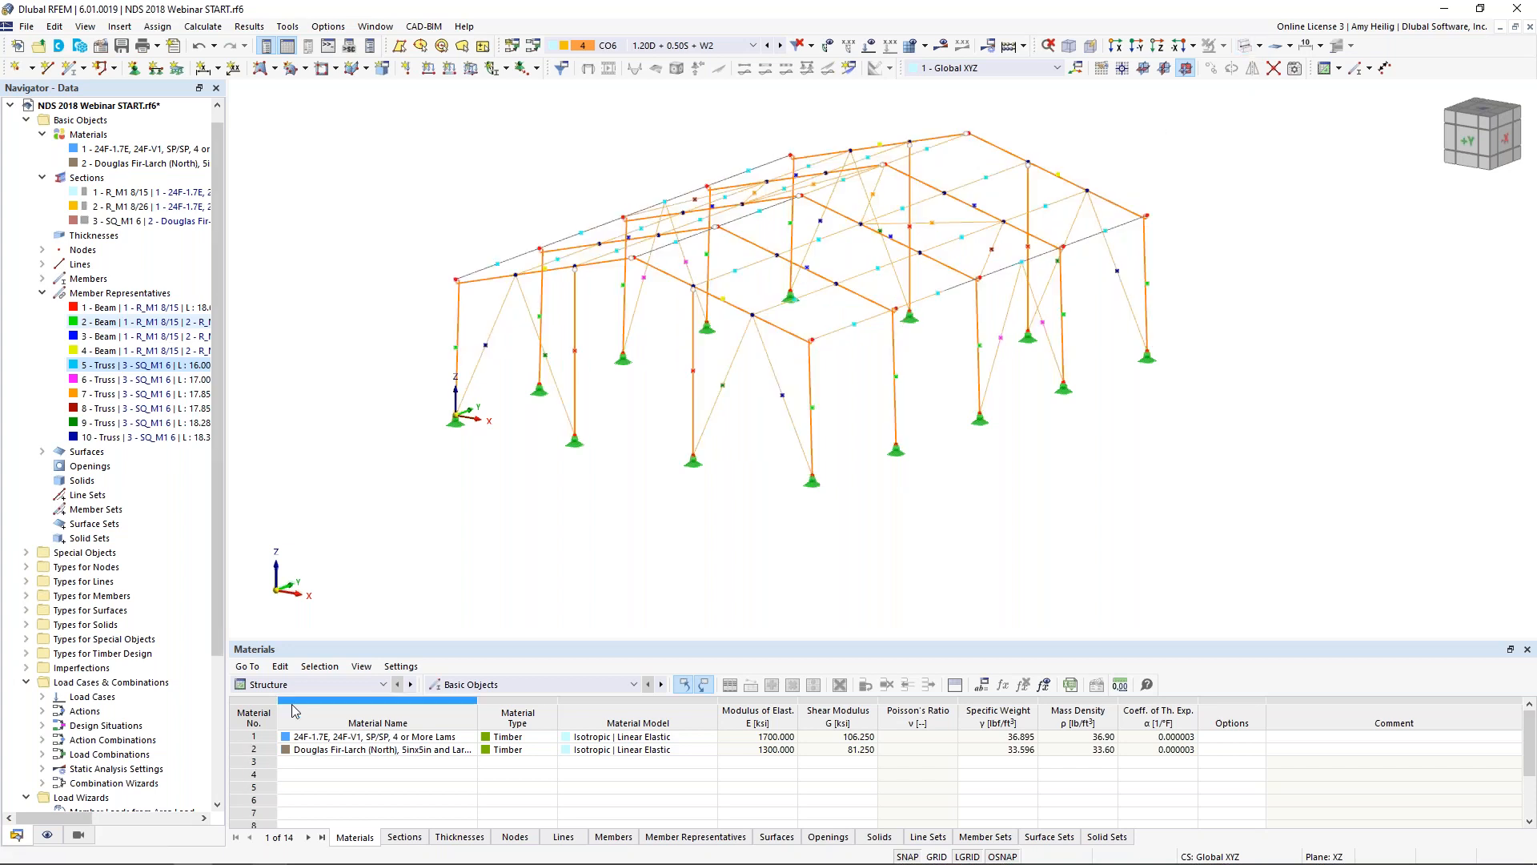
Display the Timber Design input data in an enlarged table and exclude the Section 2.4 (ASD) design situation from design
{"action": "left_click", "coordinate": [310, 688]}
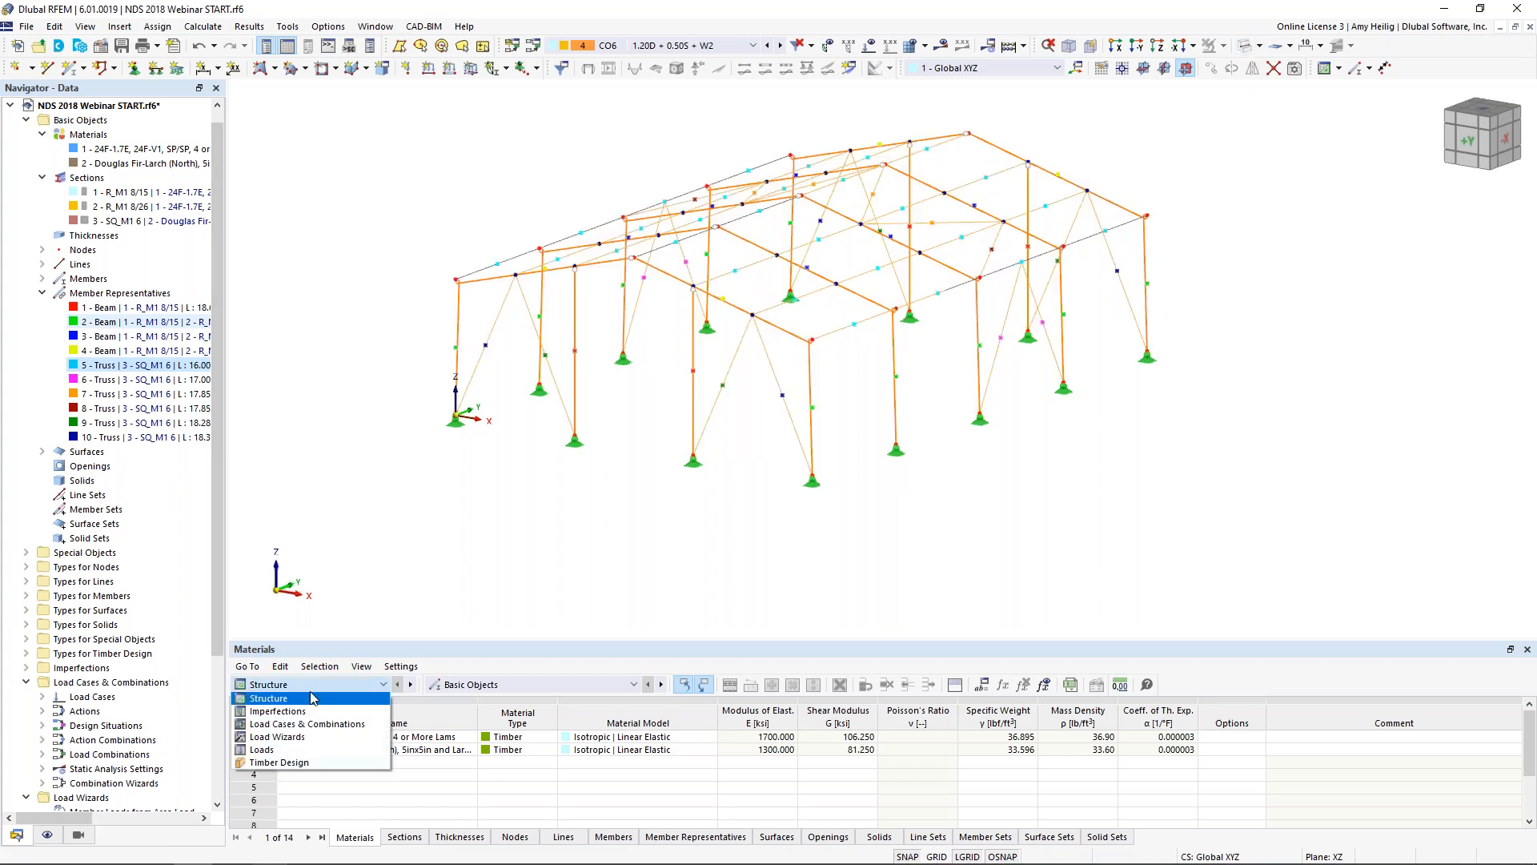
{"action": "left_click", "coordinate": [317, 763]}
{"action": "left_click_drag", "start_coordinate": [521, 638], "coordinate": [521, 497]}
{"action": "left_click", "coordinate": [371, 837]}
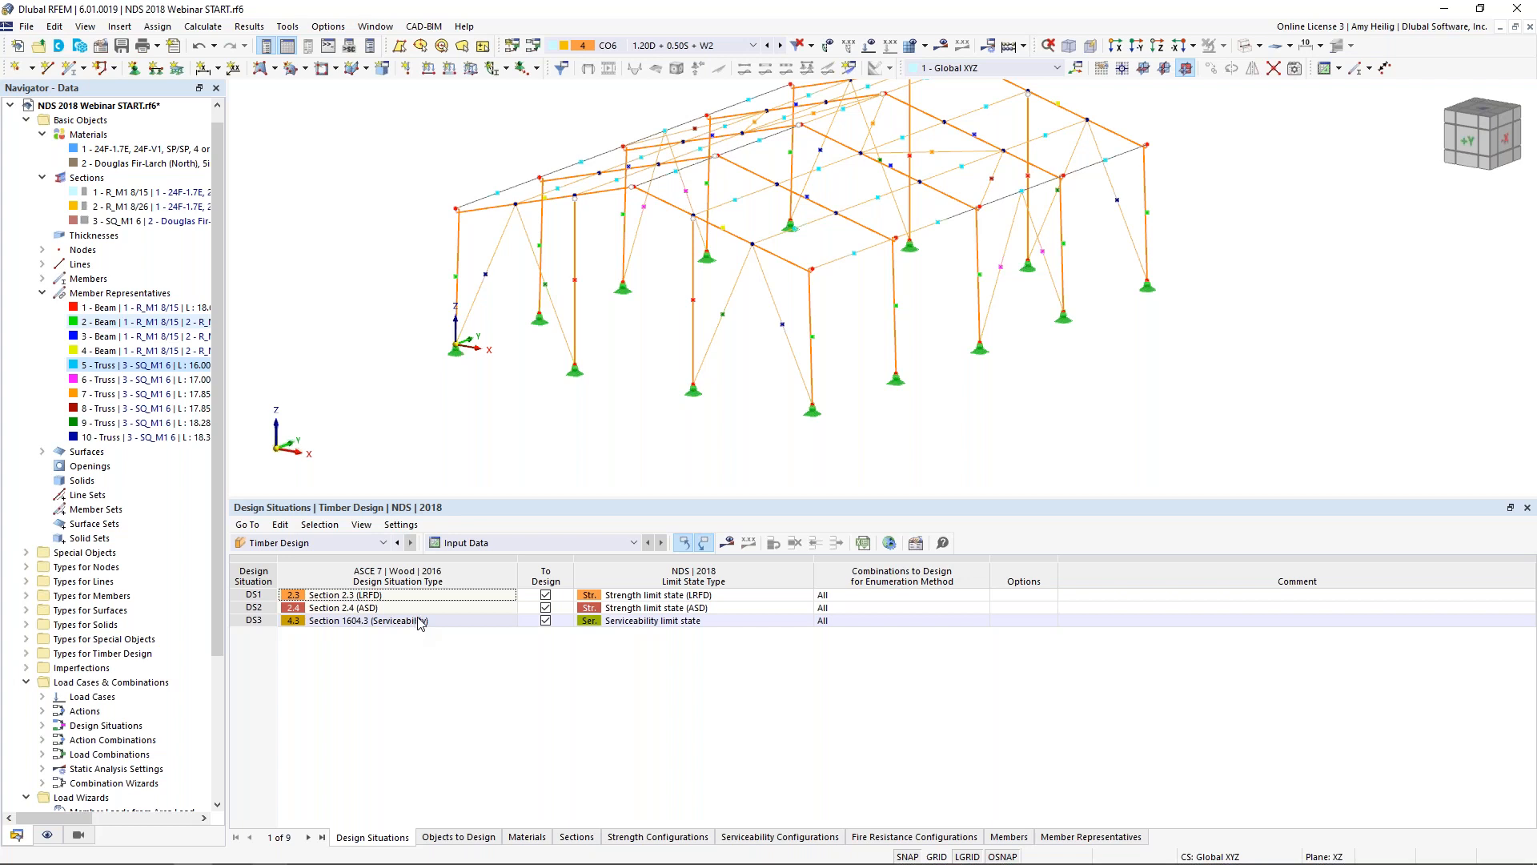
{"action": "left_click", "coordinate": [546, 611]}
{"action": "left_click", "coordinate": [546, 612]}
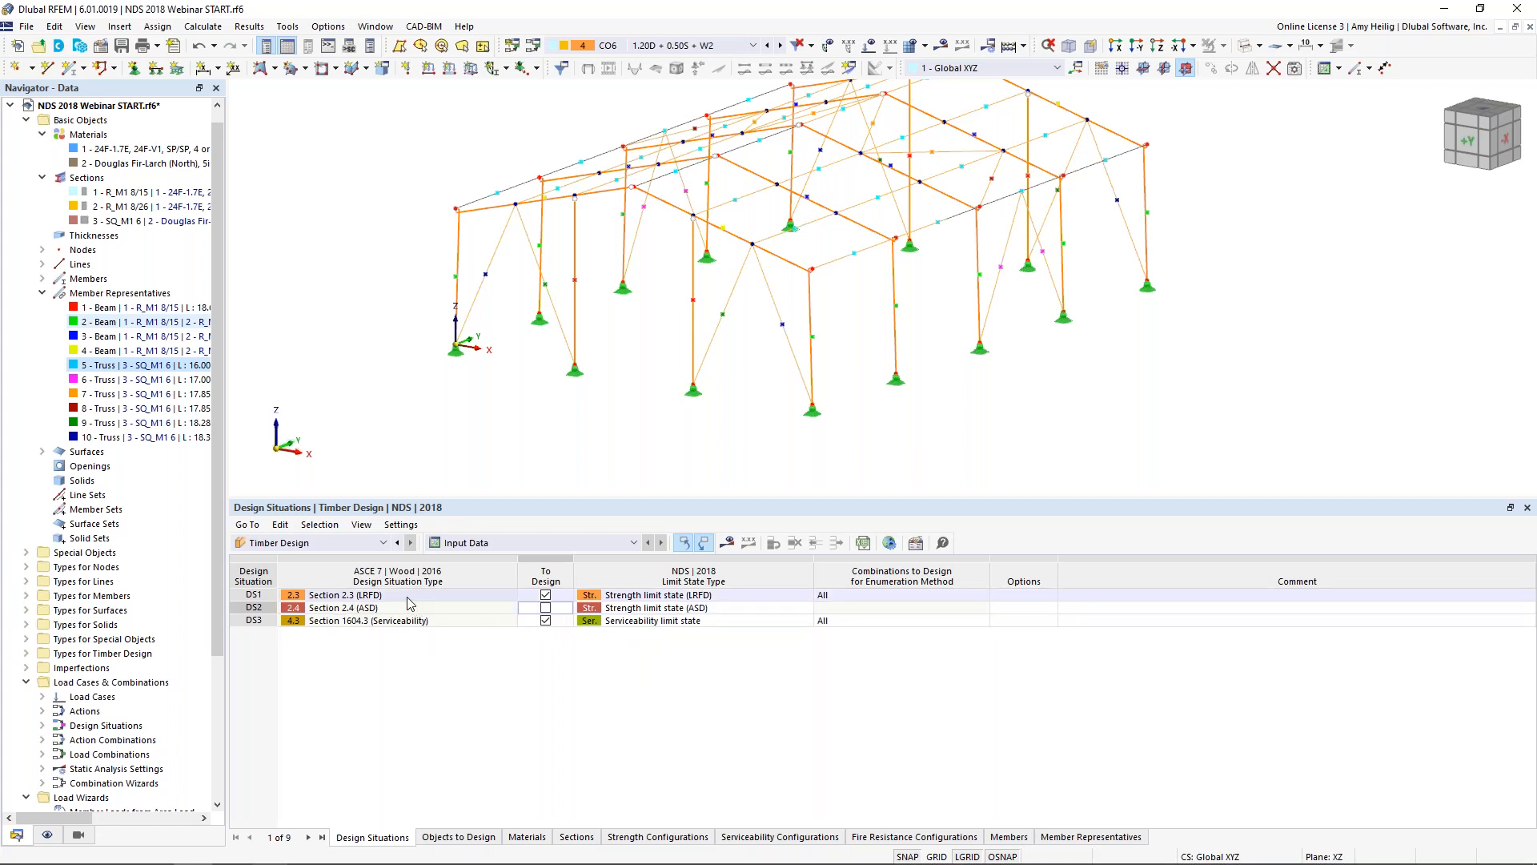
Examine the available limit state types for the Section 2.3 (LRFD) and Section 1604.3 (Serviceability) design situations
{"action": "left_click", "coordinate": [720, 595]}
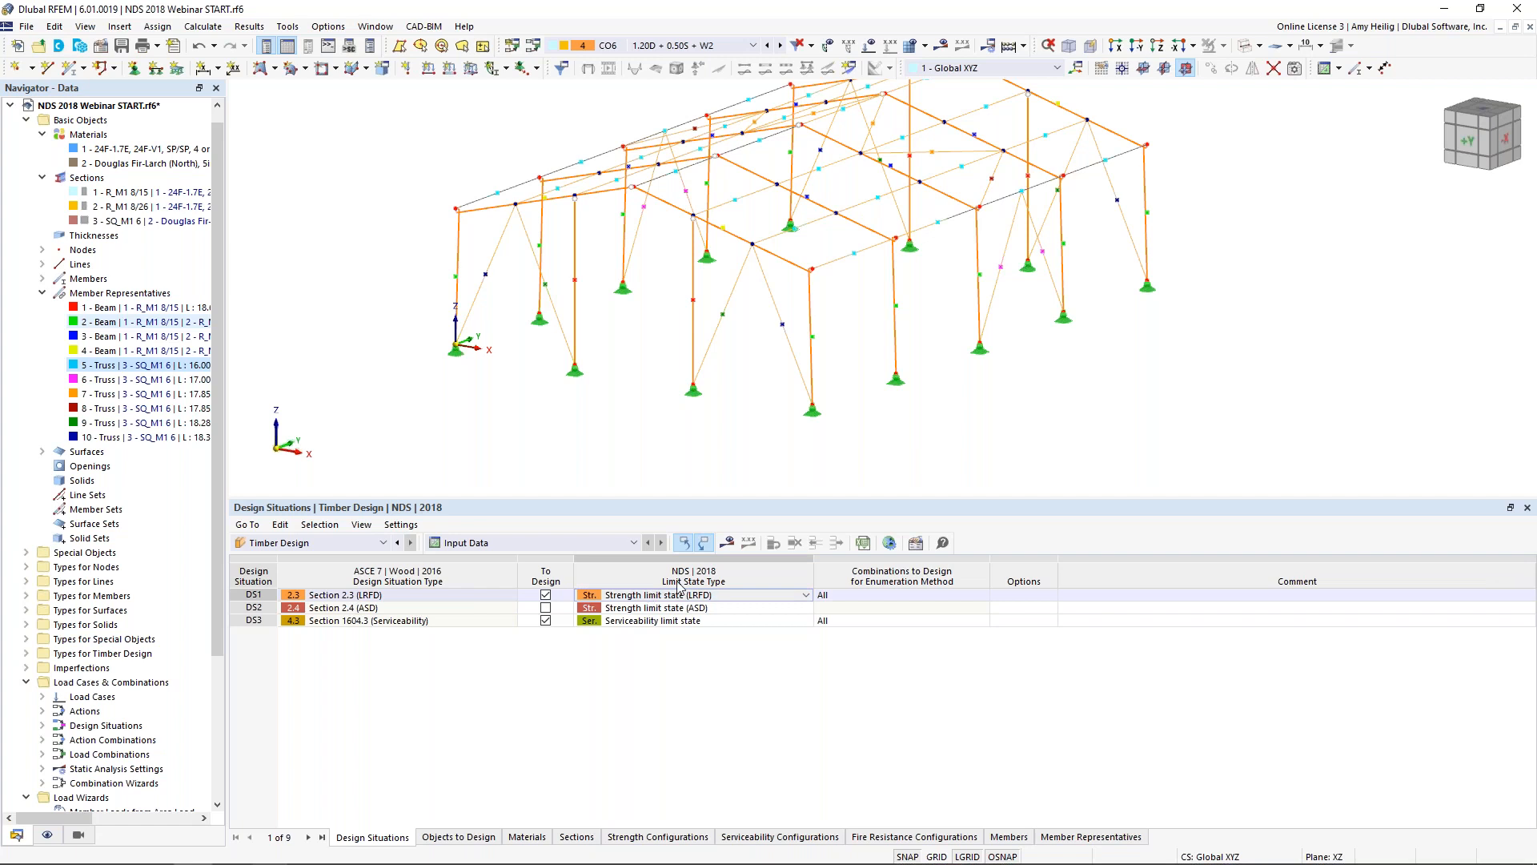
{"action": "left_click", "coordinate": [766, 596]}
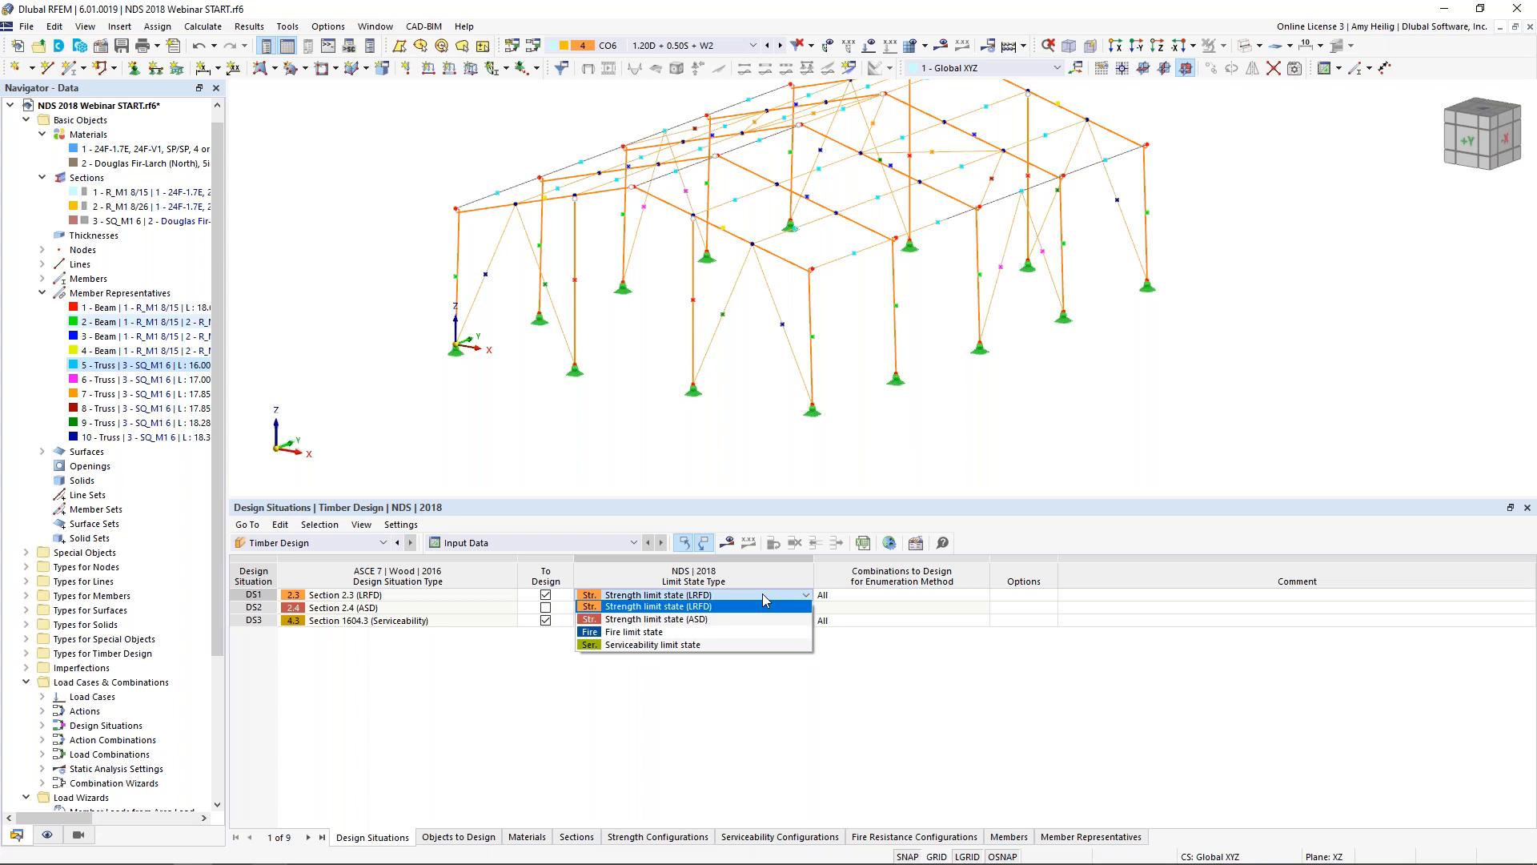
{"action": "left_click", "coordinate": [764, 596]}
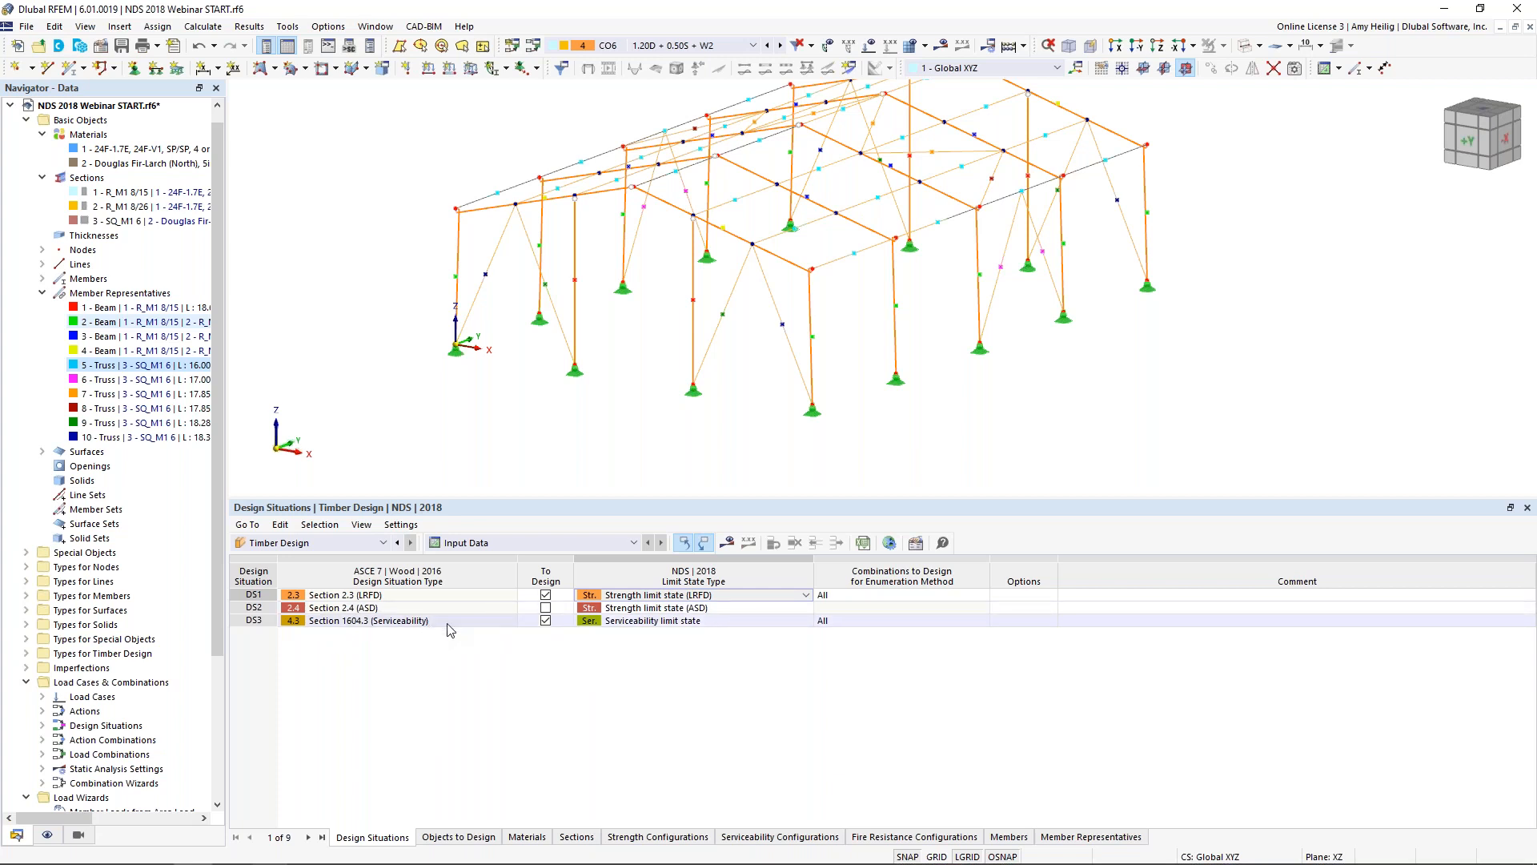
{"action": "left_click", "coordinate": [663, 626]}
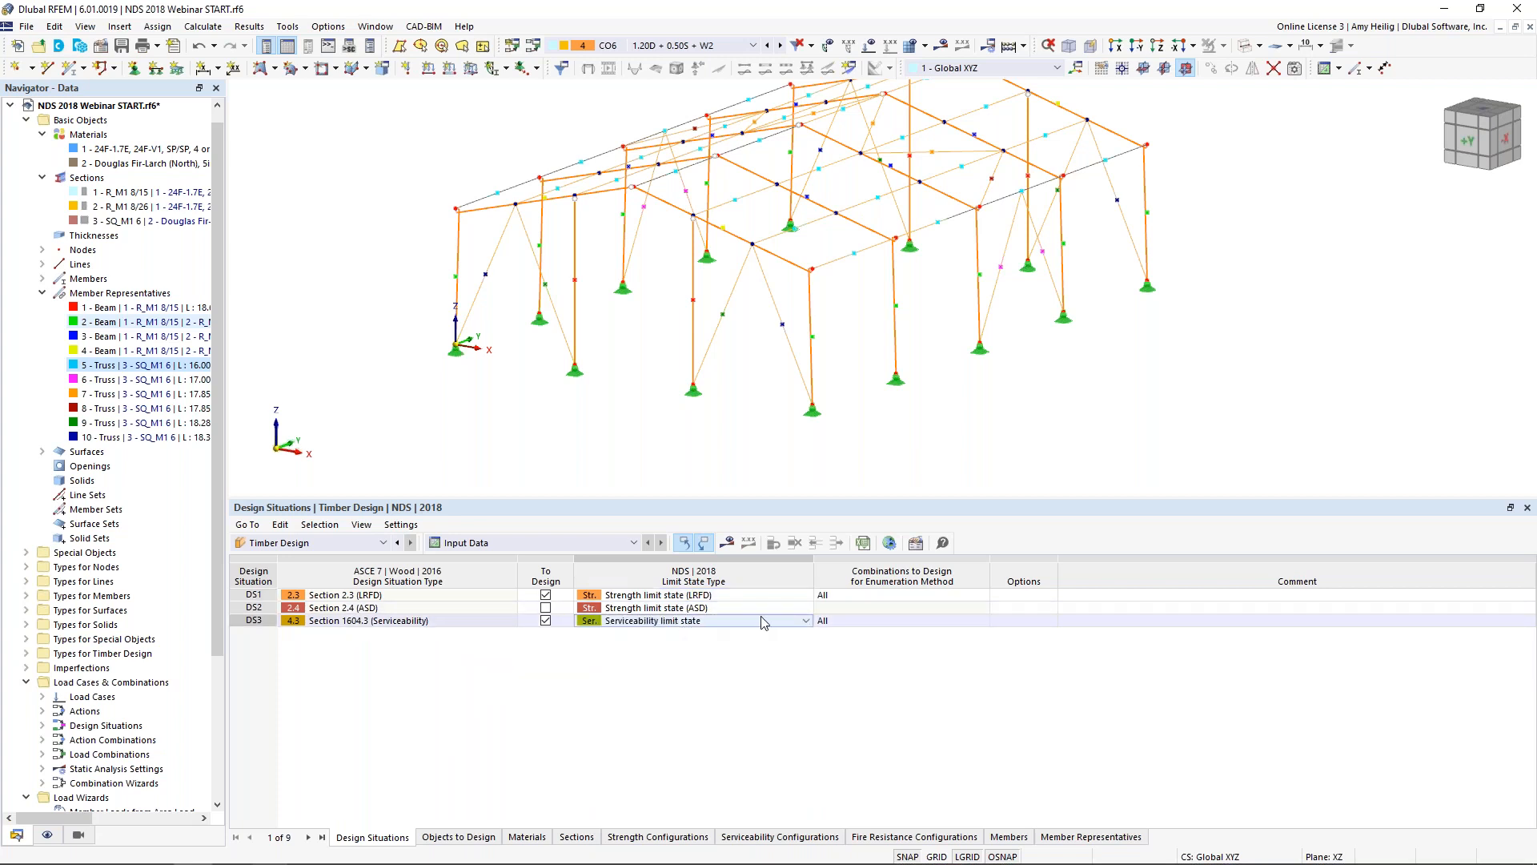
{"action": "left_click", "coordinate": [805, 621]}
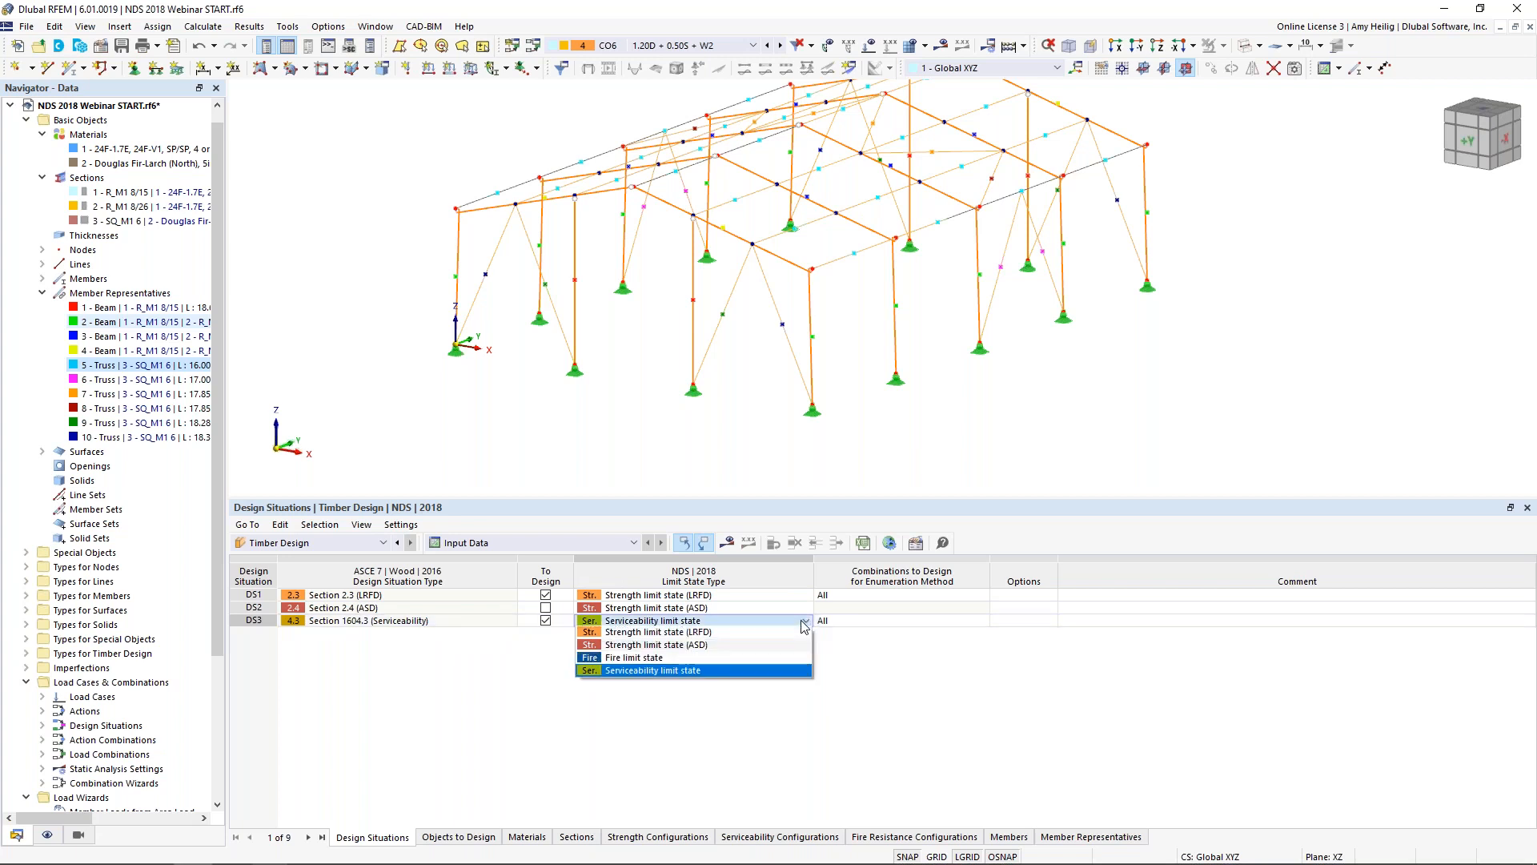
{"action": "left_click", "coordinate": [671, 671]}
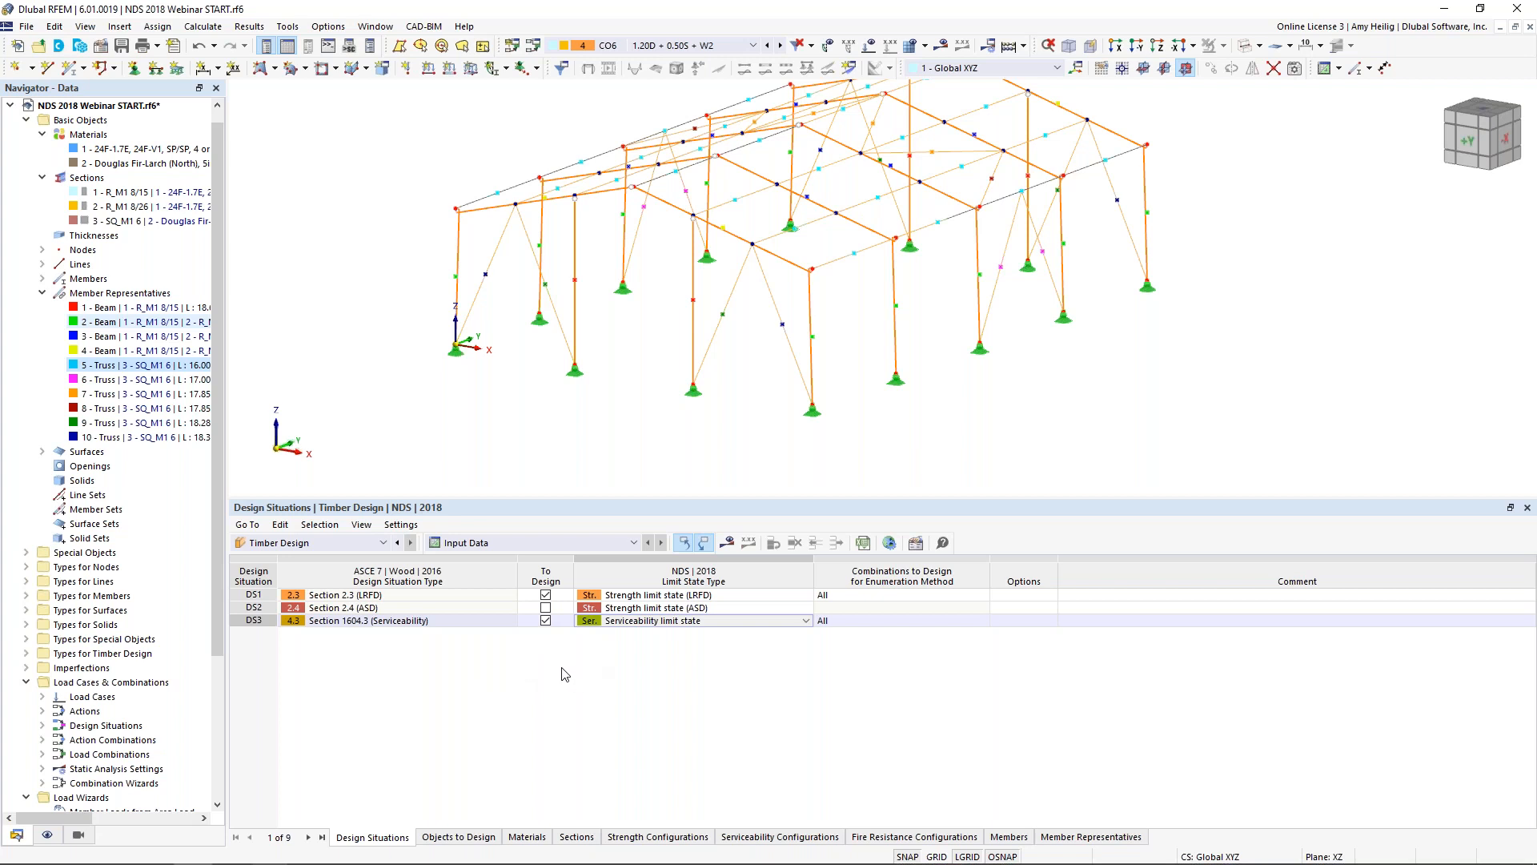
{"action": "left_click", "coordinate": [472, 597]}
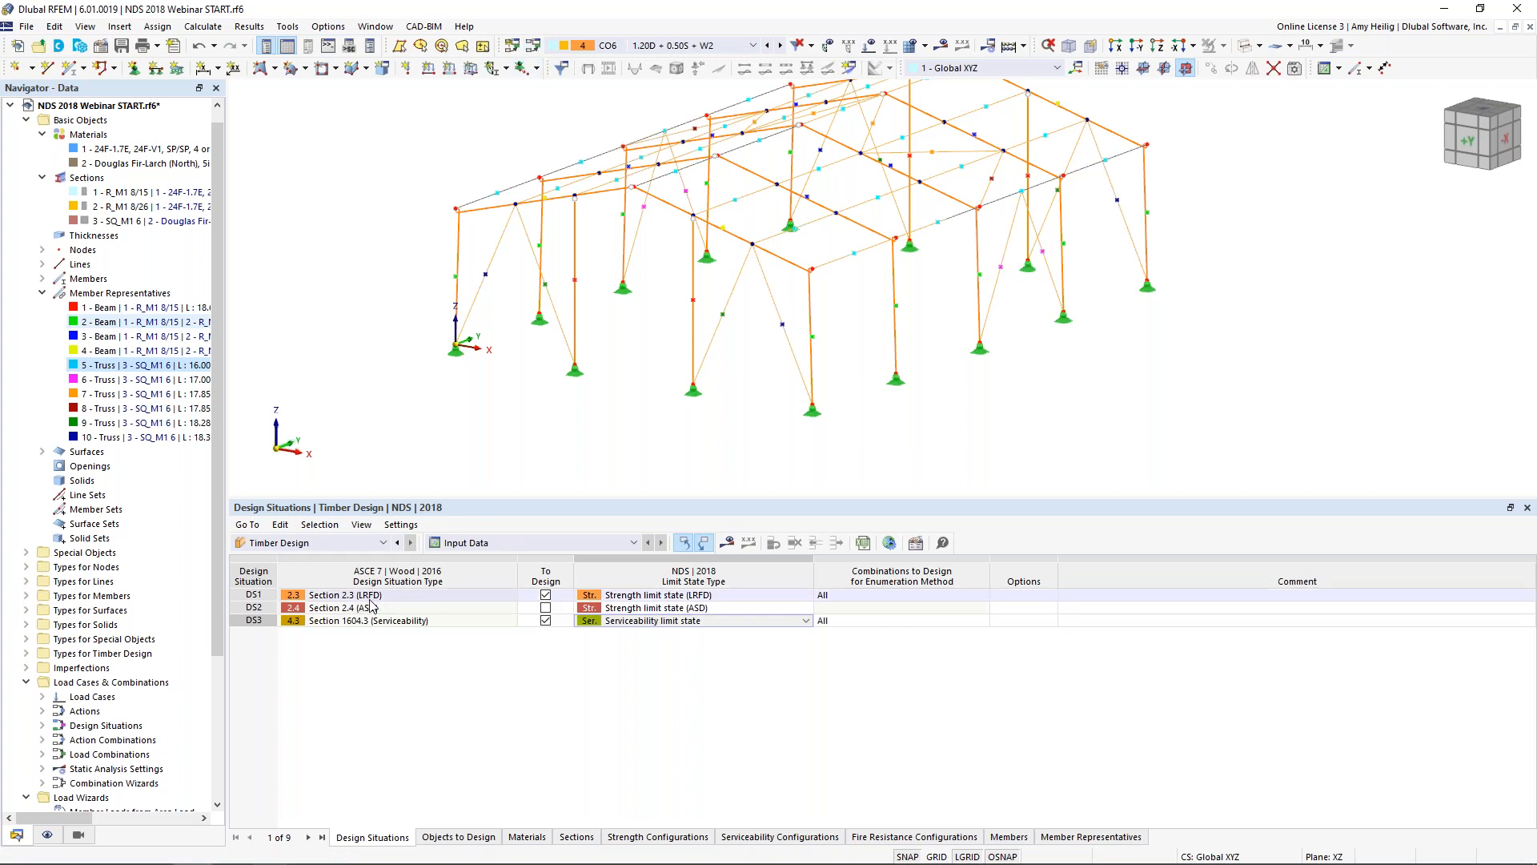
{"action": "left_click", "coordinate": [652, 621]}
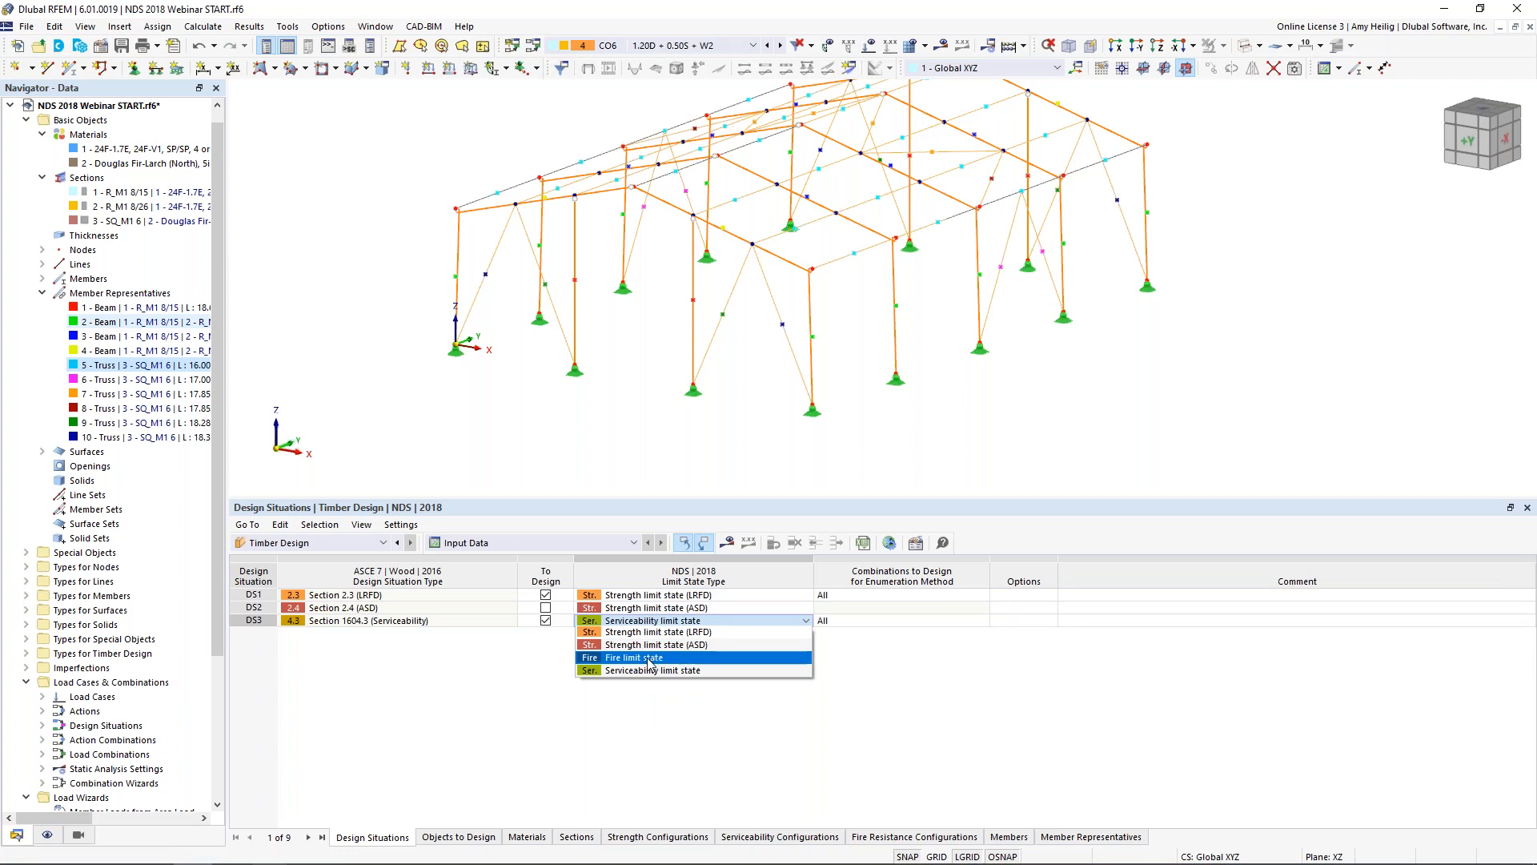
{"action": "left_click", "coordinate": [552, 678]}
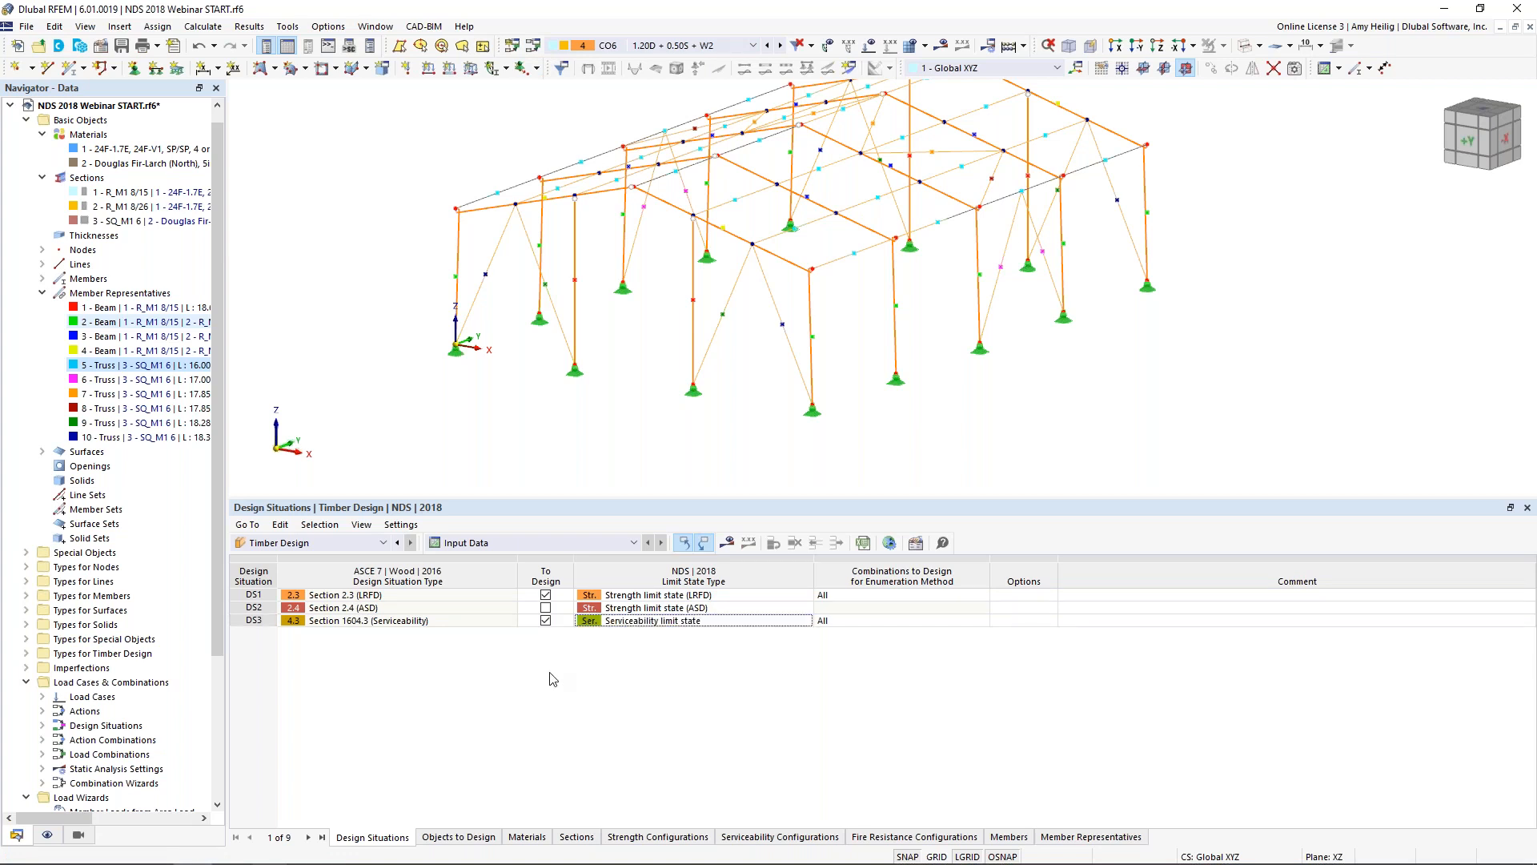
Check the members and member representatives selected for design and run the Timber Design calculation
{"action": "left_click", "coordinate": [464, 838]}
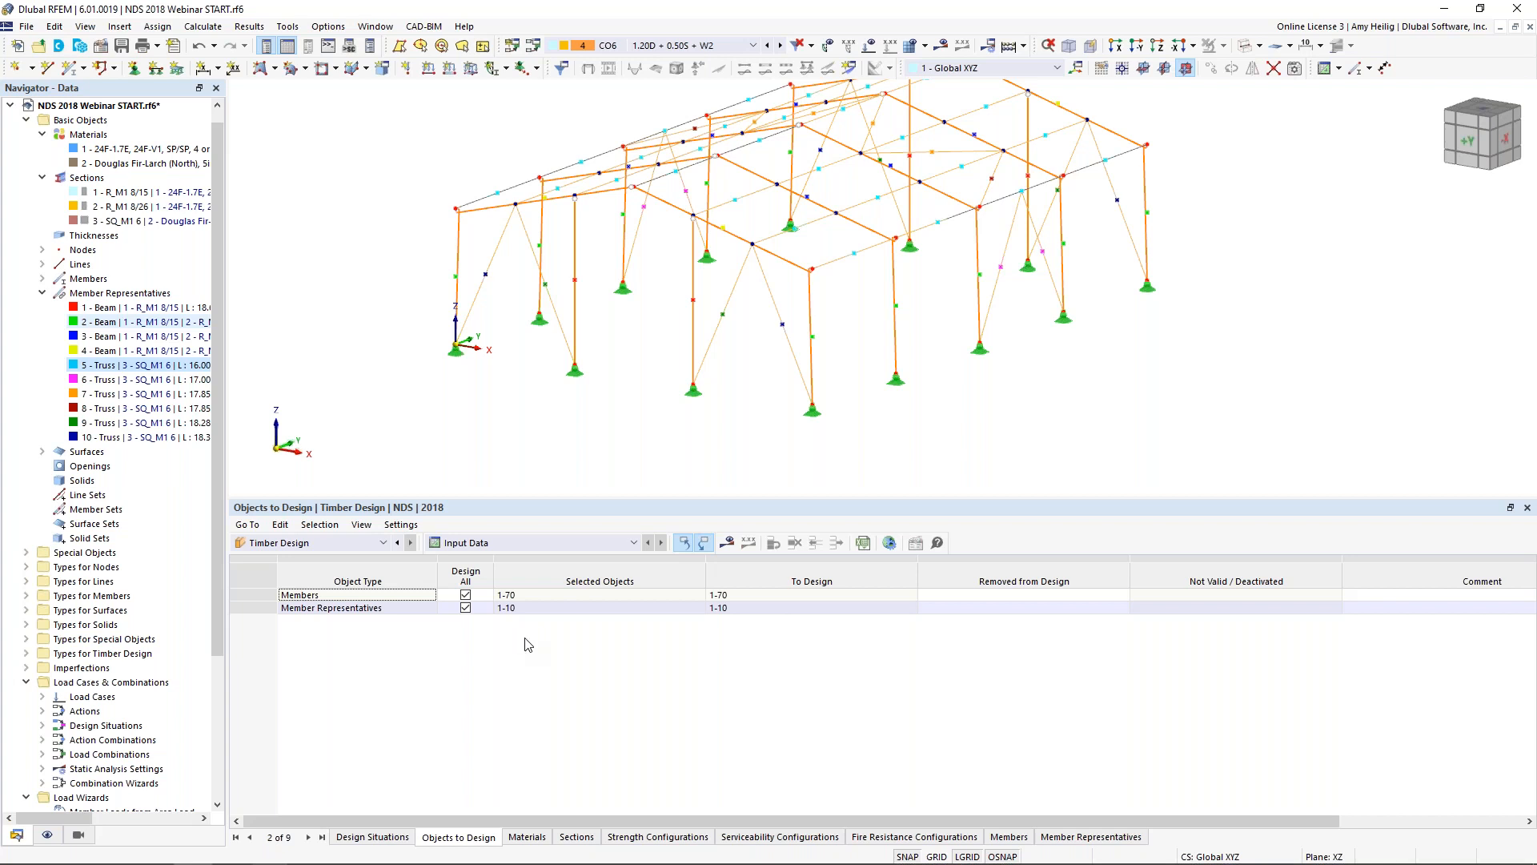
{"action": "left_click", "coordinate": [728, 545]}
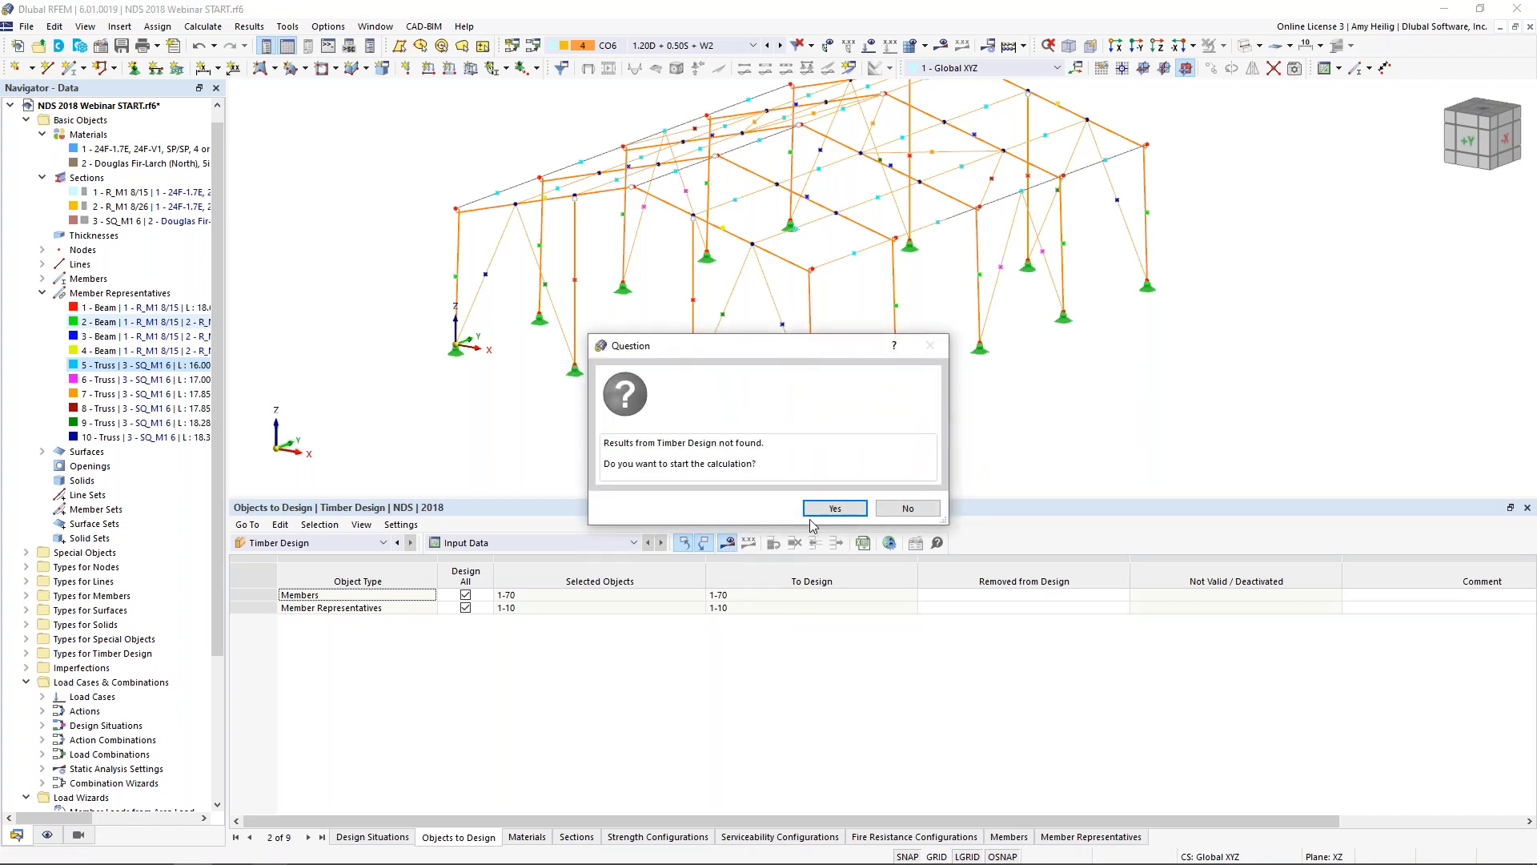
{"action": "left_click", "coordinate": [833, 509]}
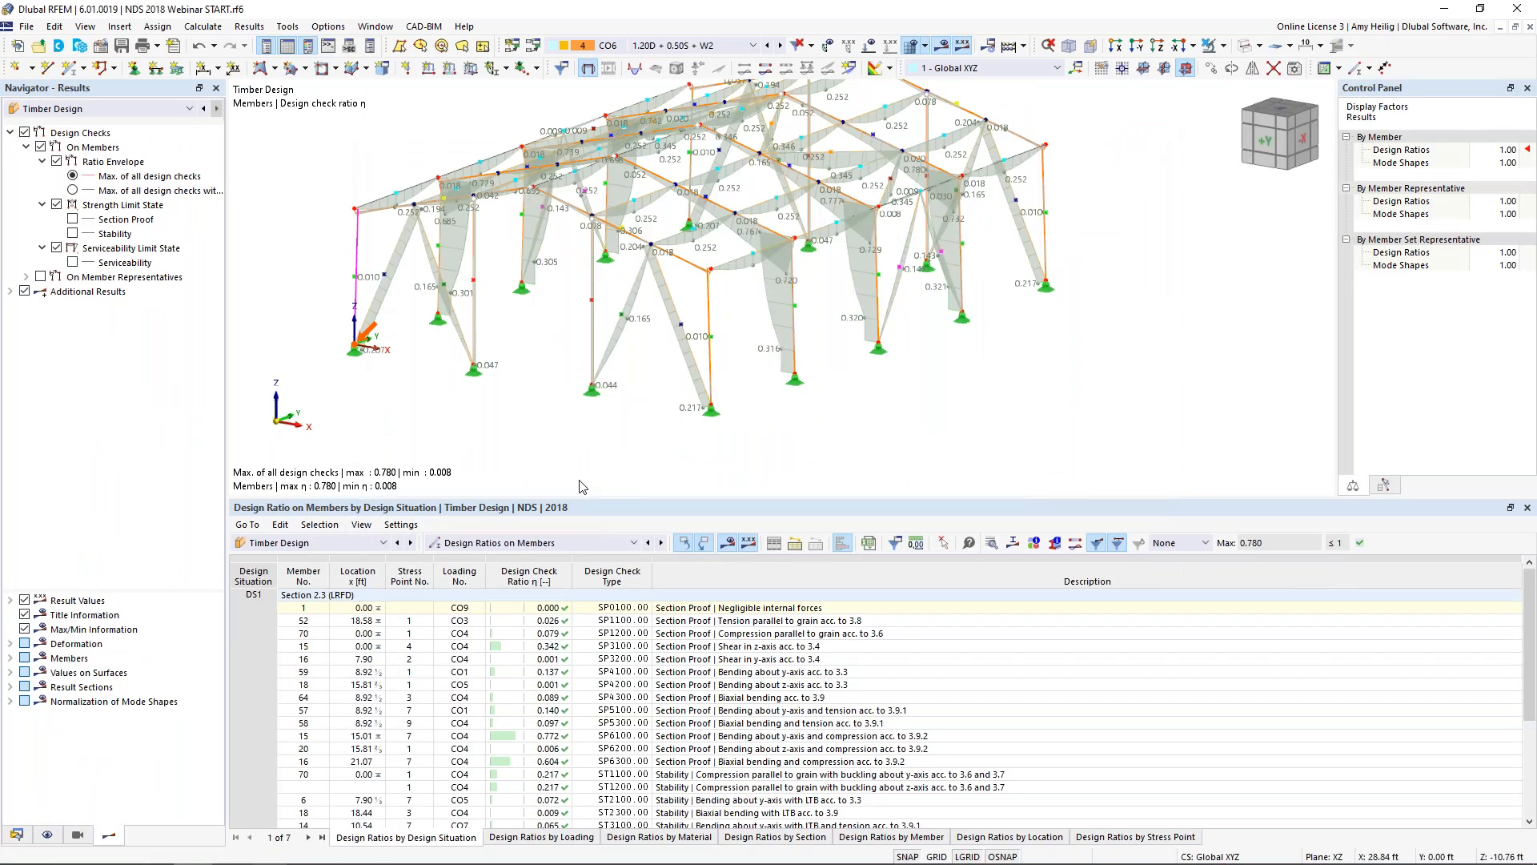
Enlarge the results table and list the design ratios on member representatives
{"action": "left_click_drag", "start_coordinate": [594, 499], "coordinate": [592, 412]}
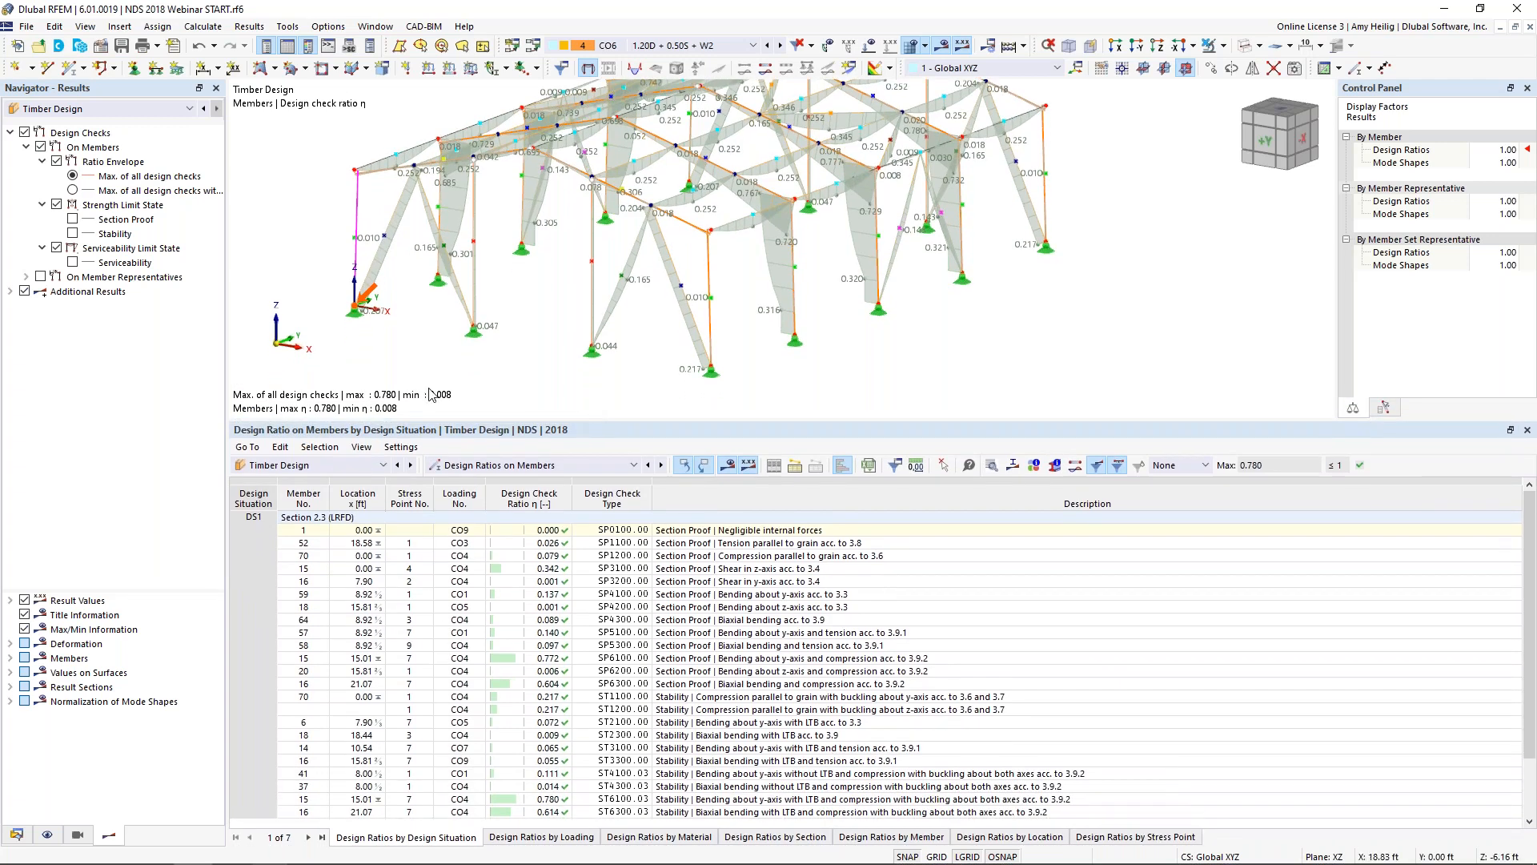
{"action": "left_click", "coordinate": [337, 465]}
{"action": "left_click", "coordinate": [280, 582]}
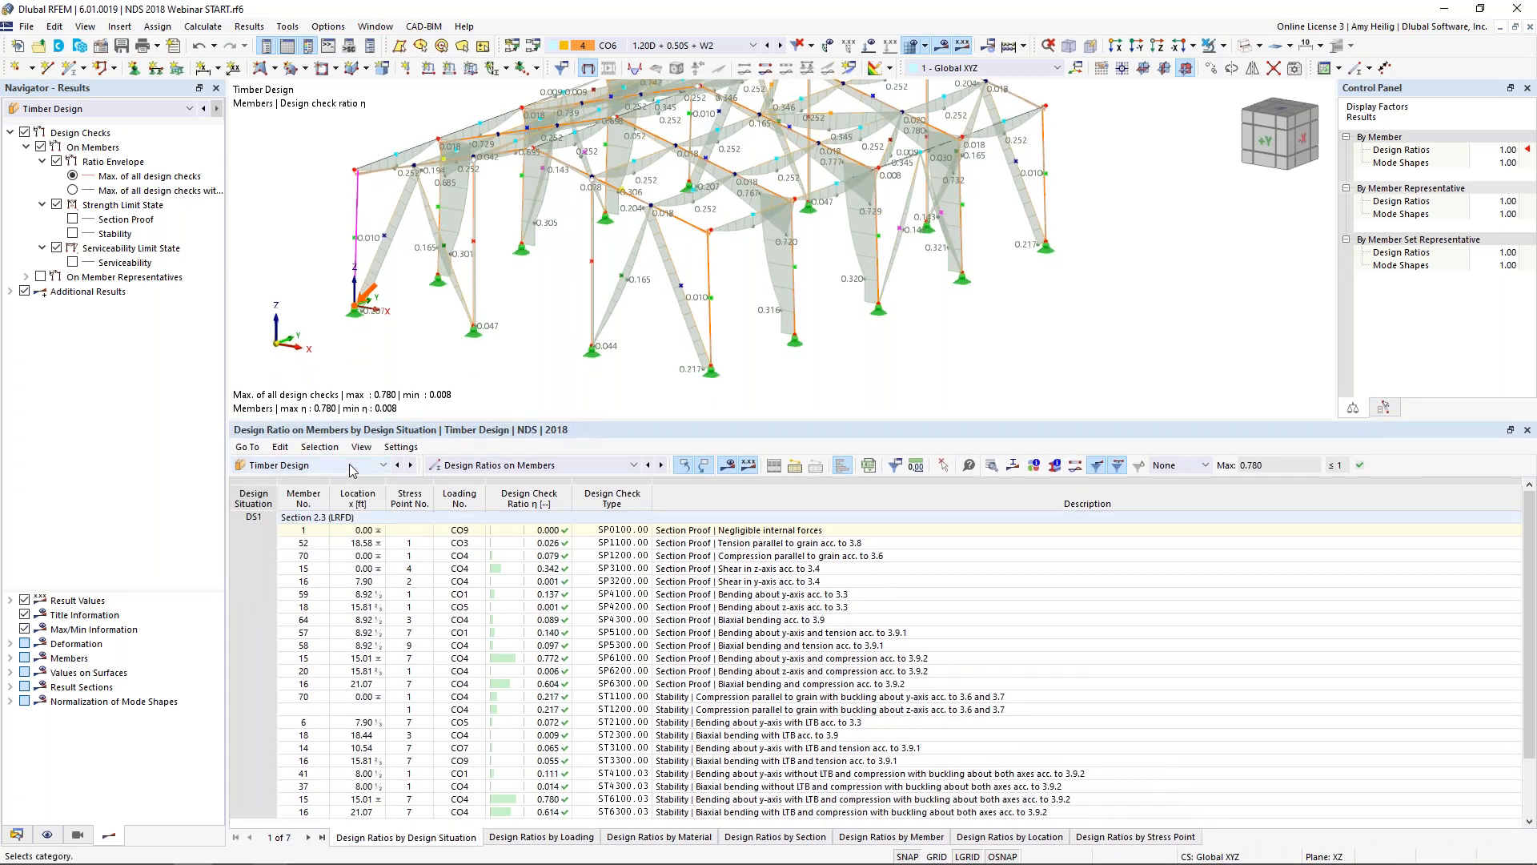
{"action": "left_click", "coordinate": [492, 465]}
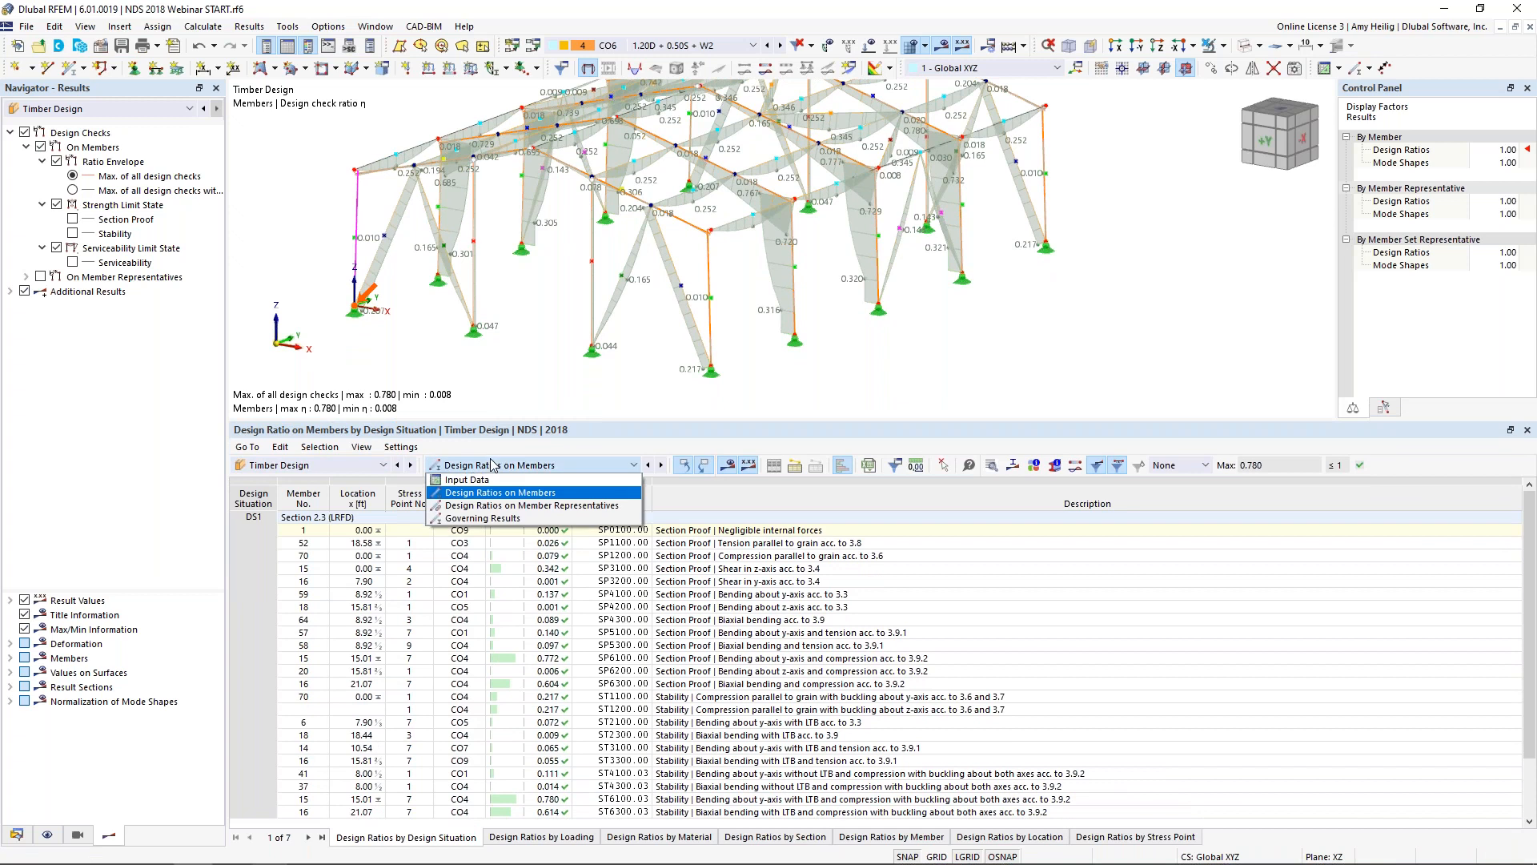
{"action": "left_click", "coordinate": [493, 506]}
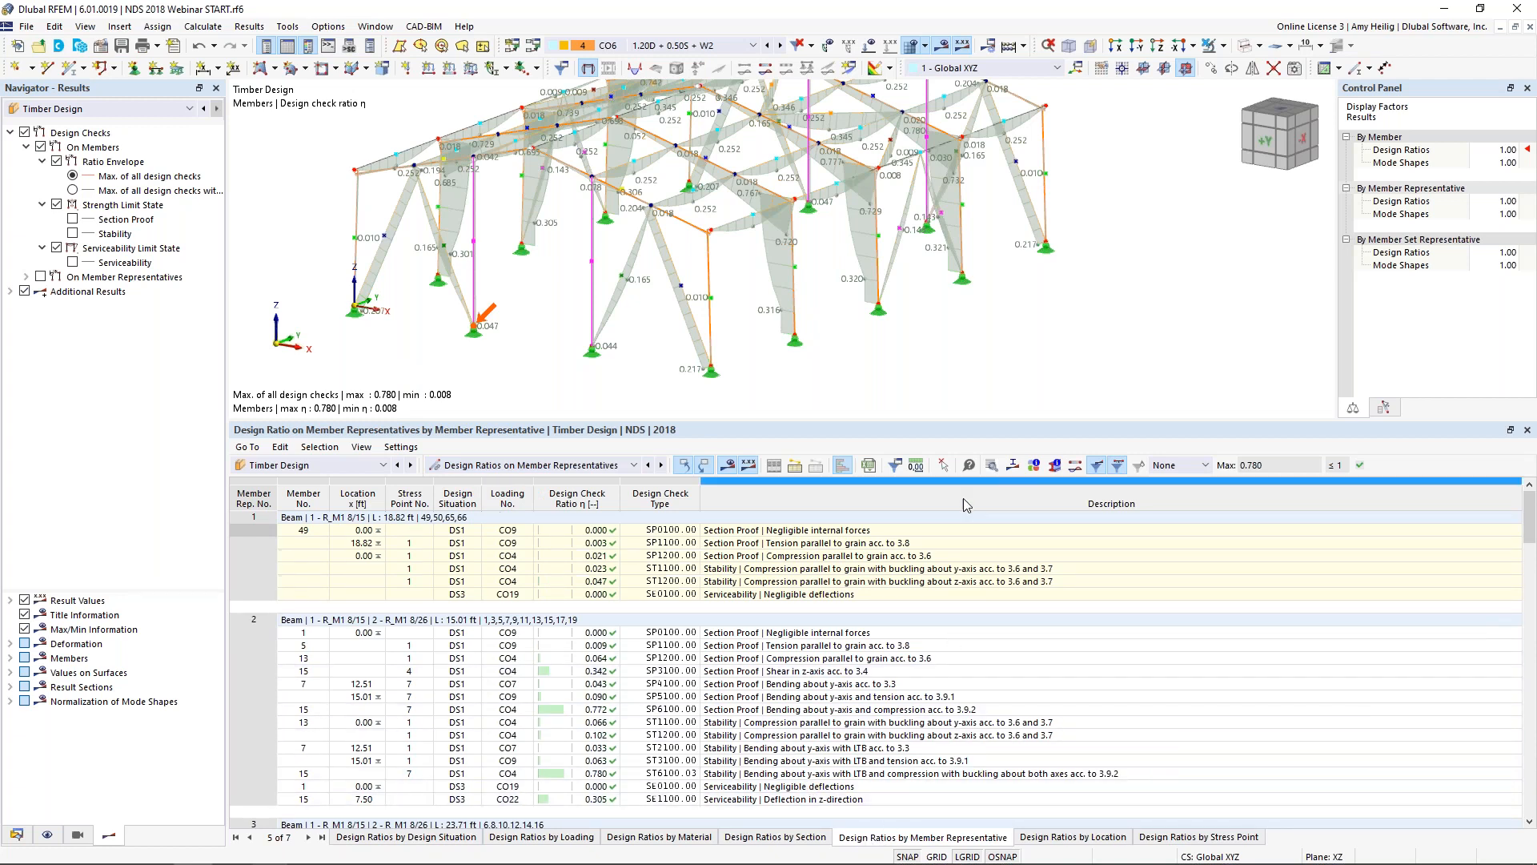
Examine the section proof checks of member representative 2, from negligible internal forces to bending about the y-axis and tension
{"action": "left_click", "coordinate": [833, 634]}
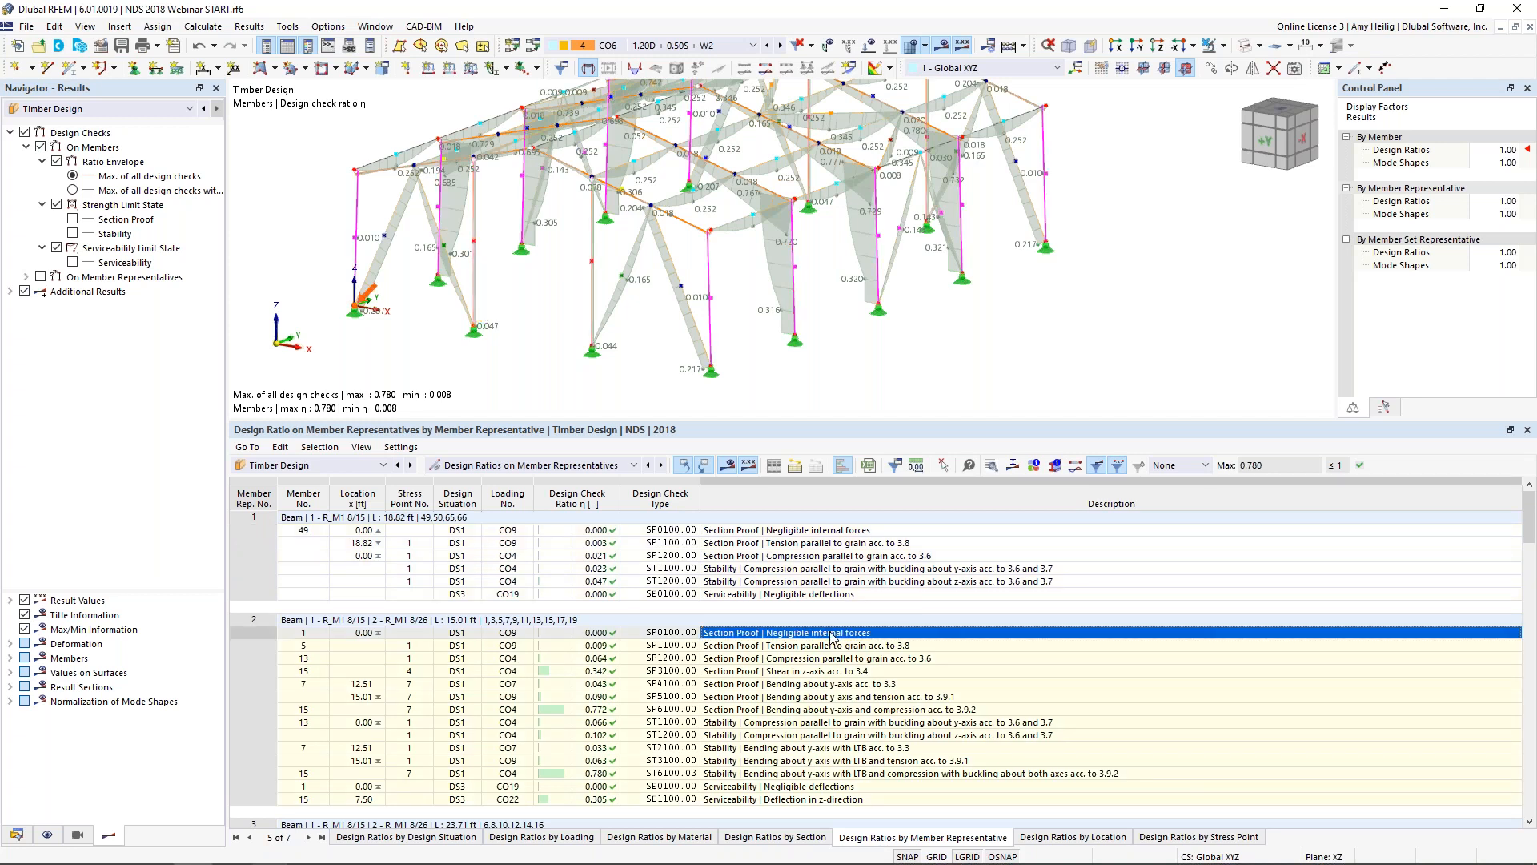
{"action": "left_click", "coordinate": [831, 644]}
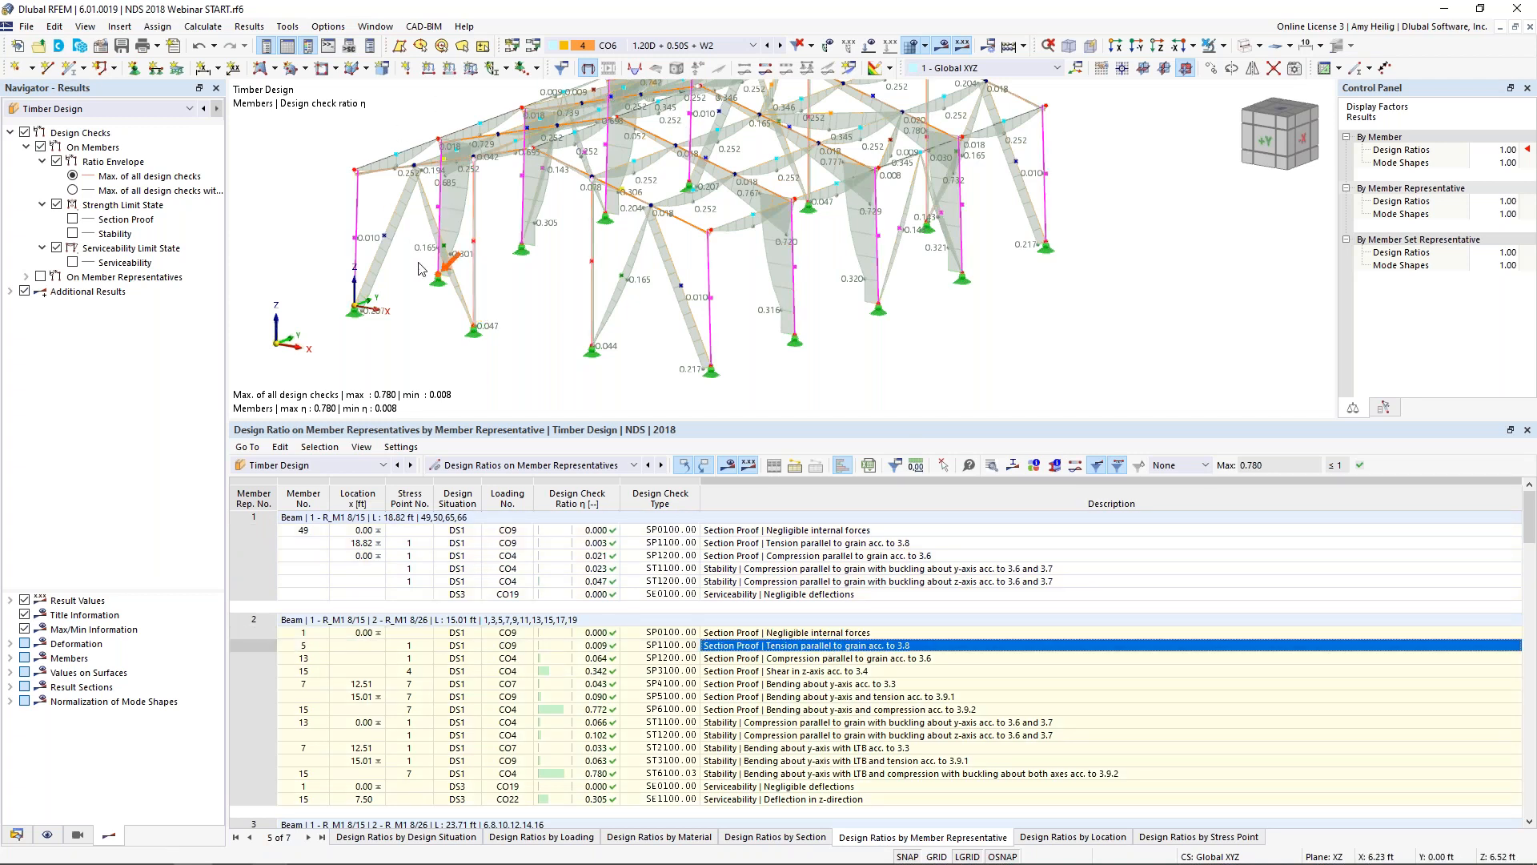
{"action": "left_click", "coordinate": [735, 657]}
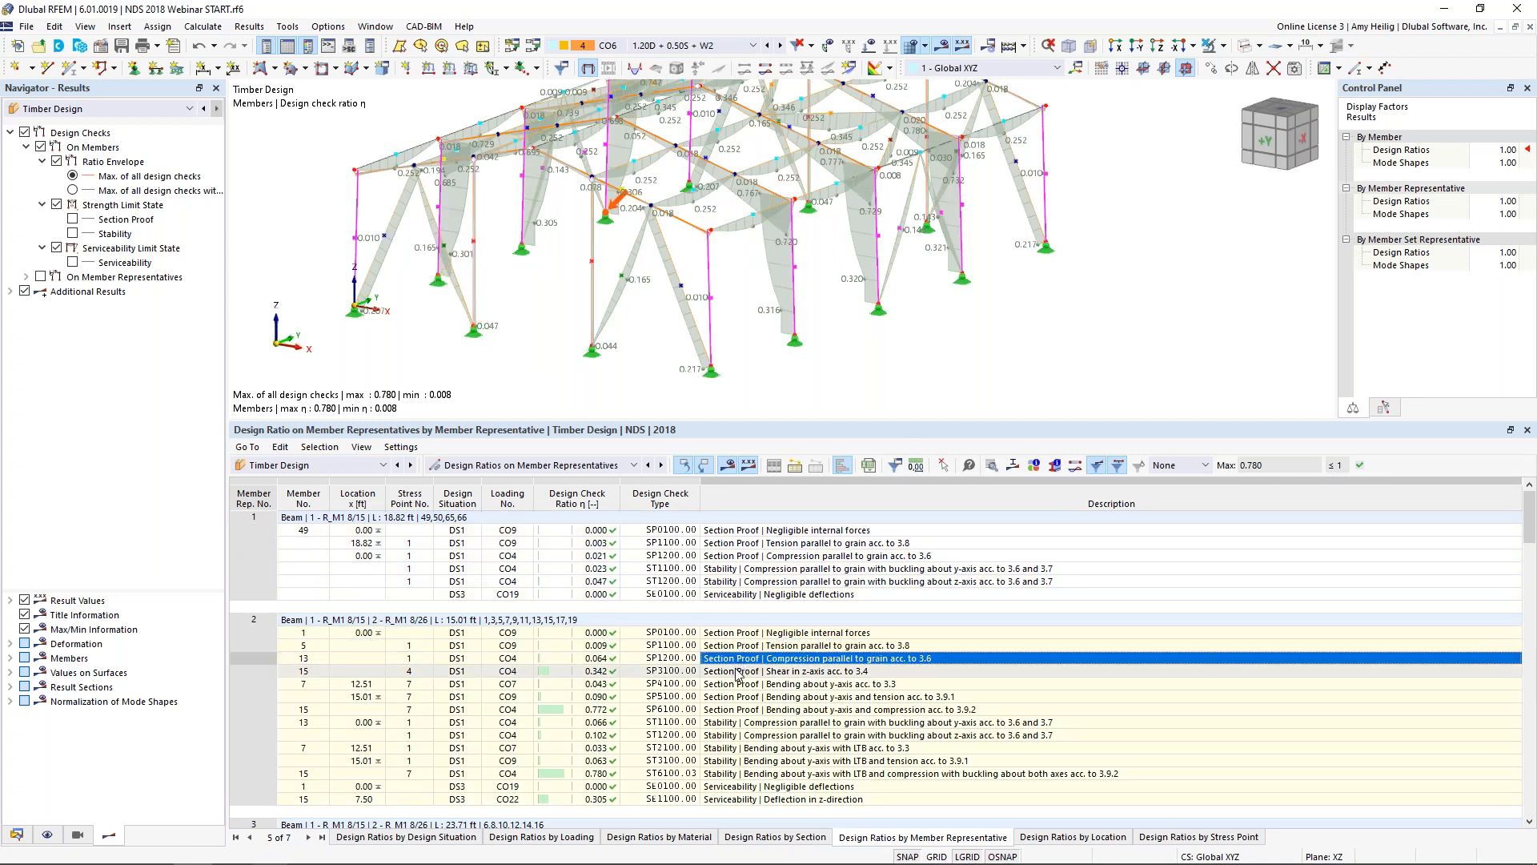
{"action": "left_click", "coordinate": [736, 671]}
{"action": "left_click", "coordinate": [727, 684]}
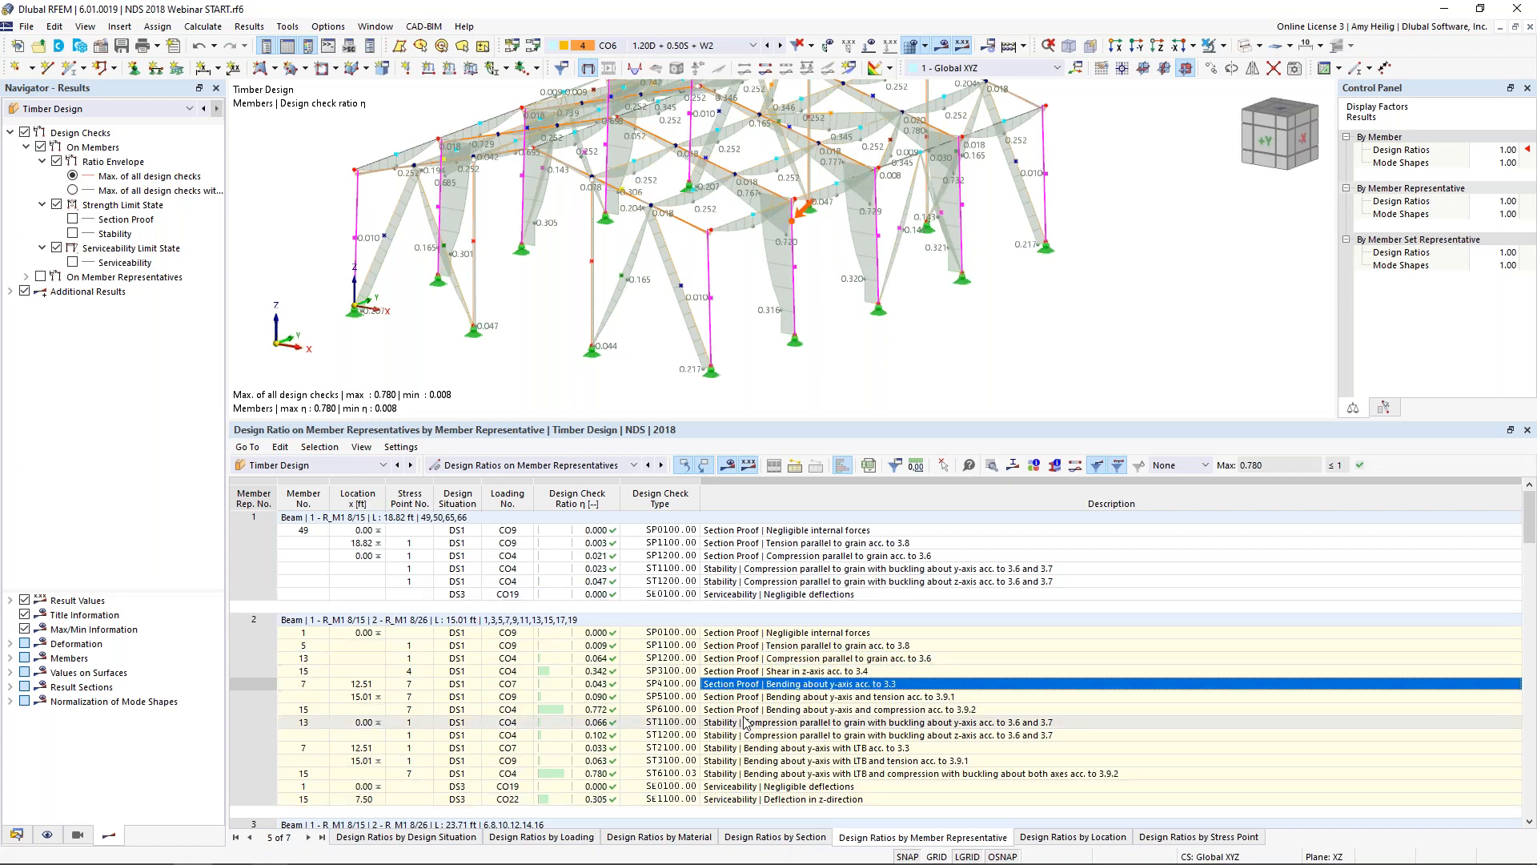
{"action": "left_click", "coordinate": [740, 696]}
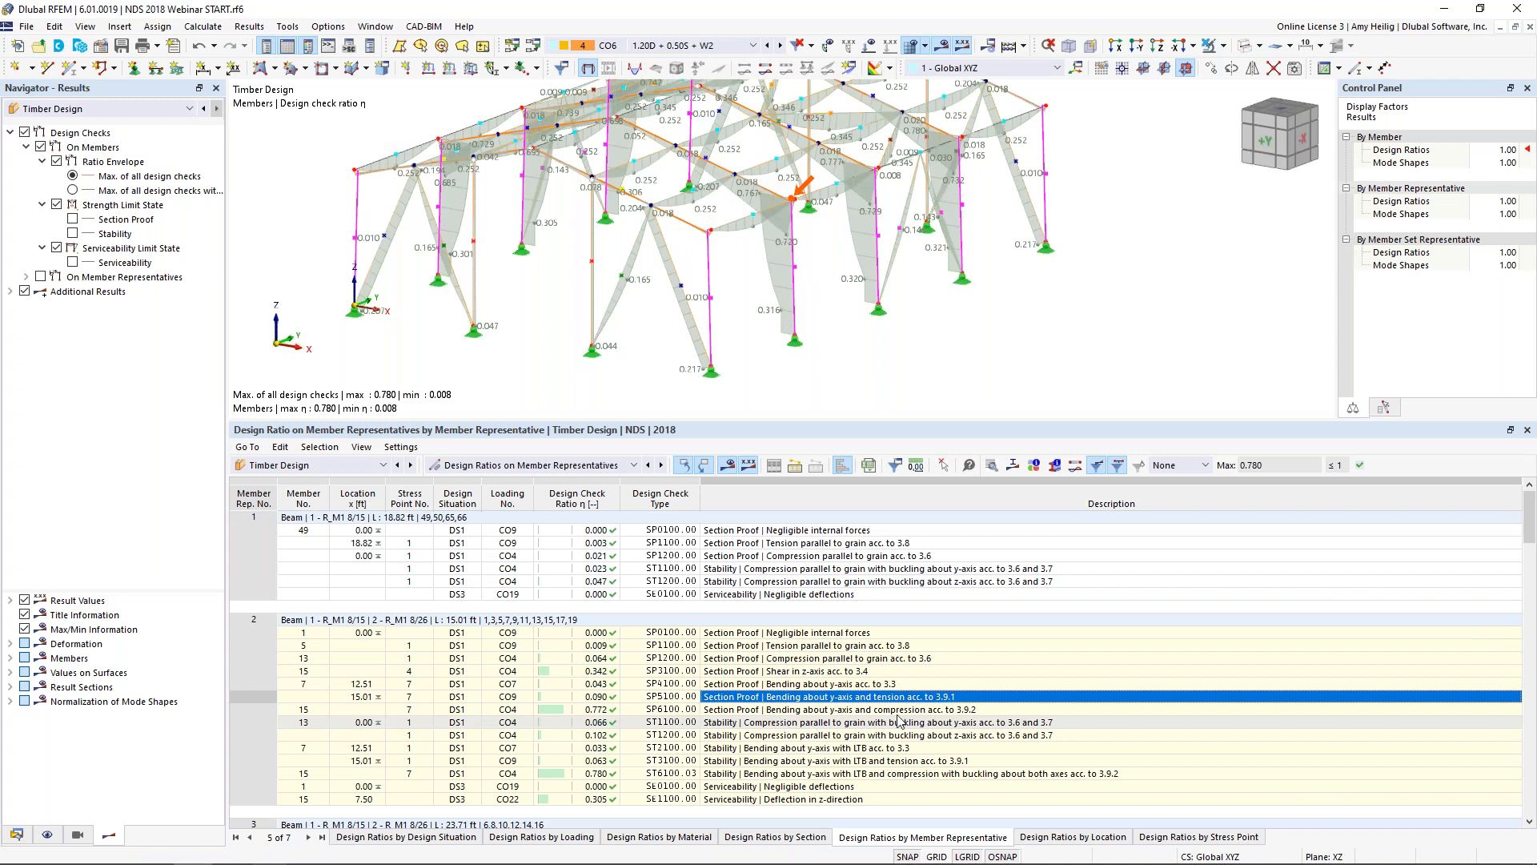
{"action": "scroll", "coordinate": [811, 636], "scroll_direction": "down", "scroll_amount": 3}
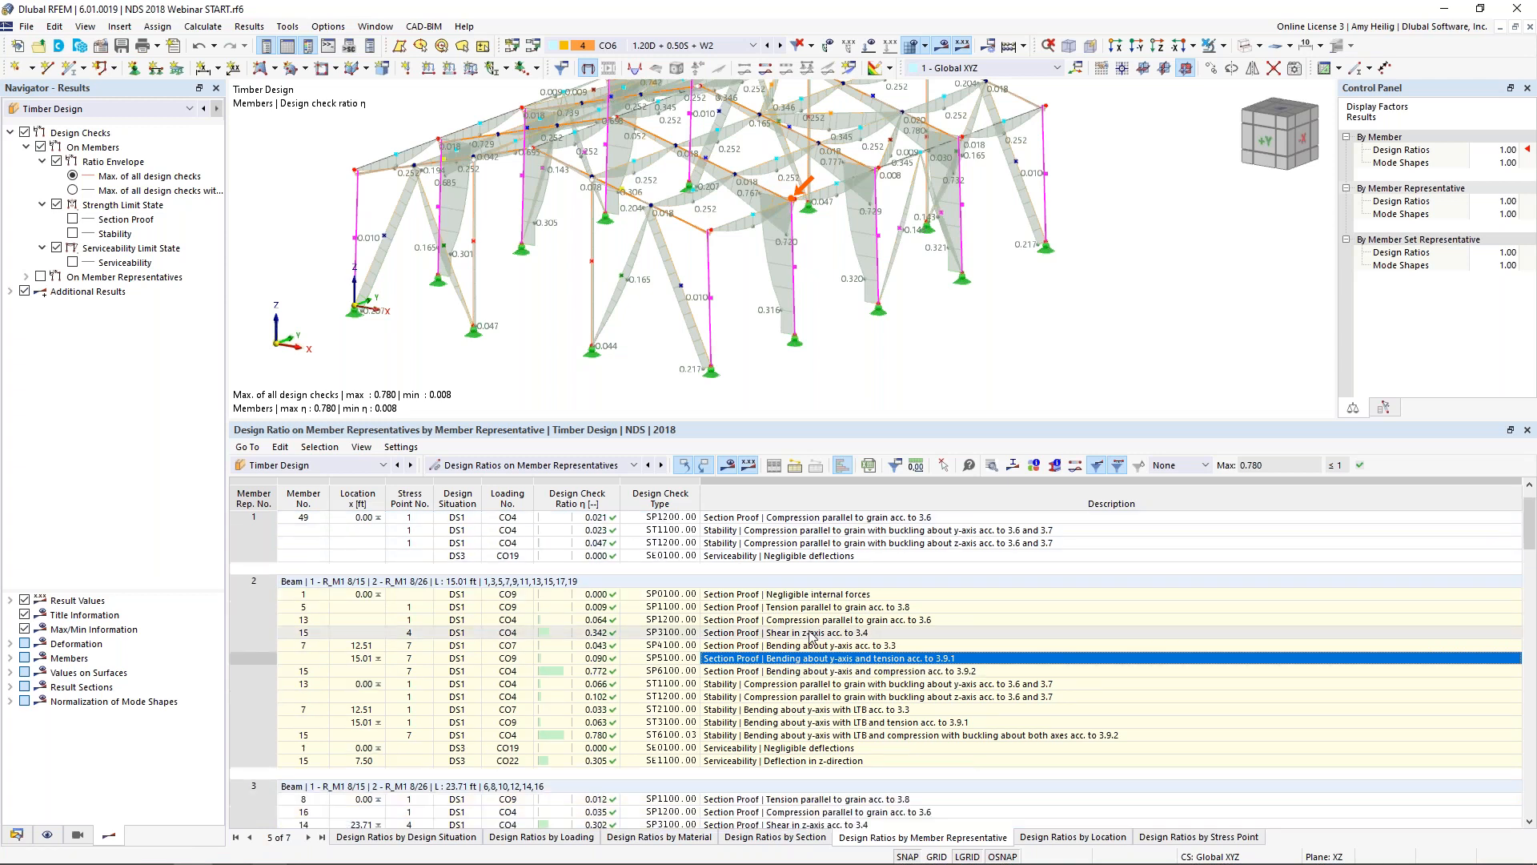
{"action": "scroll", "coordinate": [811, 636], "scroll_direction": "up", "scroll_amount": 3}
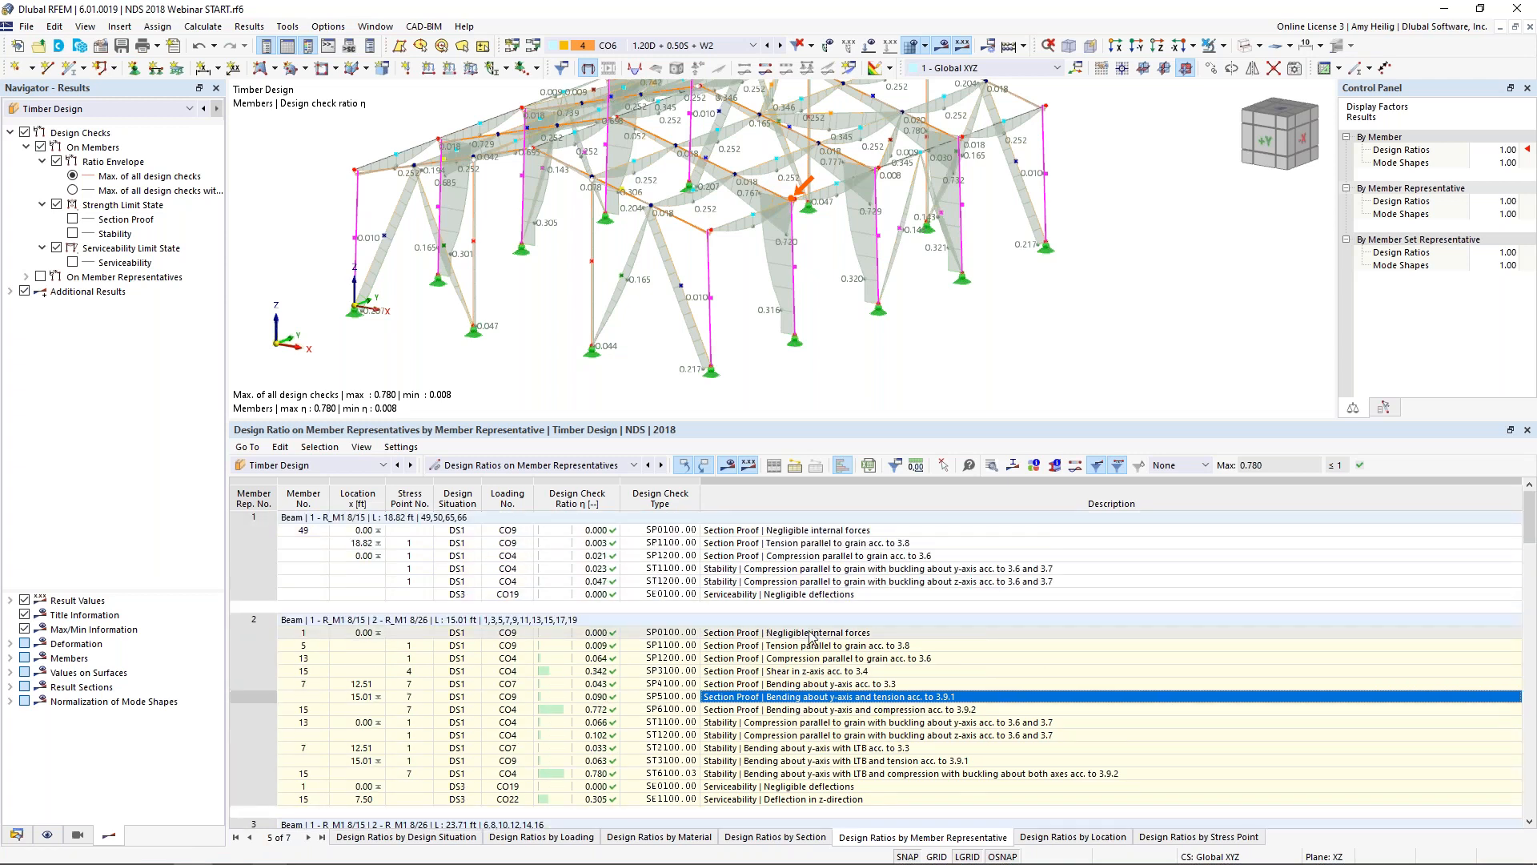
Filter the member representative design ratios to the maximum values, examine them, and restore the unfiltered list
{"action": "left_click", "coordinate": [1205, 465]}
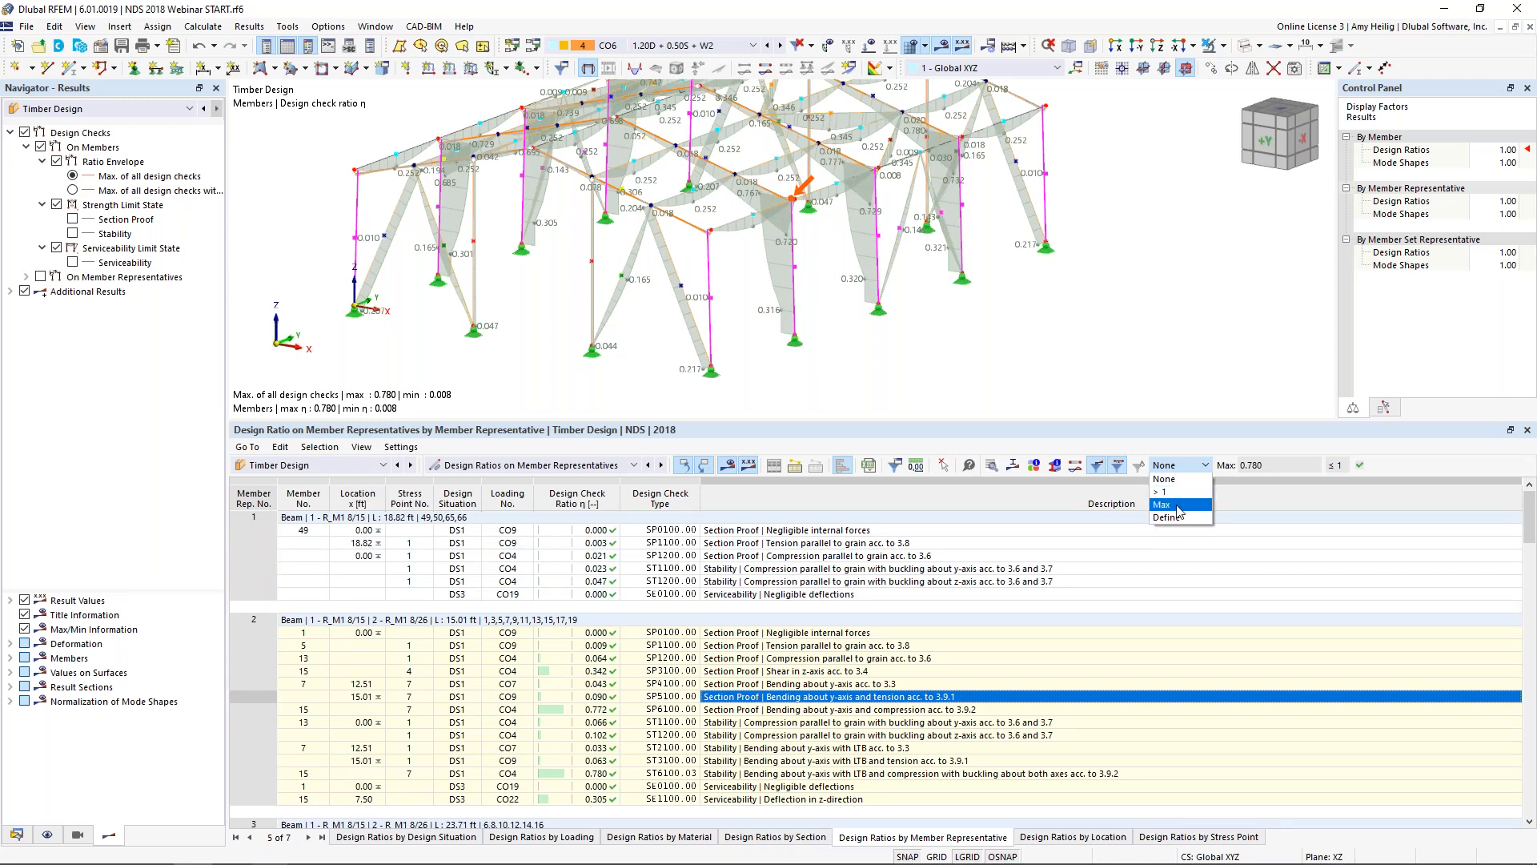
{"action": "left_click", "coordinate": [1178, 511]}
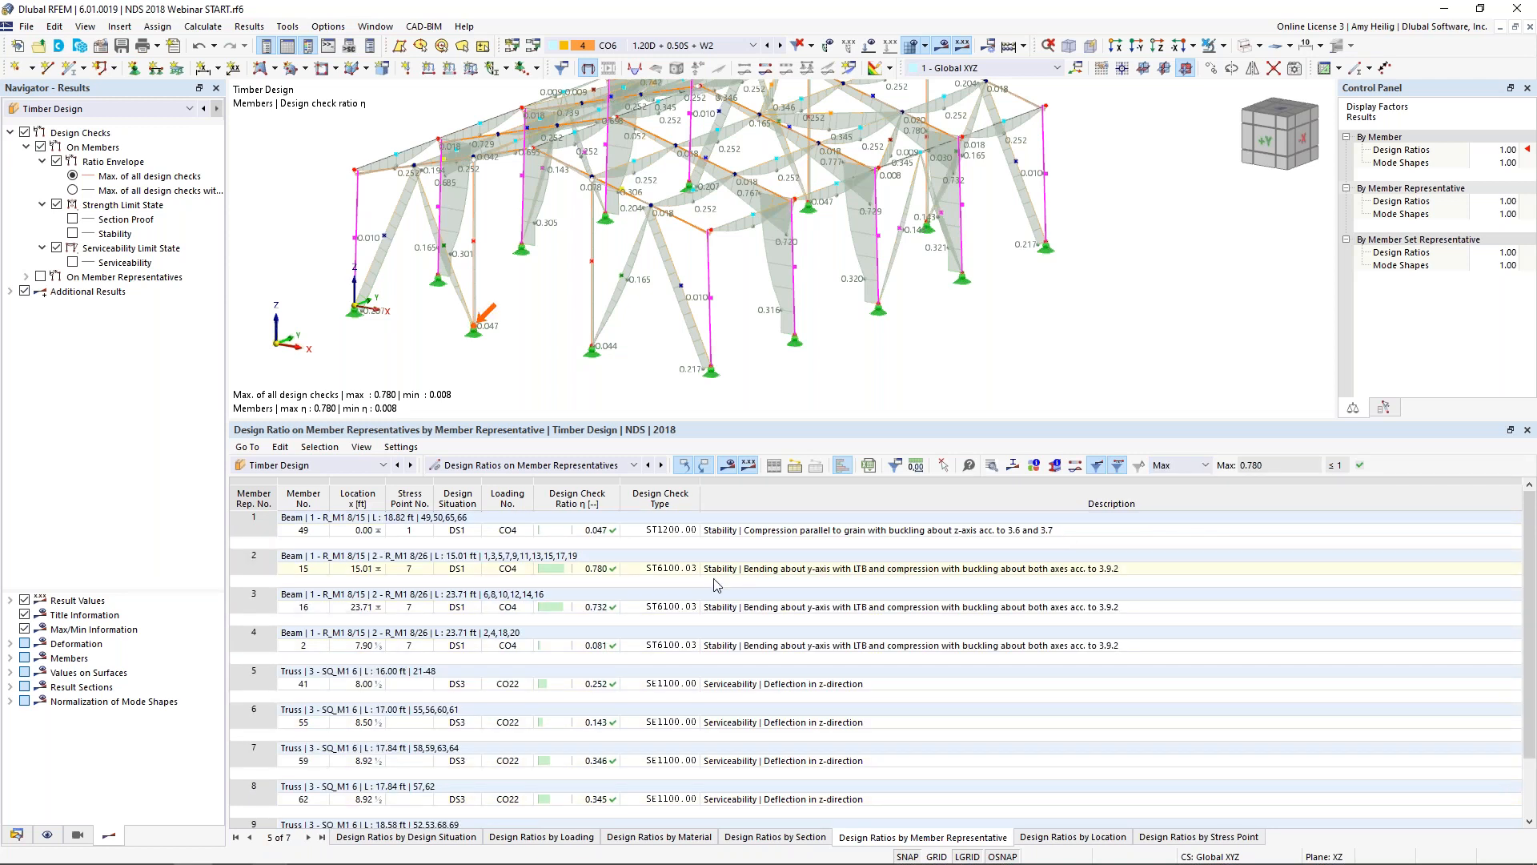
{"action": "left_click", "coordinate": [727, 646]}
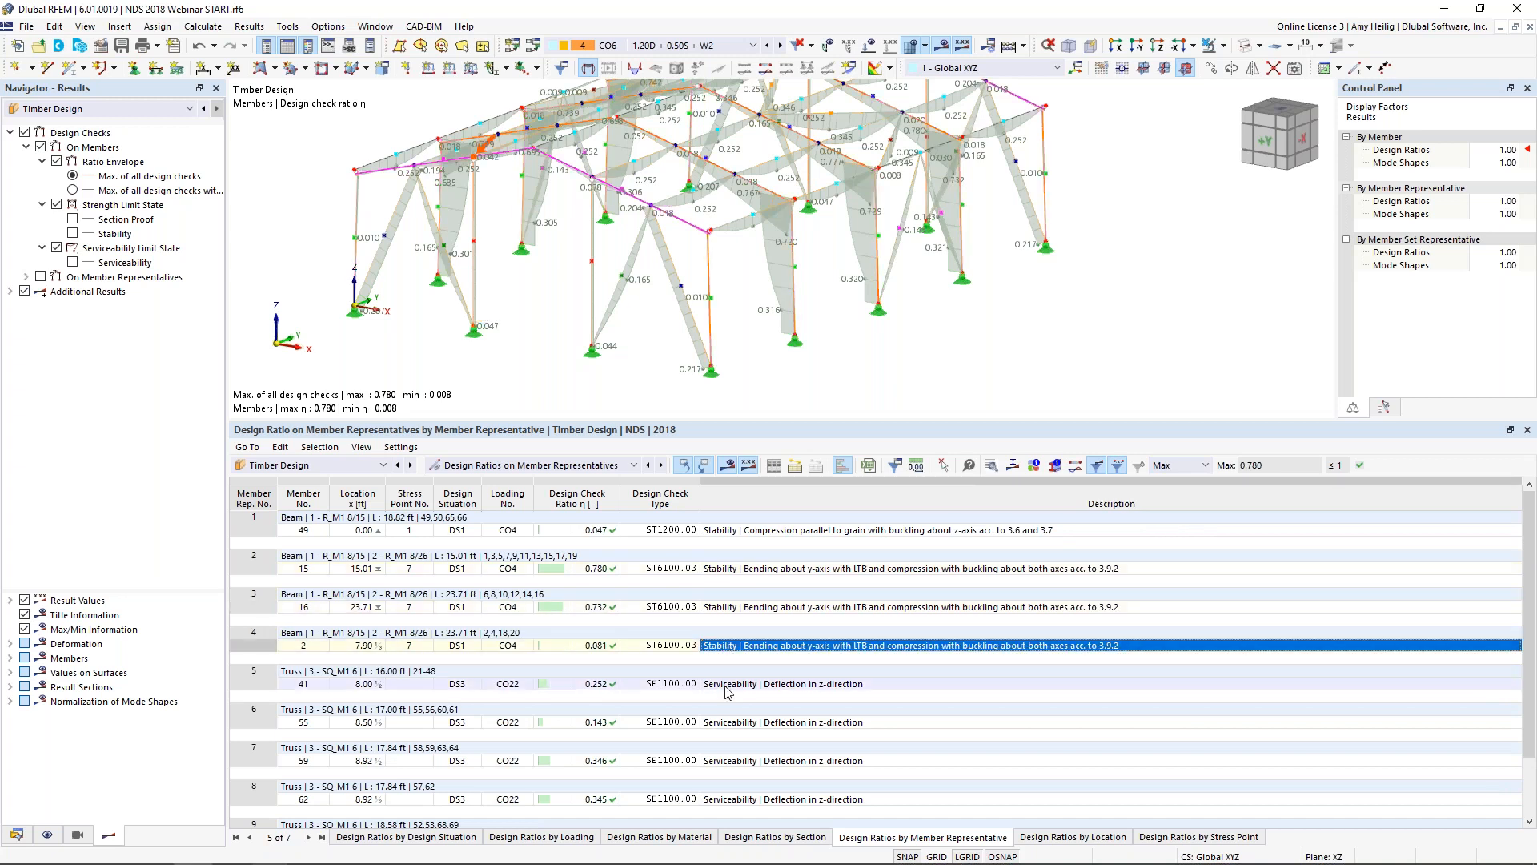
{"action": "left_click", "coordinate": [1204, 465]}
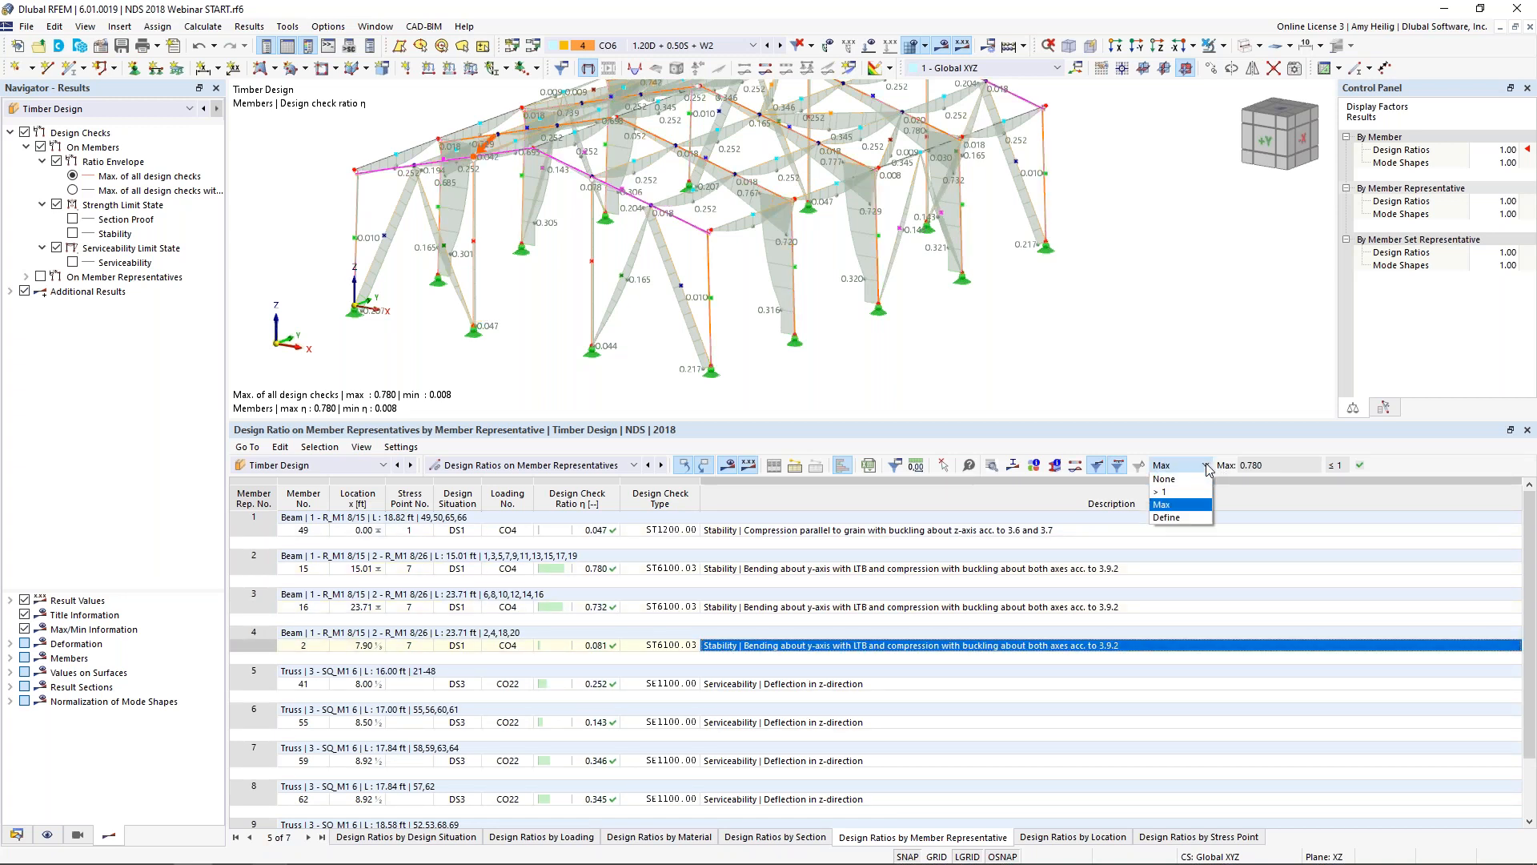
{"action": "left_click", "coordinate": [1193, 480]}
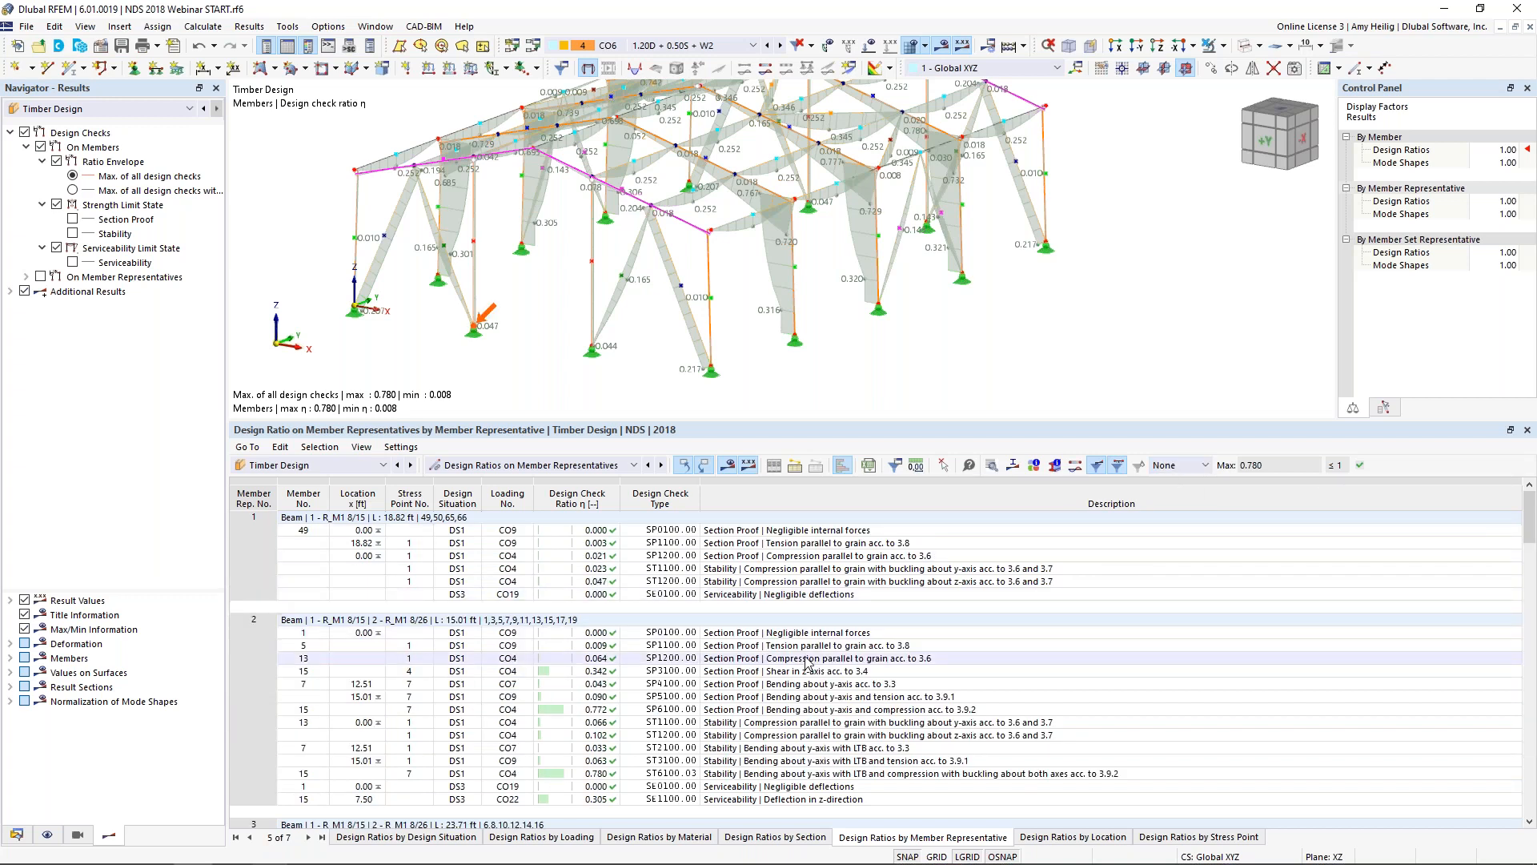
Examine the design check details of member 13 in member representative 2 for ST1100, compression with buckling about the y-axis
{"action": "scroll", "coordinate": [808, 672], "scroll_direction": "down", "scroll_amount": 1}
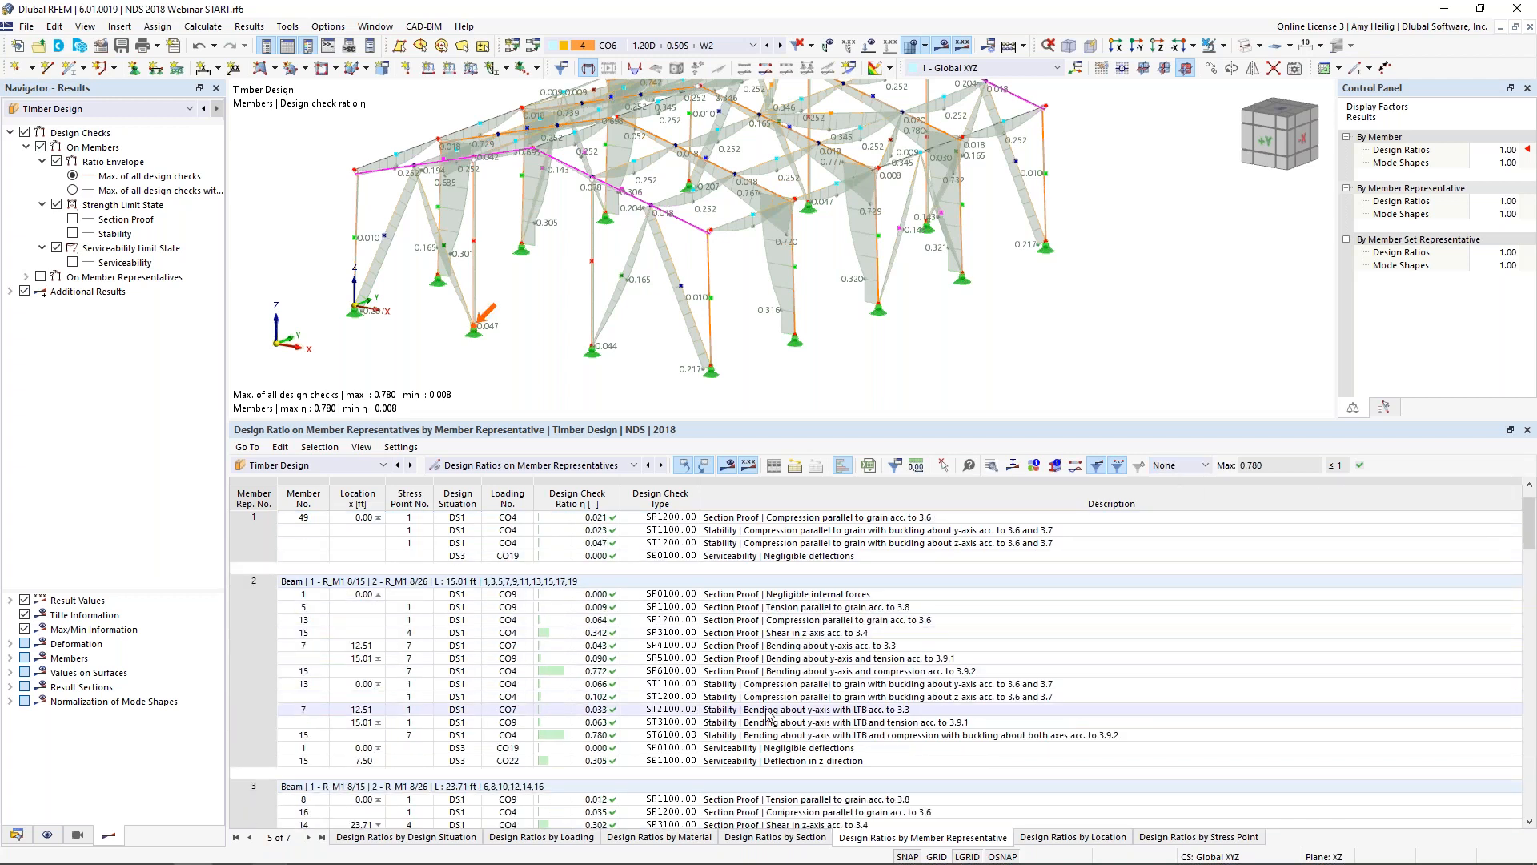
{"action": "left_click", "coordinate": [772, 686]}
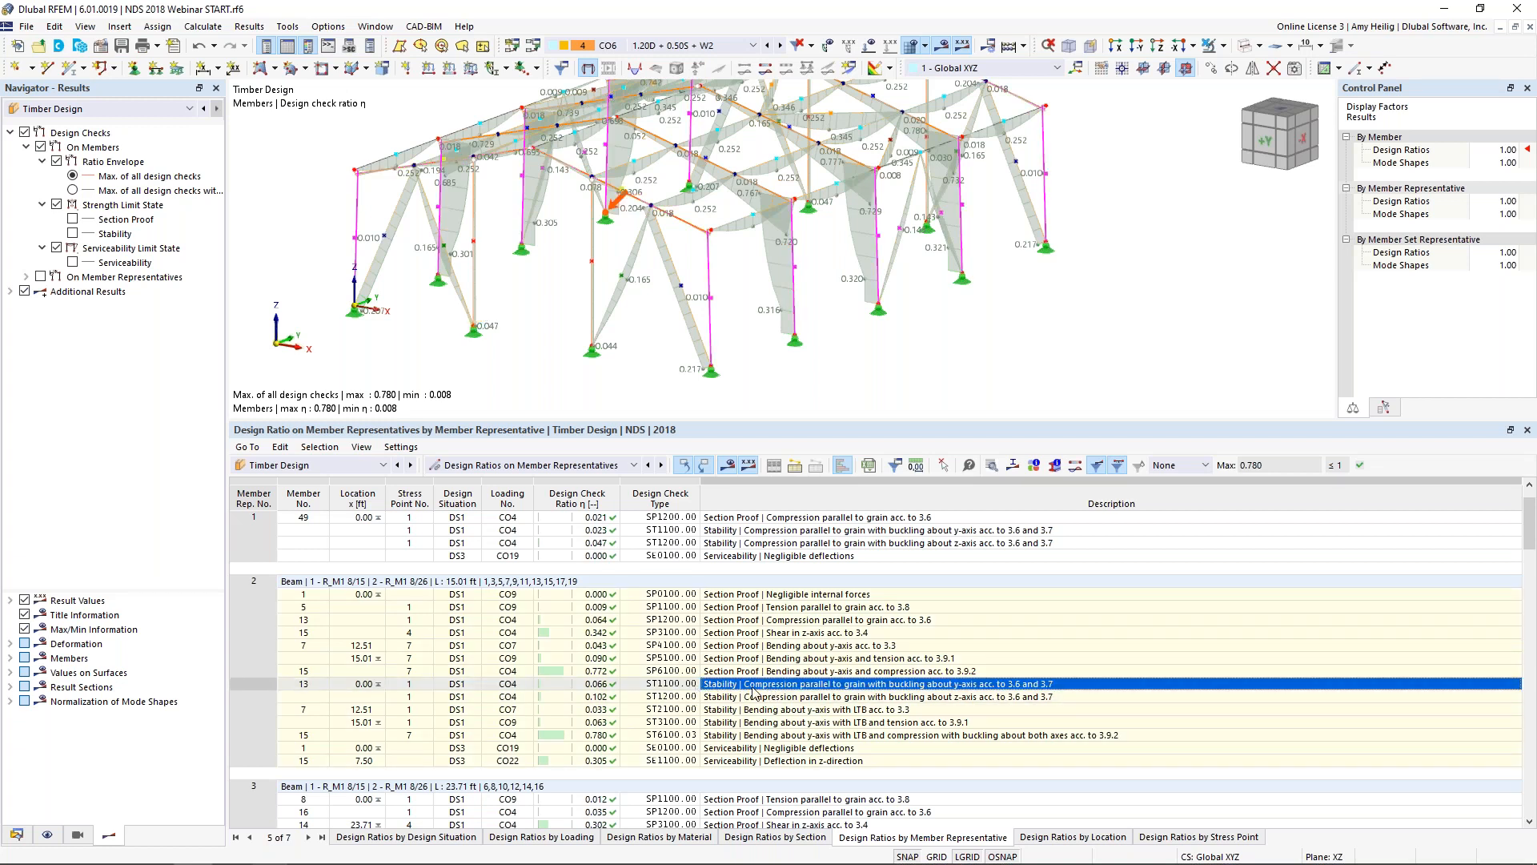
{"action": "middle_click_drag", "start_coordinate": [627, 270], "coordinate": [618, 346]}
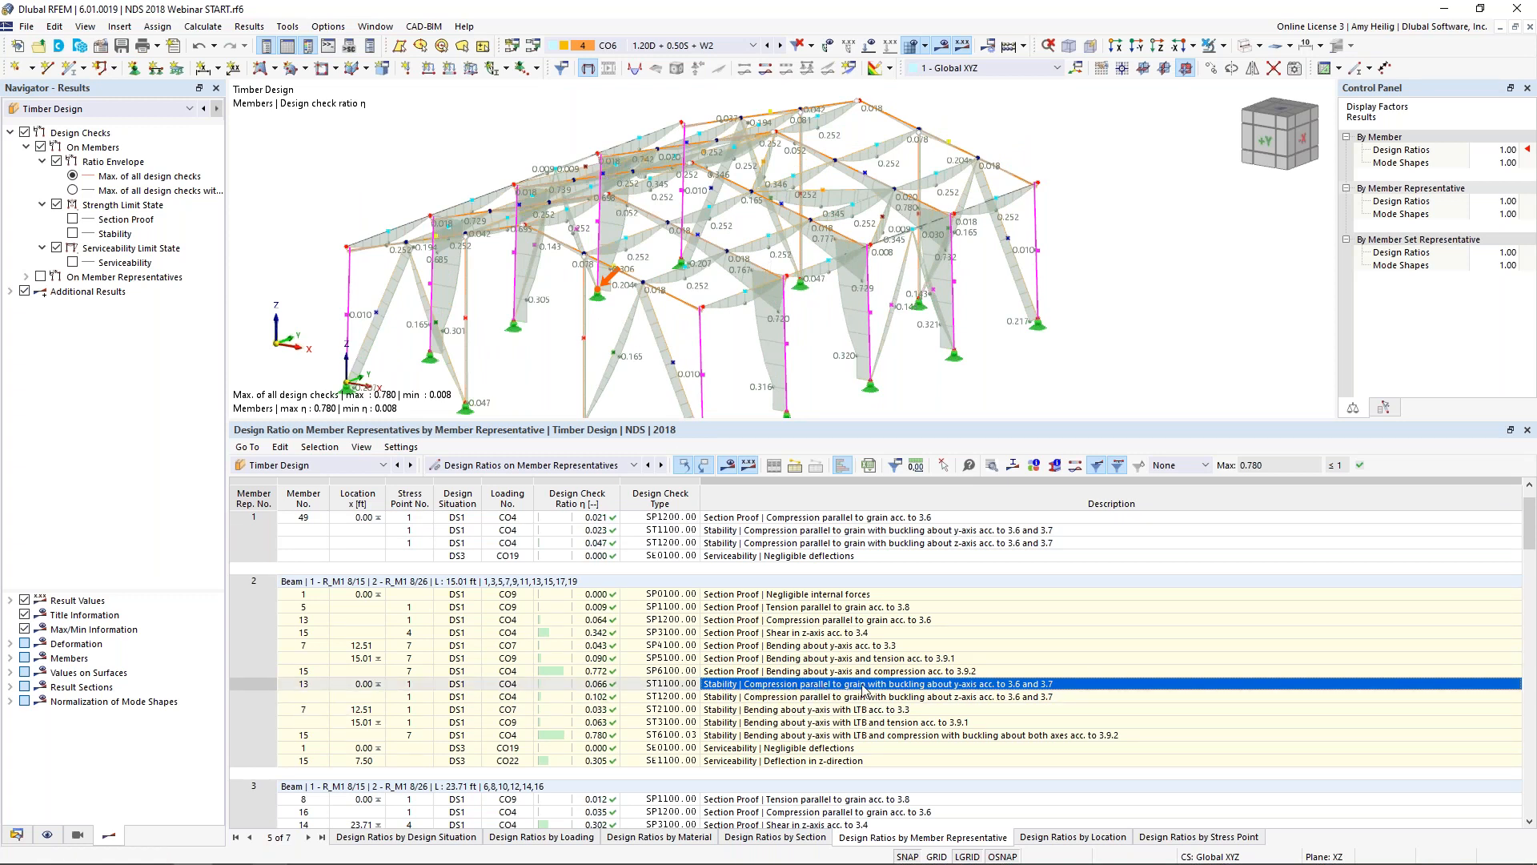
{"action": "left_click", "coordinate": [995, 472]}
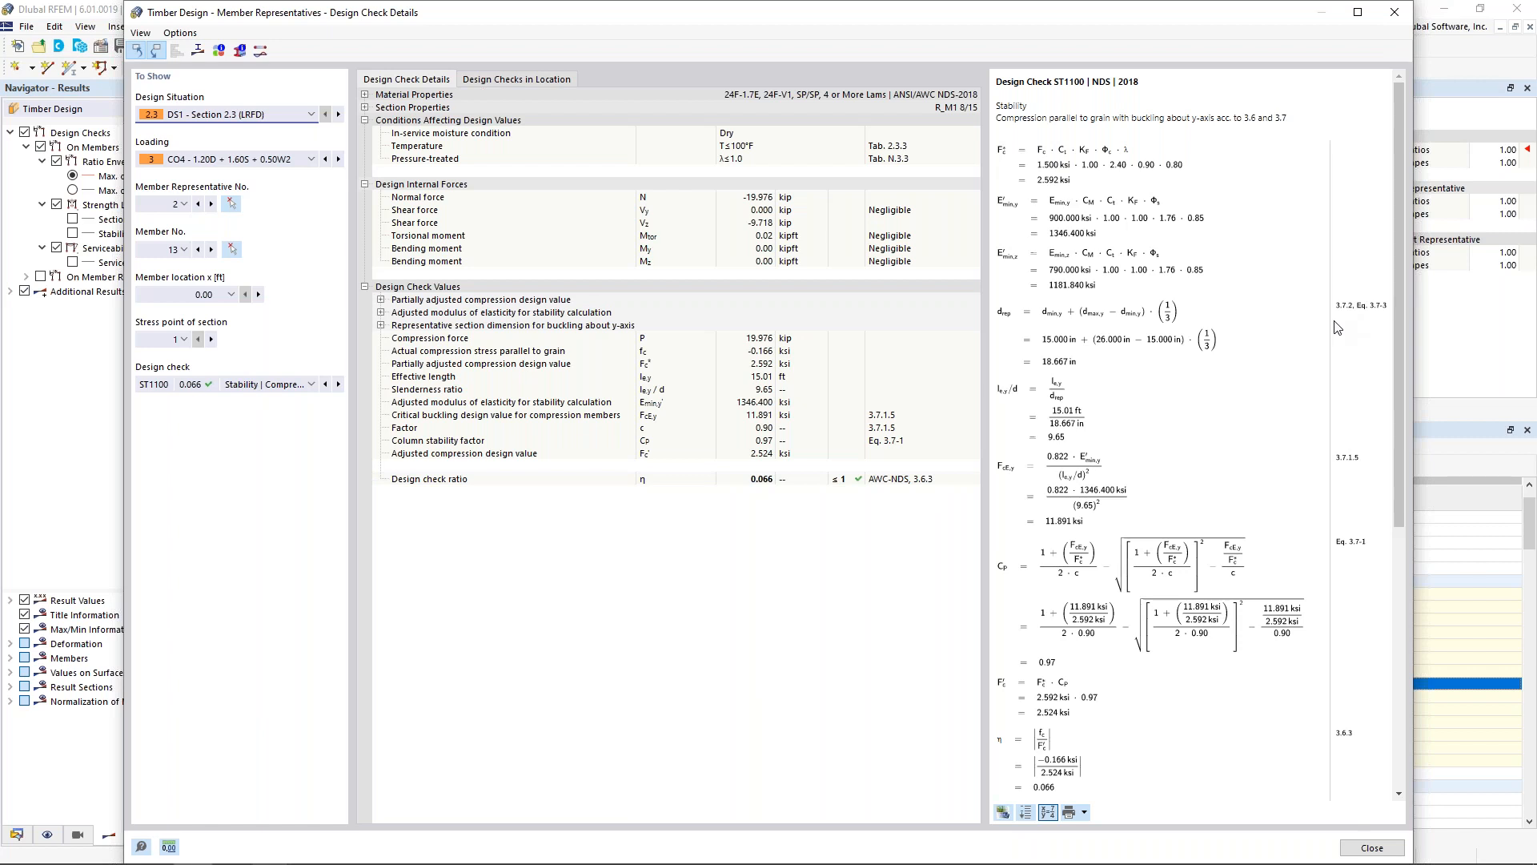
{"action": "scroll", "coordinate": [1243, 389], "scroll_direction": "down", "scroll_amount": 1}
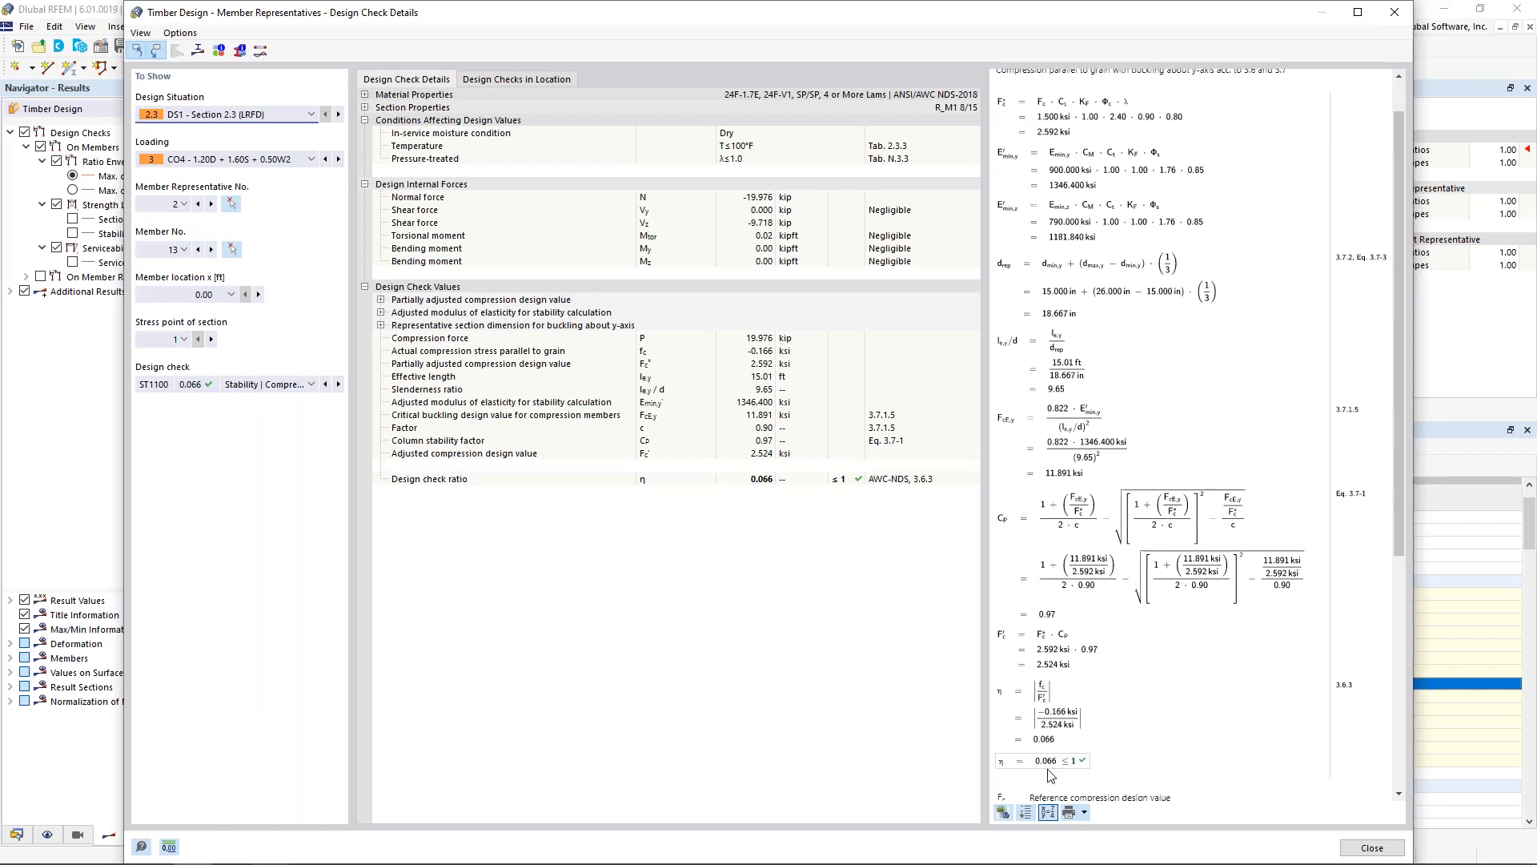
{"action": "scroll", "coordinate": [1051, 774], "scroll_direction": "down", "scroll_amount": 4}
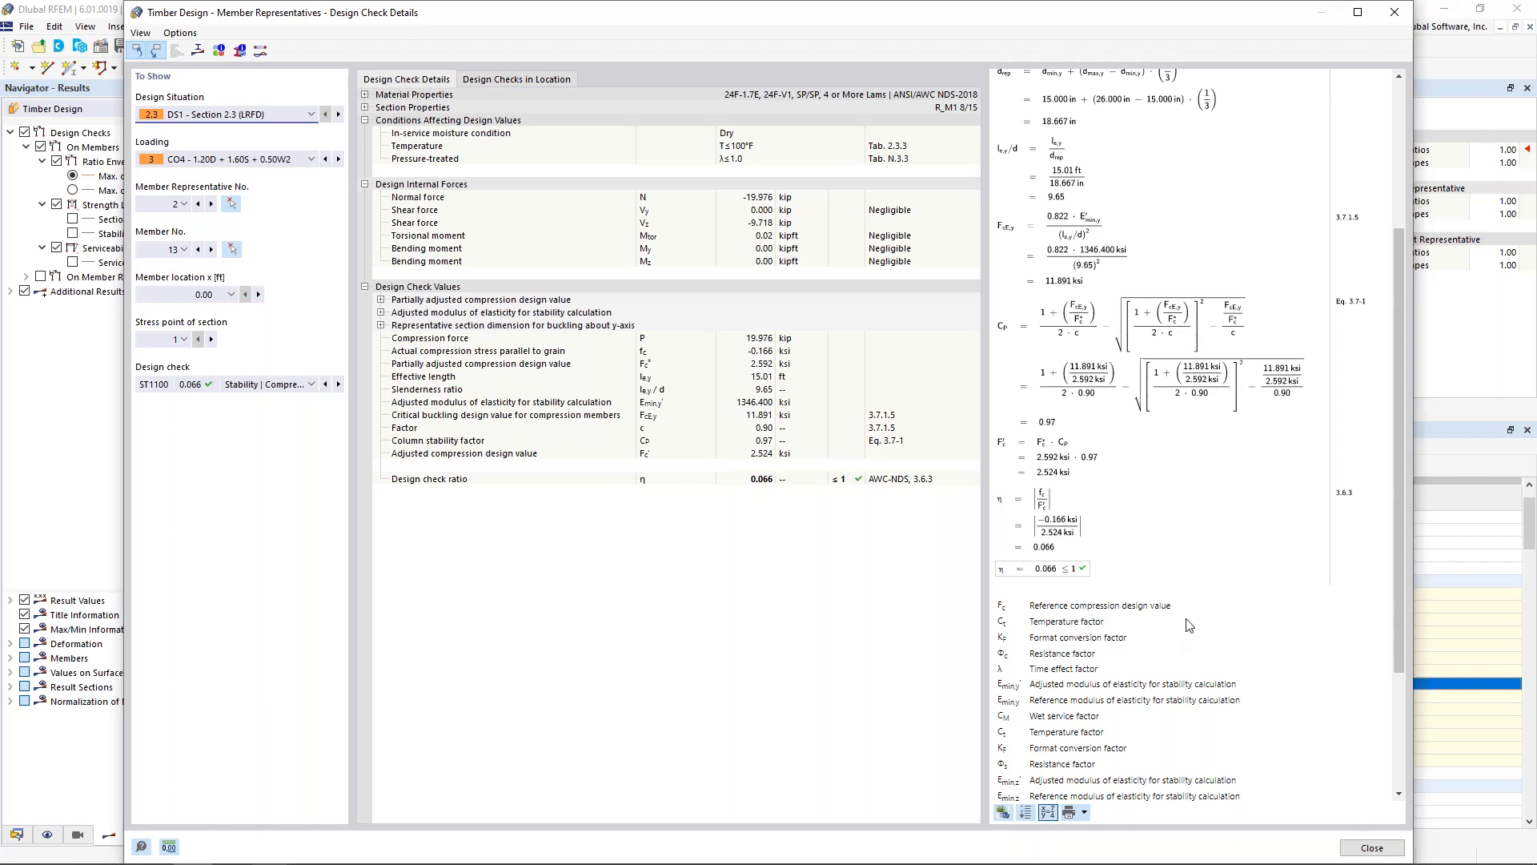
Check the member's available design checks and the formula for the tapered column's representative depth, then close the details
{"action": "left_click", "coordinate": [296, 384]}
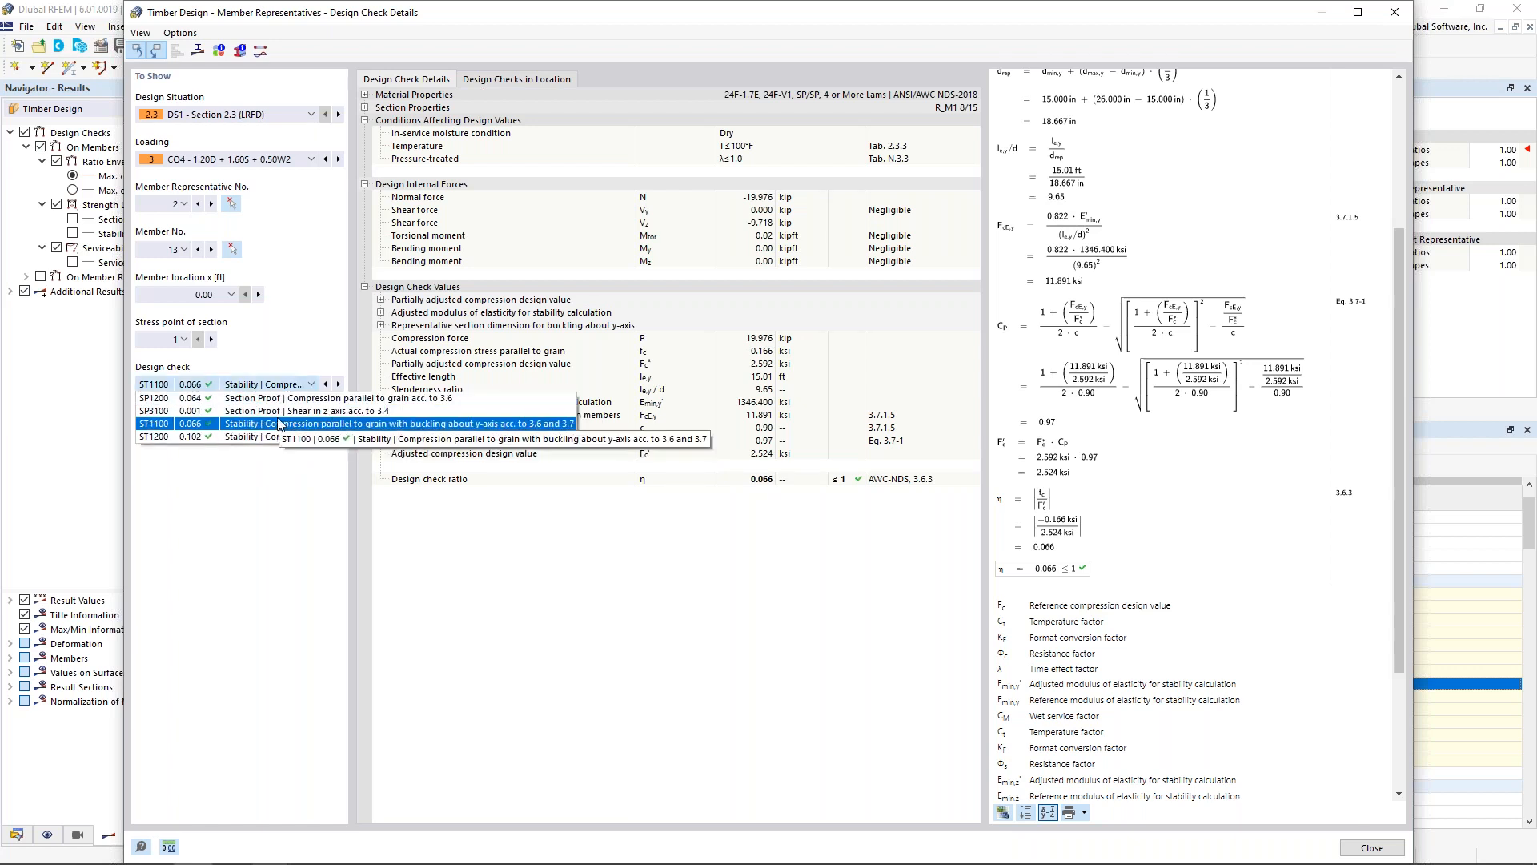
{"action": "left_click", "coordinate": [267, 476]}
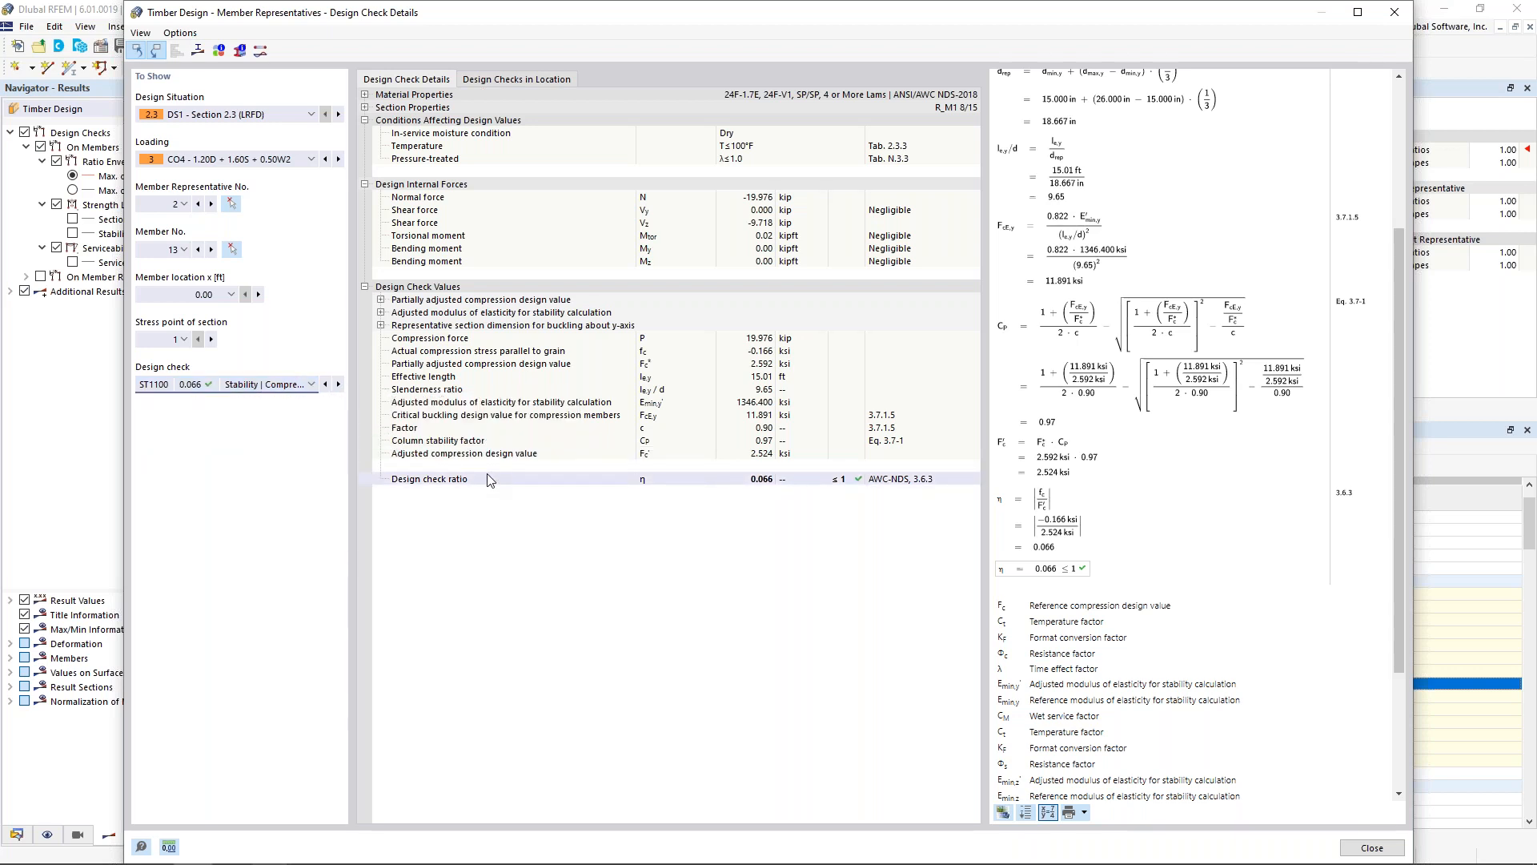
{"action": "left_click", "coordinate": [381, 325]}
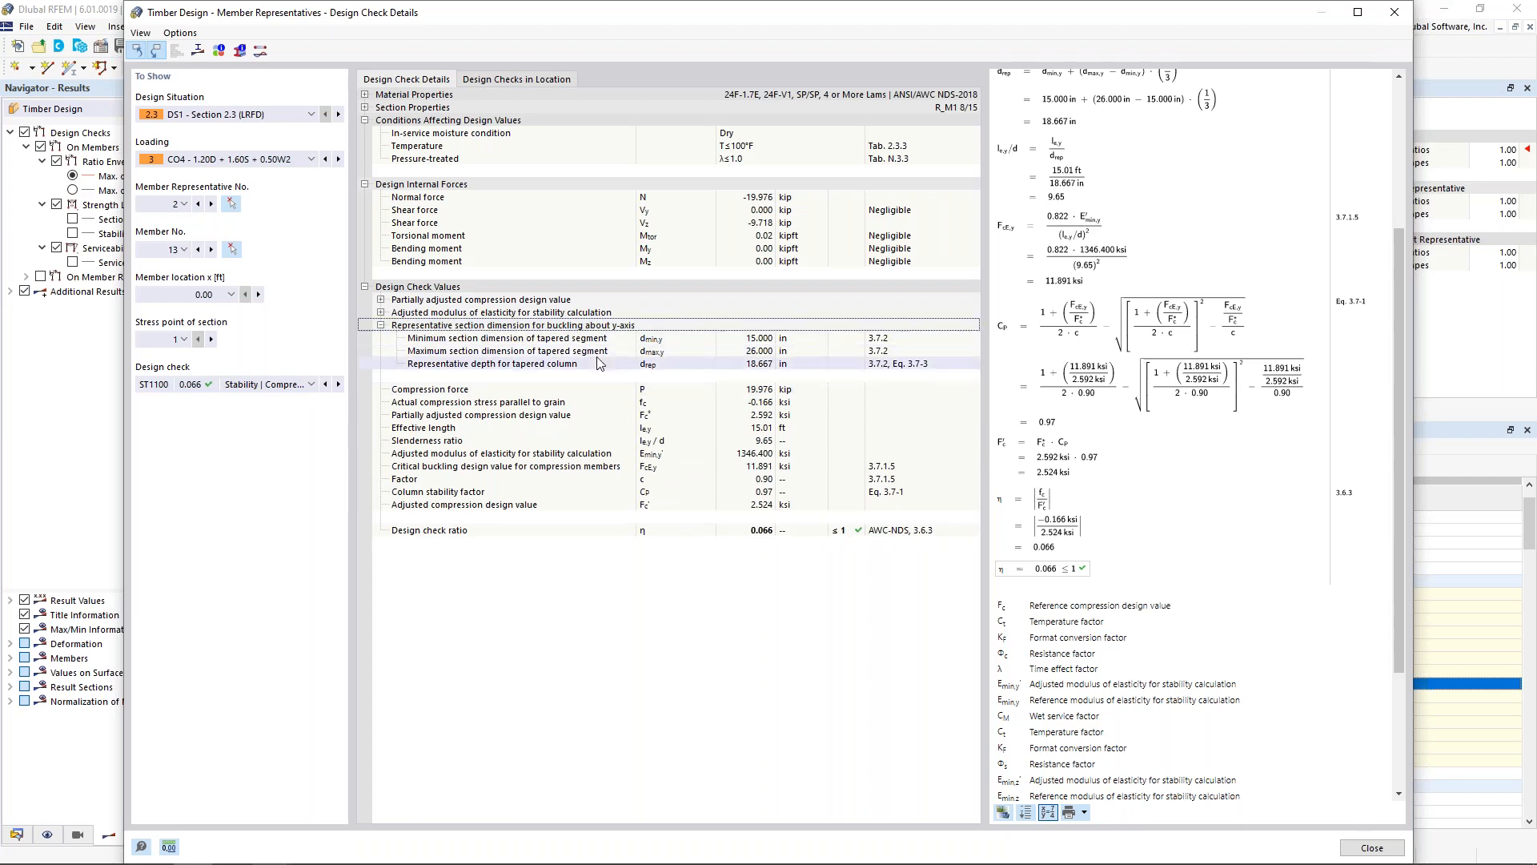
{"action": "left_click", "coordinate": [744, 364]}
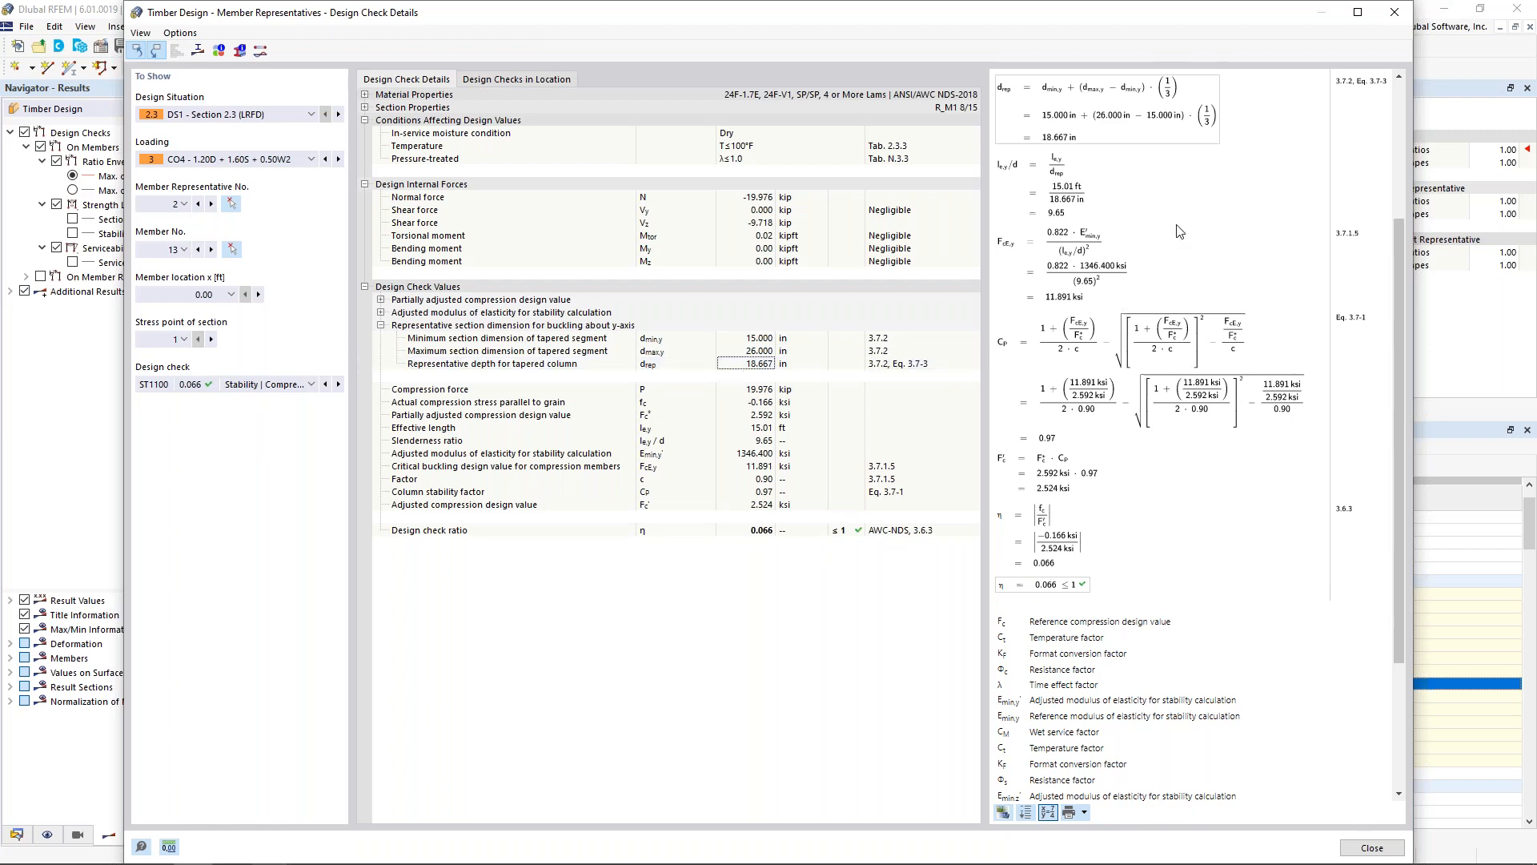
{"action": "scroll", "coordinate": [1180, 232], "scroll_direction": "up", "scroll_amount": 3}
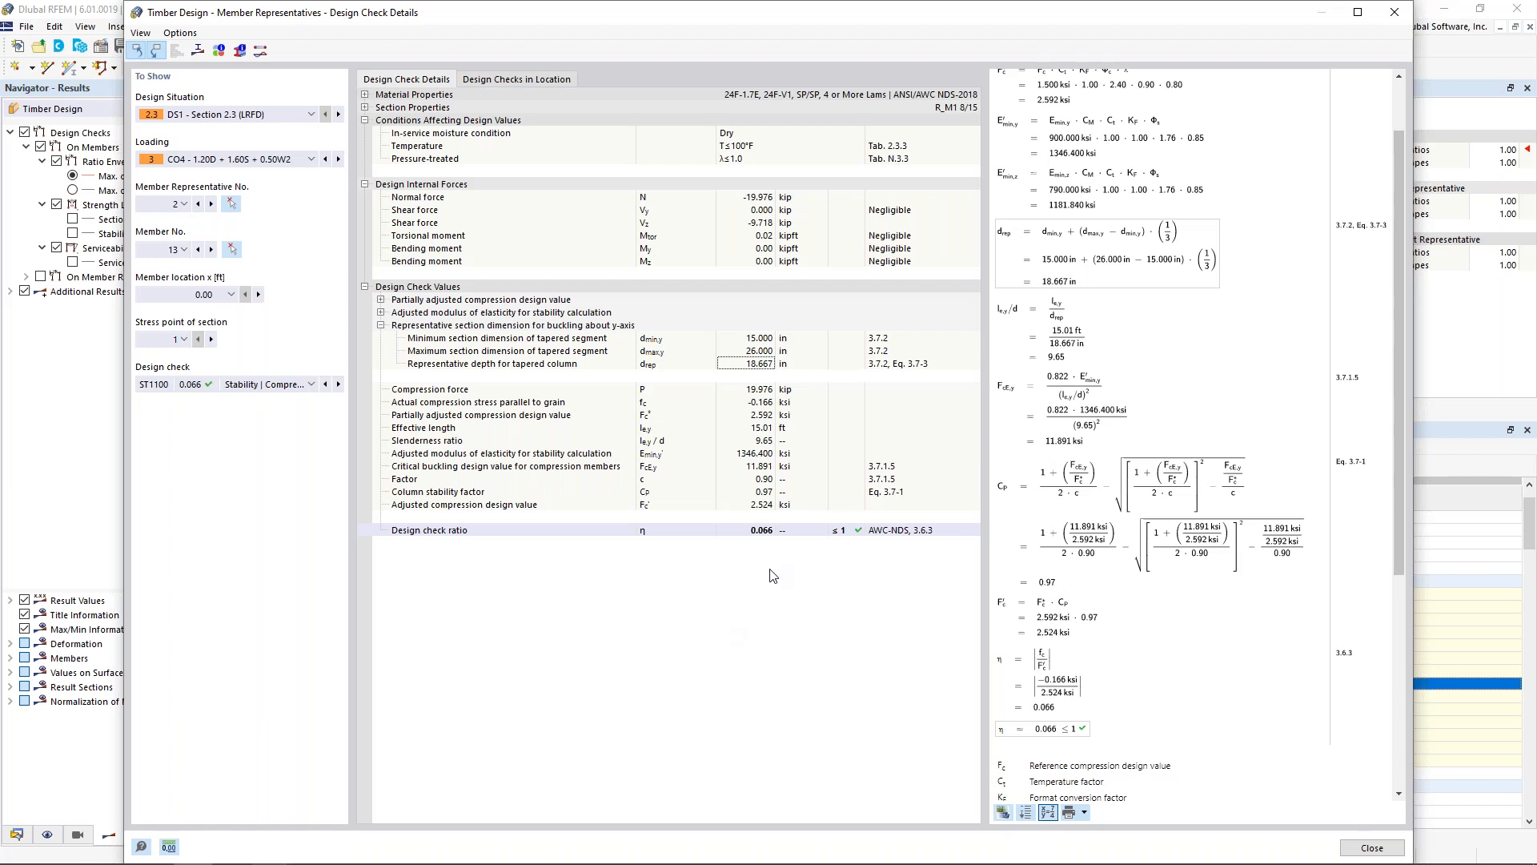
{"action": "left_click", "coordinate": [1372, 848]}
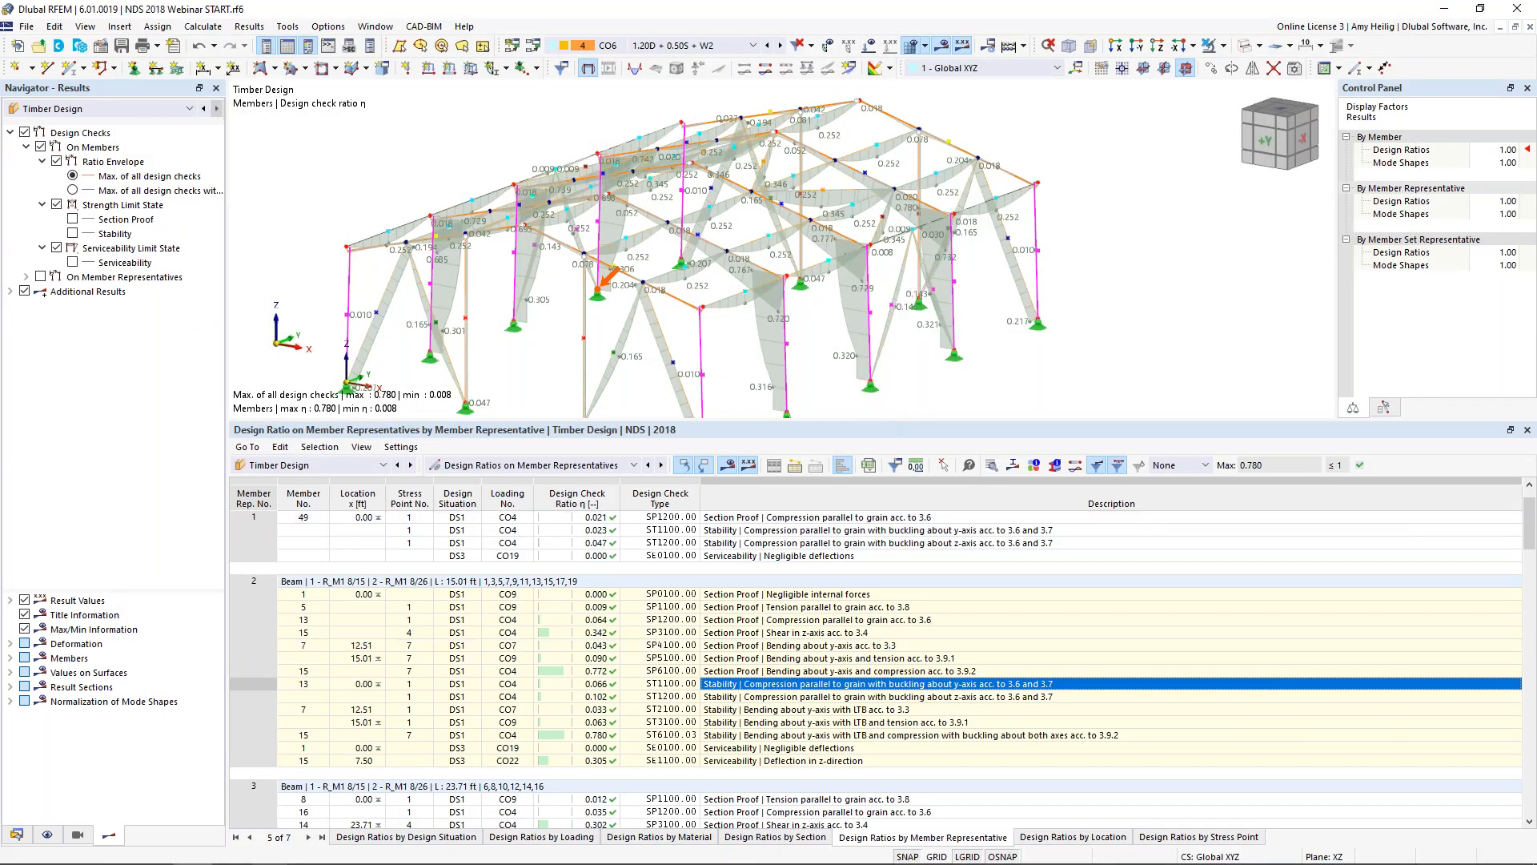
Enlarge the model view and isolate the second portal frame using visibility by selected and related objects
{"action": "left_click_drag", "start_coordinate": [875, 420], "coordinate": [871, 539]}
{"action": "middle_click_drag", "start_coordinate": [882, 416], "coordinate": [948, 346]}
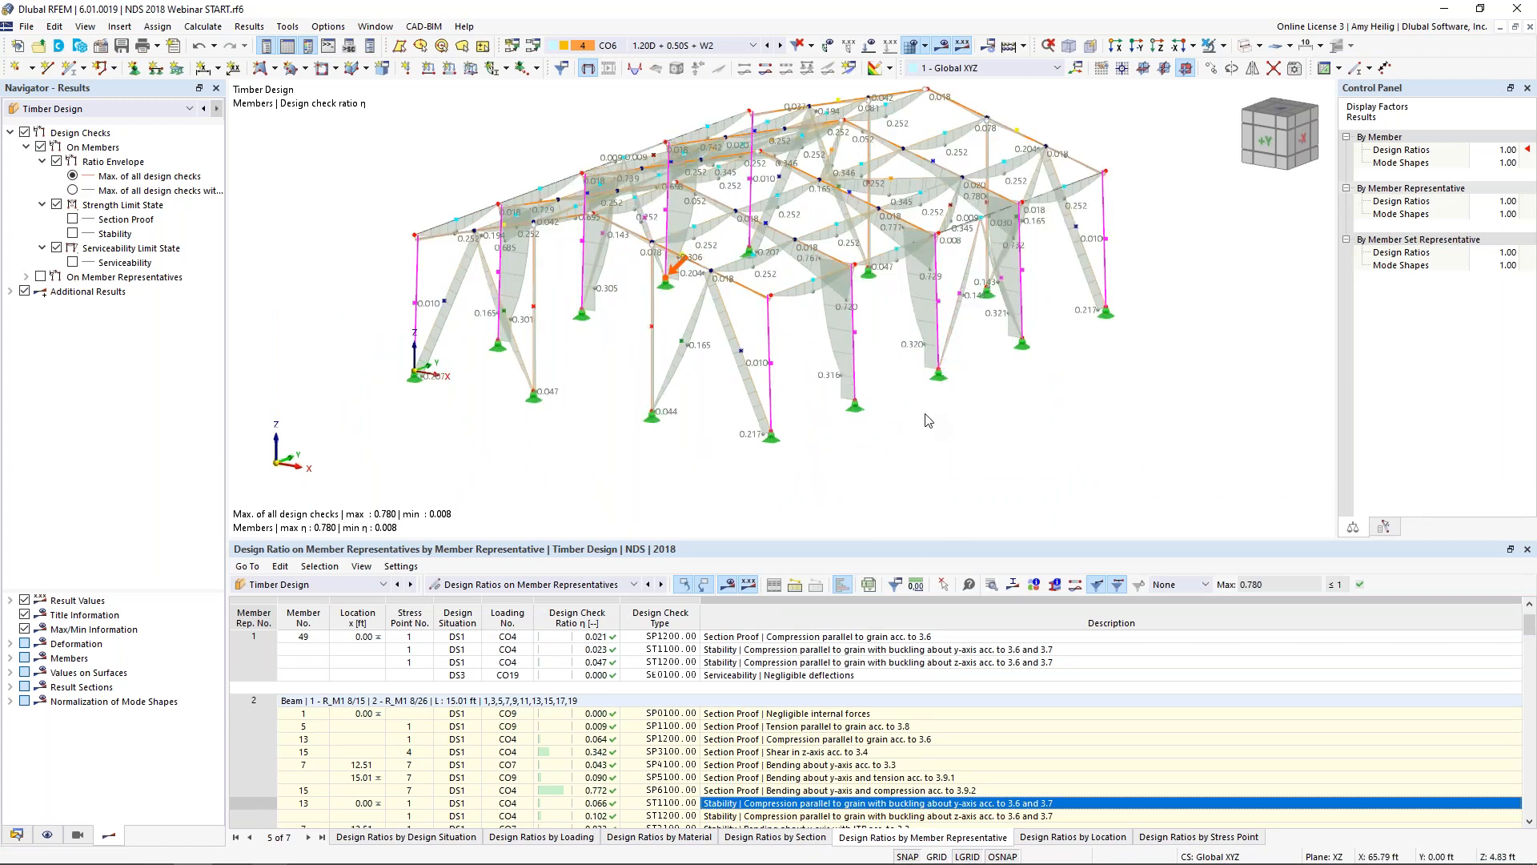
{"action": "middle_click_drag", "start_coordinate": [922, 445], "coordinate": [749, 419], "text": "ctrl"}
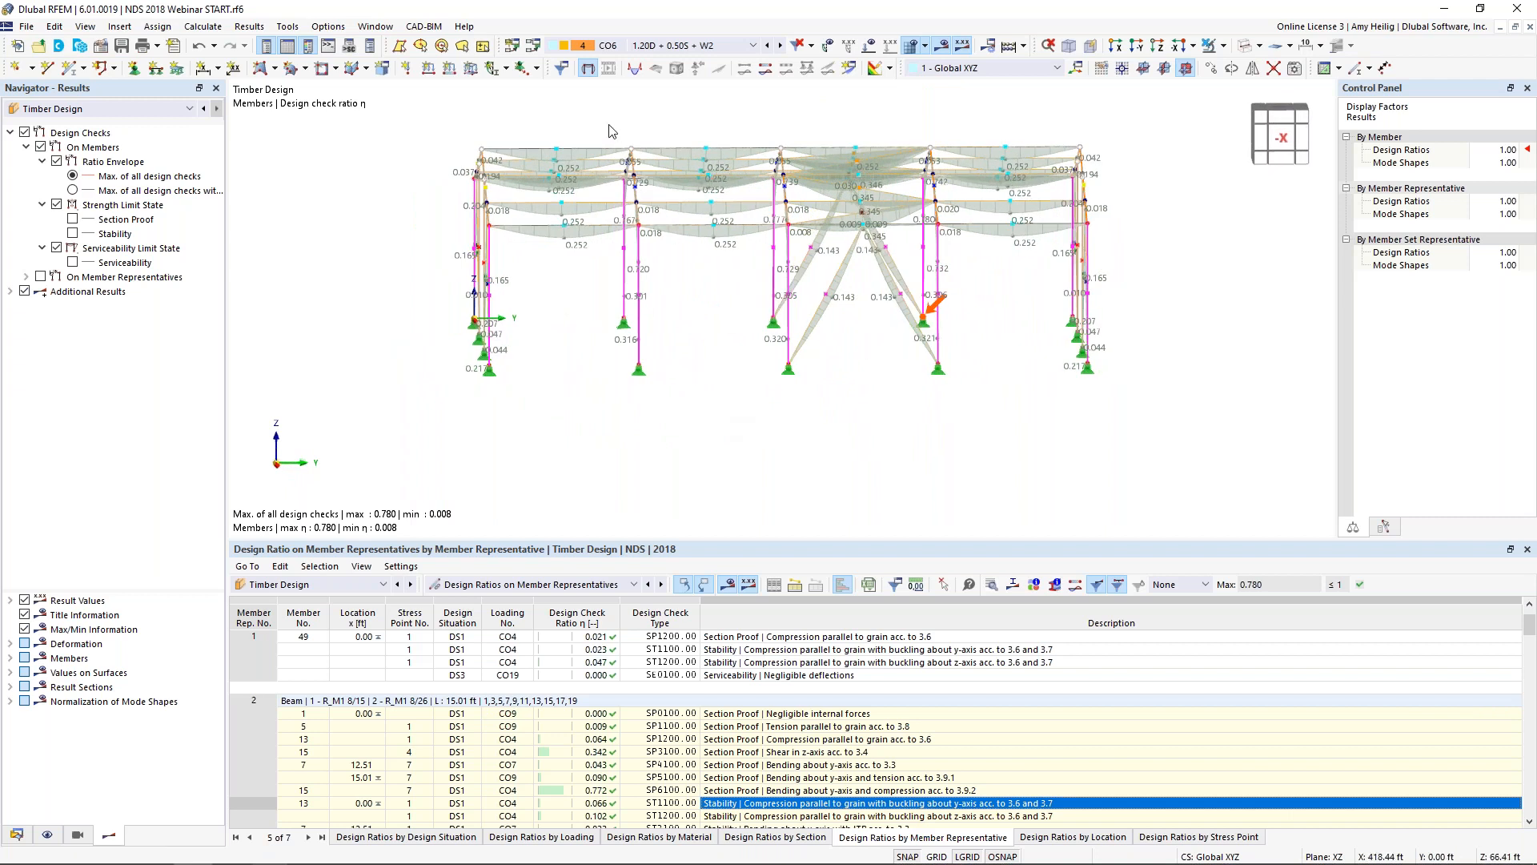
{"action": "left_click", "coordinate": [627, 300]}
{"action": "left_click", "coordinate": [1223, 46]}
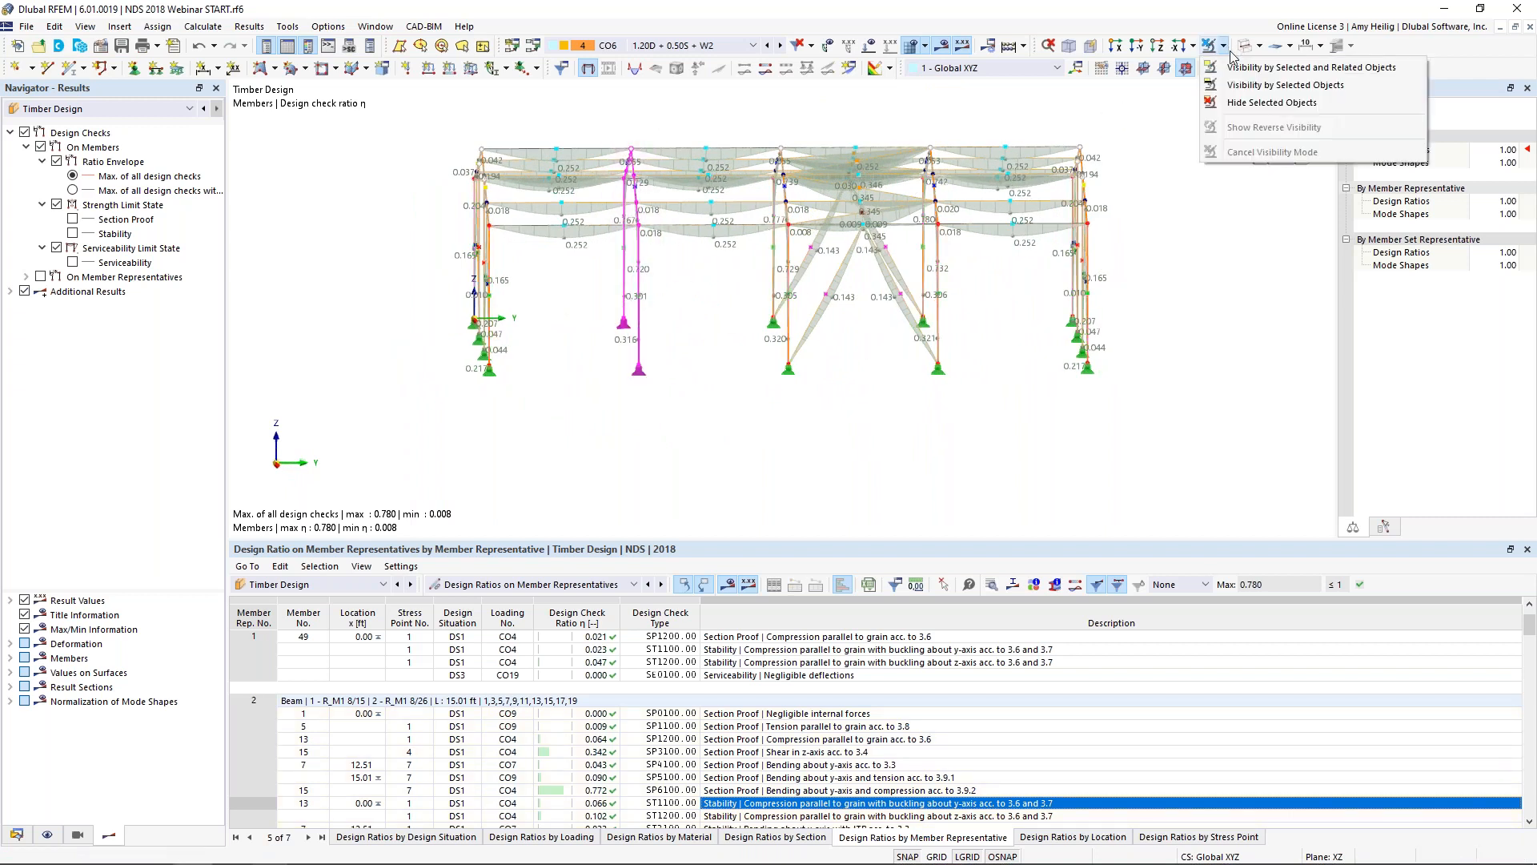
{"action": "left_click", "coordinate": [1265, 67]}
{"action": "mouse_move", "coordinate": [613, 370]}
{"action": "middle_mouse_down", "text": "ctrl"}
{"action": "mouse_move", "coordinate": [792, 415]}
{"action": "mouse_move", "coordinate": [817, 363]}
{"action": "mouse_move", "coordinate": [651, 388]}
{"action": "mouse_move", "coordinate": [609, 376]}
{"action": "mouse_move", "coordinate": [624, 344]}
{"action": "middle_mouse_up", "text": "ctrl"}
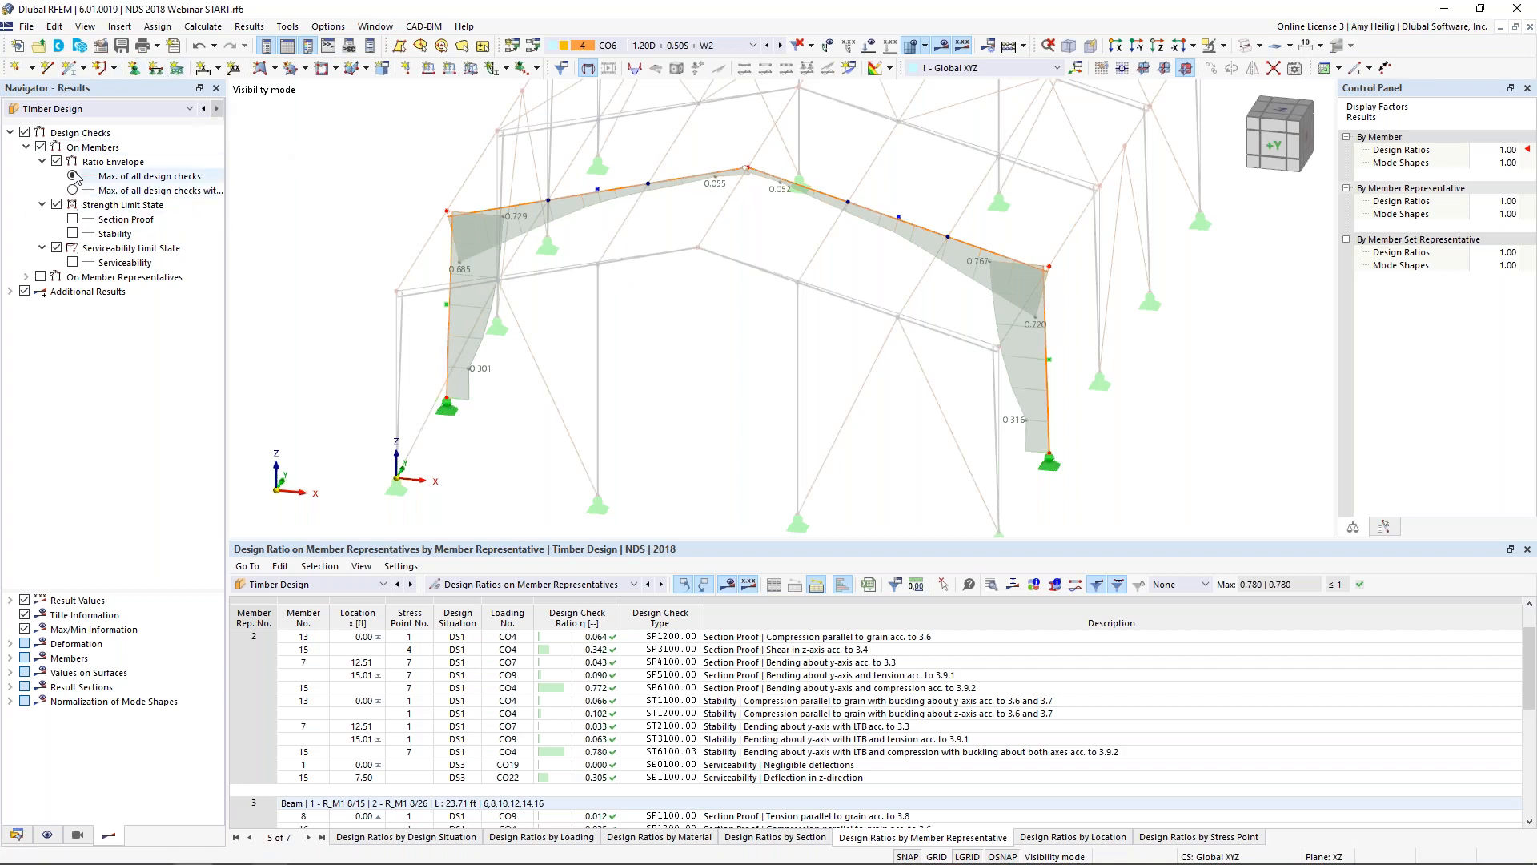
Hide the ratio envelope on the isolated frame and view the Serviceability design ratios, then the Stability ratios instead
{"action": "left_click", "coordinate": [95, 112]}
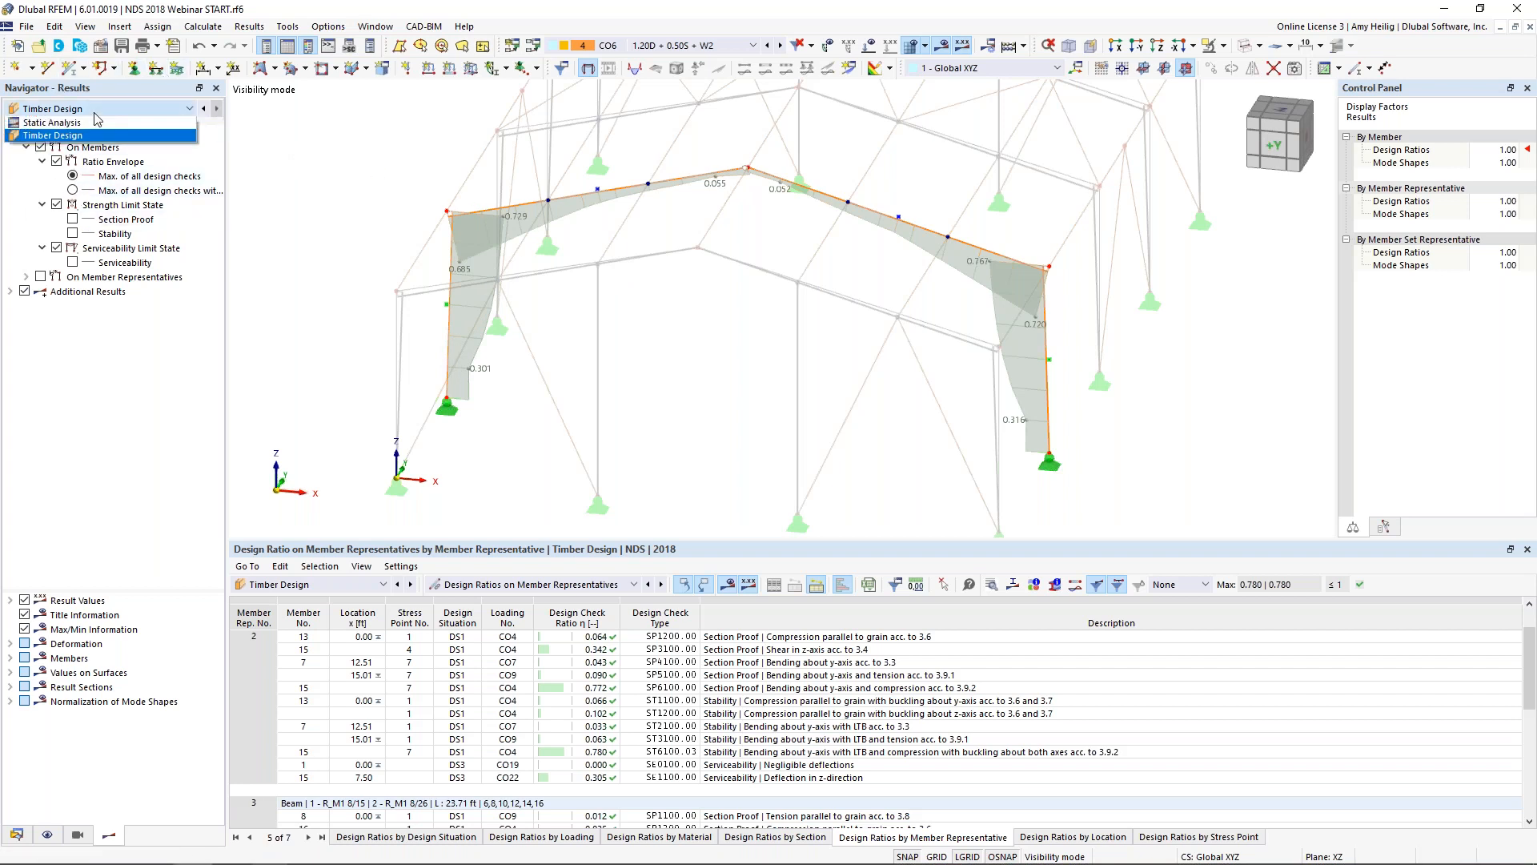
{"action": "left_click", "coordinate": [91, 136]}
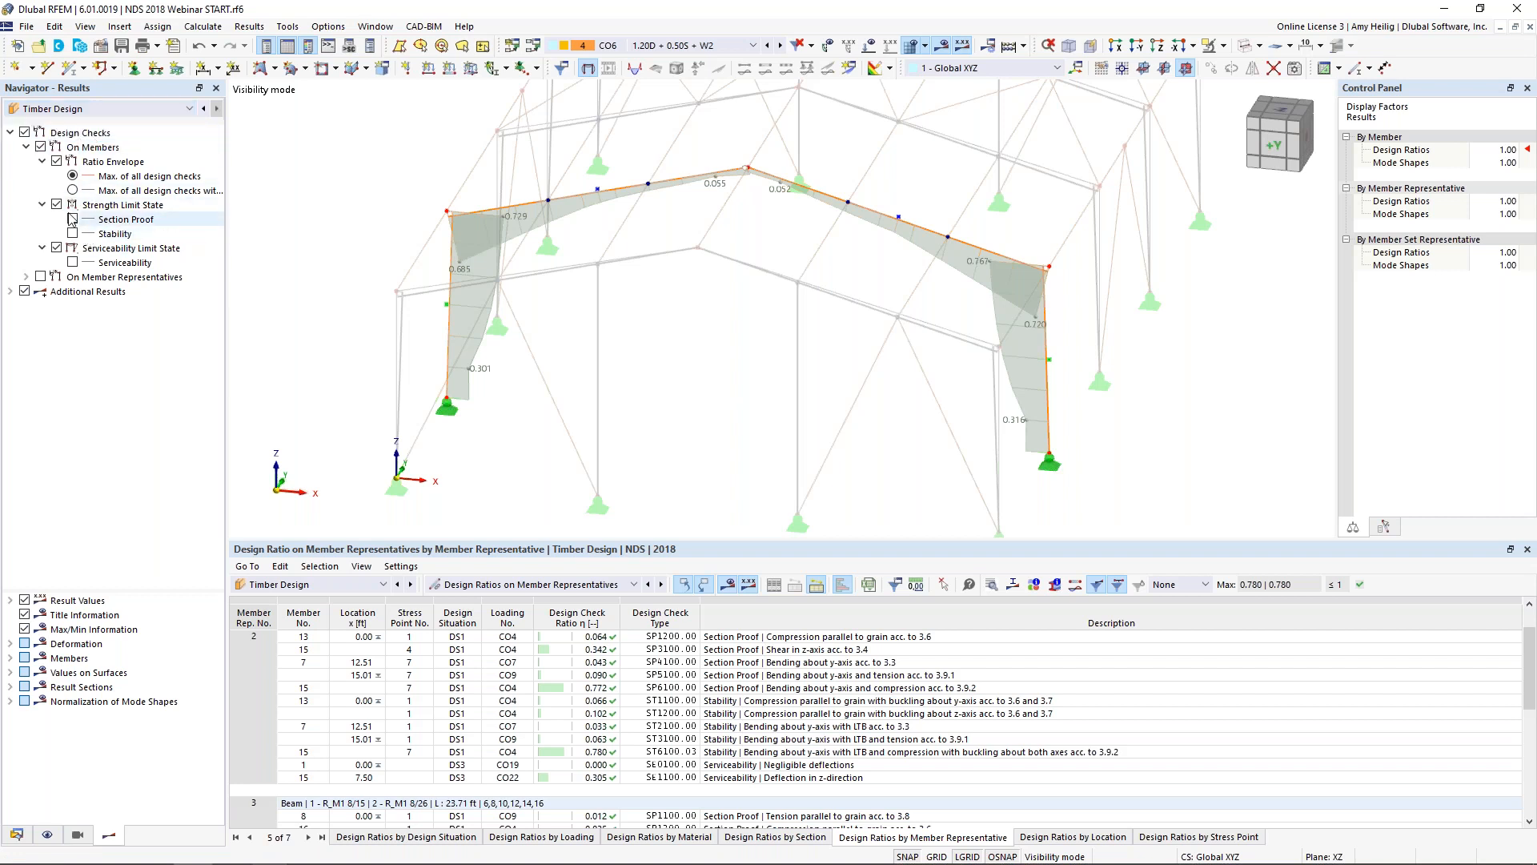
{"action": "left_click", "coordinate": [57, 162]}
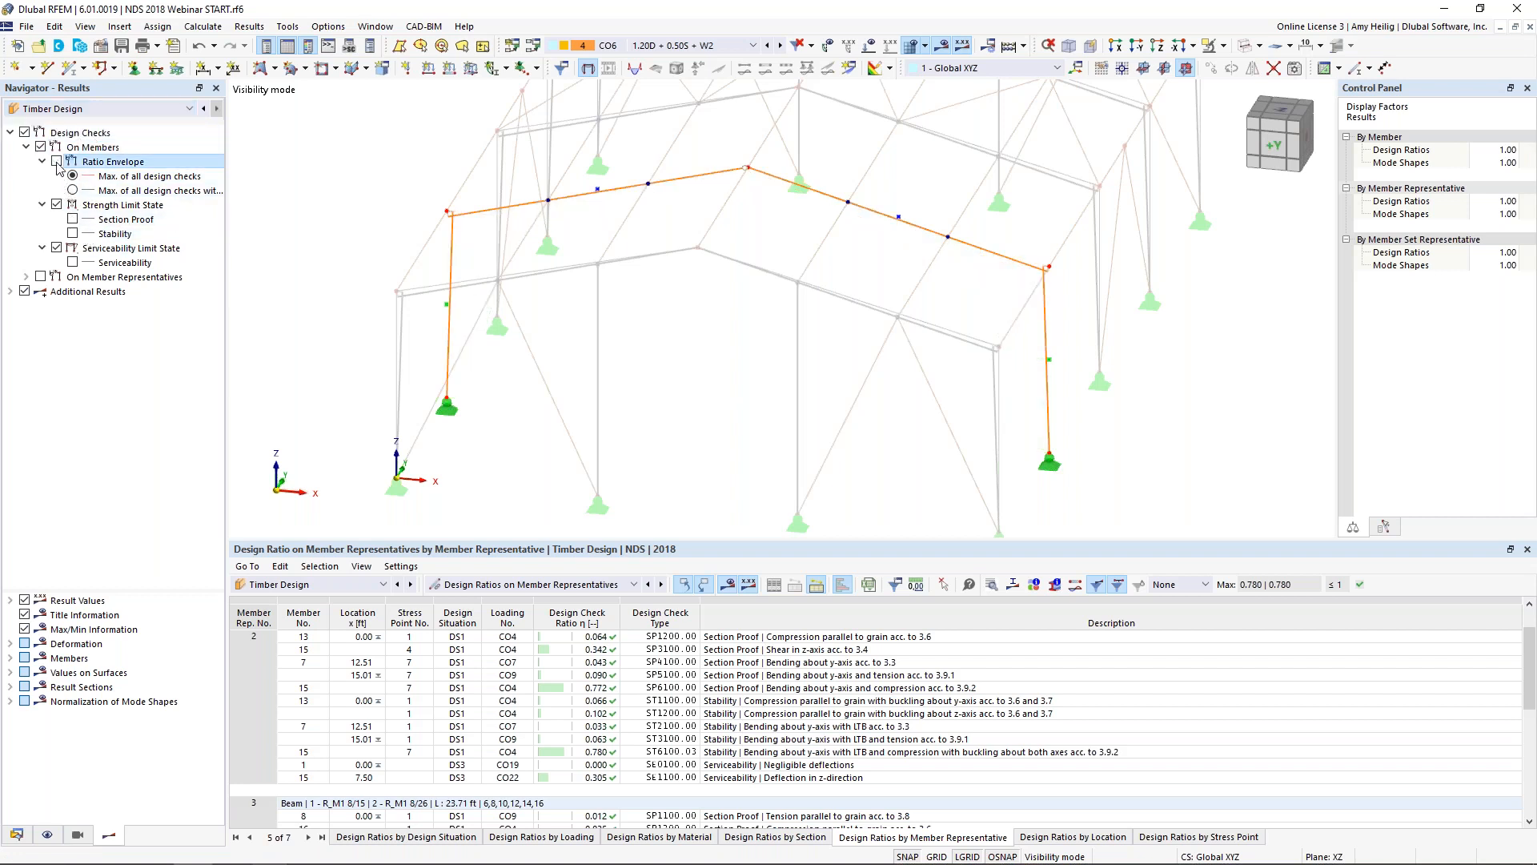
{"action": "left_click", "coordinate": [73, 262]}
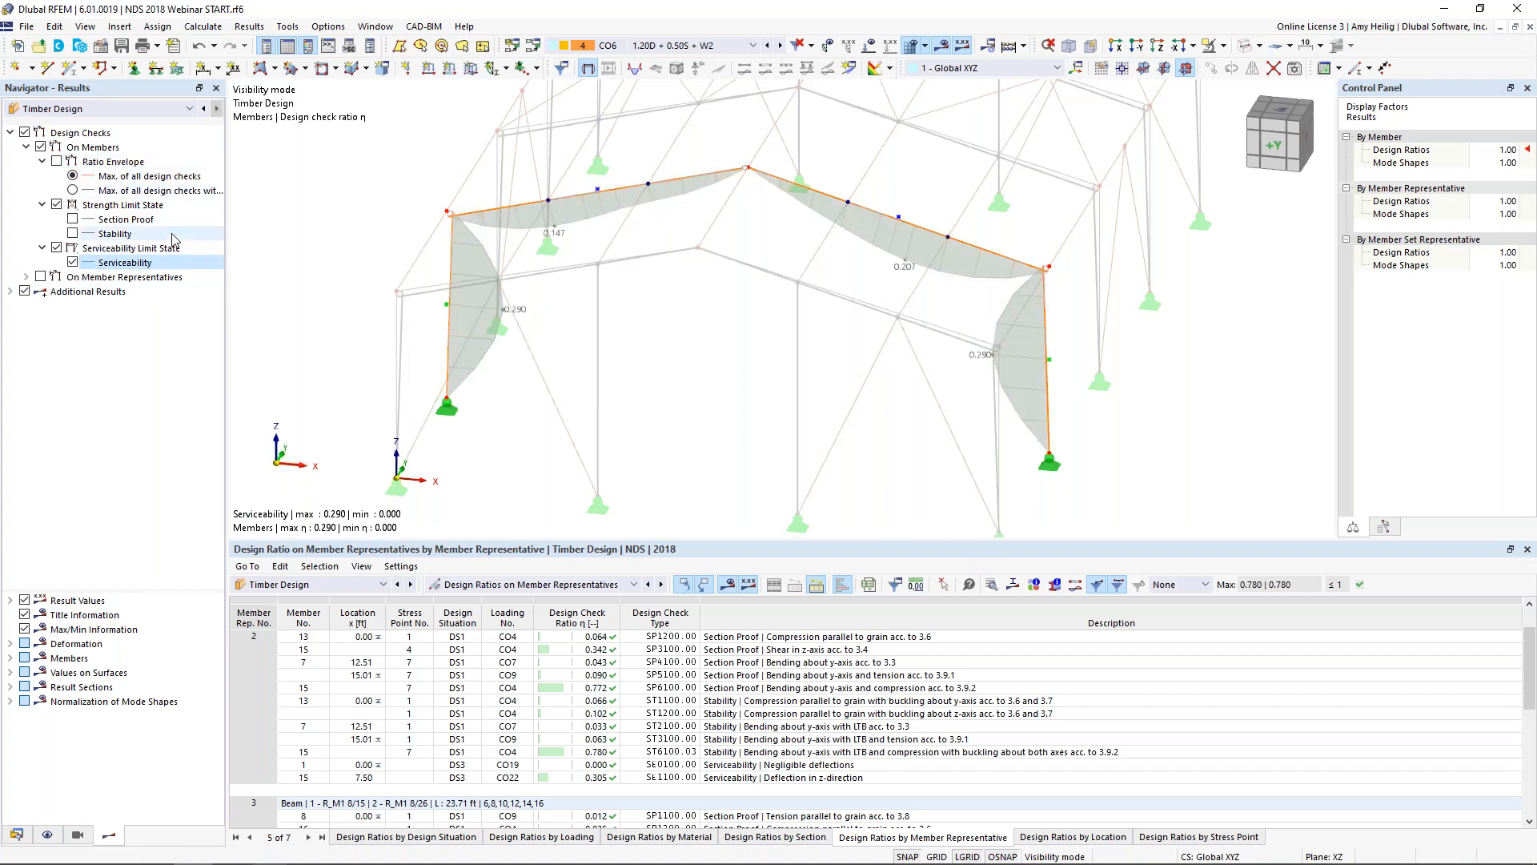
{"action": "left_click", "coordinate": [73, 262]}
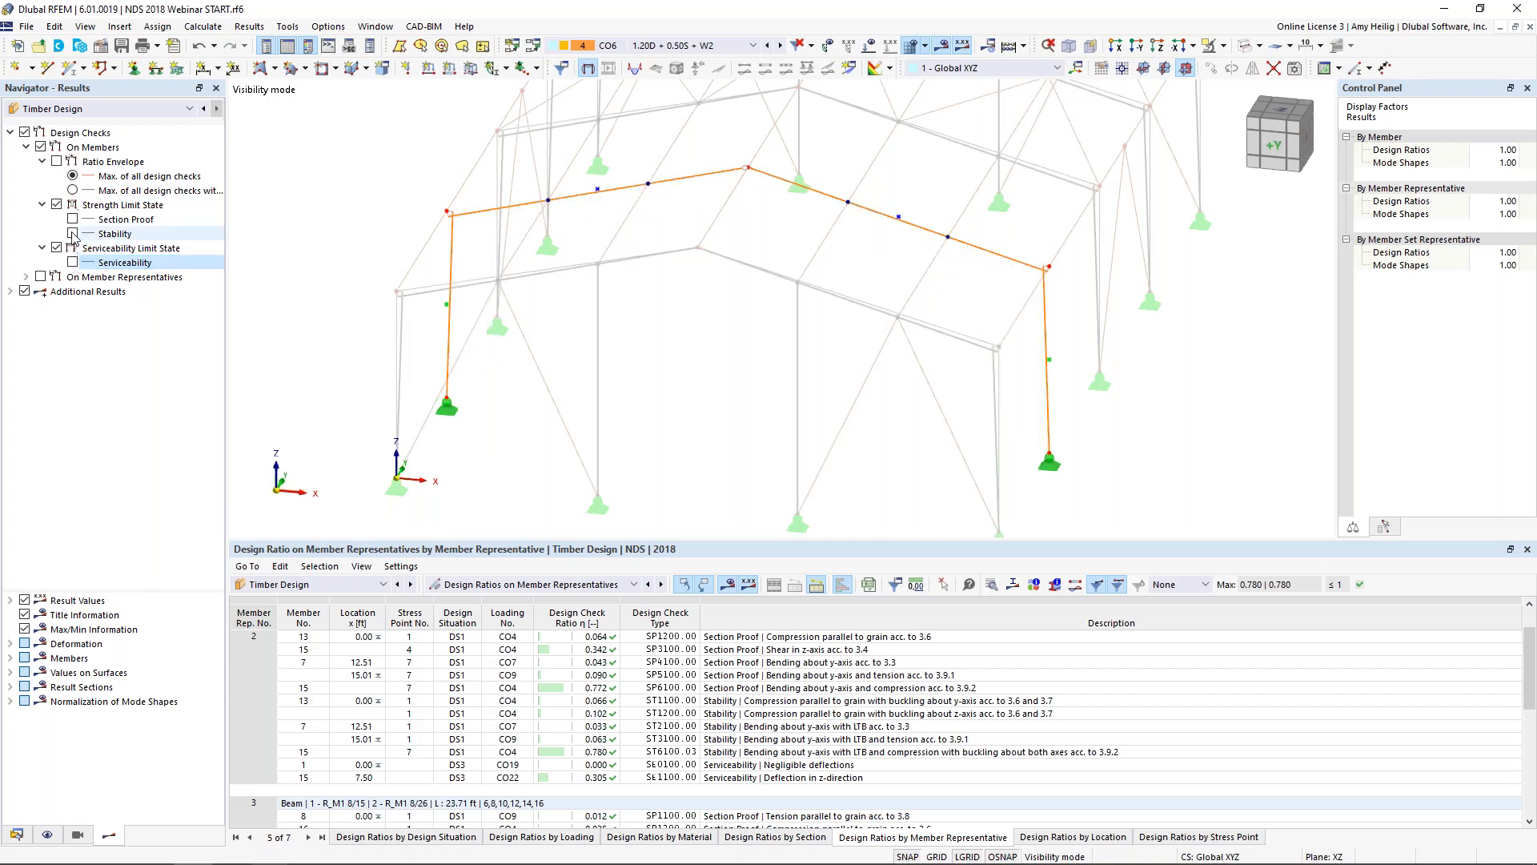
{"action": "left_click", "coordinate": [72, 234]}
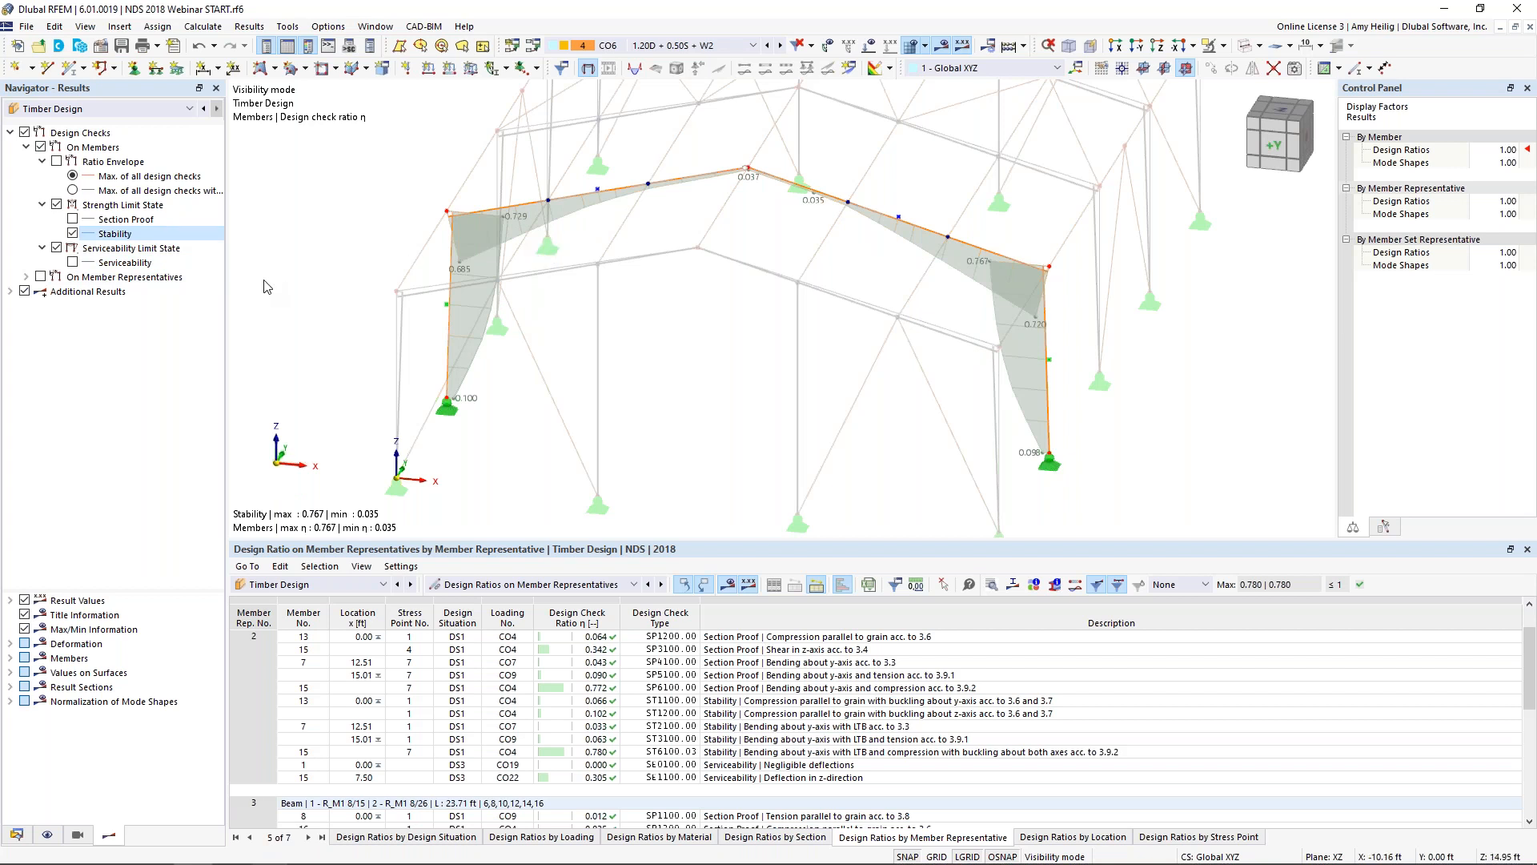
Switch the displayed results to Static Analysis for CO6 and enlarge the summary table
{"action": "left_click", "coordinate": [139, 113]}
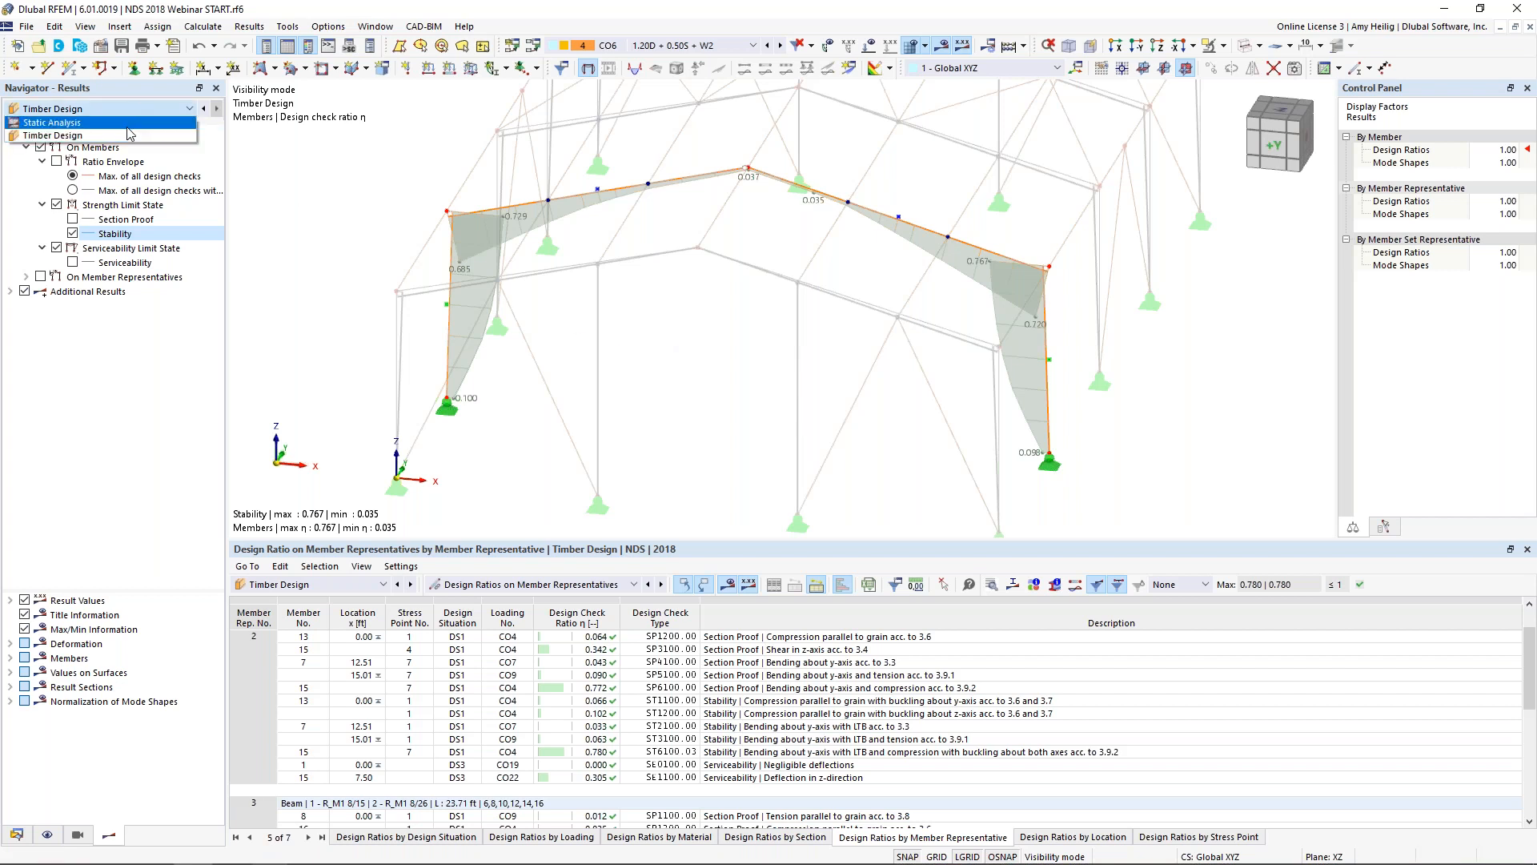
{"action": "left_click", "coordinate": [133, 124]}
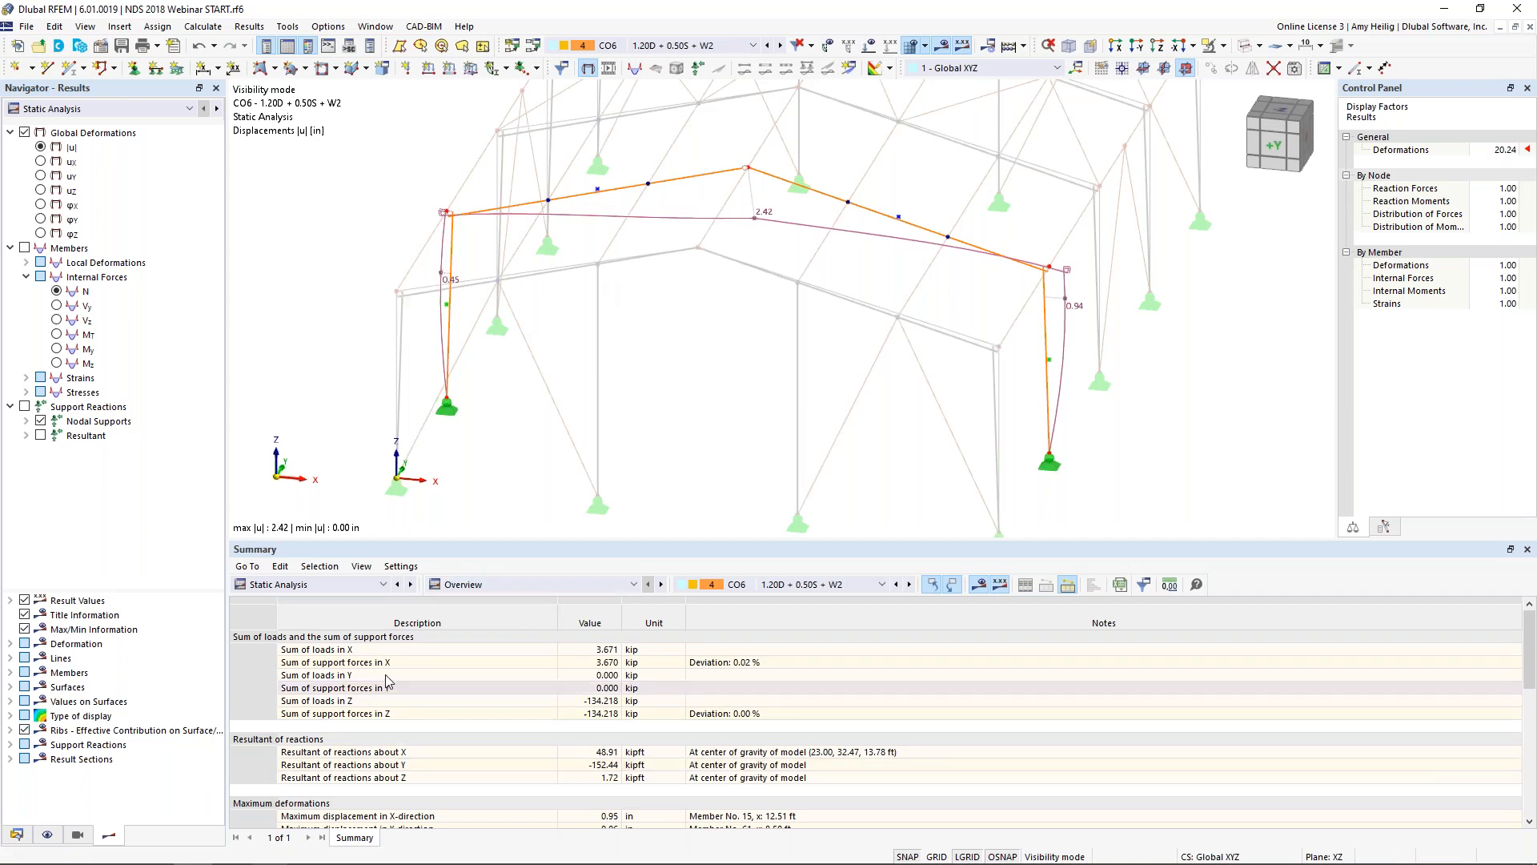
{"action": "left_click", "coordinate": [320, 583]}
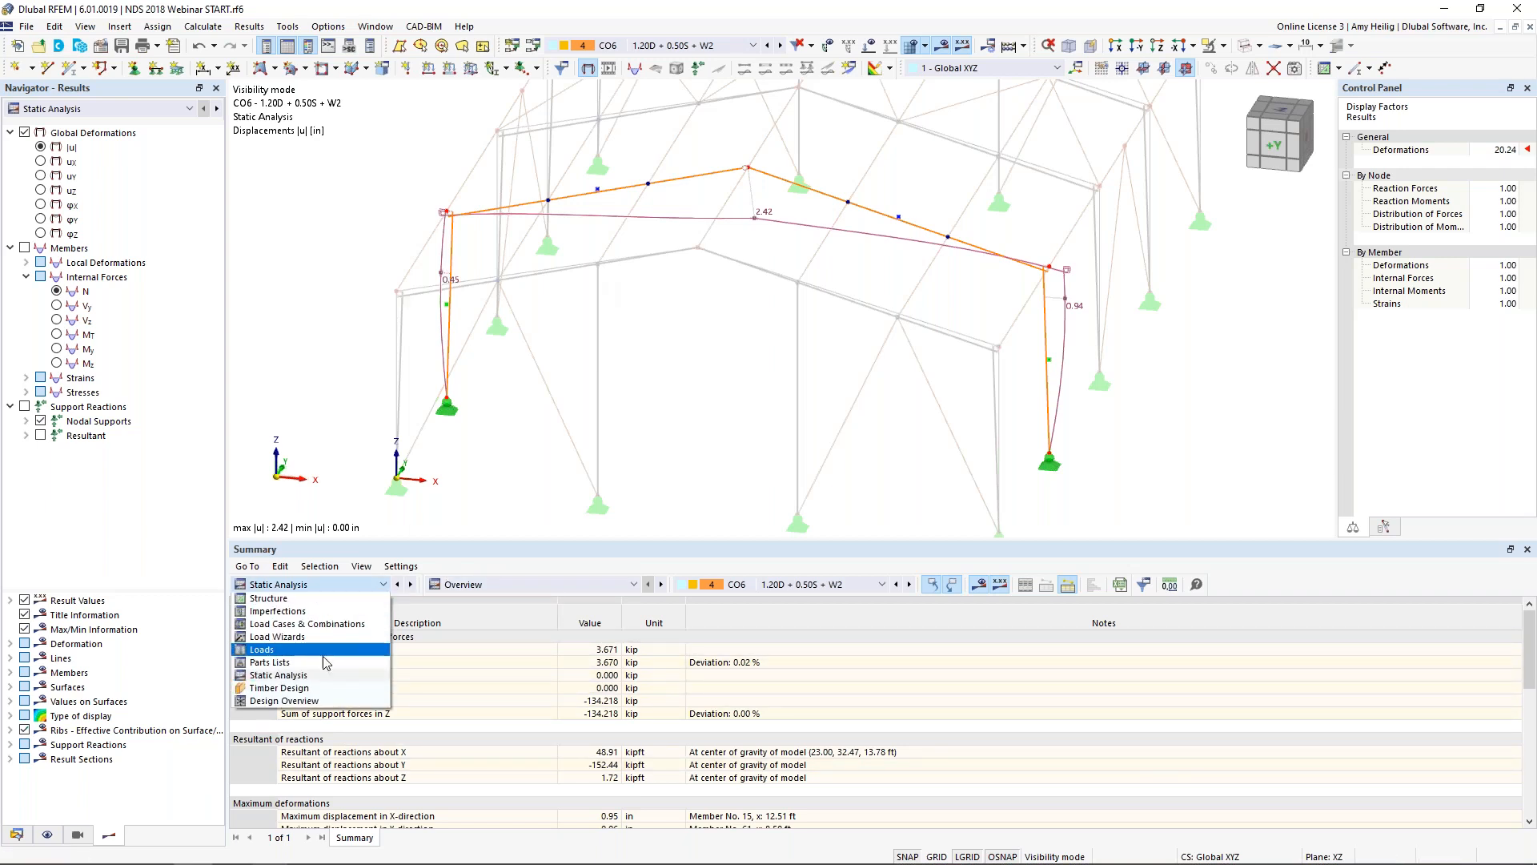
{"action": "left_click", "coordinate": [318, 674]}
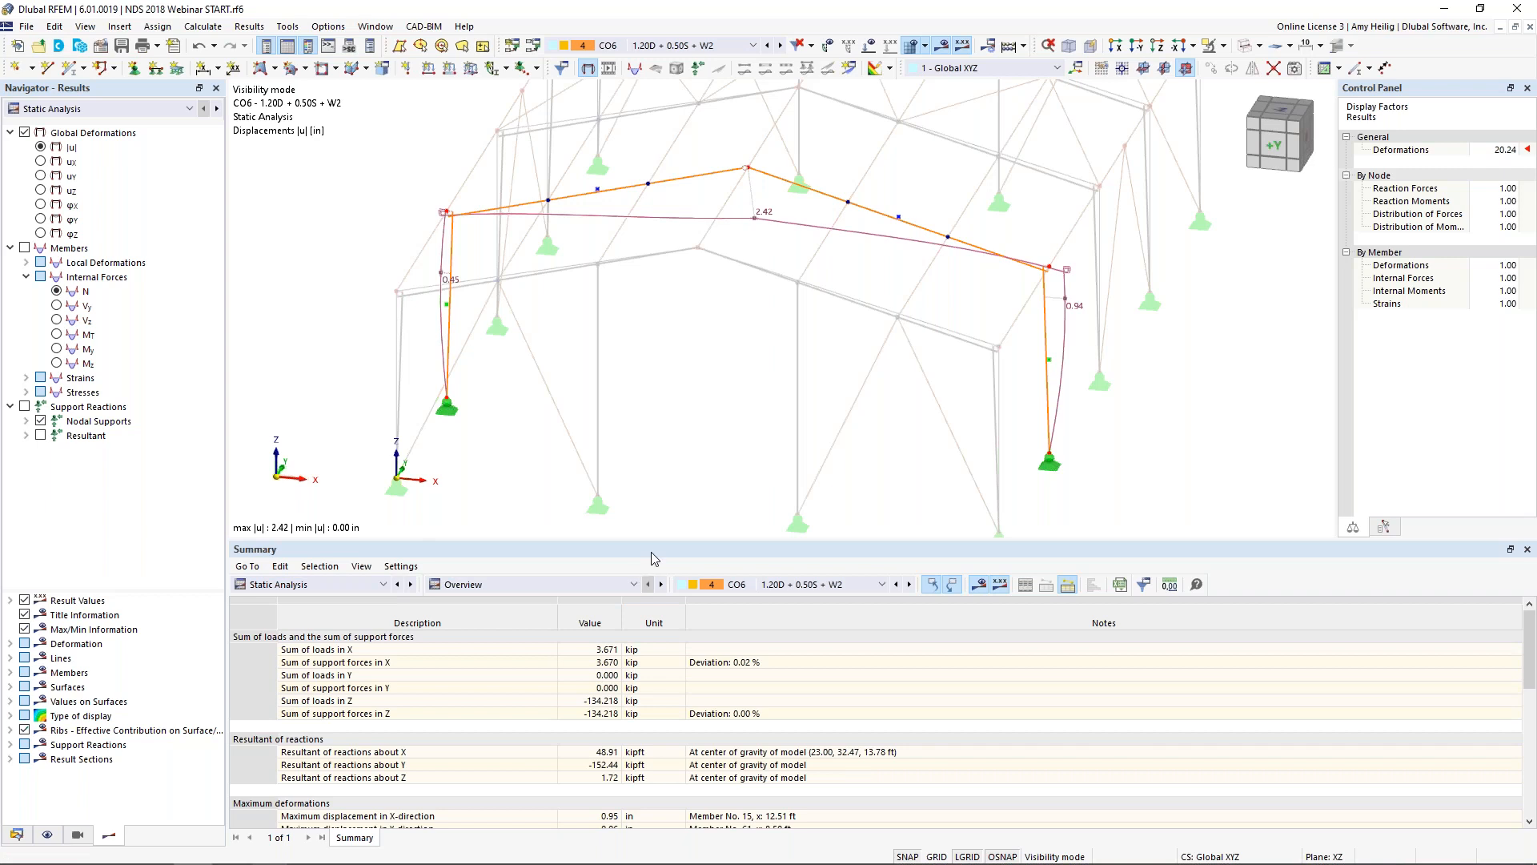
{"action": "left_click_drag", "start_coordinate": [660, 545], "coordinate": [680, 497]}
{"action": "middle_click_drag", "start_coordinate": [714, 439], "coordinate": [727, 301]}
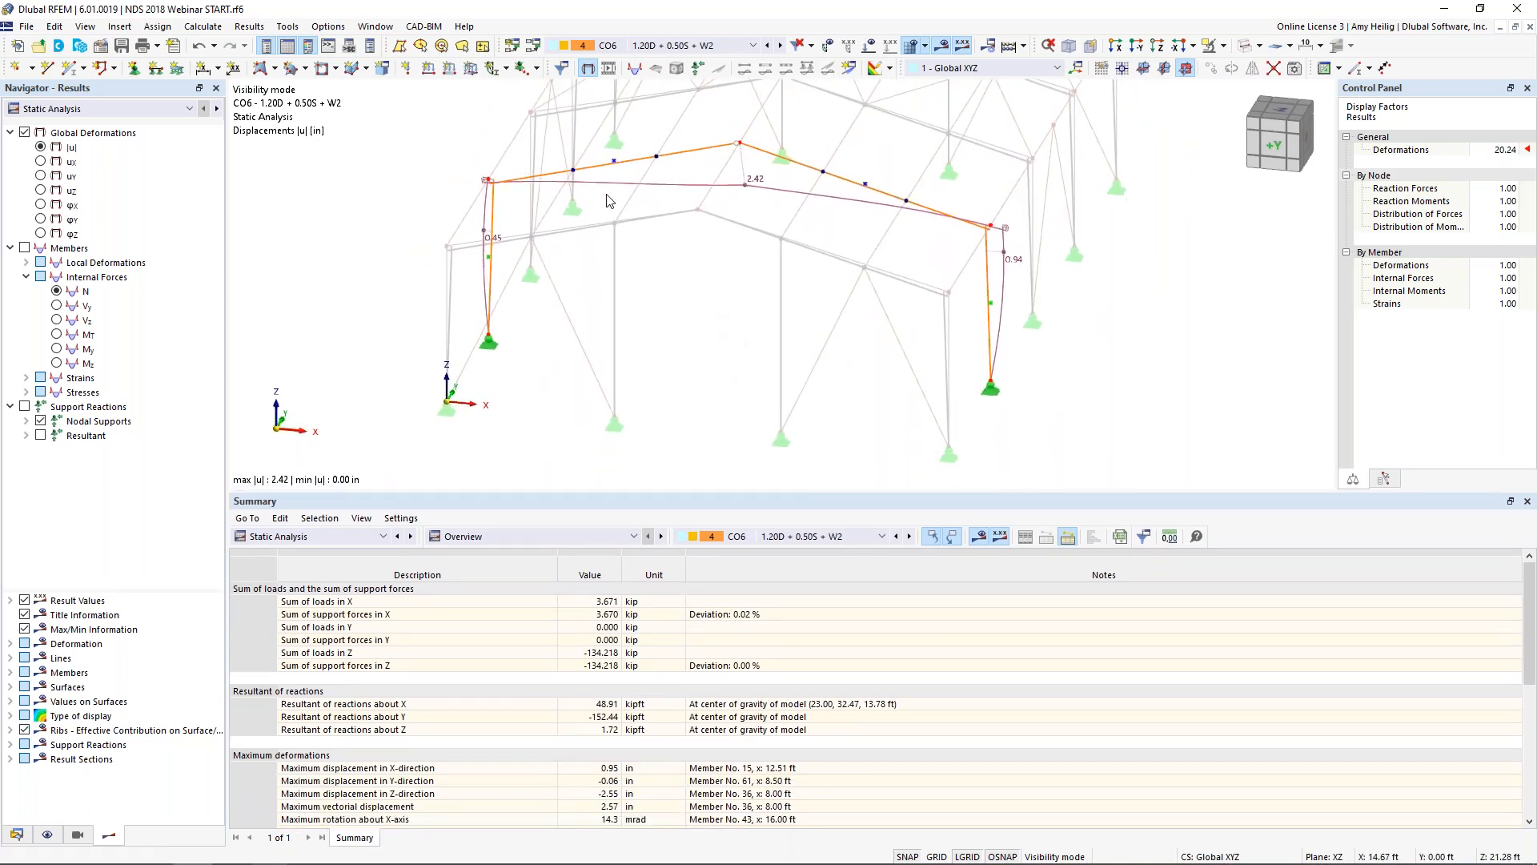
Hide the global deformations and display the frame's internal forces N, then Vz
{"action": "left_click", "coordinate": [25, 132]}
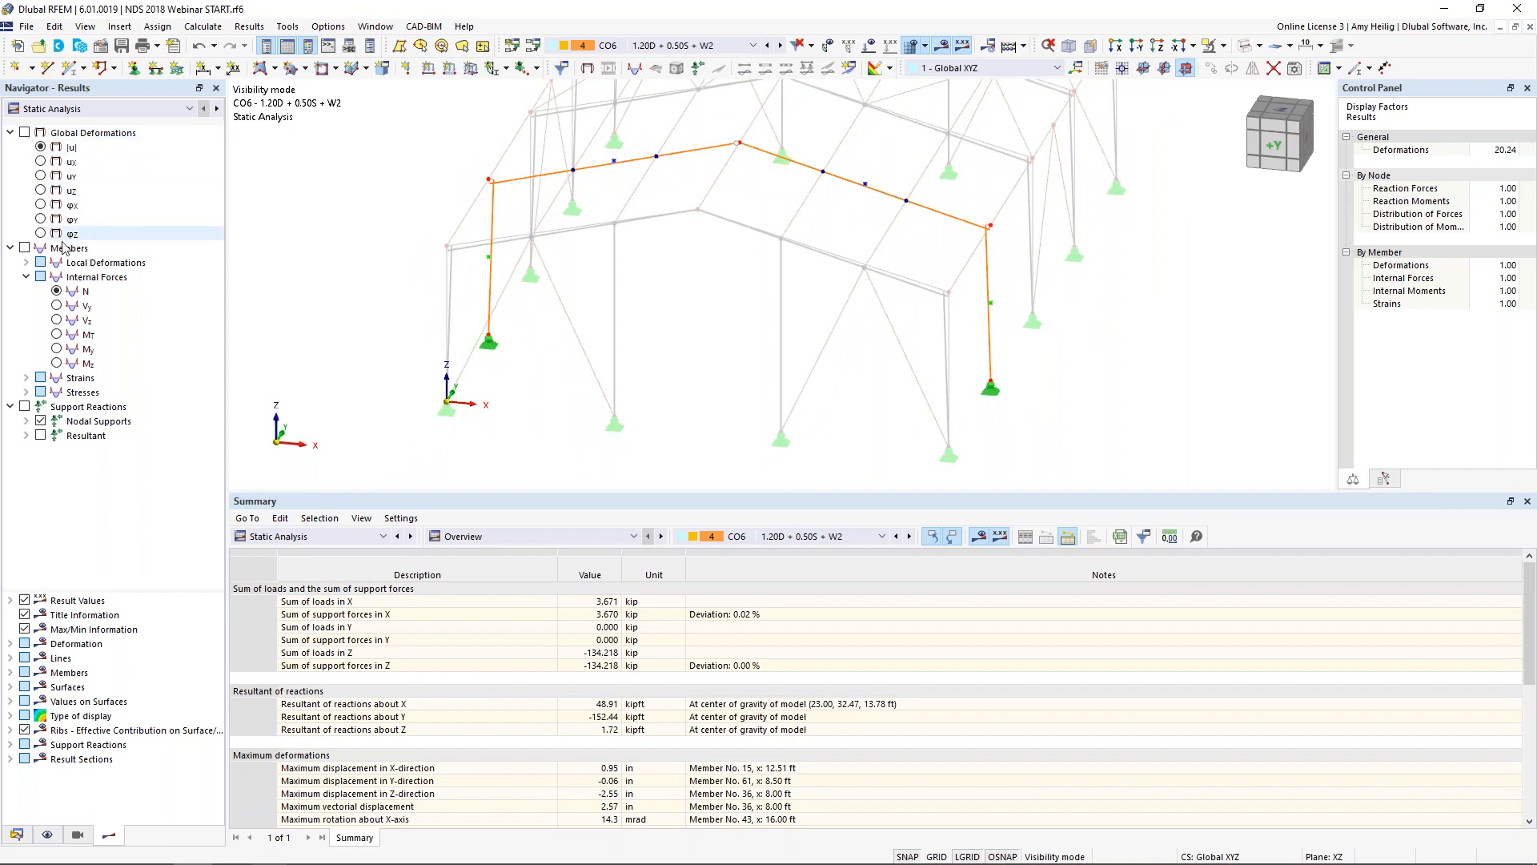
{"action": "left_click", "coordinate": [58, 293]}
{"action": "middle_click_drag", "start_coordinate": [687, 293], "coordinate": [706, 342]}
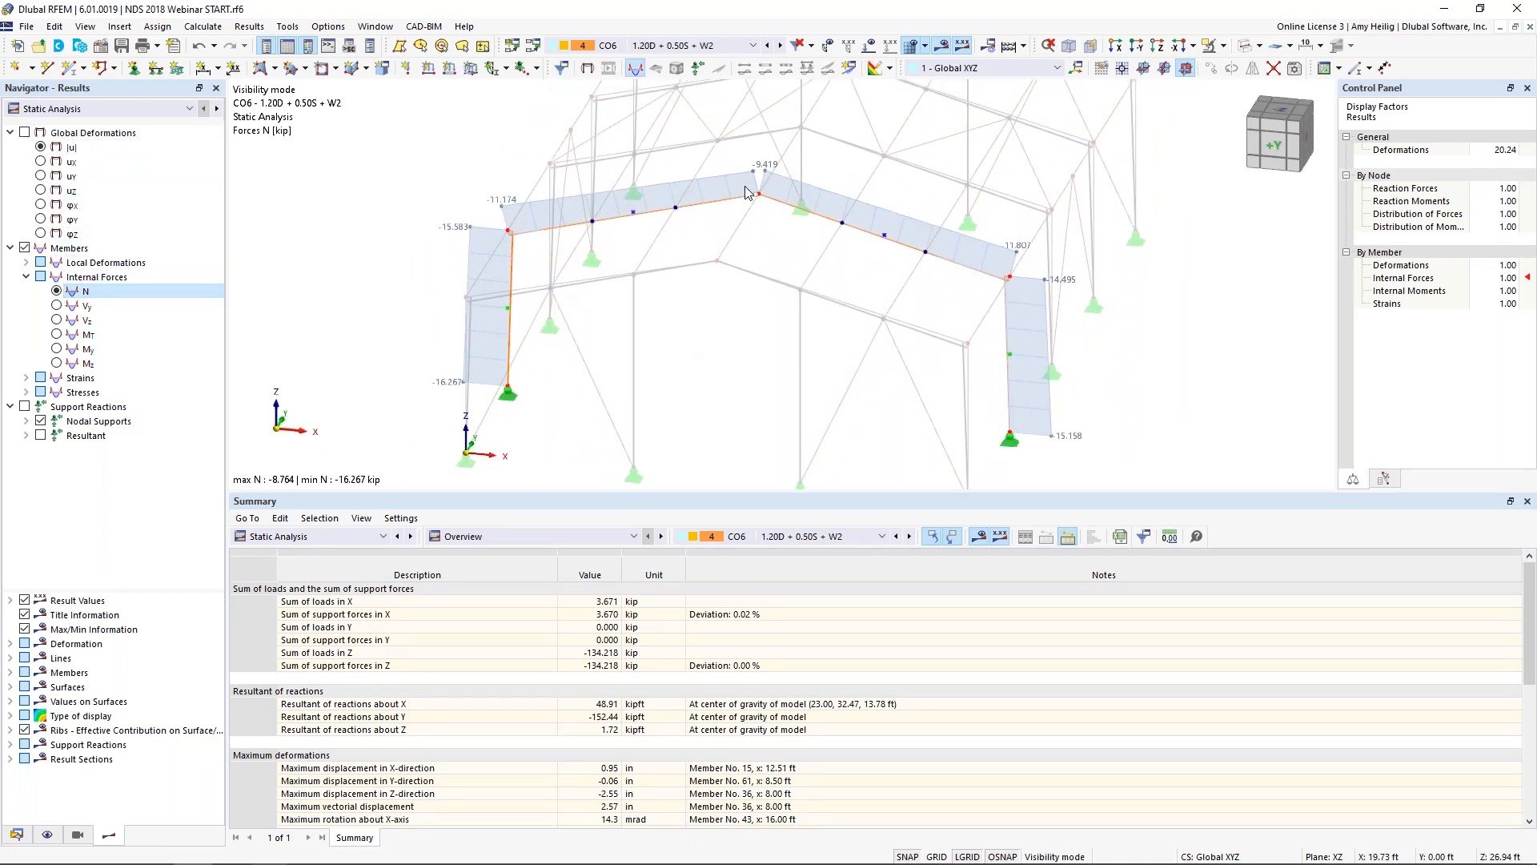
{"action": "left_click", "coordinate": [56, 321]}
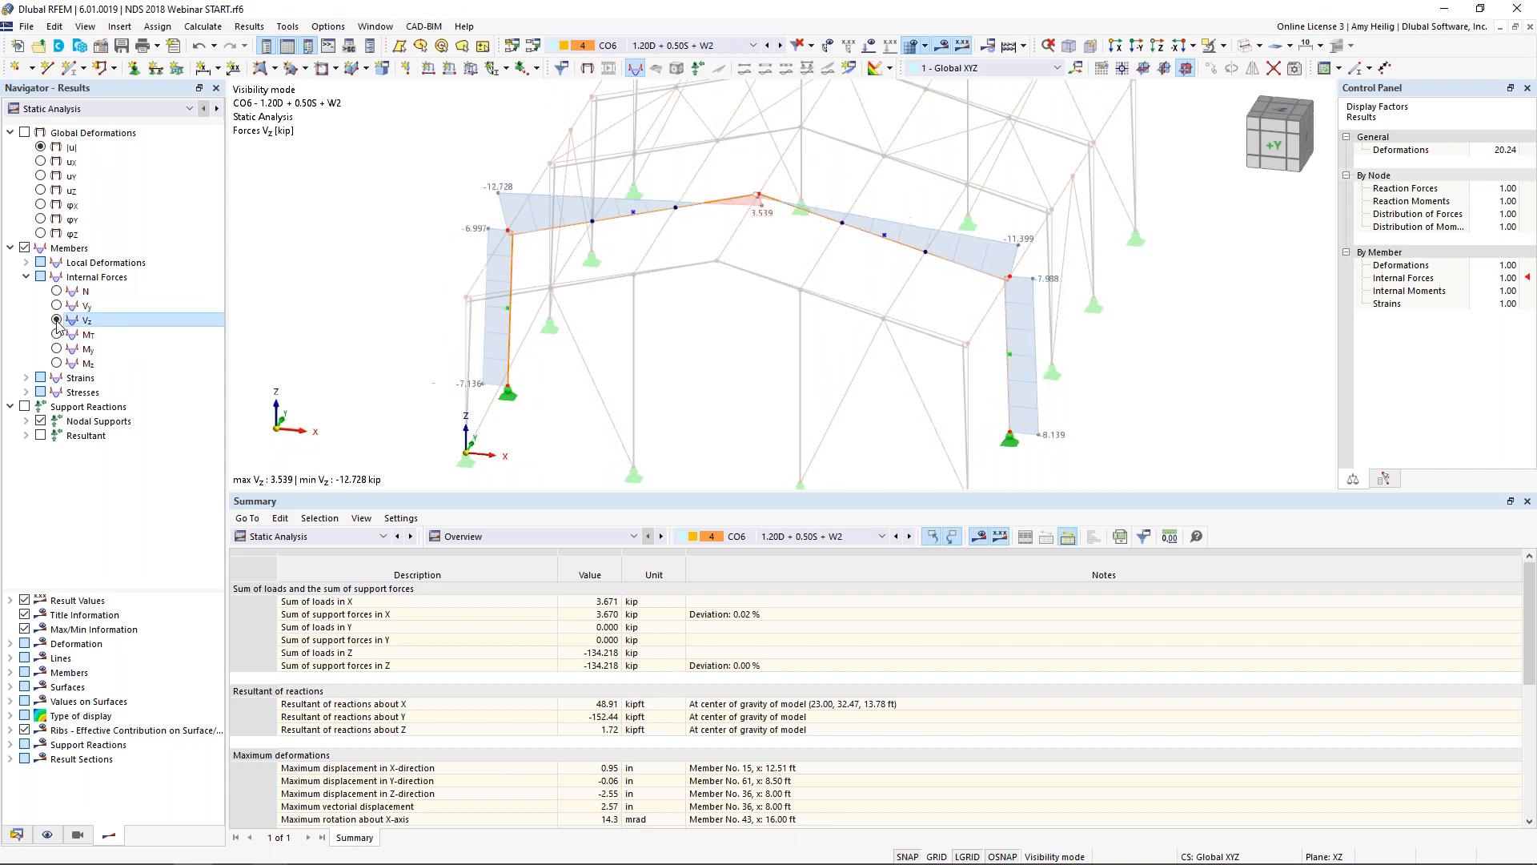
Display the isolated frame's bending moments My and open the result diagrams of its first rafter, member 6
{"action": "left_click", "coordinate": [56, 348]}
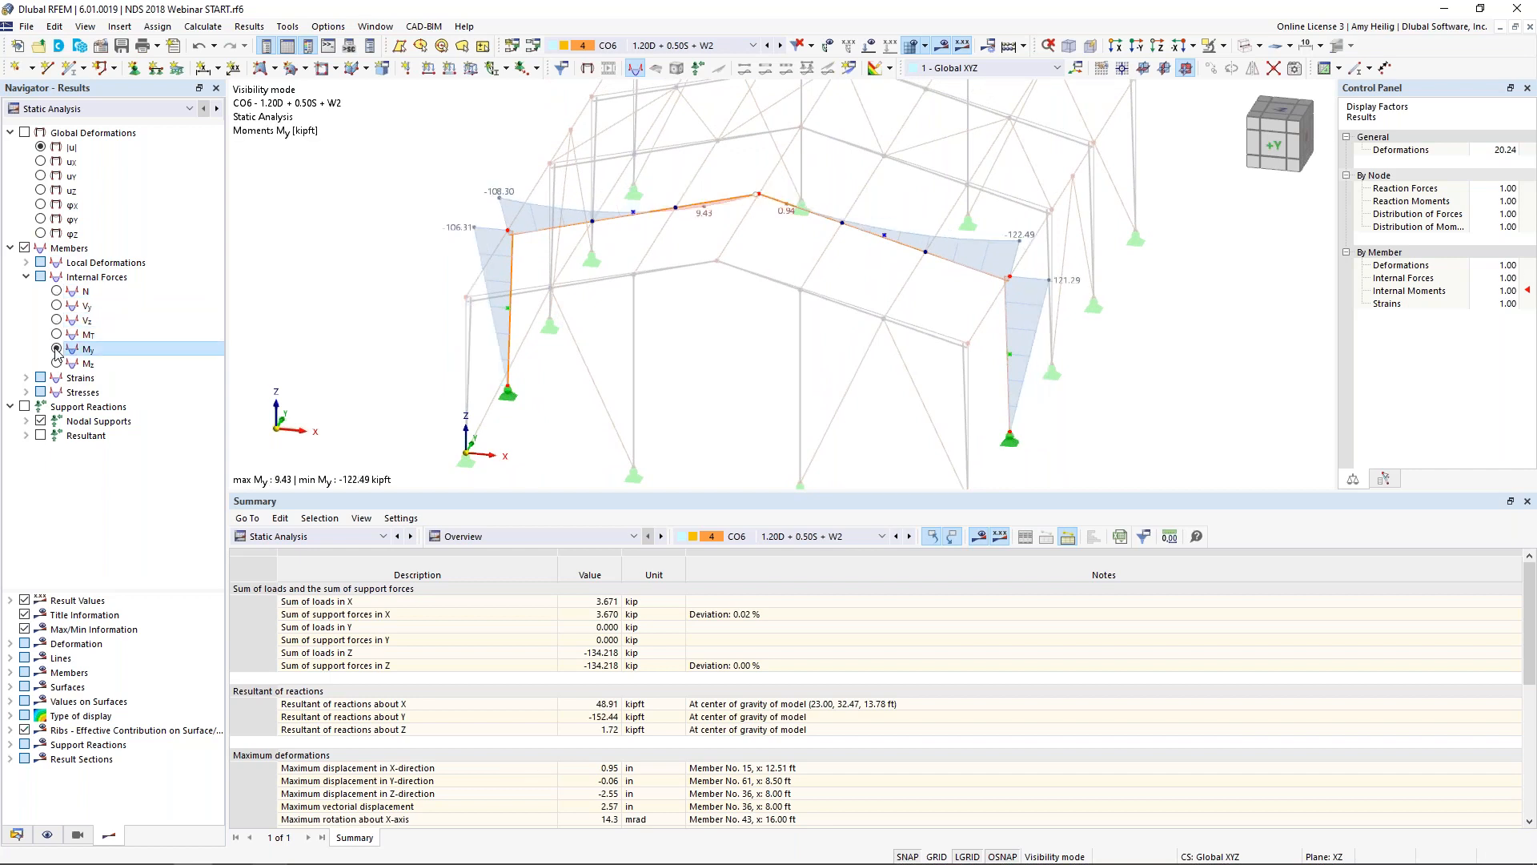
{"action": "right_click", "coordinate": [649, 219]}
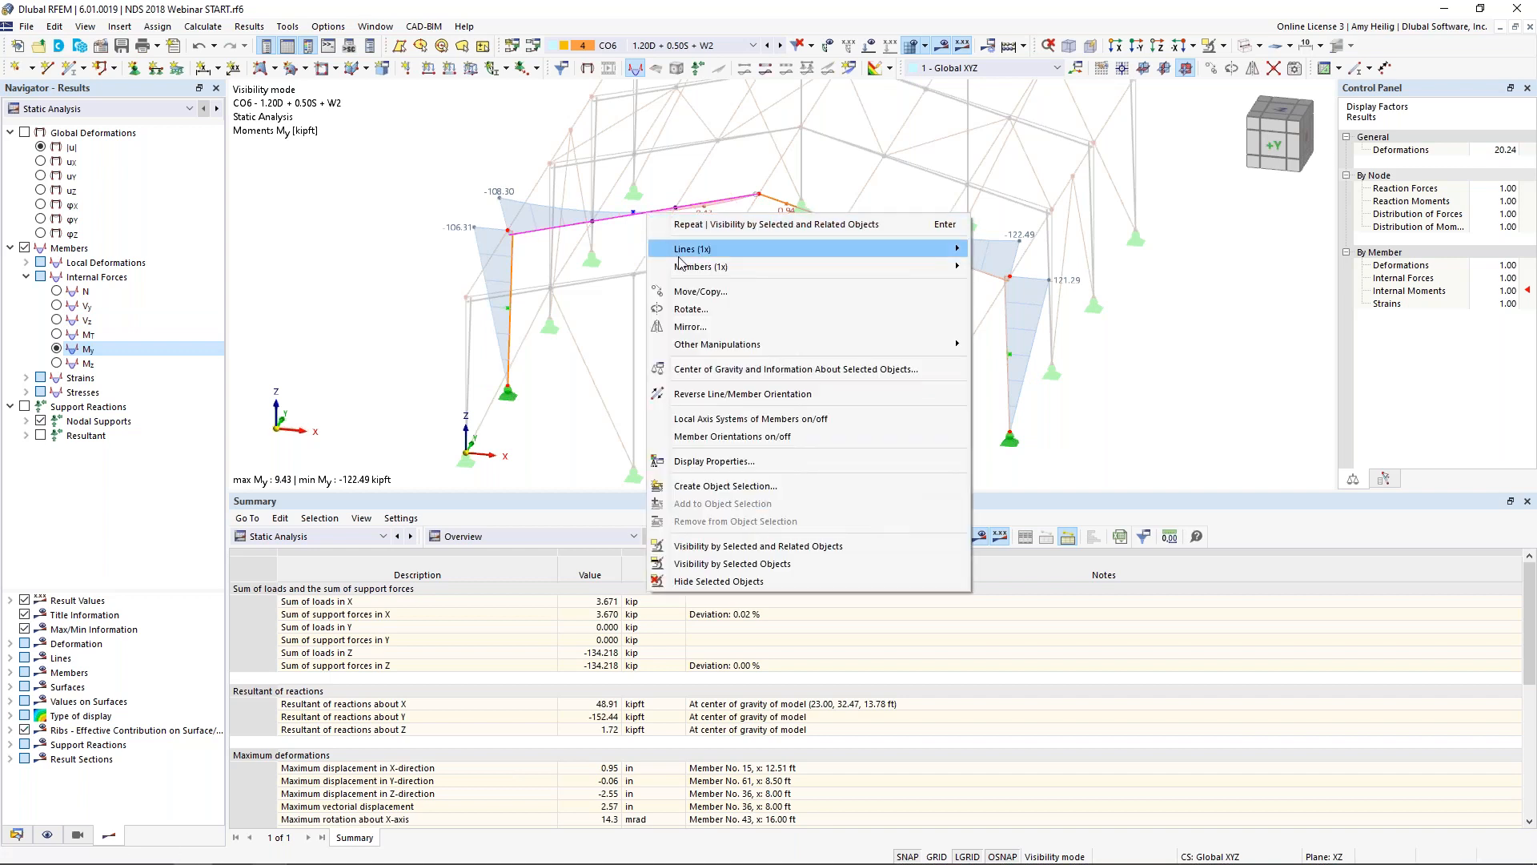
{"action": "mouse_move", "coordinate": [685, 267]}
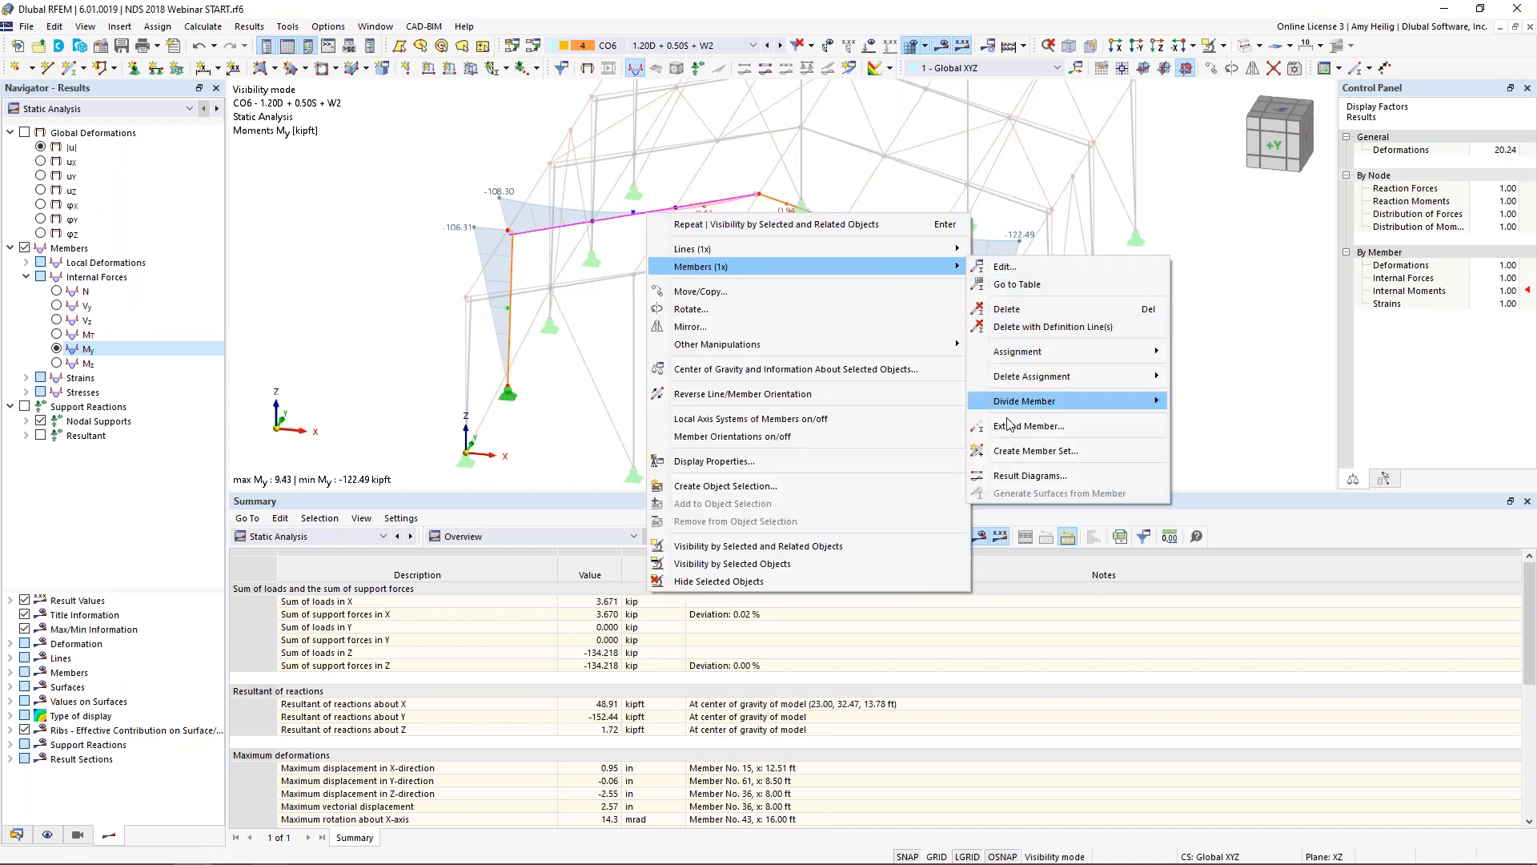
{"action": "left_click", "coordinate": [1030, 476]}
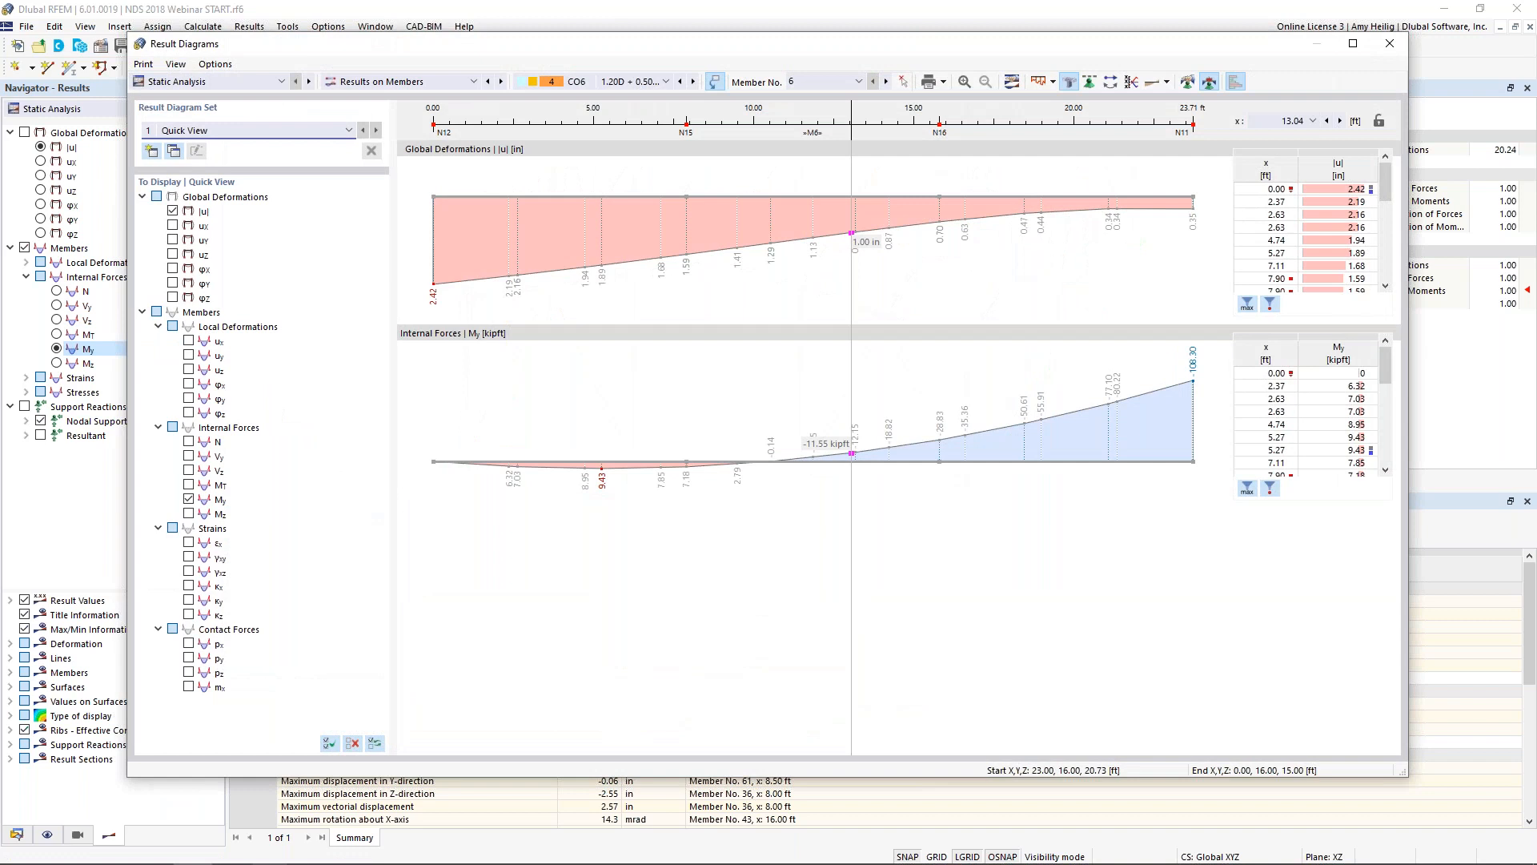
Add the N and Vz diagrams for member 6, view them for load combination CO8, and close the result diagrams
{"action": "left_click", "coordinate": [189, 442]}
{"action": "left_click", "coordinate": [188, 471]}
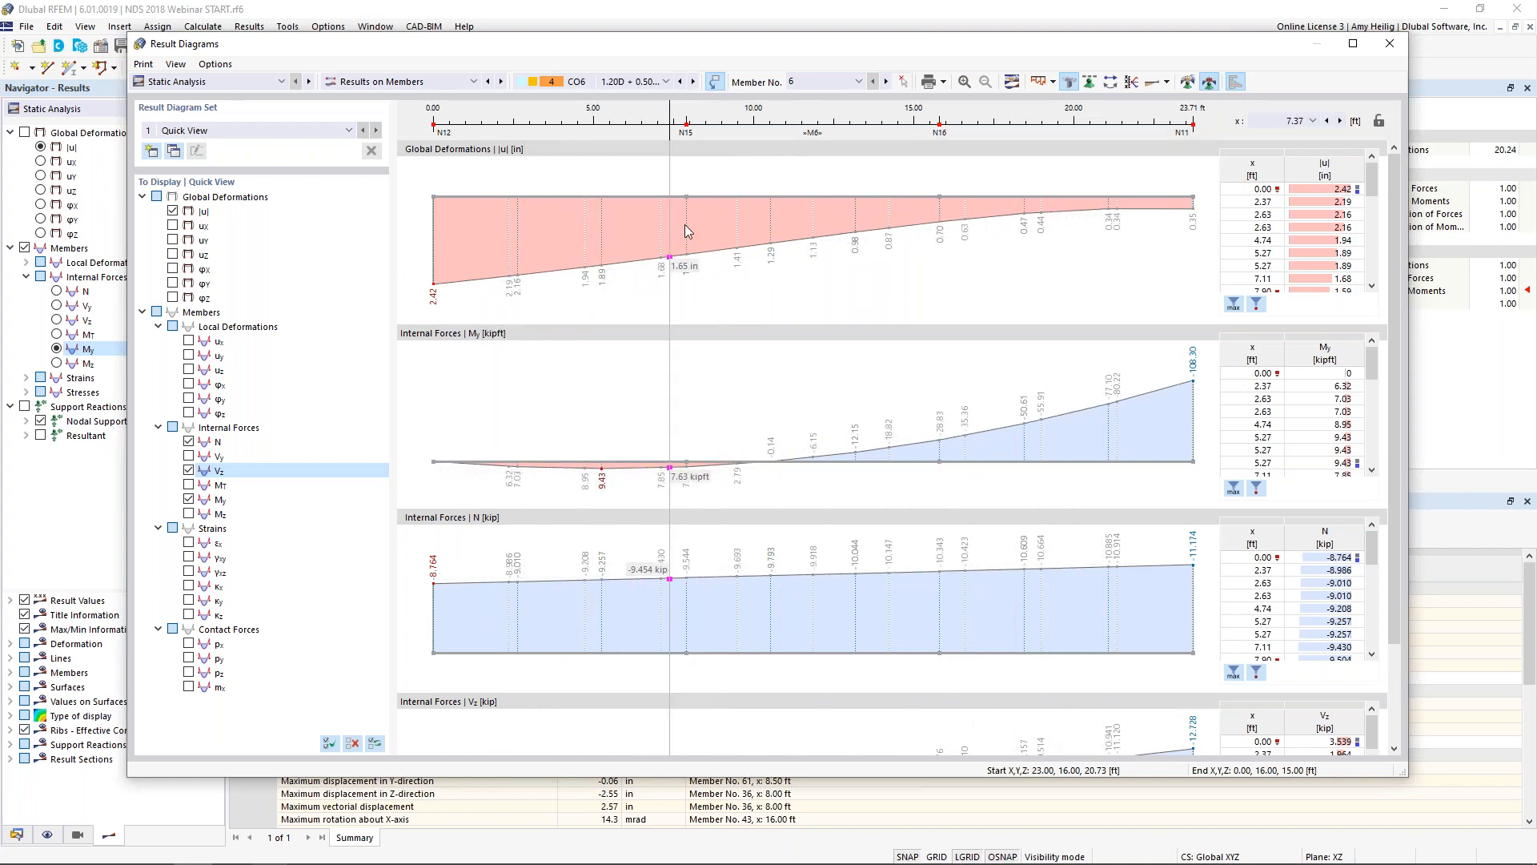
{"action": "left_click", "coordinate": [693, 82]}
{"action": "left_click", "coordinate": [694, 82]}
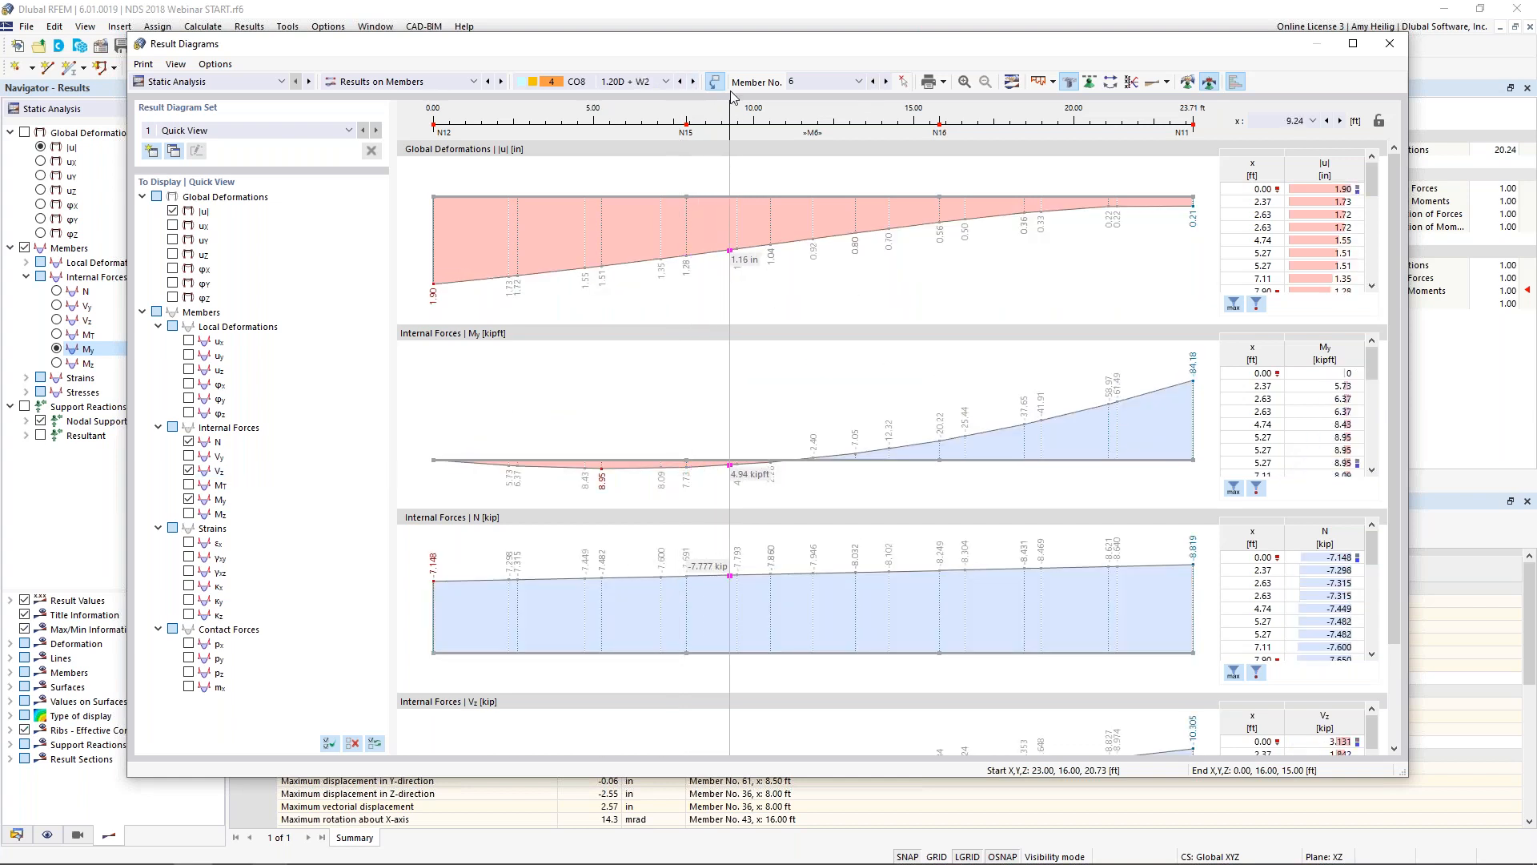
{"action": "left_click_drag", "start_coordinate": [669, 50], "coordinate": [645, 82]}
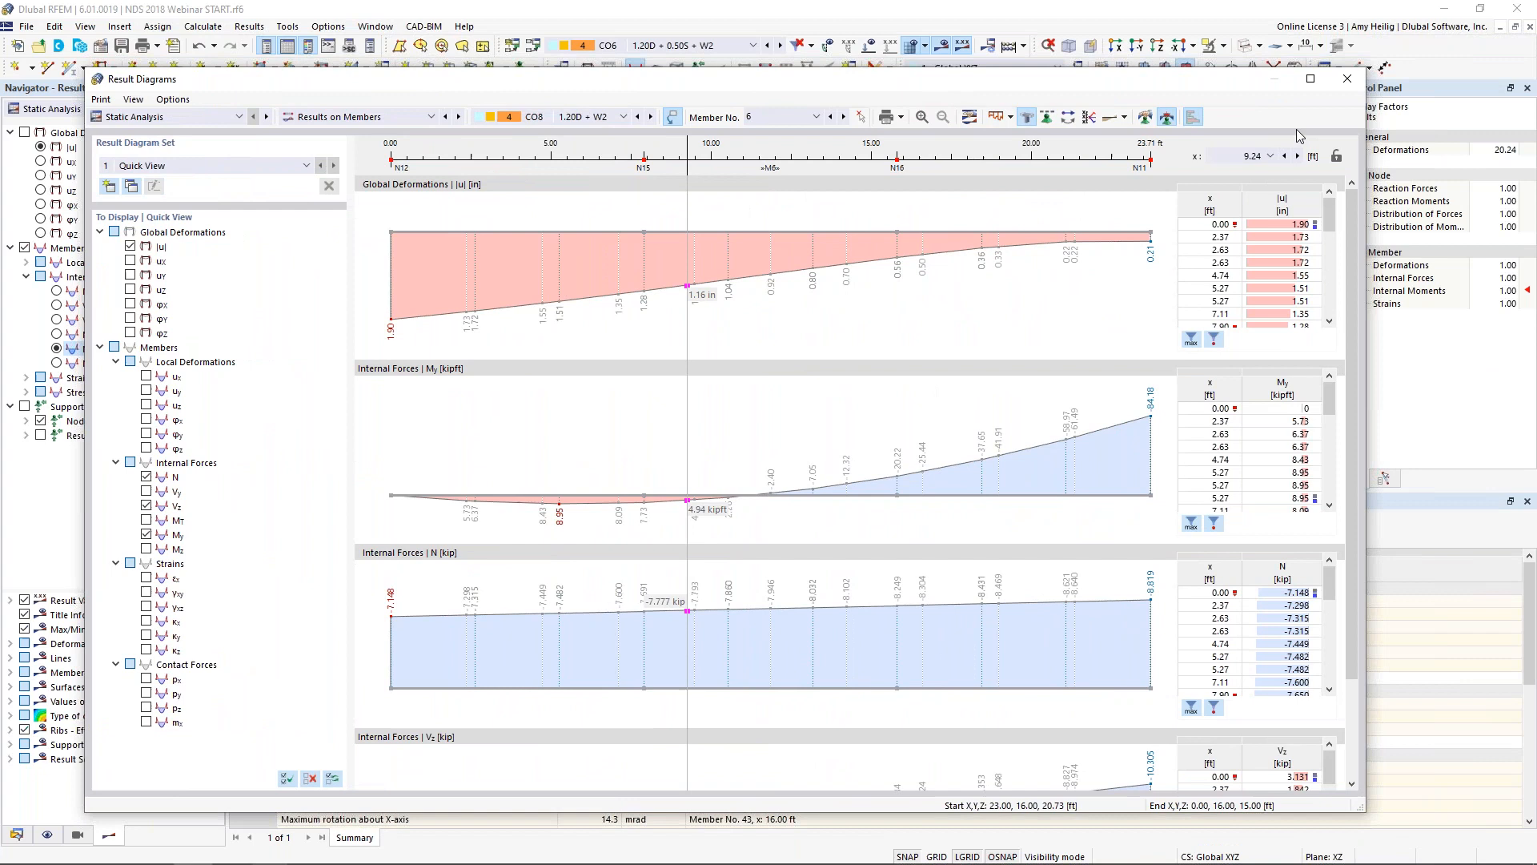
{"action": "left_click", "coordinate": [1347, 79]}
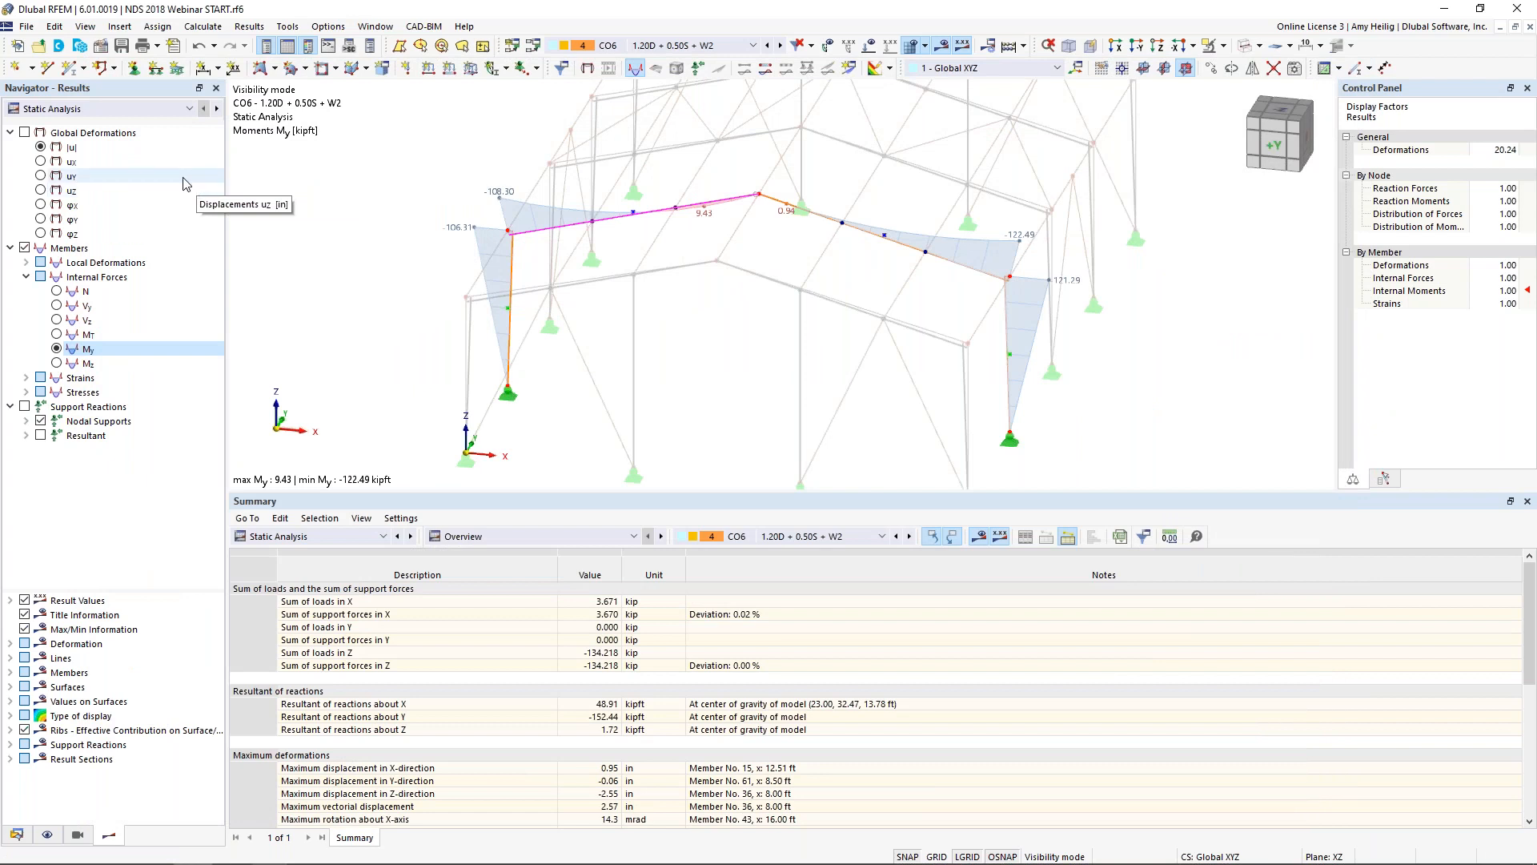
{"action": "left_click", "coordinate": [160, 109]}
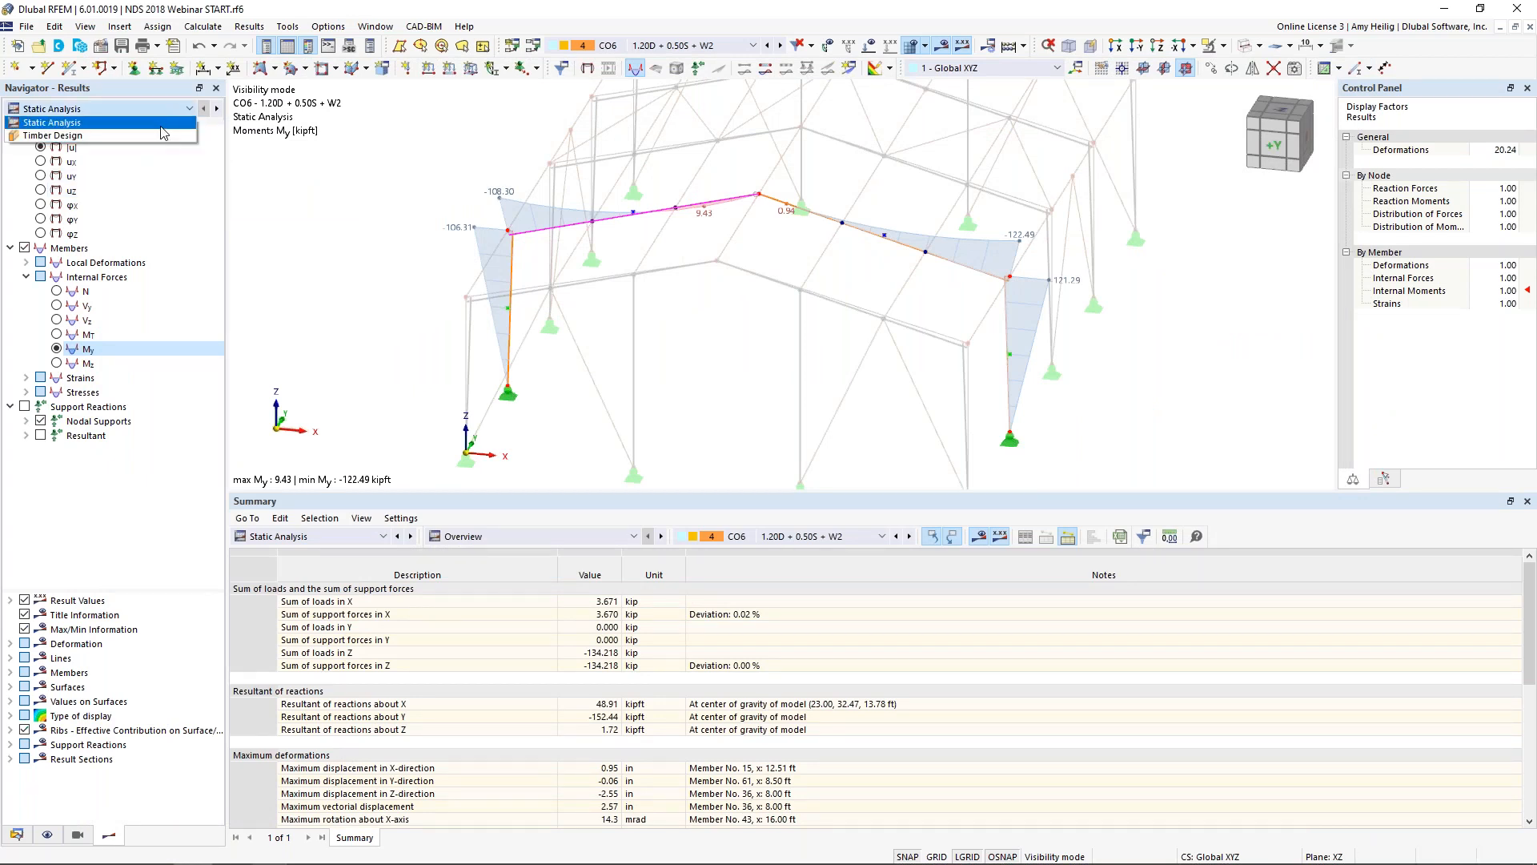
{"action": "left_click", "coordinate": [162, 124]}
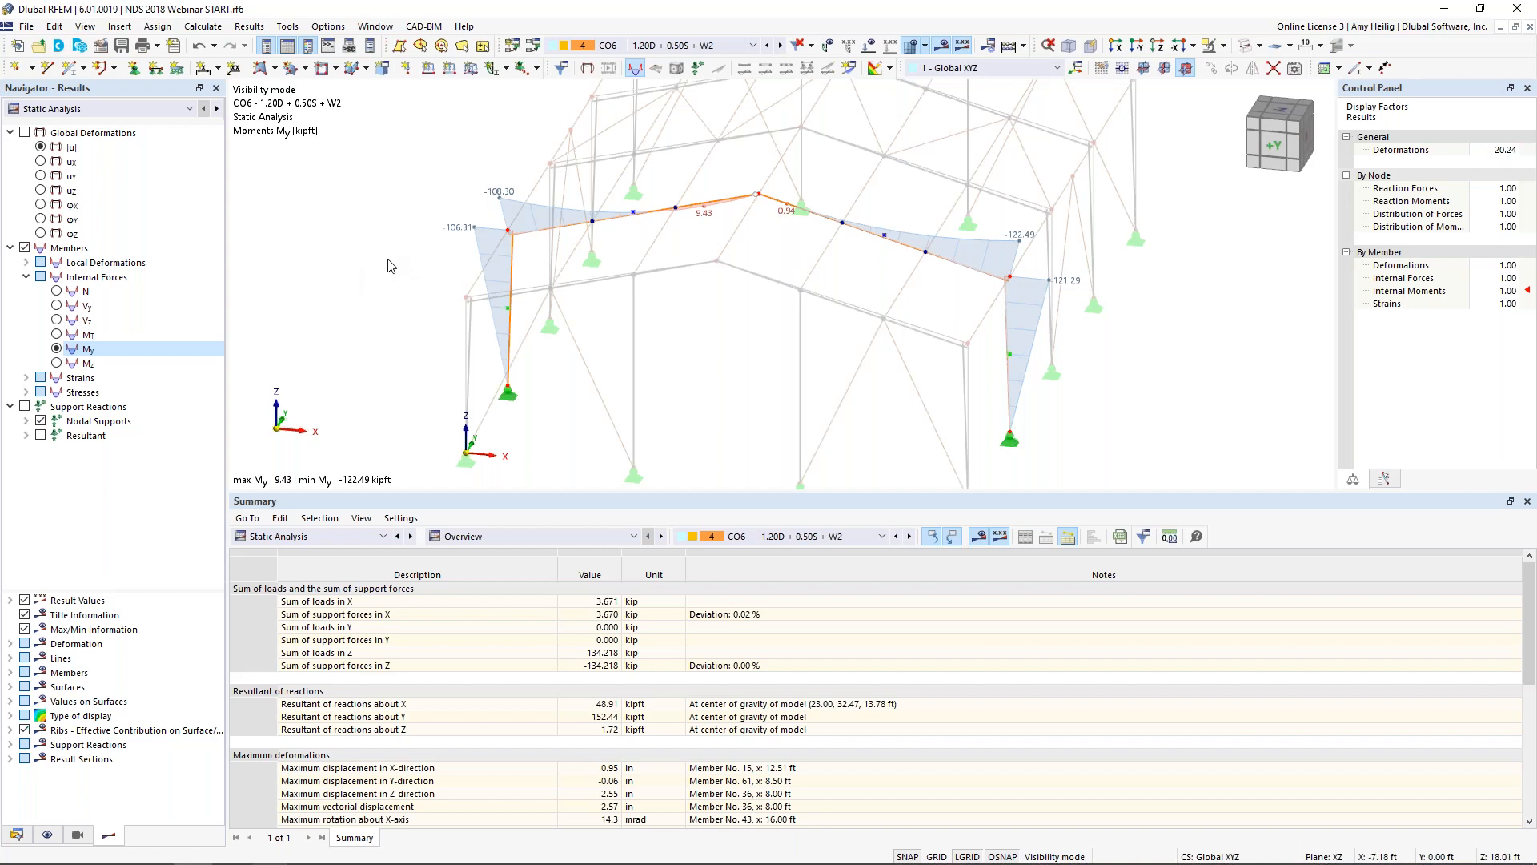
{"action": "scroll", "coordinate": [830, 260], "scroll_direction": "down", "scroll_amount": 2}
{"action": "middle_click_drag", "start_coordinate": [838, 333], "coordinate": [796, 312], "text": "ctrl"}
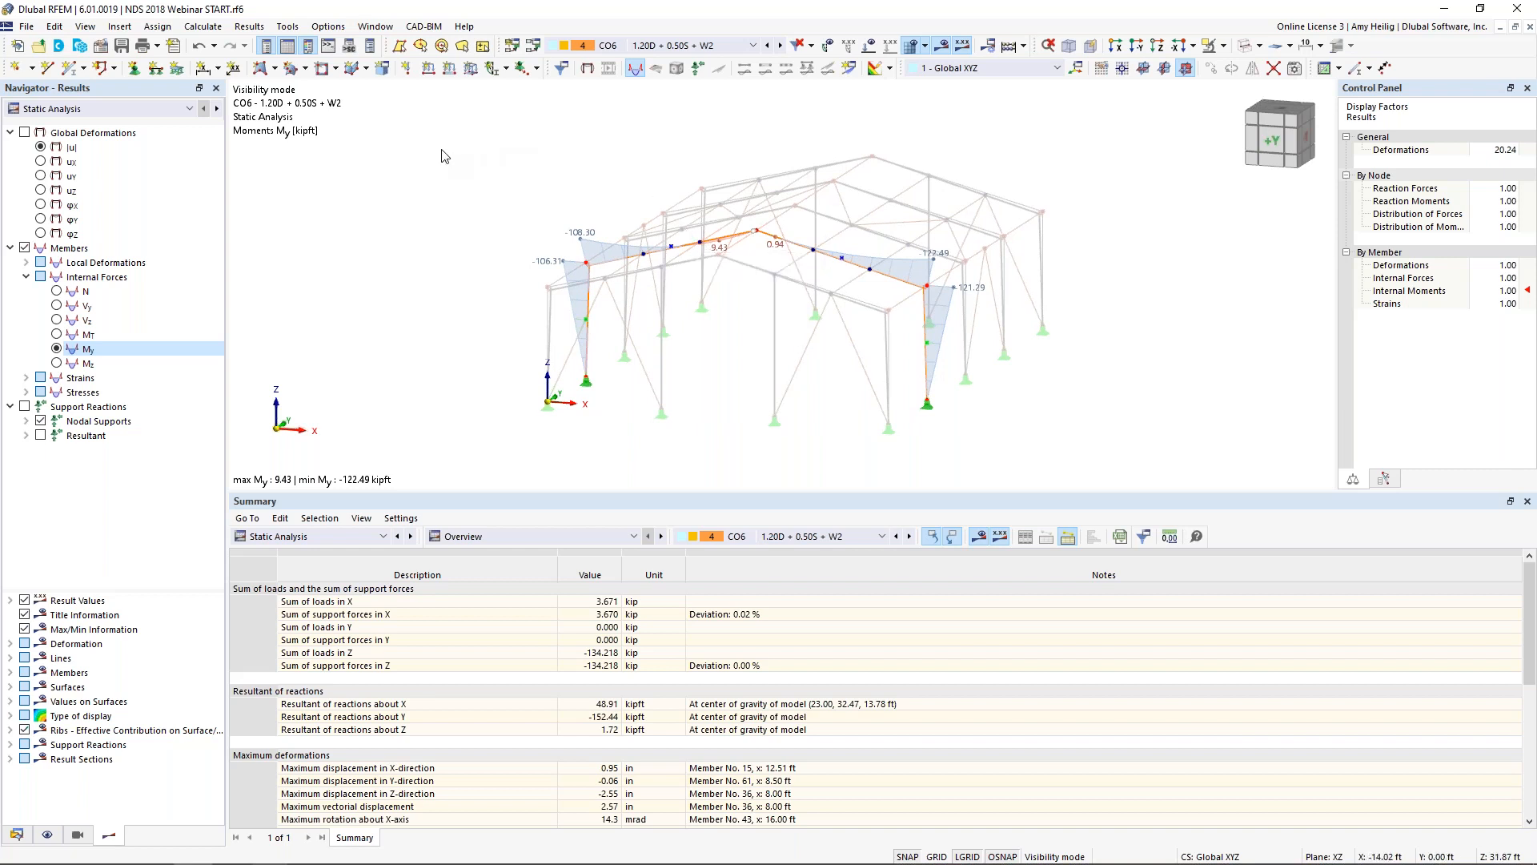
Switch to the open model NDS 2018 Compression START.rf6 and enlarge its model view by shrinking the materials table
{"action": "left_click", "coordinate": [375, 26]}
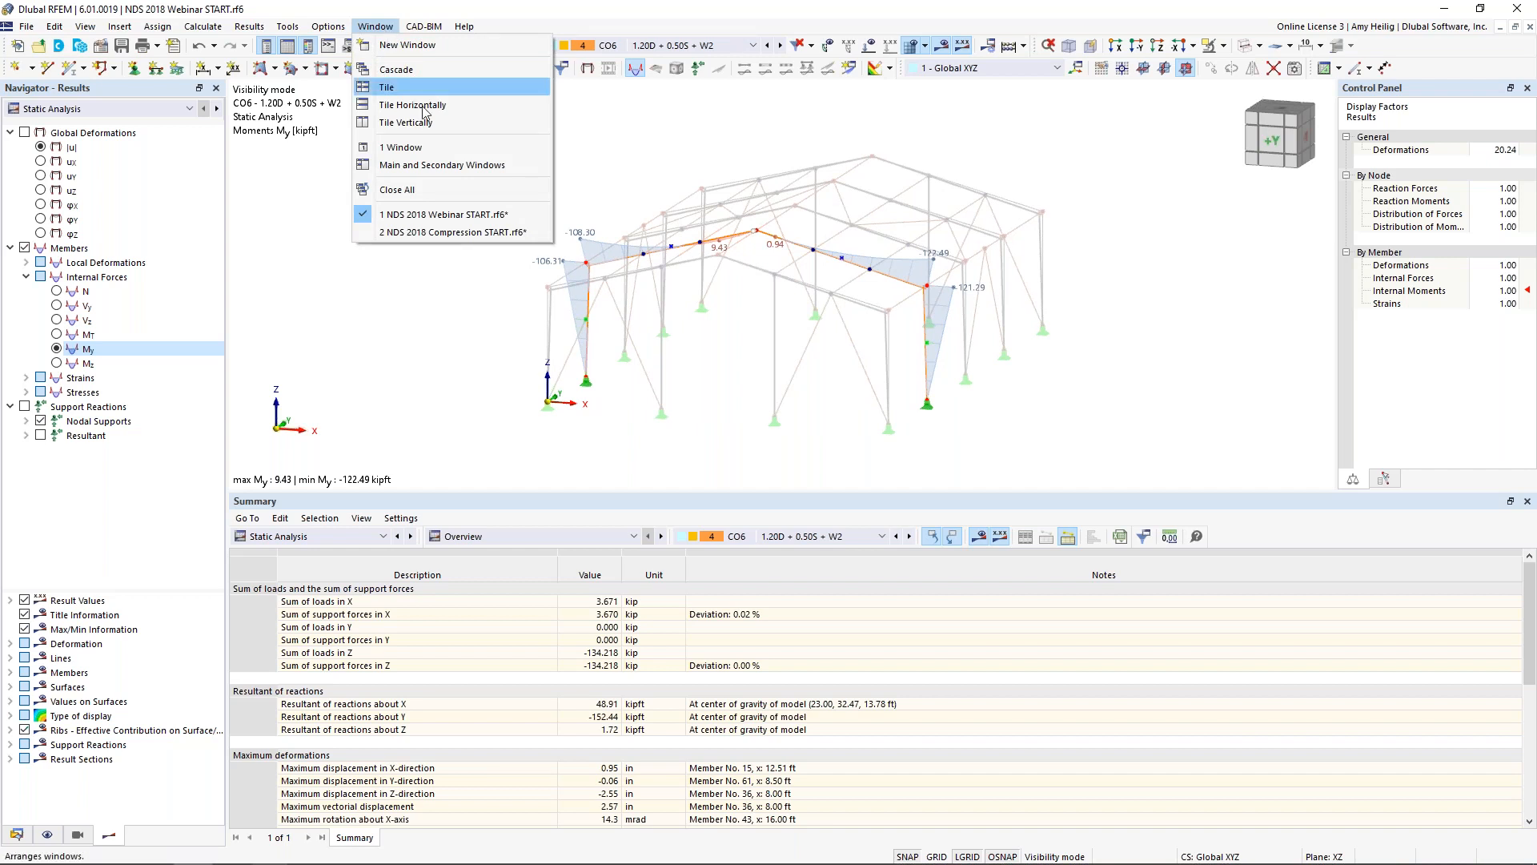
{"action": "left_click", "coordinate": [432, 231]}
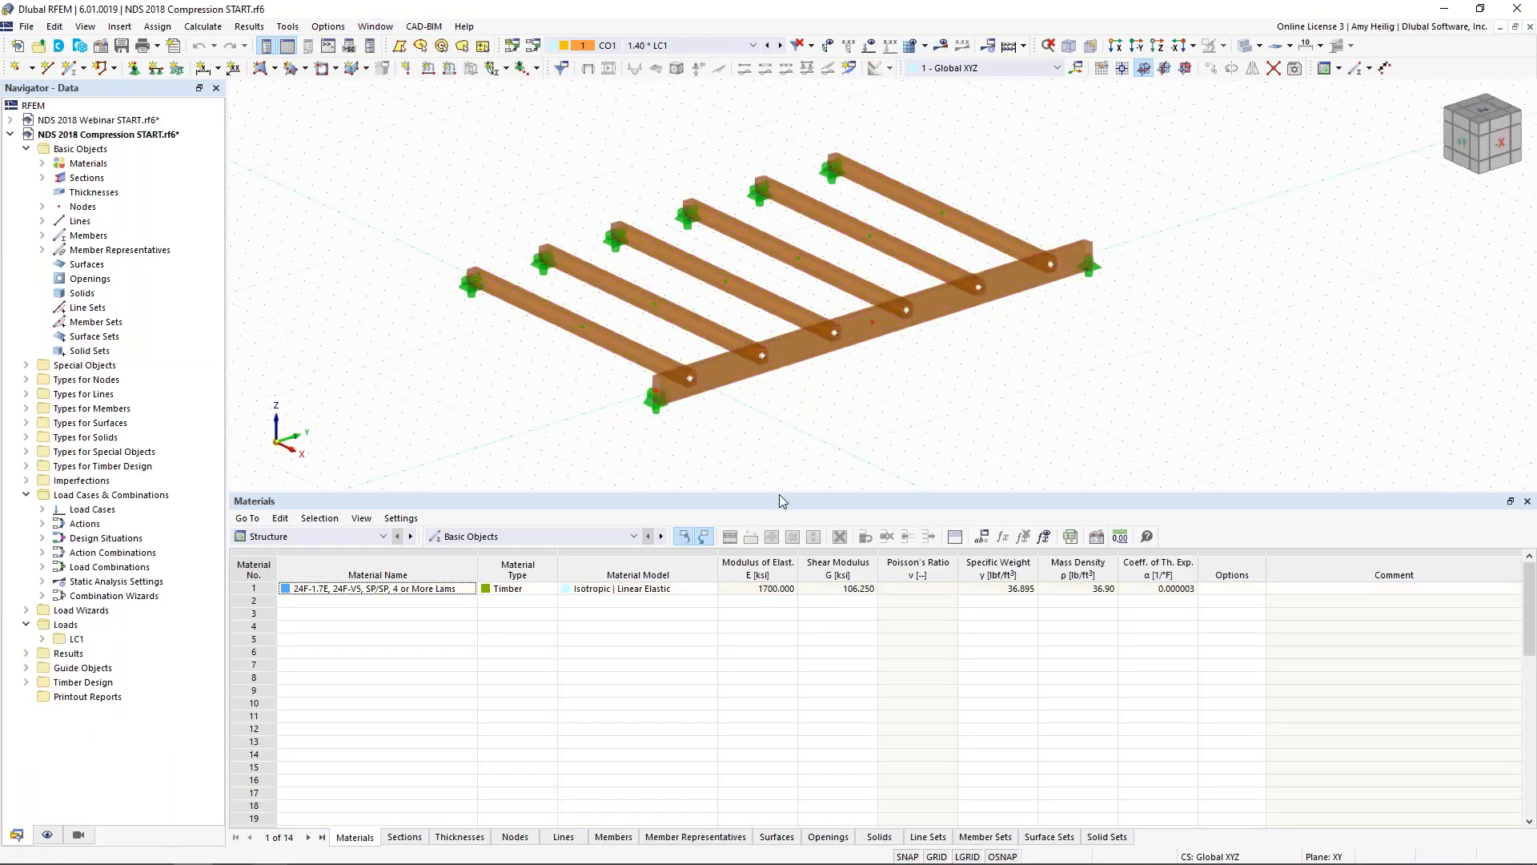
{"action": "left_click_drag", "start_coordinate": [781, 494], "coordinate": [788, 679]}
{"action": "scroll", "coordinate": [794, 510], "scroll_direction": "up", "scroll_amount": 2}
{"action": "middle_click_drag", "start_coordinate": [794, 510], "coordinate": [765, 492]}
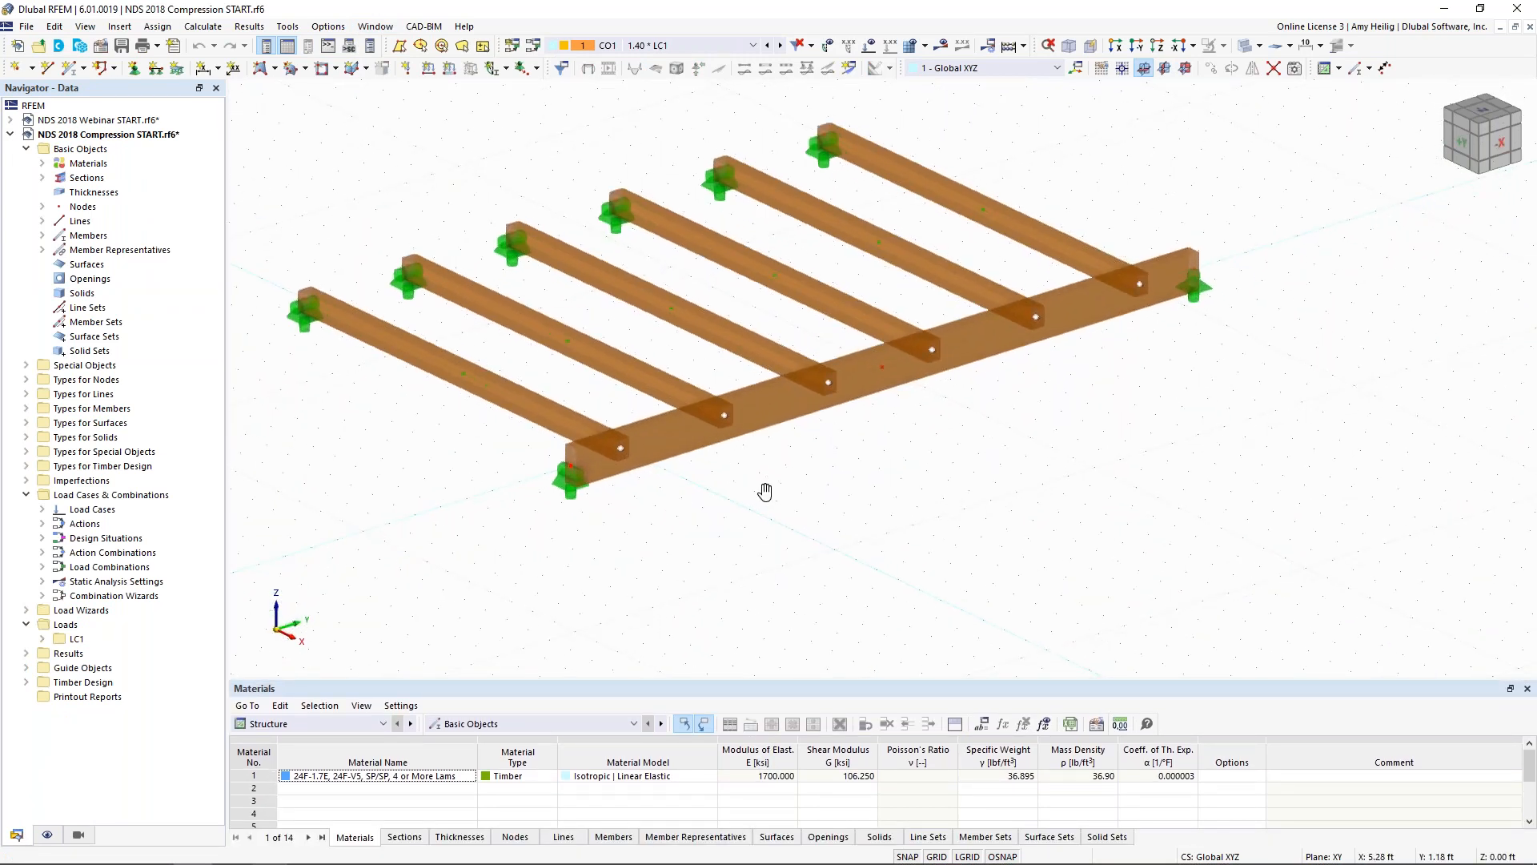
Examine the girder and joists from several angles and compare the solid and wireframe display of the members
{"action": "left_click", "coordinate": [689, 440]}
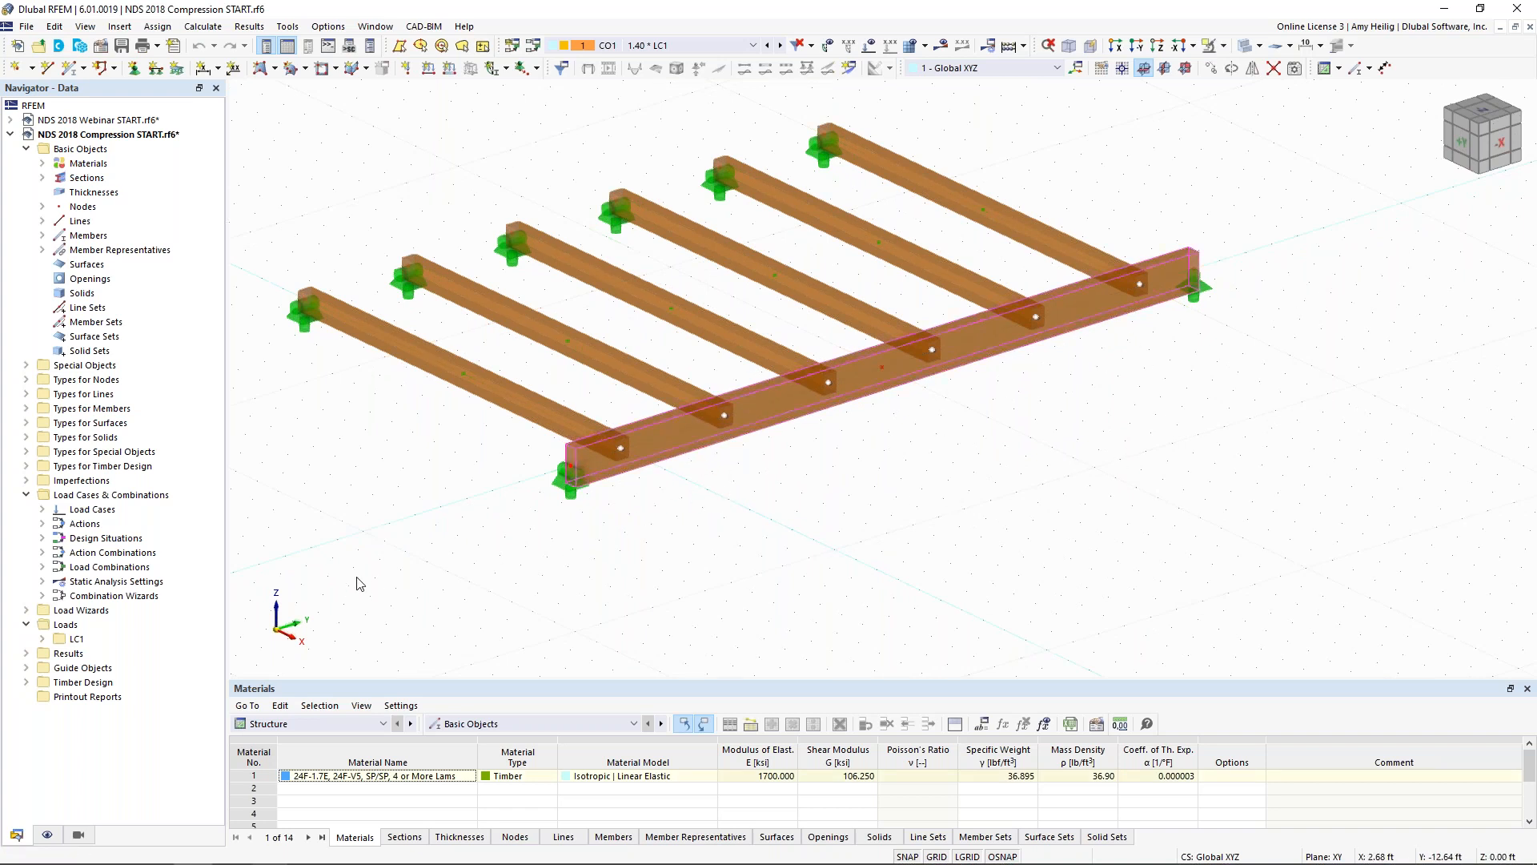
{"action": "left_click", "coordinate": [893, 489]}
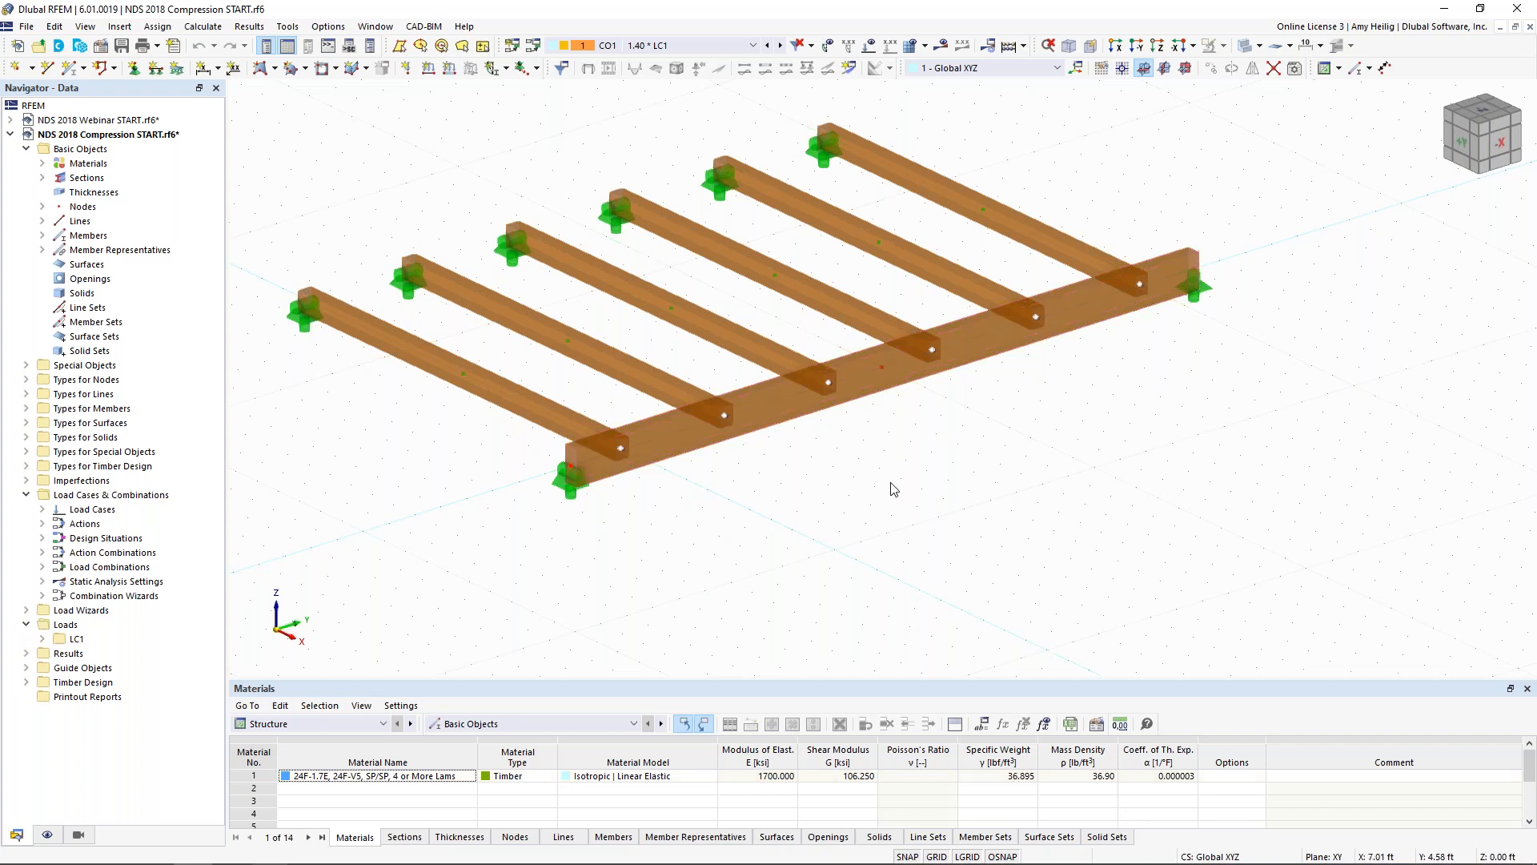
{"action": "middle_click_drag", "start_coordinate": [834, 528], "coordinate": [930, 520], "text": "ctrl"}
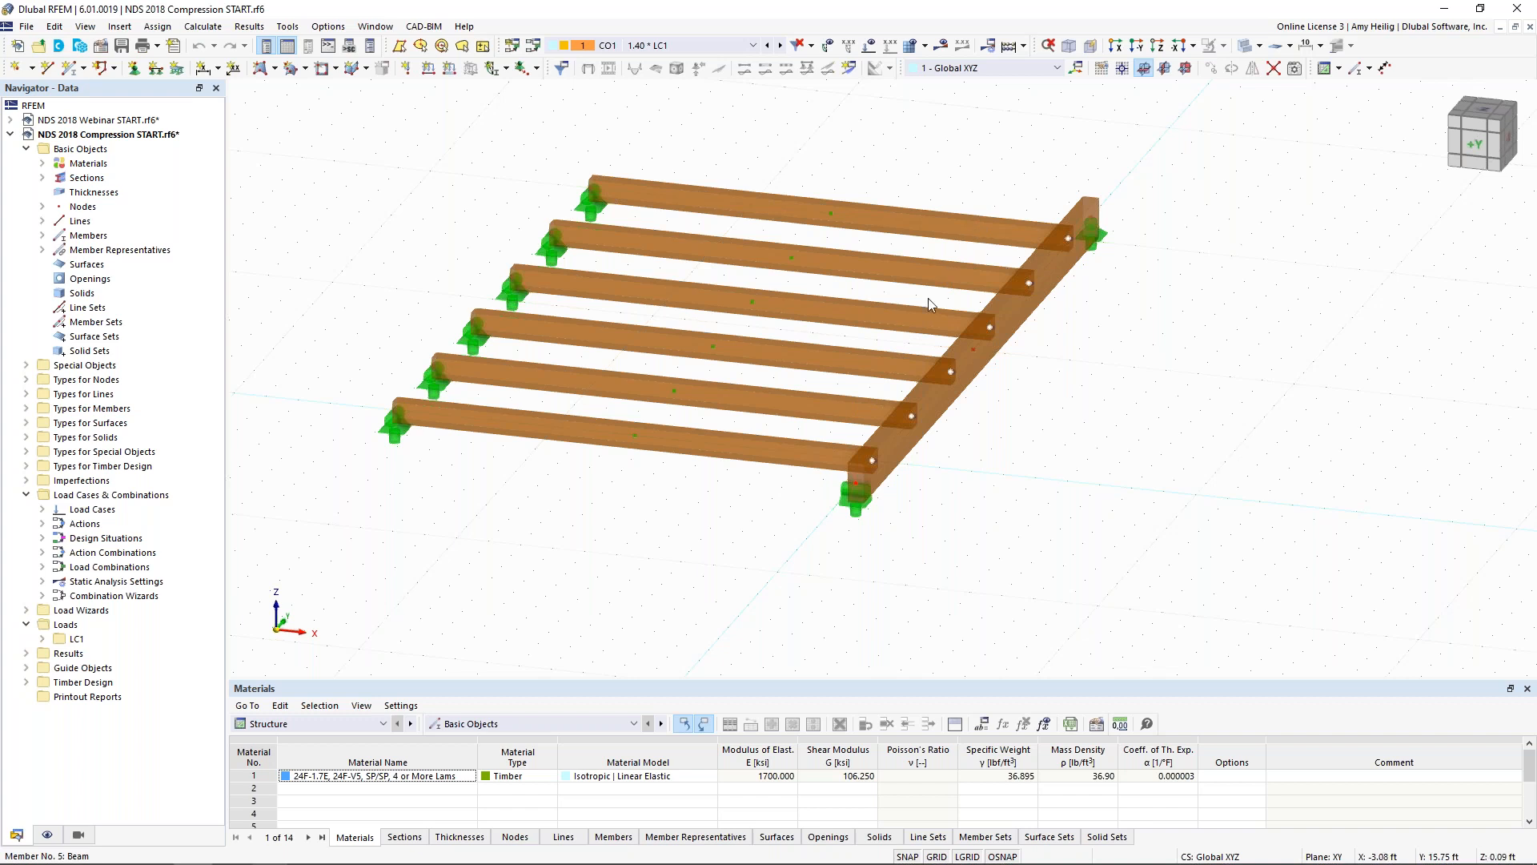
{"action": "middle_click_drag", "start_coordinate": [971, 451], "coordinate": [775, 515], "text": "ctrl"}
{"action": "scroll", "coordinate": [775, 515], "scroll_direction": "up", "scroll_amount": 2}
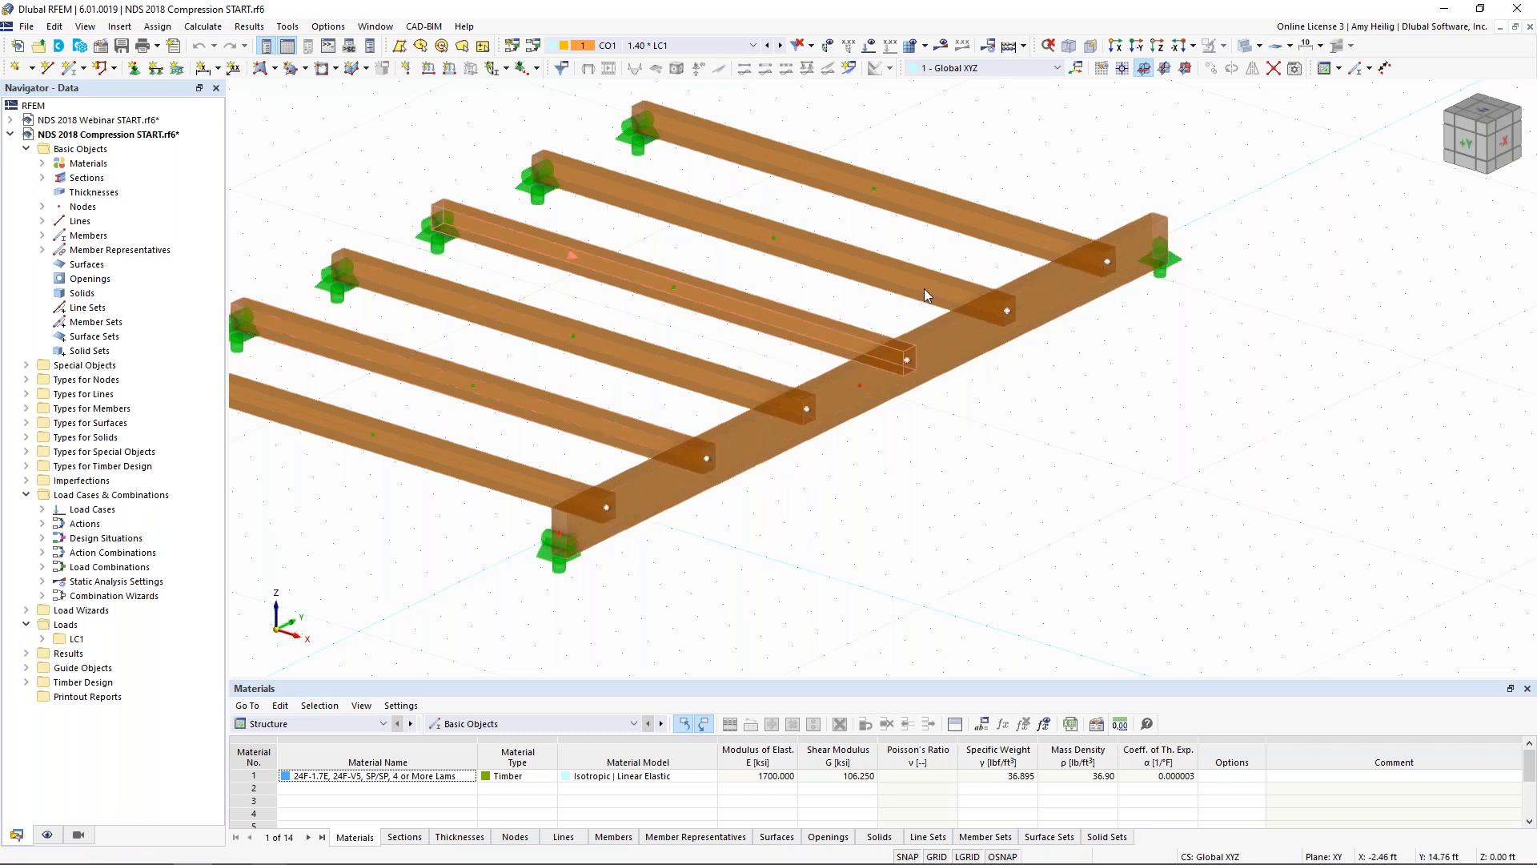
{"action": "left_click", "coordinate": [1245, 47]}
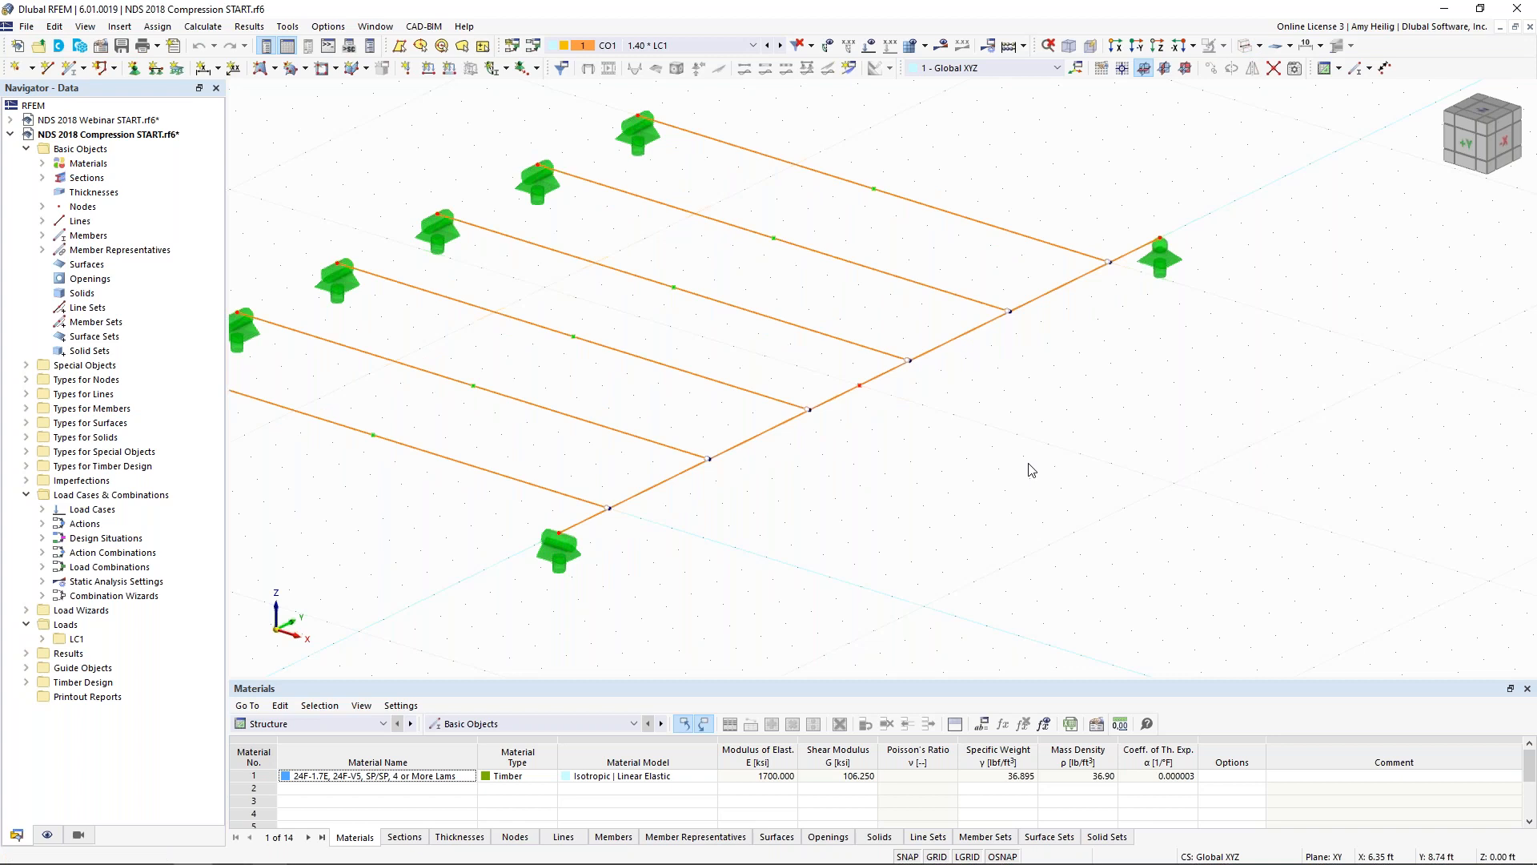
{"action": "left_click", "coordinate": [1245, 46]}
{"action": "left_click", "coordinate": [1246, 48]}
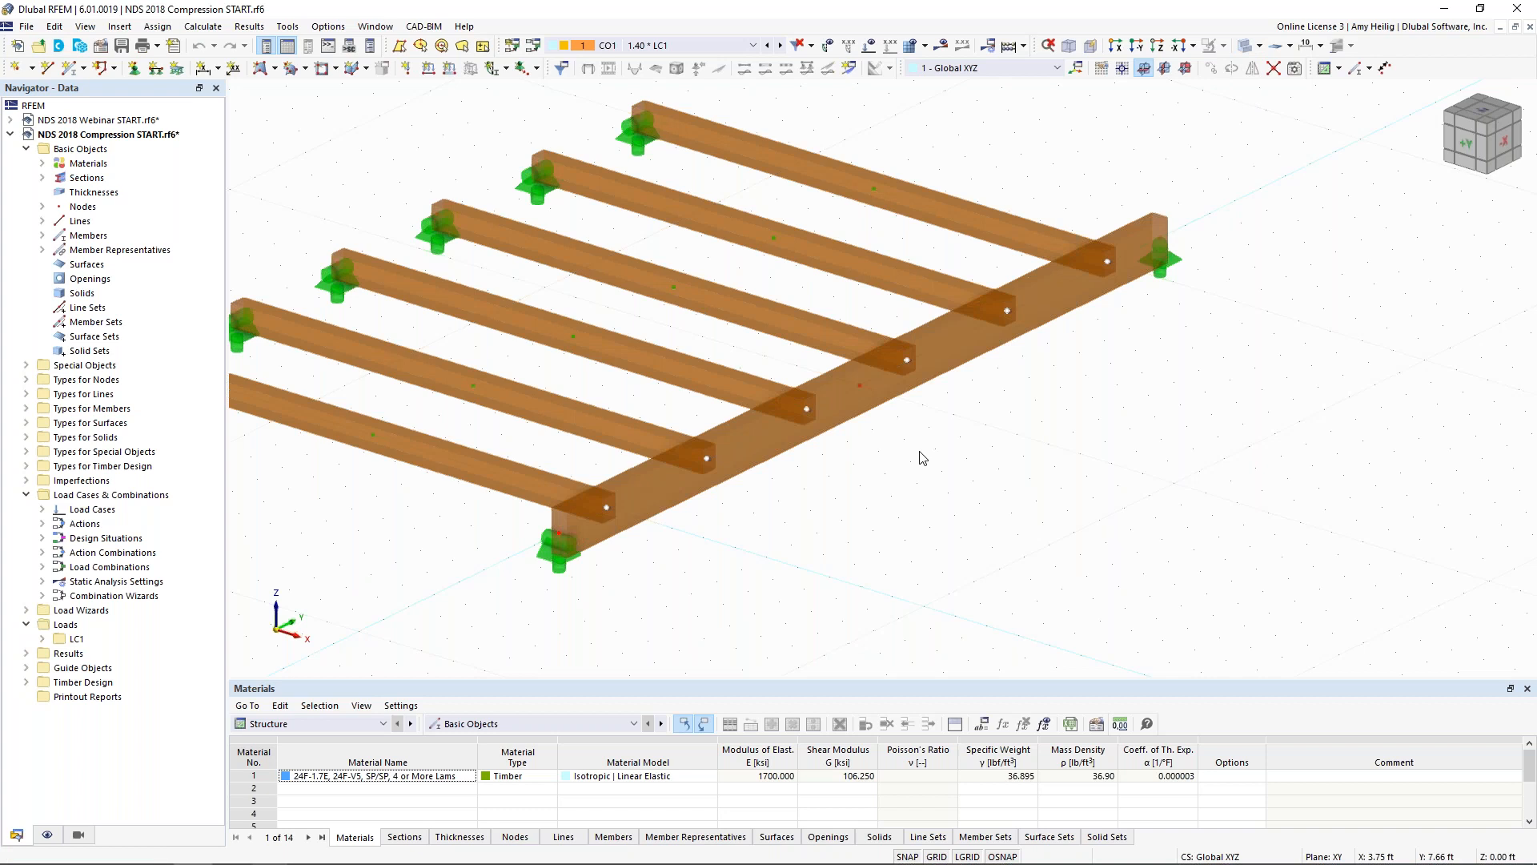
{"action": "left_click", "coordinate": [1245, 47]}
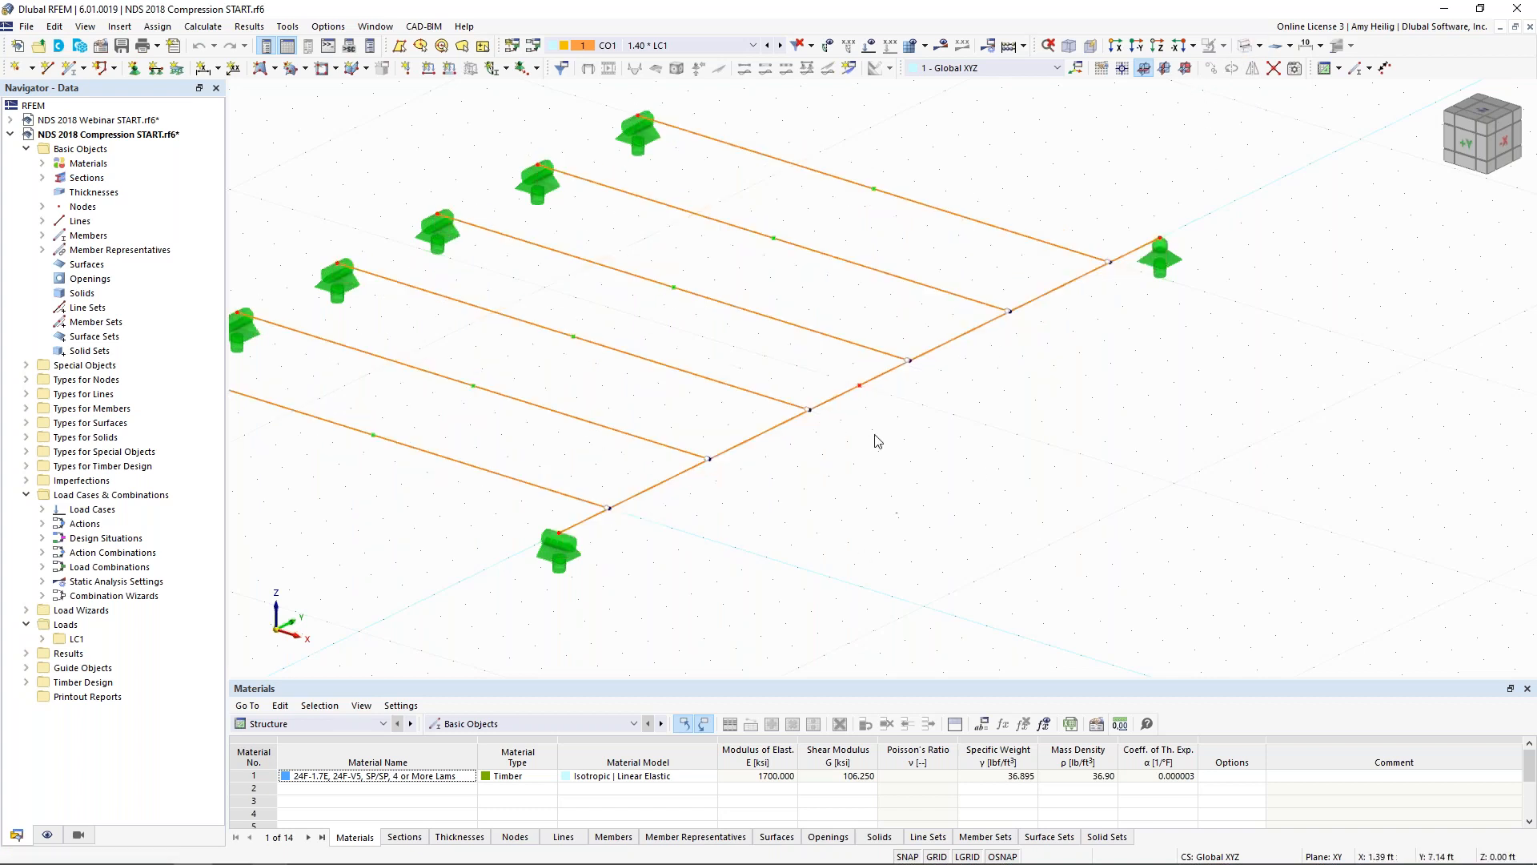
{"action": "left_click", "coordinate": [1248, 51]}
{"action": "left_click", "coordinate": [1246, 50]}
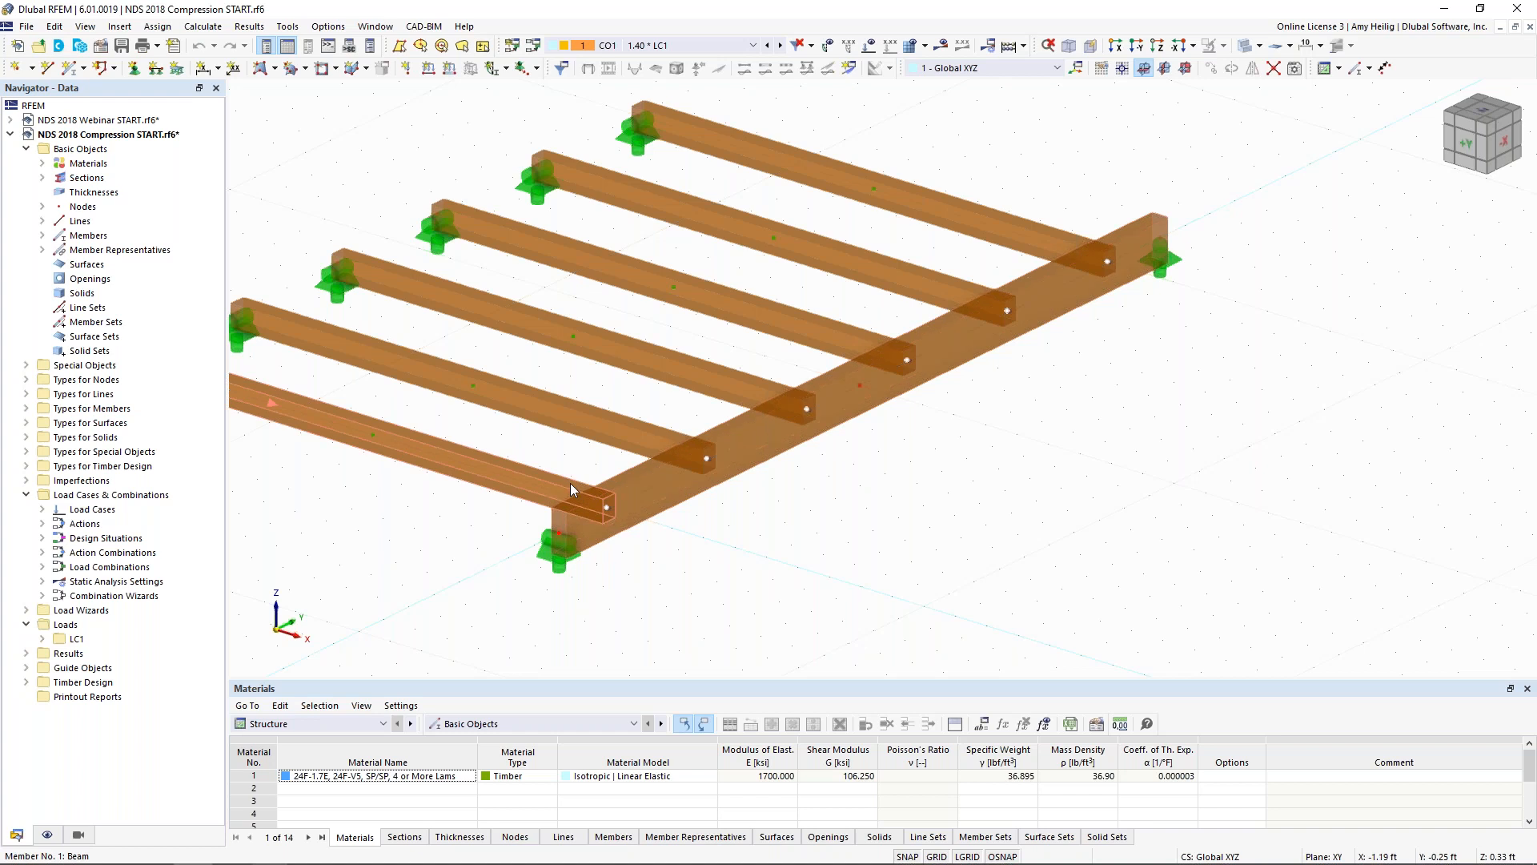
Select all six joists, members 1-6, and open their design supports and deflection settings for editing
{"action": "middle_click_drag", "start_coordinate": [940, 490], "coordinate": [857, 538], "text": "ctrl"}
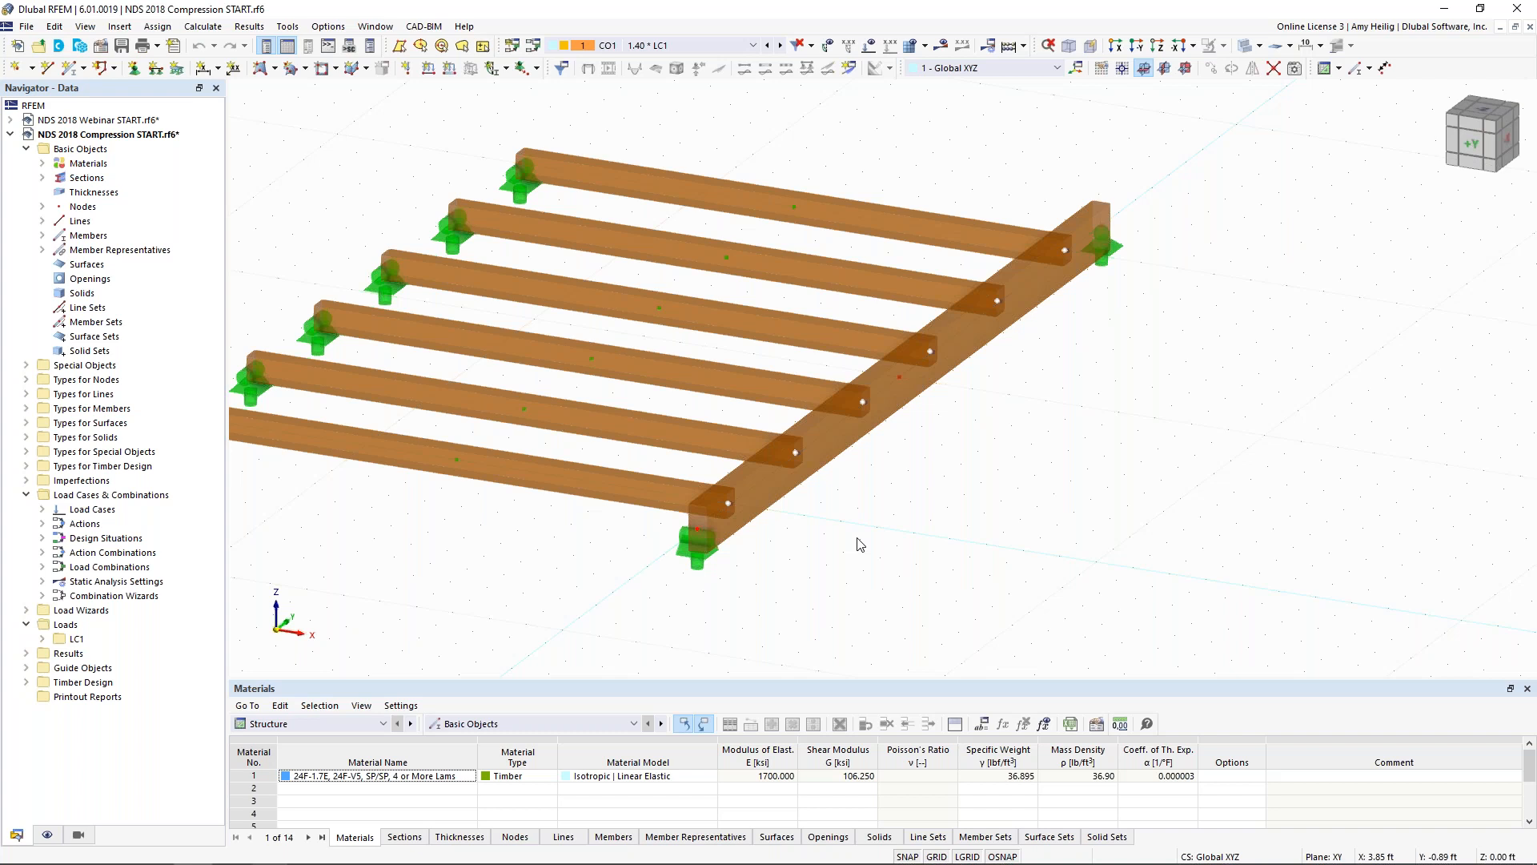
{"action": "middle_click_drag", "start_coordinate": [971, 426], "coordinate": [869, 515], "text": "ctrl"}
{"action": "left_click_drag", "start_coordinate": [849, 551], "coordinate": [770, 195]}
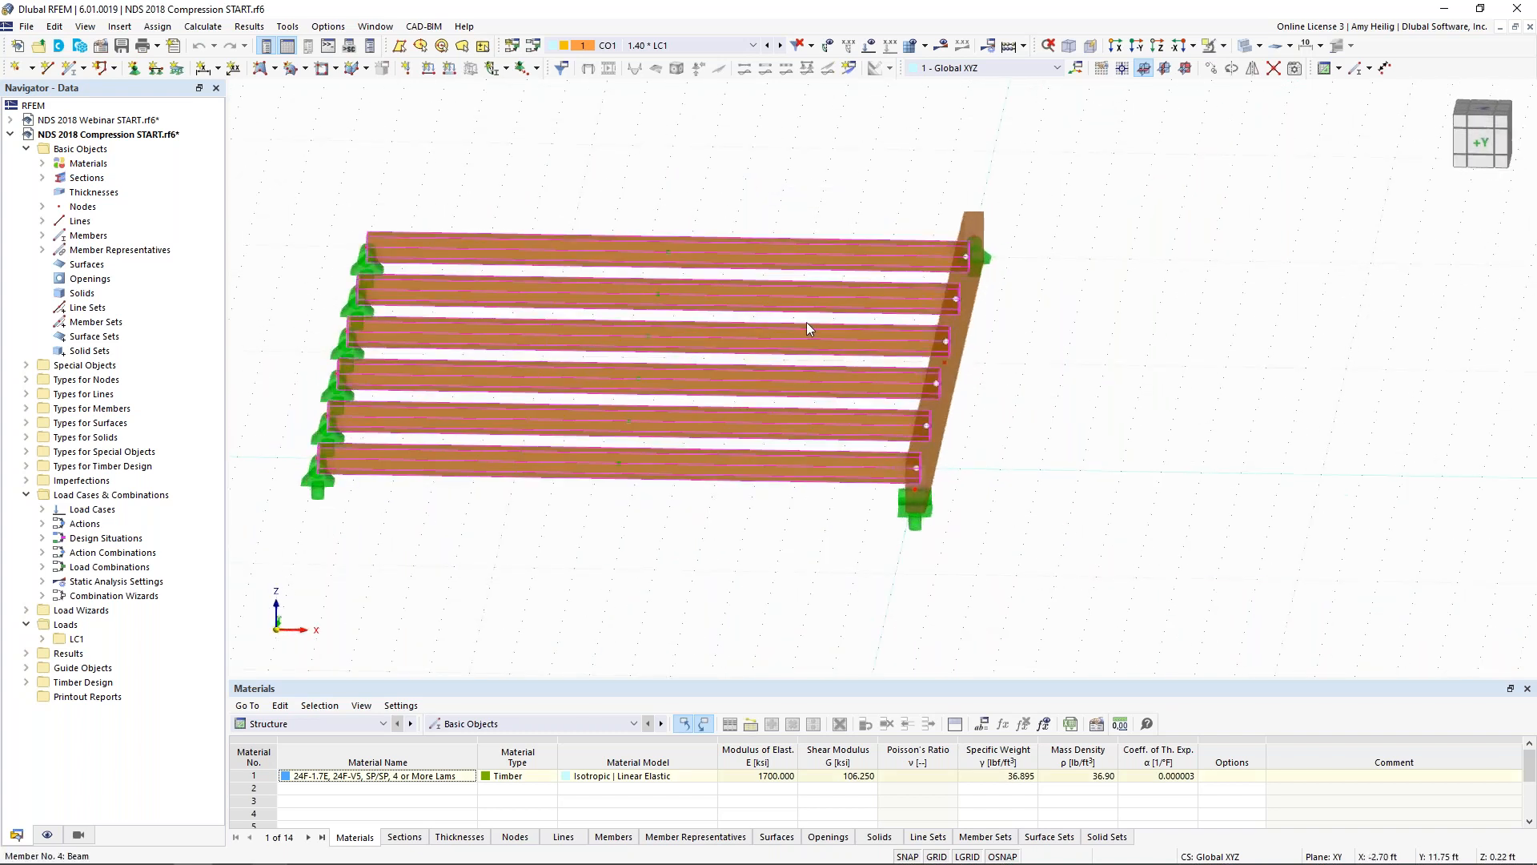
{"action": "double_click", "coordinate": [783, 252]}
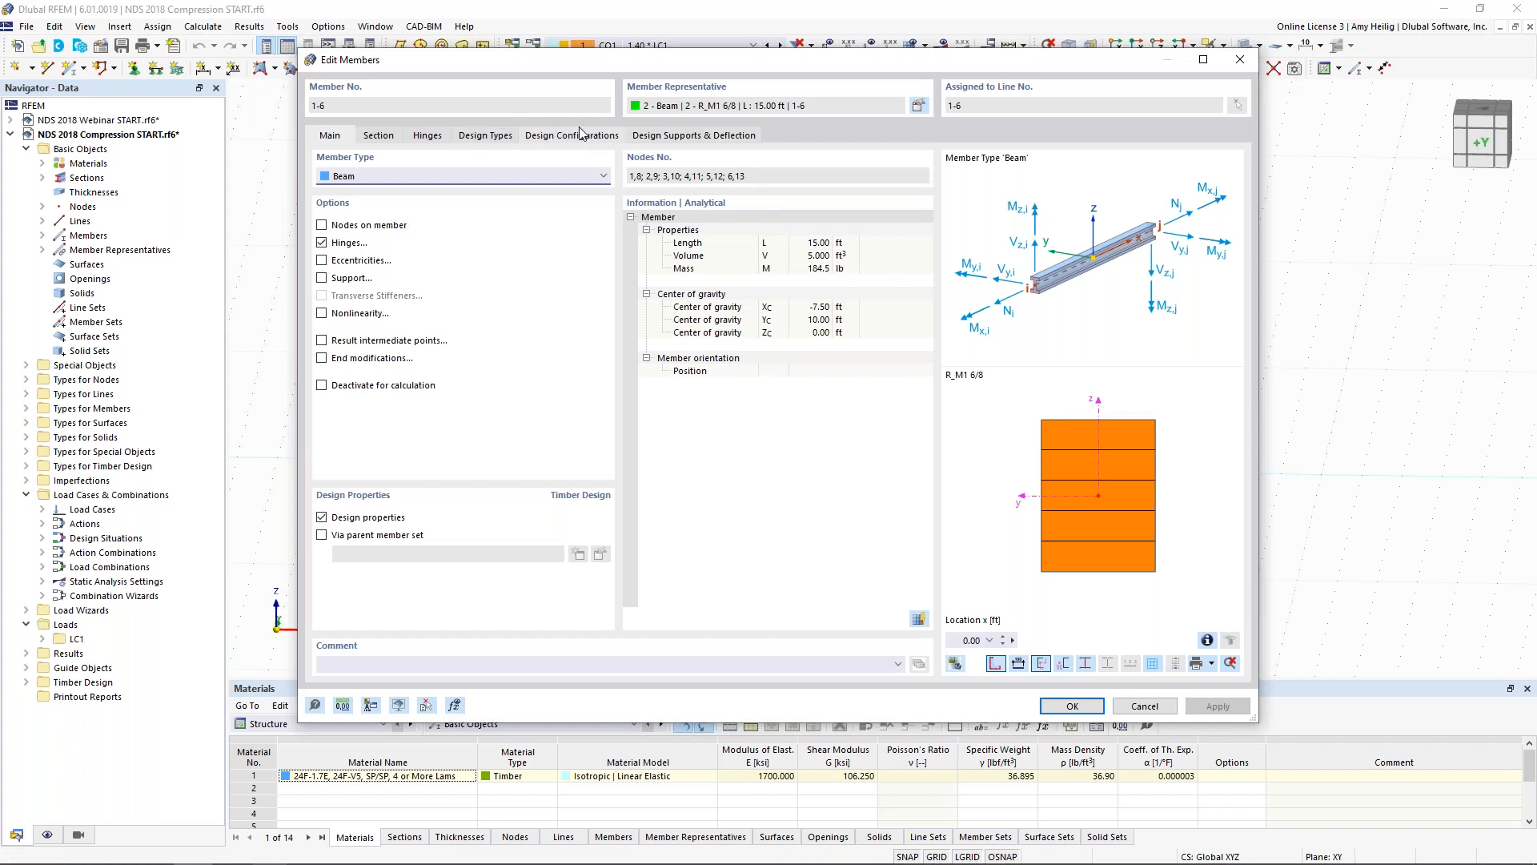
{"action": "left_click", "coordinate": [651, 137]}
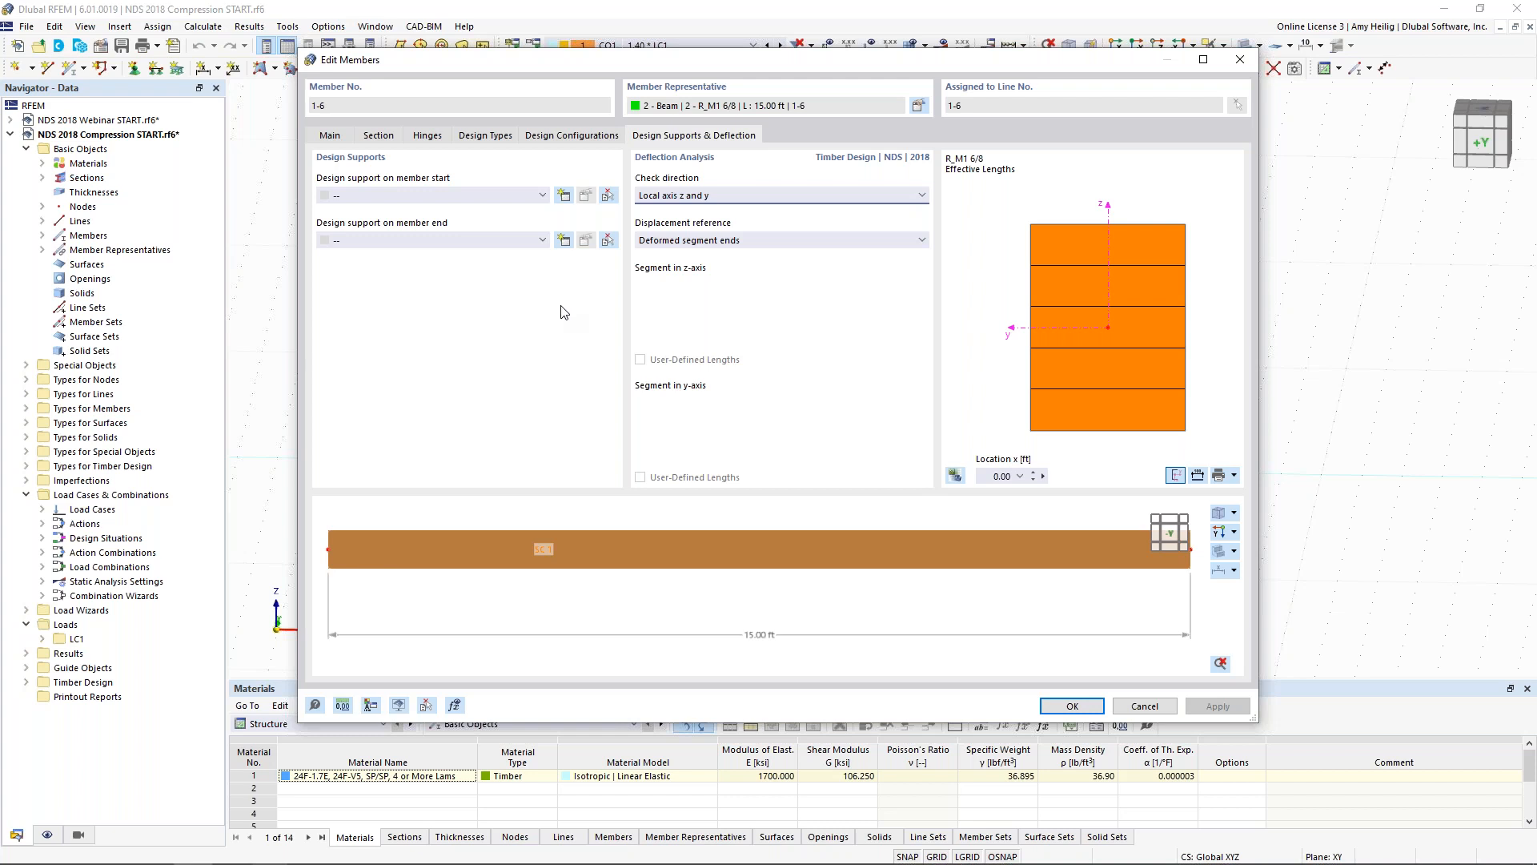
Switch to the presentation and show the slide on compression perpendicular to the grain
{"action": "key", "text": "super+Tab"}
{"action": "left_click", "coordinate": [261, 442]}
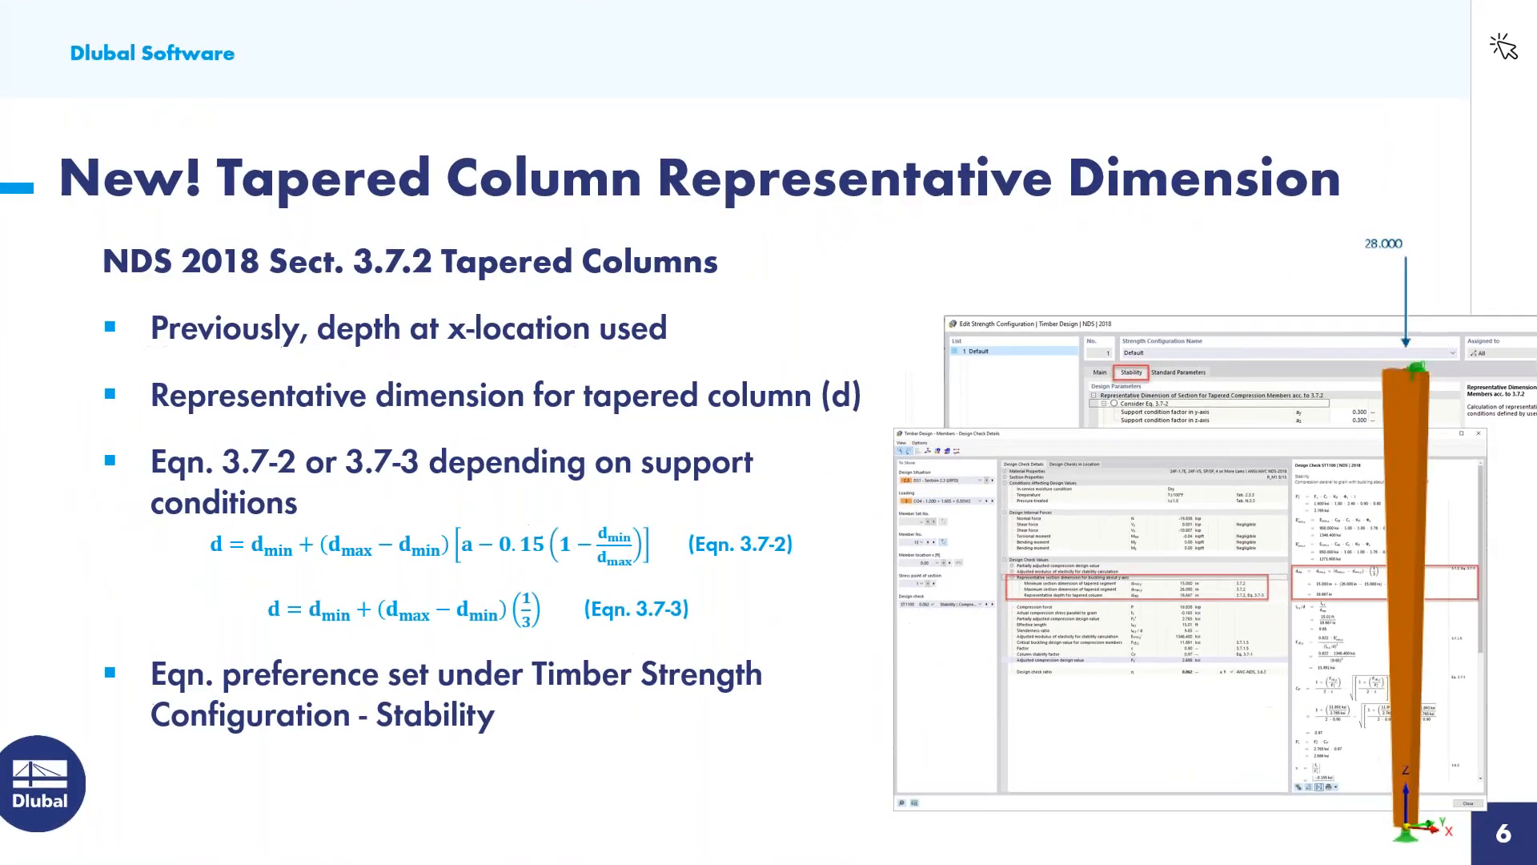
{"action": "key", "text": "Right"}
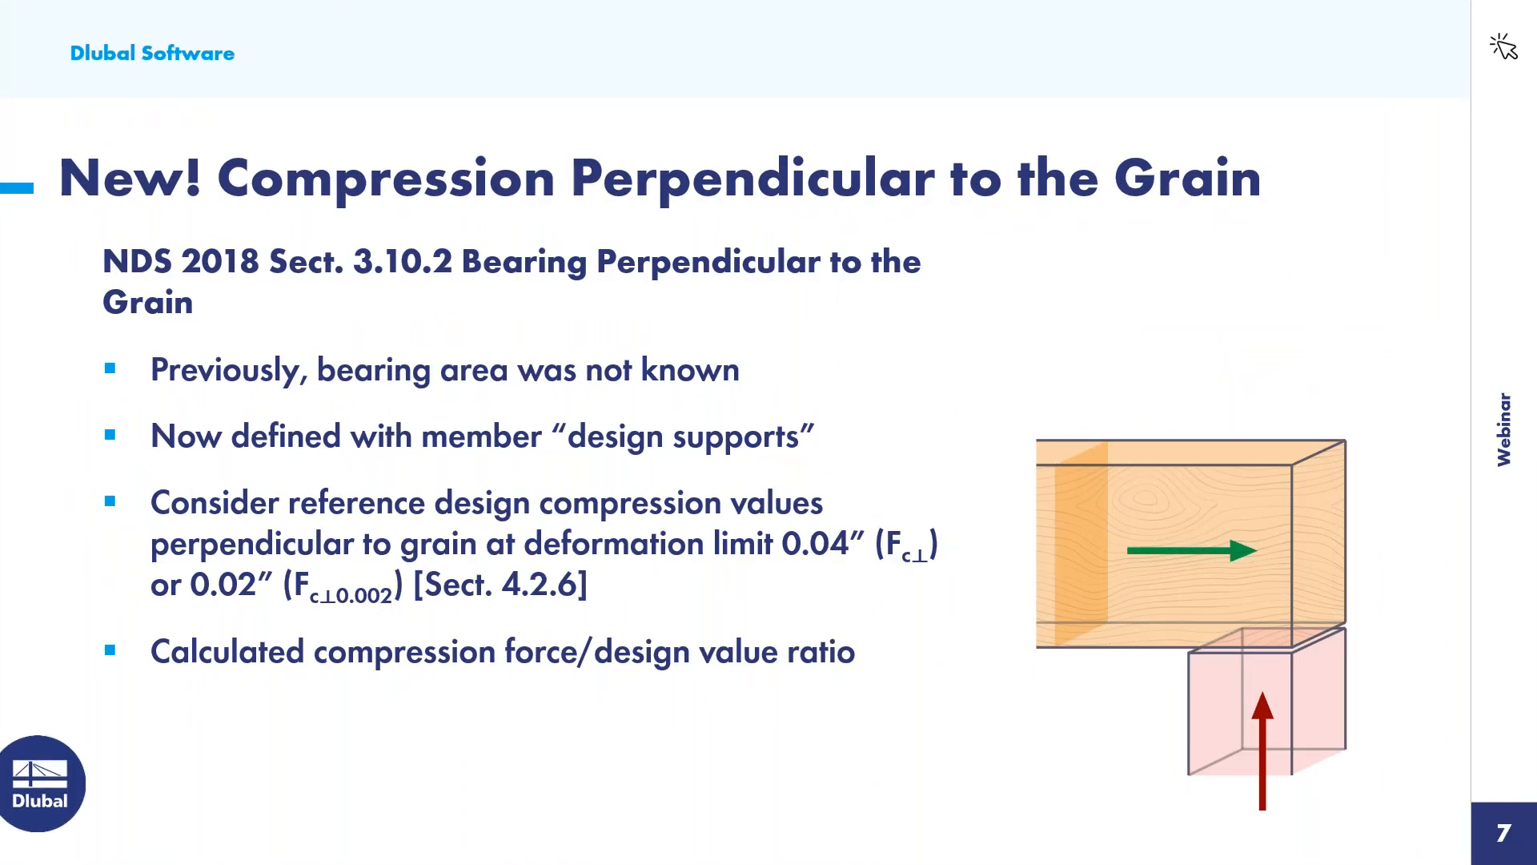
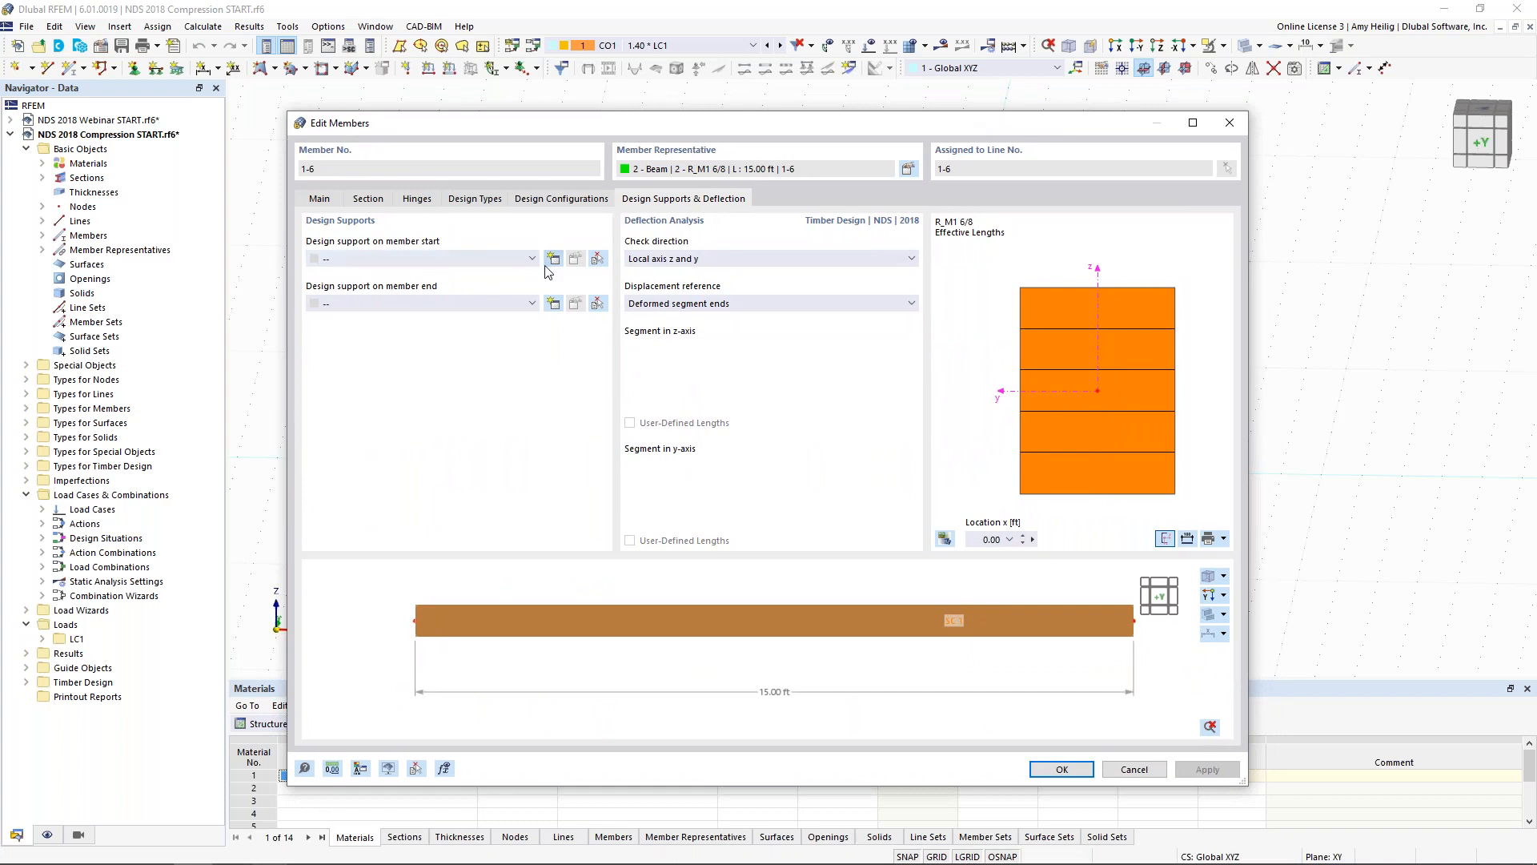
Create a timber design support named "Joist 3 in." with a support length of 3 in in the z-axis
{"action": "left_click", "coordinate": [553, 258]}
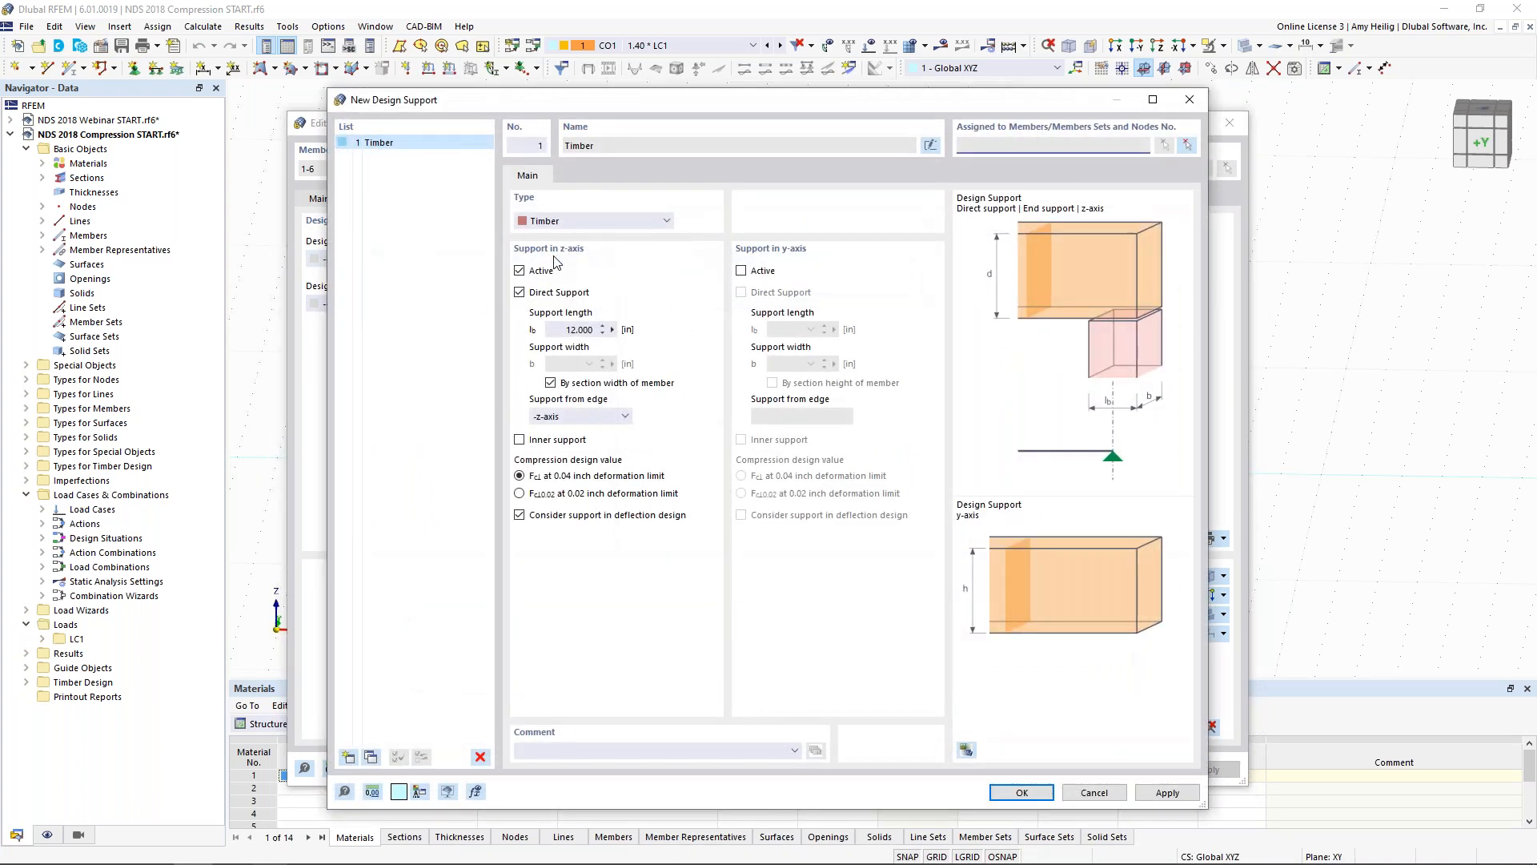
{"action": "left_click", "coordinate": [929, 144]}
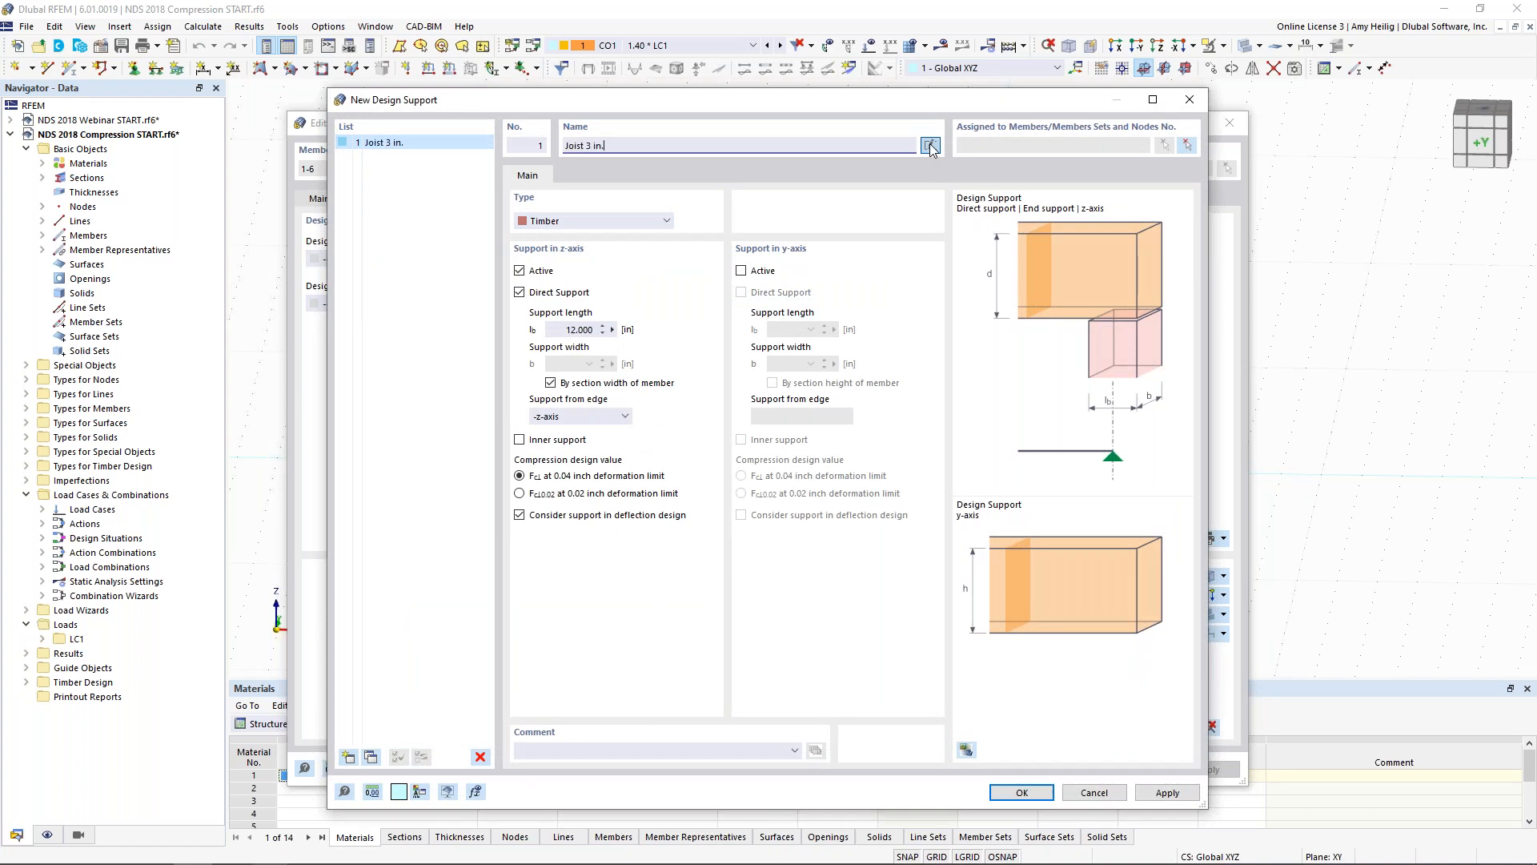
{"action": "left_click", "coordinate": [579, 329]}
{"action": "type", "text": "3."}
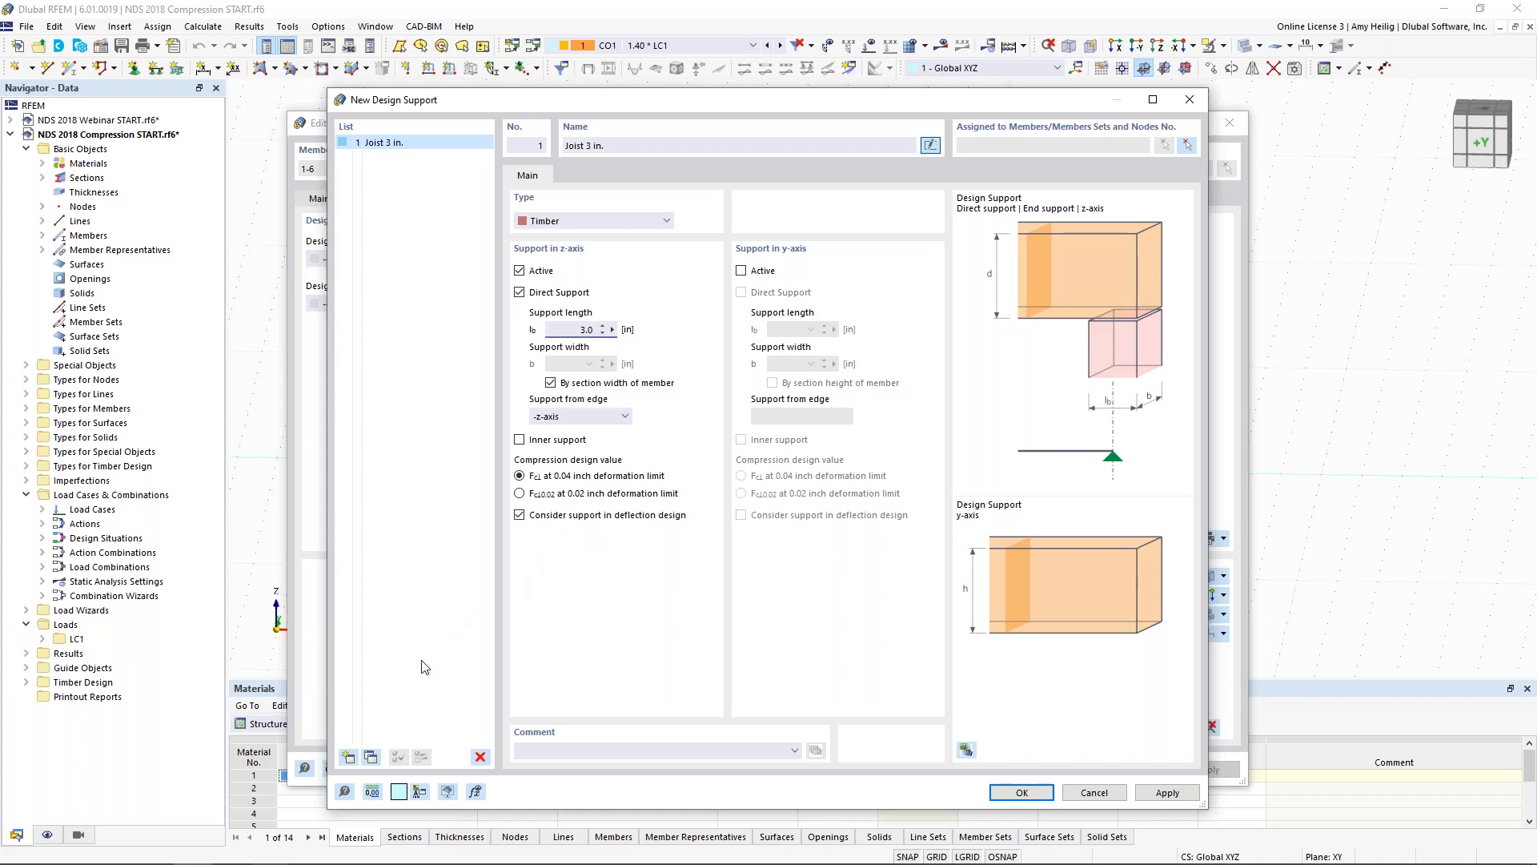
Copy the 3 in. design support as "Joist 6 in." with a support length of 6 in
{"action": "left_click", "coordinate": [371, 757]}
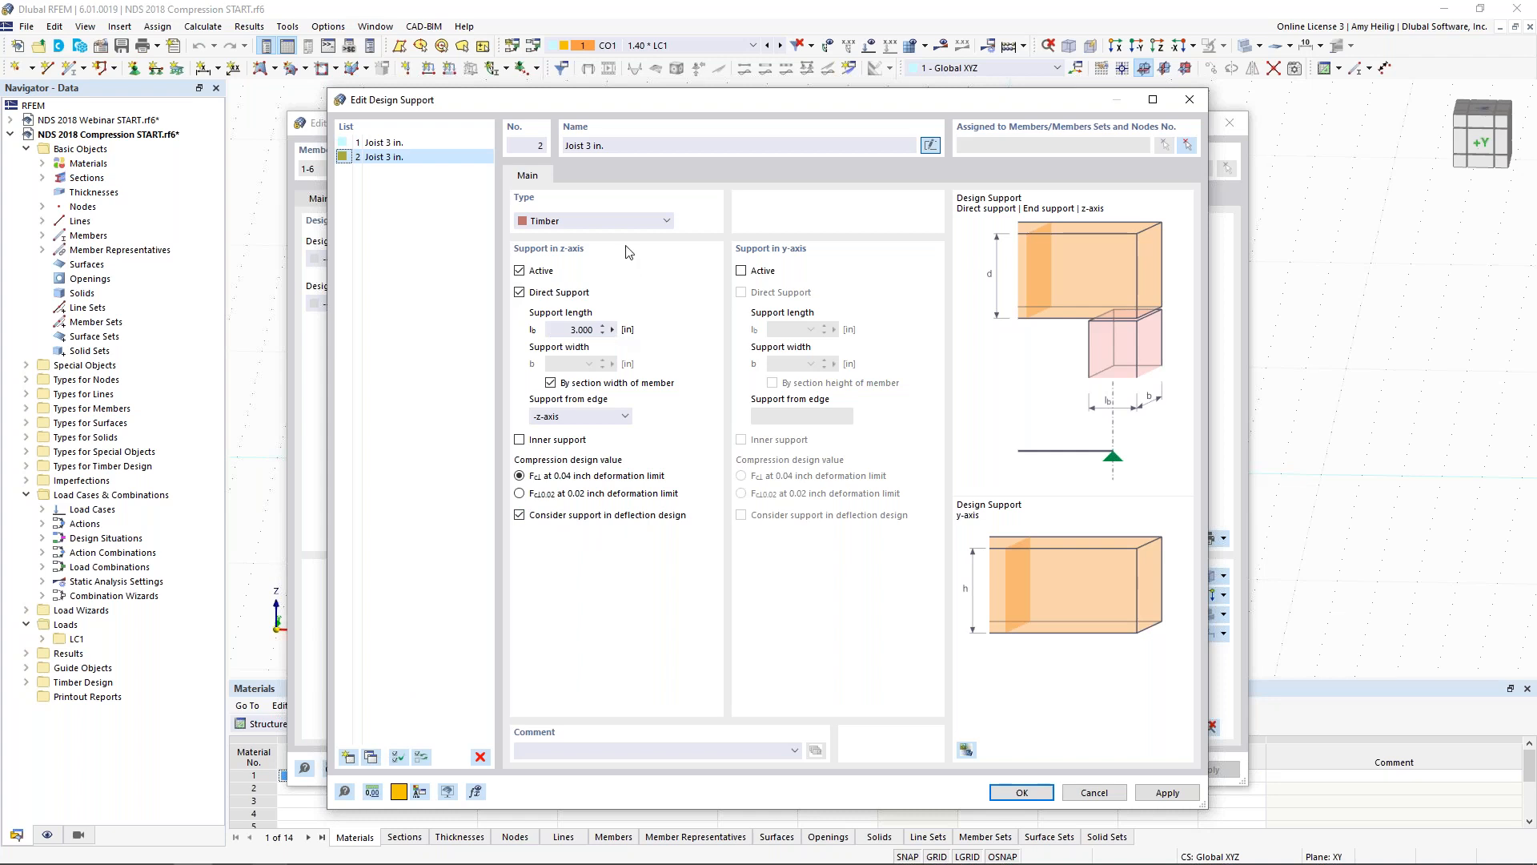
{"action": "left_click", "coordinate": [595, 145]}
{"action": "type", "text": "6"}
{"action": "left_click", "coordinate": [593, 329]}
{"action": "type", "text": "6"}
{"action": "left_click", "coordinate": [1021, 792]}
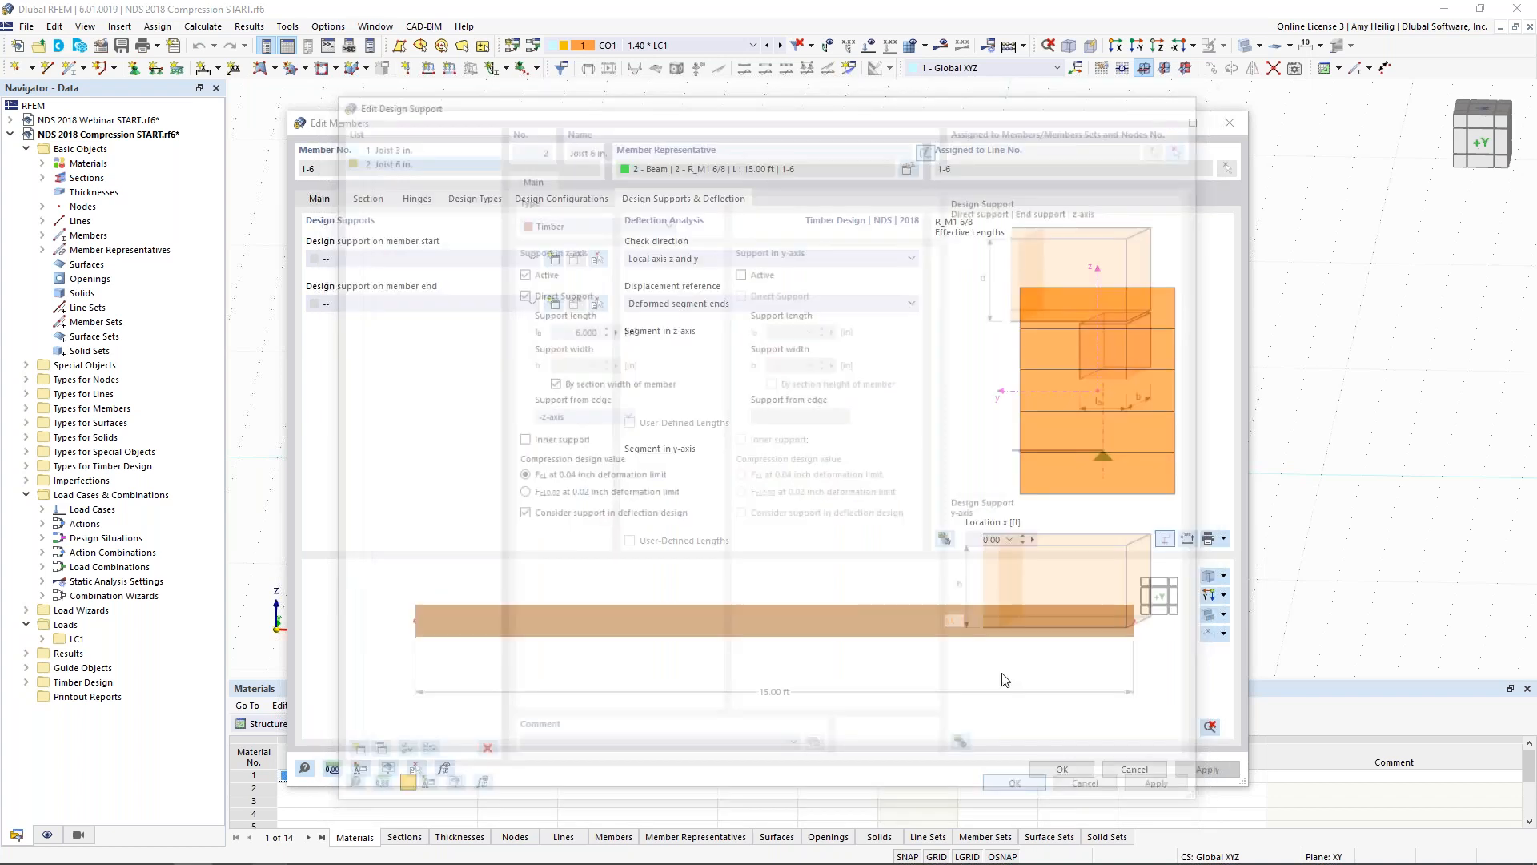
Assign the "Joist 3 in." design support to the joists' member start and "Joist 6 in." to their member end
{"action": "left_click", "coordinate": [525, 262]}
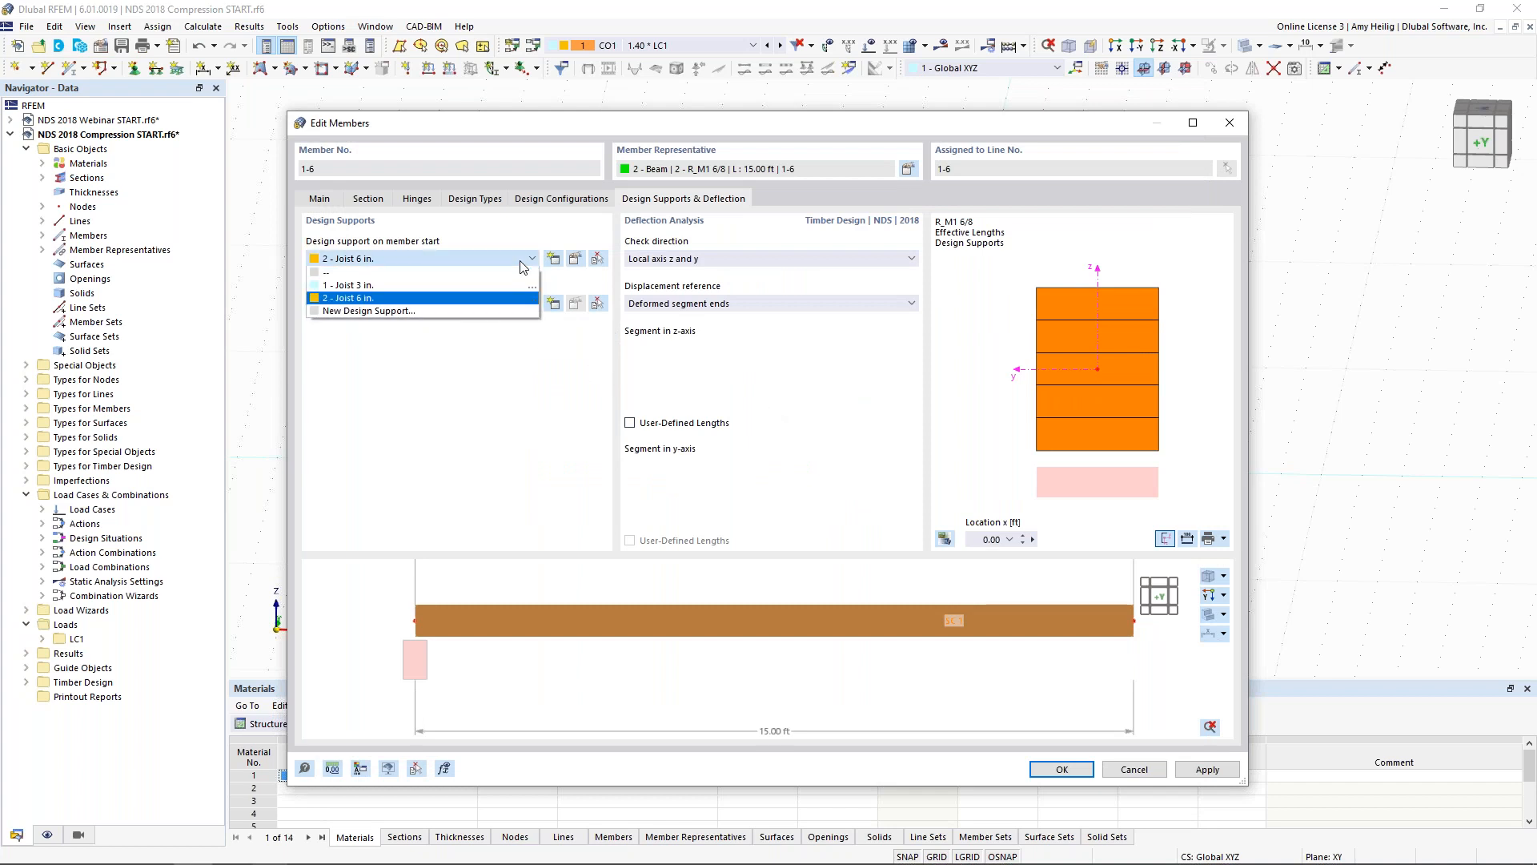
{"action": "left_click", "coordinate": [491, 287]}
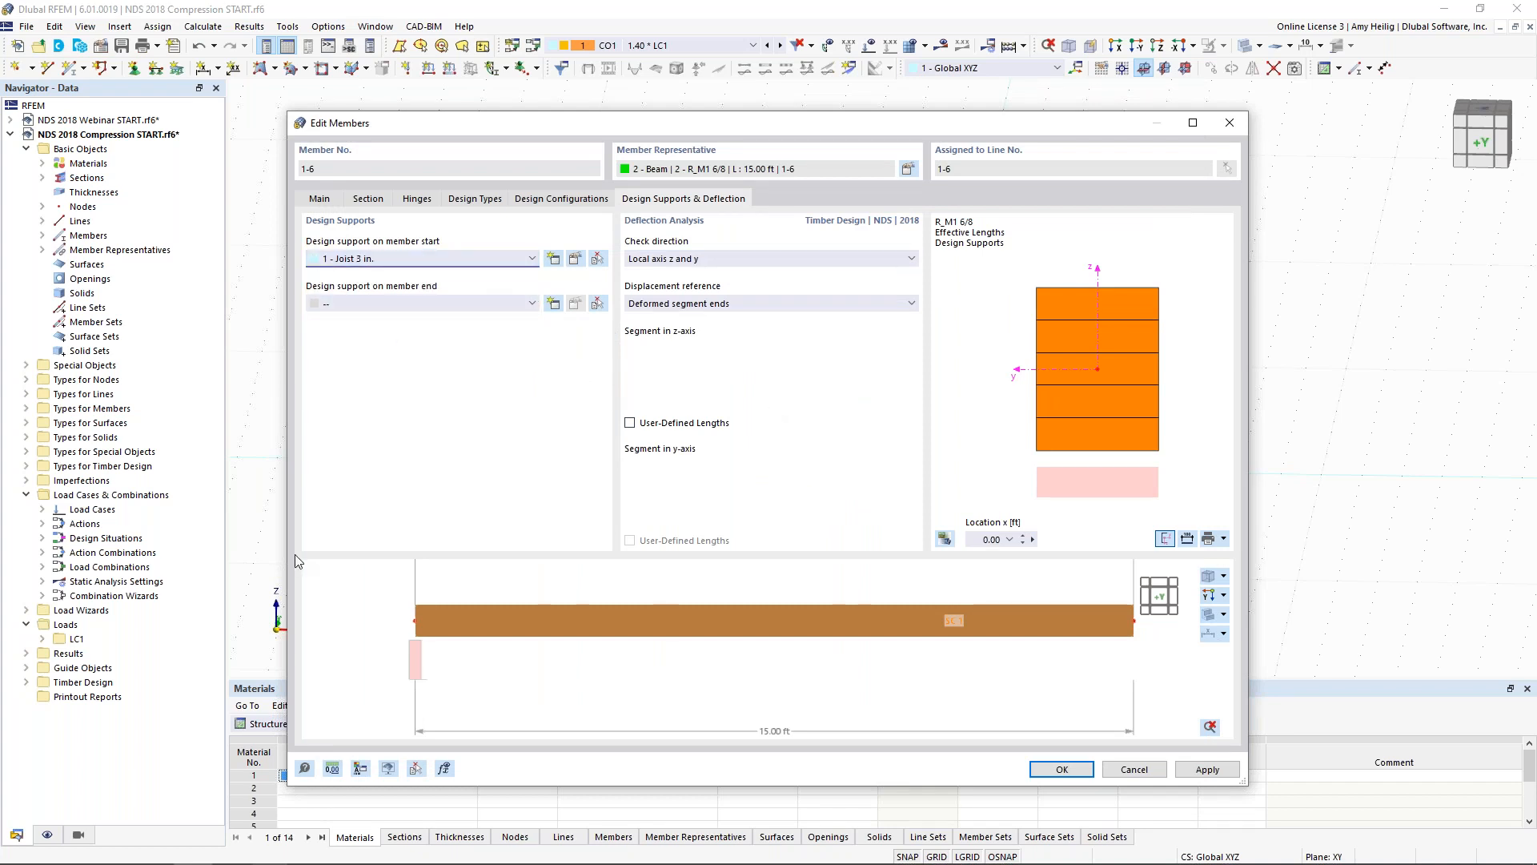
{"action": "mouse_move", "coordinate": [451, 115]}
{"action": "left_mouse_down"}
{"action": "mouse_move", "coordinate": [441, 420]}
{"action": "mouse_move", "coordinate": [404, 422]}
{"action": "mouse_move", "coordinate": [388, 481]}
{"action": "mouse_move", "coordinate": [473, 202]}
{"action": "mouse_move", "coordinate": [469, 128]}
{"action": "left_mouse_up"}
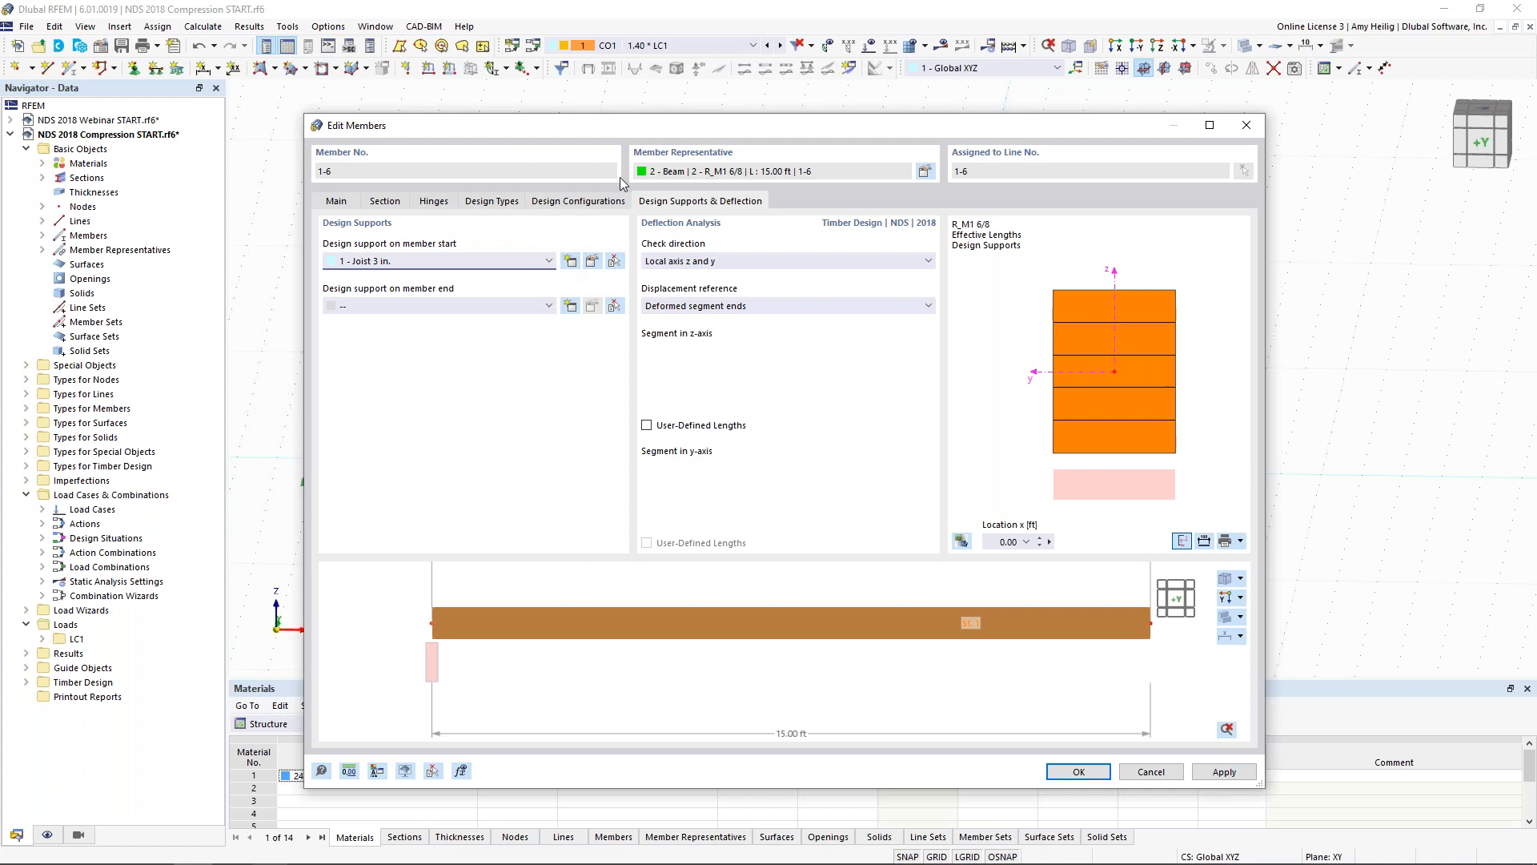
{"action": "left_click_drag", "start_coordinate": [689, 126], "coordinate": [584, 450]}
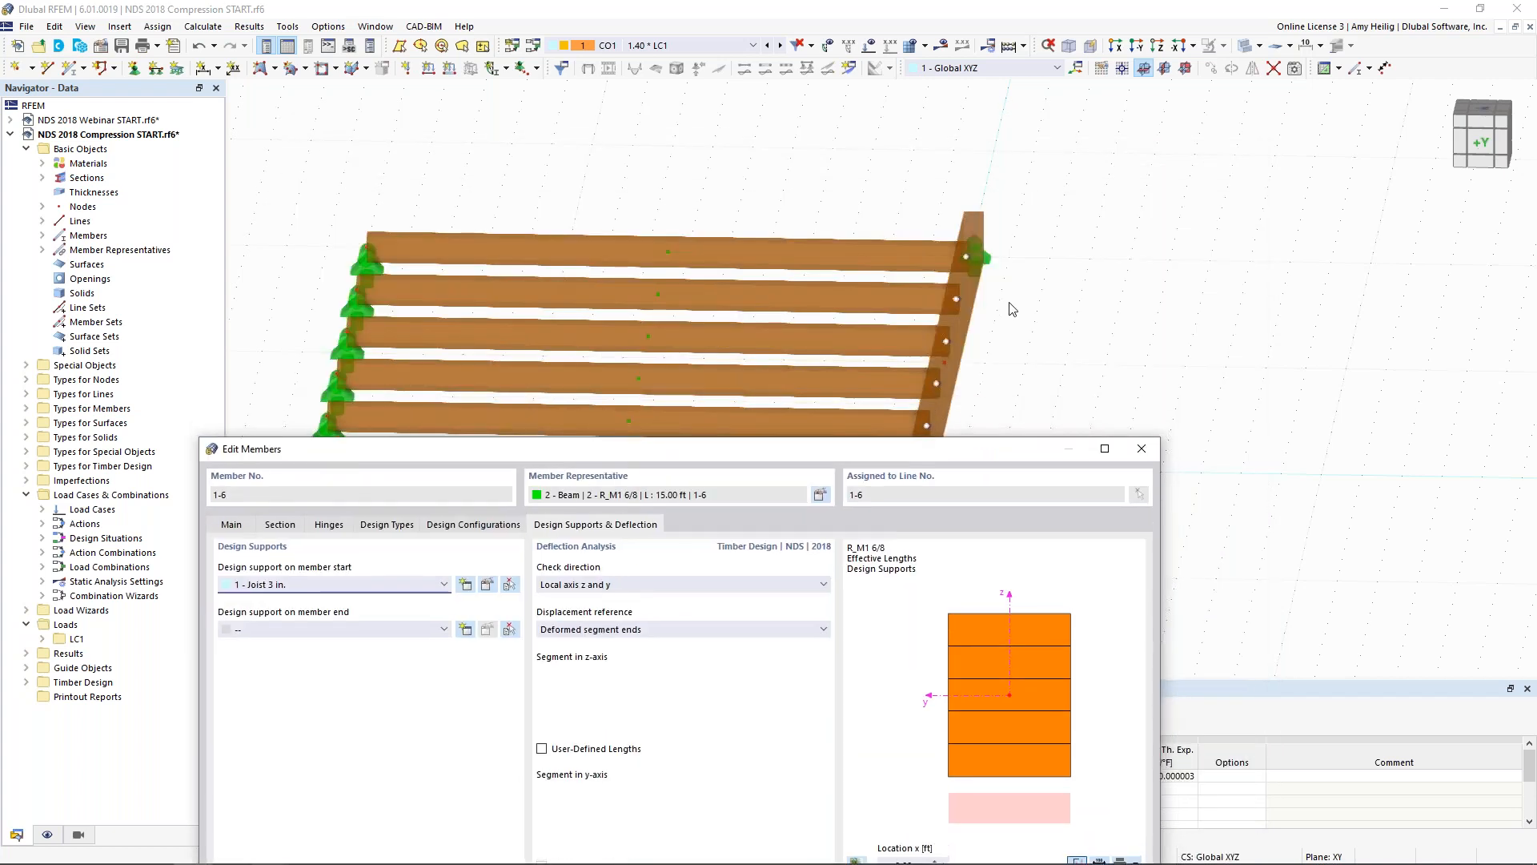
{"action": "left_click_drag", "start_coordinate": [891, 448], "coordinate": [1001, 126]}
{"action": "left_click", "coordinate": [555, 309]}
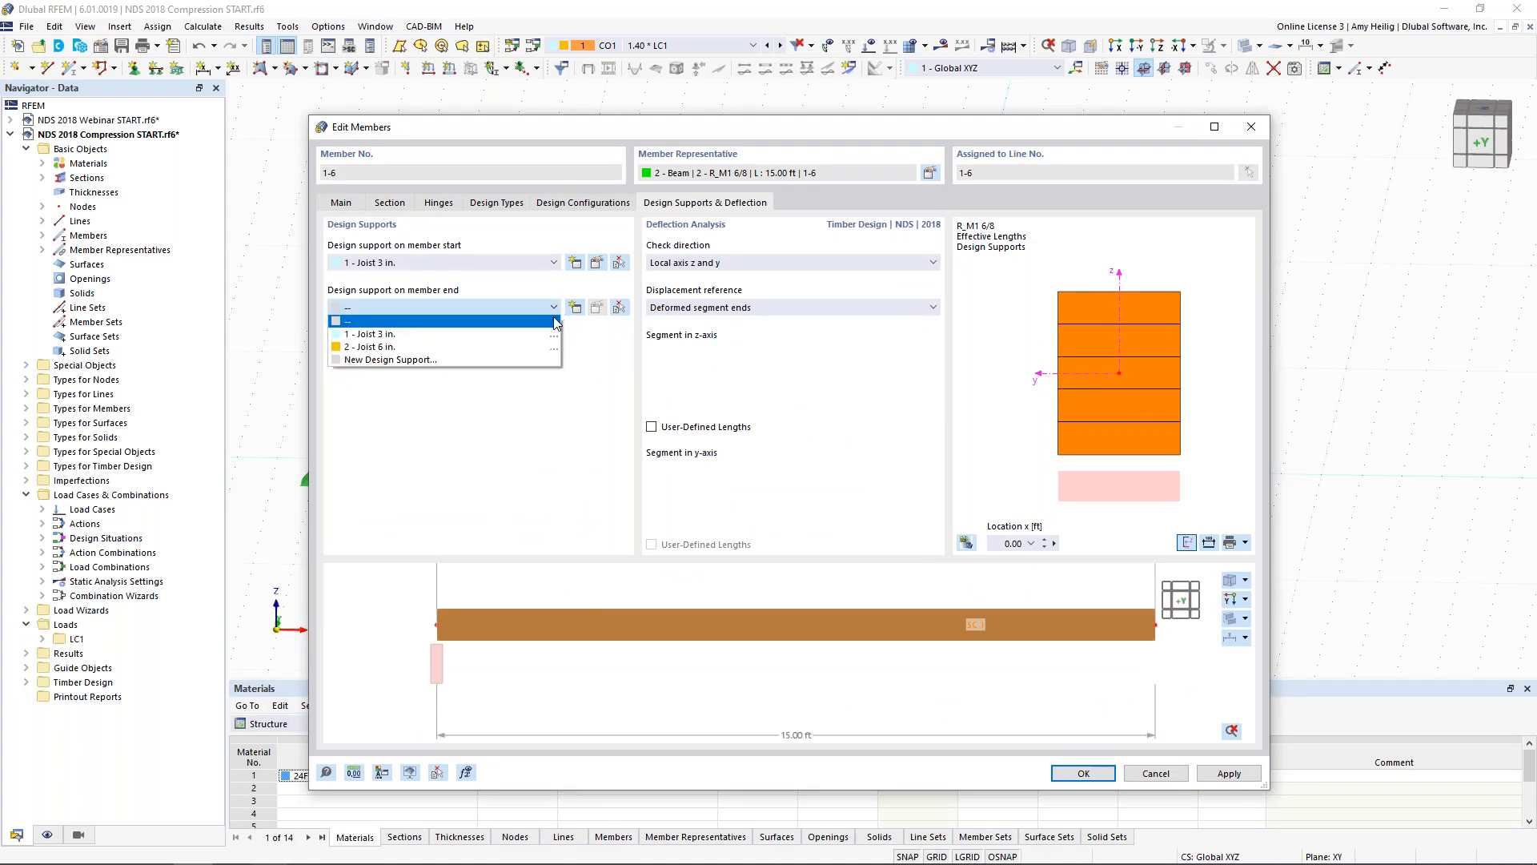
{"action": "left_click", "coordinate": [377, 344]}
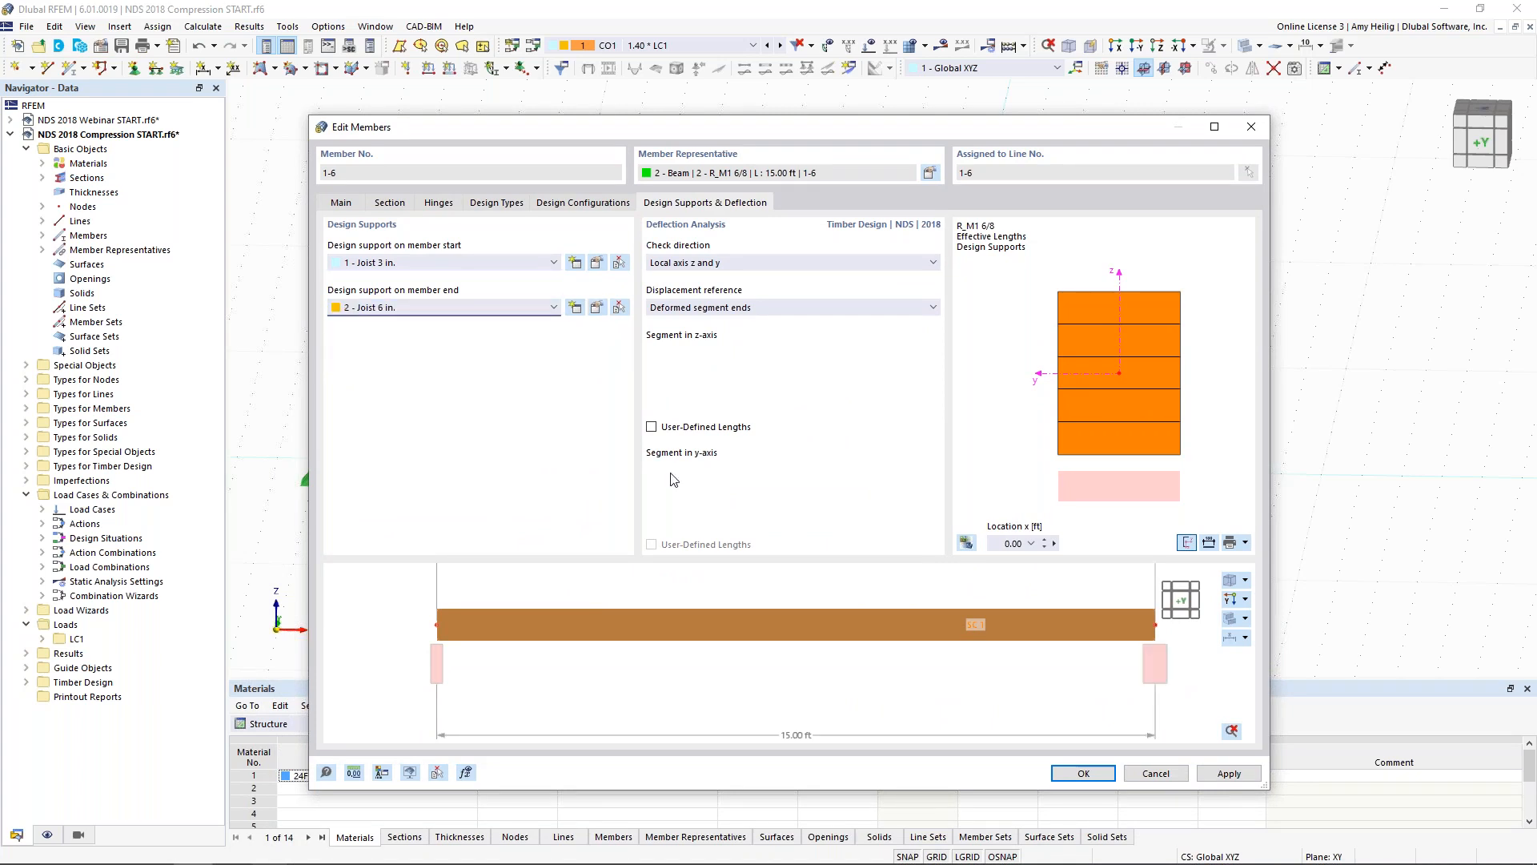
{"action": "scroll", "coordinate": [1011, 651], "scroll_direction": "up", "scroll_amount": 3}
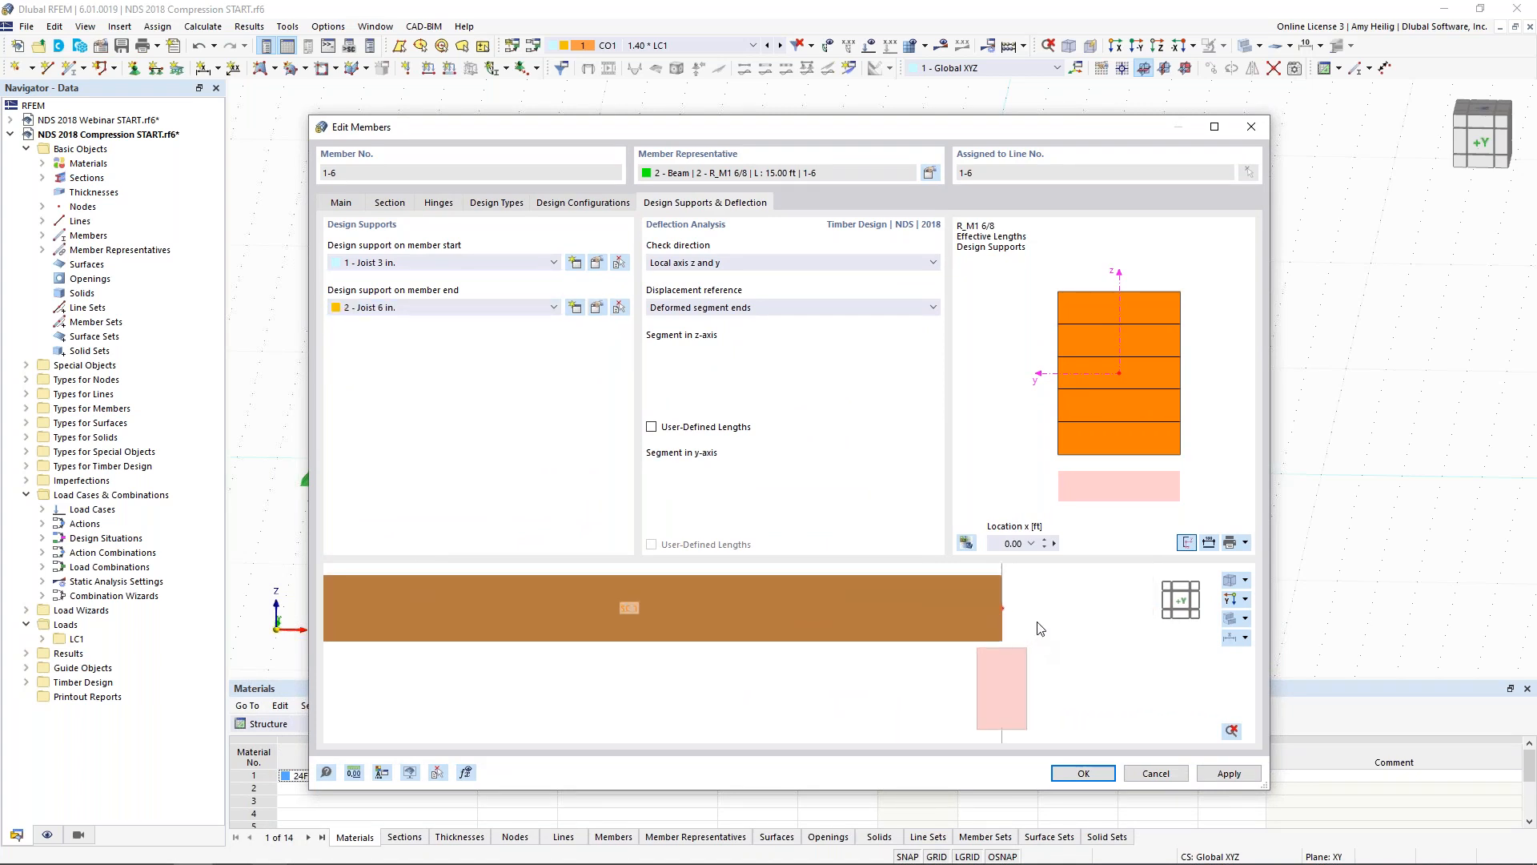
{"action": "scroll", "coordinate": [1033, 648], "scroll_direction": "up", "scroll_amount": 1}
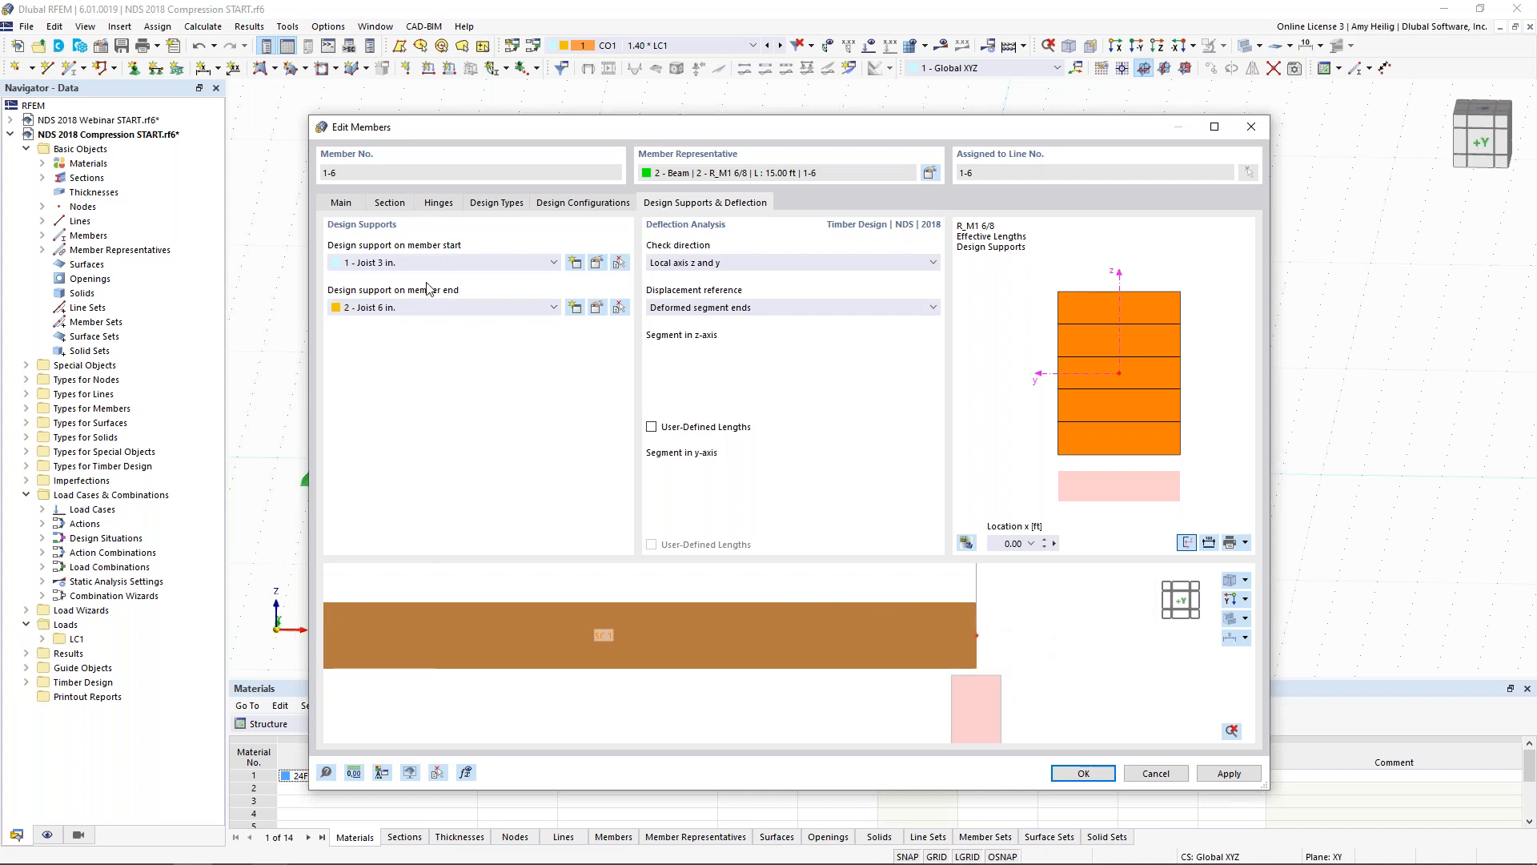
Try an end modification that extends the joists by 0.25 ft at the member end, and remove it
{"action": "left_click", "coordinate": [341, 201]}
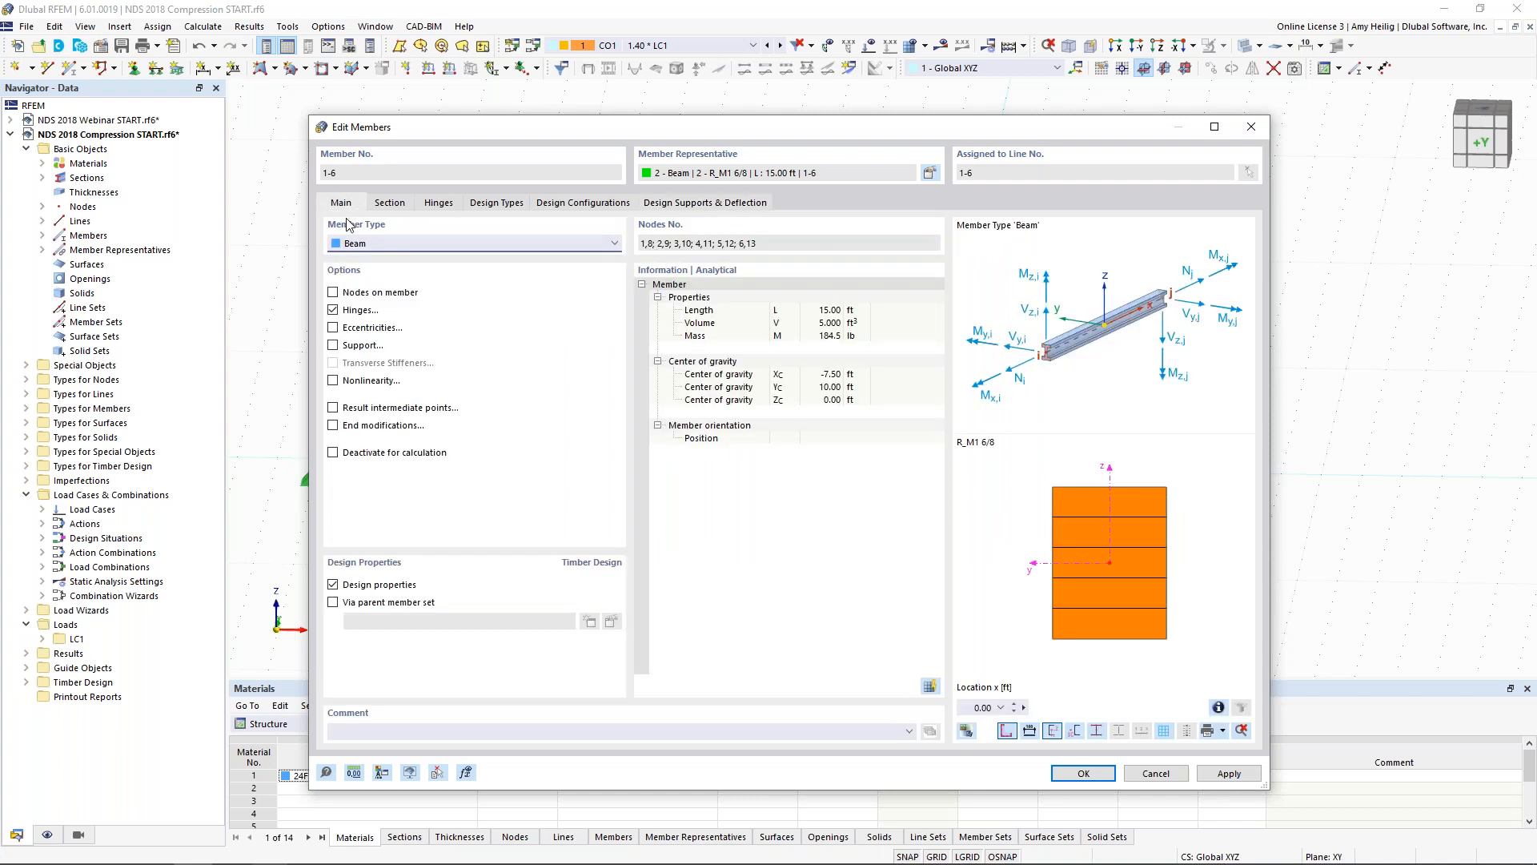
{"action": "left_click", "coordinate": [332, 426]}
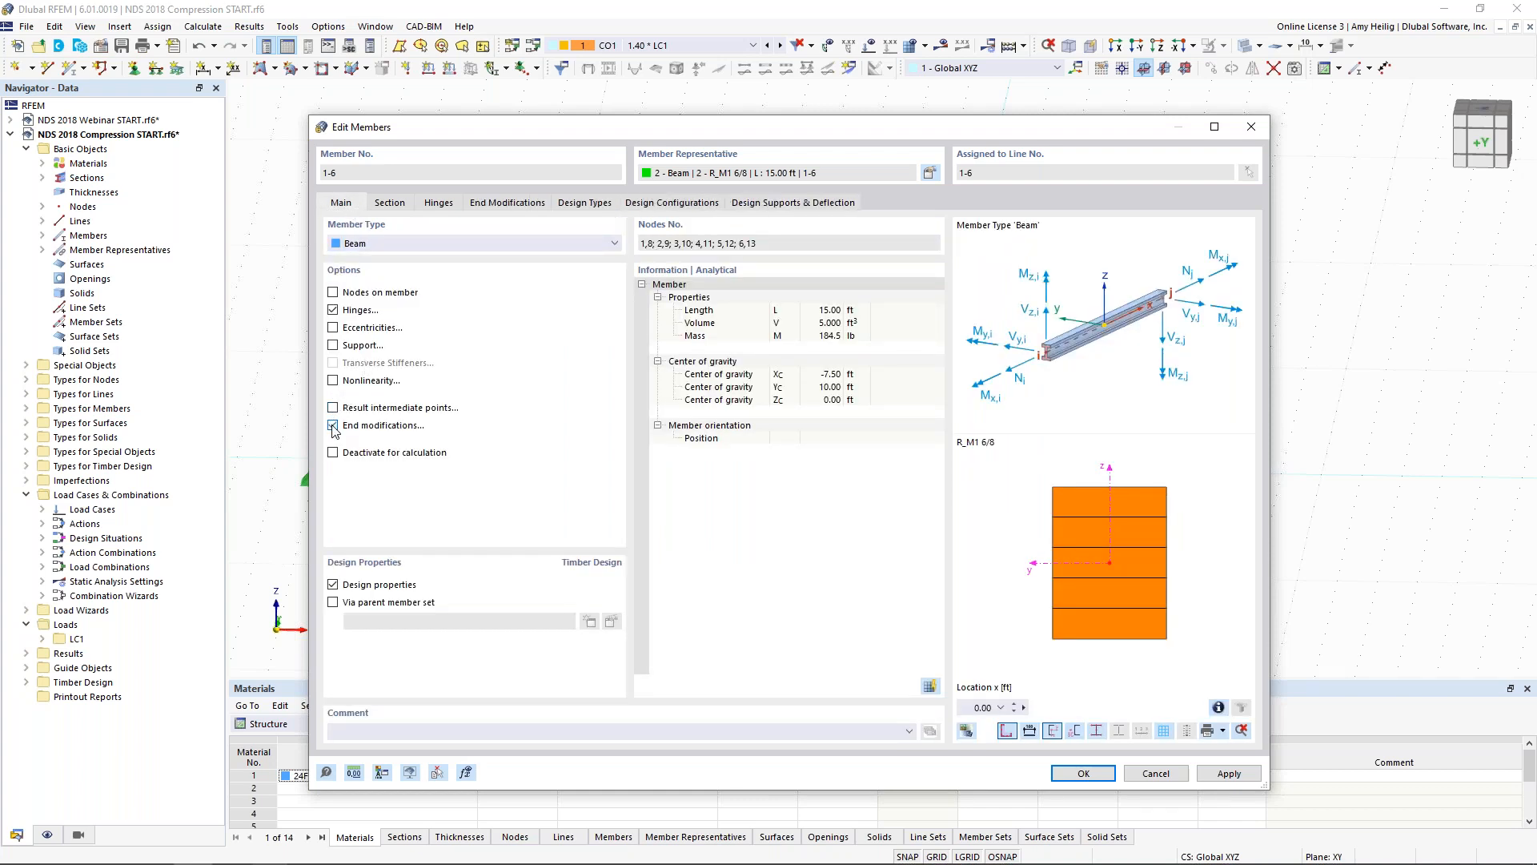
{"action": "left_click", "coordinate": [502, 207]}
{"action": "scroll", "coordinate": [920, 705], "scroll_direction": "up", "scroll_amount": 3}
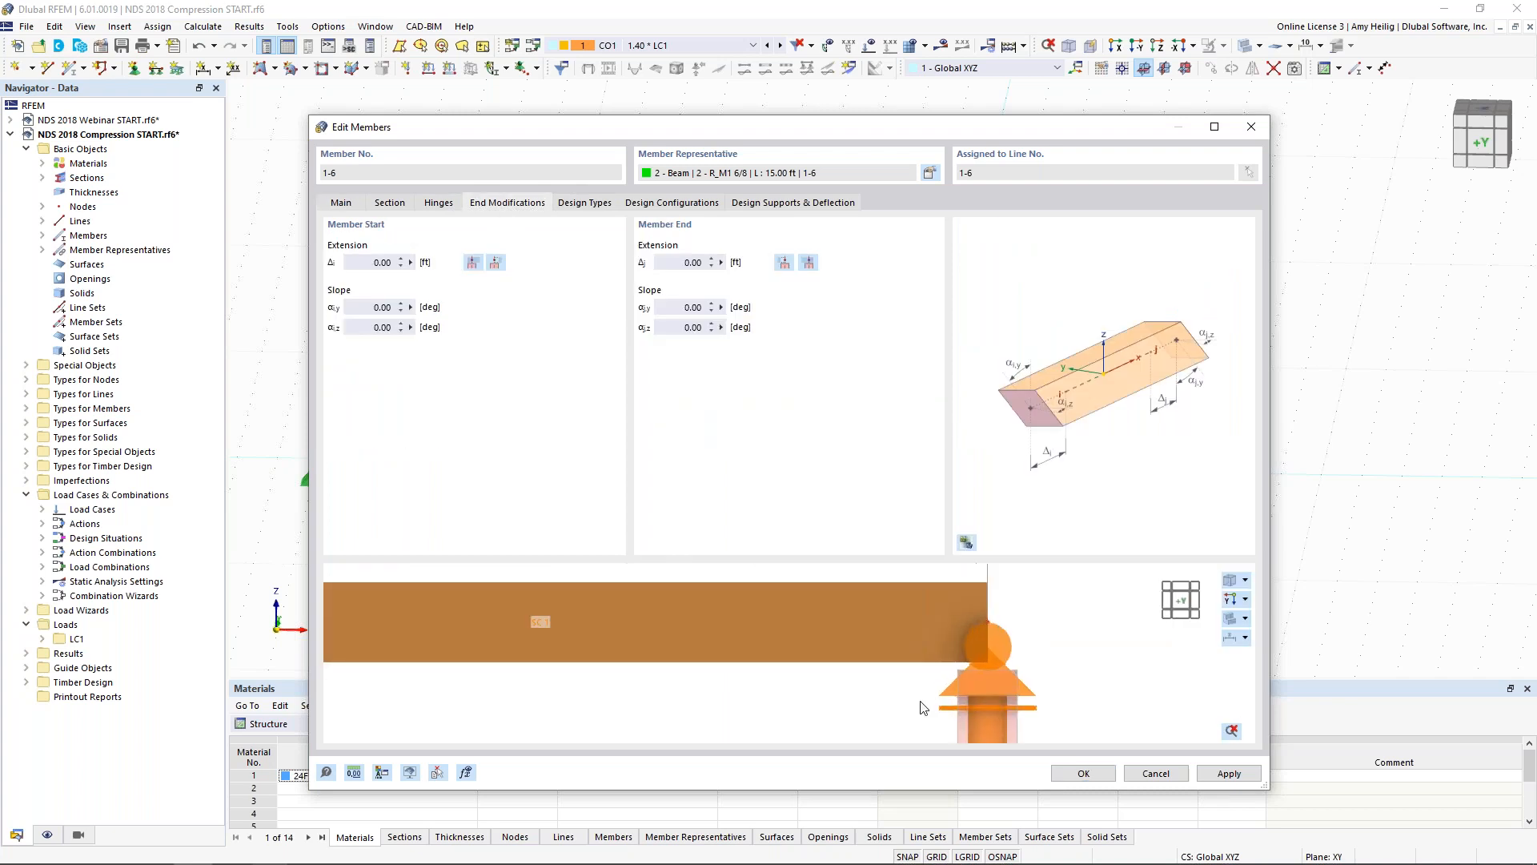
{"action": "middle_click_drag", "start_coordinate": [992, 689], "coordinate": [927, 671]}
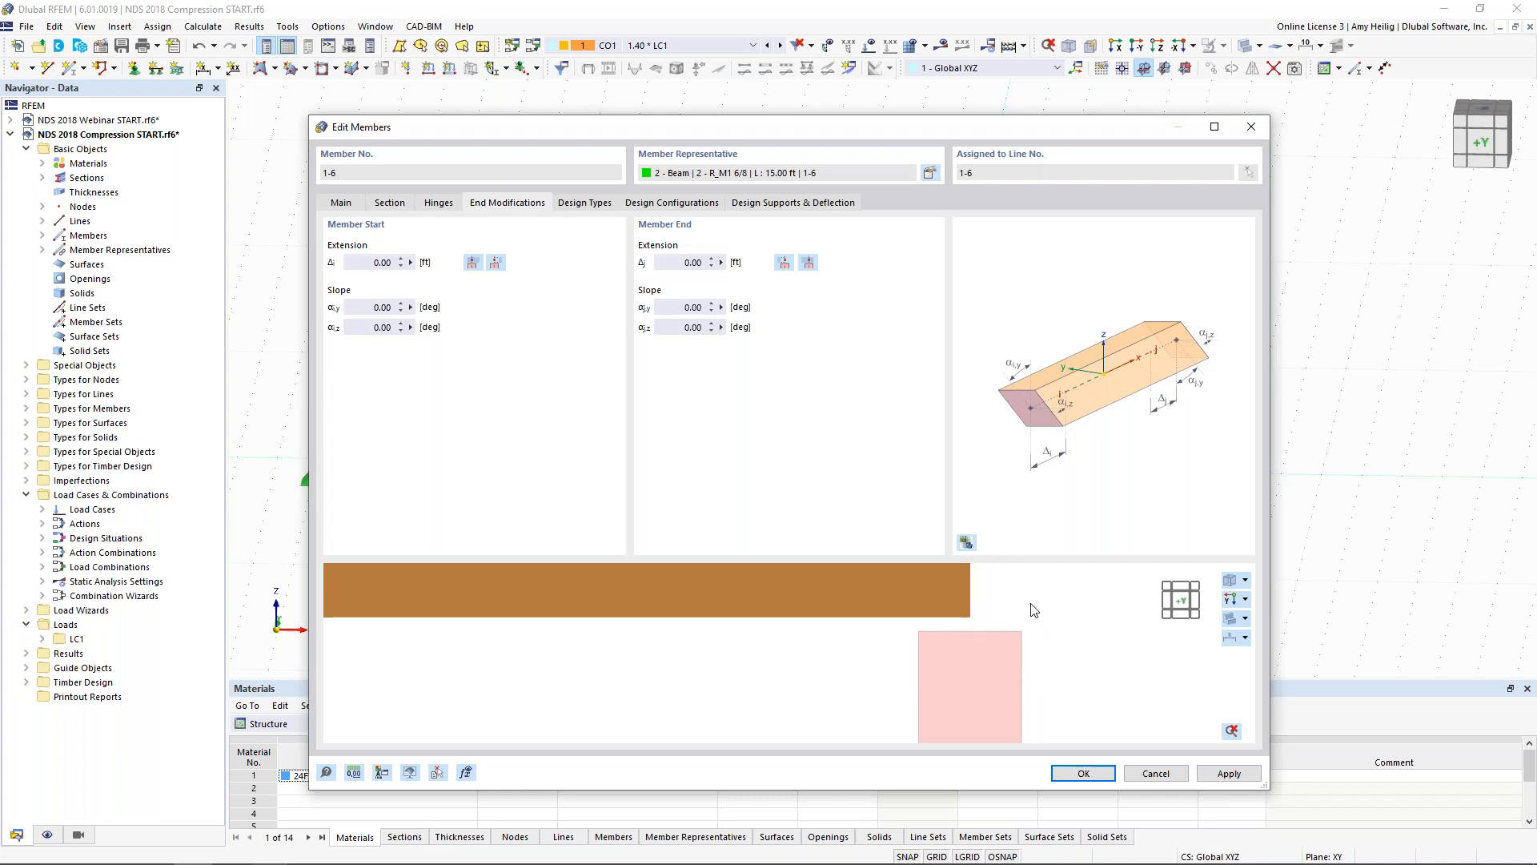
{"action": "left_click", "coordinate": [807, 262]}
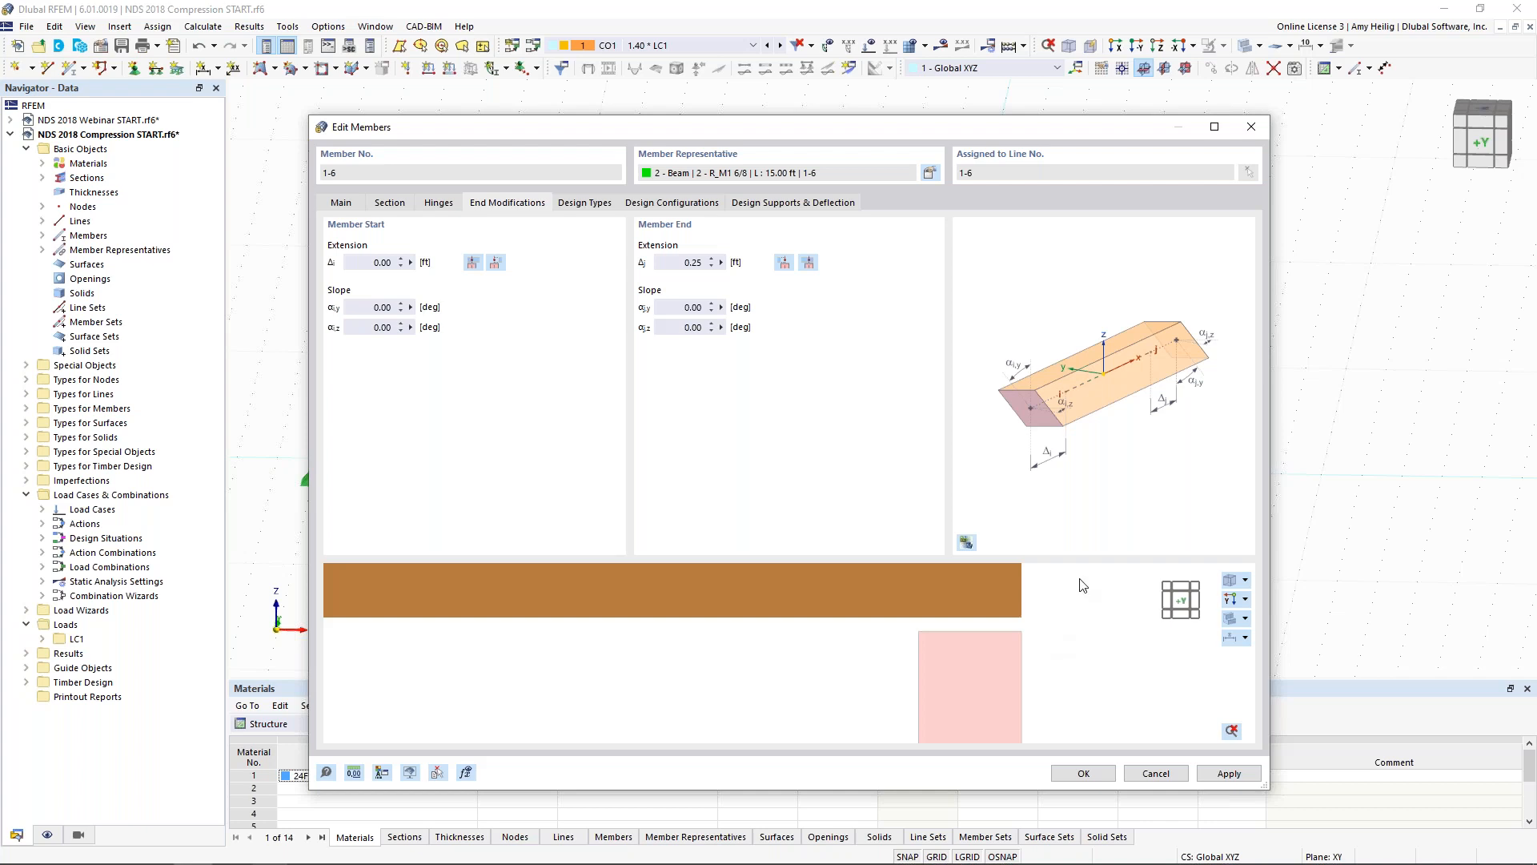
{"action": "left_click", "coordinate": [341, 203]}
{"action": "left_click", "coordinate": [333, 425]}
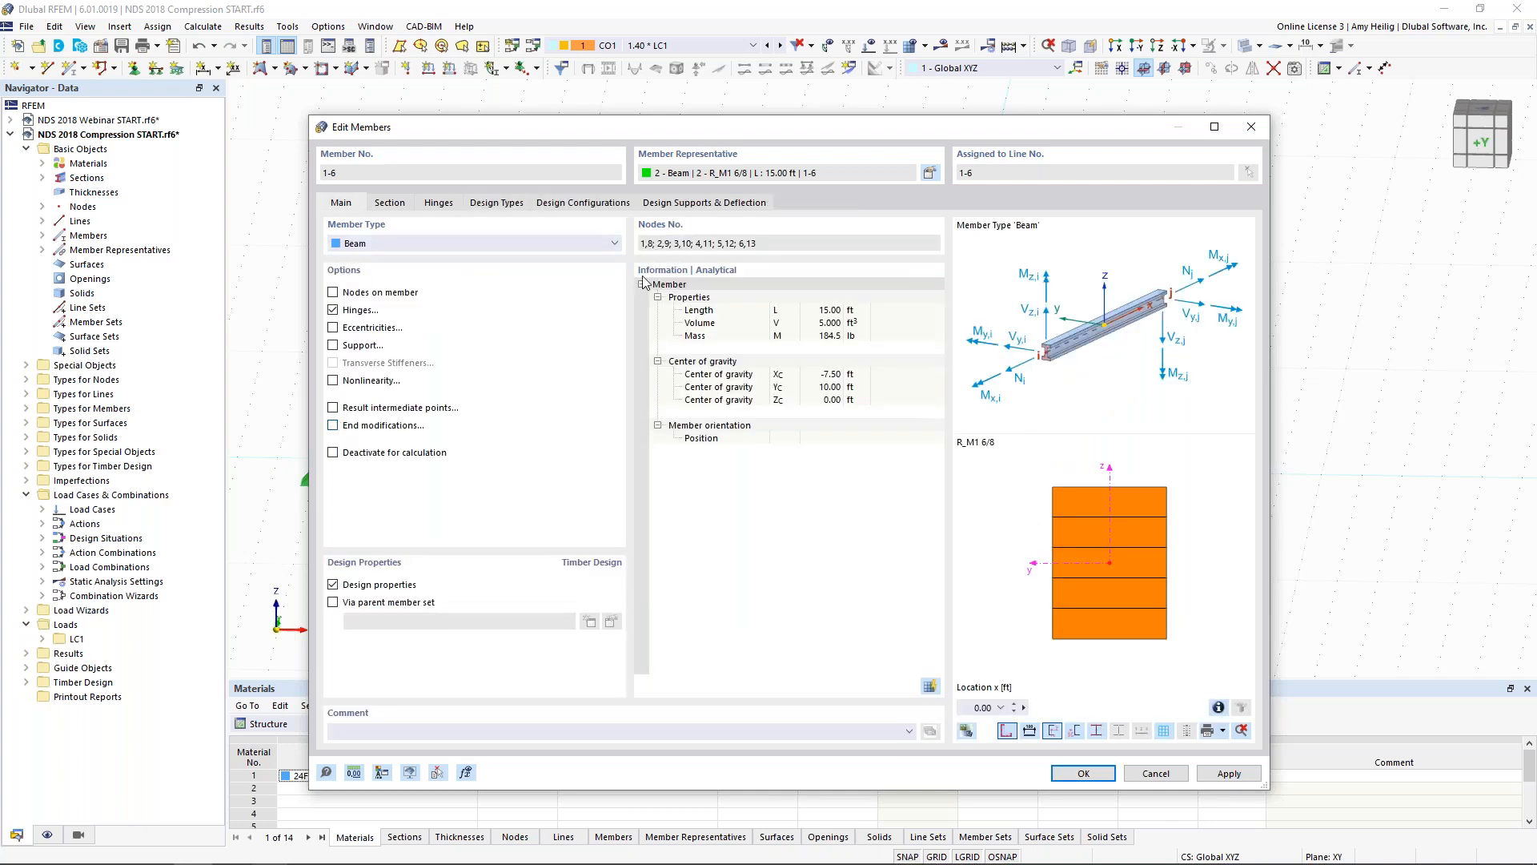
Check the design supports assigned to the joists and accept the member changes
{"action": "left_click", "coordinate": [699, 203]}
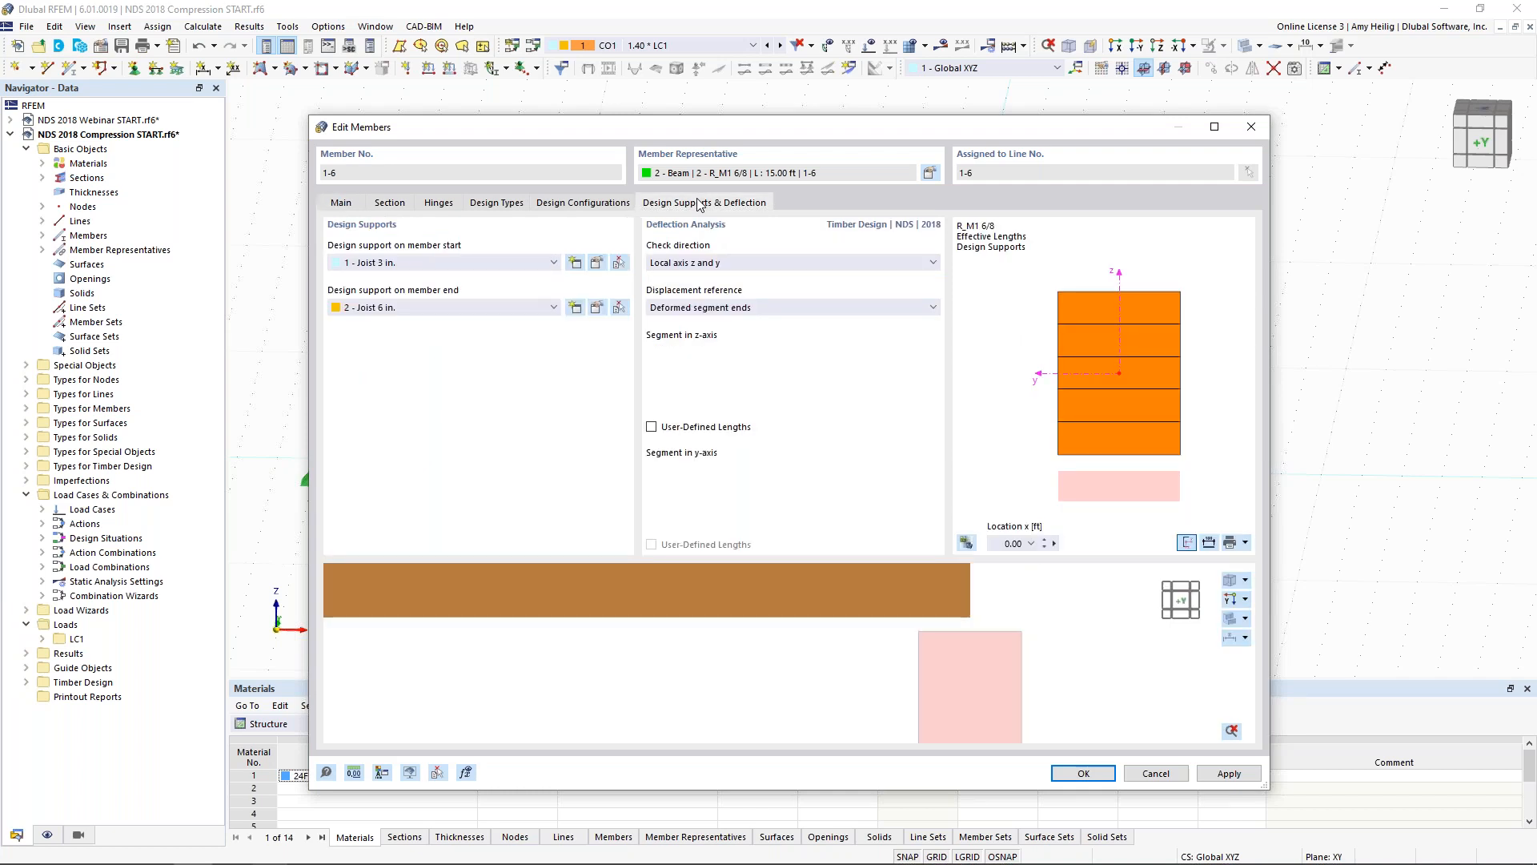
{"action": "scroll", "coordinate": [763, 649], "scroll_direction": "down", "scroll_amount": 3}
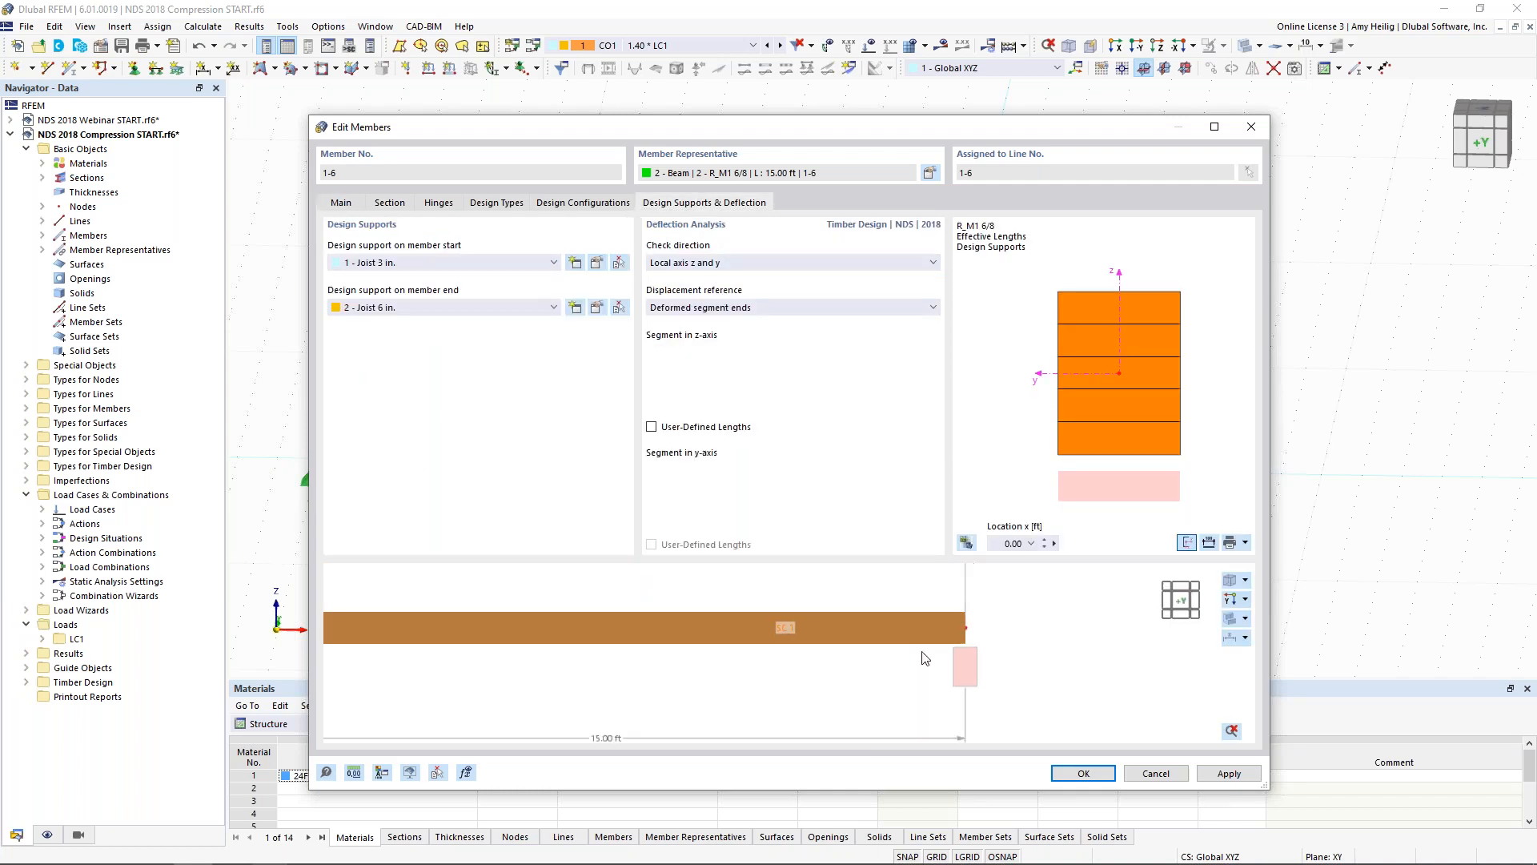
{"action": "left_click", "coordinate": [1101, 777]}
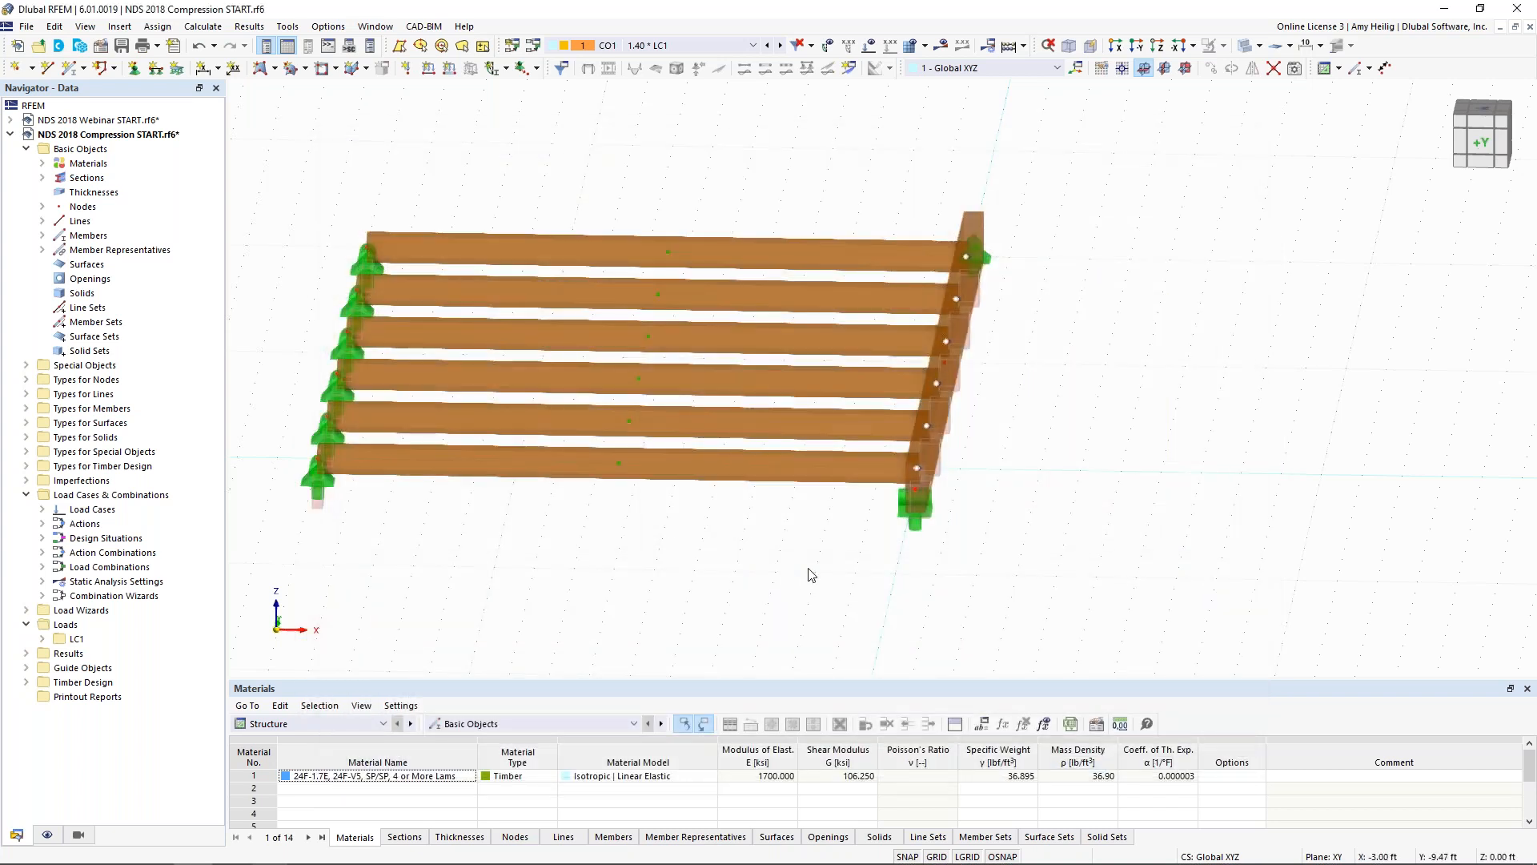
For girder member 7, create a timber design support named "Girder 5 in." with a z-axis support length of 5 in
{"action": "middle_click_drag", "start_coordinate": [866, 558], "coordinate": [772, 435], "text": "ctrl"}
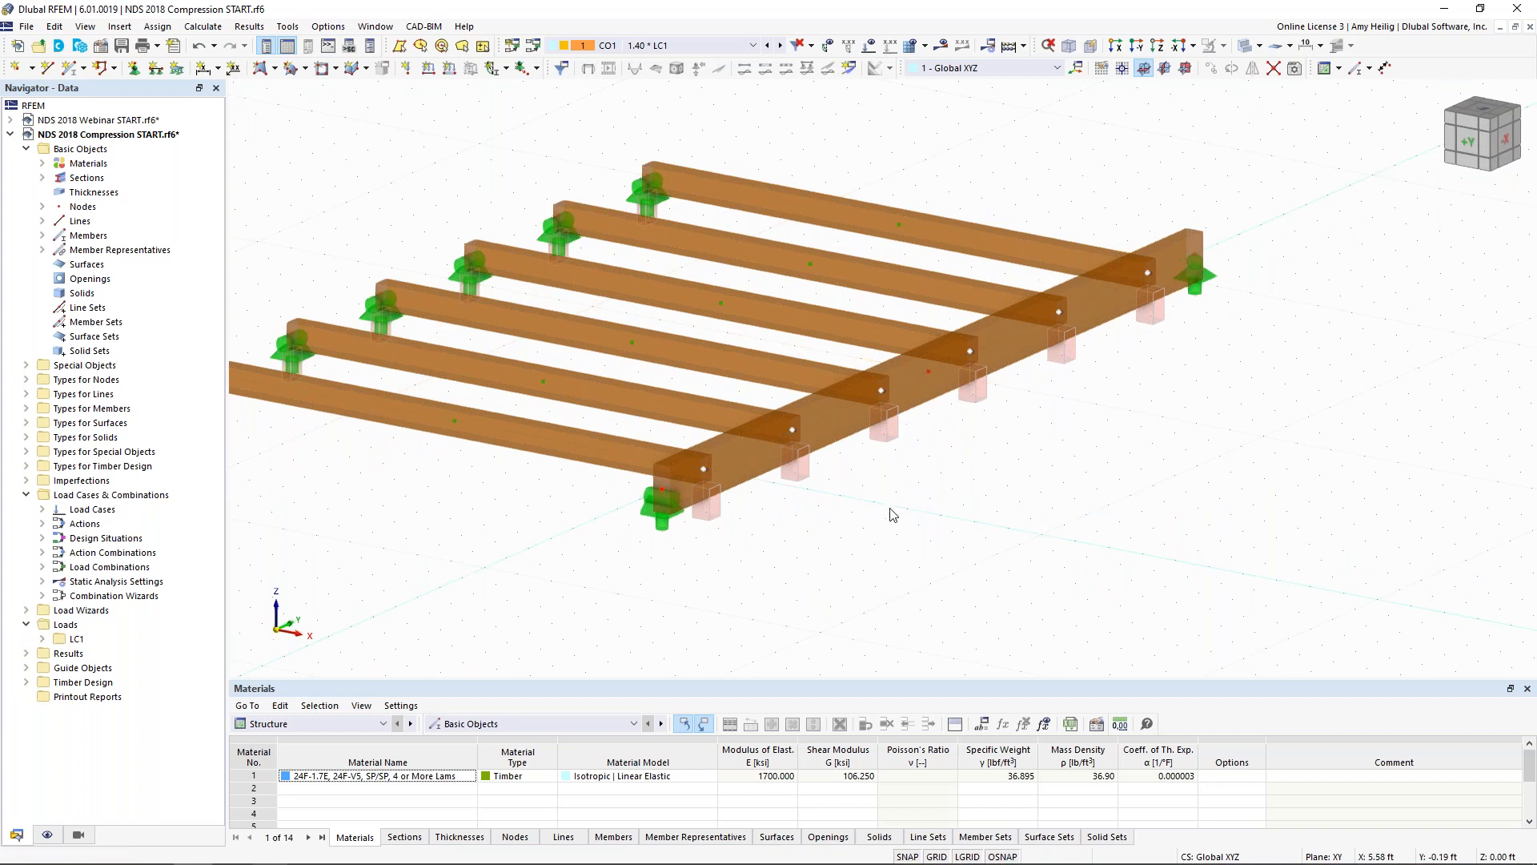
{"action": "double_click", "coordinate": [747, 459]}
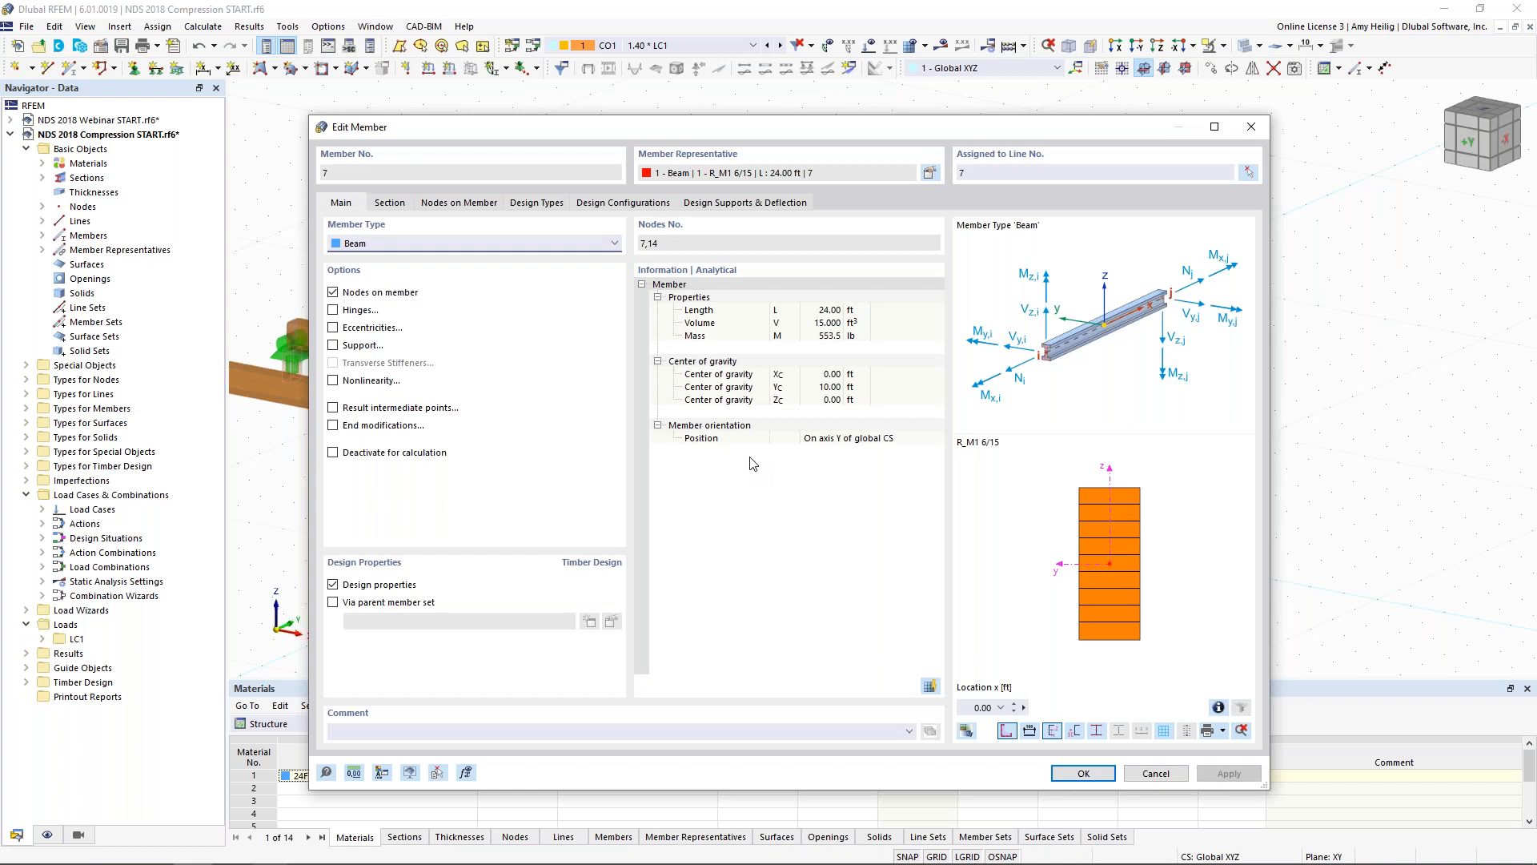
{"action": "left_click", "coordinate": [730, 202]}
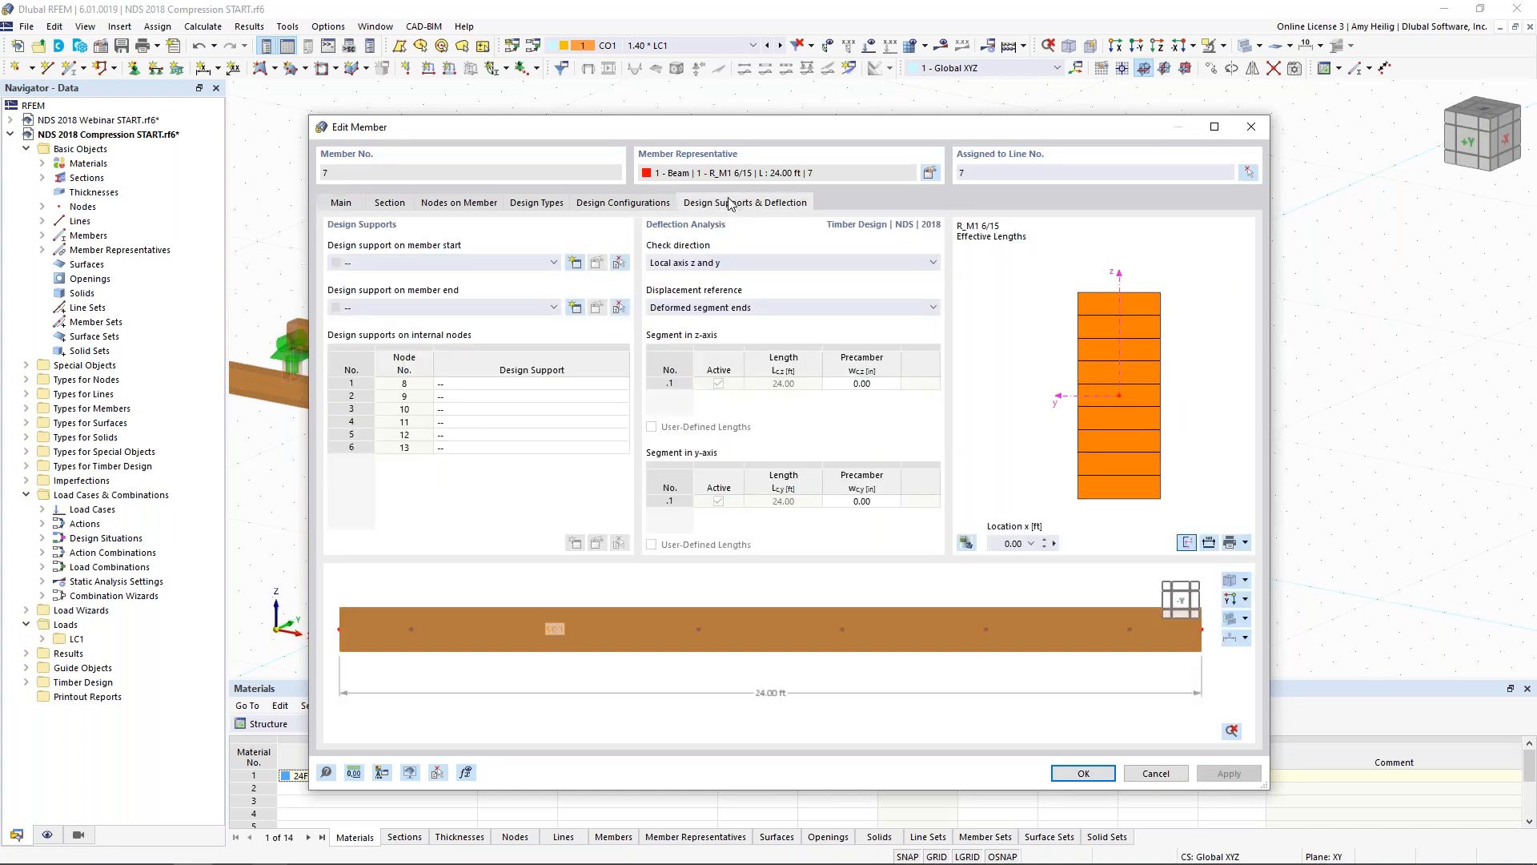
{"action": "left_click", "coordinate": [575, 264]}
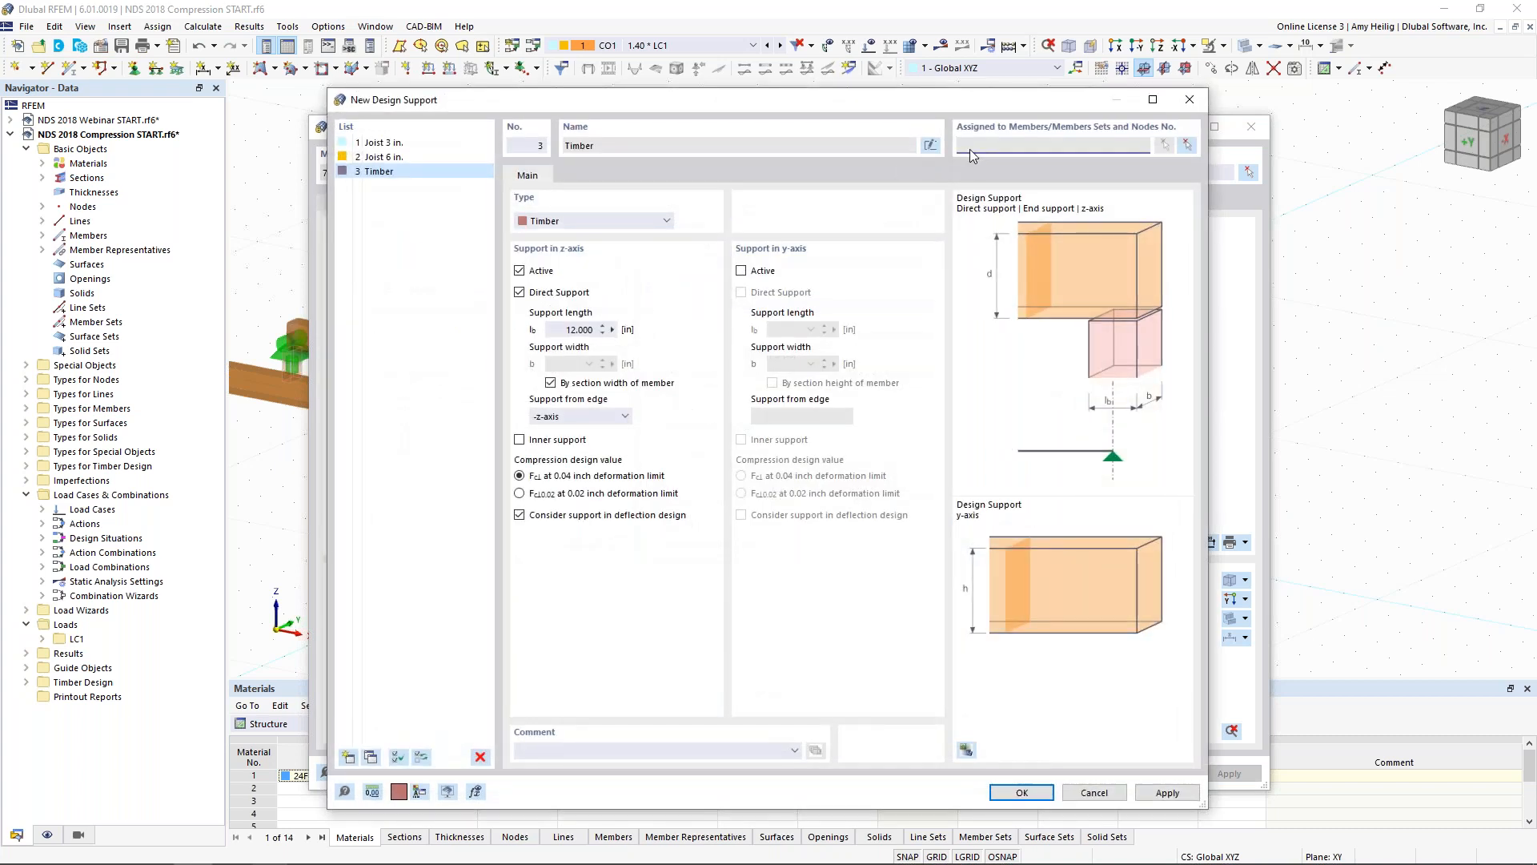
{"action": "left_click", "coordinate": [930, 146]}
{"action": "type", "text": "Girder 5 in."}
{"action": "left_click", "coordinate": [569, 329]}
{"action": "type", "text": "5"}
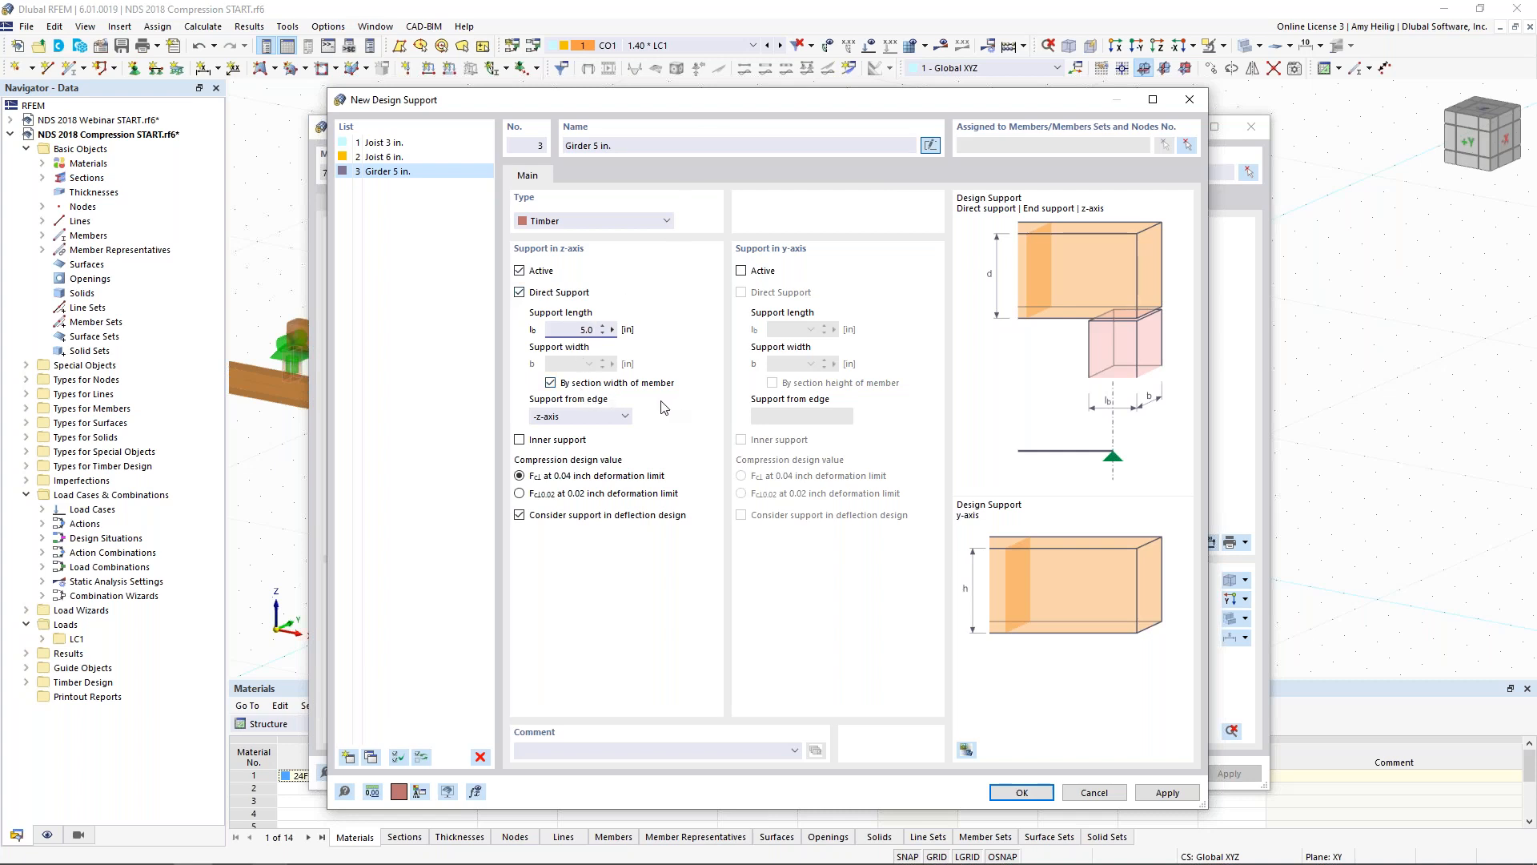
Copy the 5 in. girder support as "Girder 6 in." with a support length of 6 in
{"action": "left_click", "coordinate": [370, 757]}
{"action": "left_click", "coordinate": [600, 145]}
{"action": "key", "text": "BackSpace"}
{"action": "type", "text": "6"}
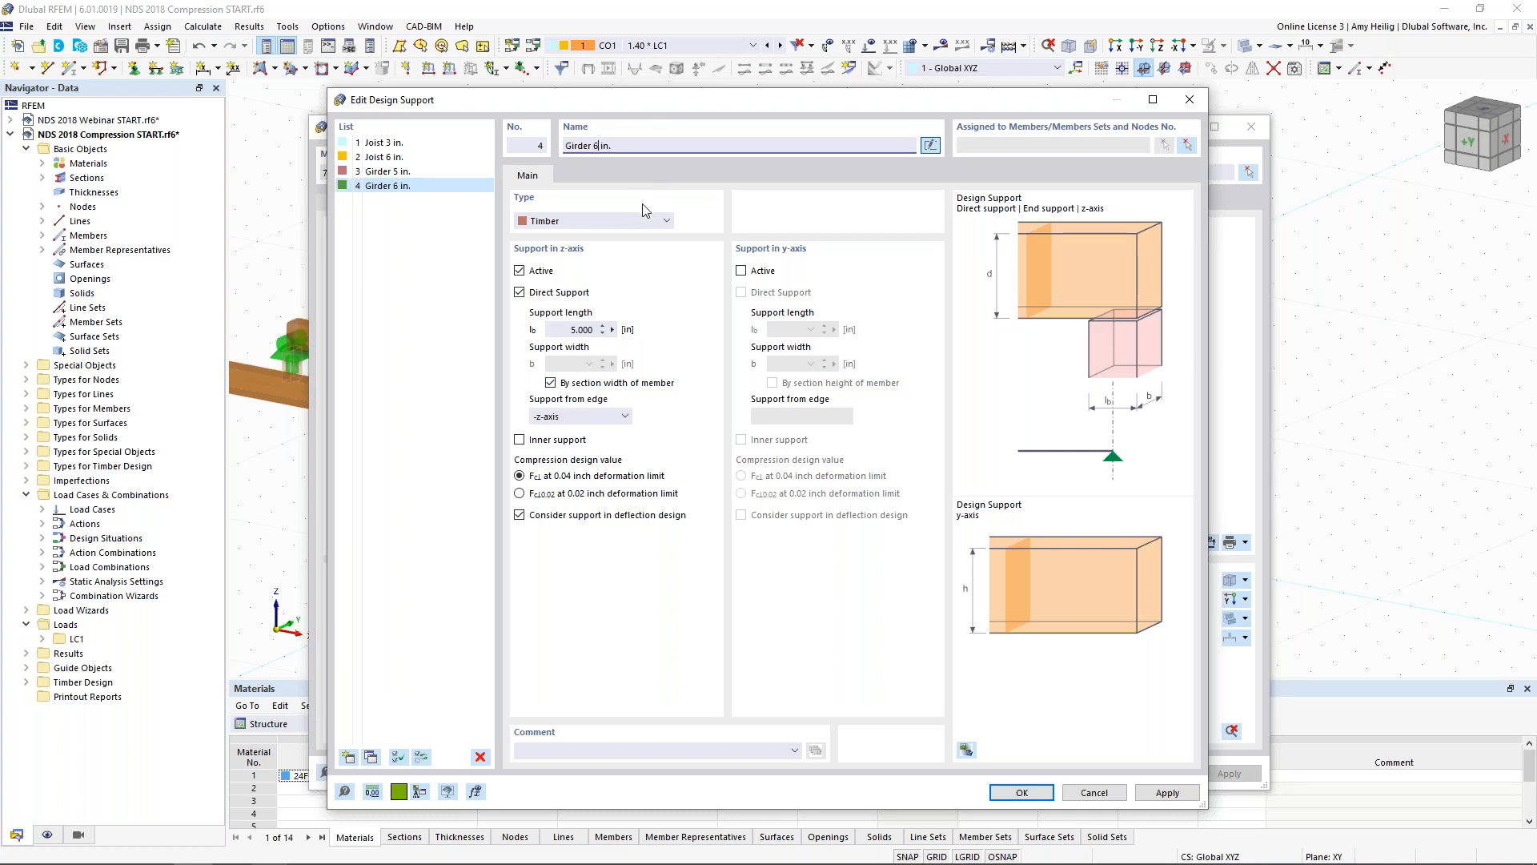
{"action": "left_click", "coordinate": [636, 330]}
{"action": "type", "text": "6.0"}
Make the 6 in. girder support an inner support acting from the +z-axis edge, and save the design supports
{"action": "left_click", "coordinate": [569, 417]}
{"action": "left_click", "coordinate": [570, 442]}
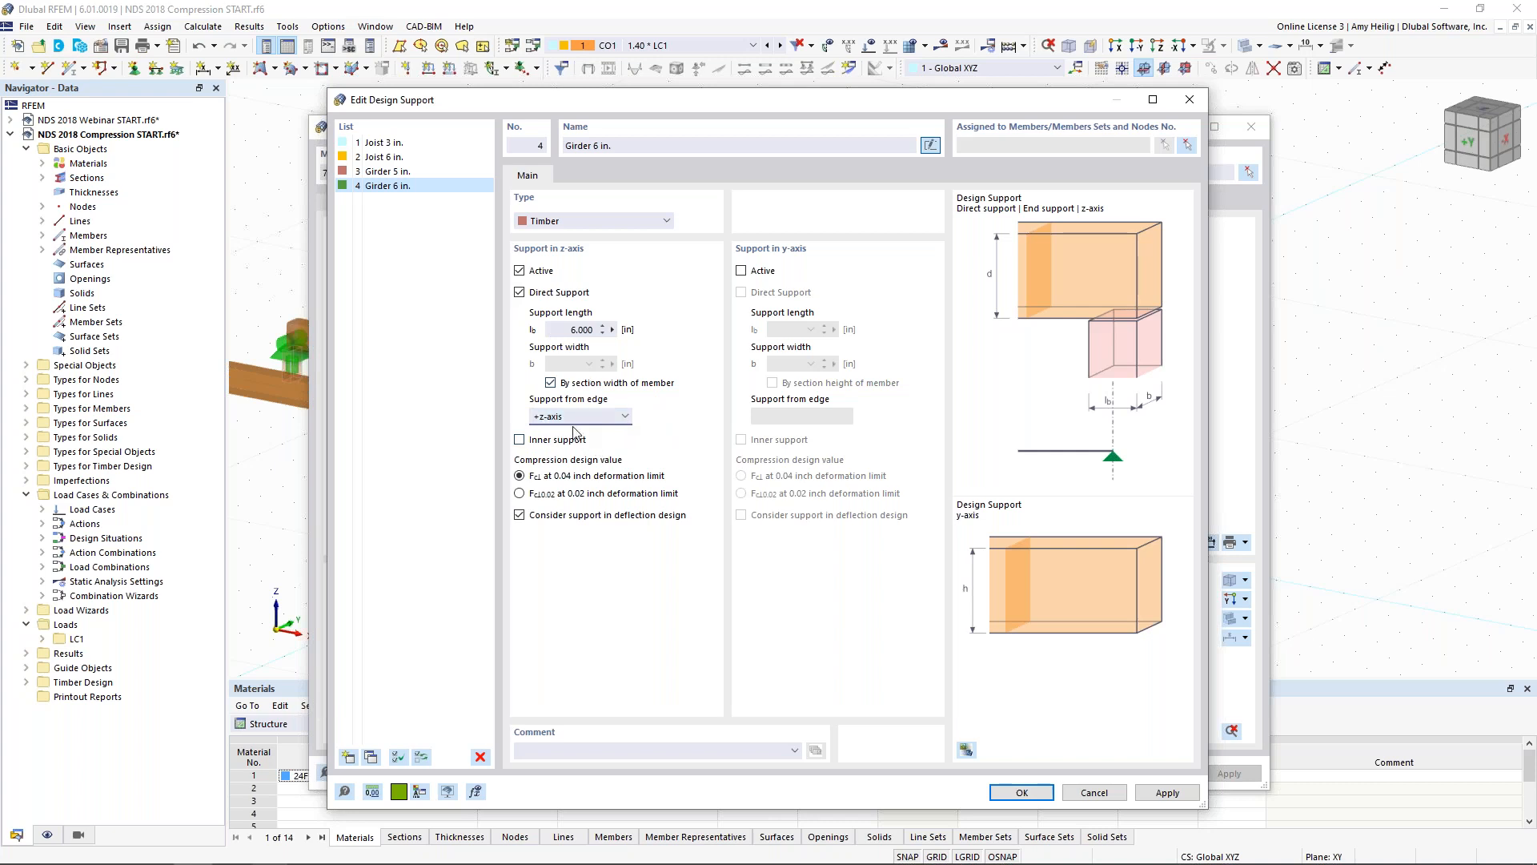
{"action": "left_click", "coordinate": [519, 439]}
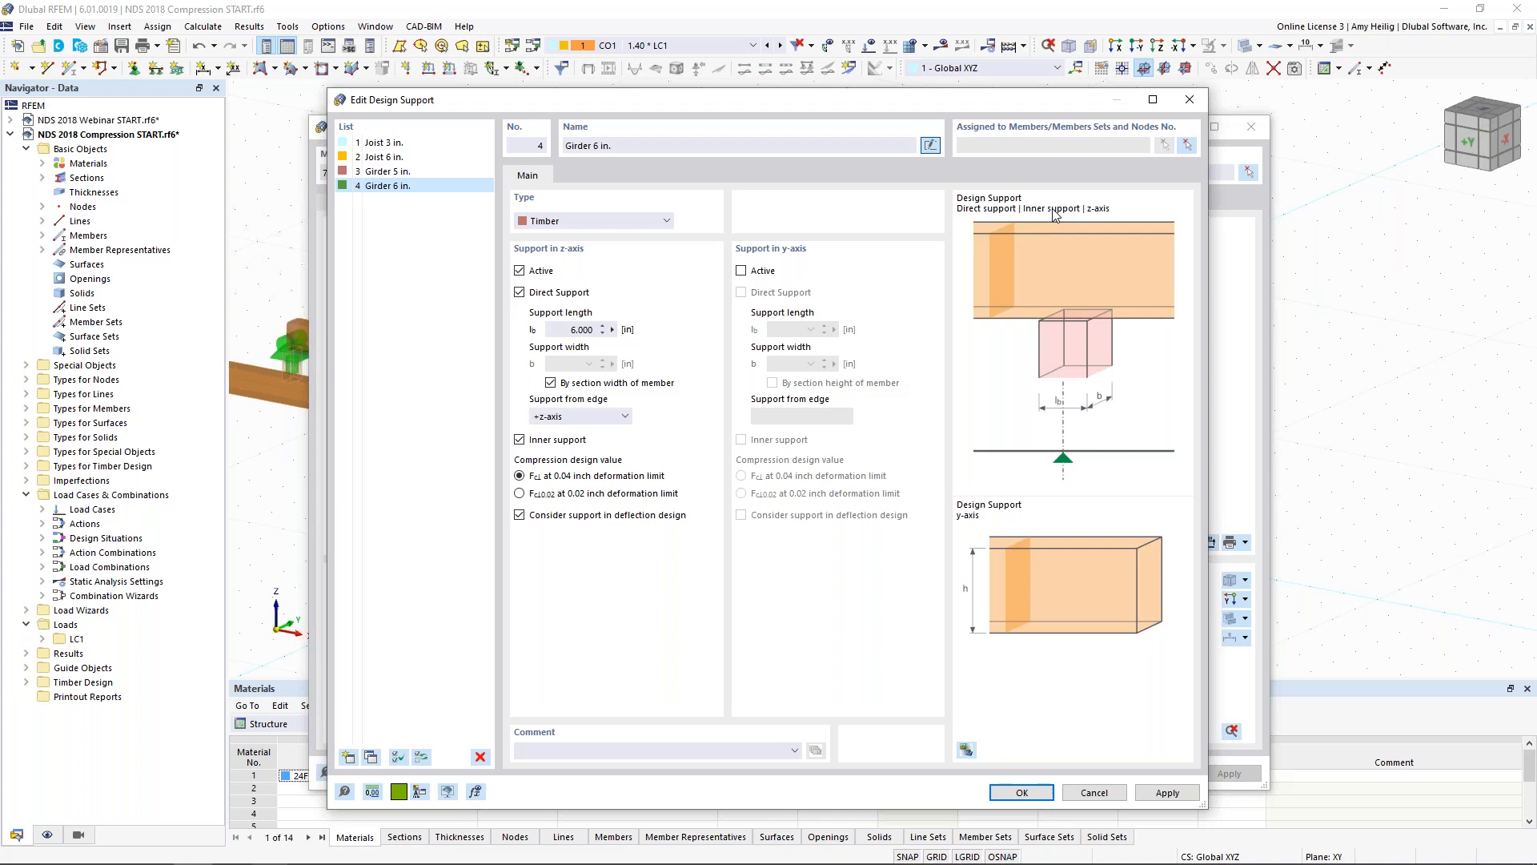
{"action": "left_click", "coordinate": [1022, 791]}
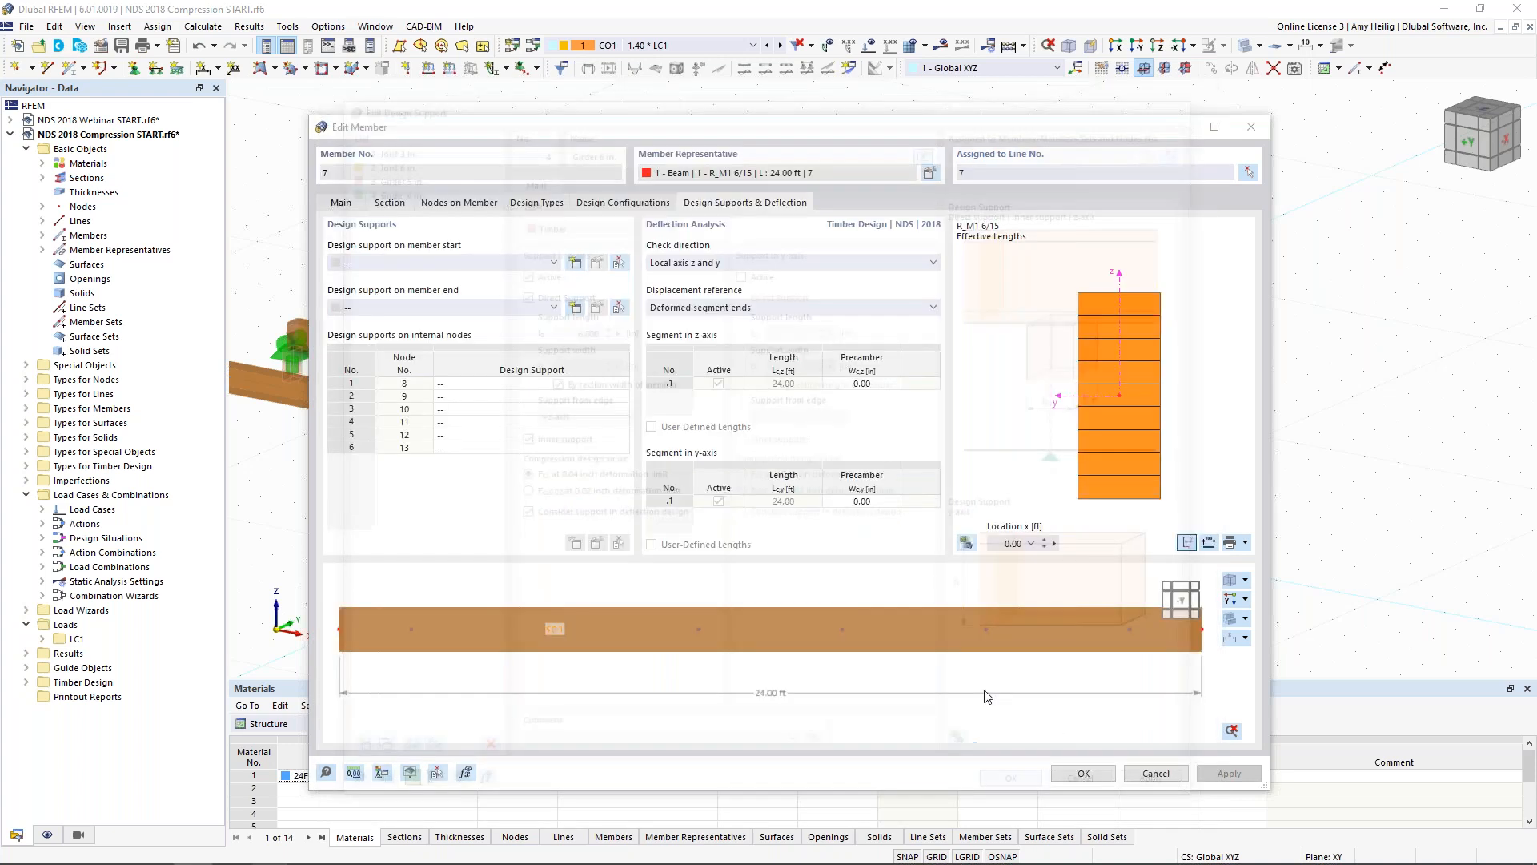
Assign the "Girder 5 in." design support to both the member start and the member end of the girder
{"action": "left_click", "coordinate": [480, 262]}
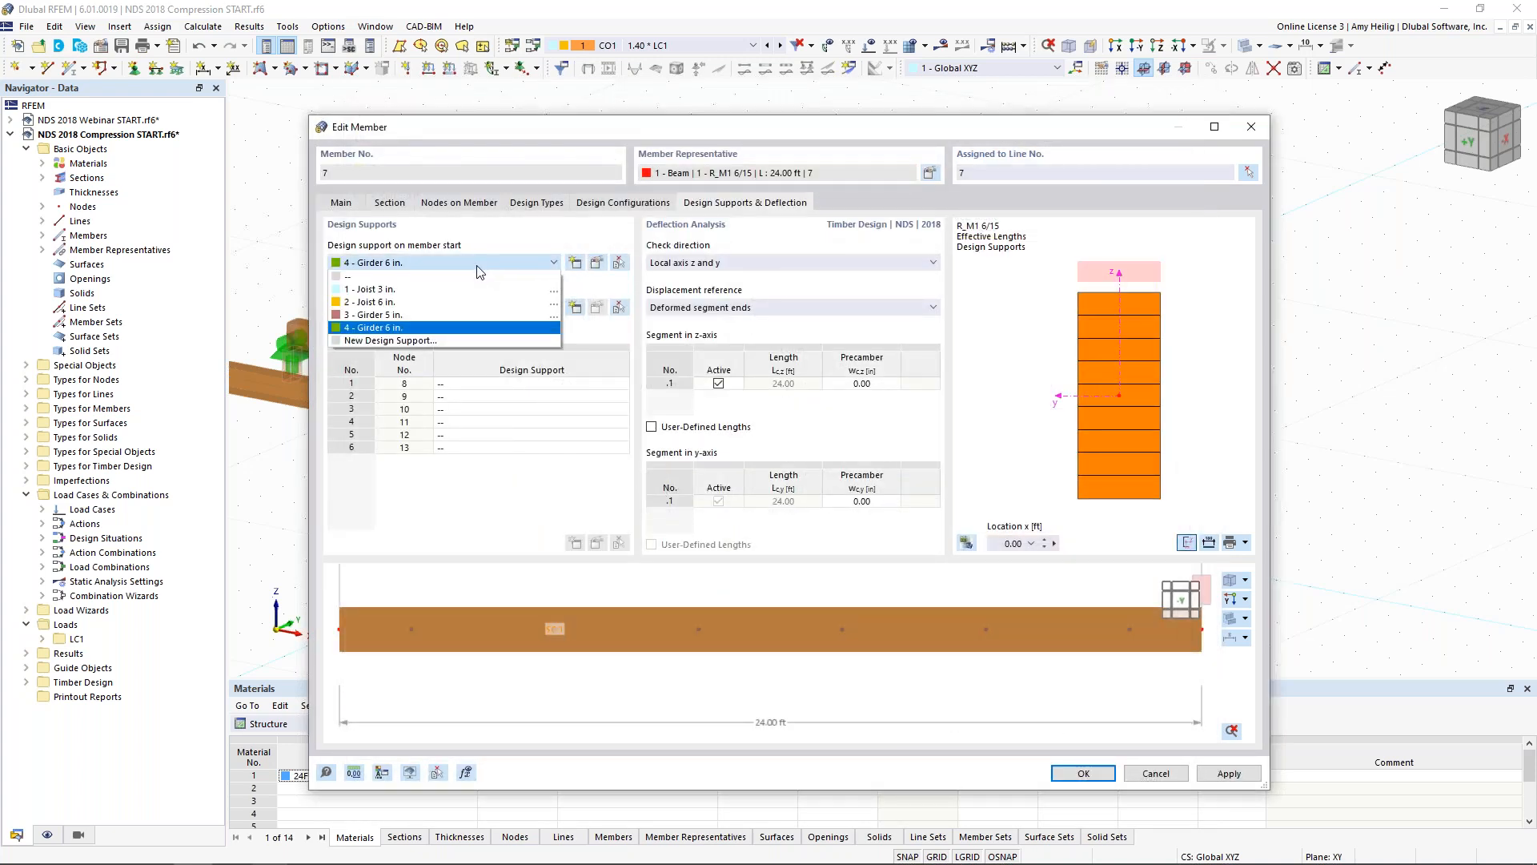
{"action": "left_click", "coordinate": [454, 320]}
{"action": "left_click_drag", "start_coordinate": [567, 132], "coordinate": [519, 638]}
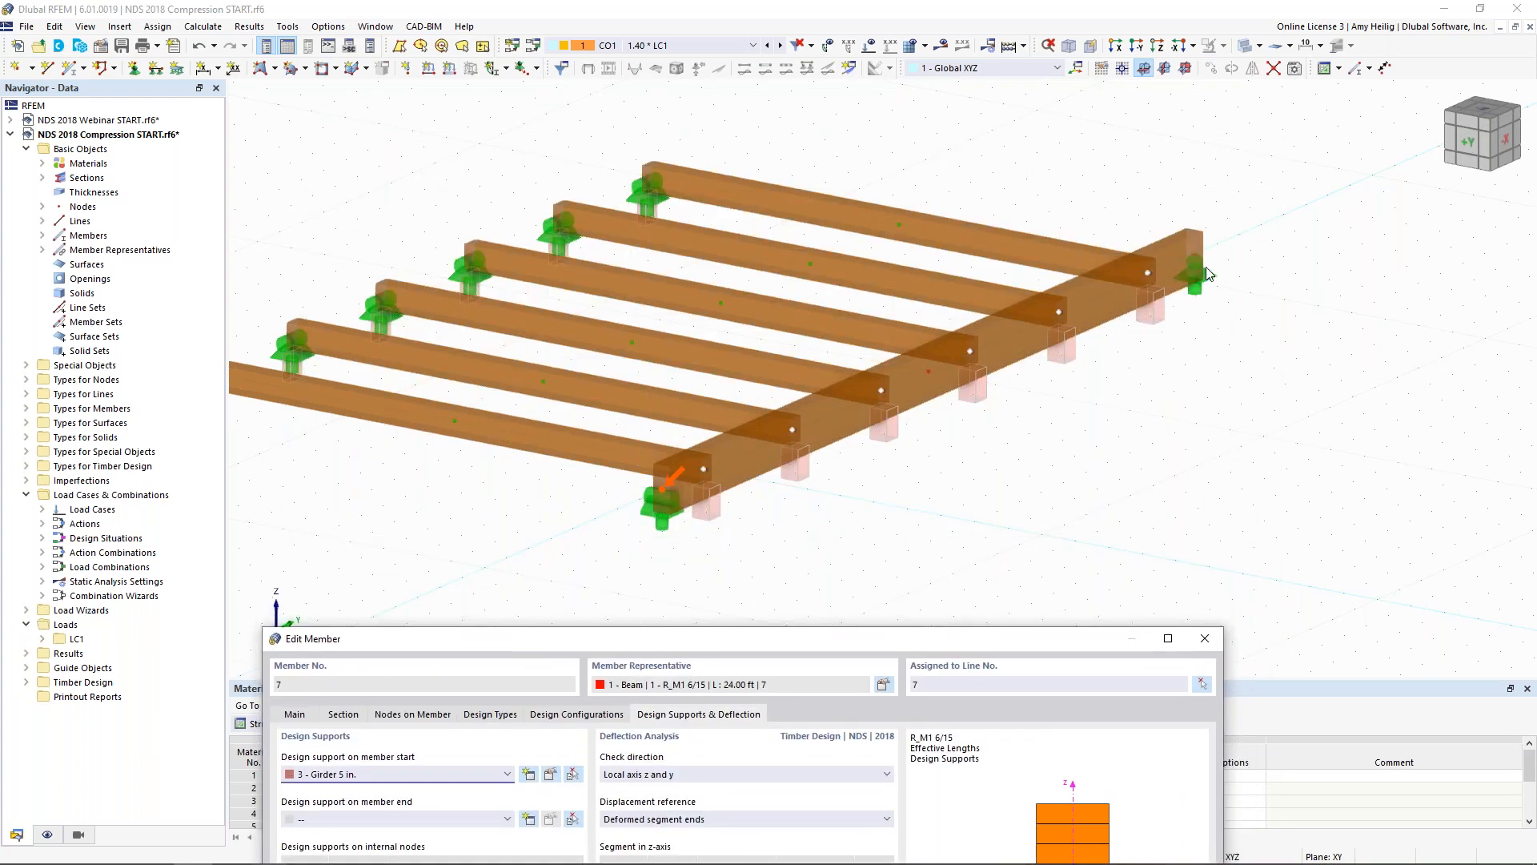
{"action": "left_click_drag", "start_coordinate": [1002, 638], "coordinate": [1077, 102]}
{"action": "left_click", "coordinate": [410, 283]}
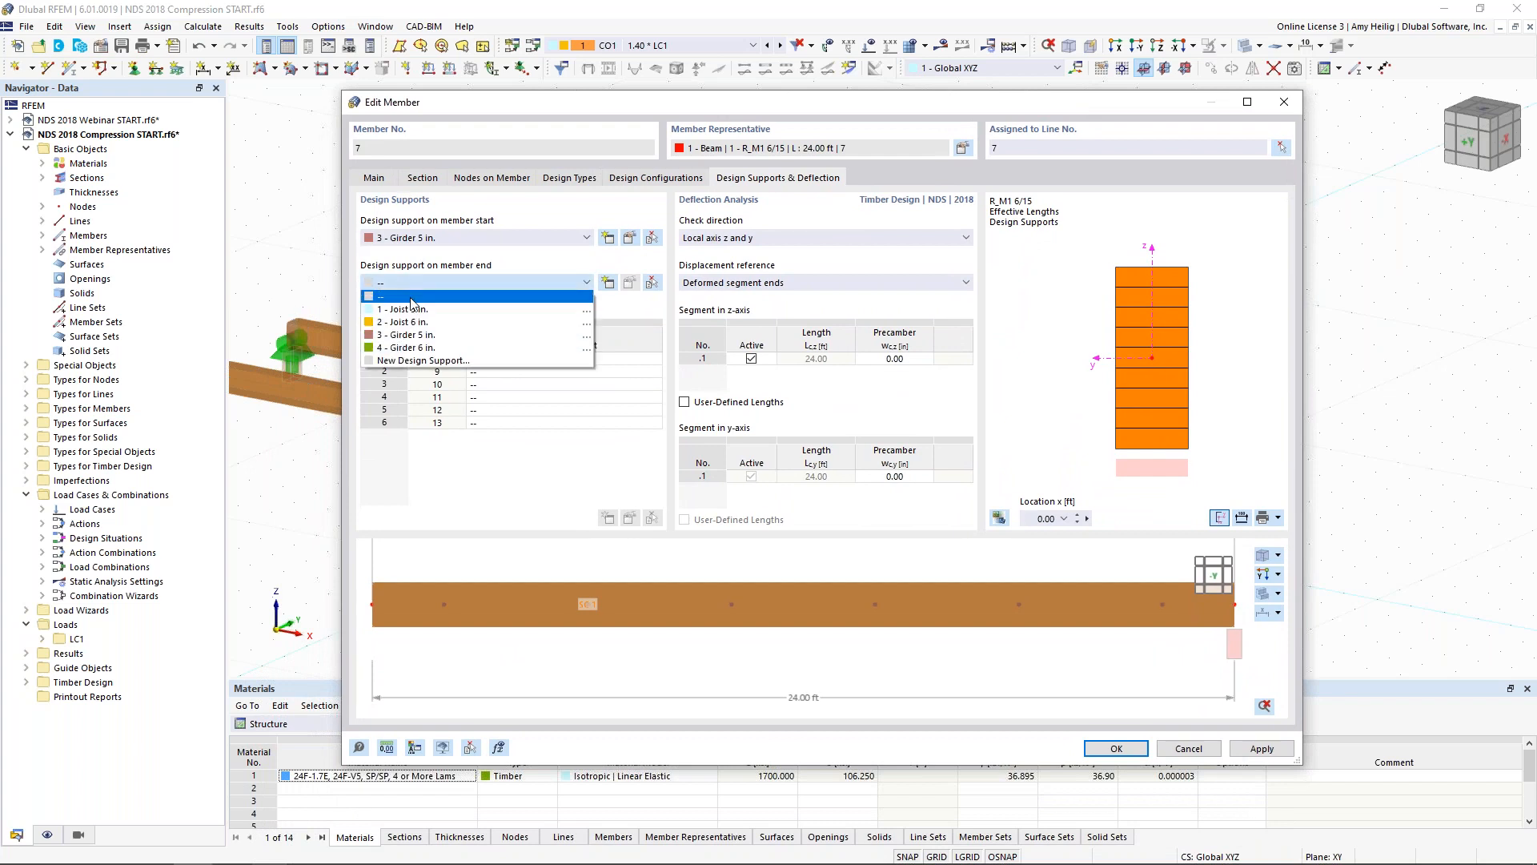
{"action": "left_click", "coordinate": [412, 334]}
Assign the "Girder 6 in." design support to the girder's first internal node, node 8
{"action": "left_click", "coordinate": [520, 359]}
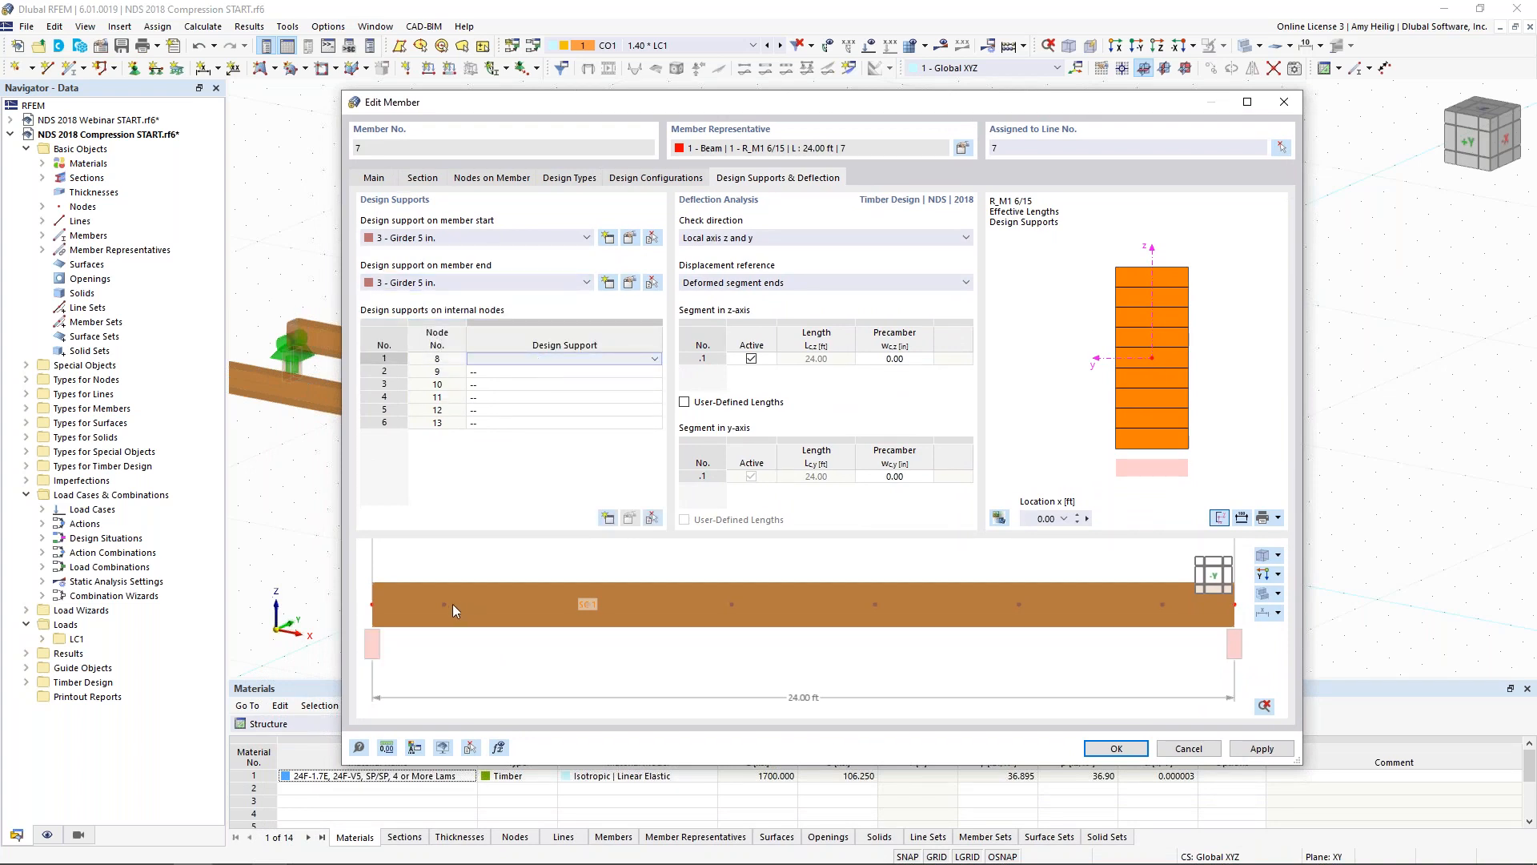
{"action": "left_click", "coordinate": [1262, 555]}
{"action": "left_click", "coordinate": [1208, 589]}
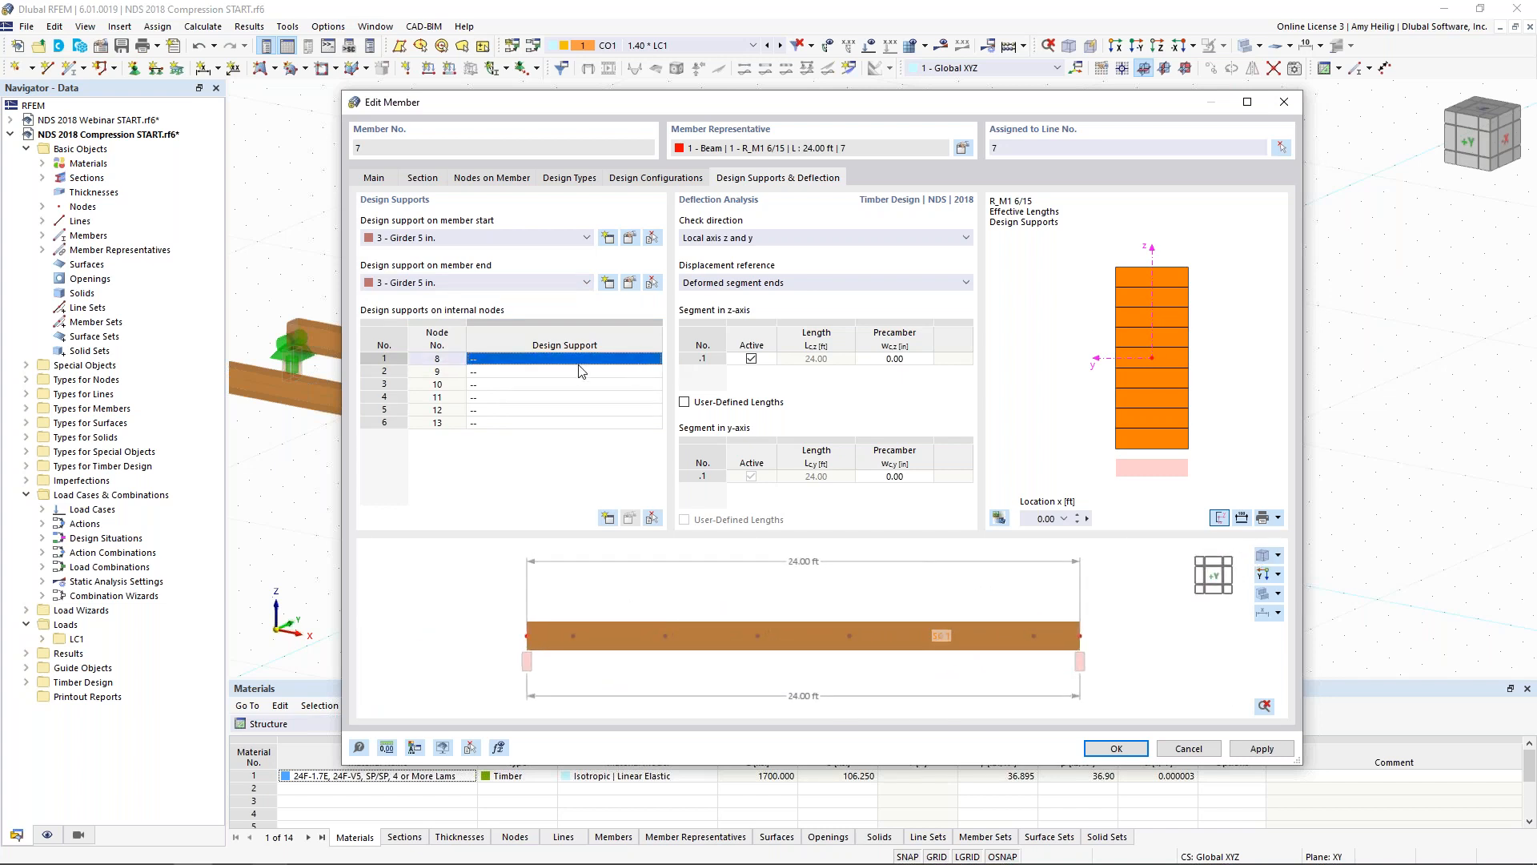
{"action": "left_click", "coordinate": [656, 361]}
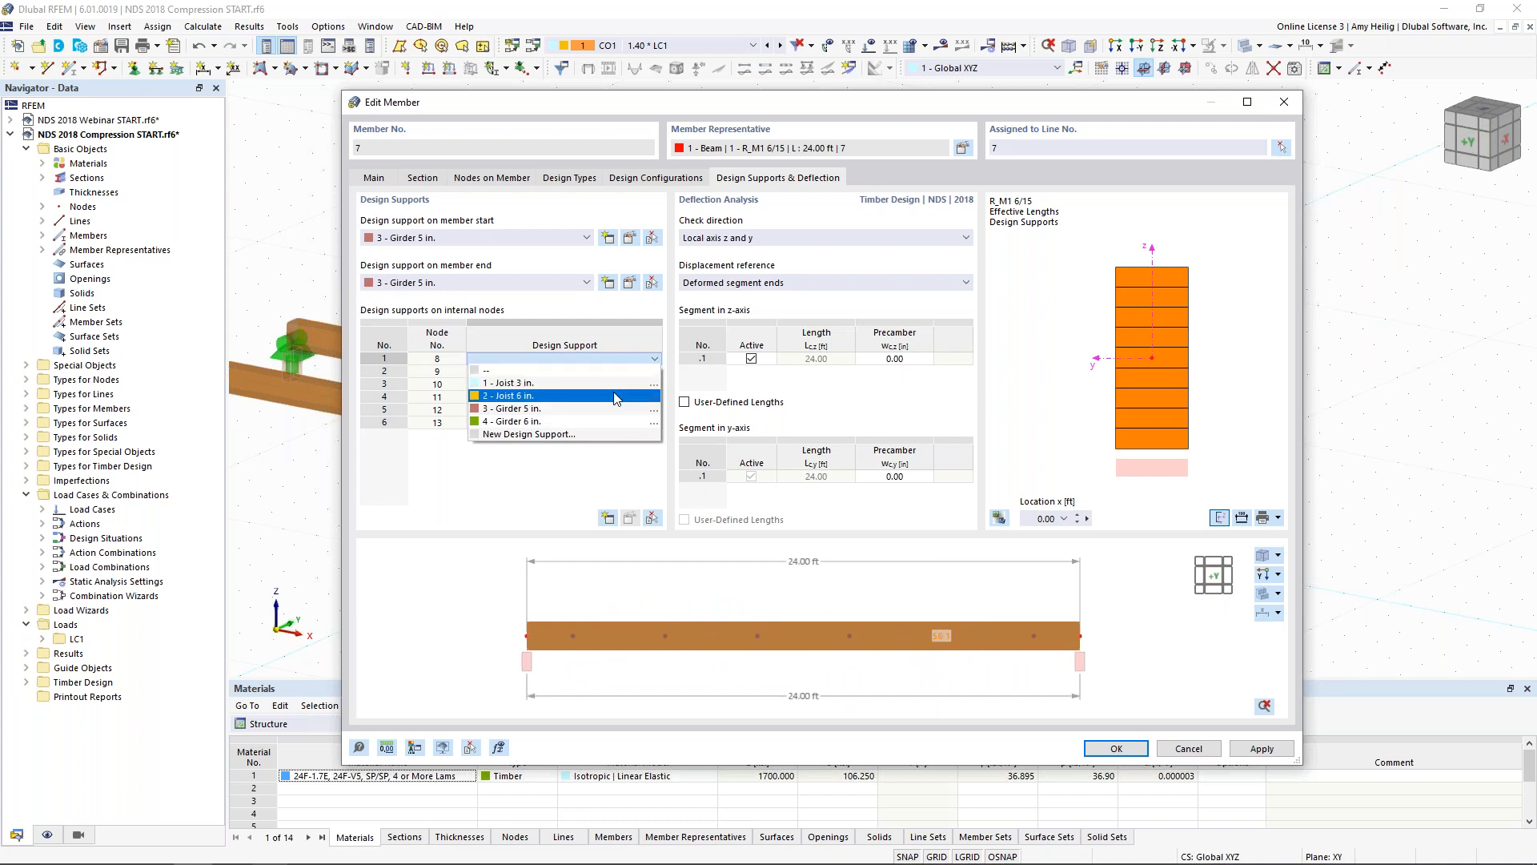
{"action": "left_click", "coordinate": [544, 418]}
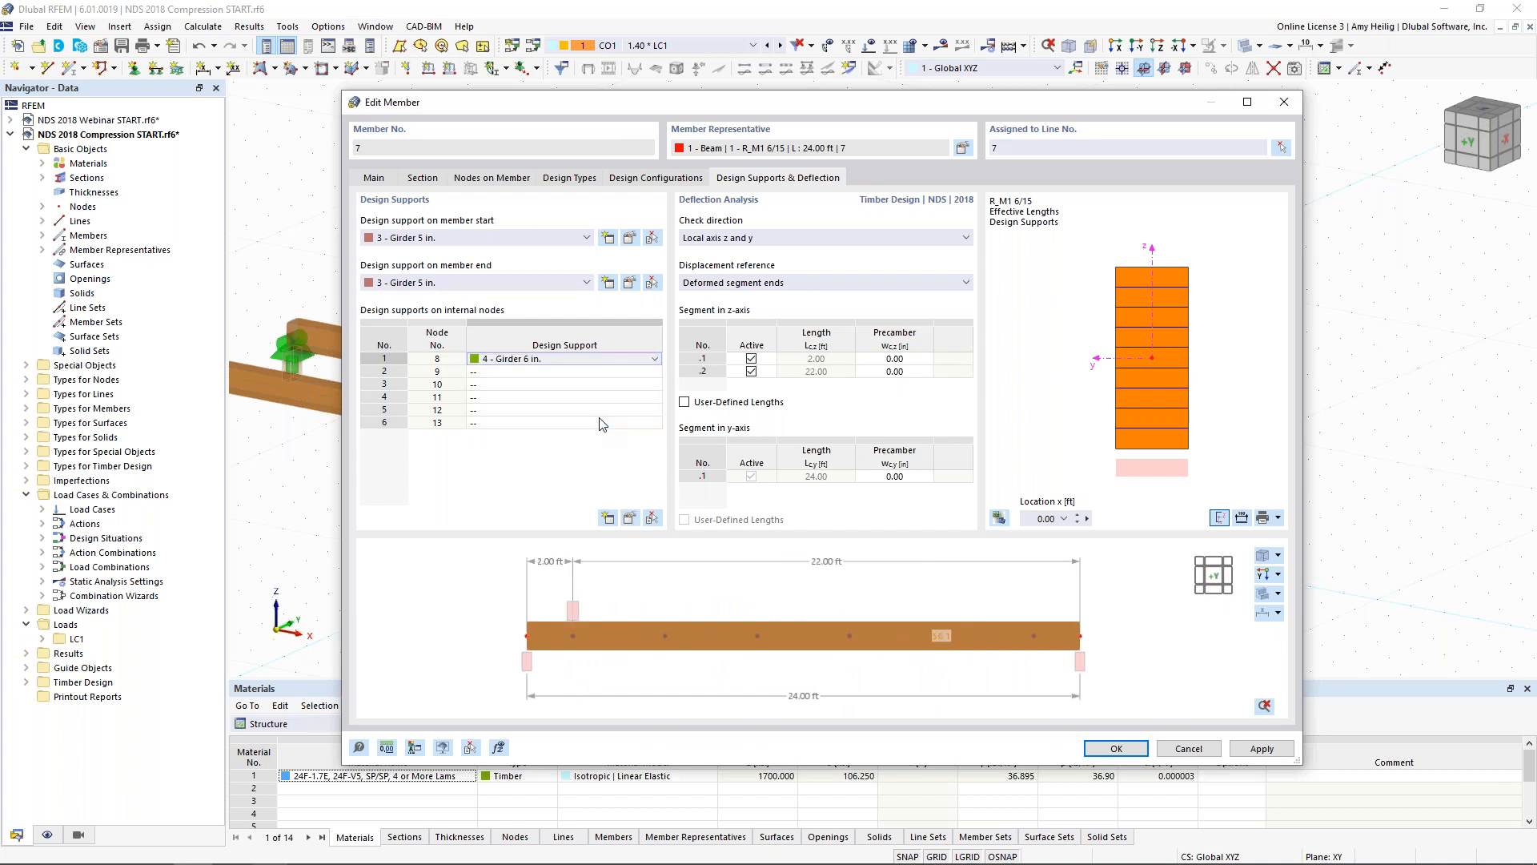
Repeat the "Girder 6 in." design support on the girder's remaining internal nodes 9 to 13
{"action": "key", "text": "Down"}
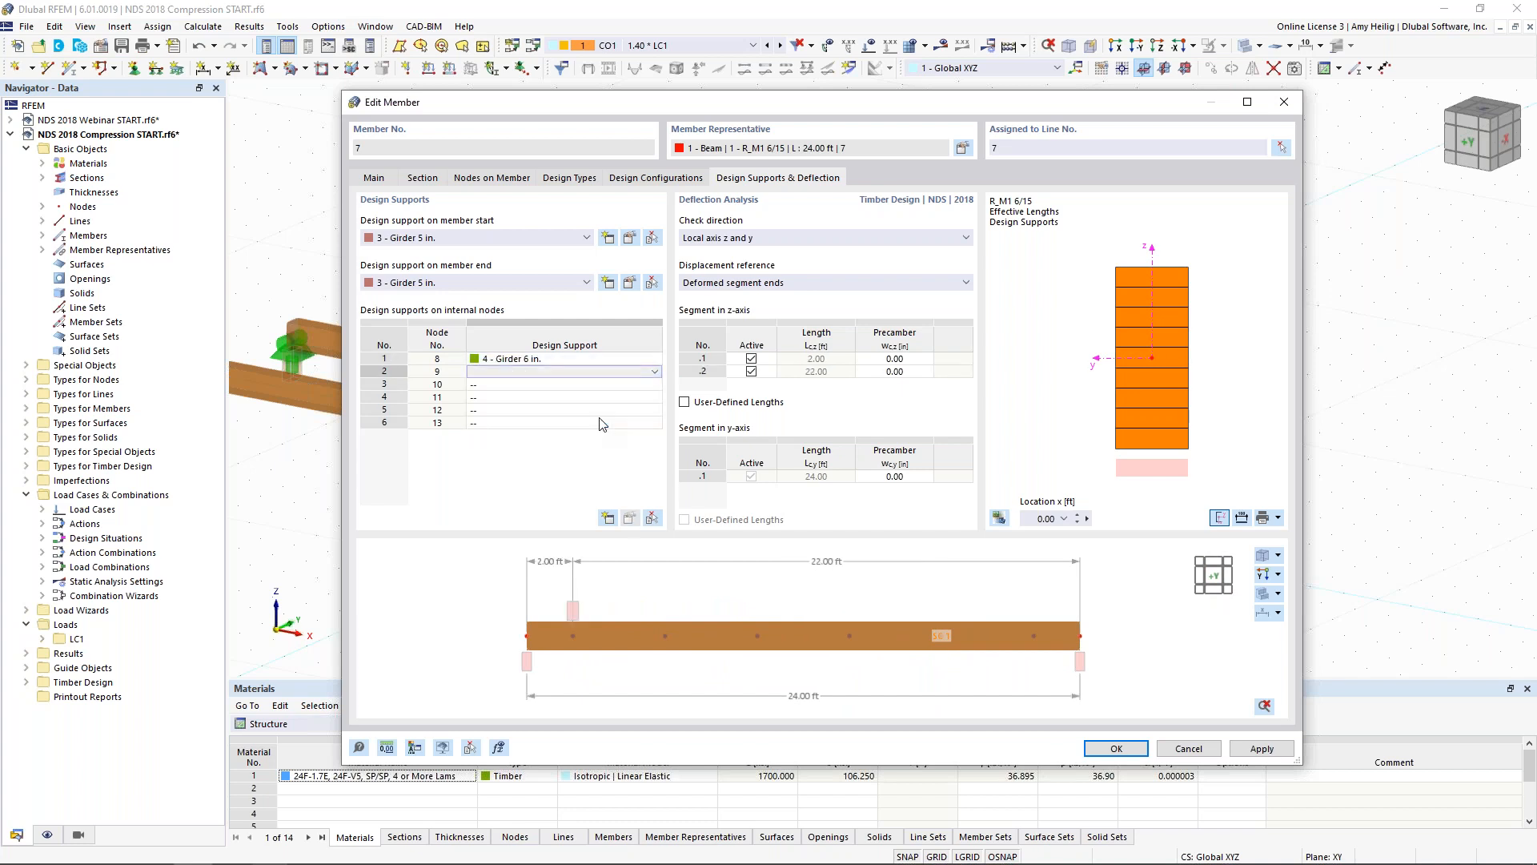
{"action": "key", "text": "F8"}
{"action": "key", "text": "F8"}
{"action": "key", "text": "F8"}
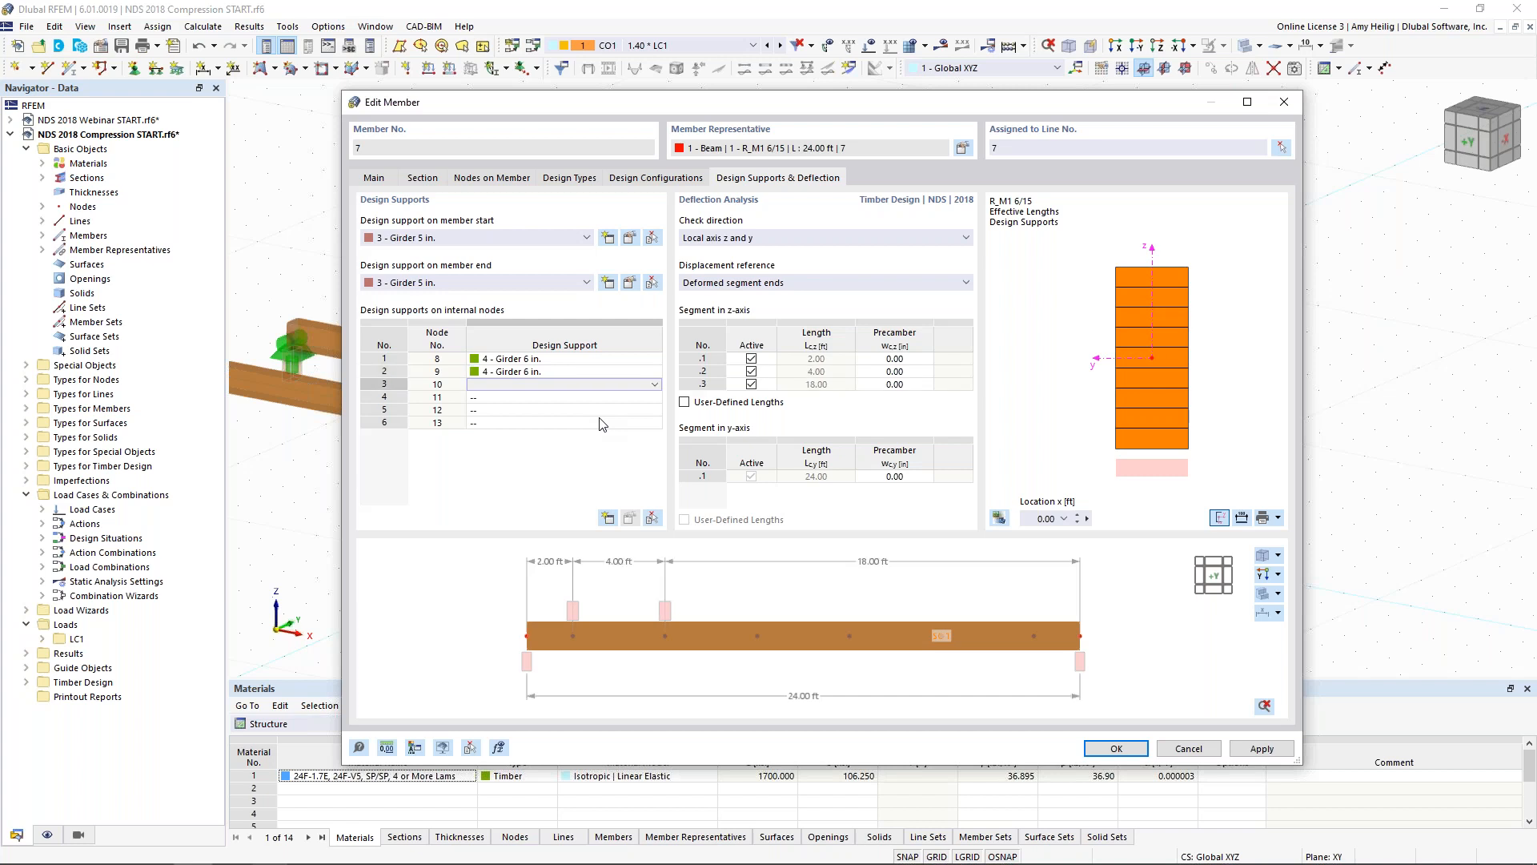
{"action": "key", "text": "F8"}
{"action": "key", "text": "F8"}
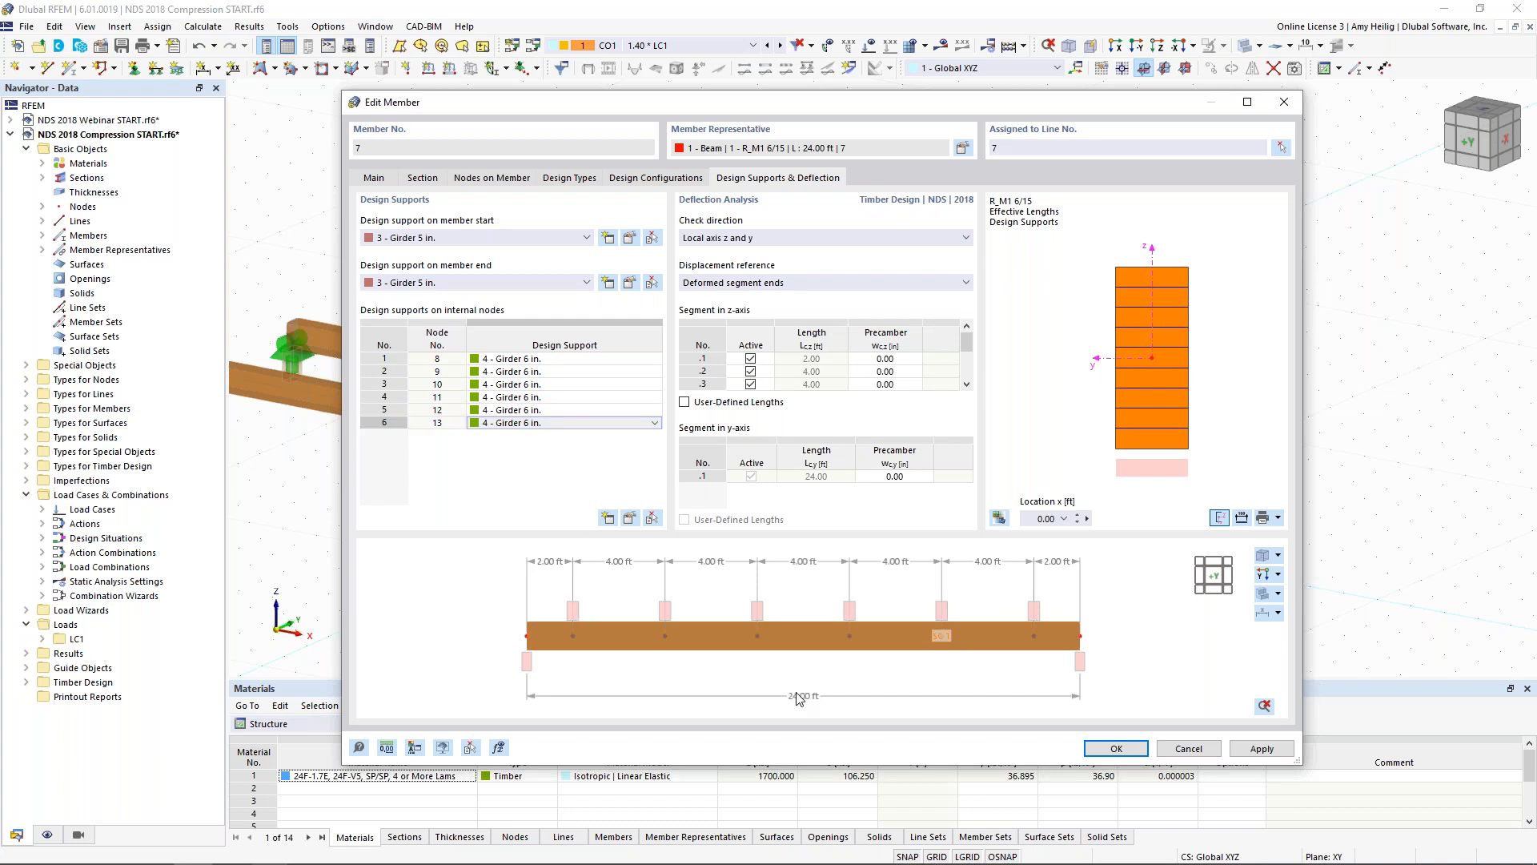
{"action": "scroll", "coordinate": [797, 698], "scroll_direction": "up", "scroll_amount": 2}
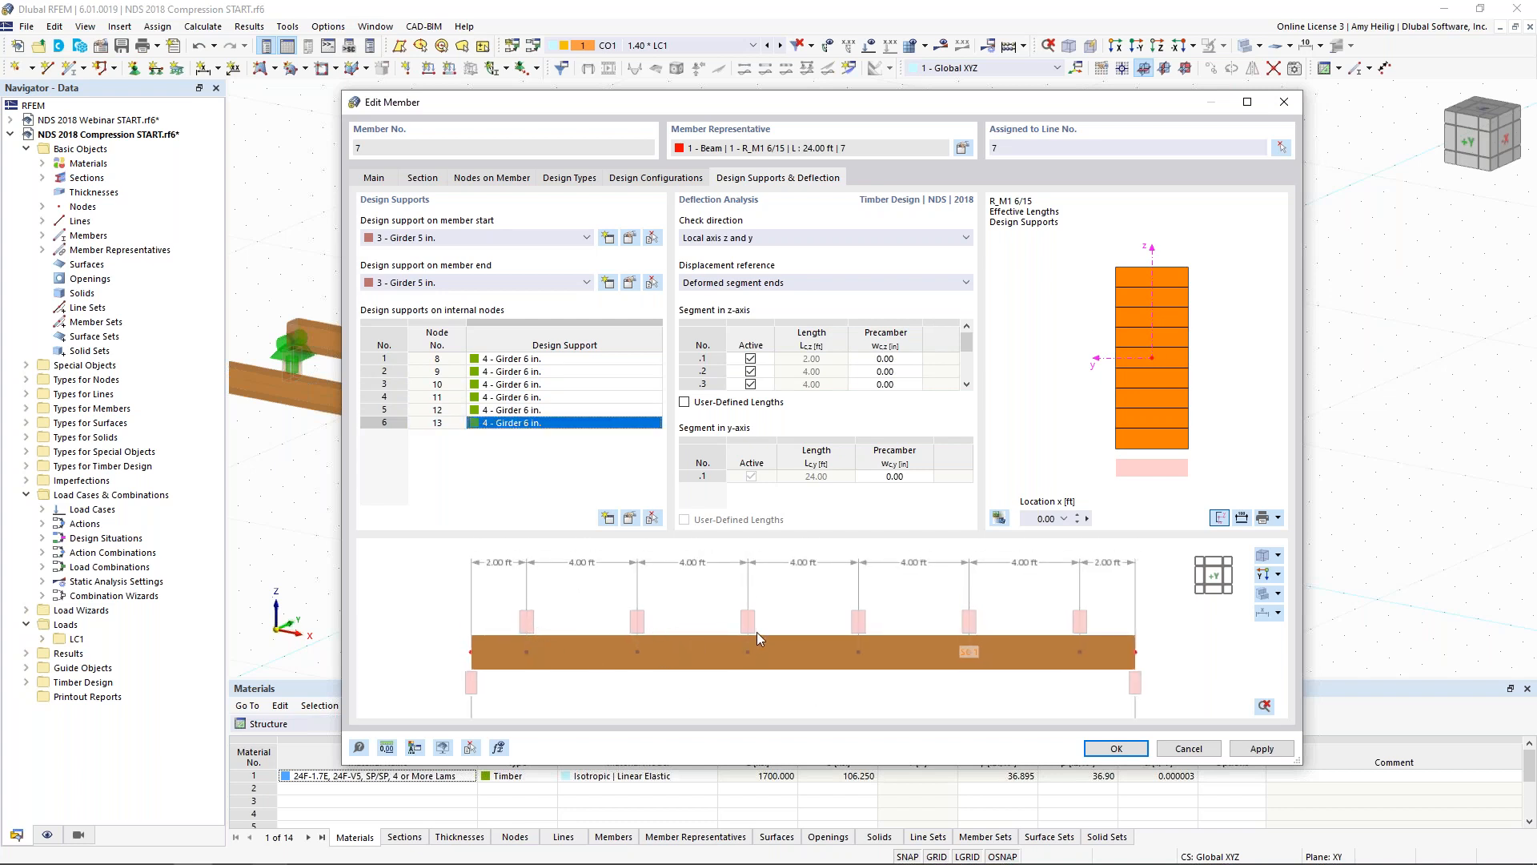
{"action": "left_click", "coordinate": [564, 479]}
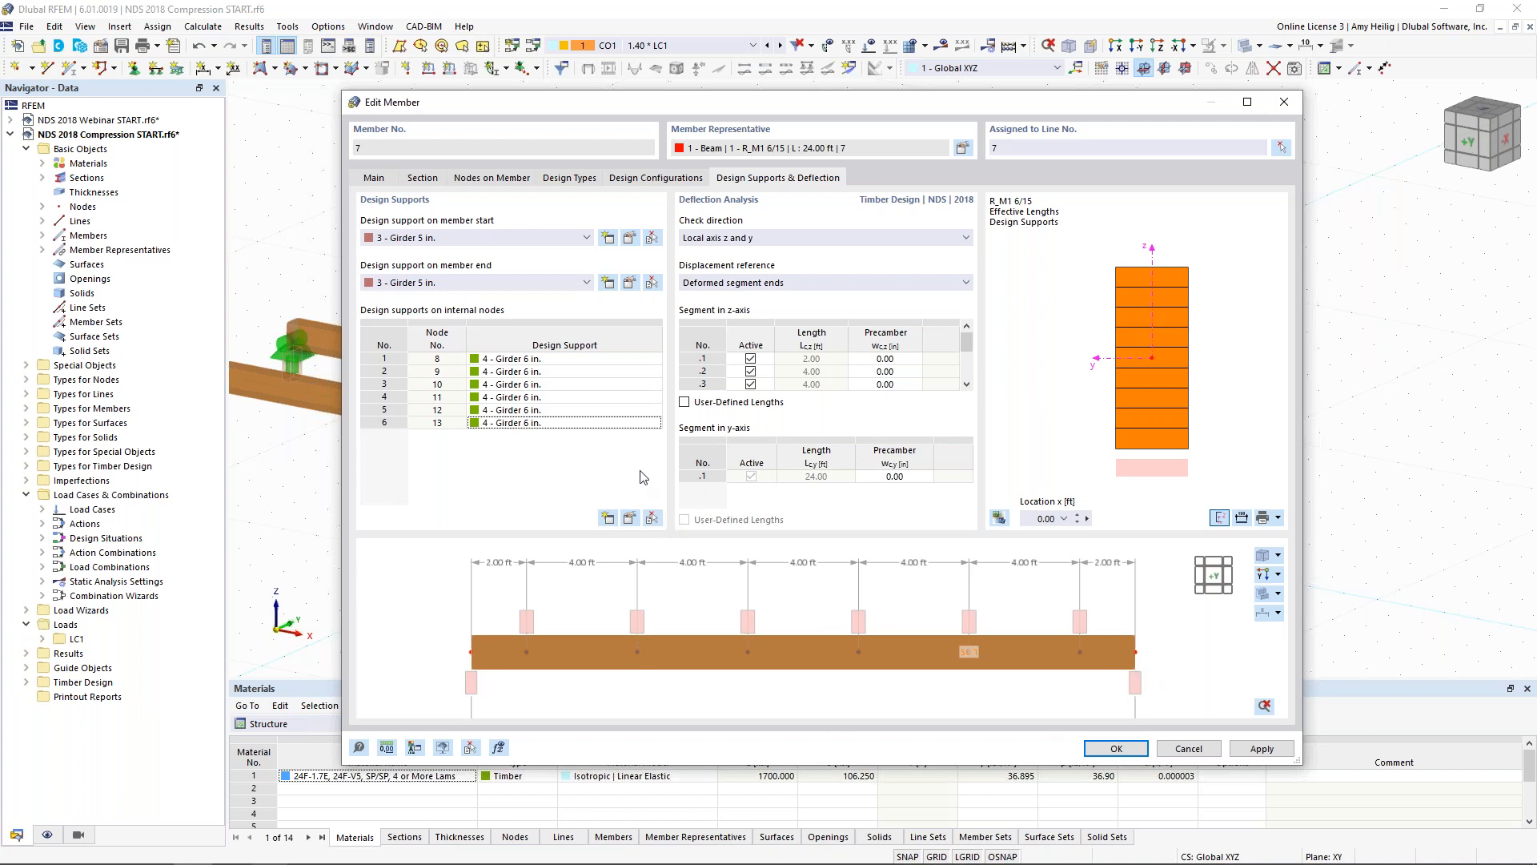
Exclude the "Girder 6 in." design support from deflection design while keeping it a direct support, and save the support and member edits
{"action": "left_click", "coordinate": [630, 518]}
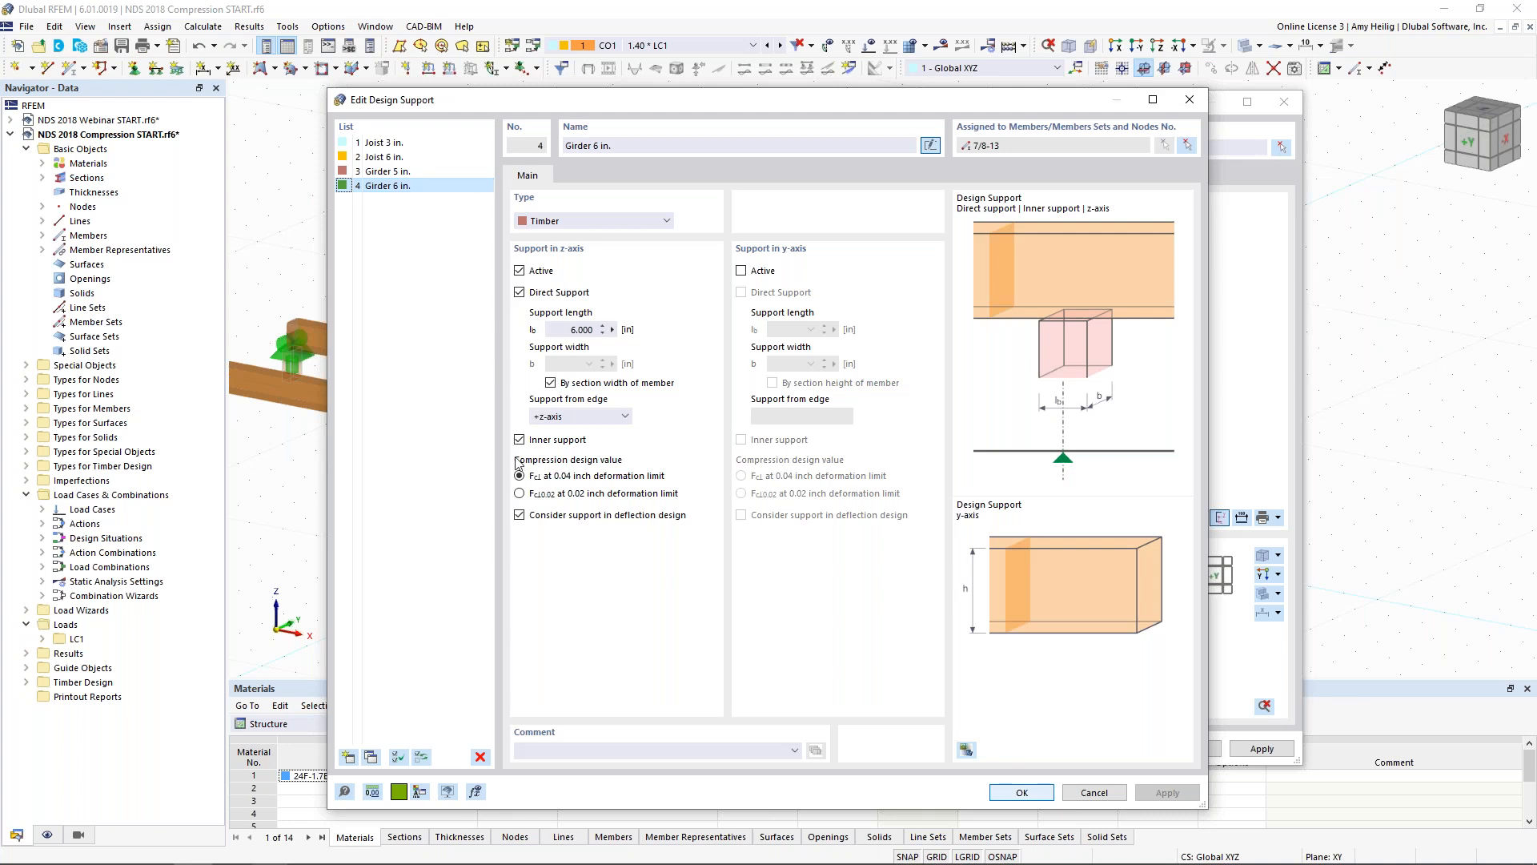
{"action": "left_click", "coordinate": [519, 514]}
{"action": "left_click", "coordinate": [521, 516]}
{"action": "left_click", "coordinate": [520, 293]}
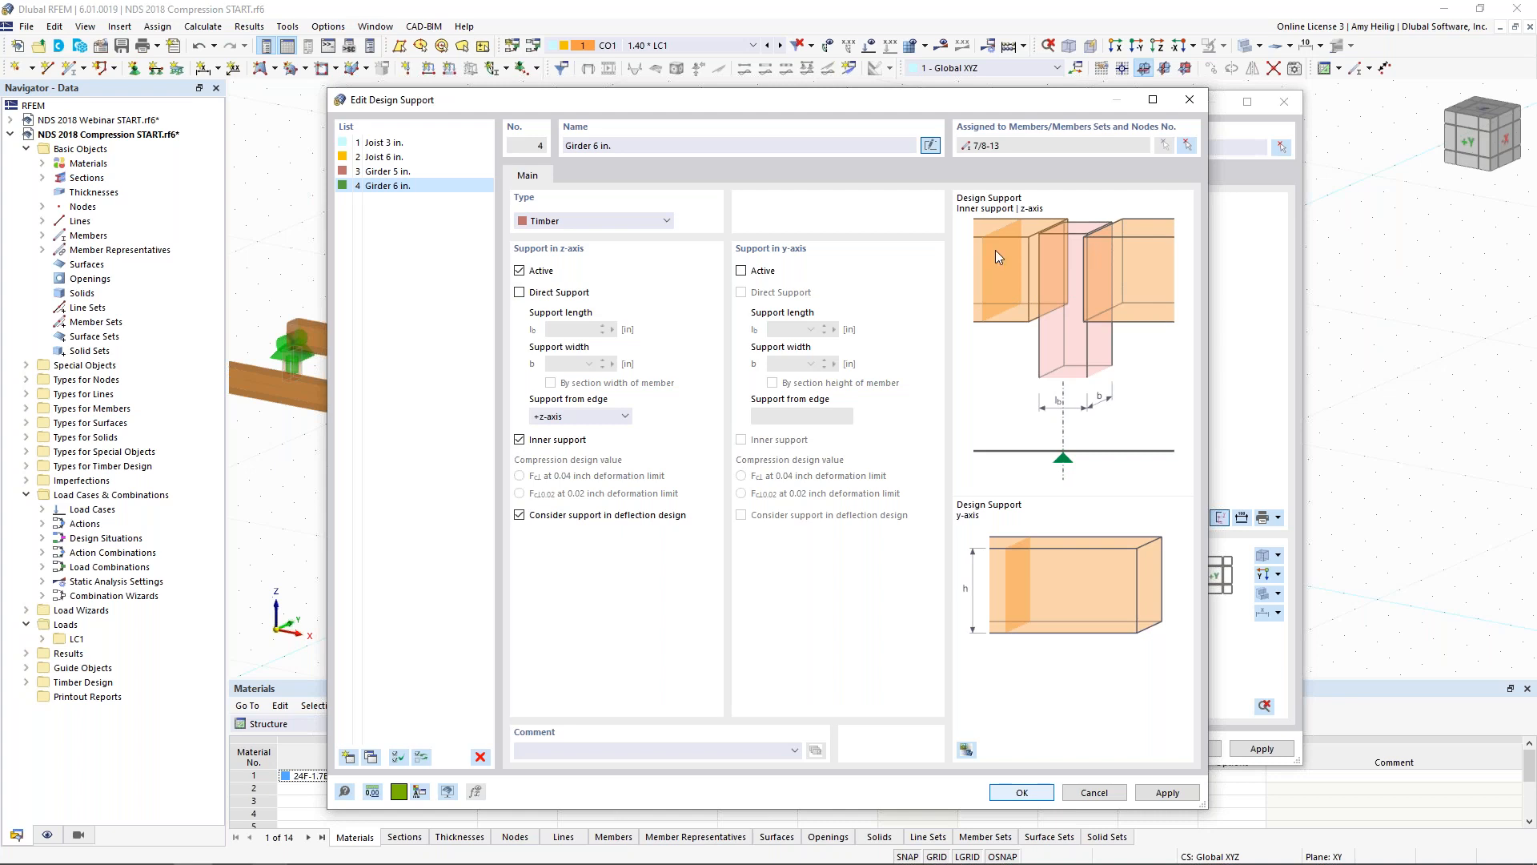
{"action": "left_click", "coordinate": [520, 293]}
{"action": "left_click", "coordinate": [519, 515]}
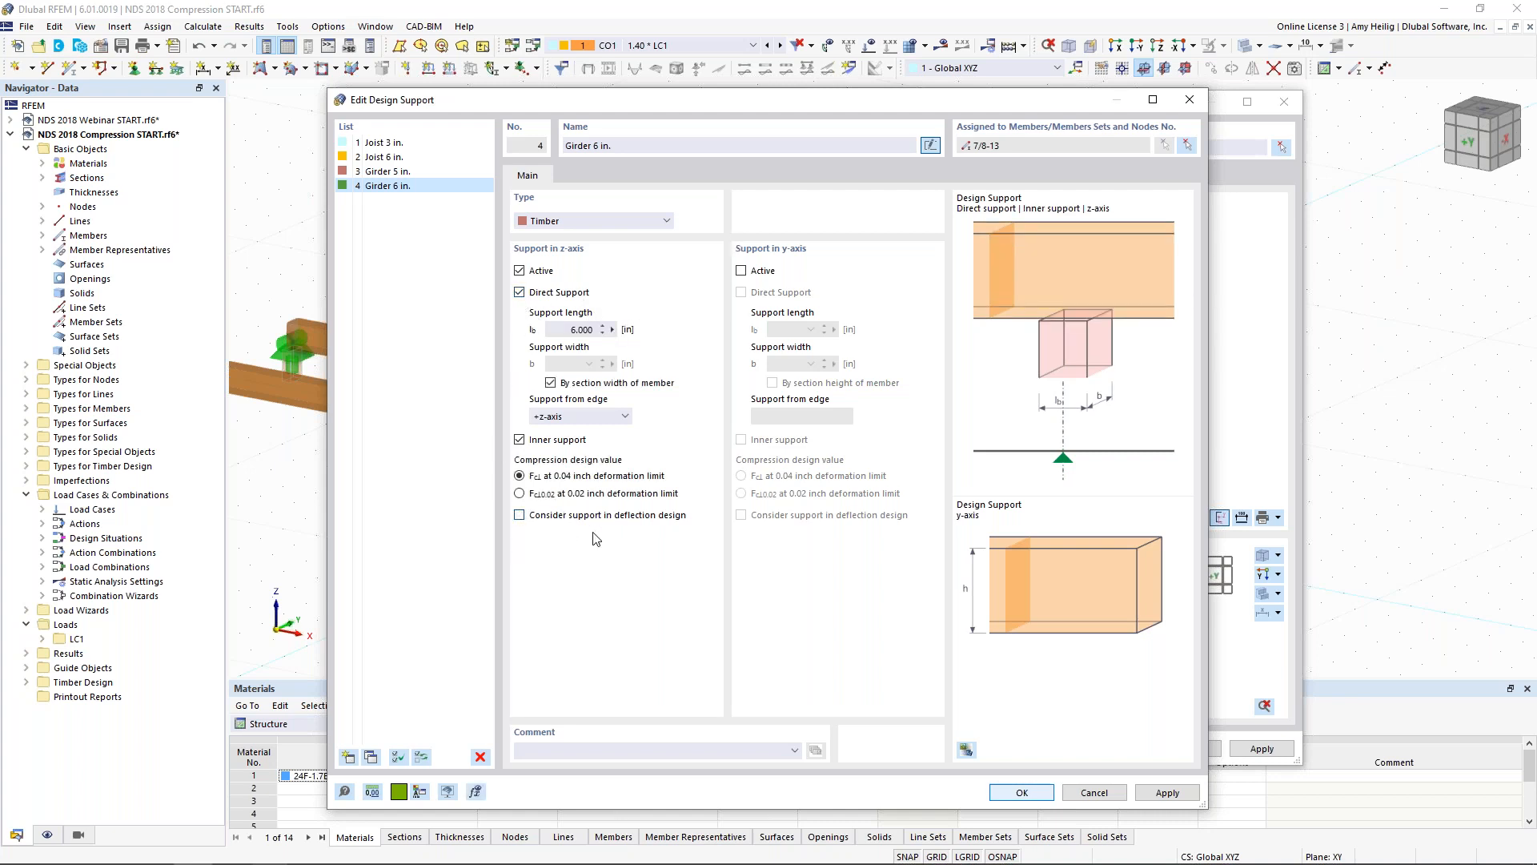
{"action": "left_click", "coordinate": [1035, 794]}
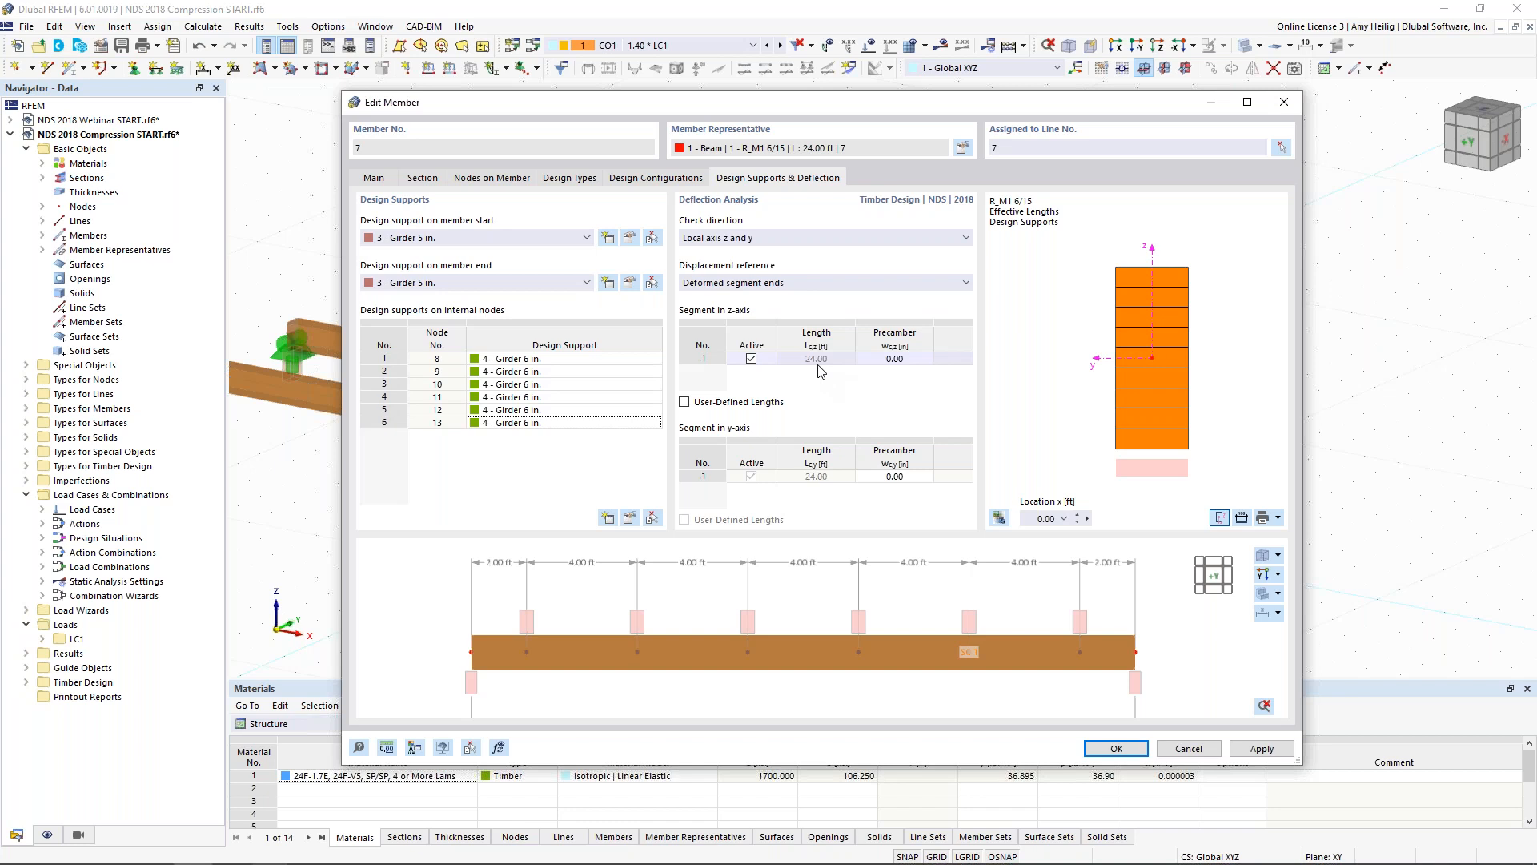
{"action": "left_click", "coordinate": [1115, 749]}
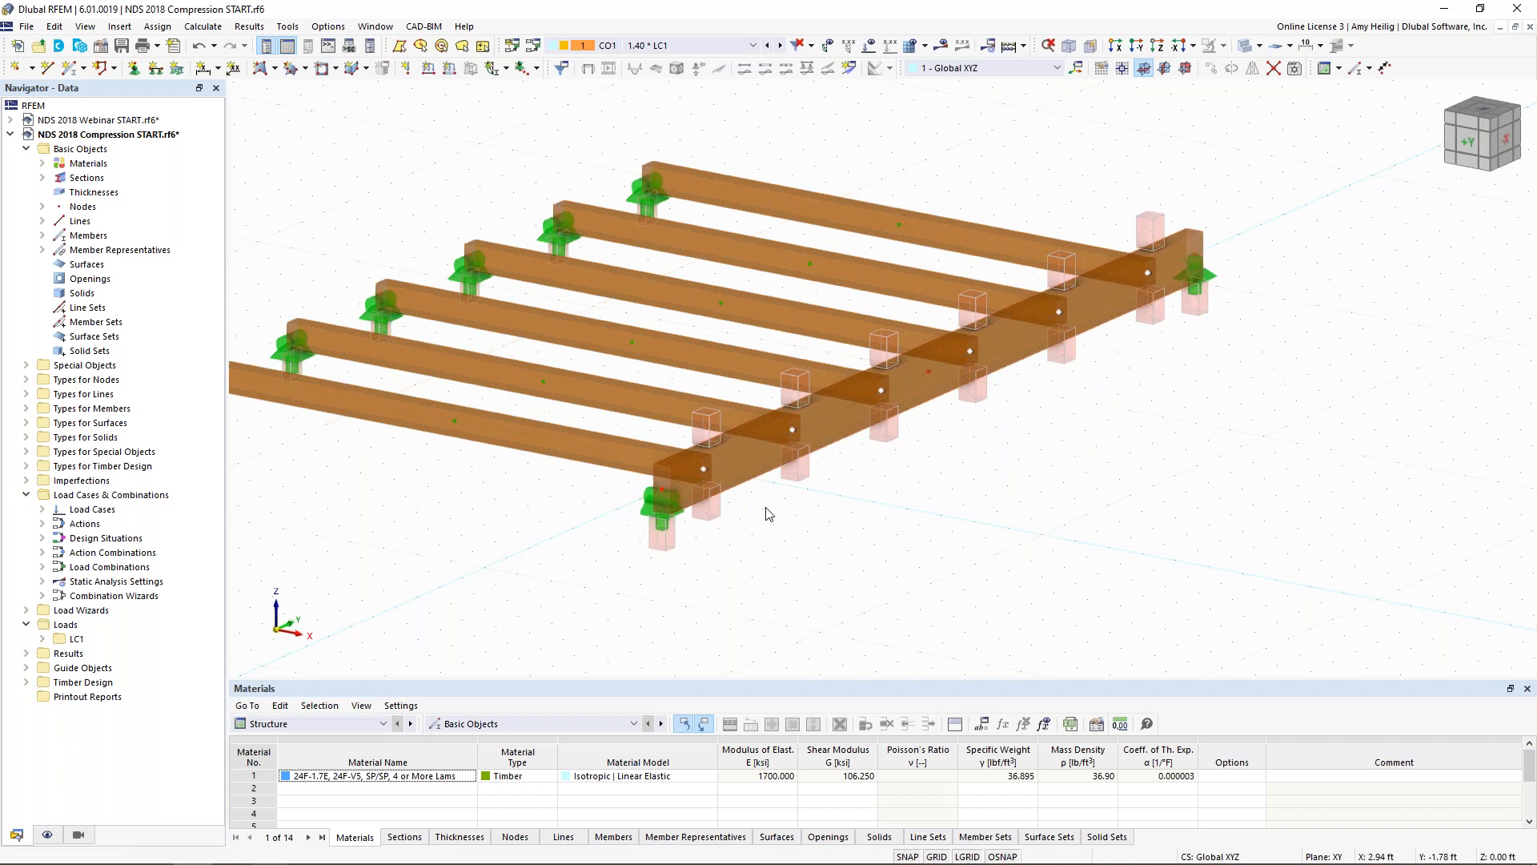
Inspect the girder's design supports in isolation, with hidden objects removed from the background, and restore the full model's visibility
{"action": "left_click", "coordinate": [743, 459]}
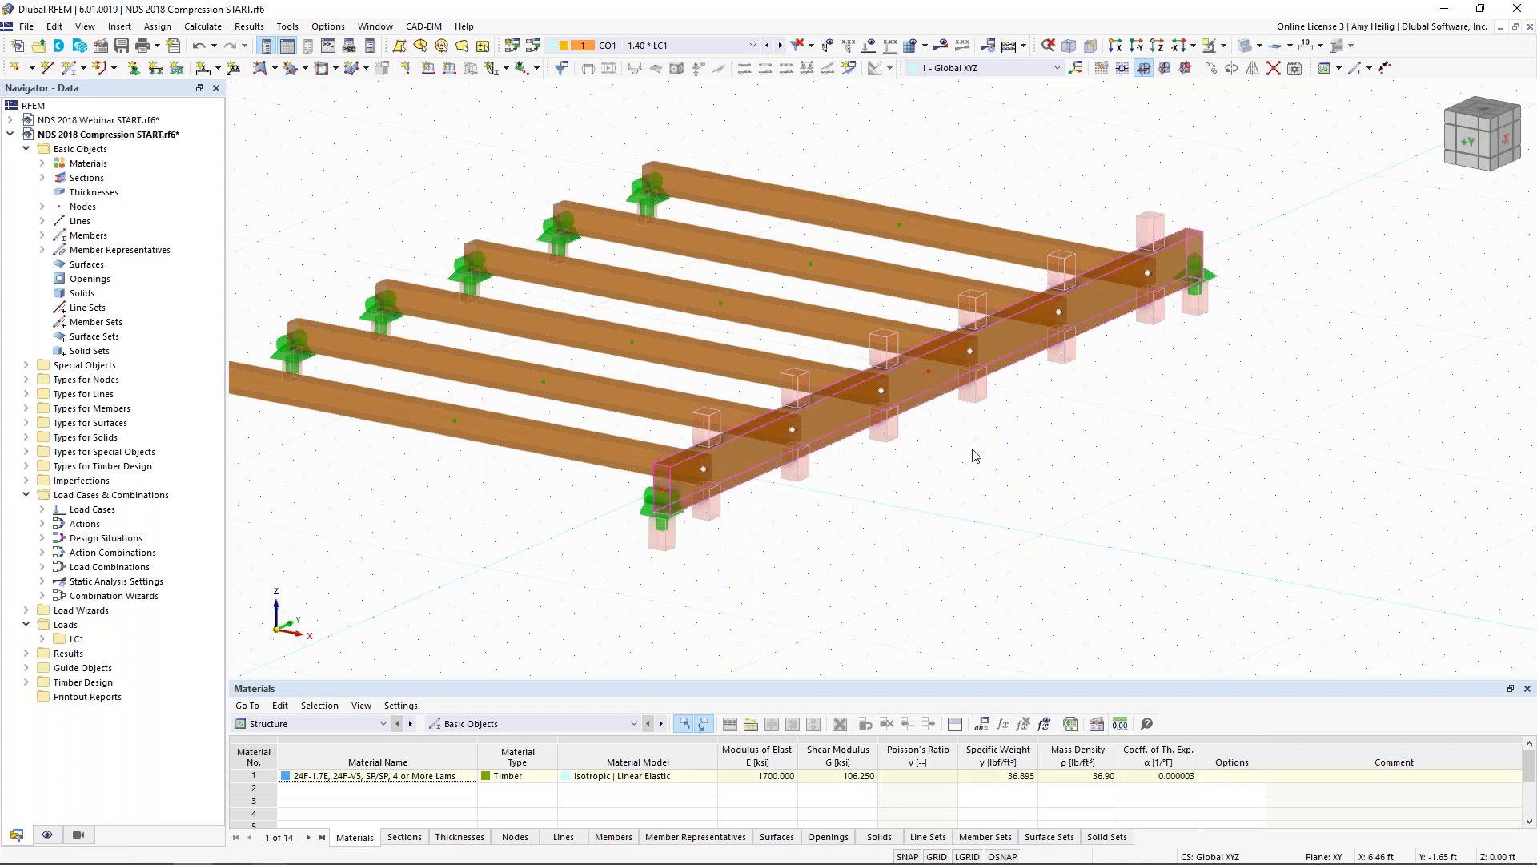
{"action": "left_click", "coordinate": [1224, 45]}
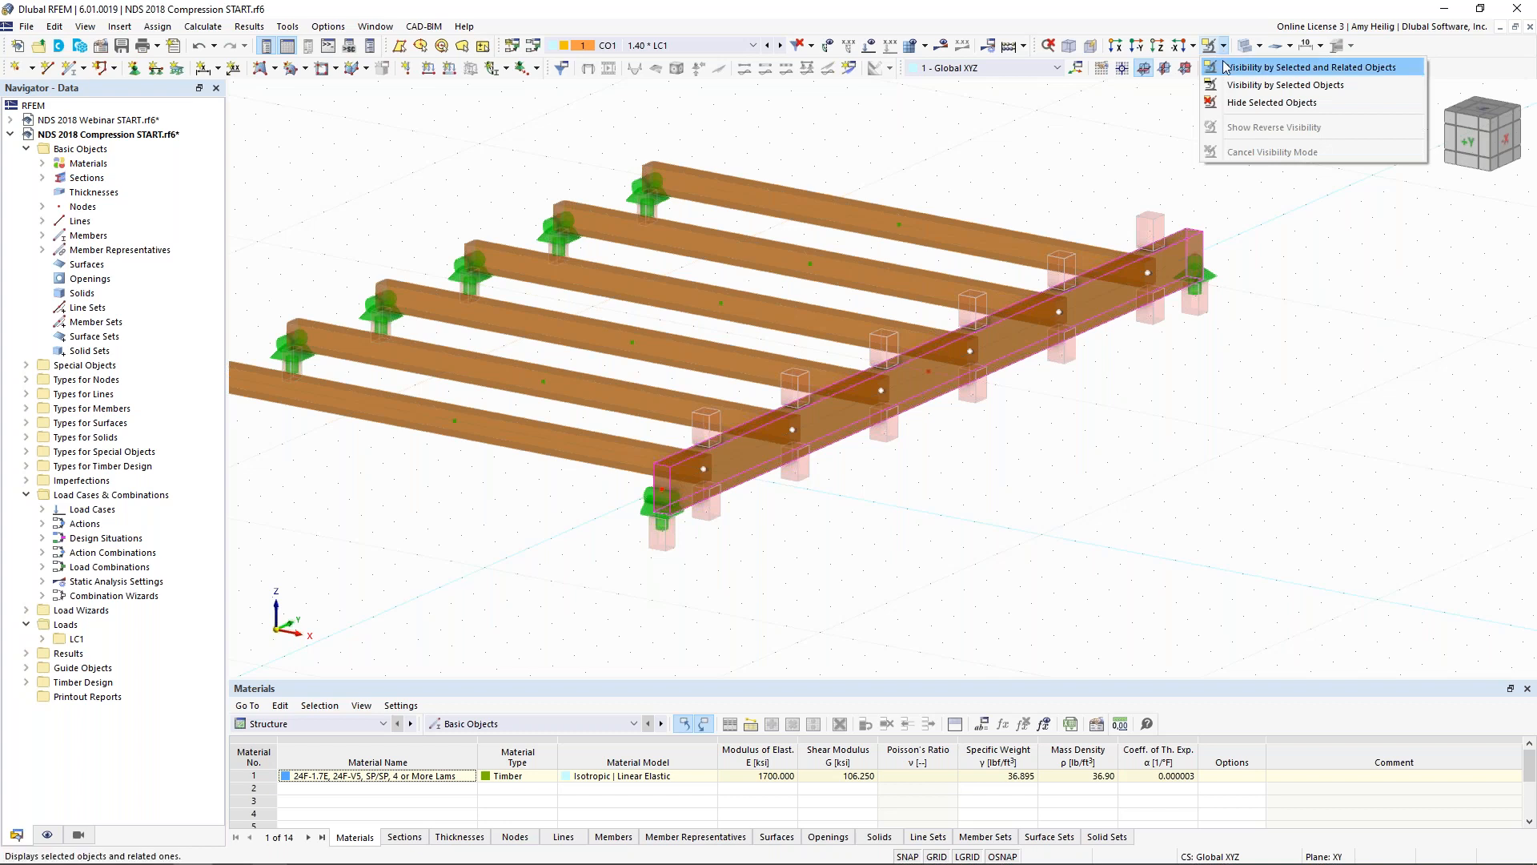
{"action": "left_click", "coordinate": [1223, 66]}
{"action": "right_click", "coordinate": [1067, 398]}
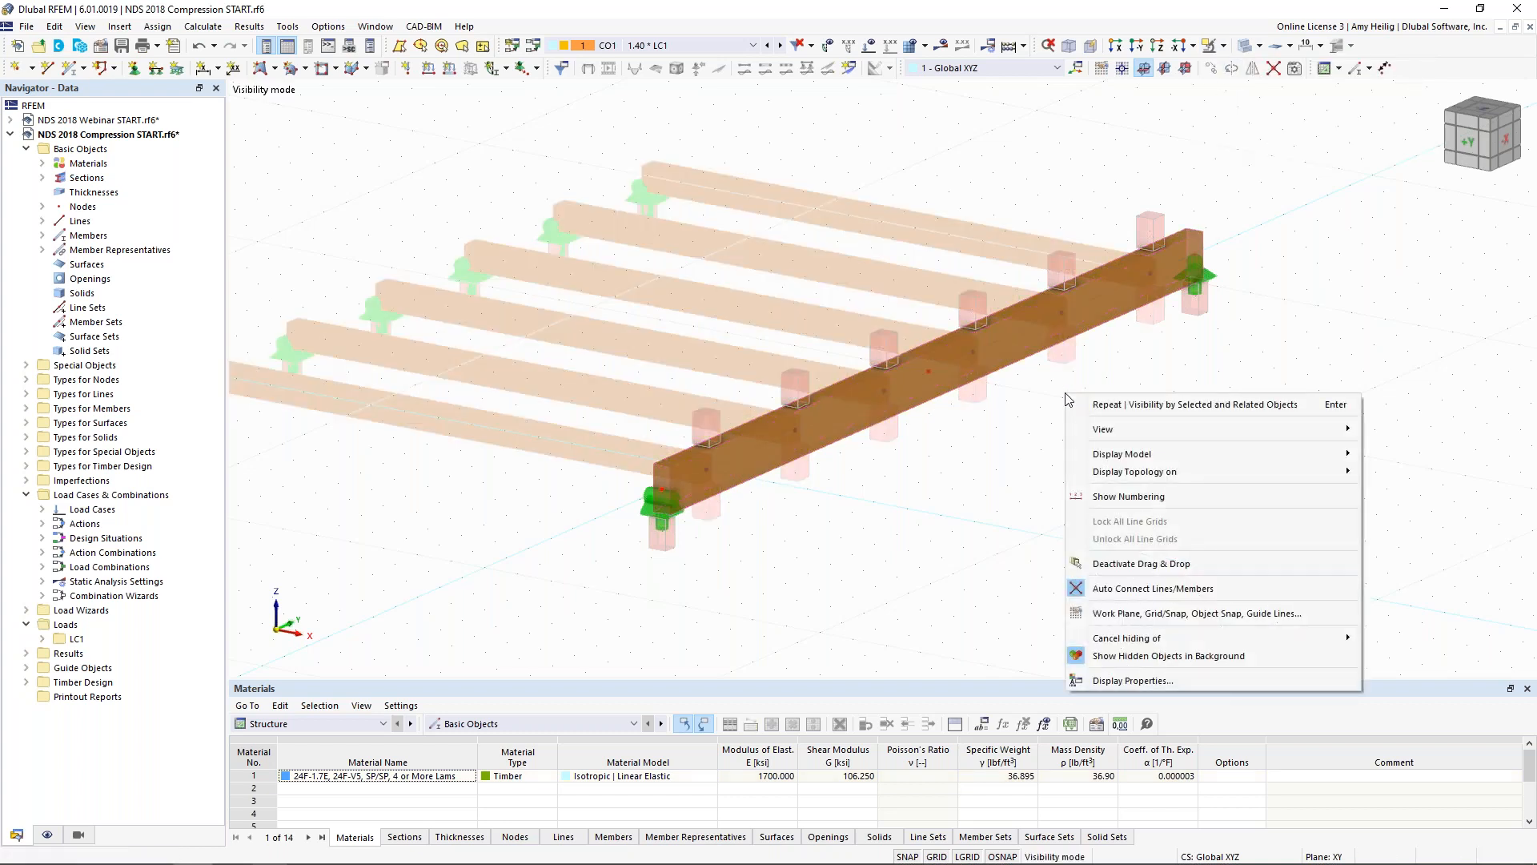
{"action": "left_click", "coordinate": [1137, 656]}
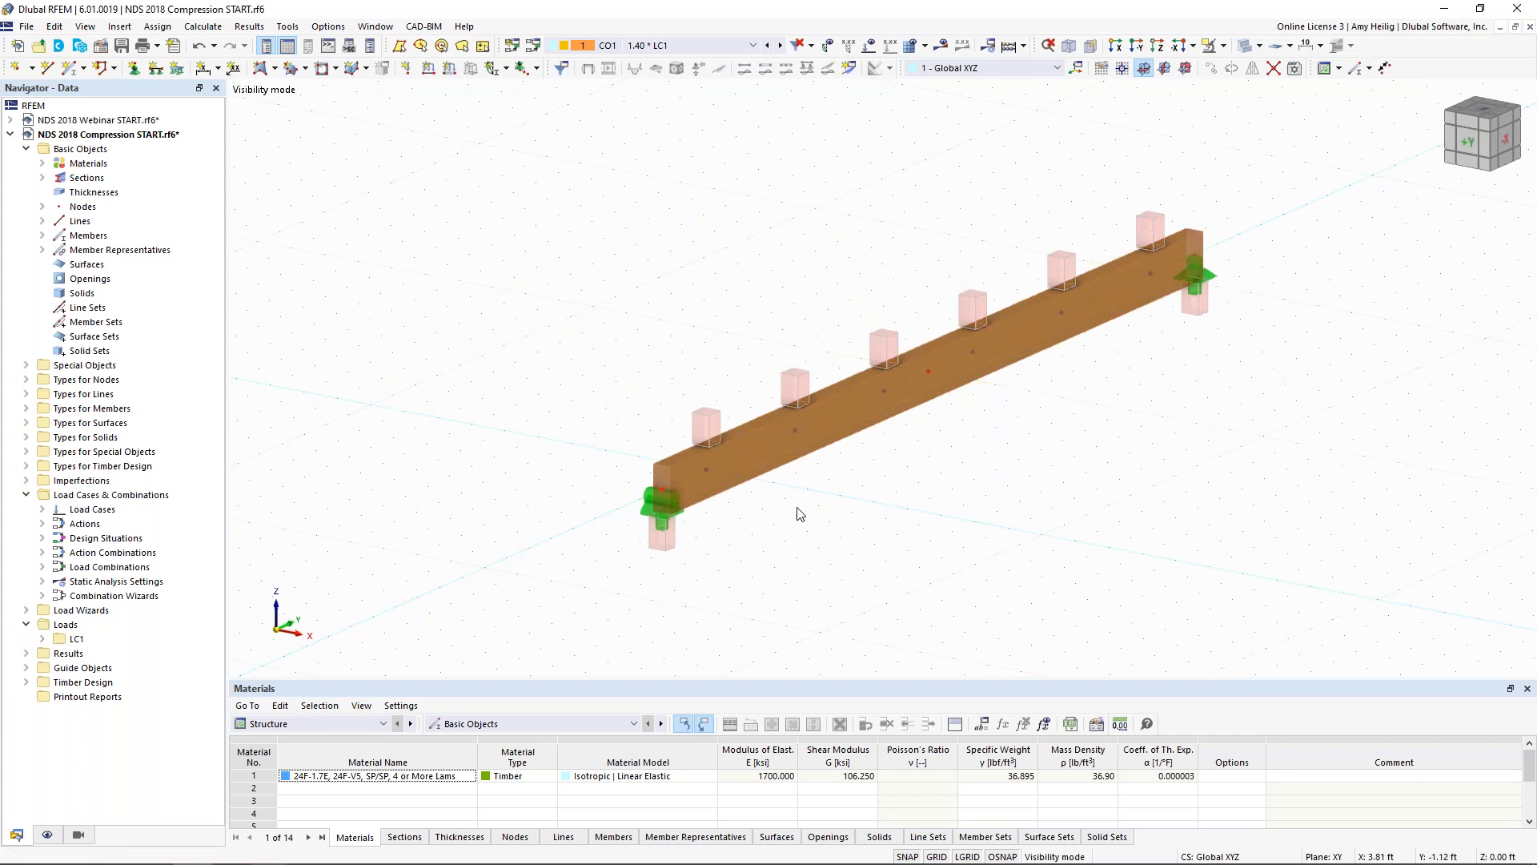
{"action": "middle_click_drag", "start_coordinate": [938, 477], "coordinate": [871, 466]}
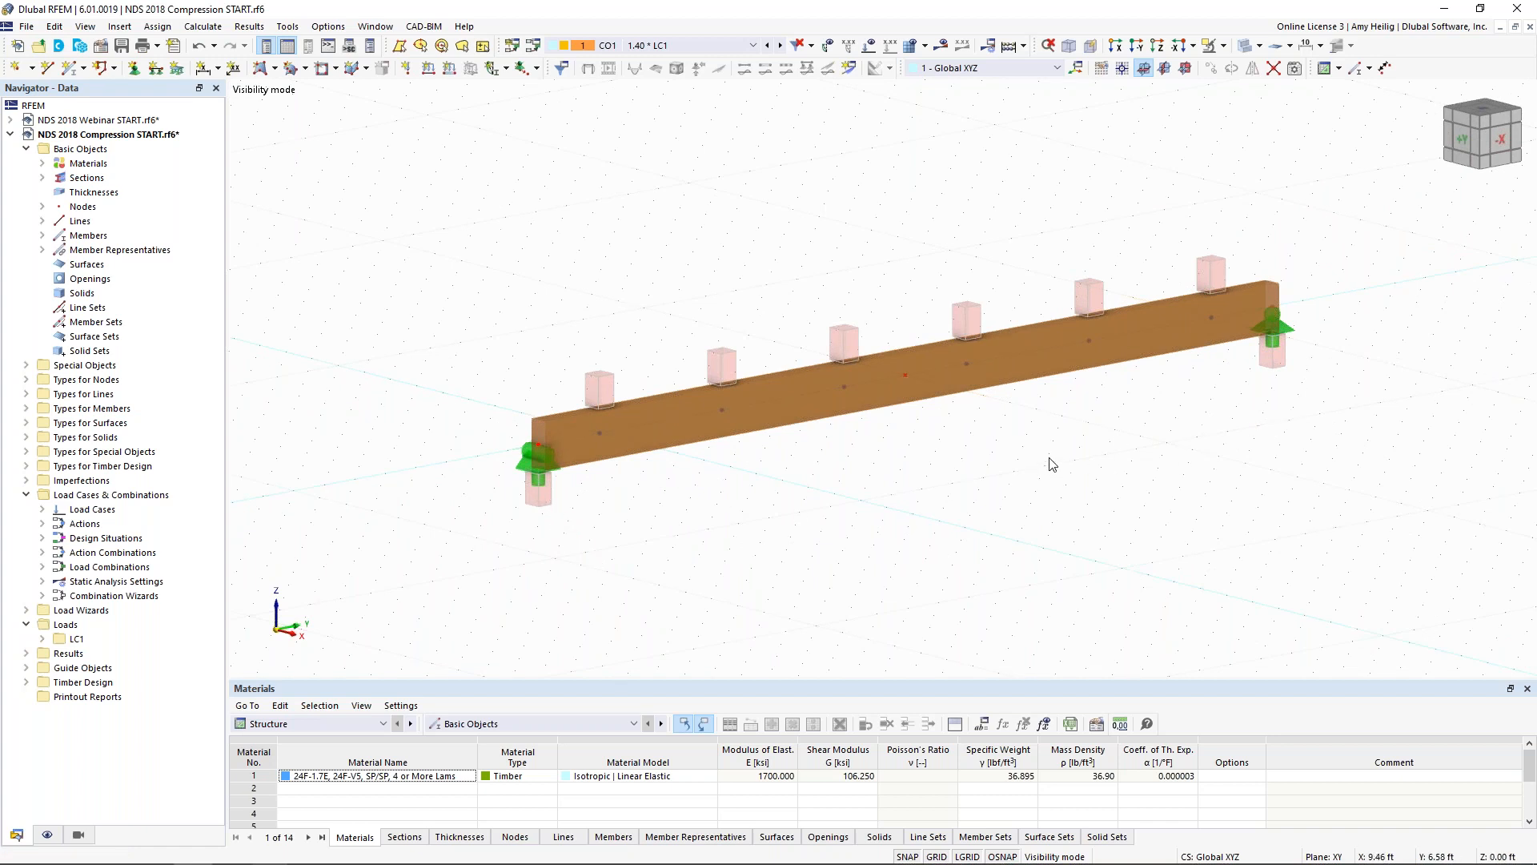
{"action": "middle_click_drag", "start_coordinate": [1053, 463], "coordinate": [999, 443]}
{"action": "left_click", "coordinate": [1247, 53]}
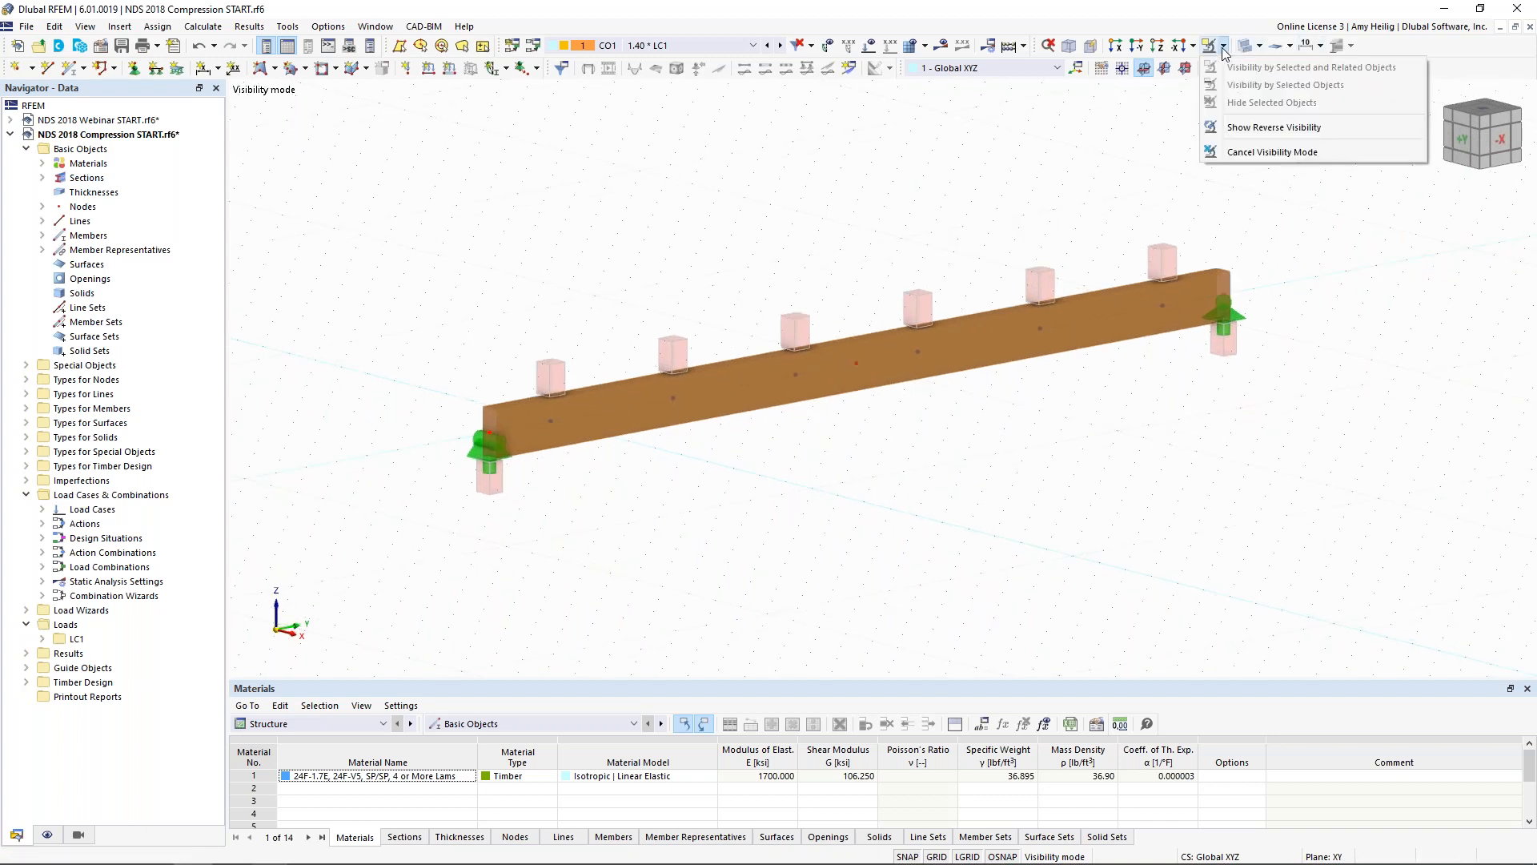
{"action": "left_click", "coordinate": [1252, 151]}
{"action": "middle_click_drag", "start_coordinate": [750, 485], "coordinate": [907, 445], "text": "ctrl"}
Run the timber design, display its member design ratios, and enlarge the results table
{"action": "left_click", "coordinate": [370, 724]}
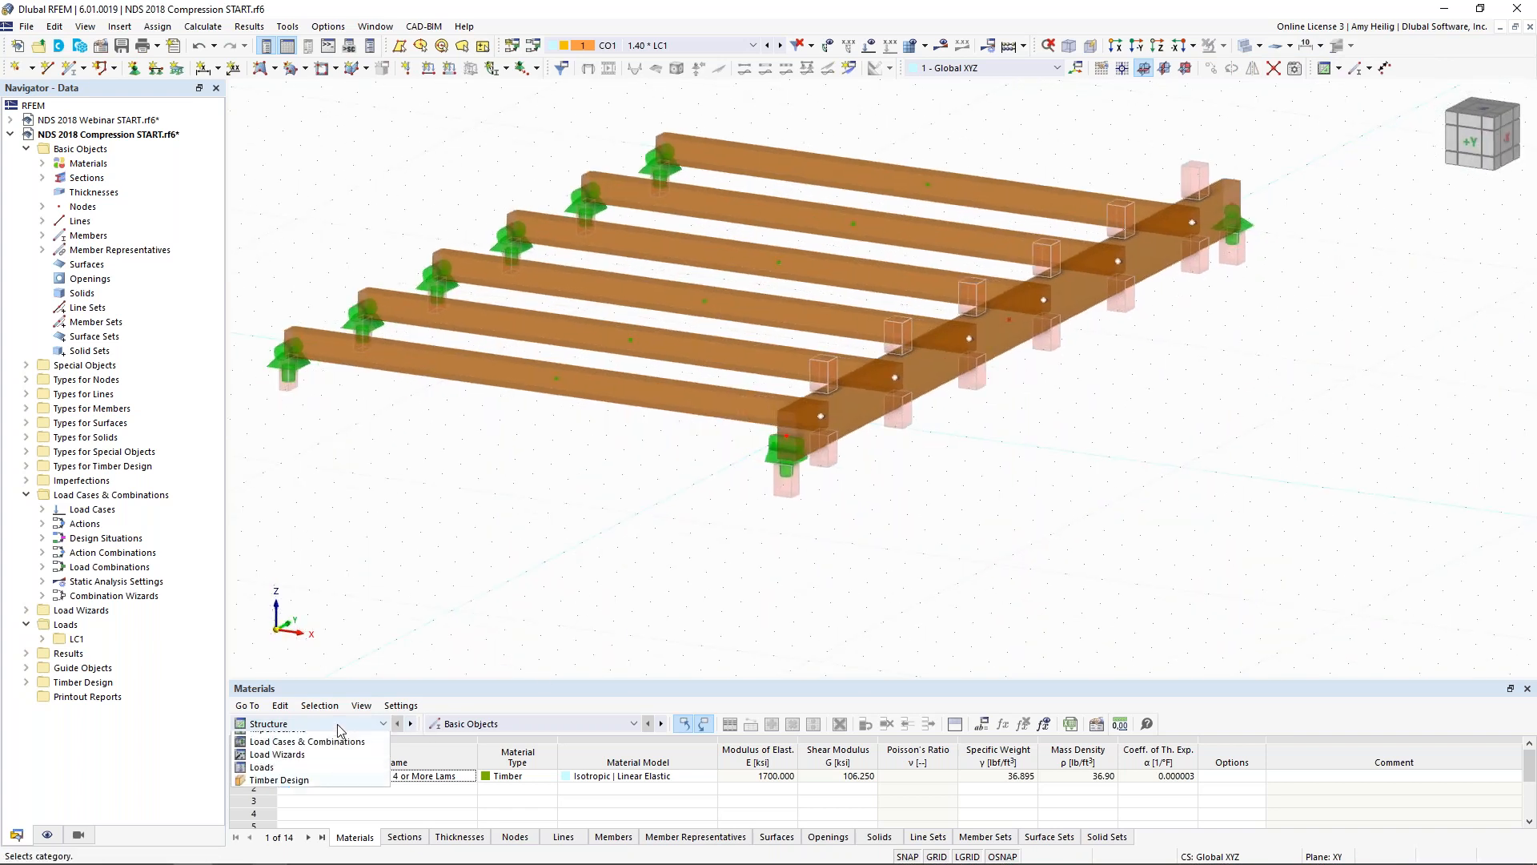
{"action": "left_click", "coordinate": [319, 802]}
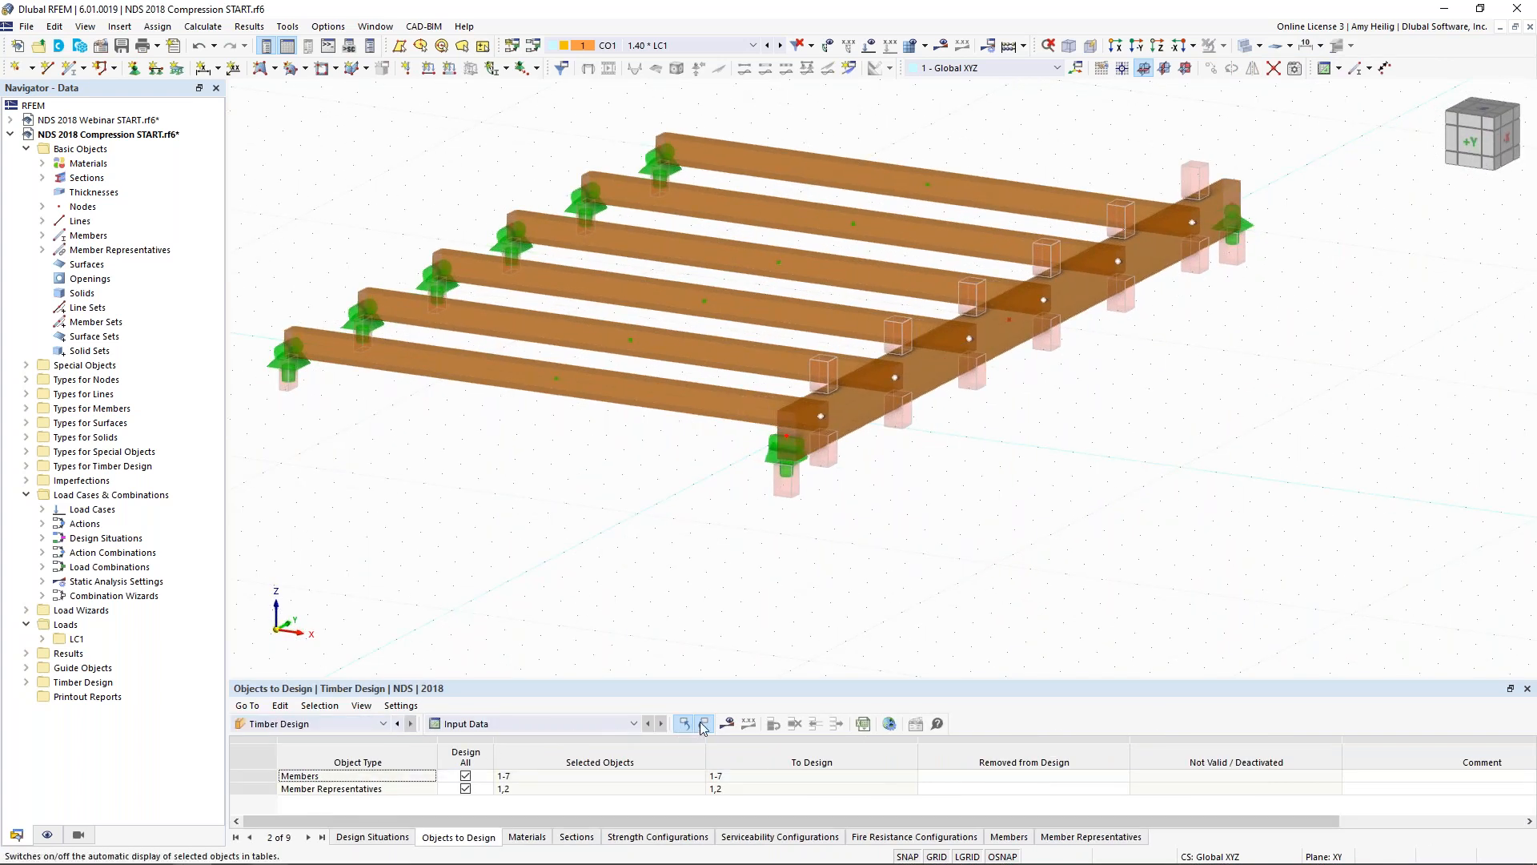
{"action": "left_click", "coordinate": [727, 723]}
{"action": "left_click", "coordinate": [833, 507]}
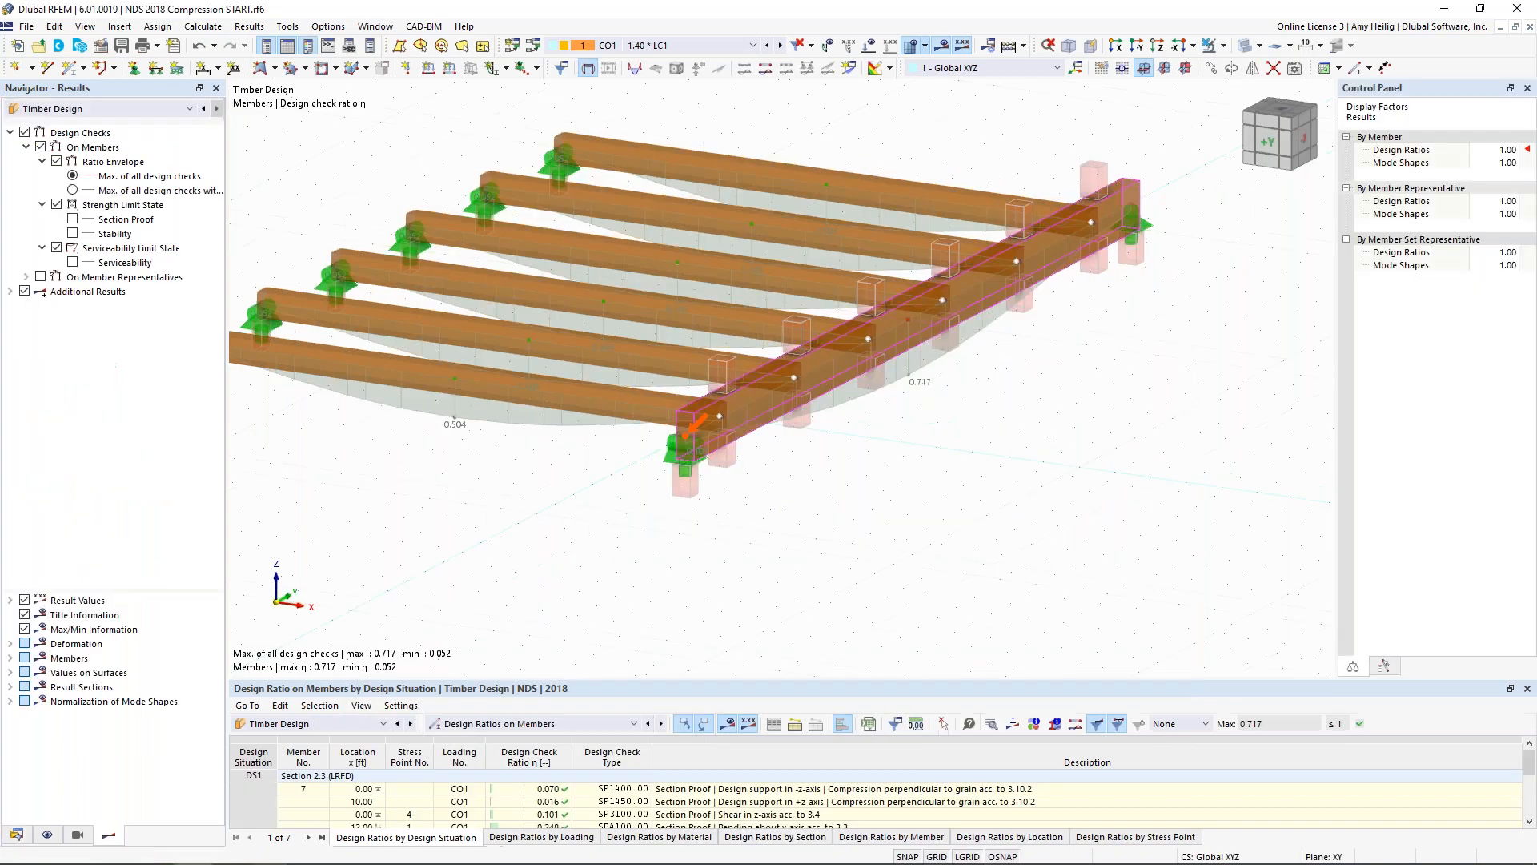
{"action": "left_click_drag", "start_coordinate": [897, 682], "coordinate": [929, 426]}
List the design ratios by member representative and locate the girder's -z-axis compression perpendicular to grain check on the model
{"action": "left_click", "coordinate": [592, 469]}
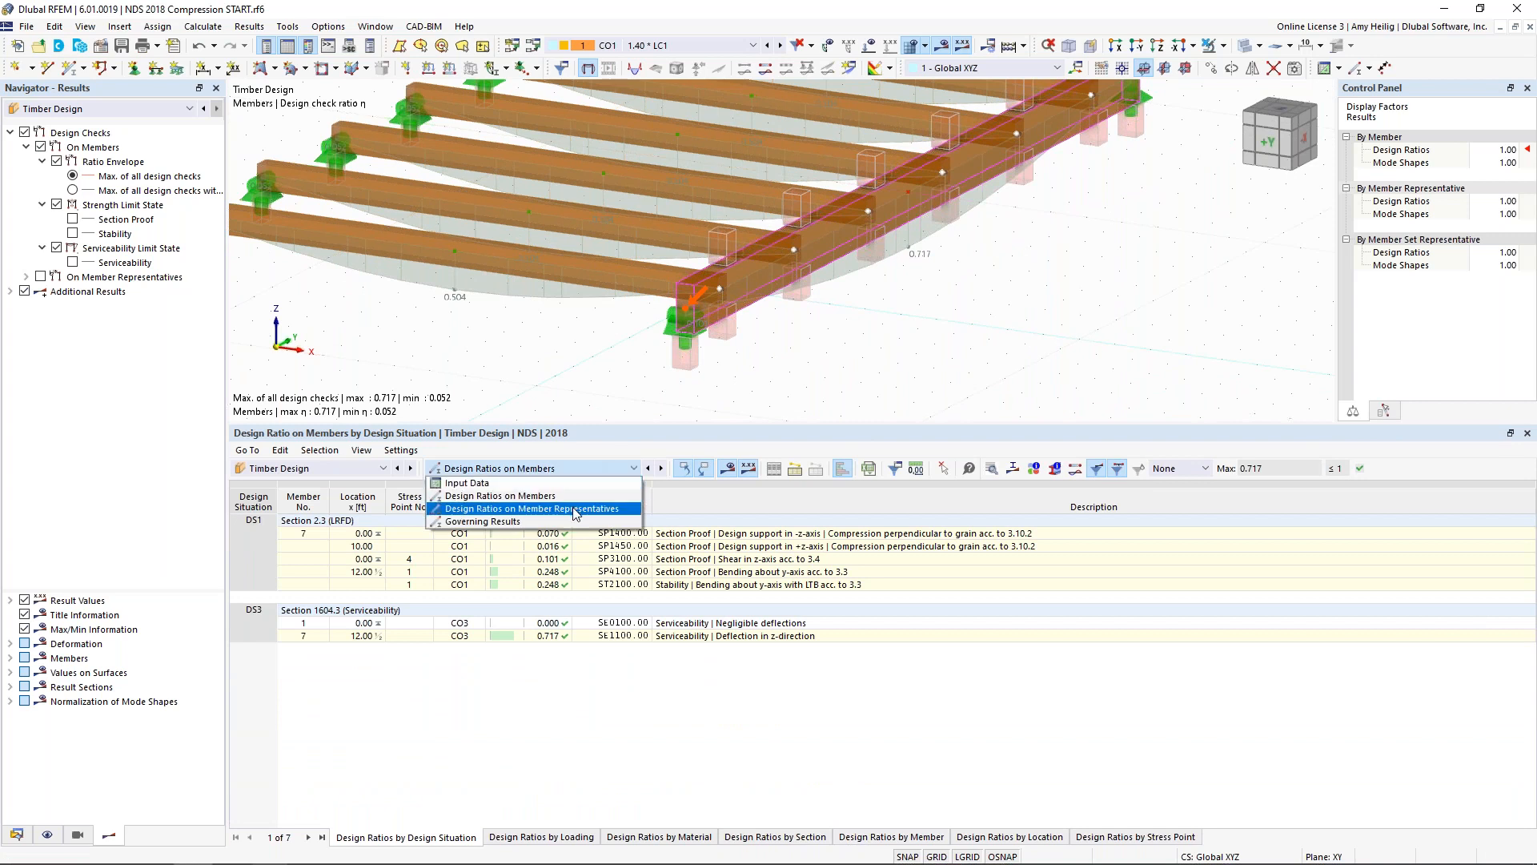
{"action": "left_click", "coordinate": [575, 509]}
{"action": "left_click", "coordinate": [760, 536]}
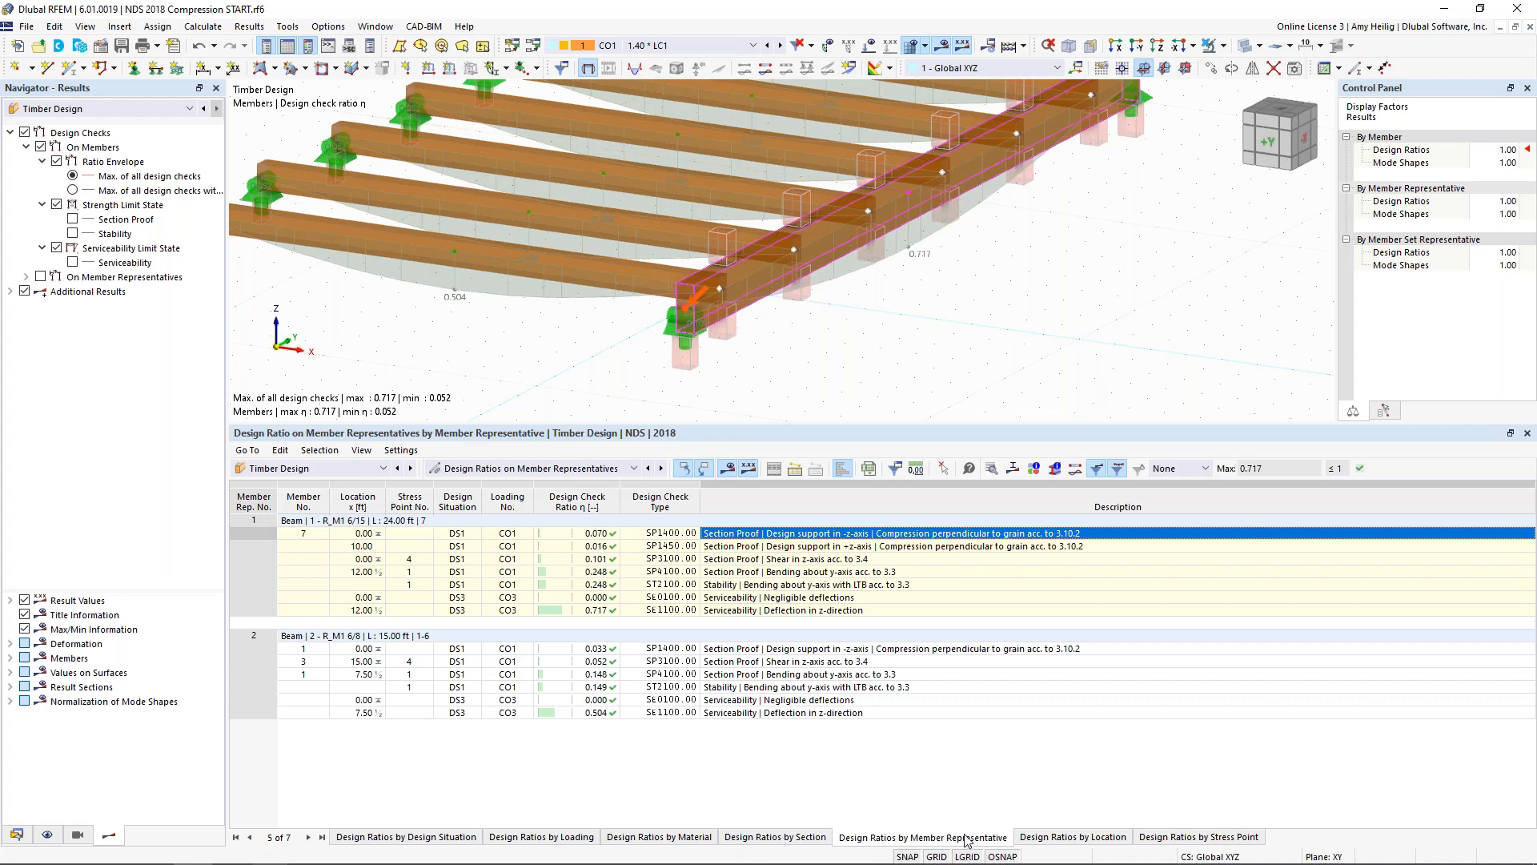
{"action": "scroll", "coordinate": [897, 357], "scroll_direction": "down", "scroll_amount": 1}
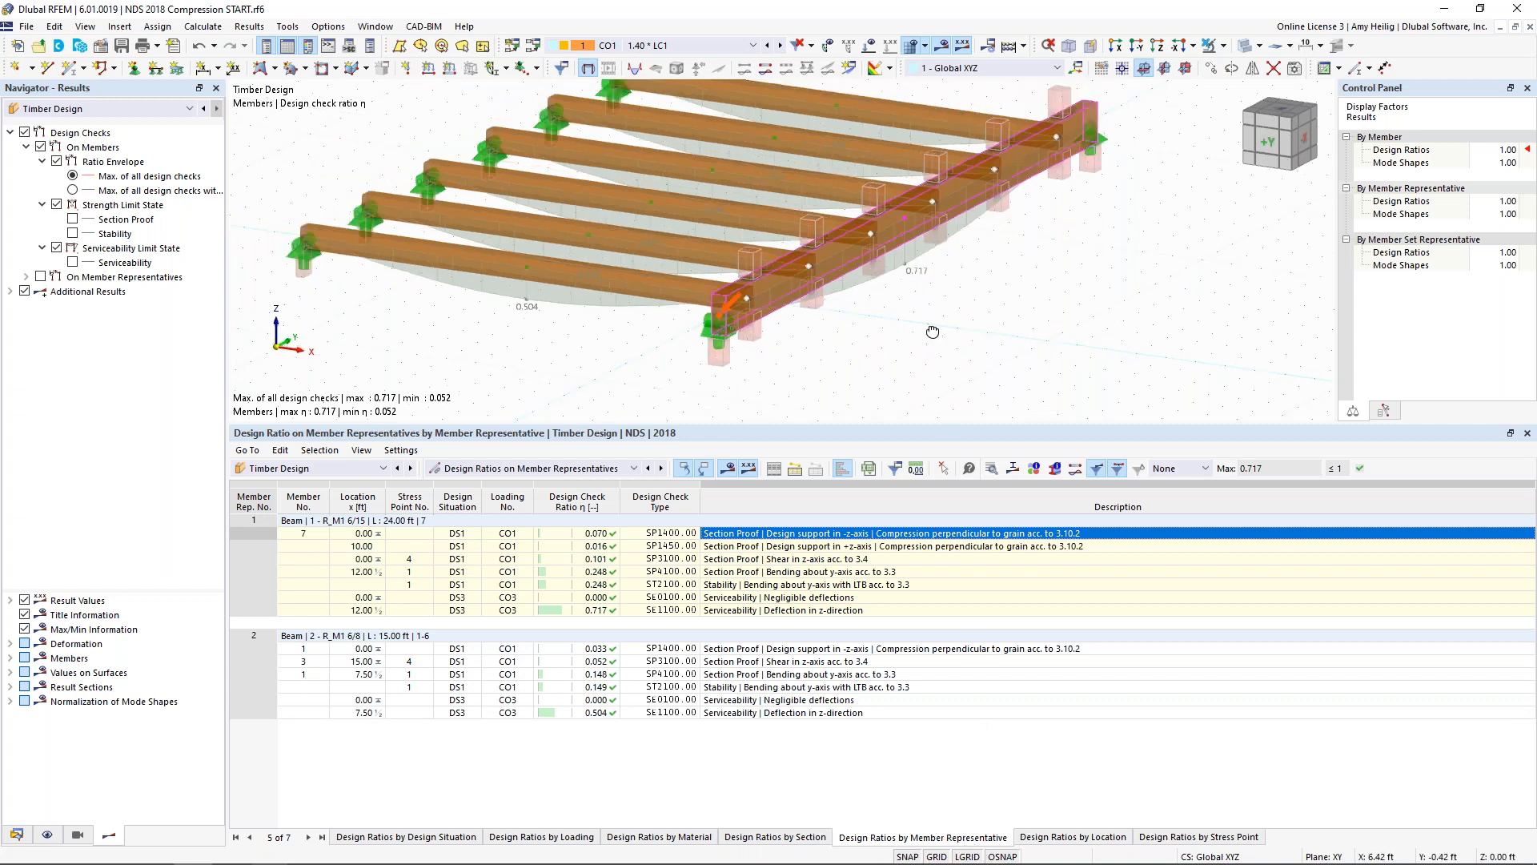
{"action": "middle_click_drag", "start_coordinate": [932, 331], "coordinate": [900, 364], "text": "ctrl"}
{"action": "scroll", "coordinate": [892, 380], "scroll_direction": "down", "scroll_amount": 1}
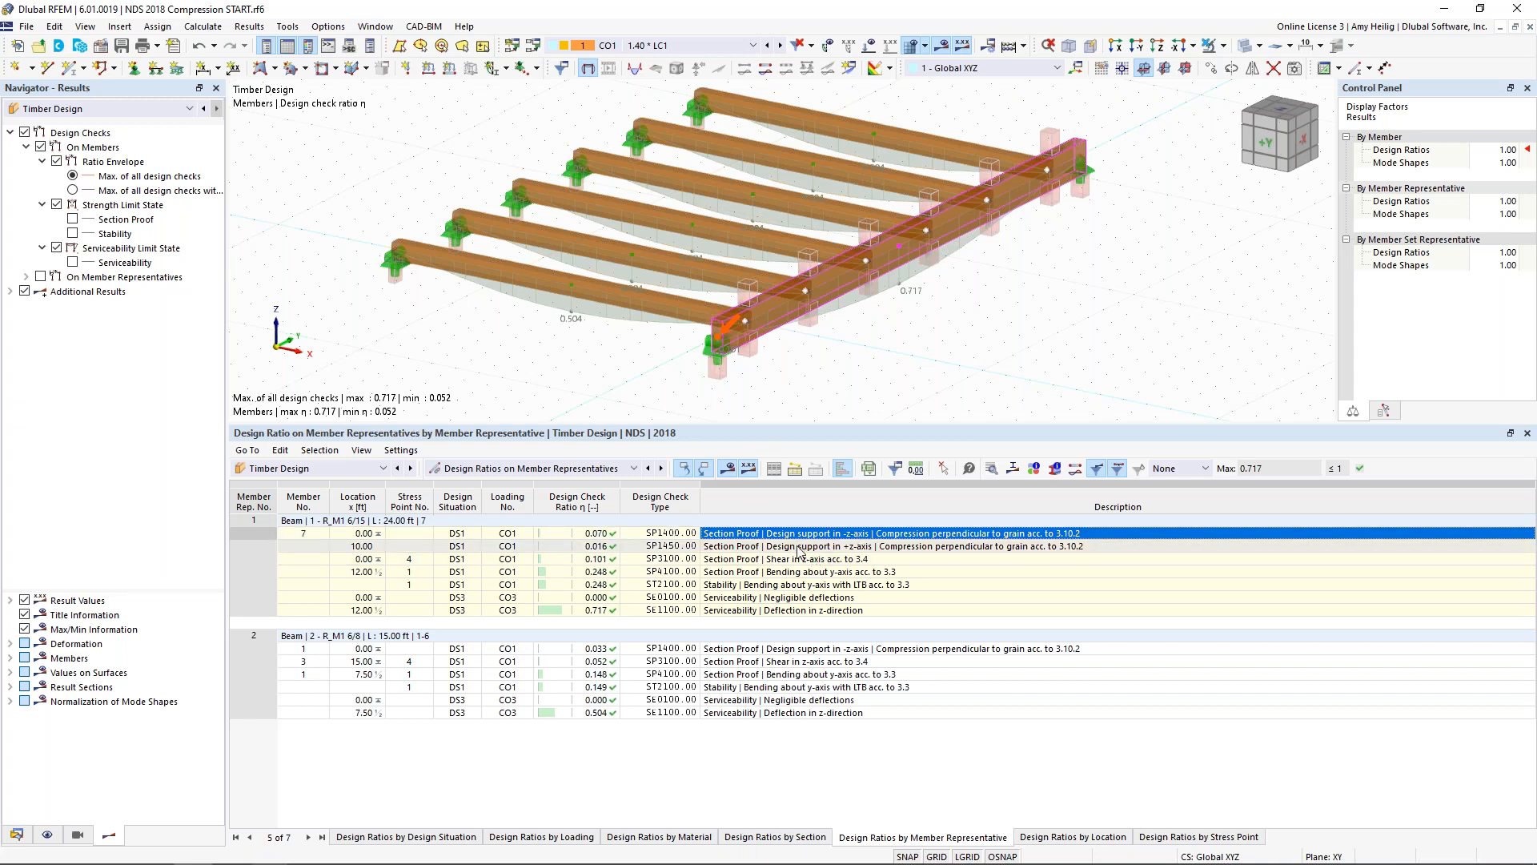
Show the static analysis support reactions without global deformations and examine the reaction at the girder's near end support
{"action": "left_click", "coordinate": [133, 111]}
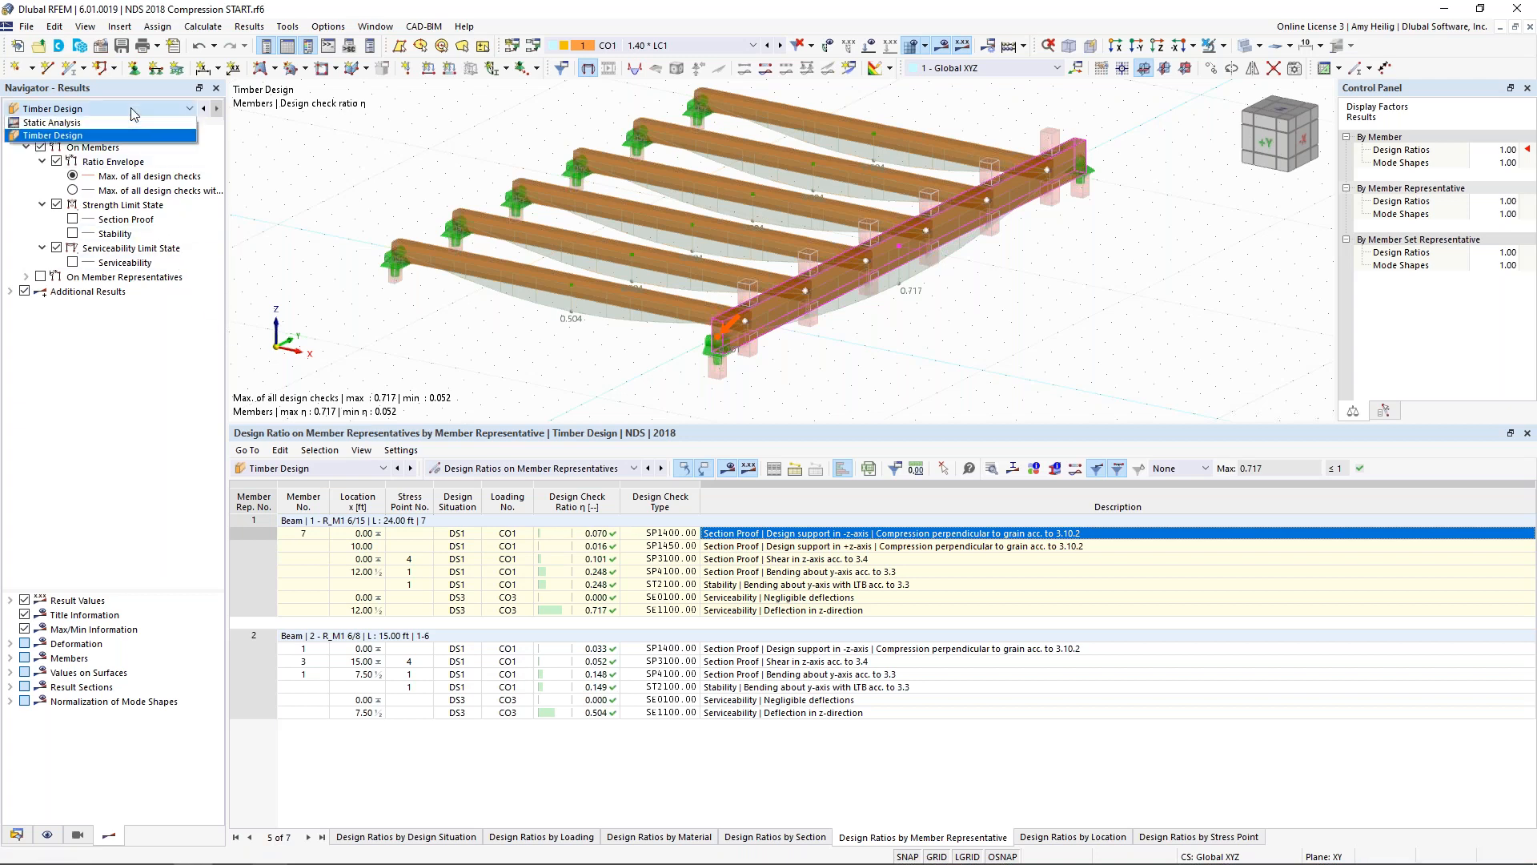
{"action": "left_click", "coordinate": [150, 122]}
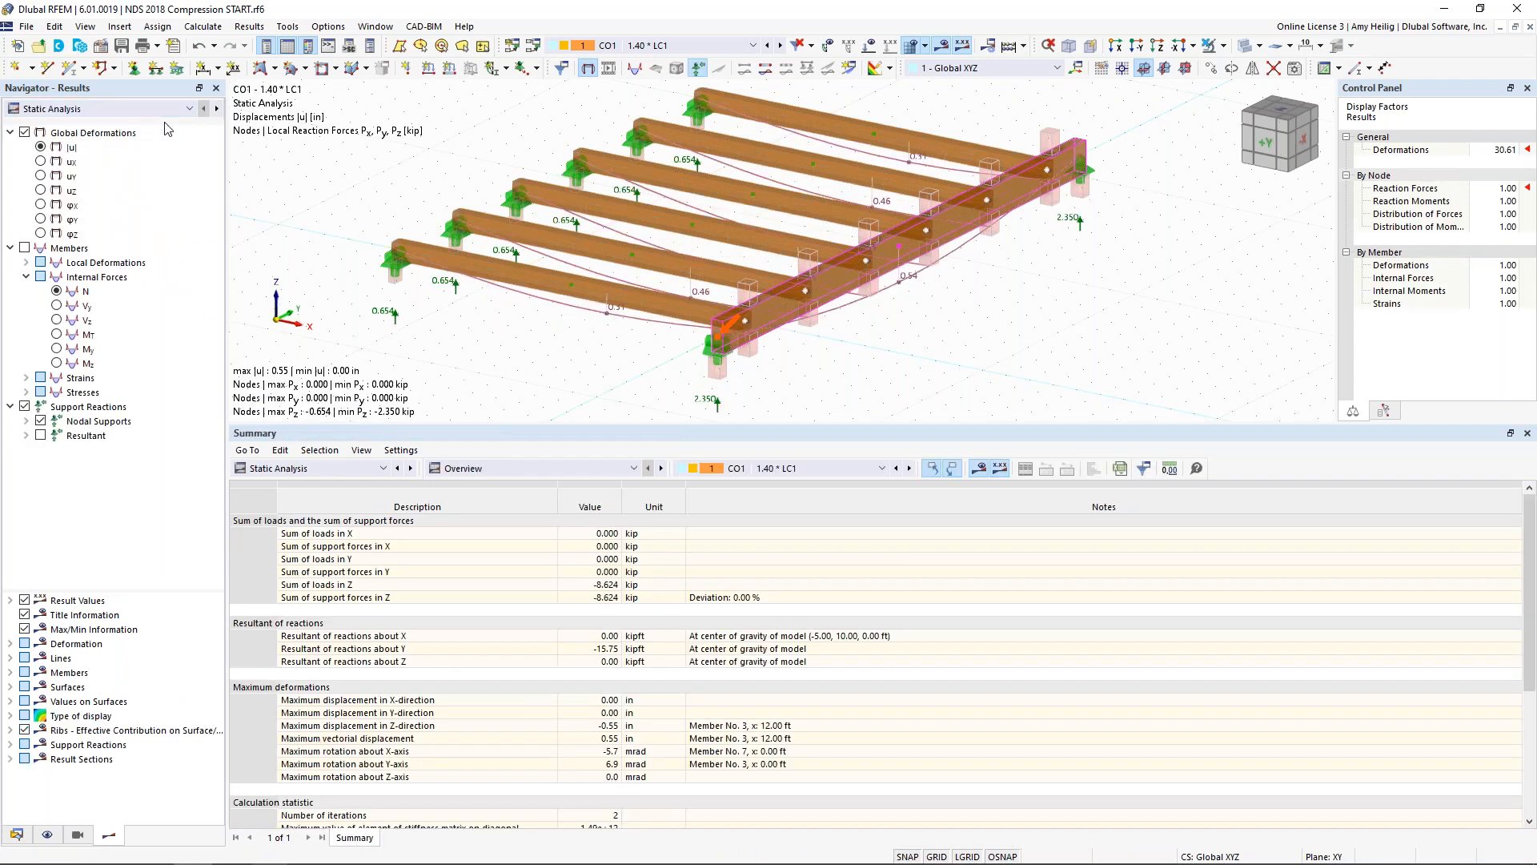
{"action": "left_click", "coordinate": [25, 132]}
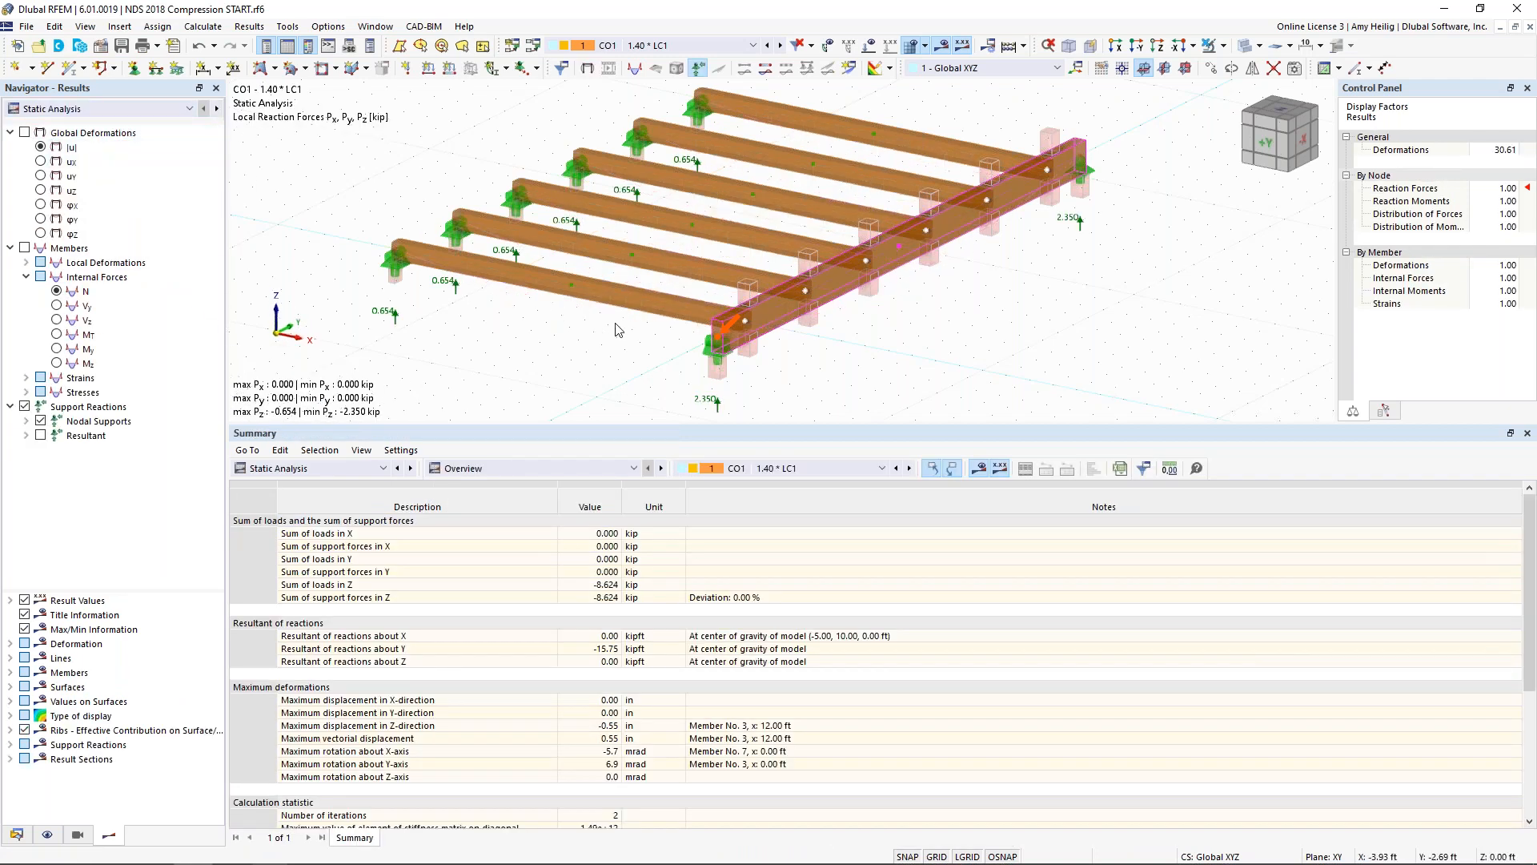
{"action": "middle_click_drag", "start_coordinate": [647, 329], "coordinate": [662, 269]}
{"action": "scroll", "coordinate": [726, 310], "scroll_direction": "up", "scroll_amount": 4}
{"action": "middle_click_drag", "start_coordinate": [804, 335], "coordinate": [797, 306]}
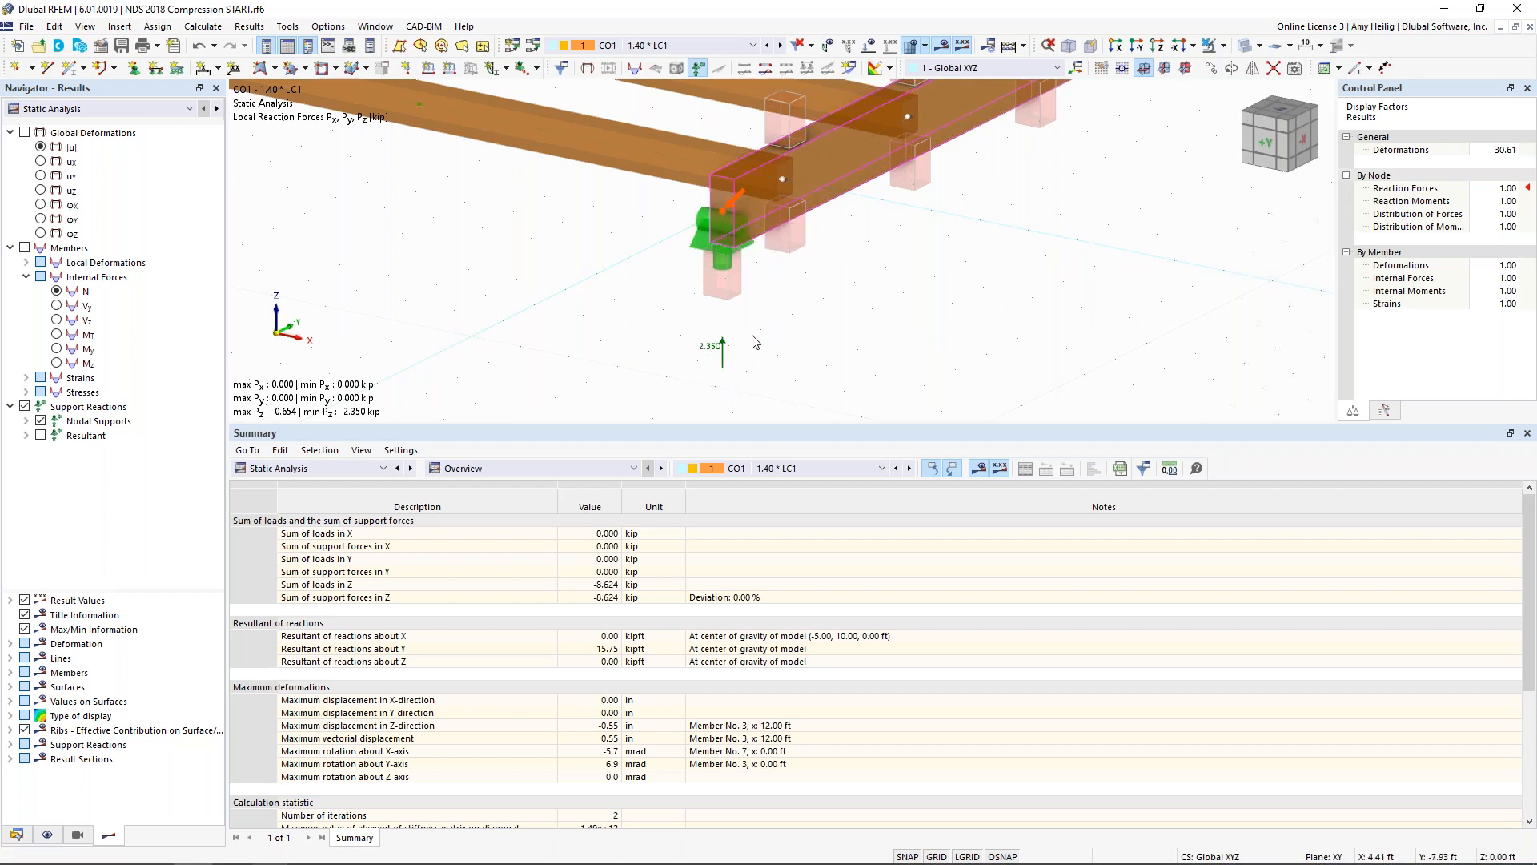
Return to the timber design results and review the design check details of the girder's -z-axis support, including force and bearing length
{"action": "left_click", "coordinate": [365, 469]}
{"action": "left_click", "coordinate": [340, 572]}
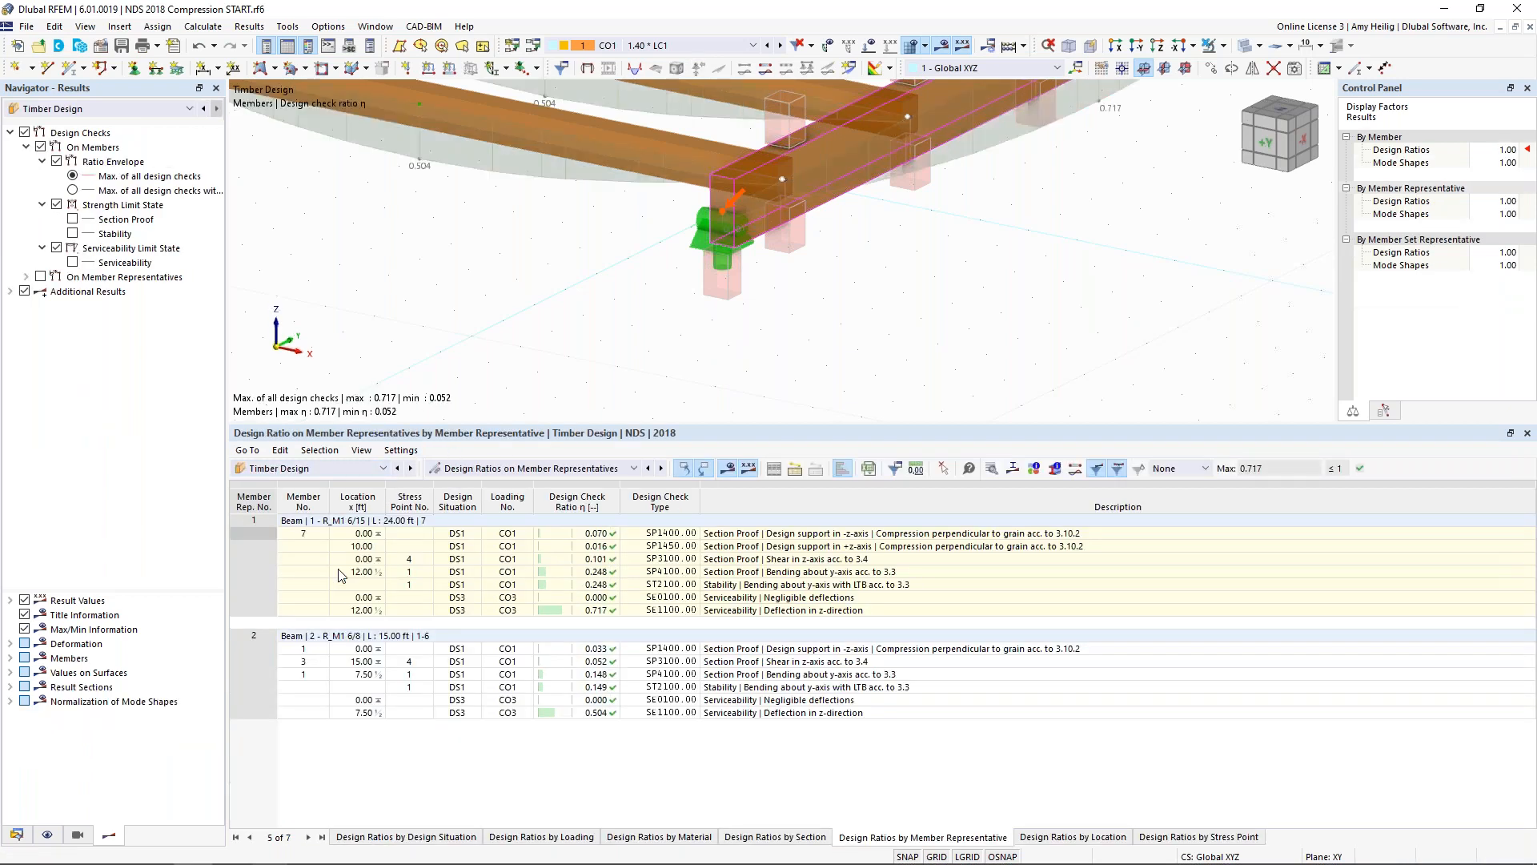
{"action": "left_click", "coordinate": [724, 534]}
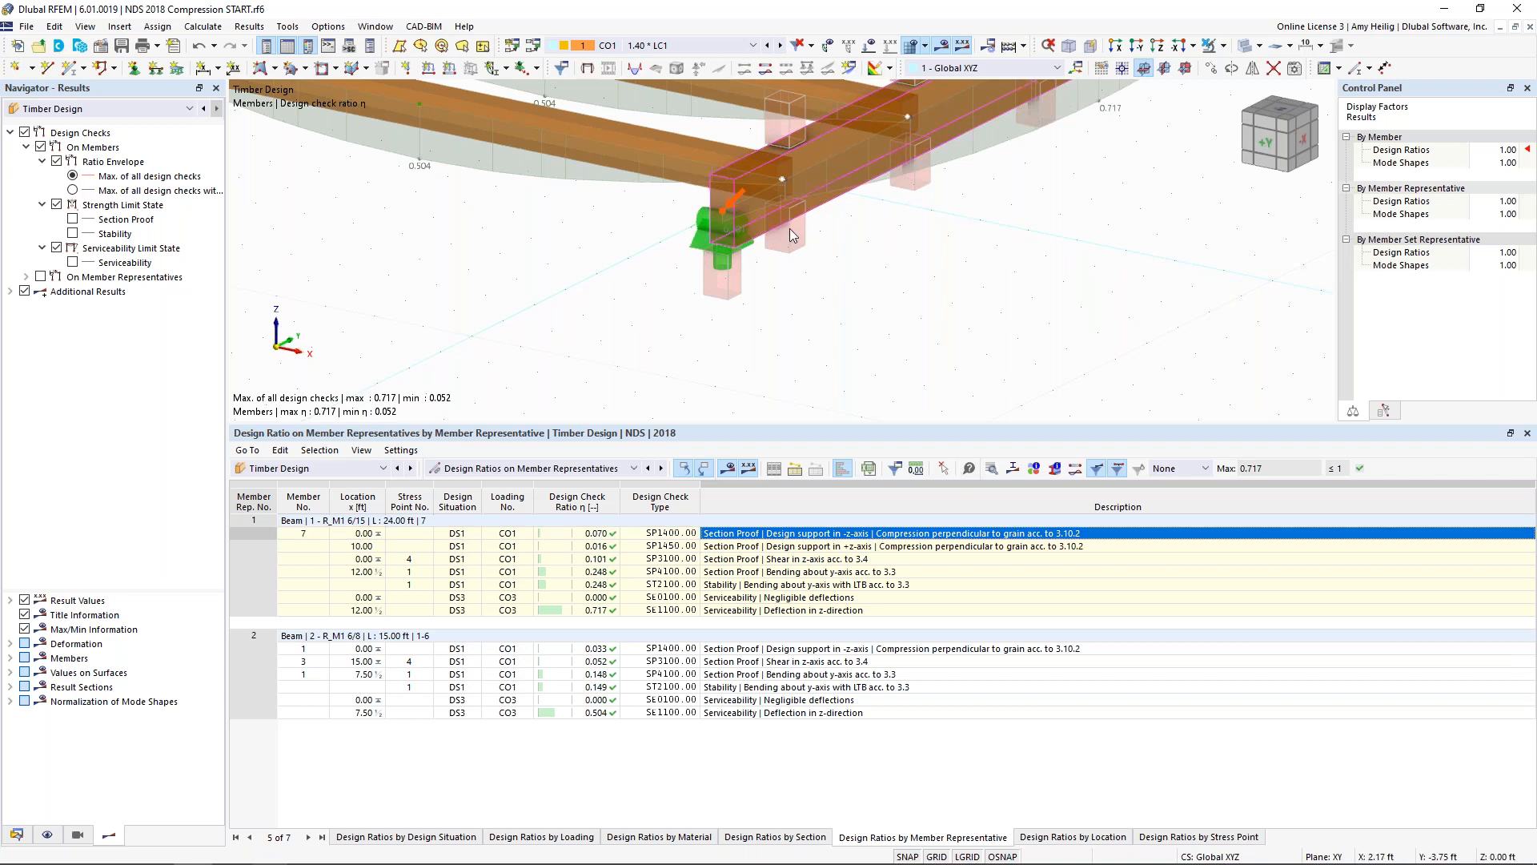
{"action": "left_click", "coordinate": [991, 467]}
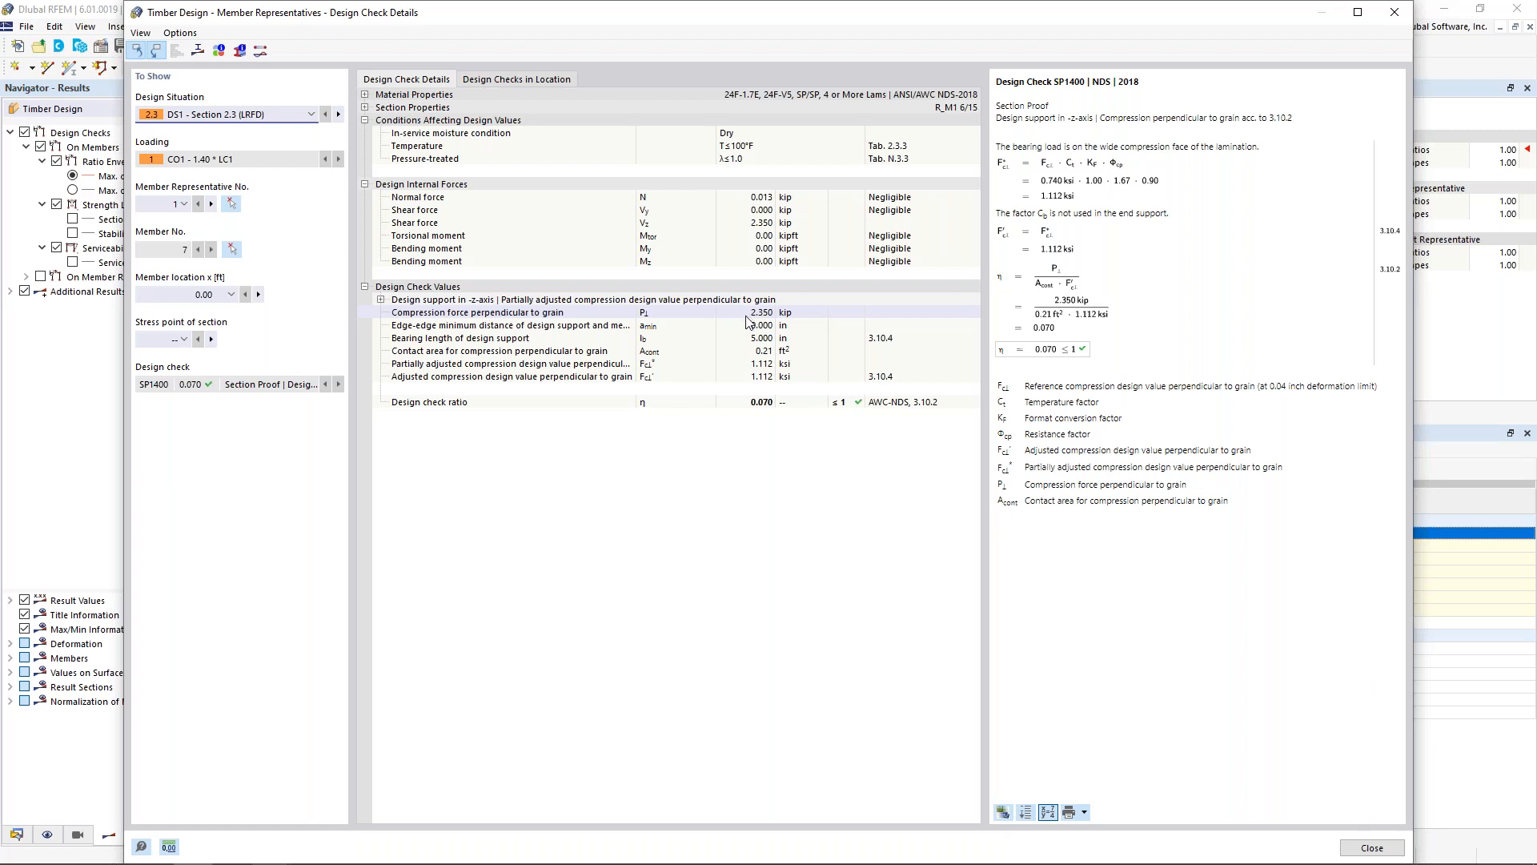
{"action": "left_click", "coordinate": [741, 343]}
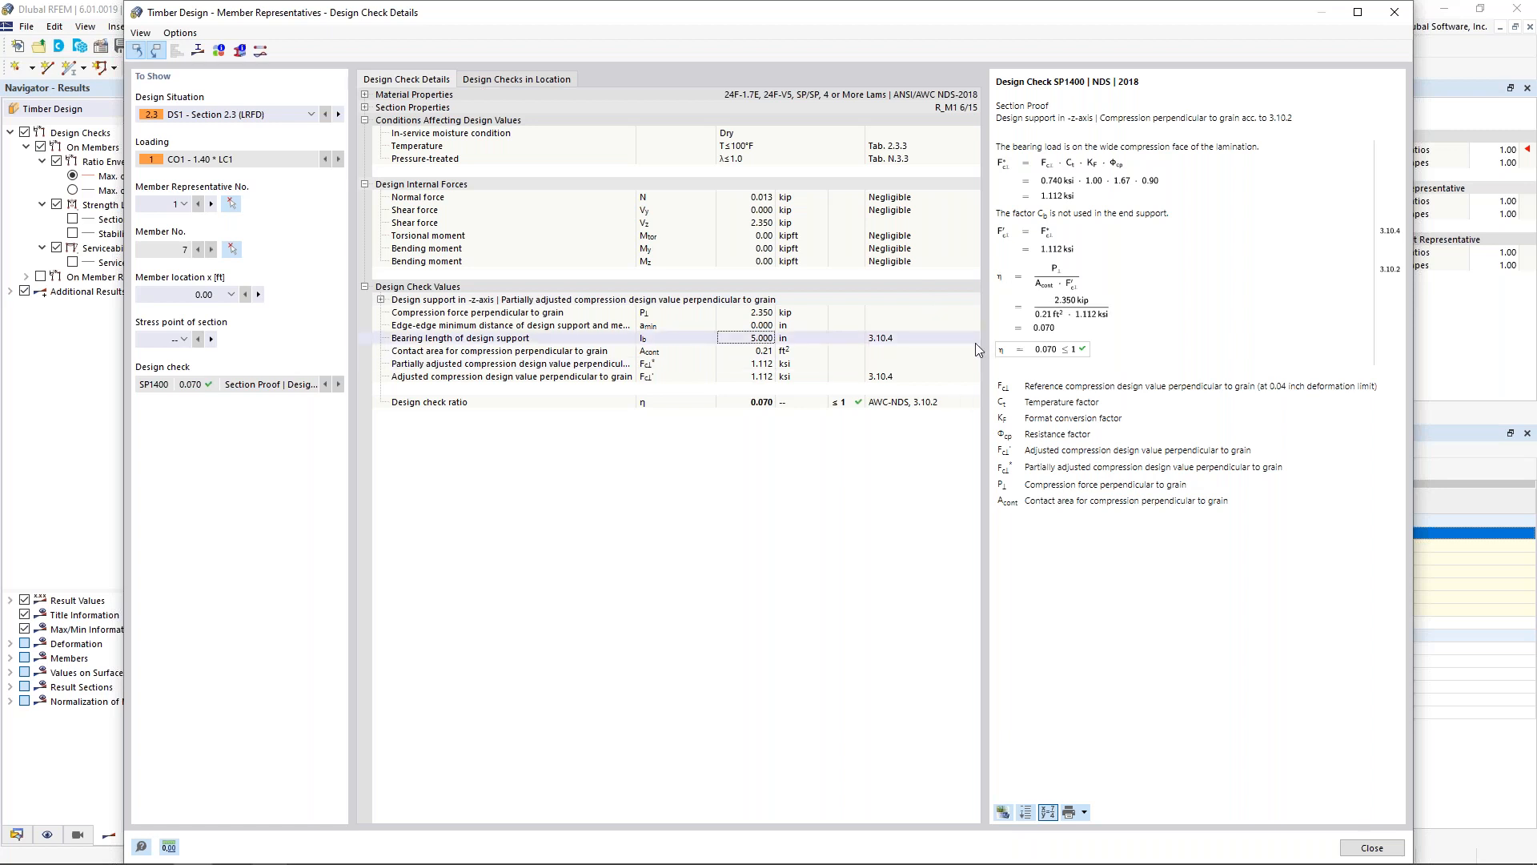
{"action": "left_click", "coordinate": [1370, 842]}
Locate the girder's +z-axis compression perpendicular to grain check on the model, and bring up the overview of open windows
{"action": "left_click", "coordinate": [851, 547]}
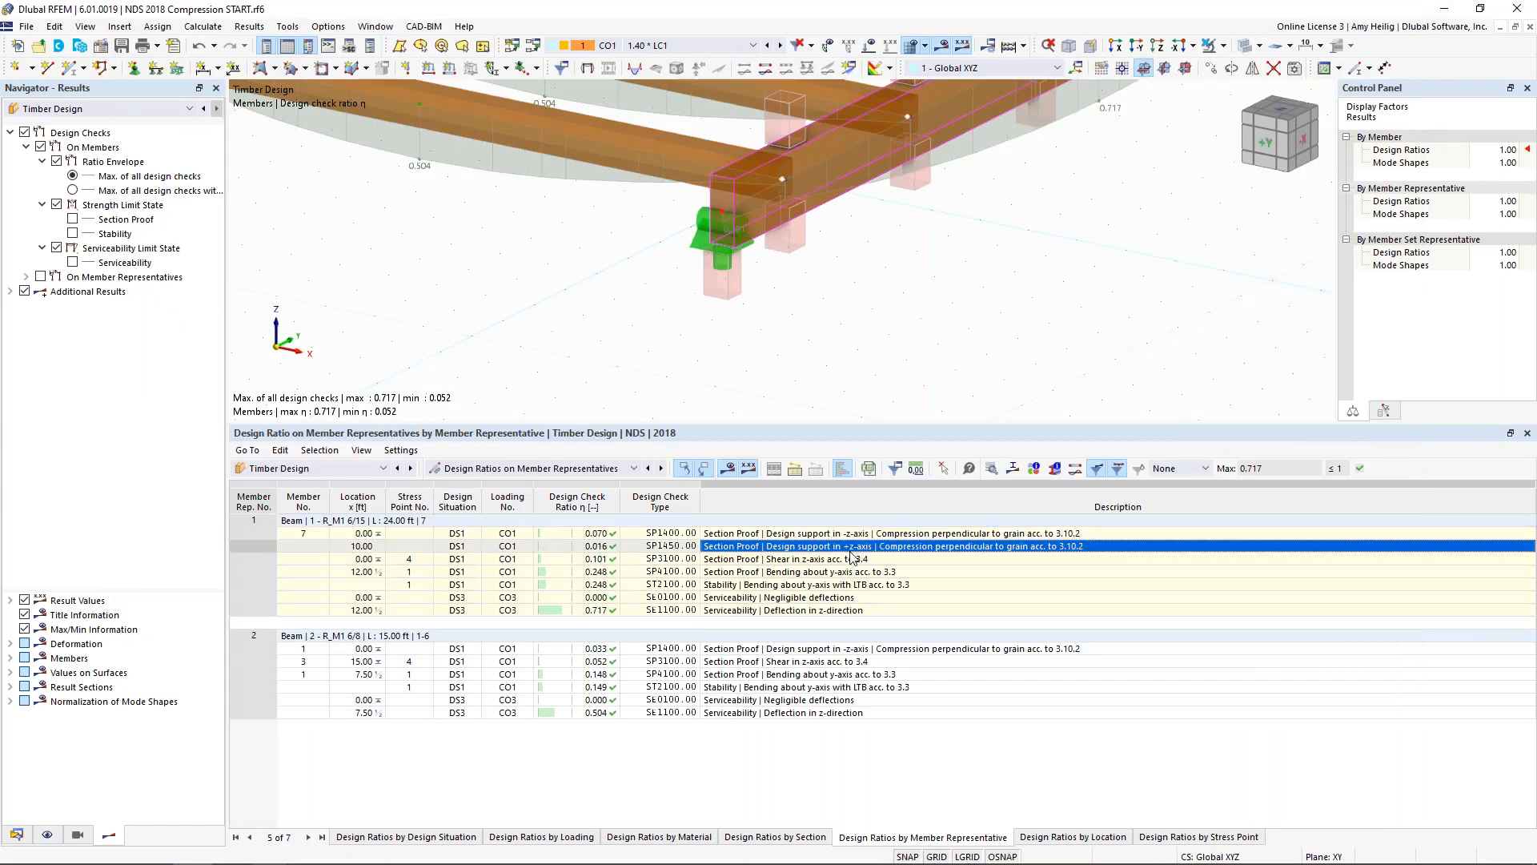
{"action": "scroll", "coordinate": [919, 343], "scroll_direction": "down", "scroll_amount": 5}
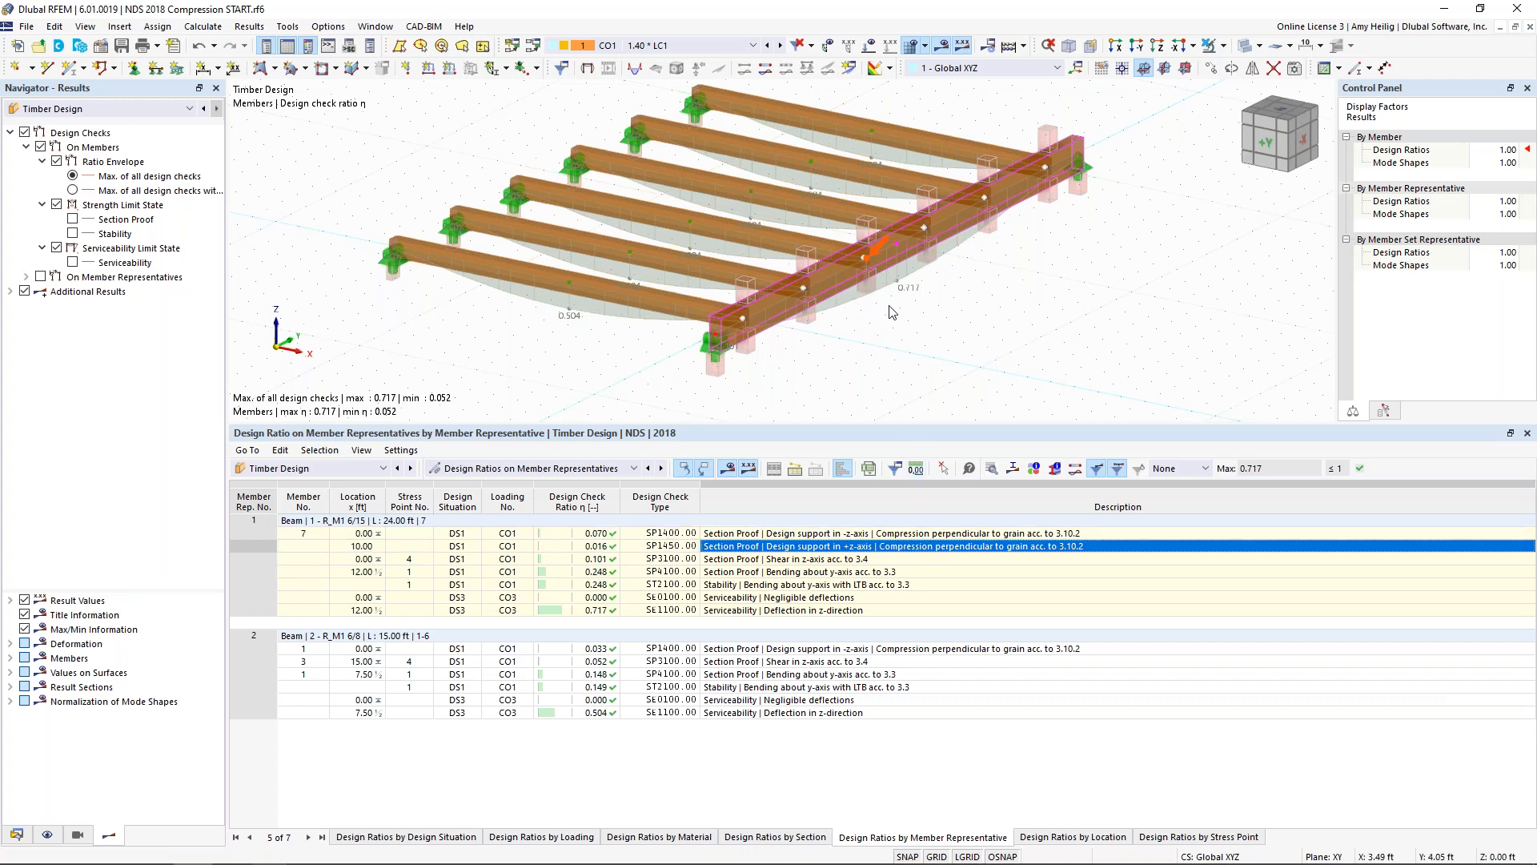
{"action": "key", "text": "super+Tab"}
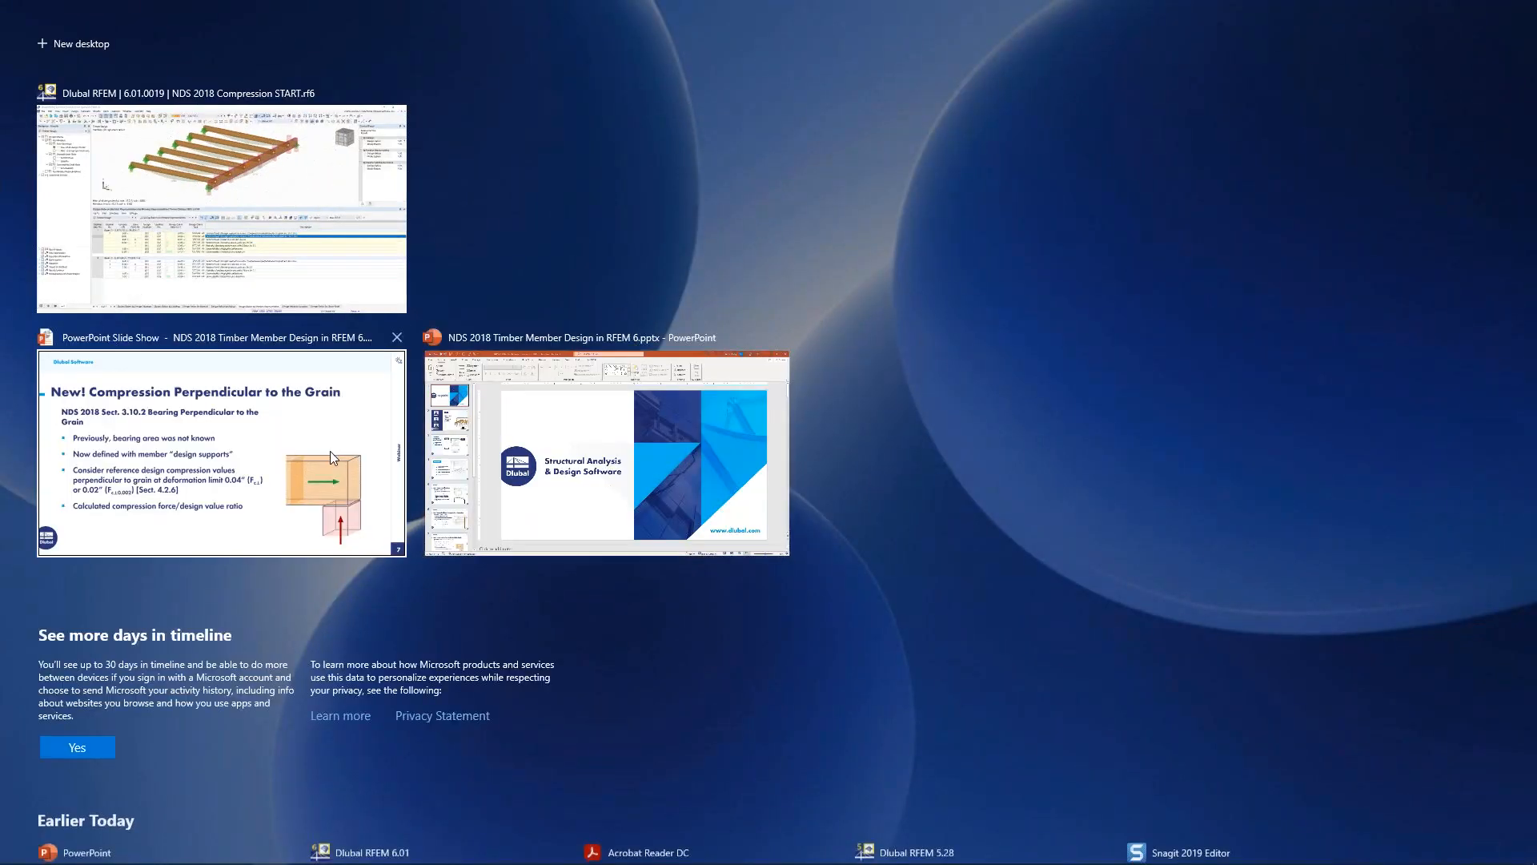